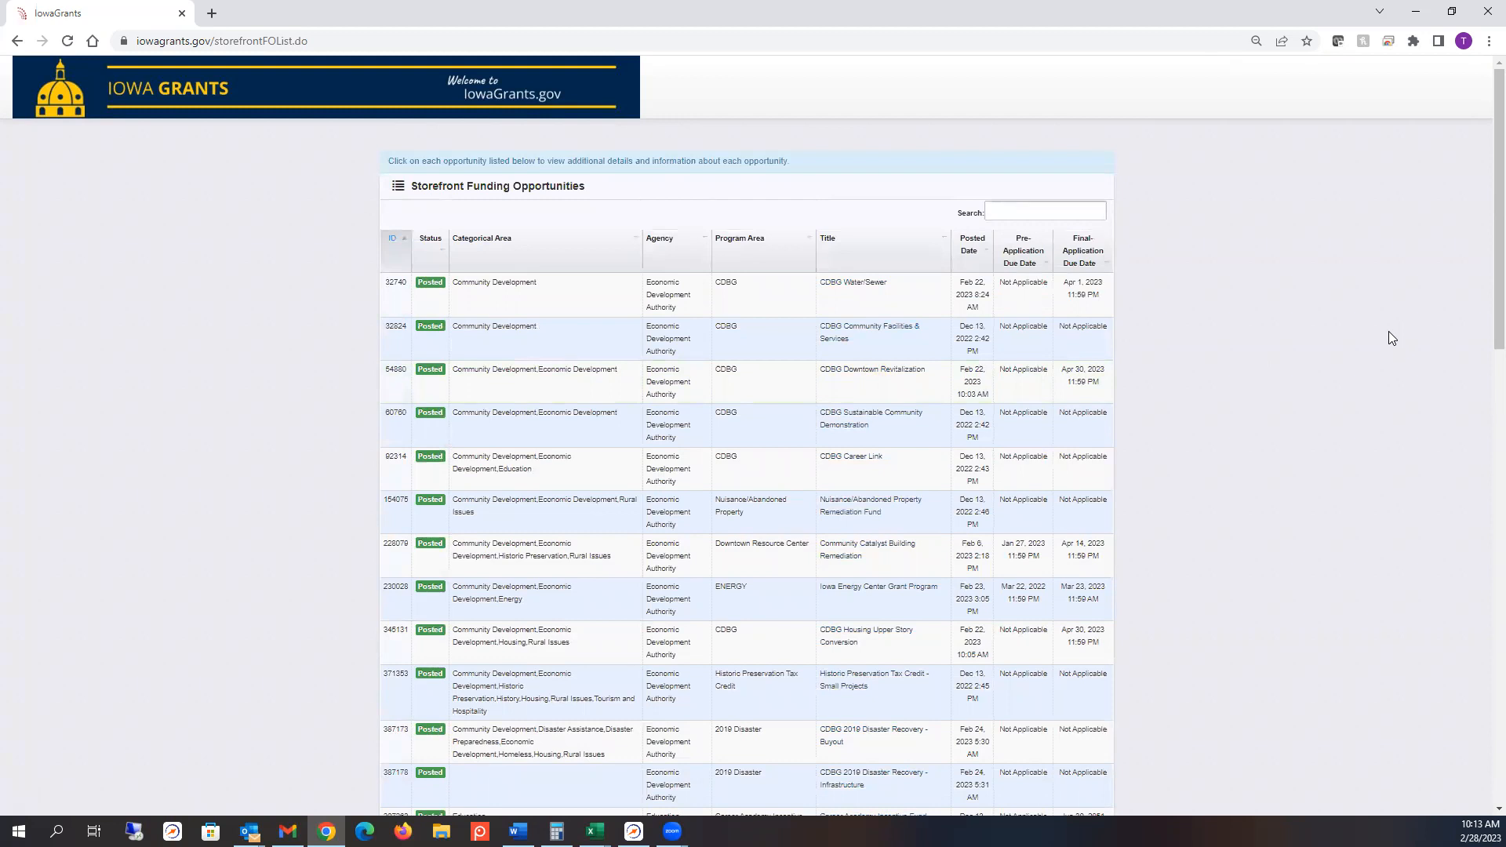
Step: Open the CDBG Water/Sewer funding opportunity, go to its login page and sign in with the prefilled account
left_click(493, 295)
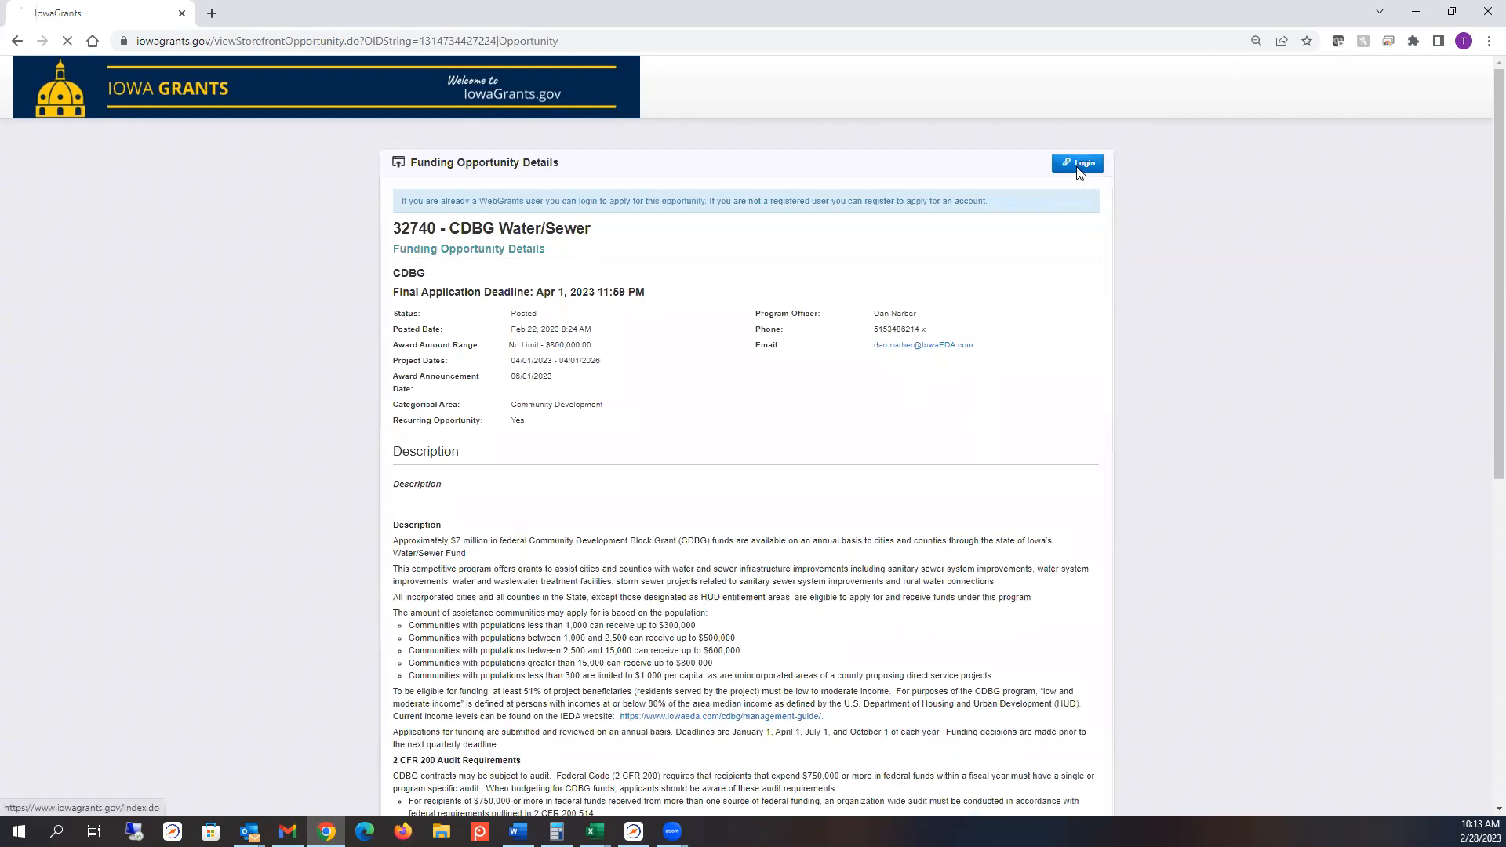
left_click(1078, 165)
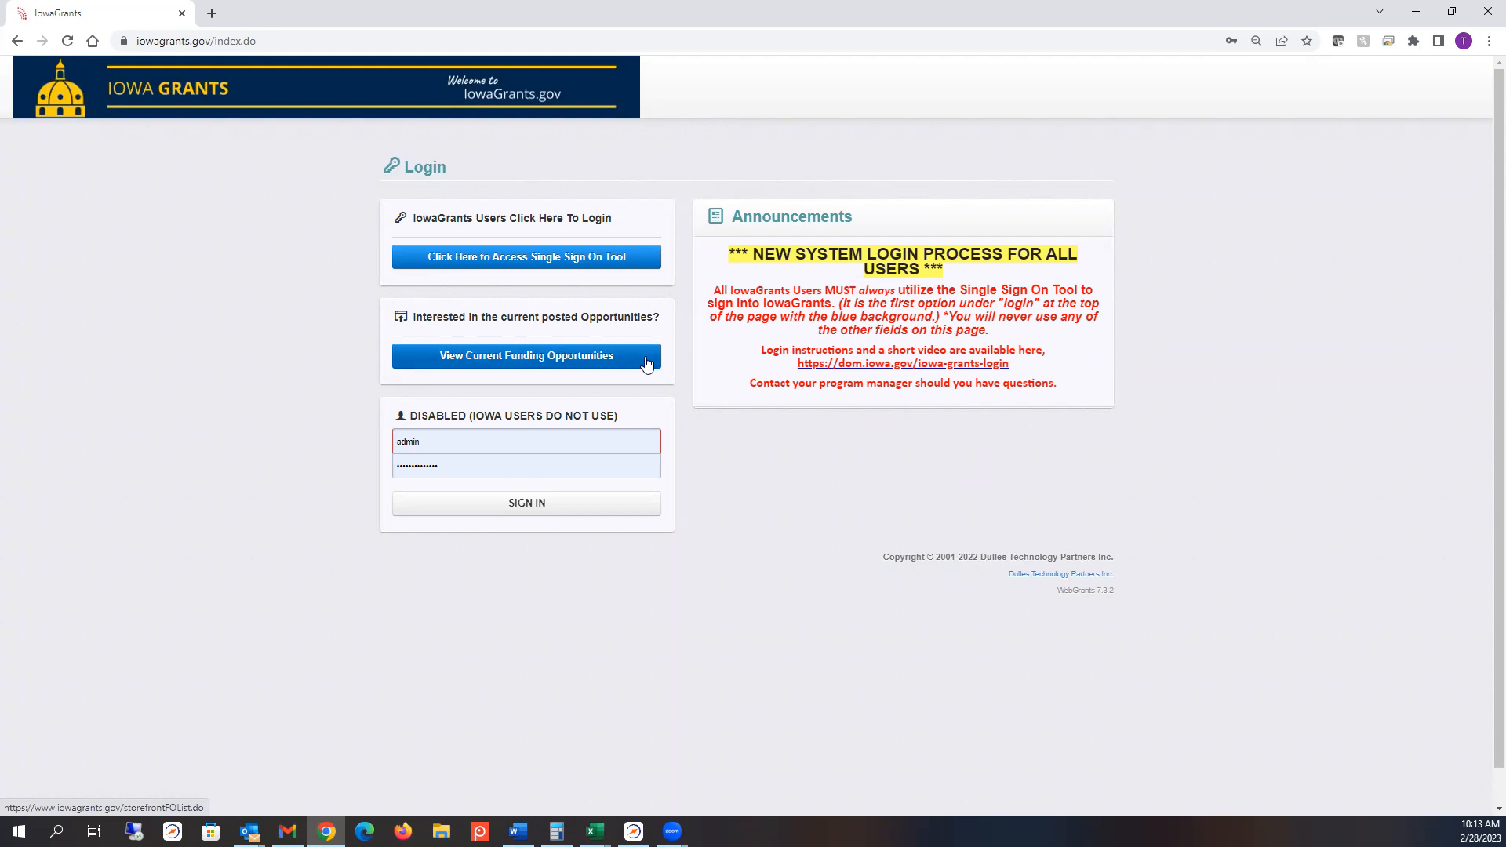
left_click(598, 507)
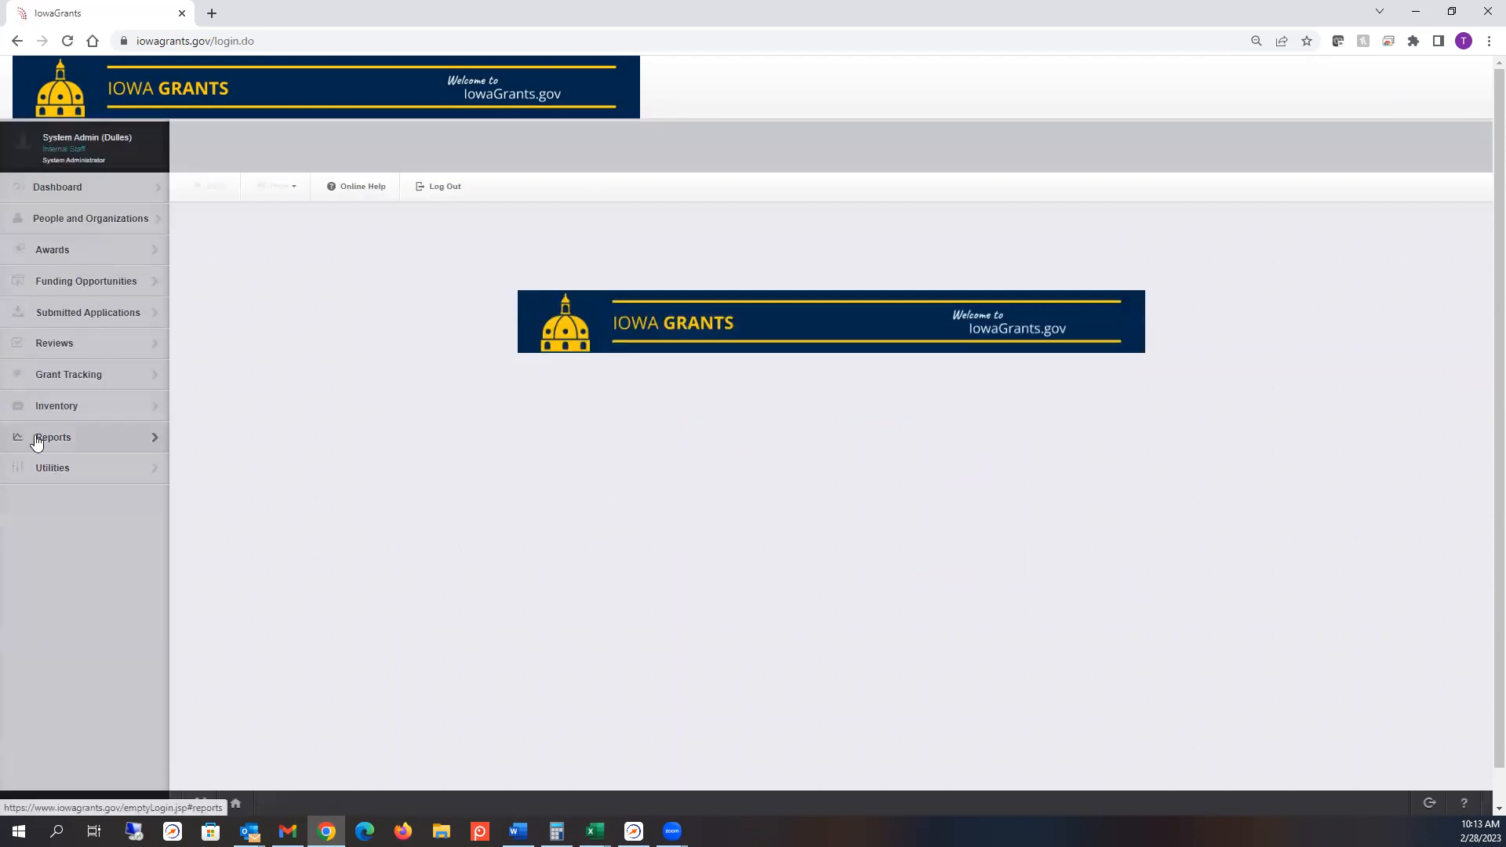
Step: Find the 2020 Contract Info report among the Ad-Hoc reports and open its report definition
left_click(42, 441)
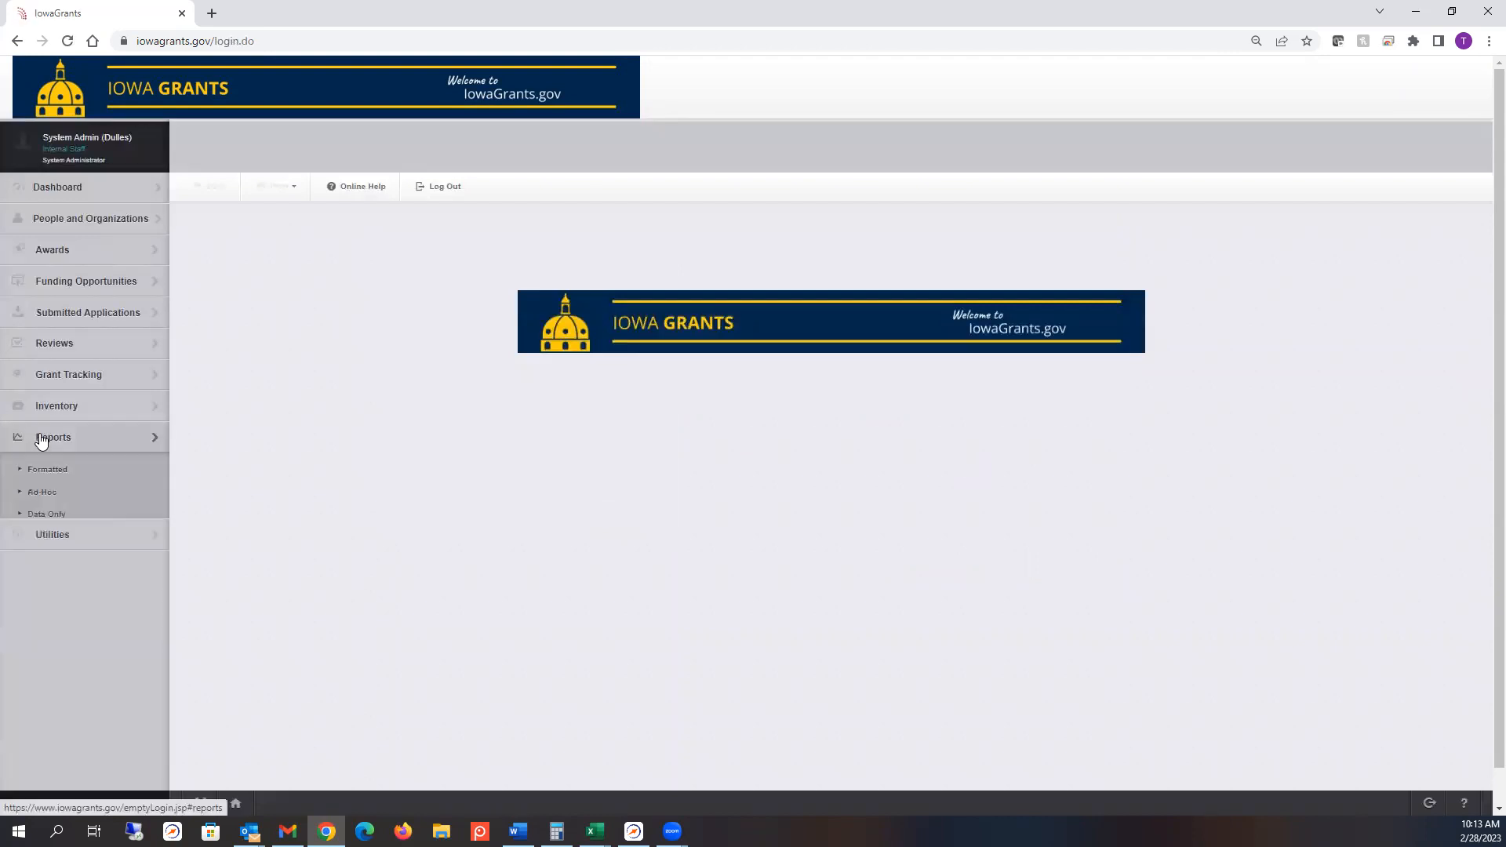
left_click(37, 494)
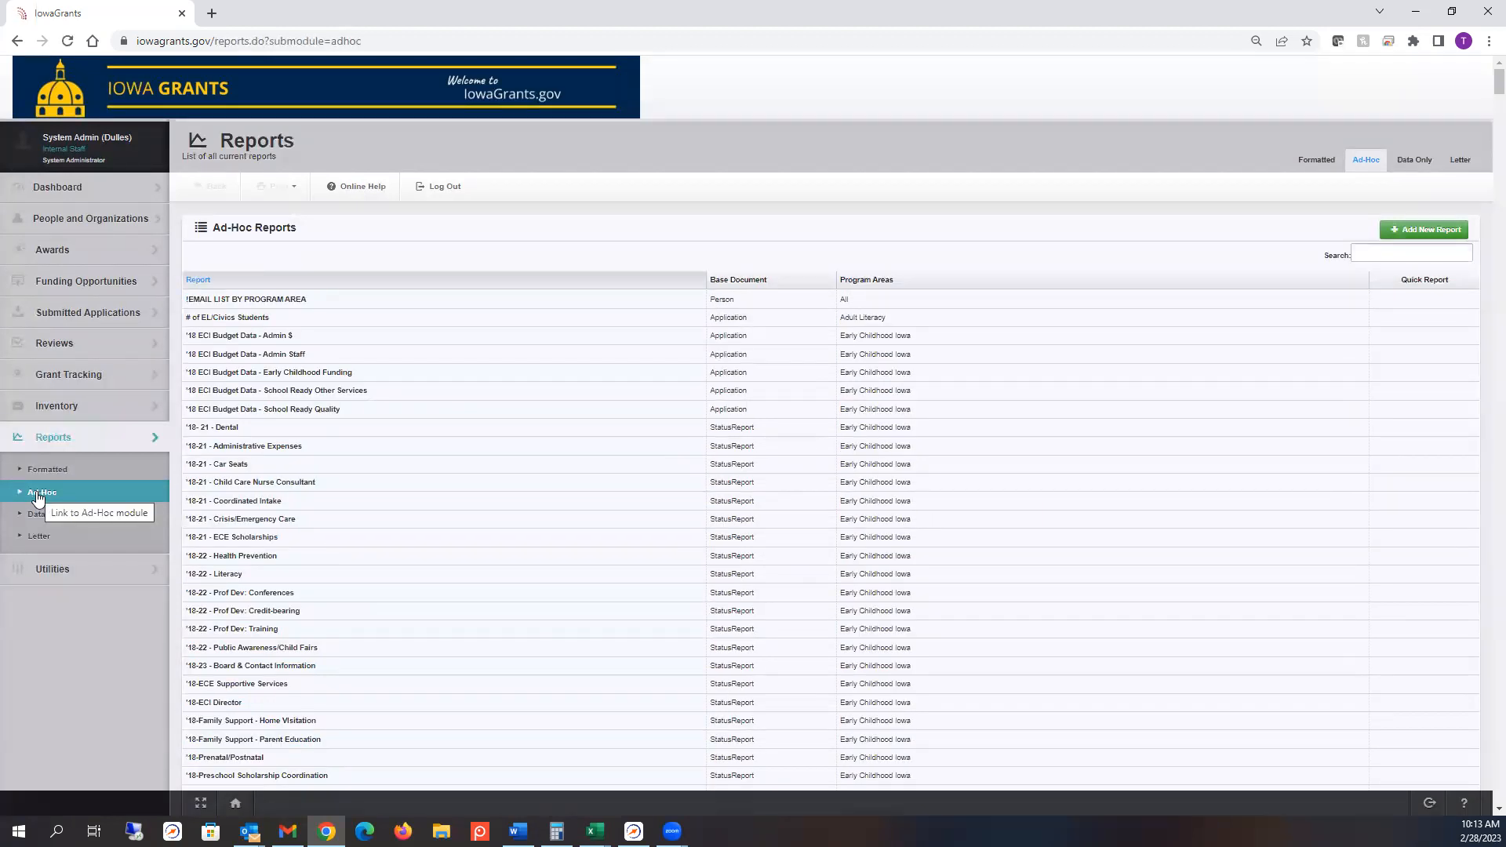
scroll(534, 572, "down", 3)
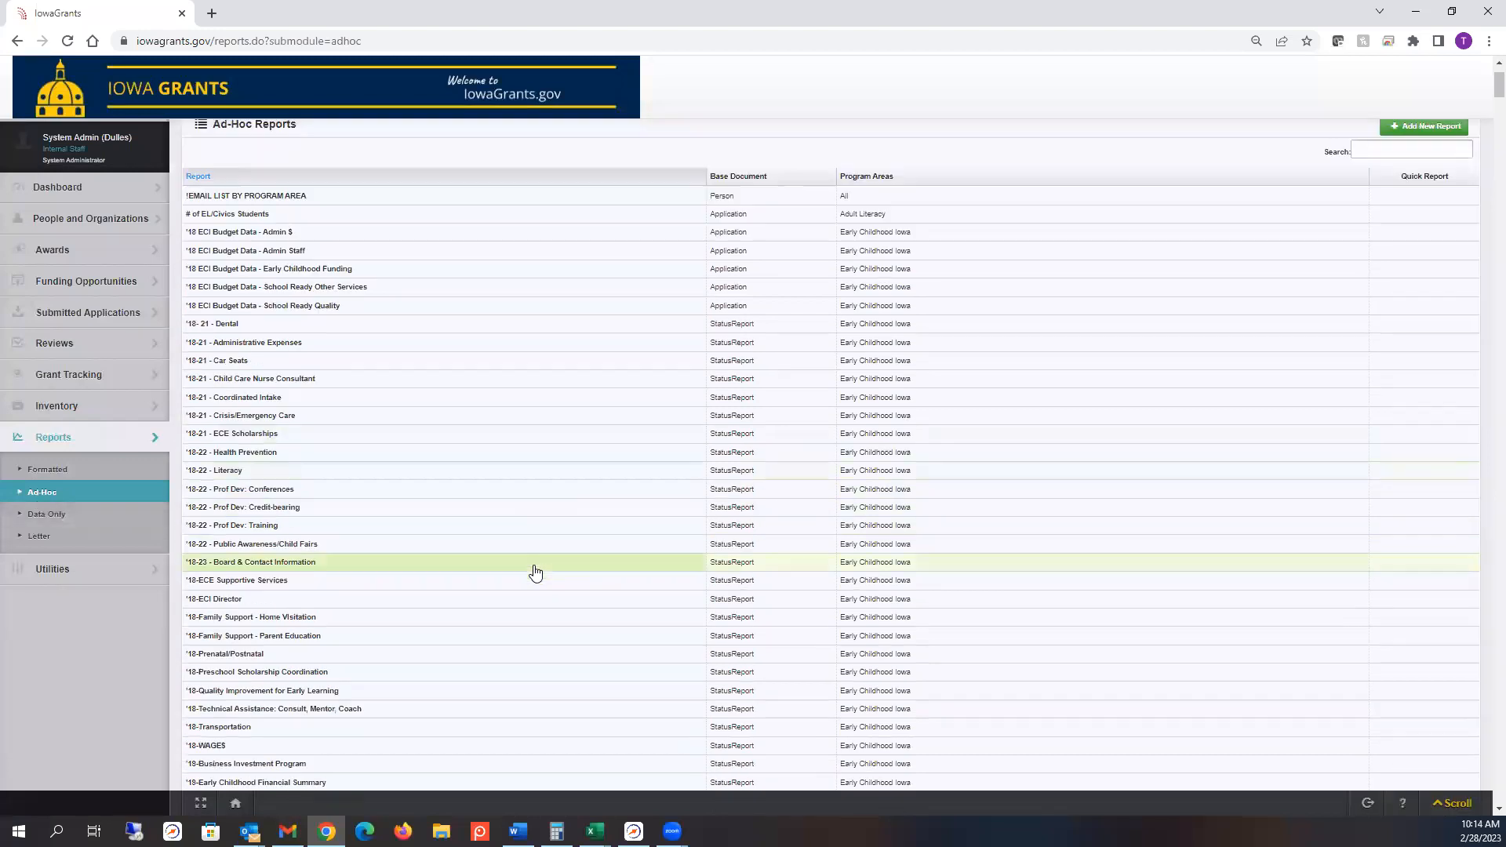
scroll(532, 572, "up", 3)
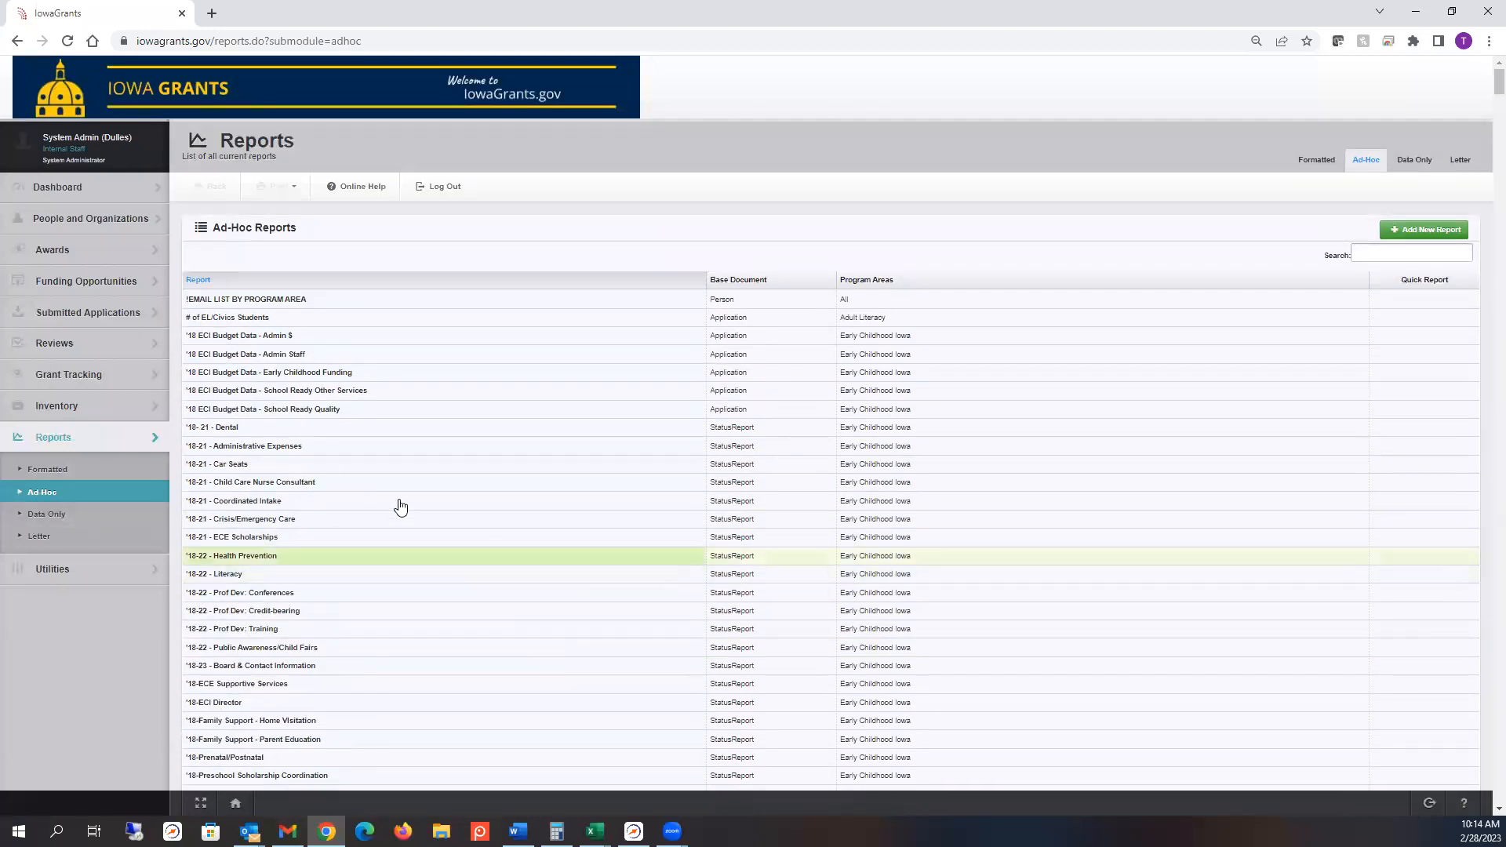
scroll(540, 518, "down", 3)
scroll(541, 521, "down", 3)
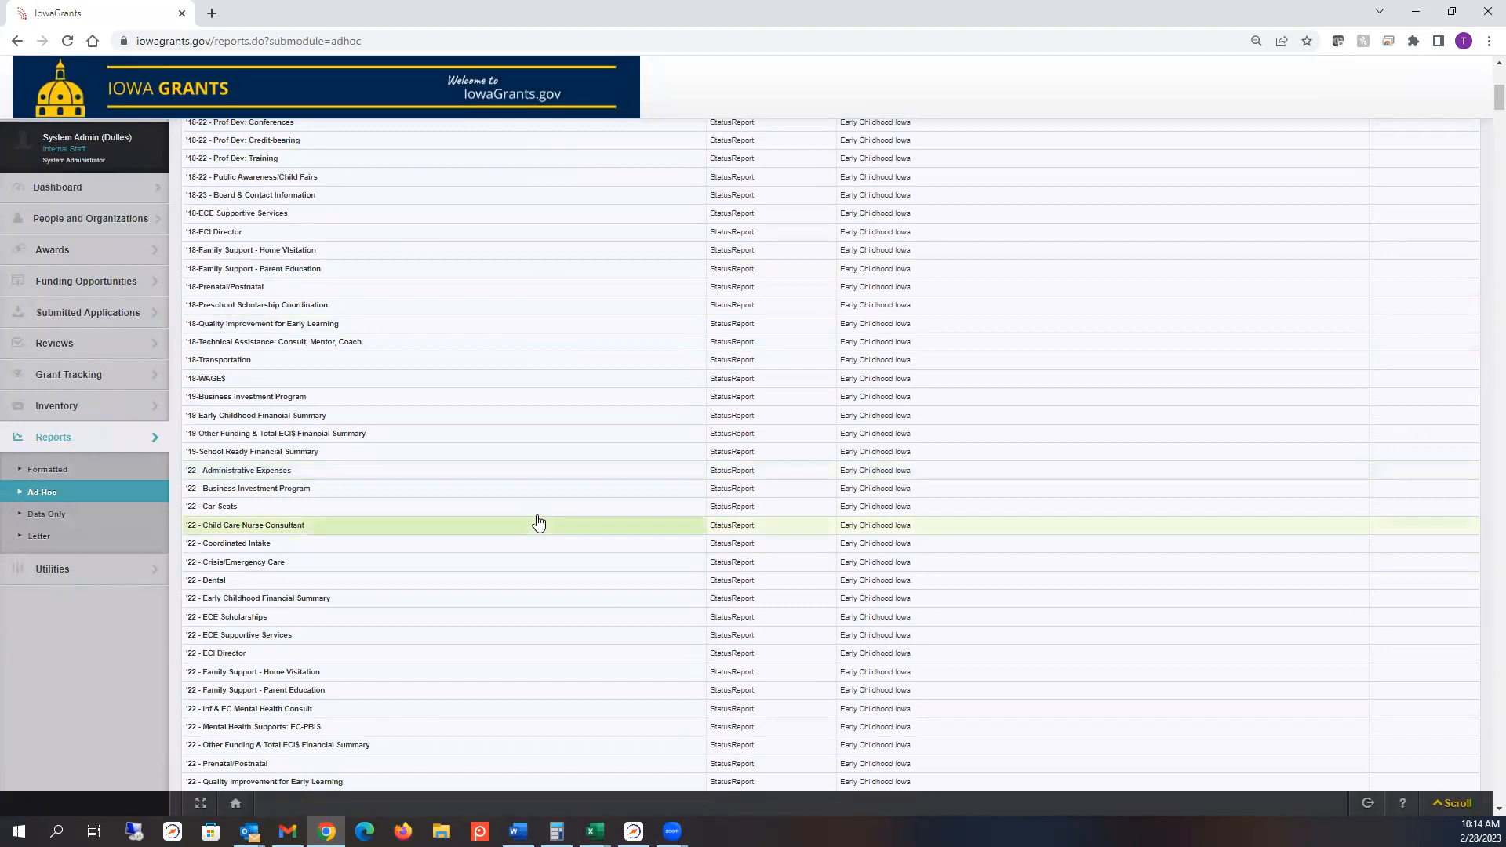
scroll(538, 522, "down", 4)
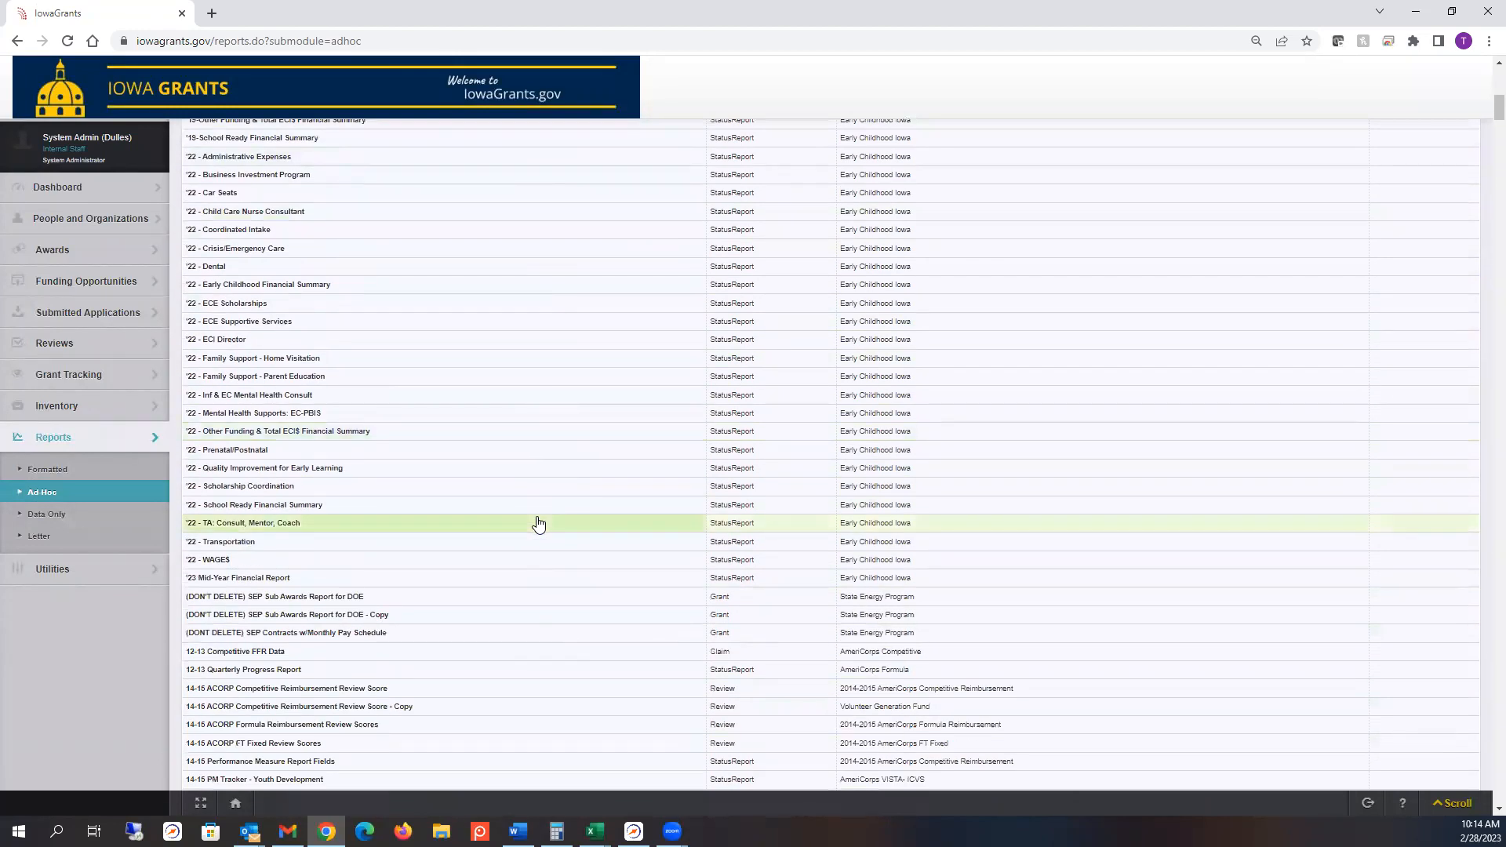
scroll(538, 524, "down", 4)
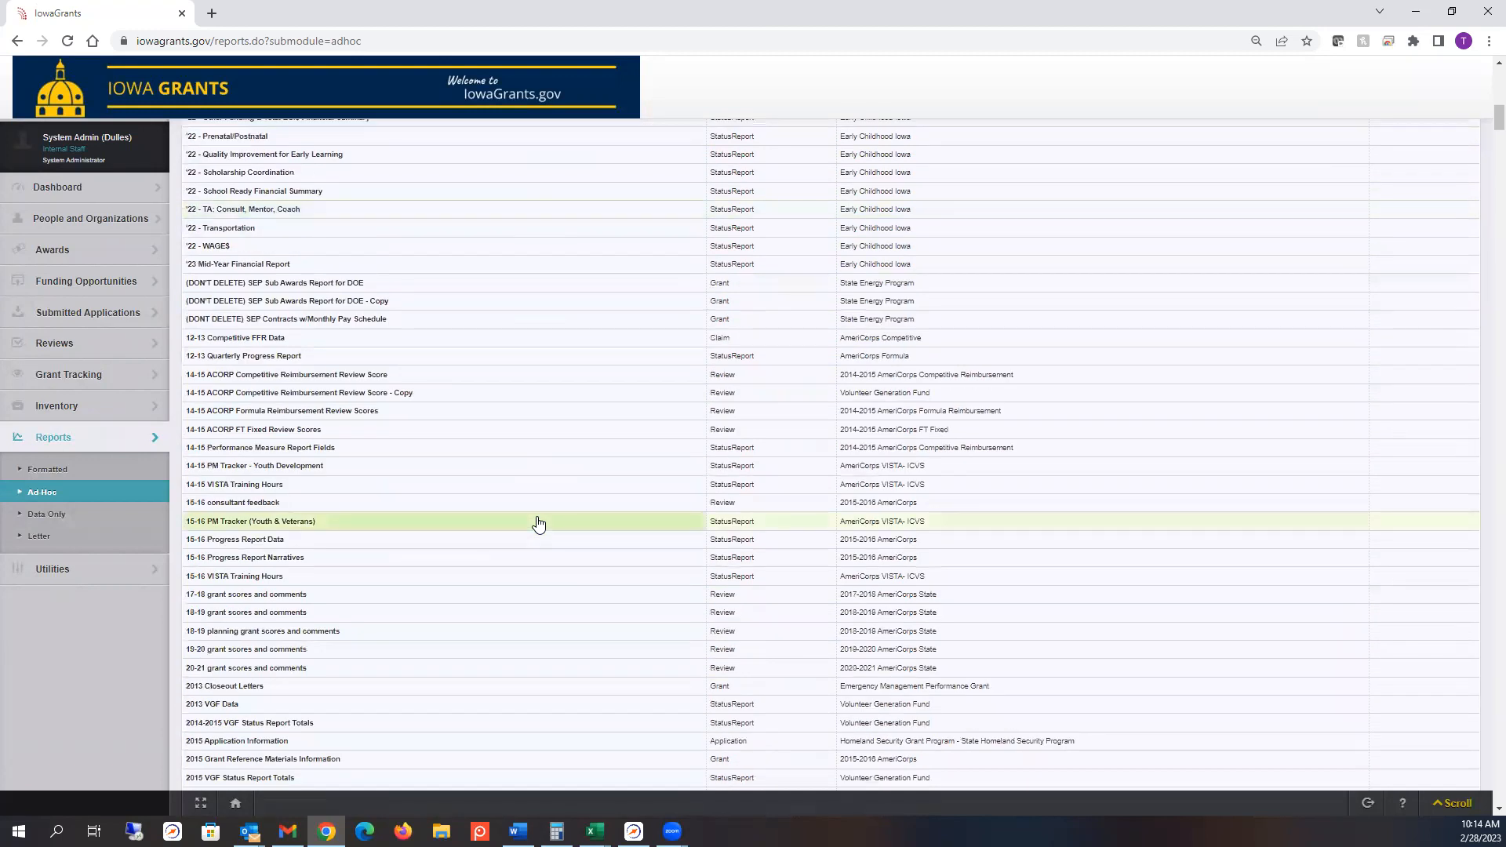
scroll(538, 524, "down", 6)
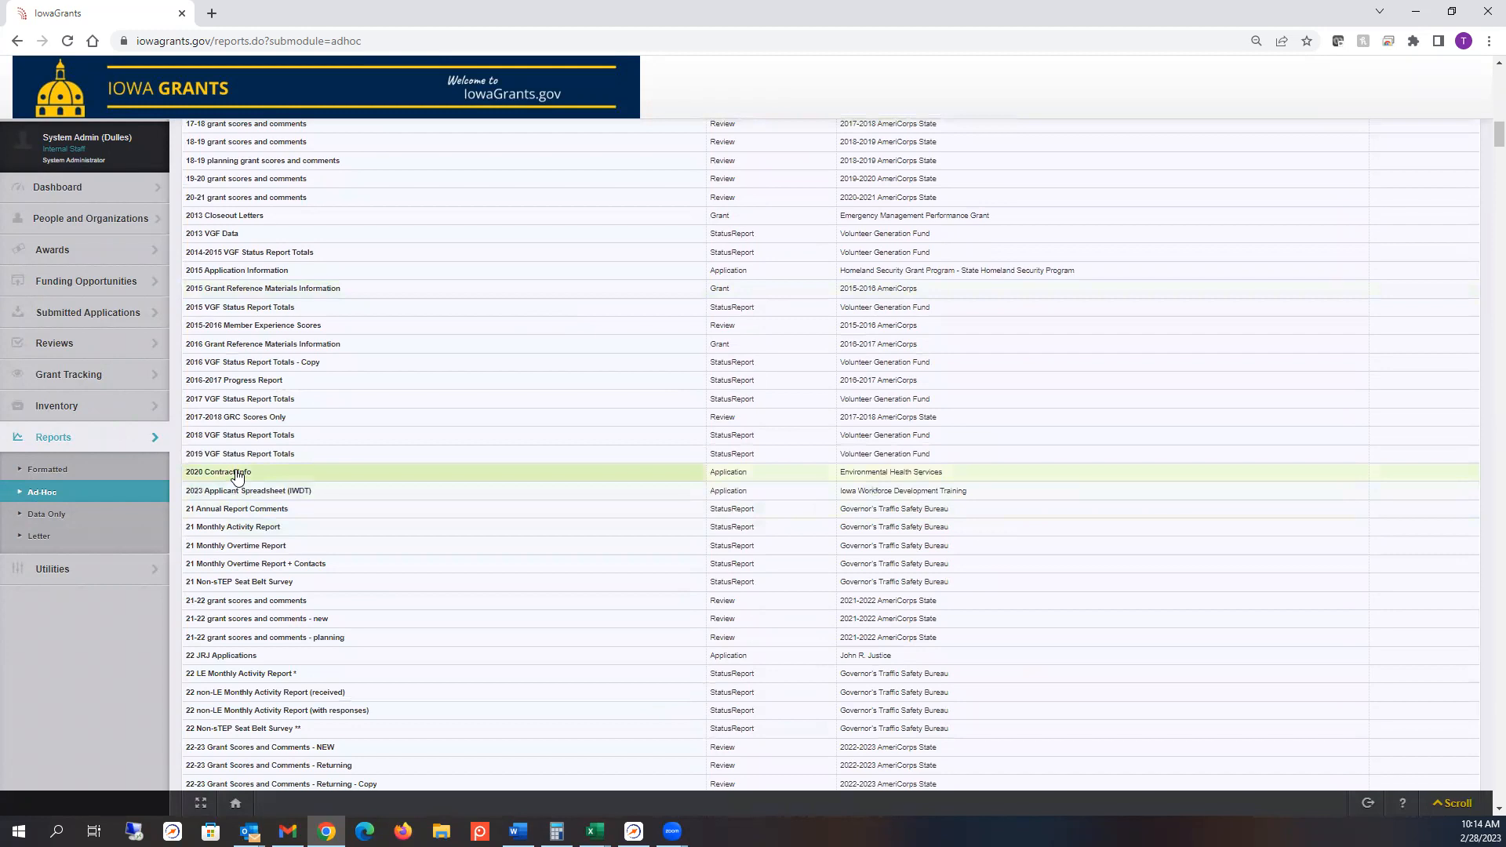
left_click(237, 473)
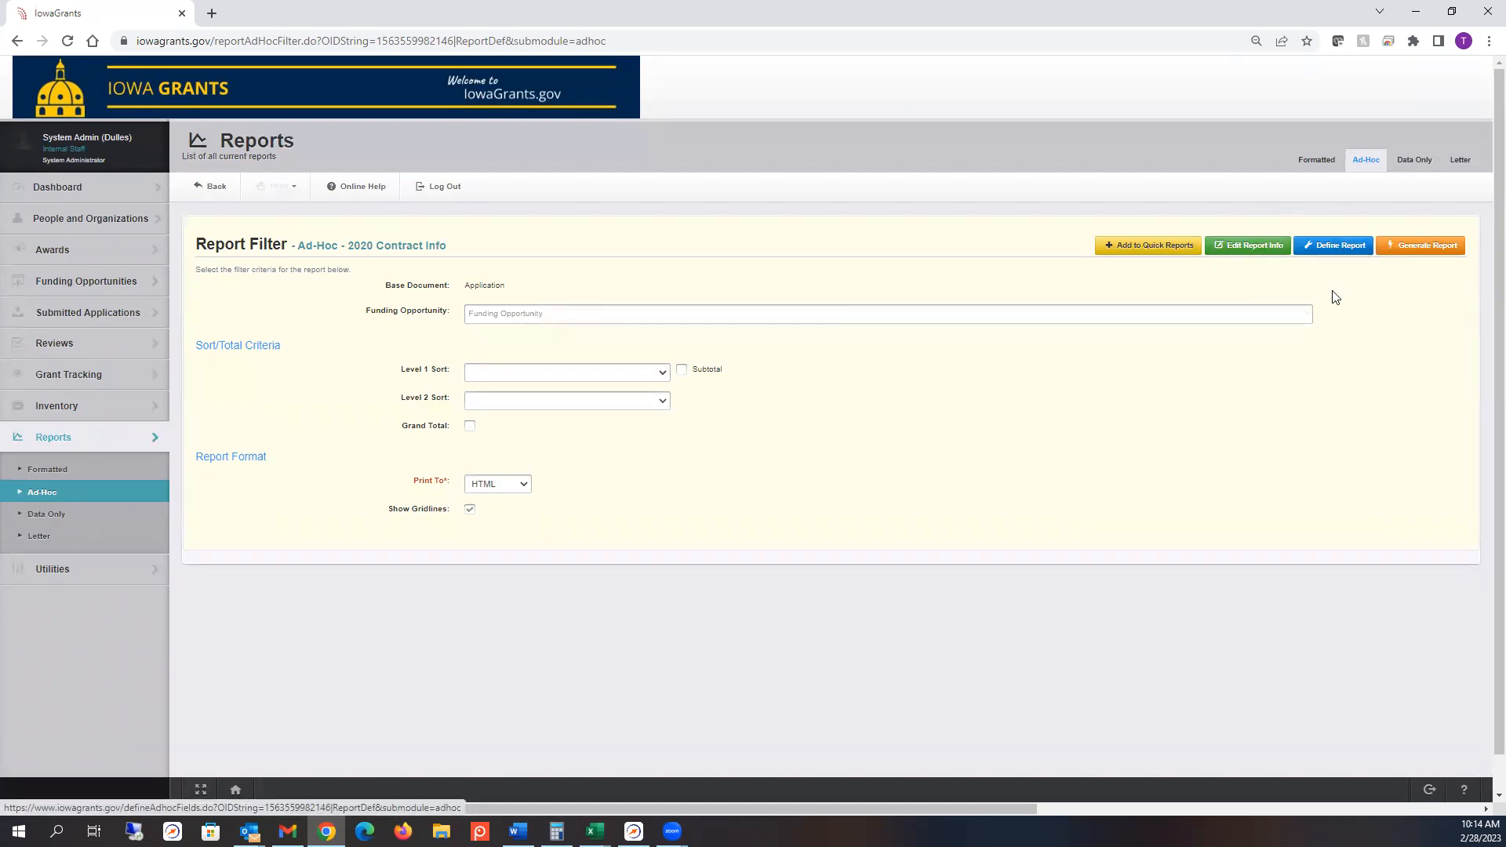
left_click(1346, 245)
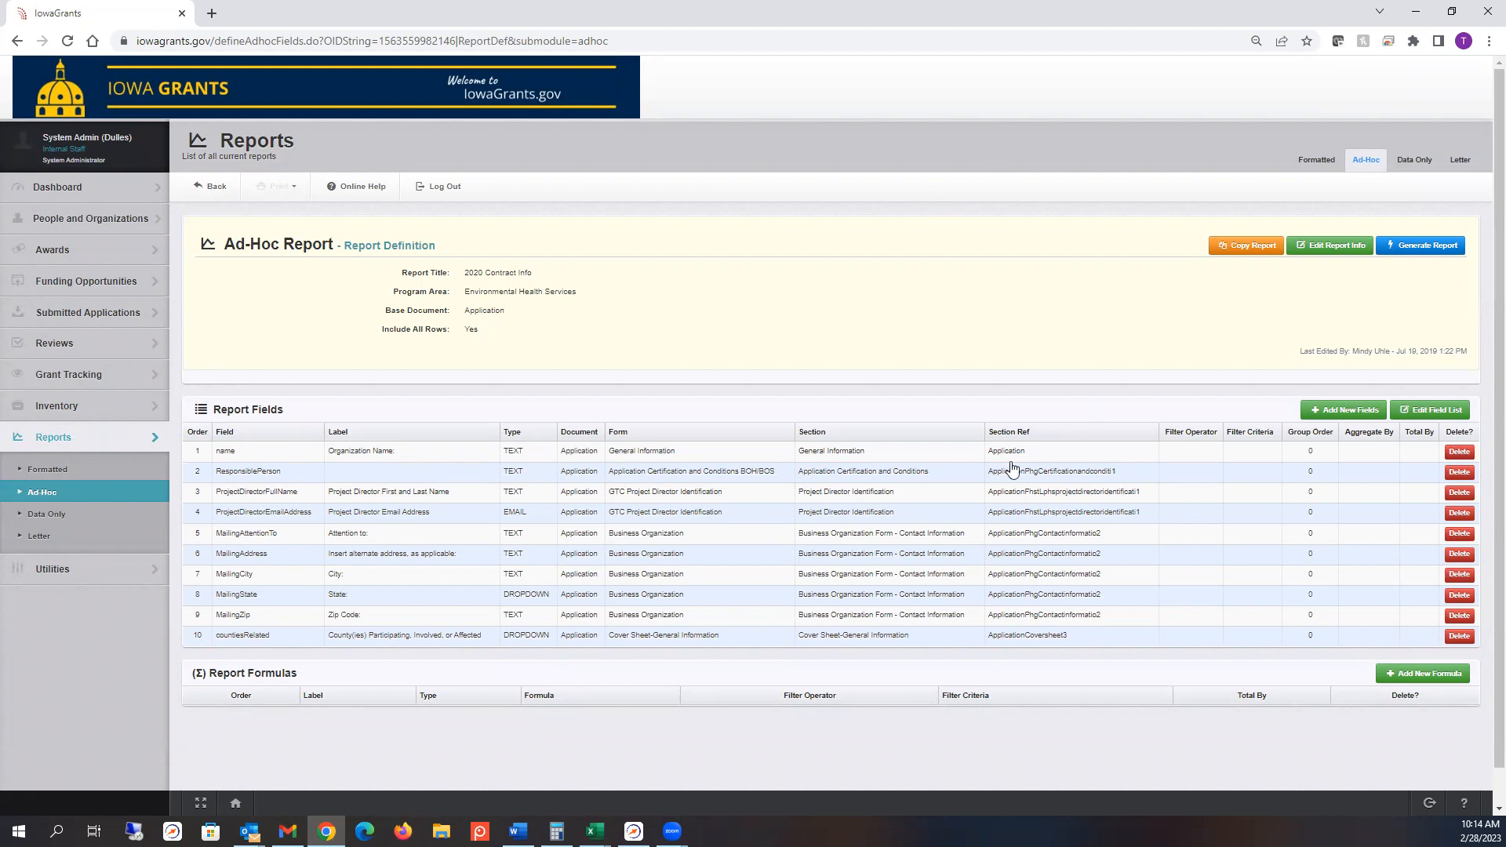
Step: View the source form fields behind the report's name field and return to the report definition
left_click_drag(683, 458, 632, 458)
left_click(244, 450)
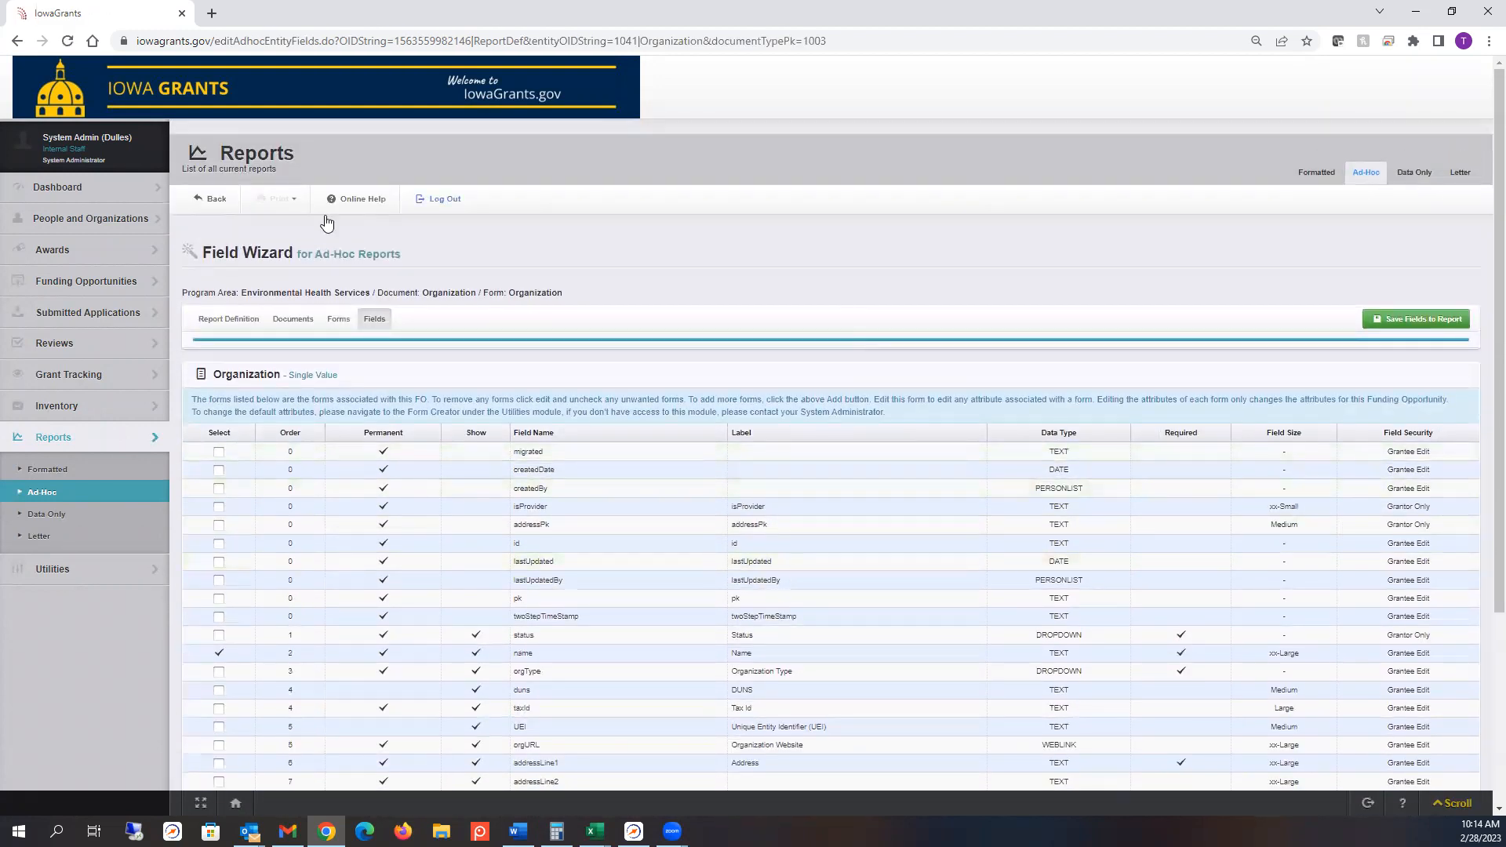
left_click(216, 200)
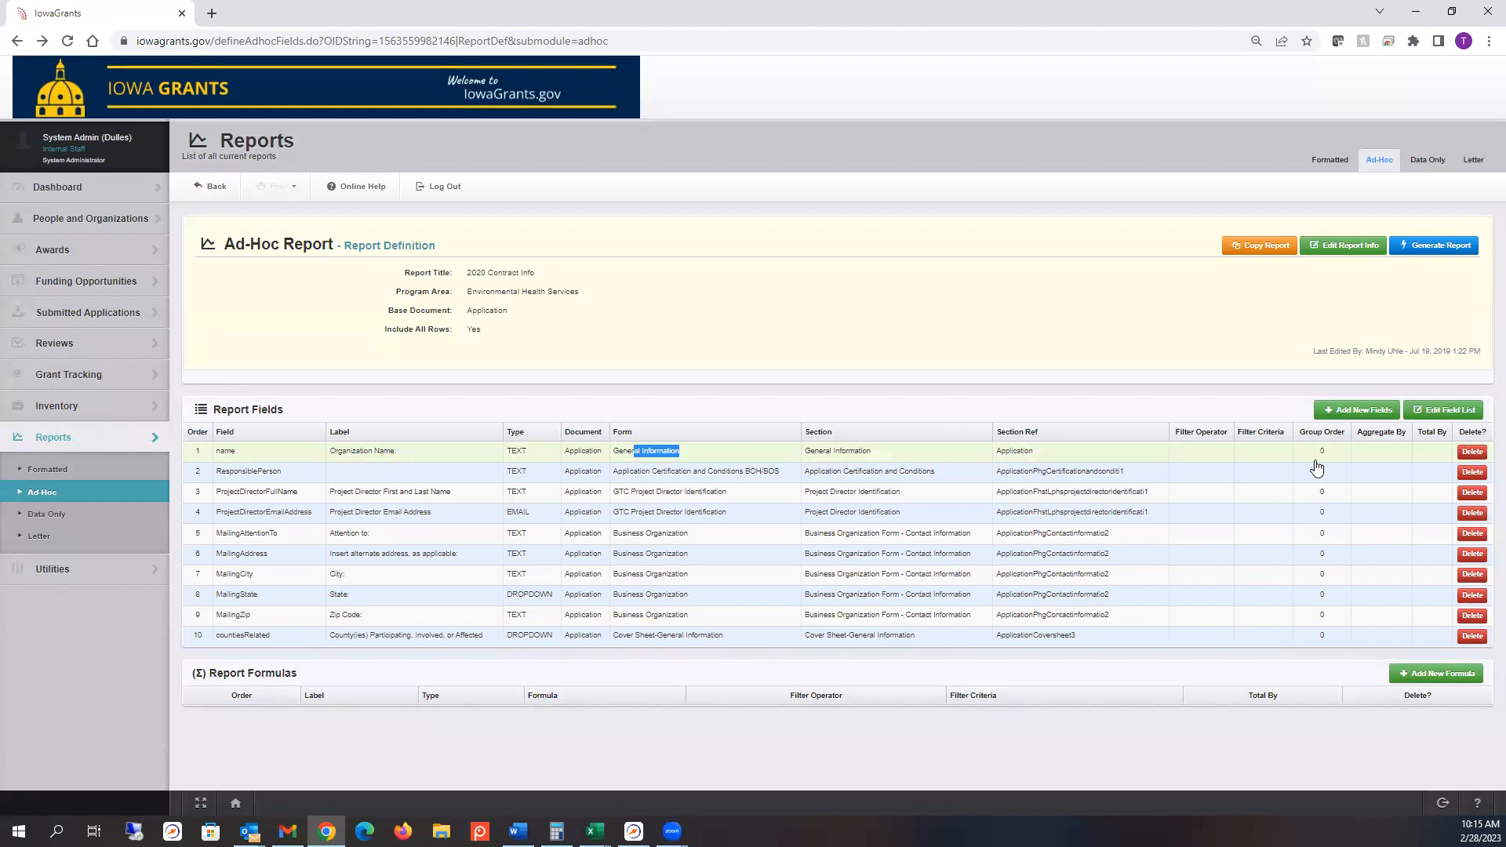
Step: Delete the name field (Organization Name) from the report fields
left_click(1476, 455)
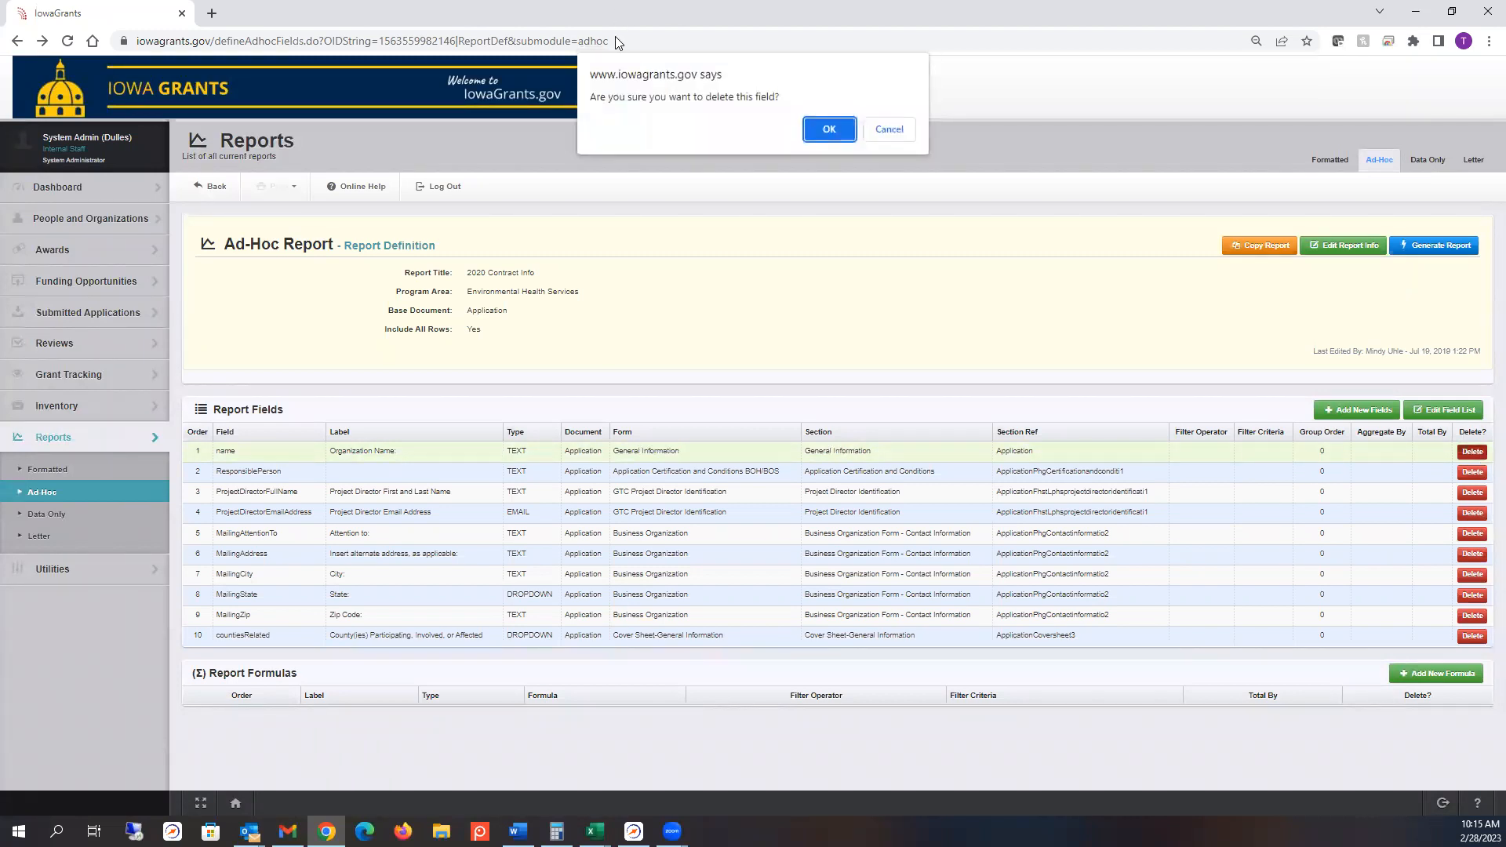
left_click(825, 130)
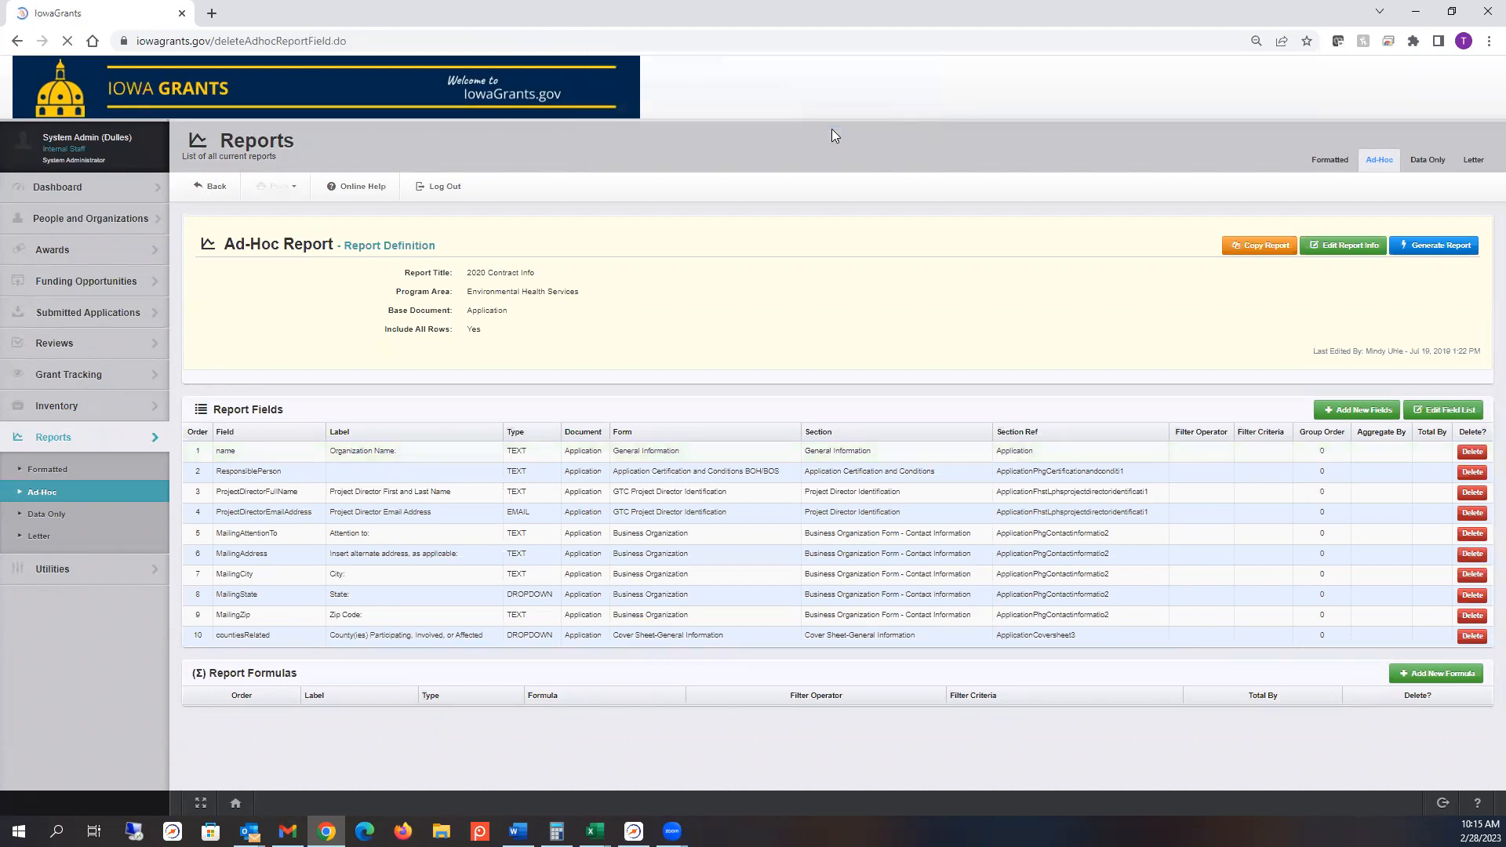
Step: Start adding new fields to the report from the Applications document's Application General Information form
left_click(1336, 414)
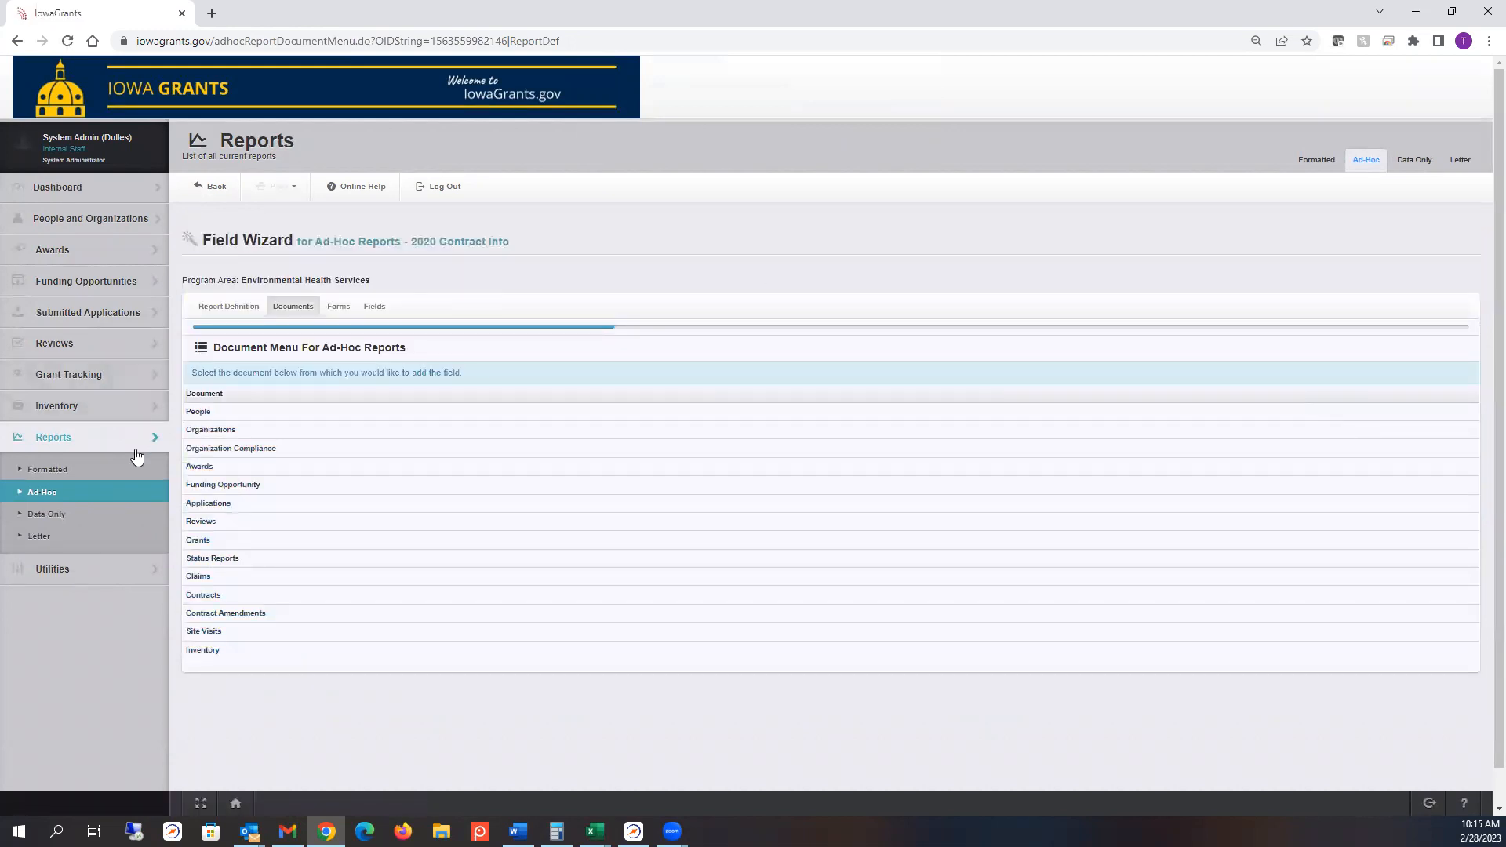
left_click(208, 505)
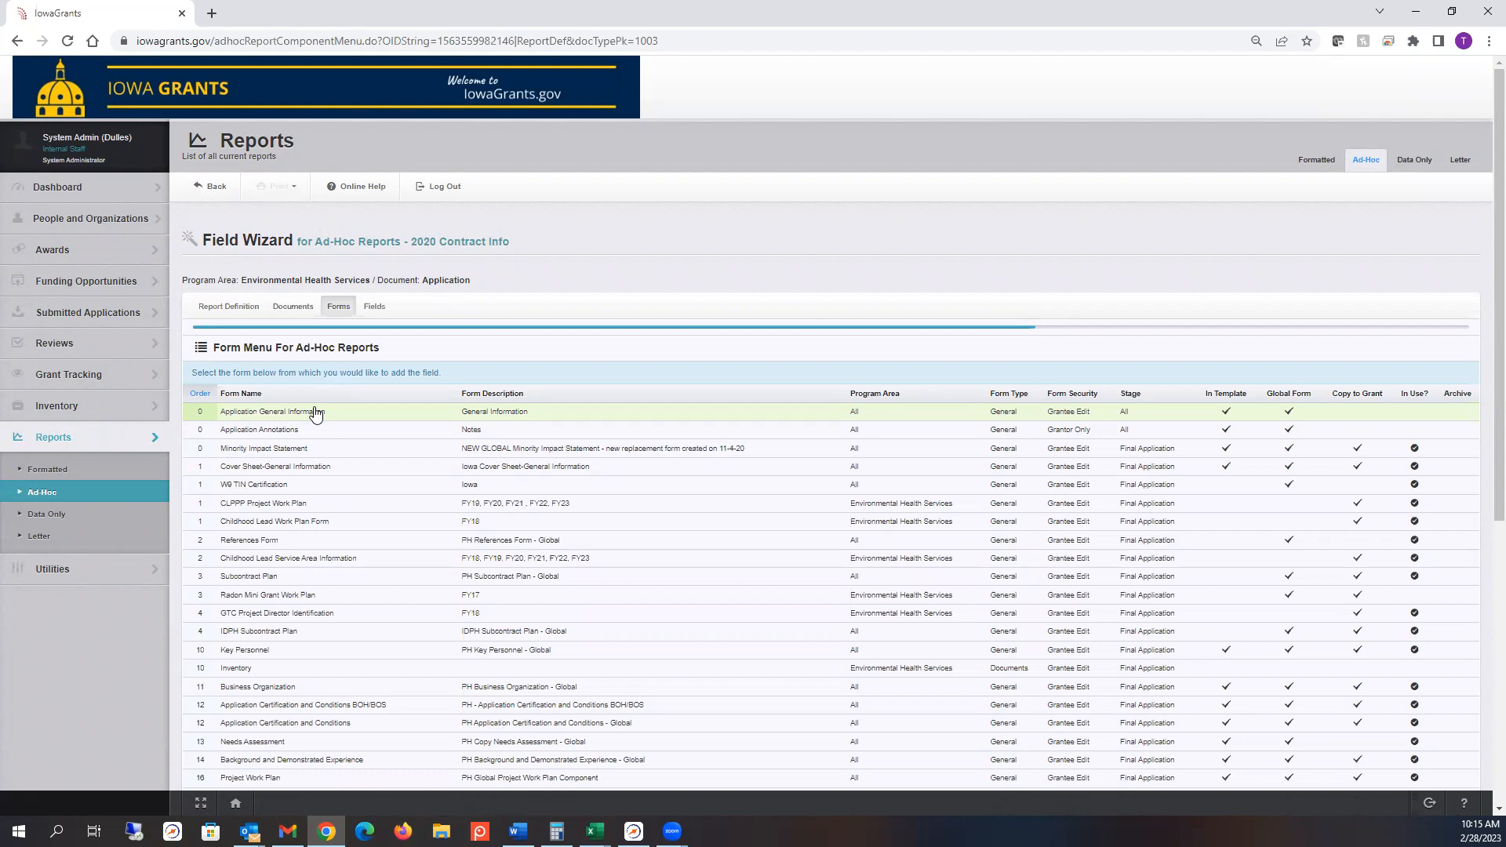
left_click(315, 413)
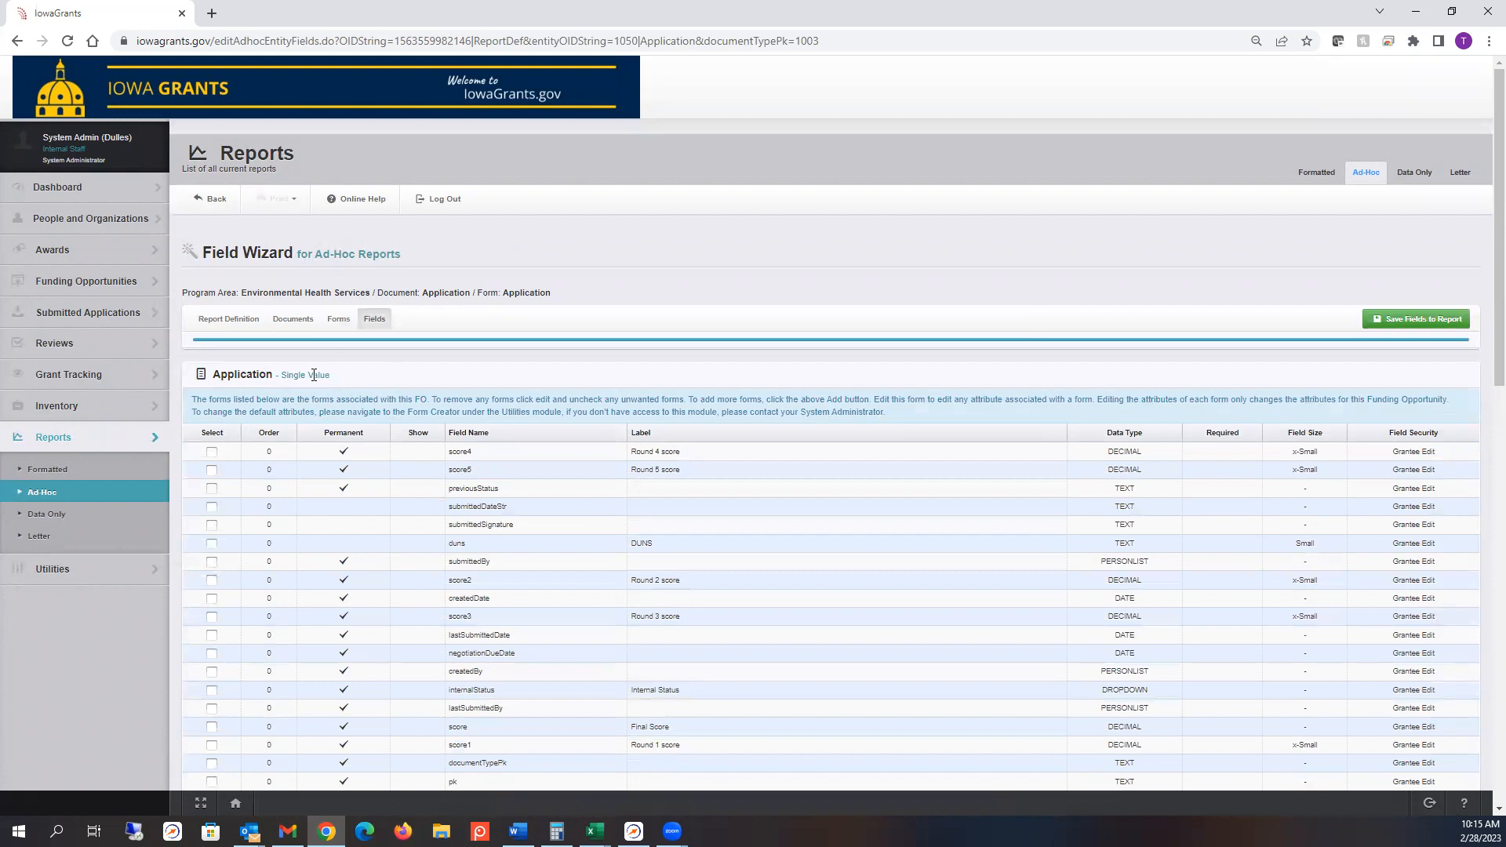
Step: Examine the application form's field list, including the field names, their labels and the Show column
scroll(514, 554, "down", 2)
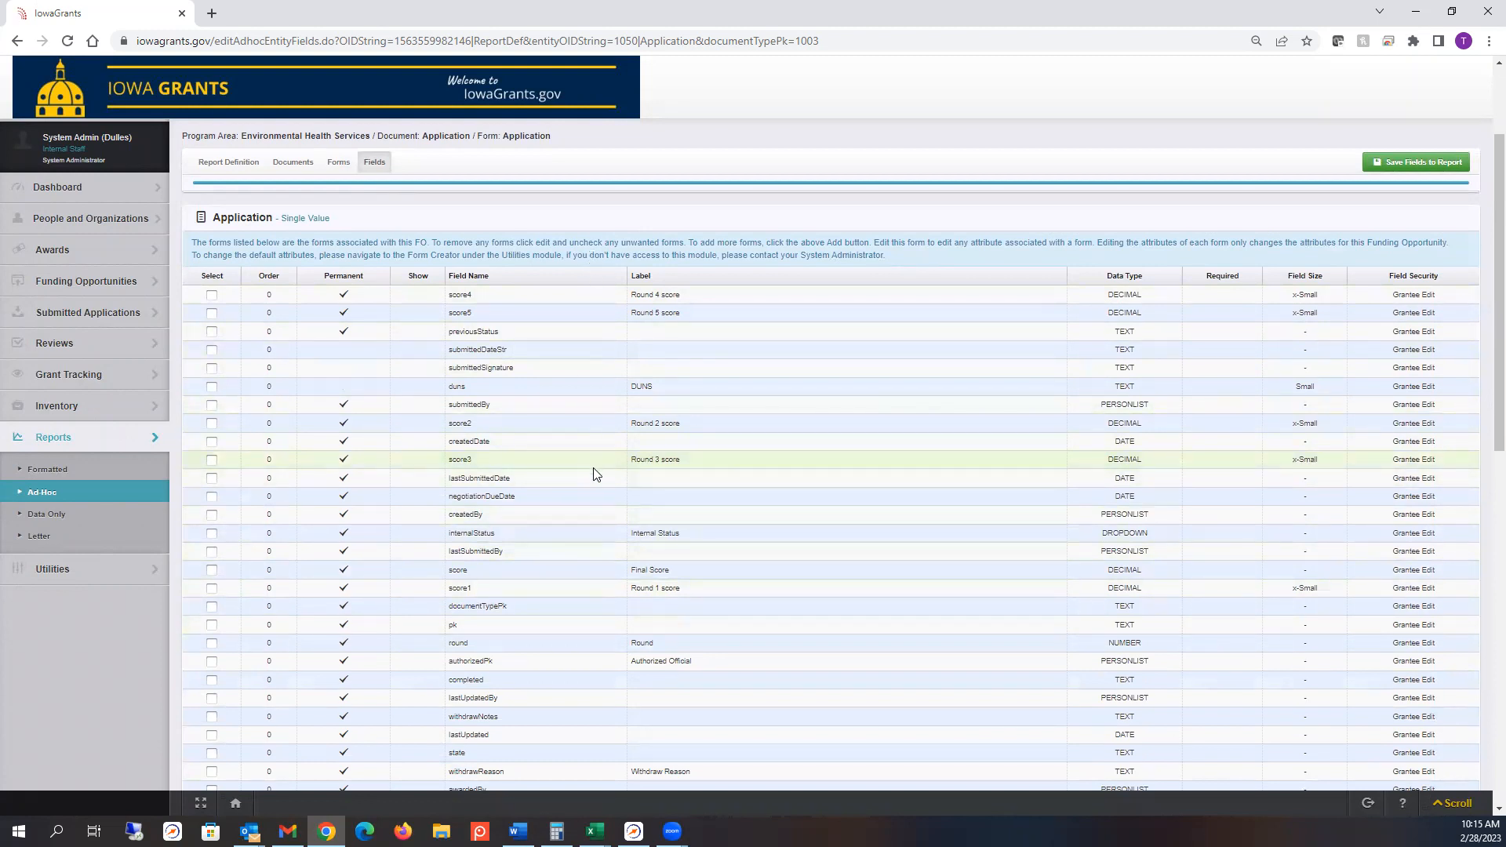
left_click_drag(422, 277, 402, 284)
scroll(528, 354, "down", 4)
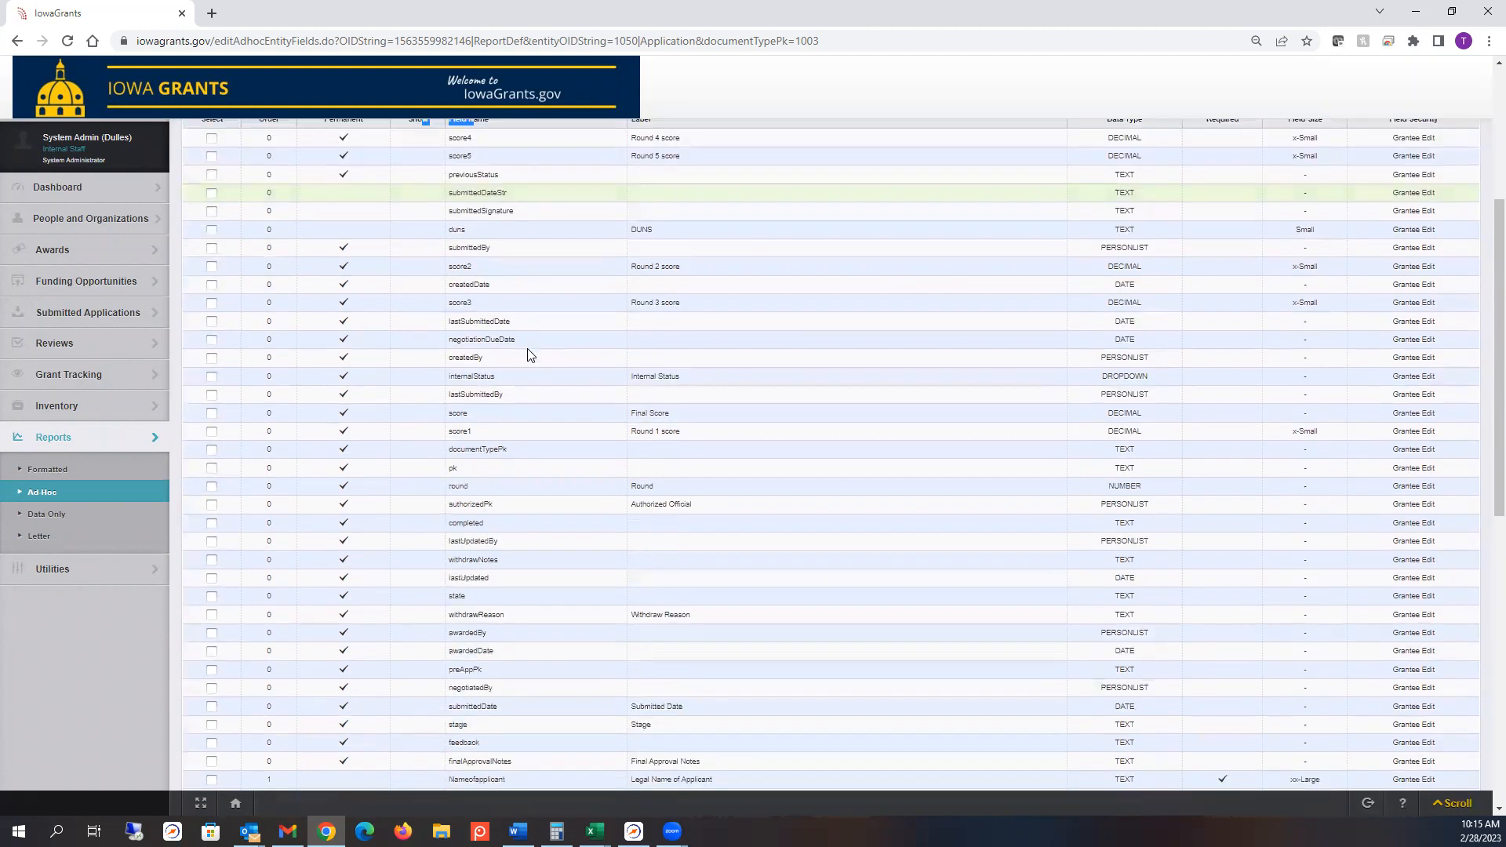
scroll(528, 350, "down", 3)
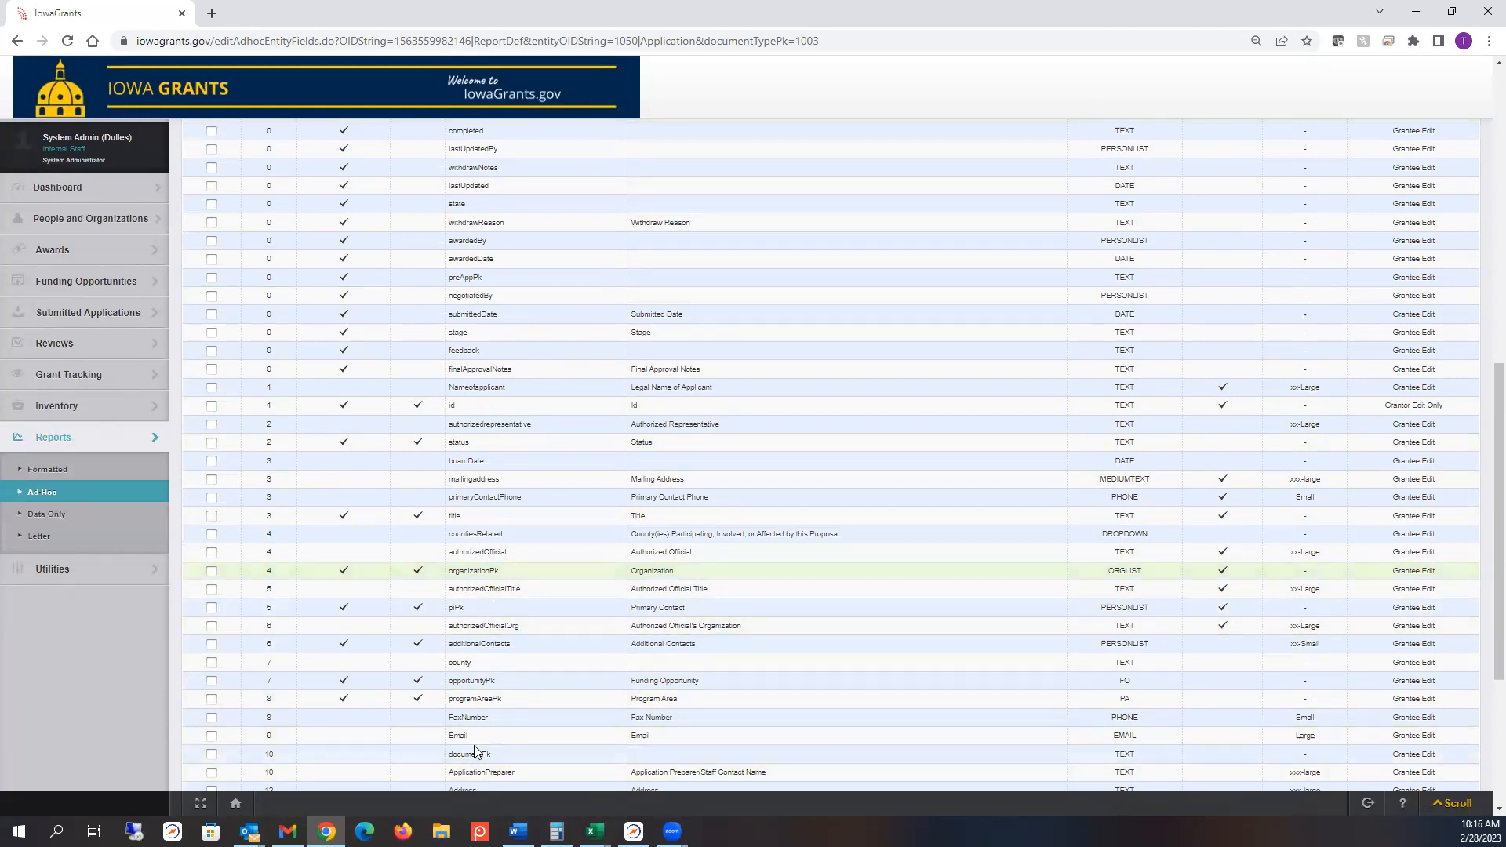
scroll(497, 415, "up", 9)
left_click_drag(422, 433, 477, 433)
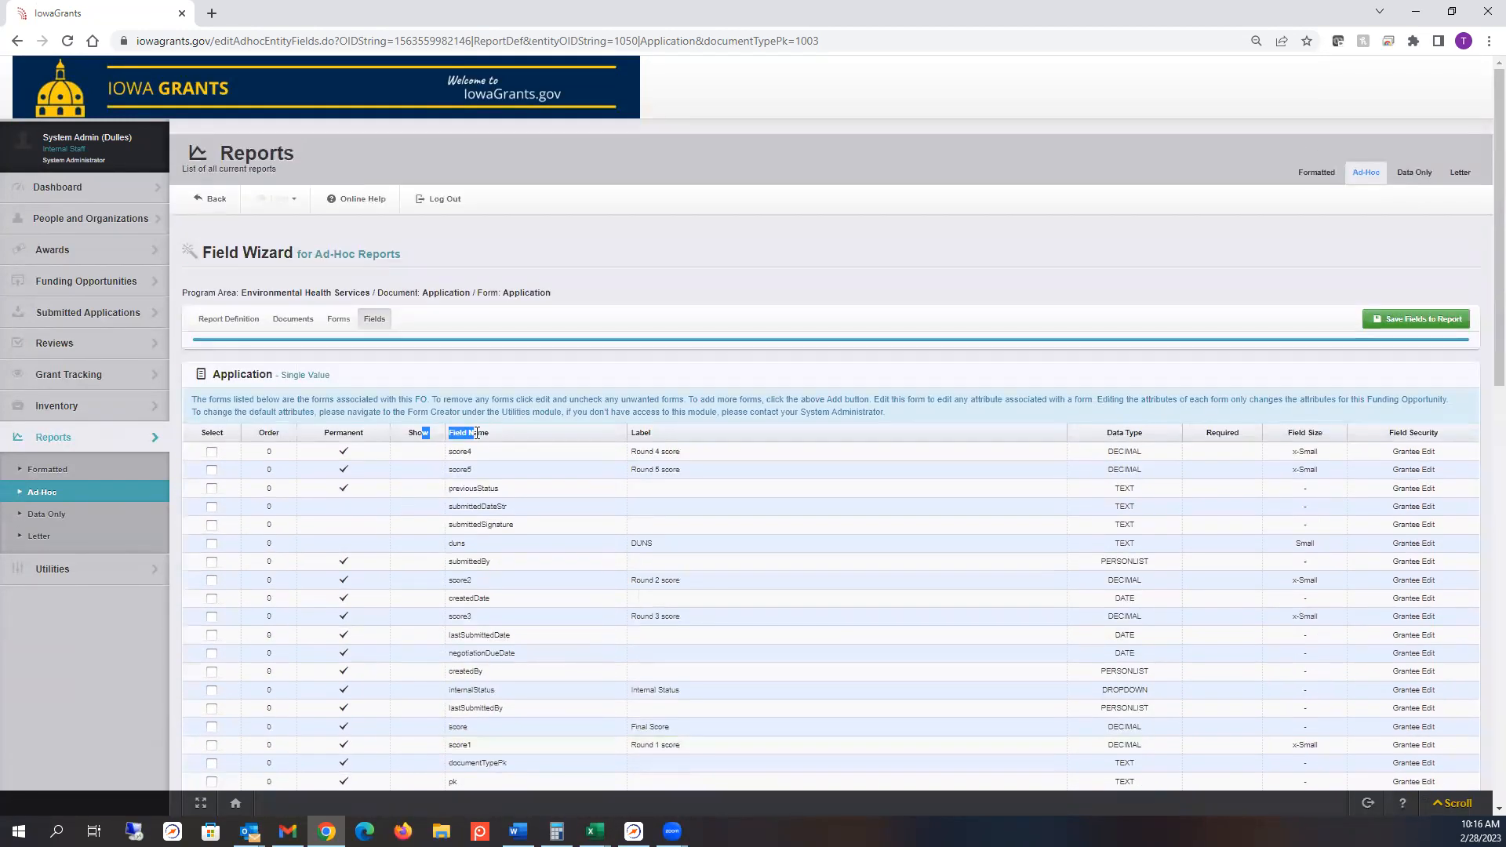
left_click(429, 434)
double_click(419, 434)
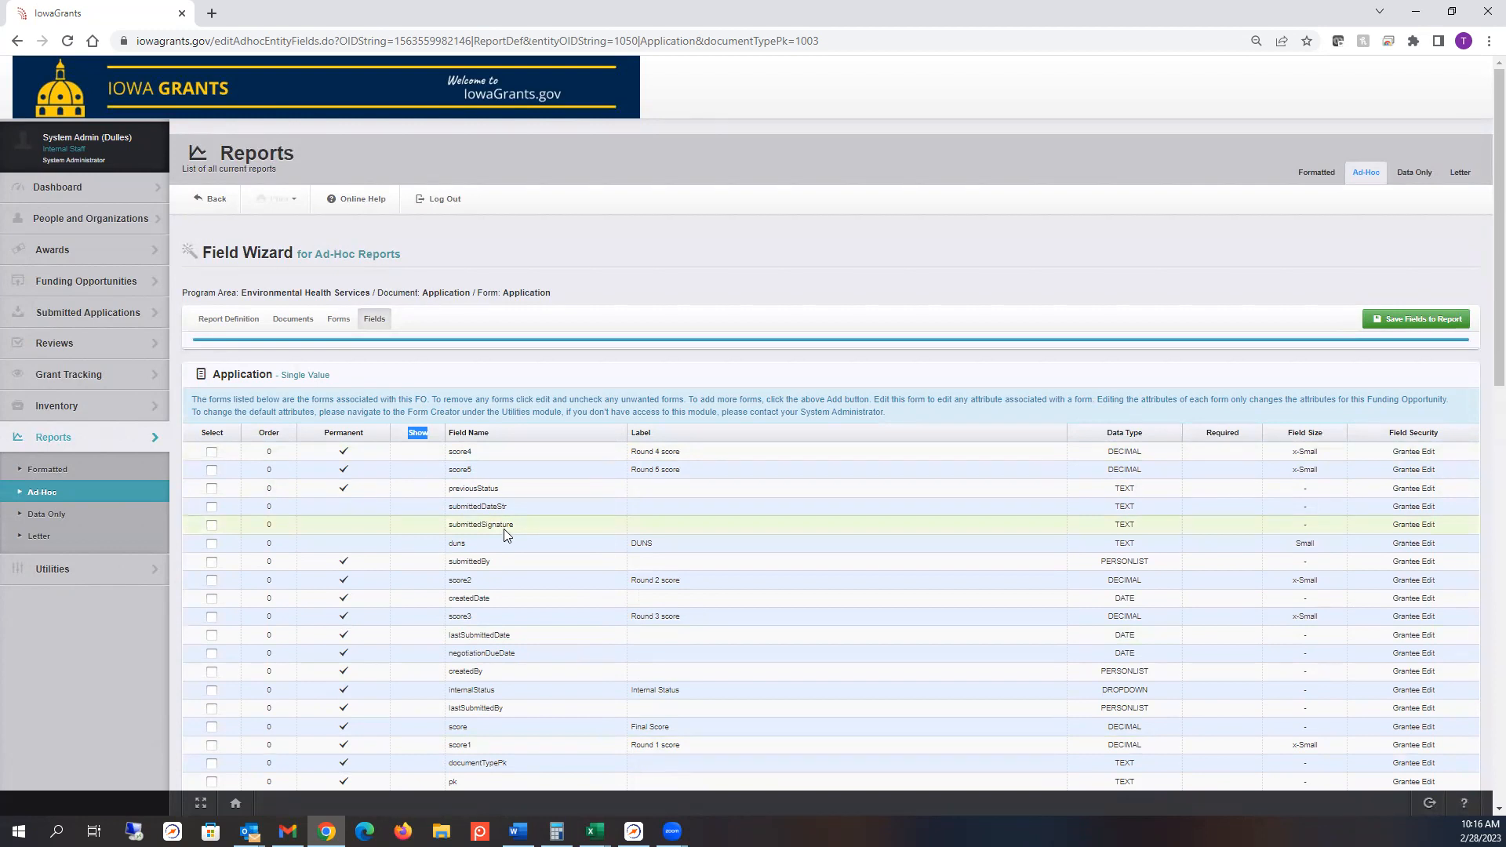
scroll(508, 526, "down", 5)
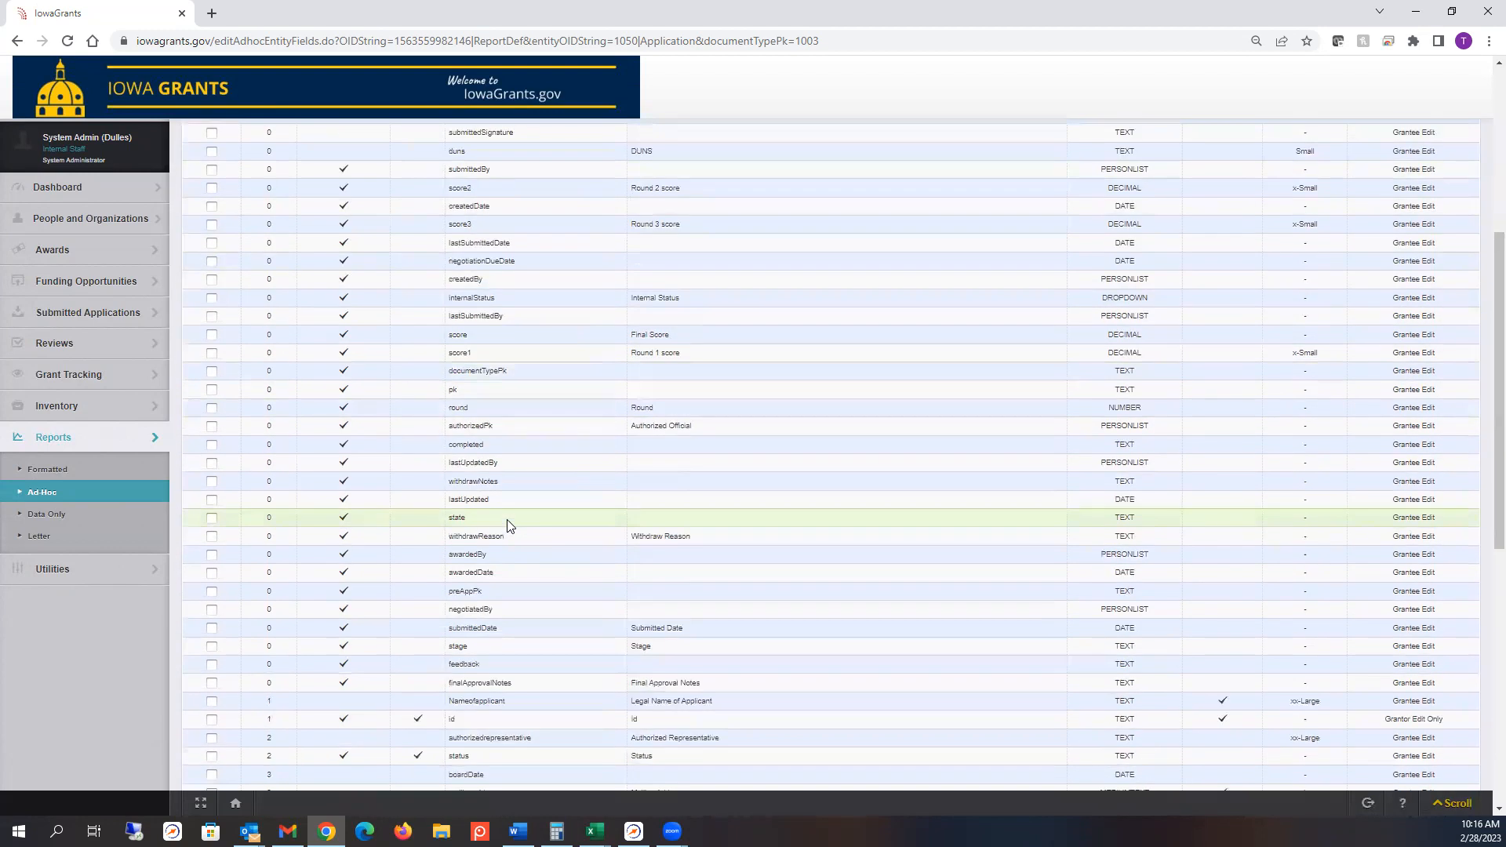
scroll(507, 526, "down", 6)
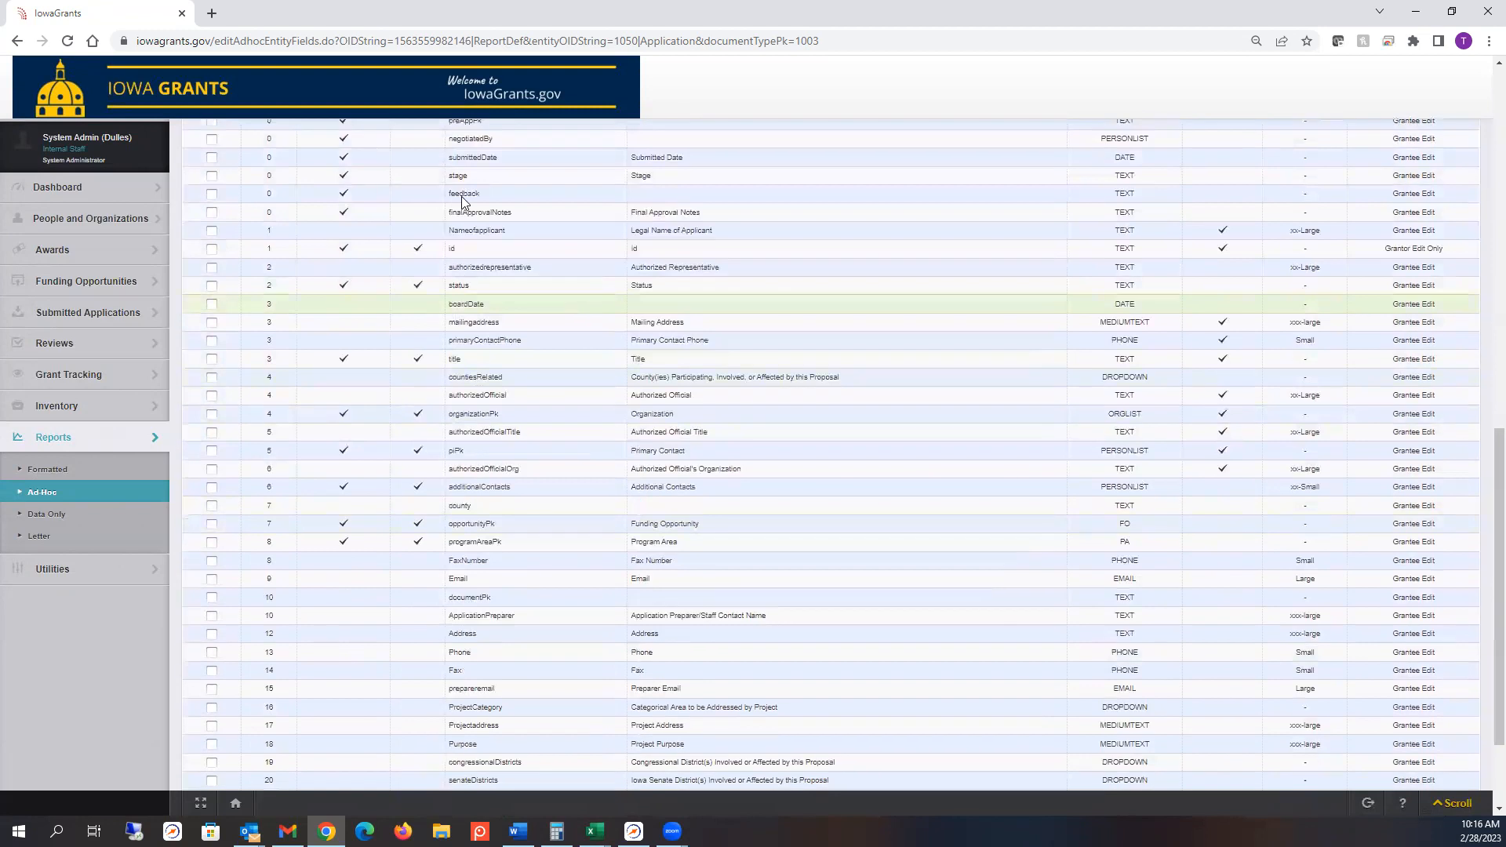
scroll(463, 580, "down", 2)
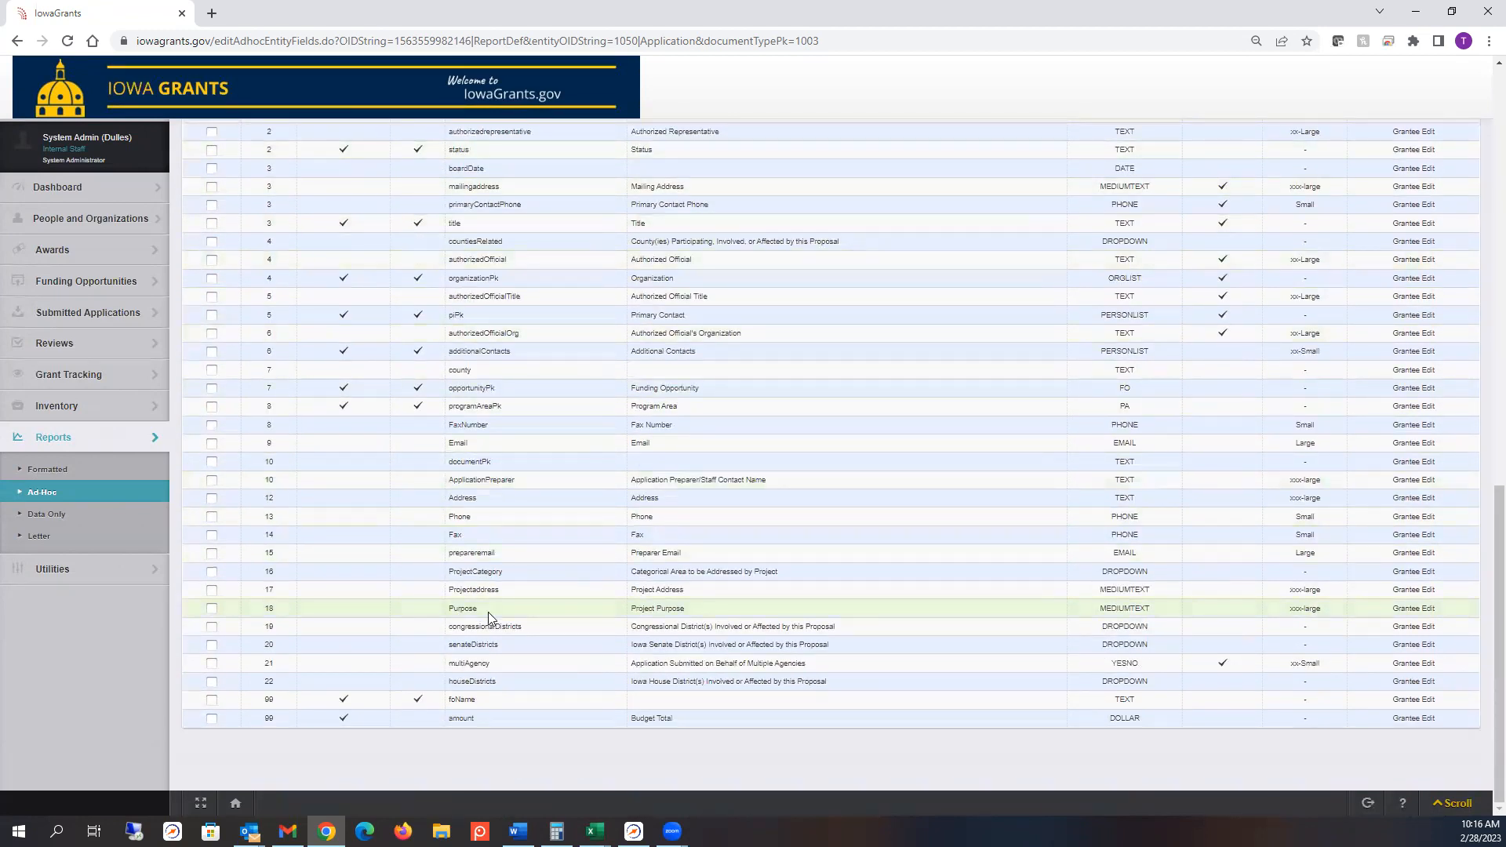
scroll(488, 612, "up", 10)
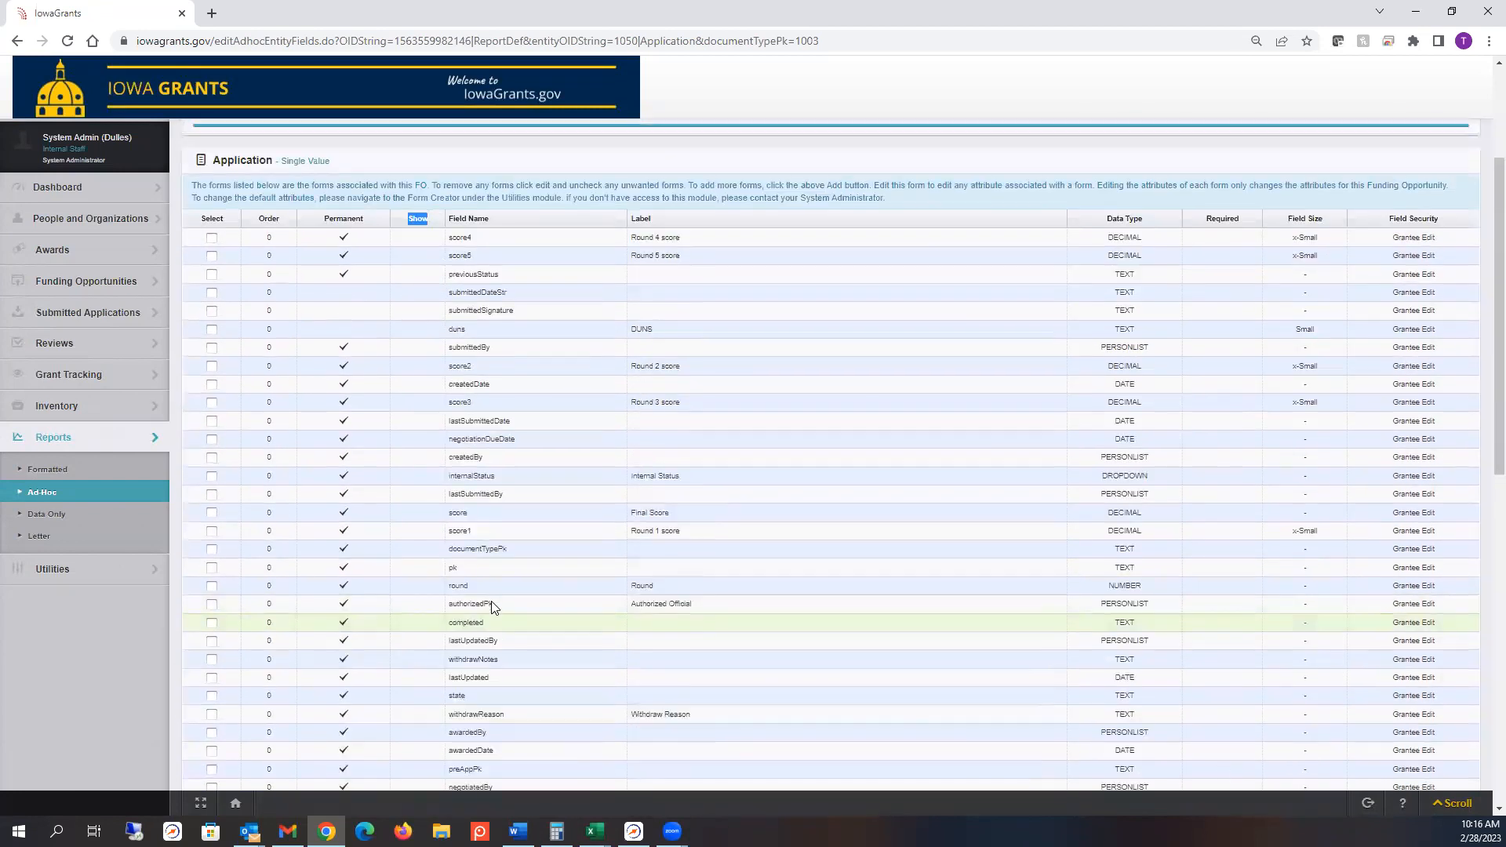
scroll(493, 605, "down", 3)
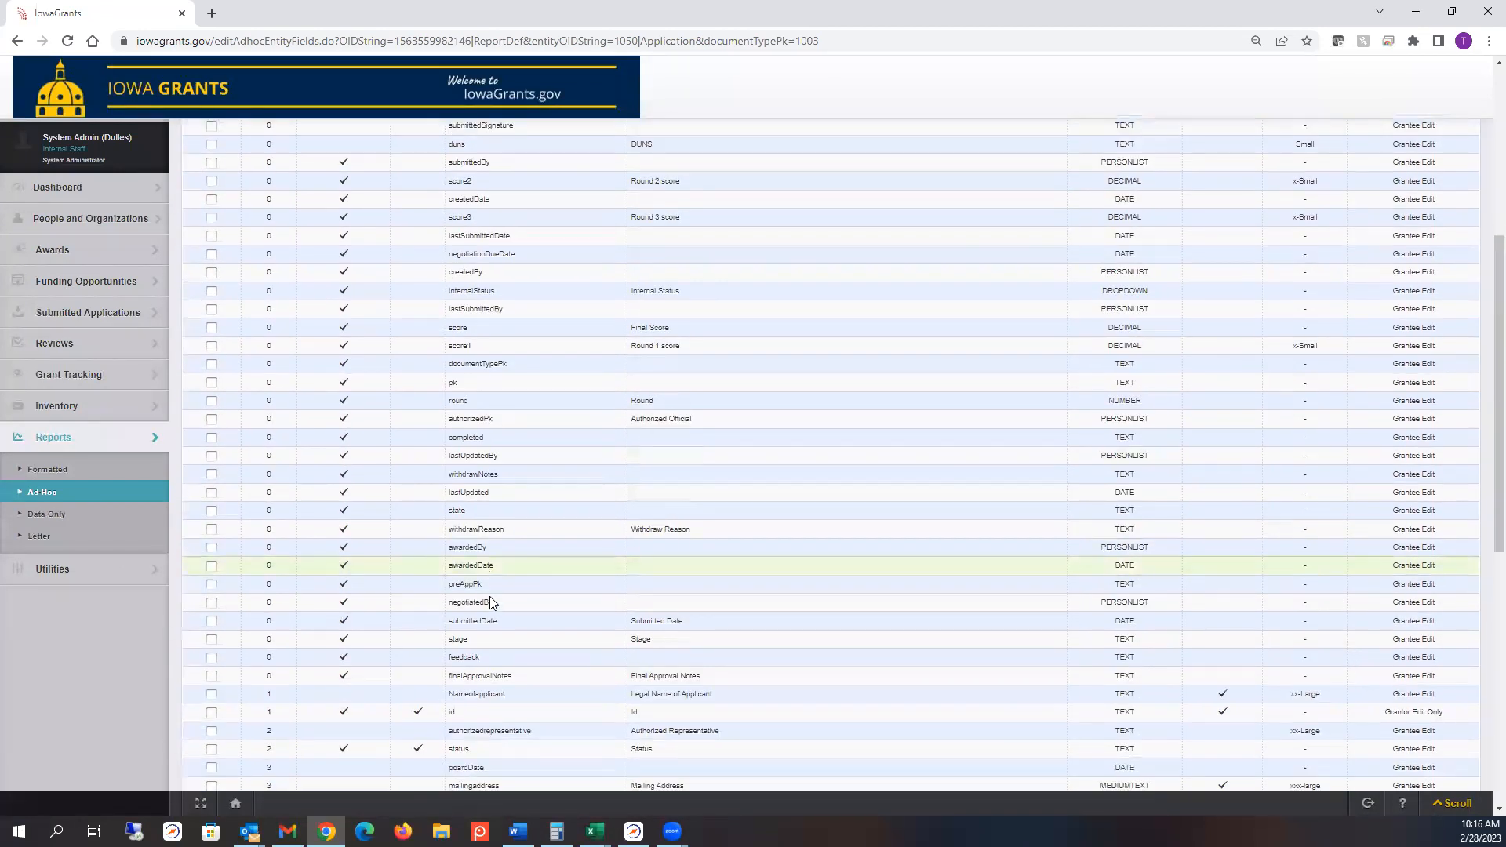
scroll(492, 602, "down", 2)
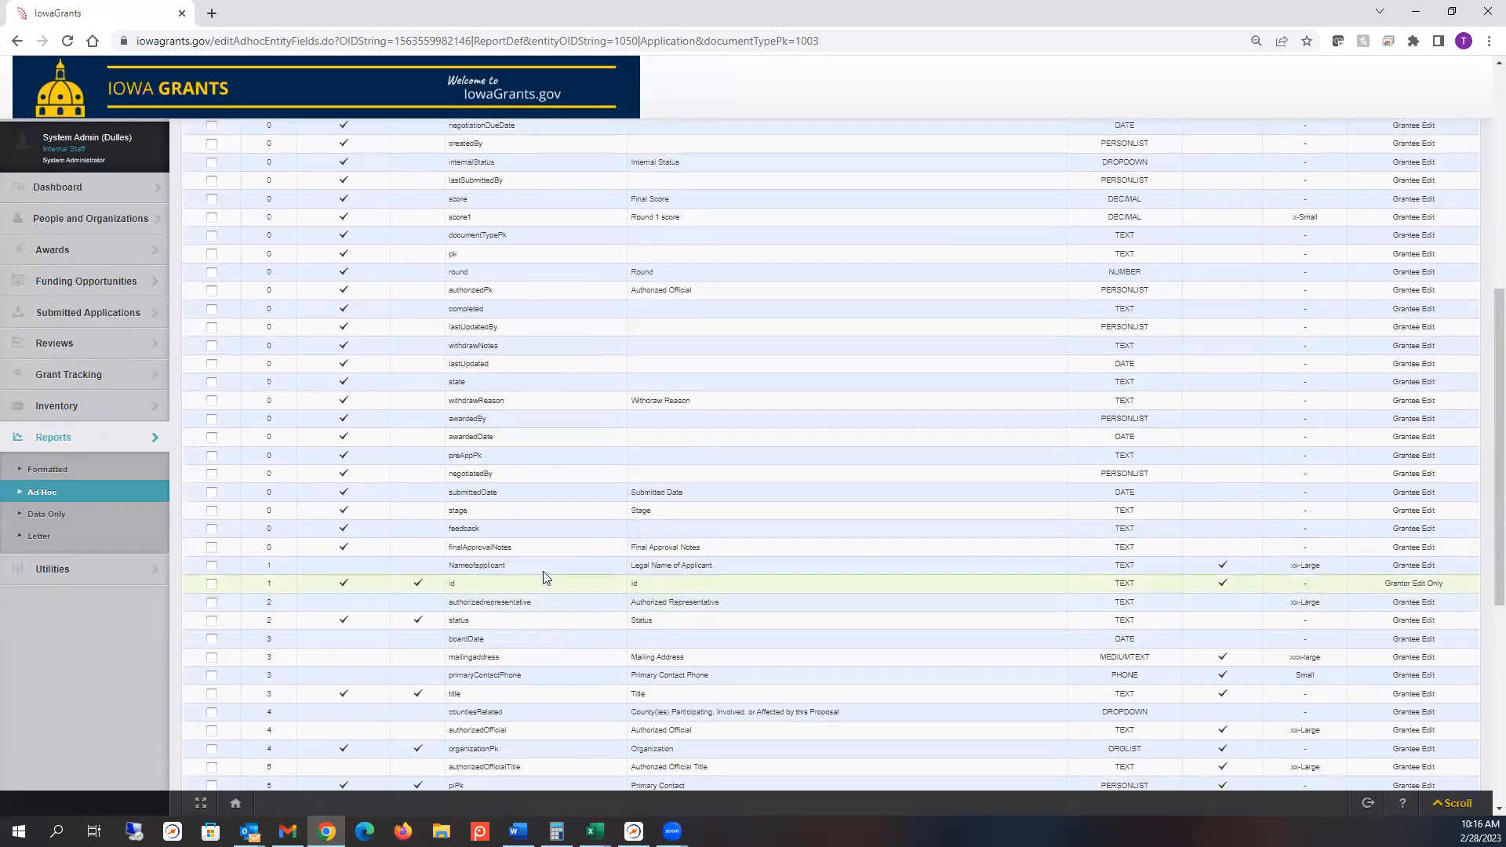
Step: Select the application's id field with the label Id and save it to the report
left_click(211, 586)
left_click(479, 596)
scroll(927, 507, "up", 5)
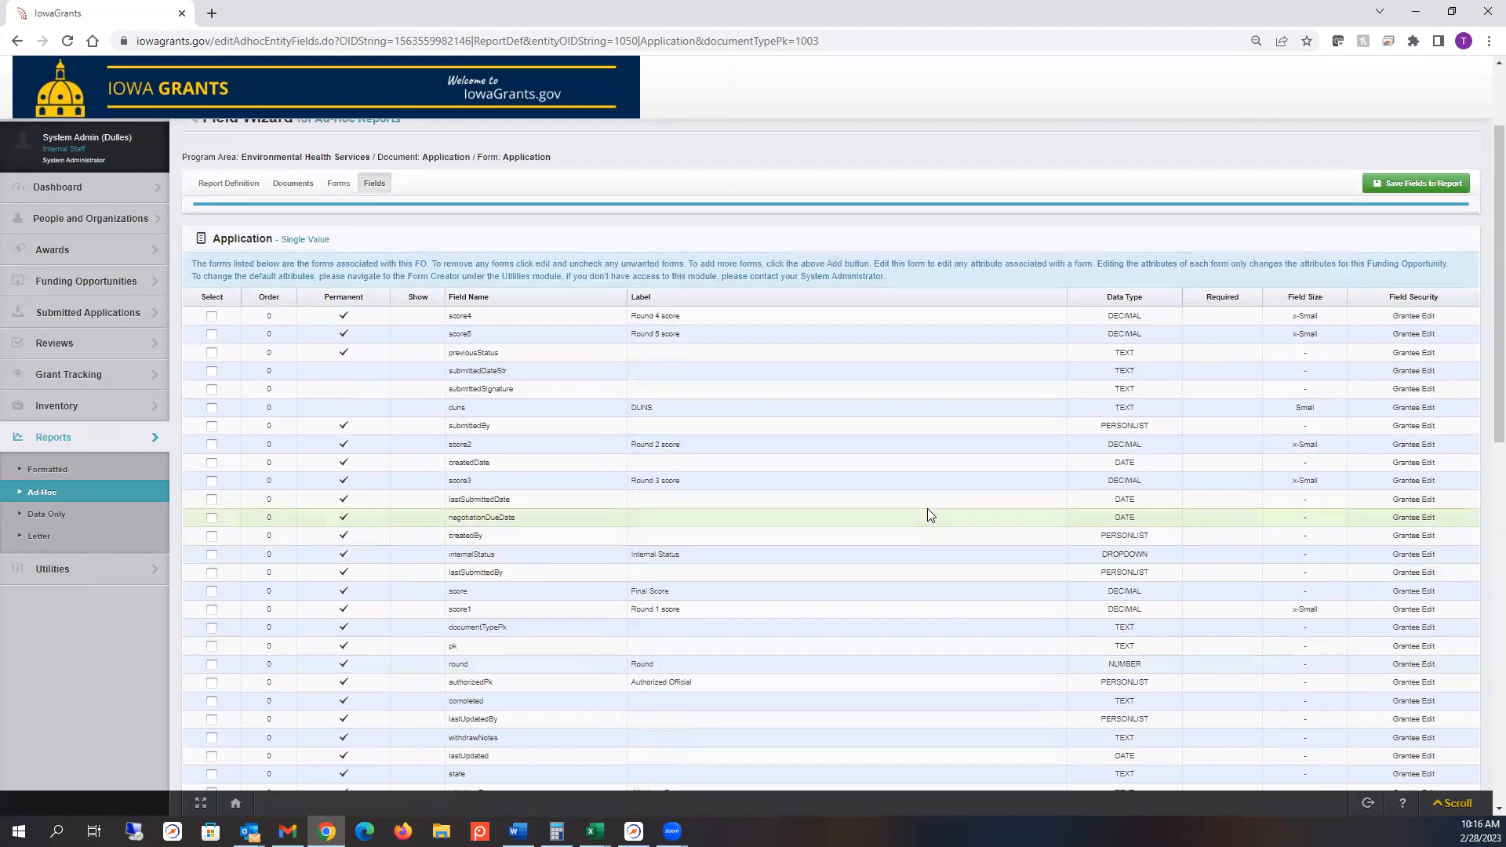
left_click(1399, 179)
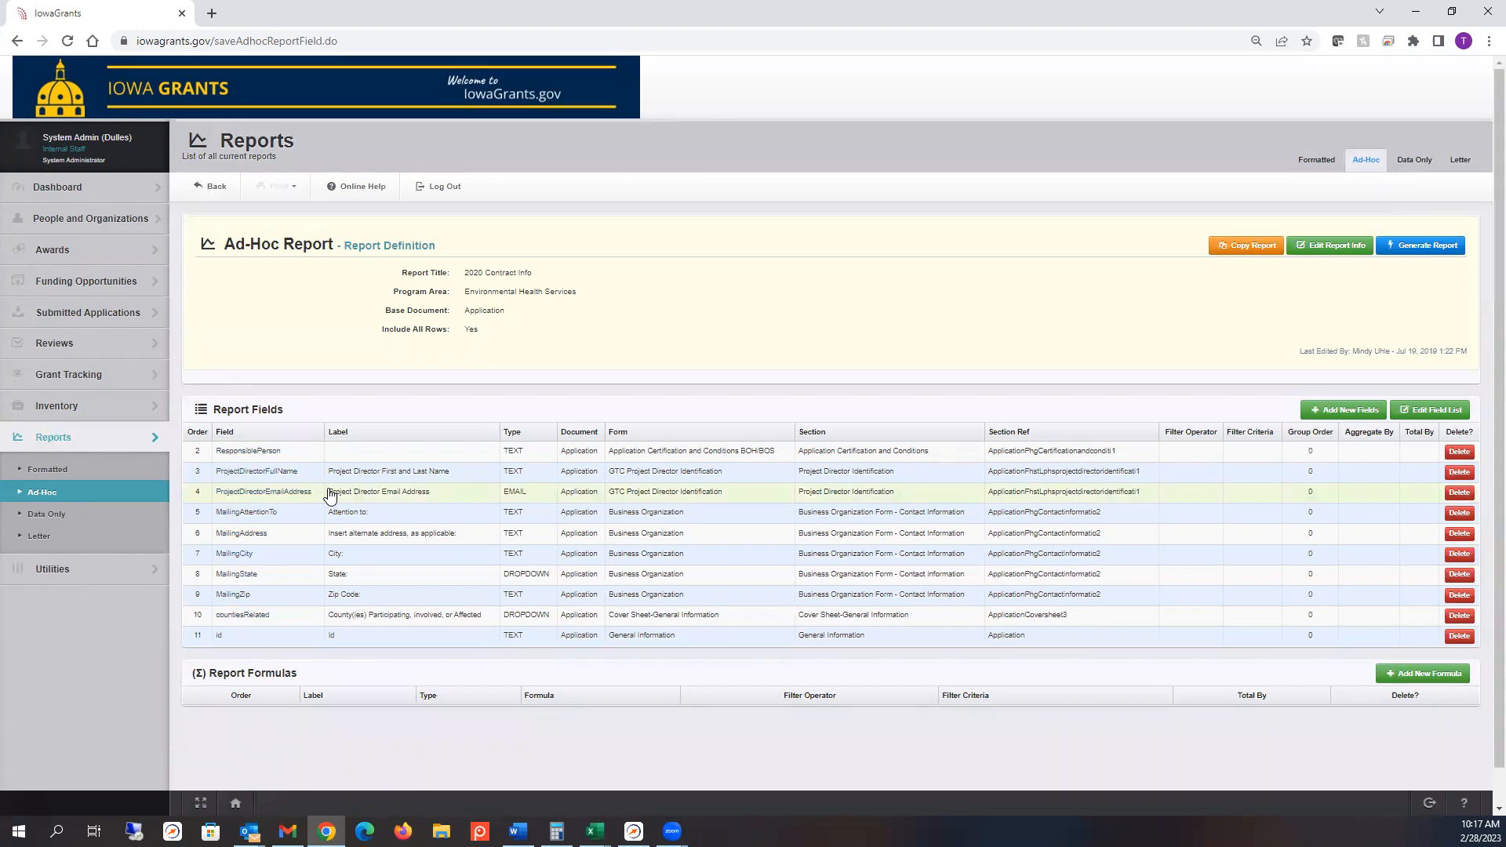
Step: Set the id field's order to 1 in the report field list and save the report fields
left_click(1406, 410)
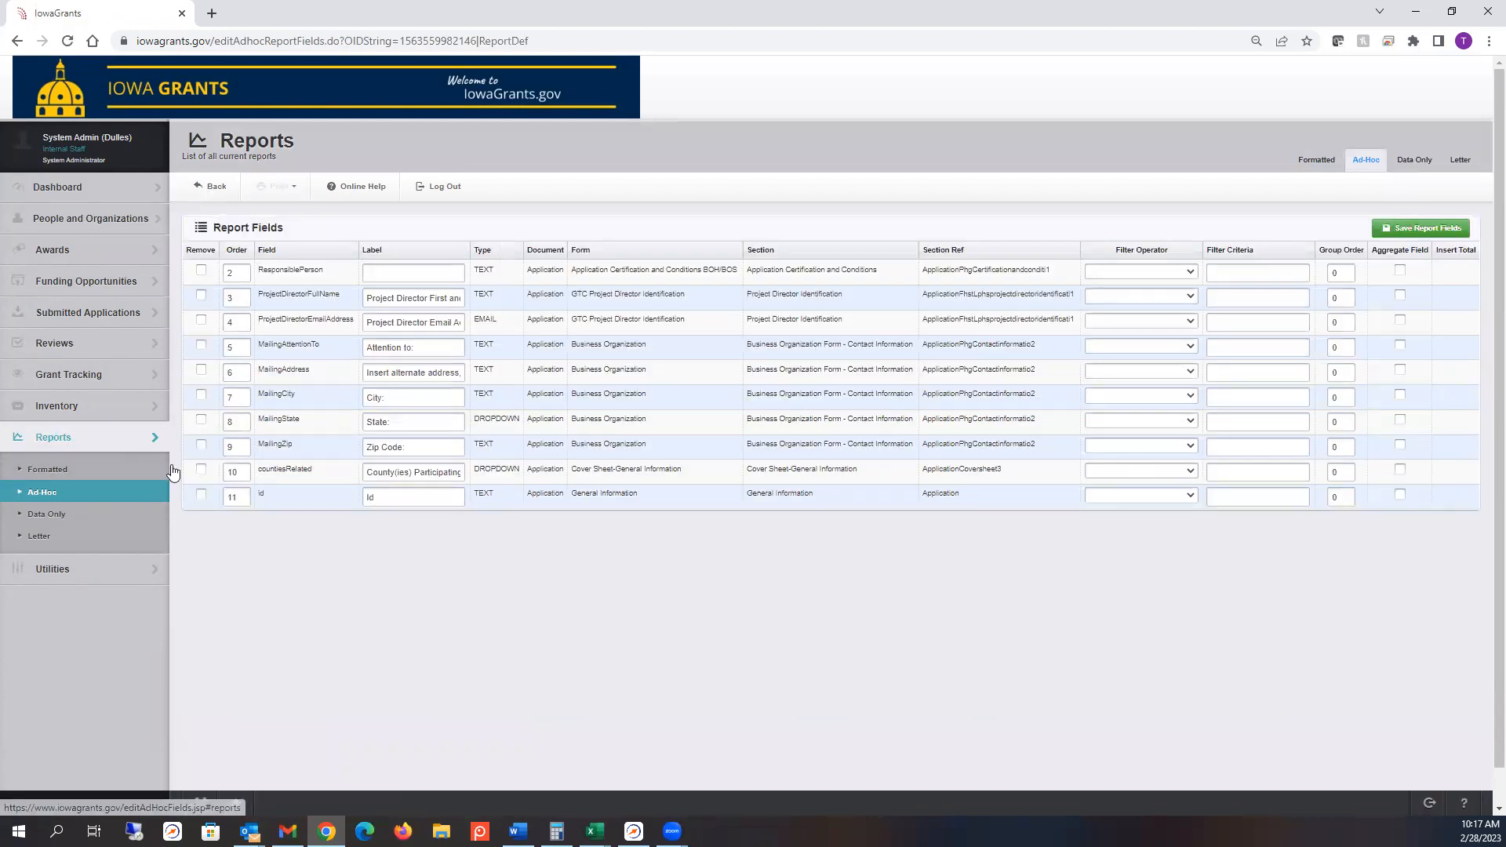
double_click(239, 496)
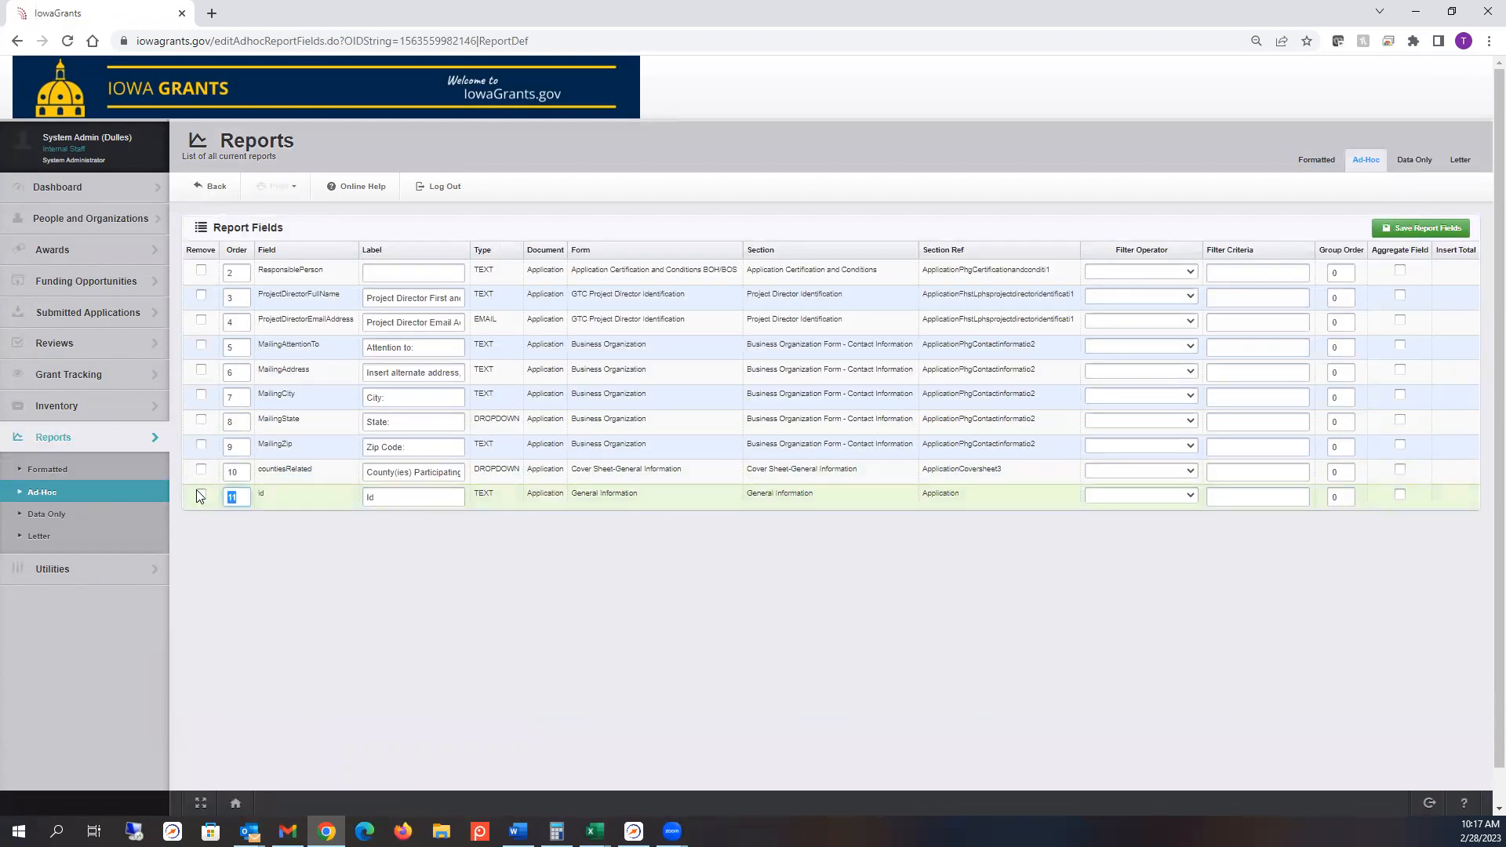
type("1")
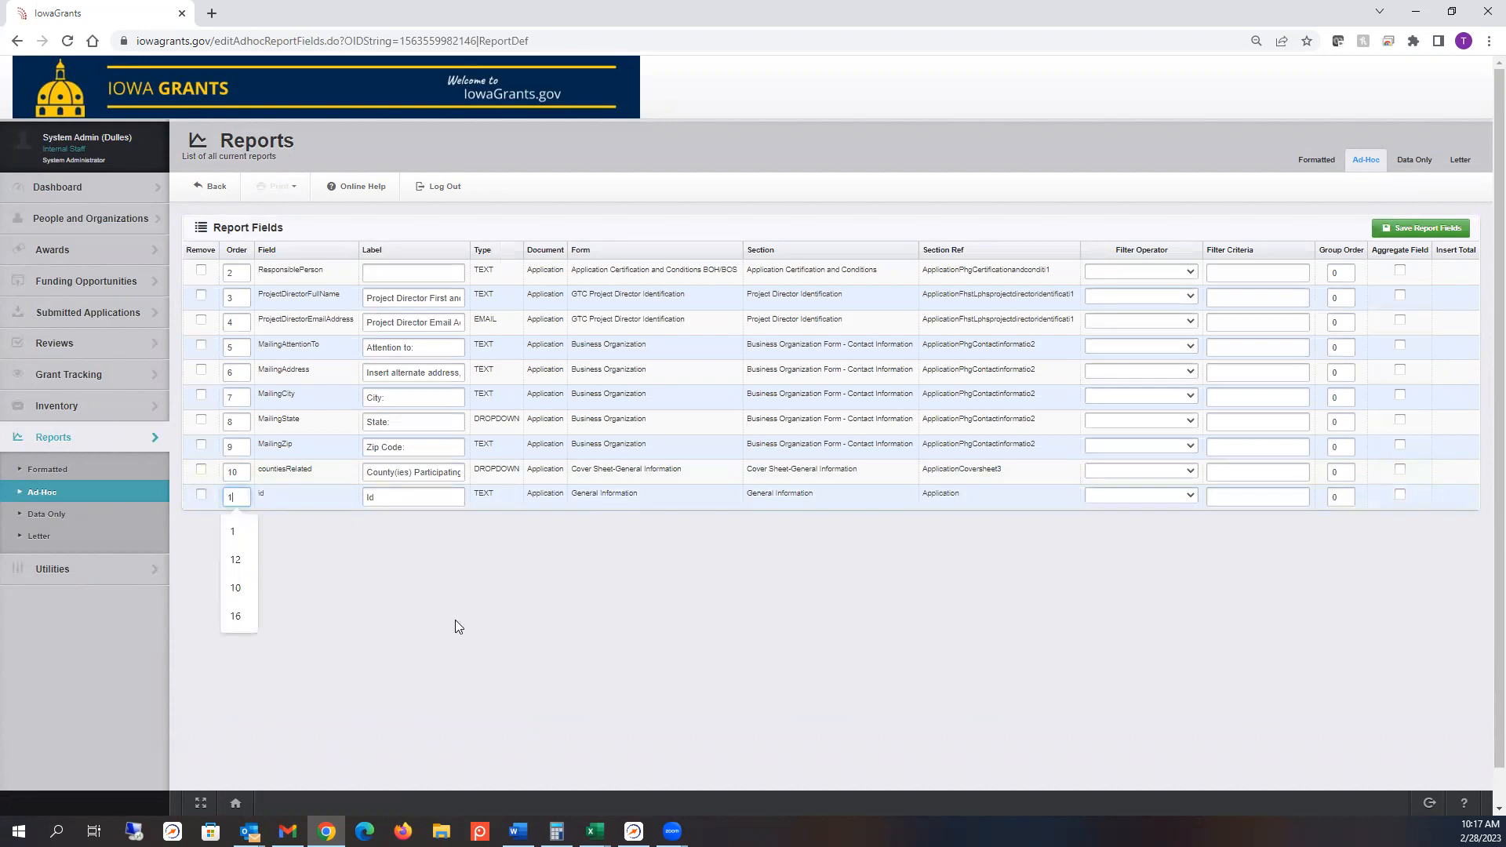
left_click(457, 621)
left_click(1449, 229)
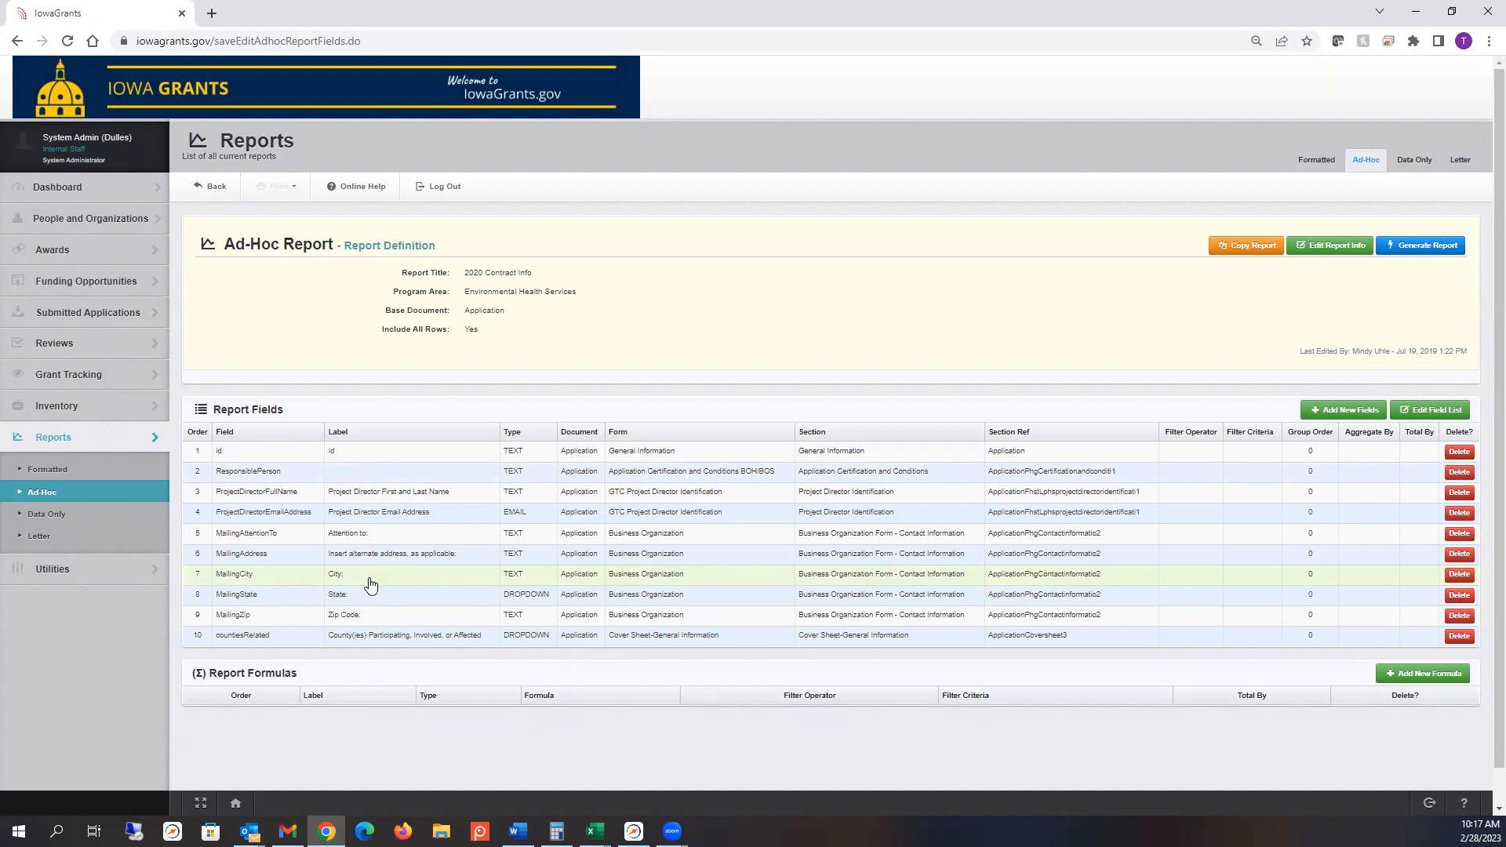
Step: Label the ResponsiblePerson field "Responsible Person", save the report fields and open the report's filter page for generating
left_click(1453, 416)
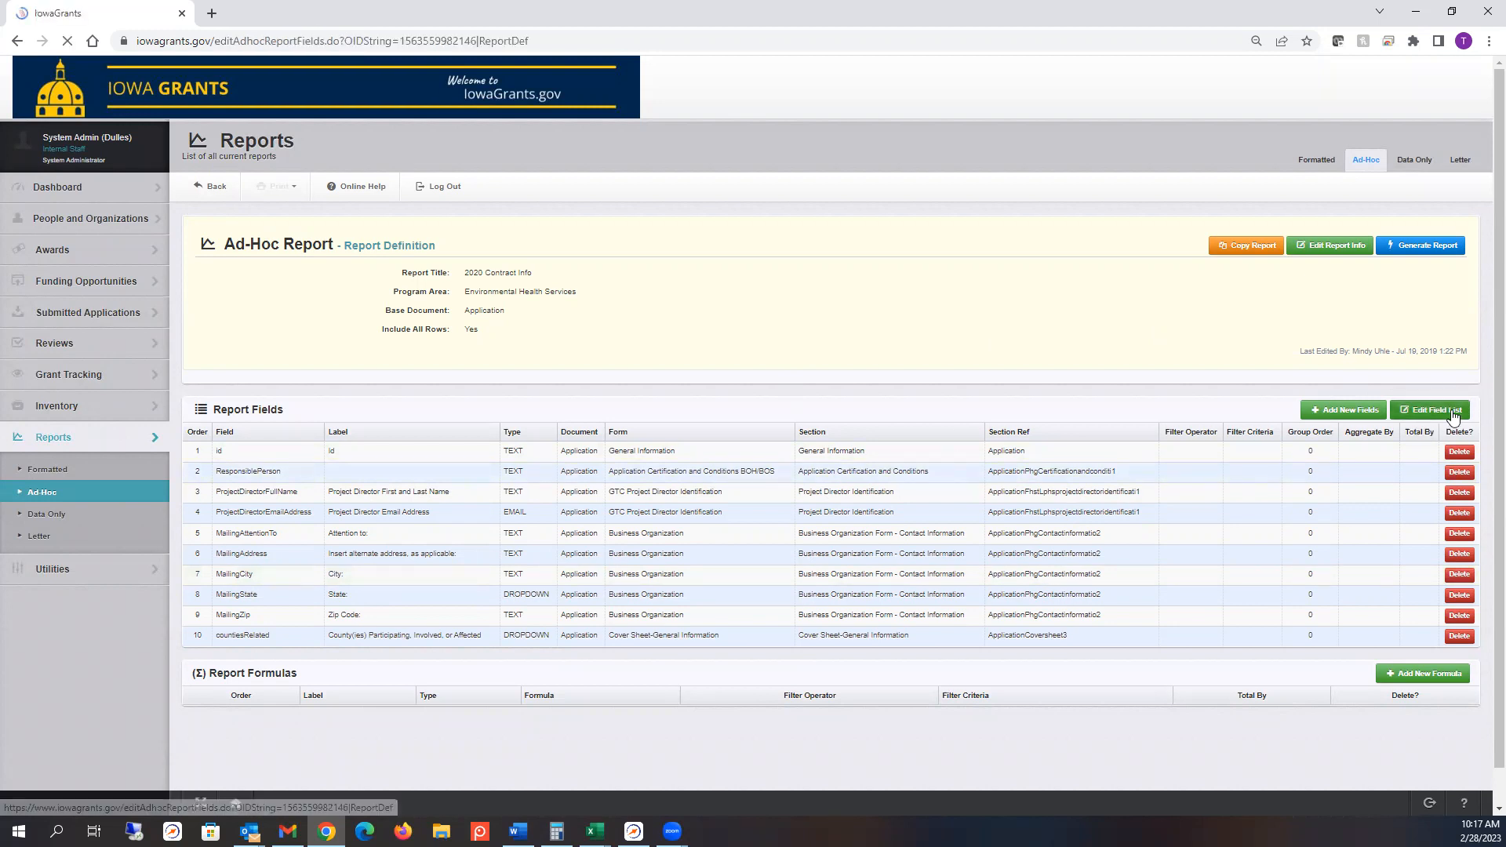
left_click(420, 302)
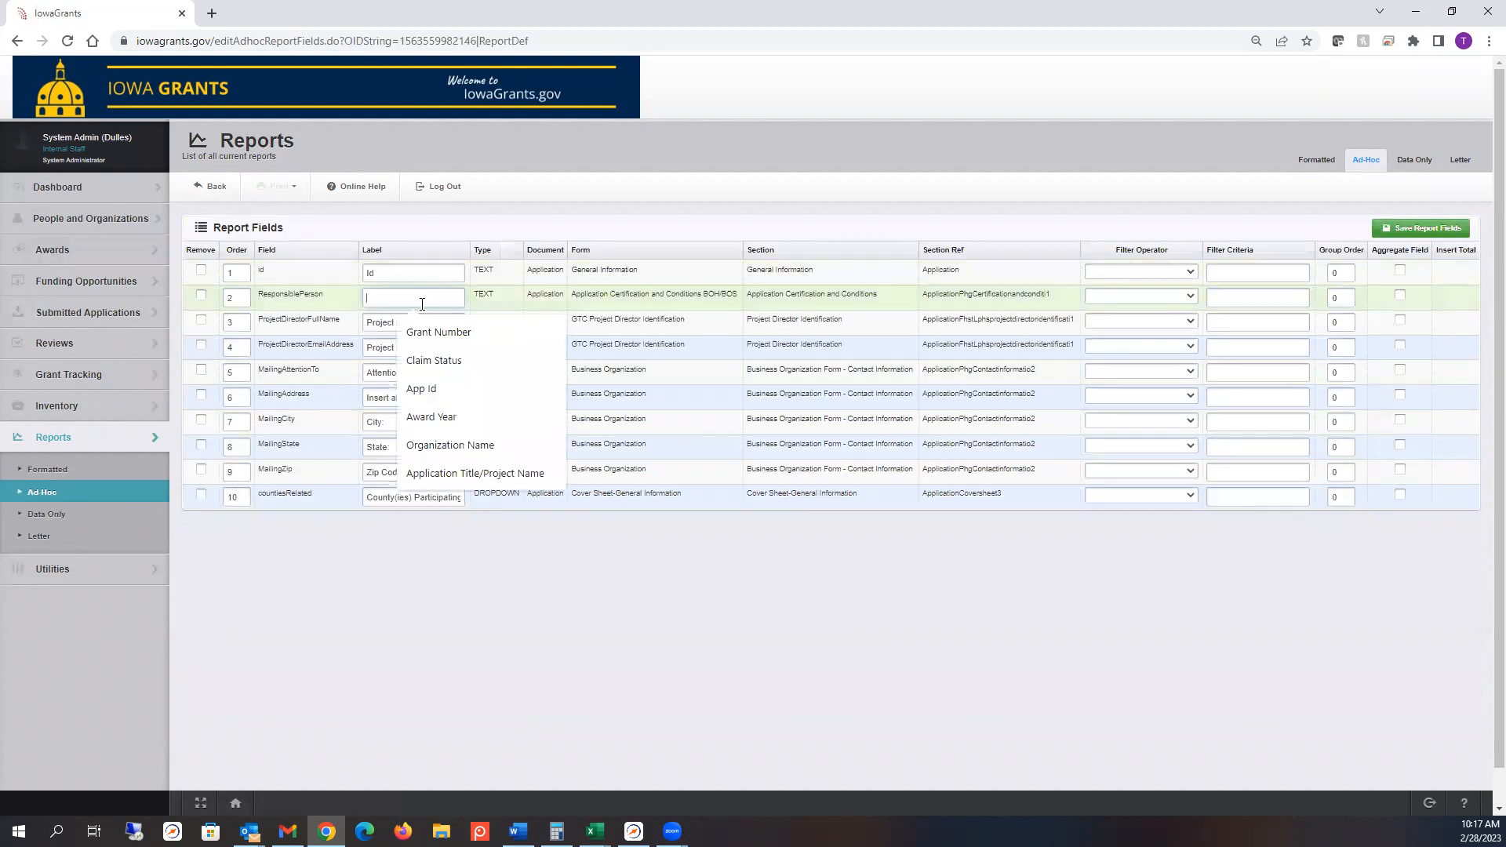
type("REspons")
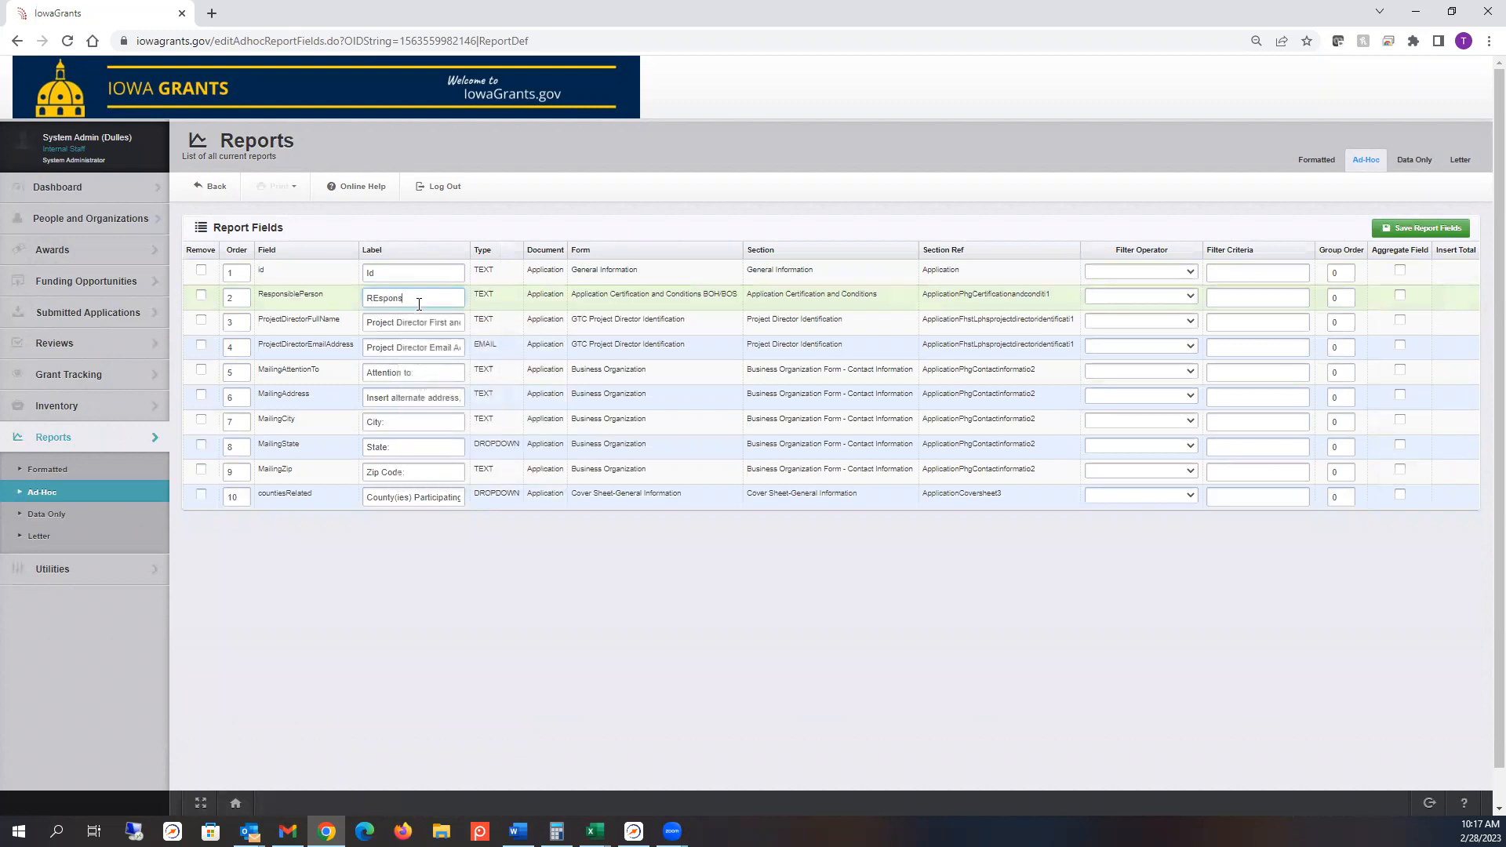
key("BackSpace")
key("BackSpace")
key("BackSpace")
type("e")
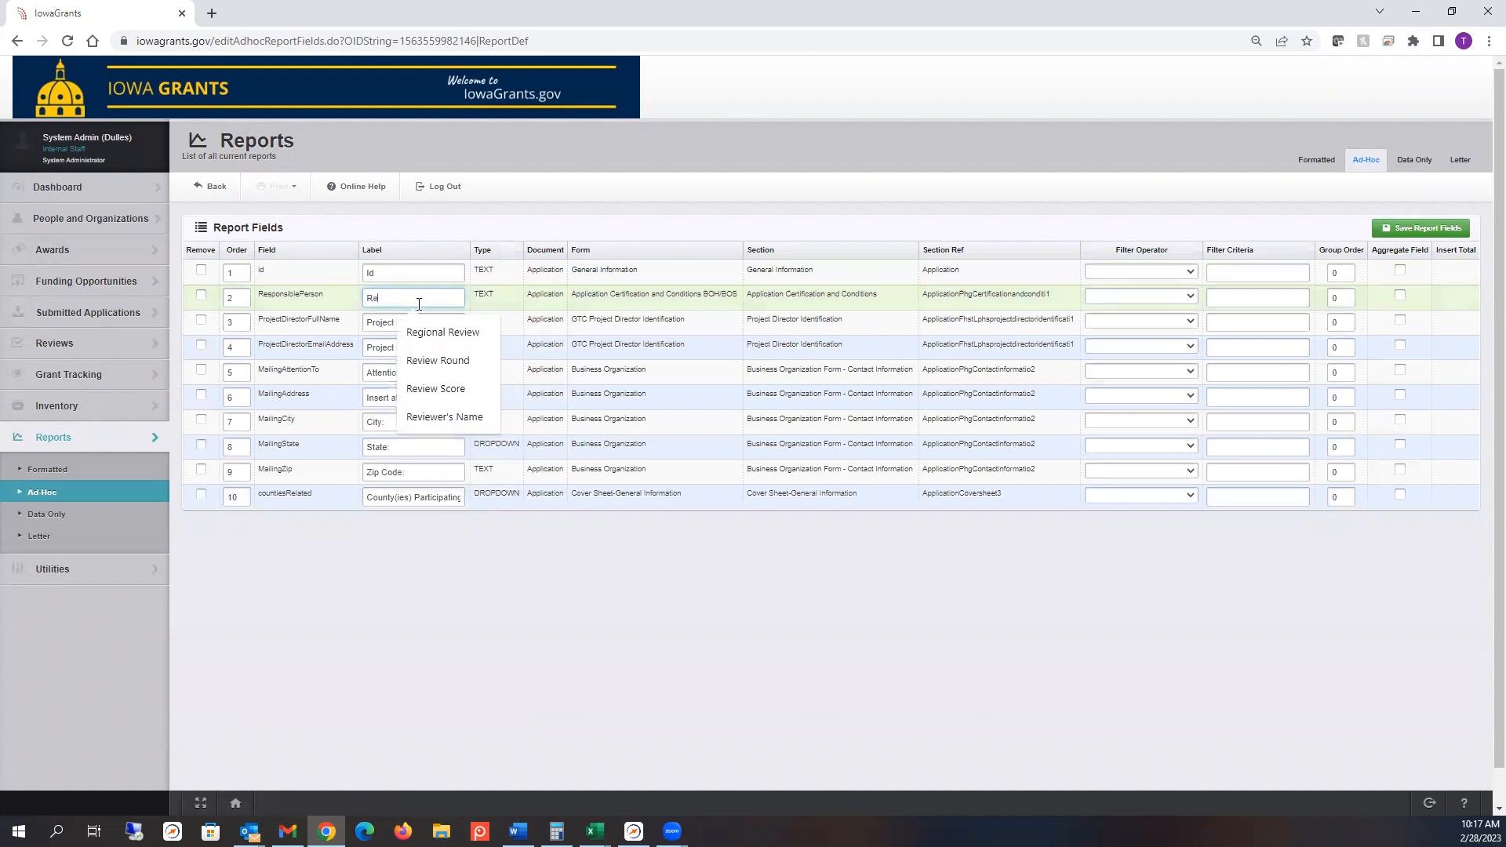
type("sponsible Person")
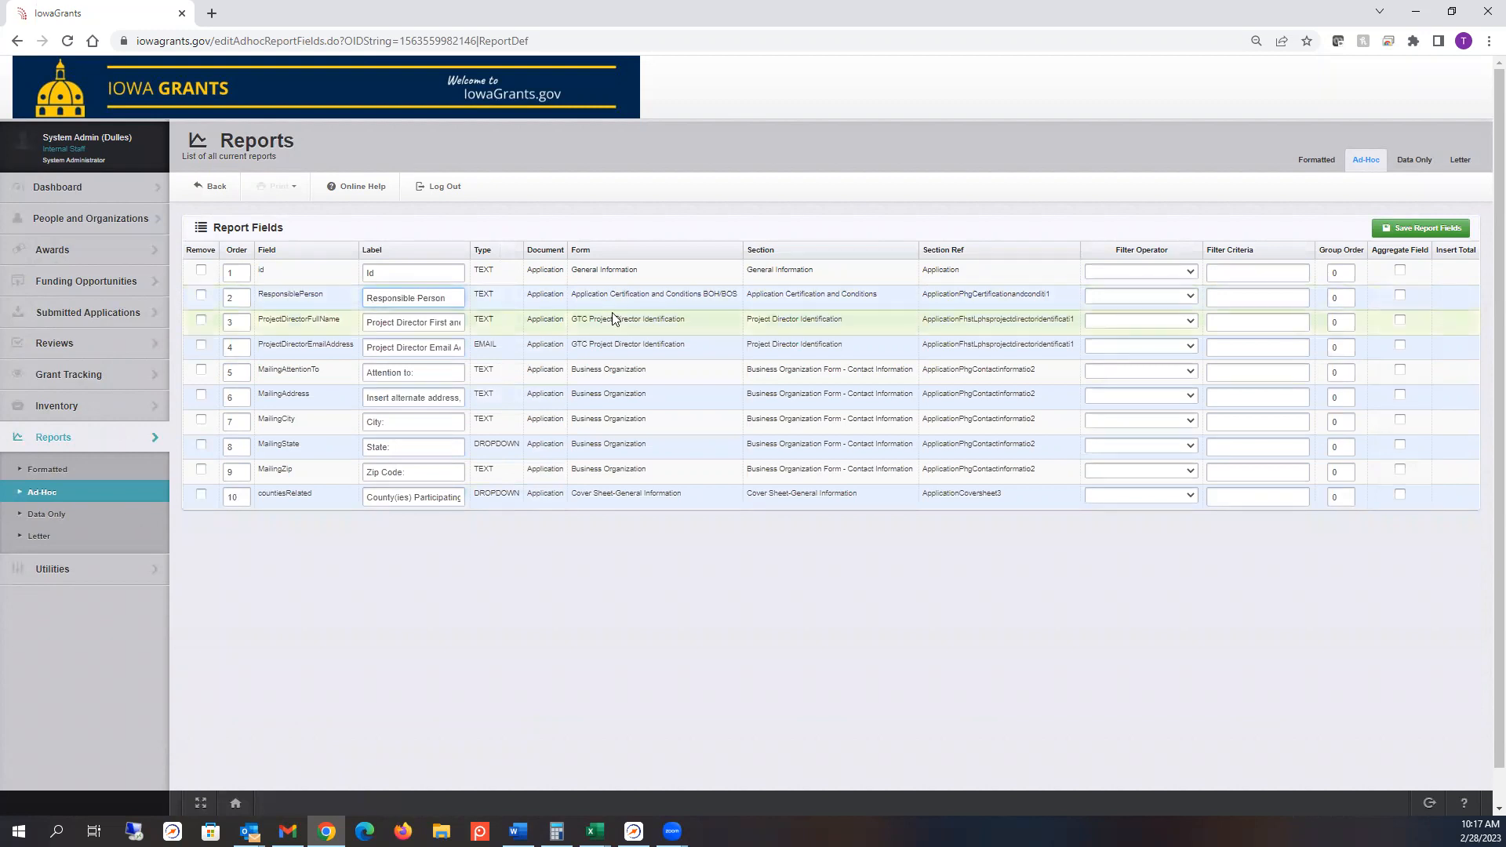
left_click(1450, 231)
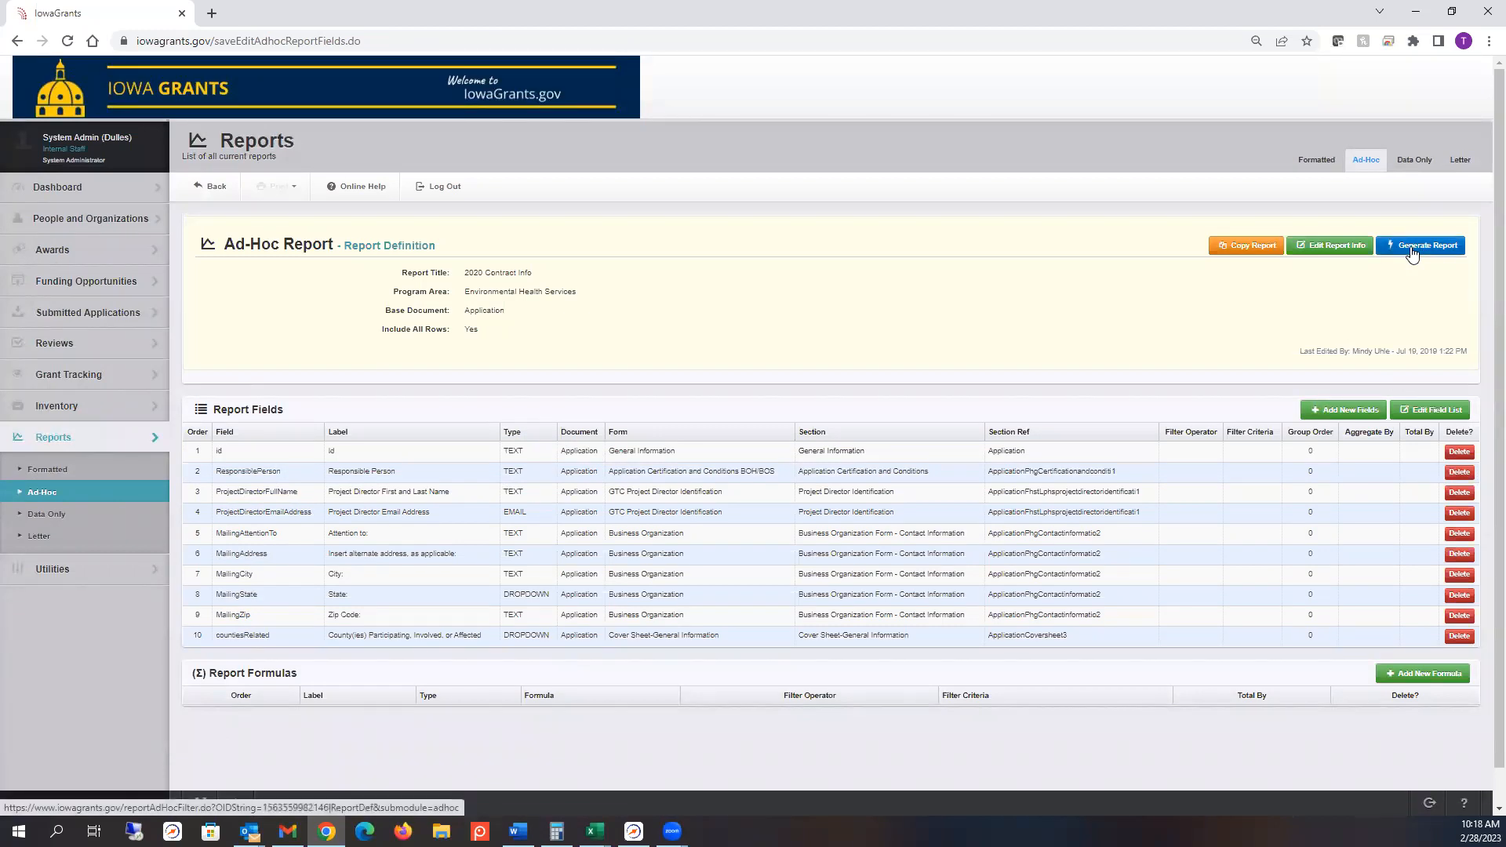
left_click(1411, 246)
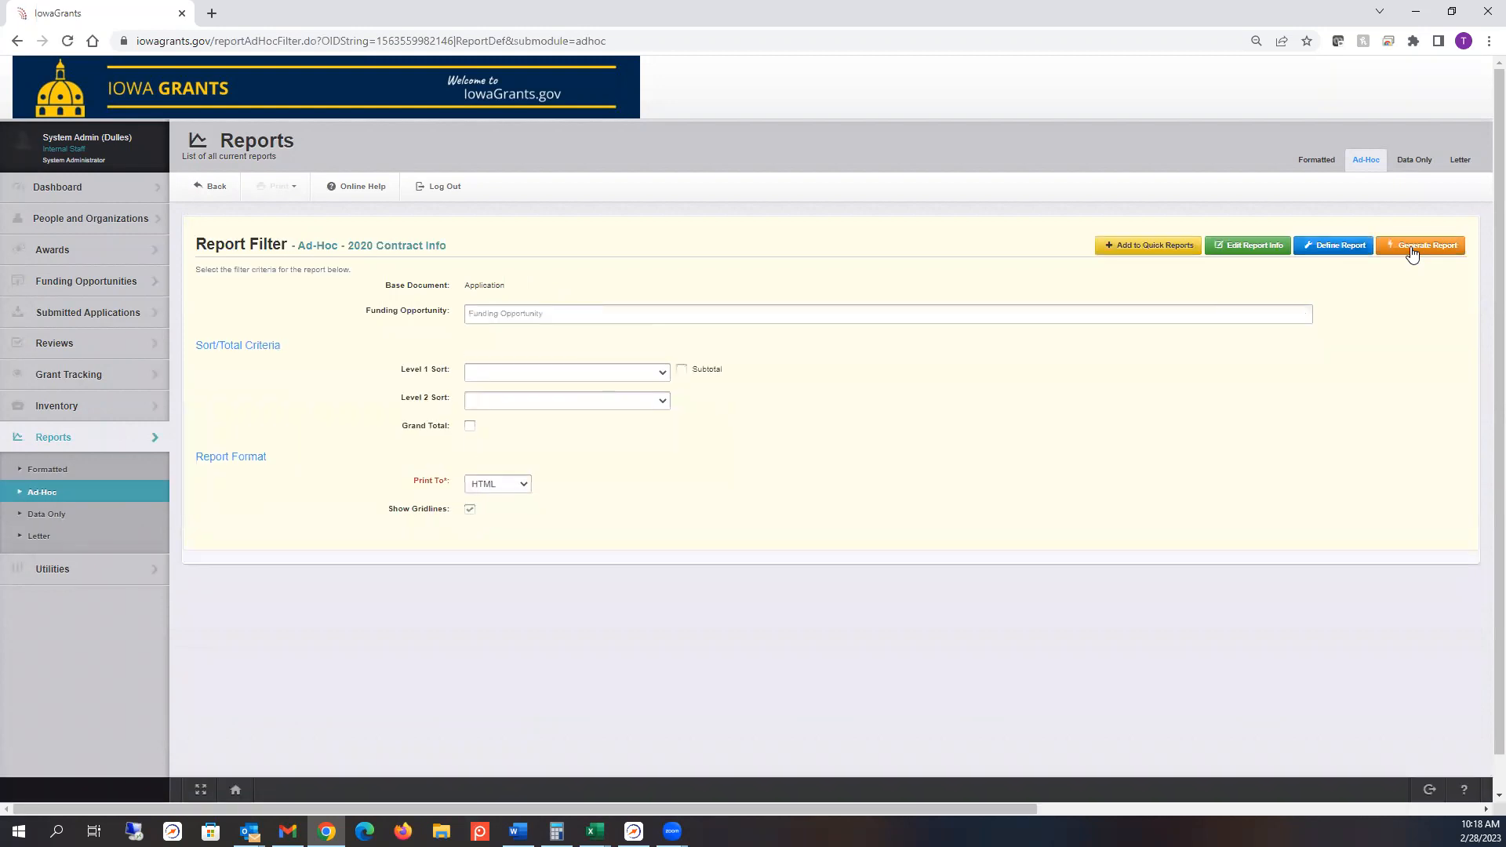
left_click(701, 314)
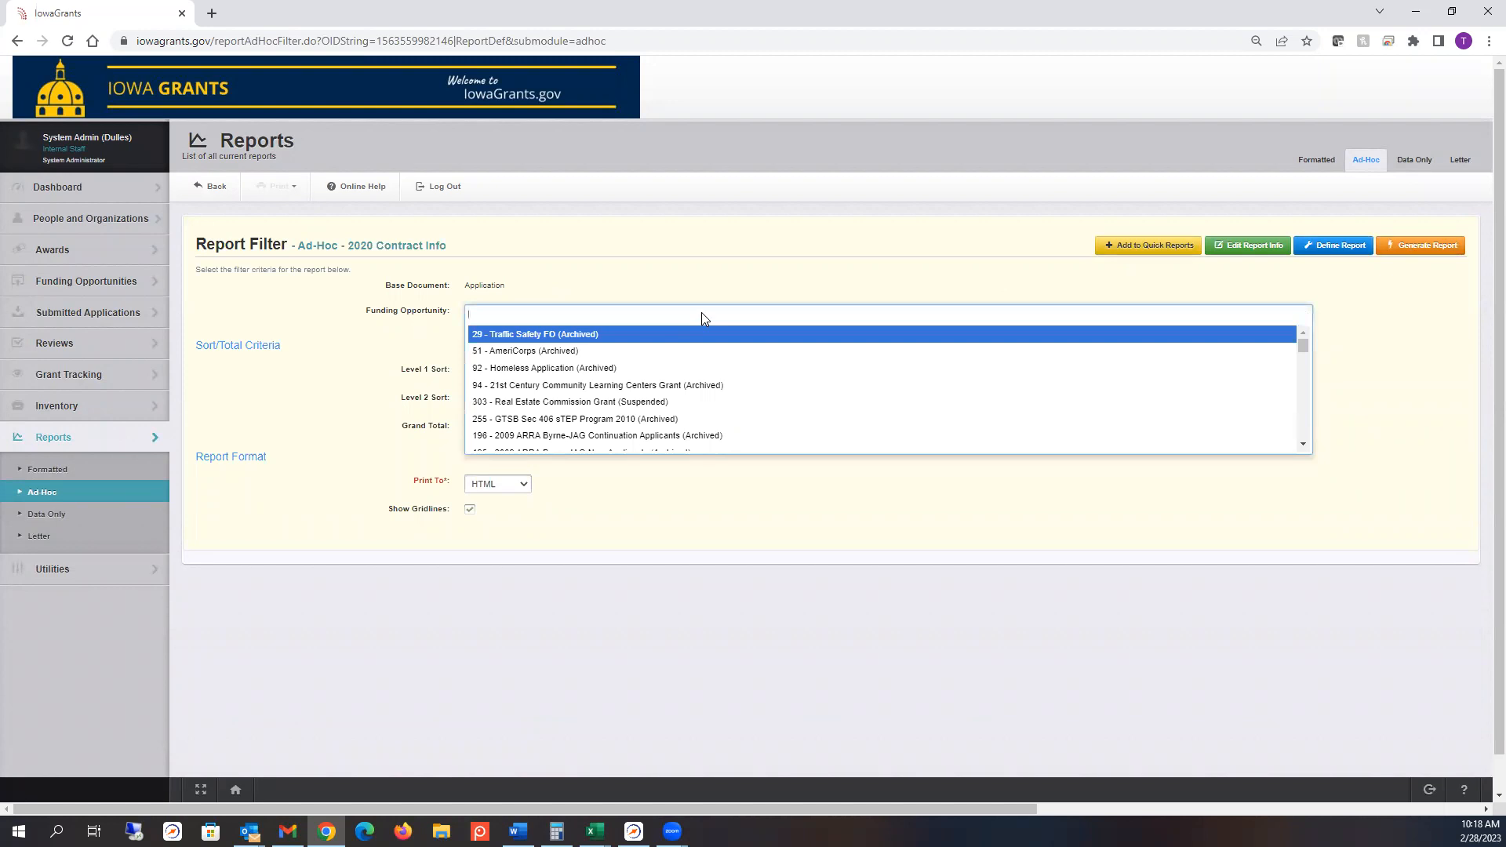
type("ehs")
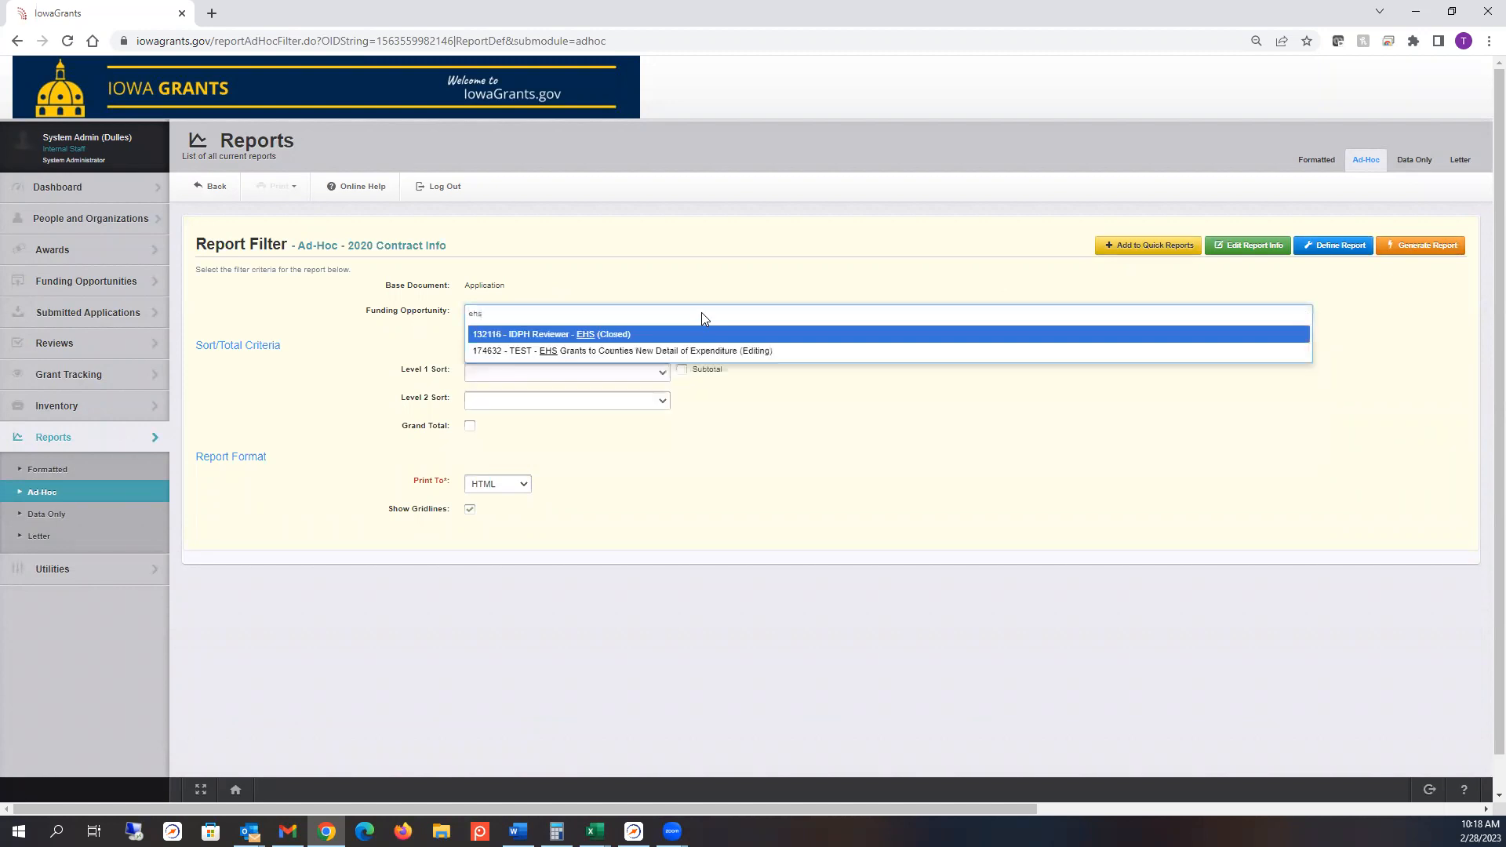
left_click(710, 351)
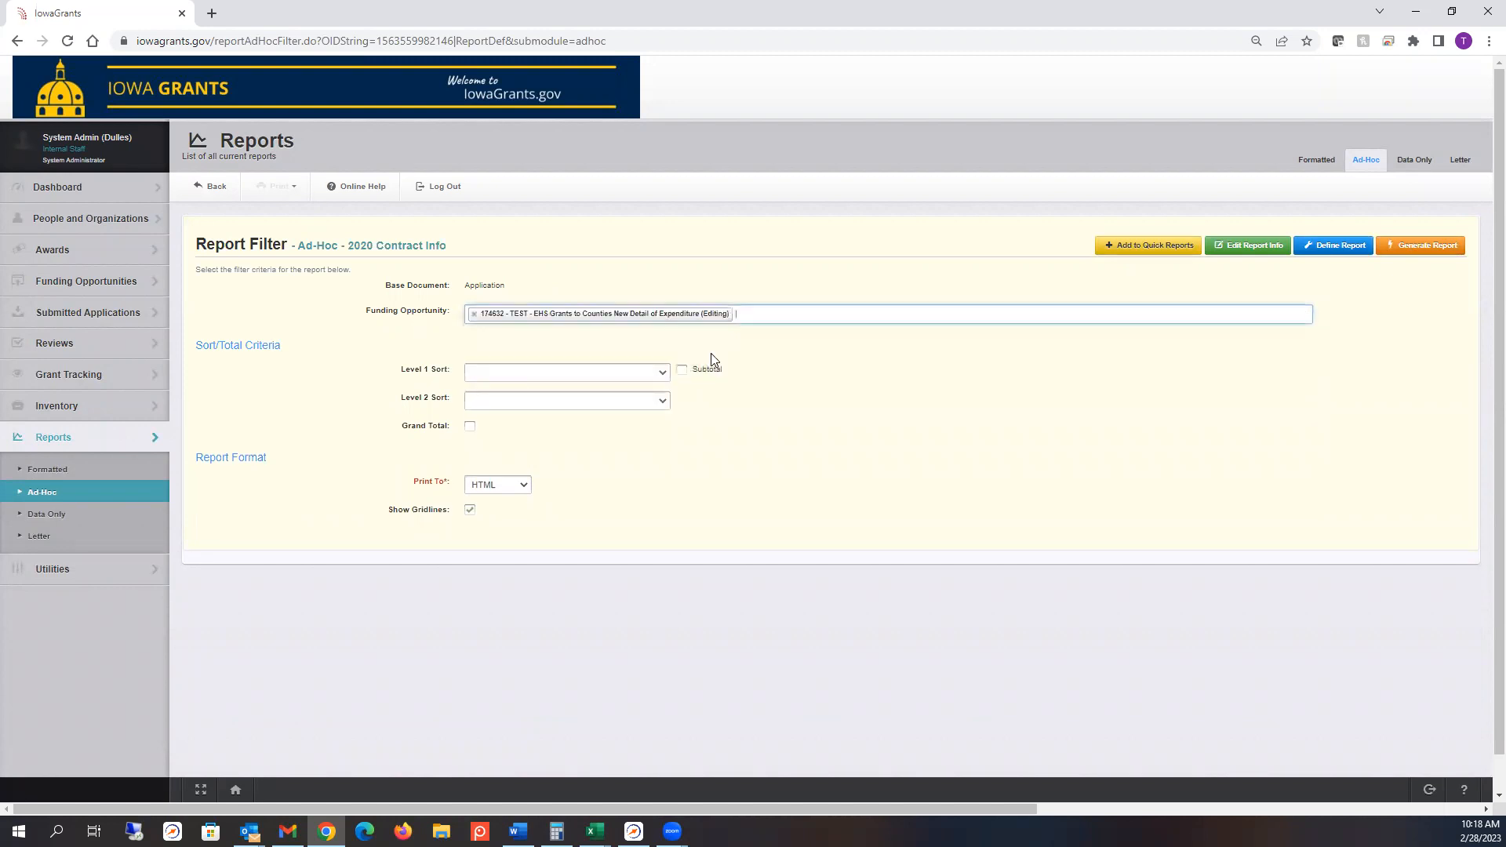
left_click(474, 313)
left_click(473, 315)
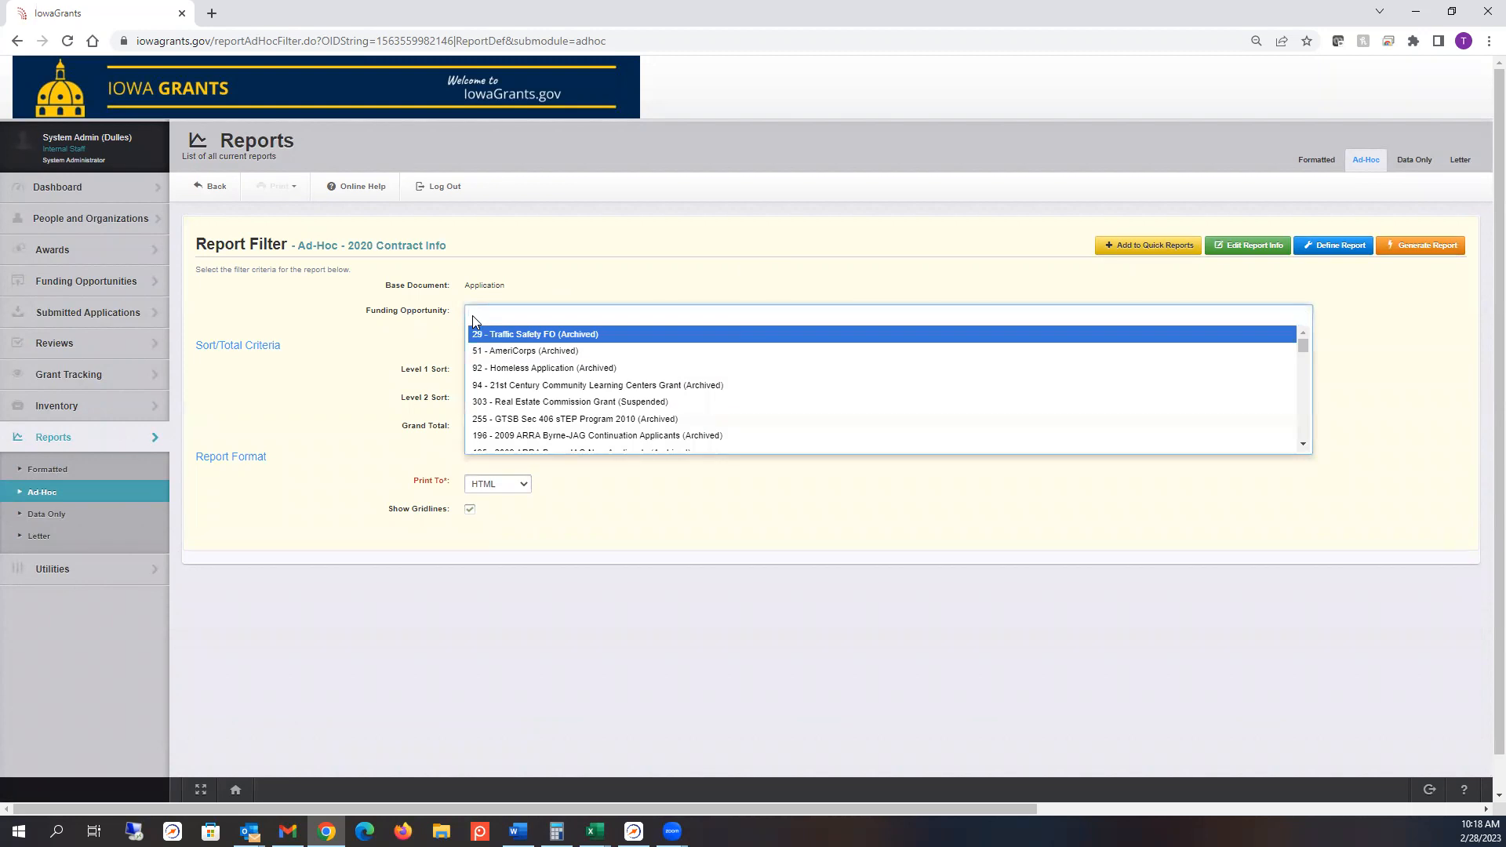
Step: Generate the report for the funding opportunity 132116 - IDPH Reviewer - EHS
type("ehs")
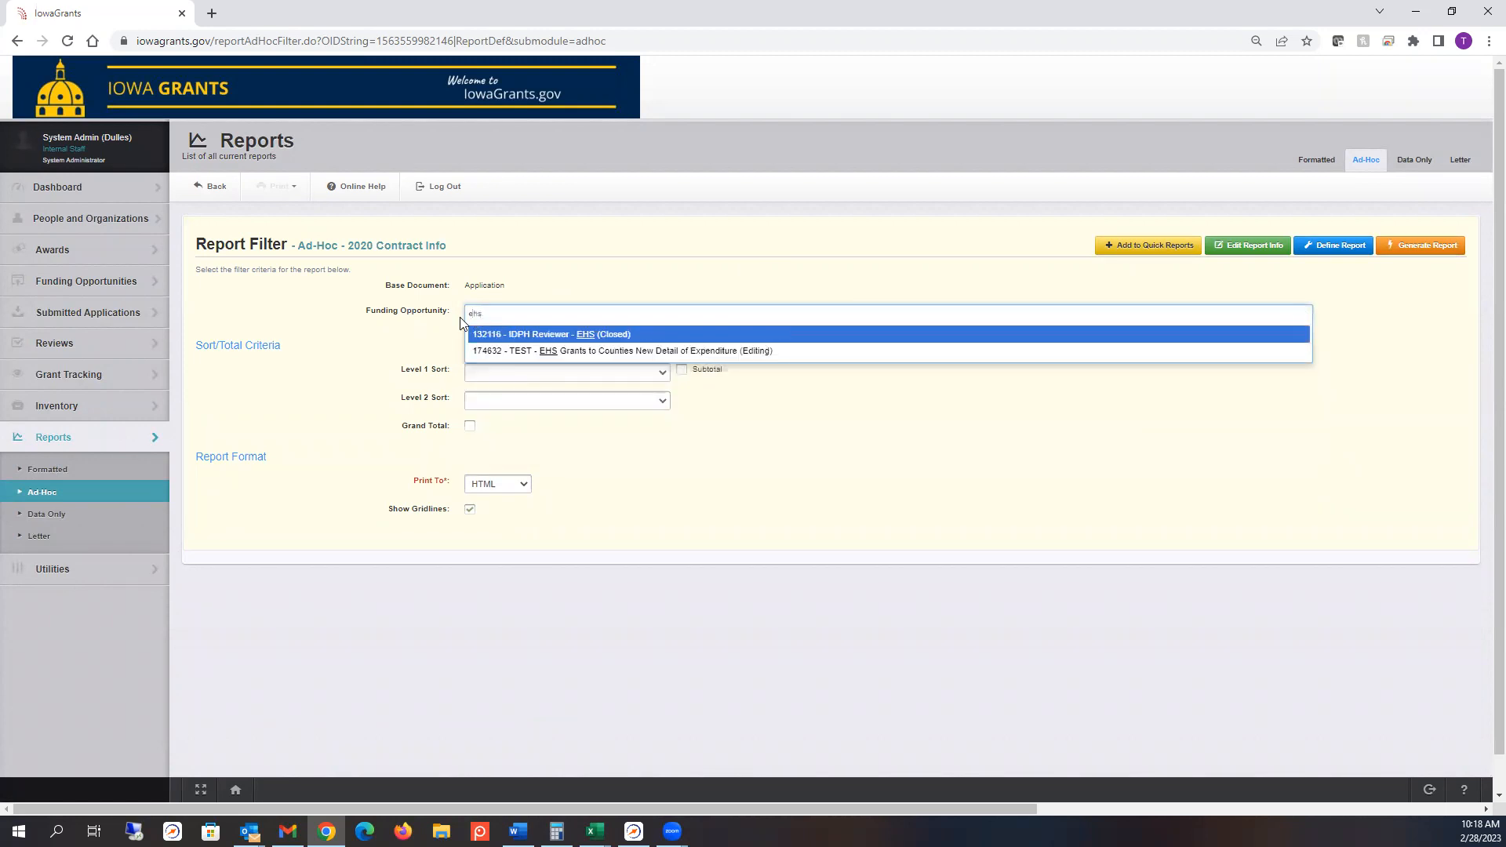
left_click(553, 333)
left_click(1436, 246)
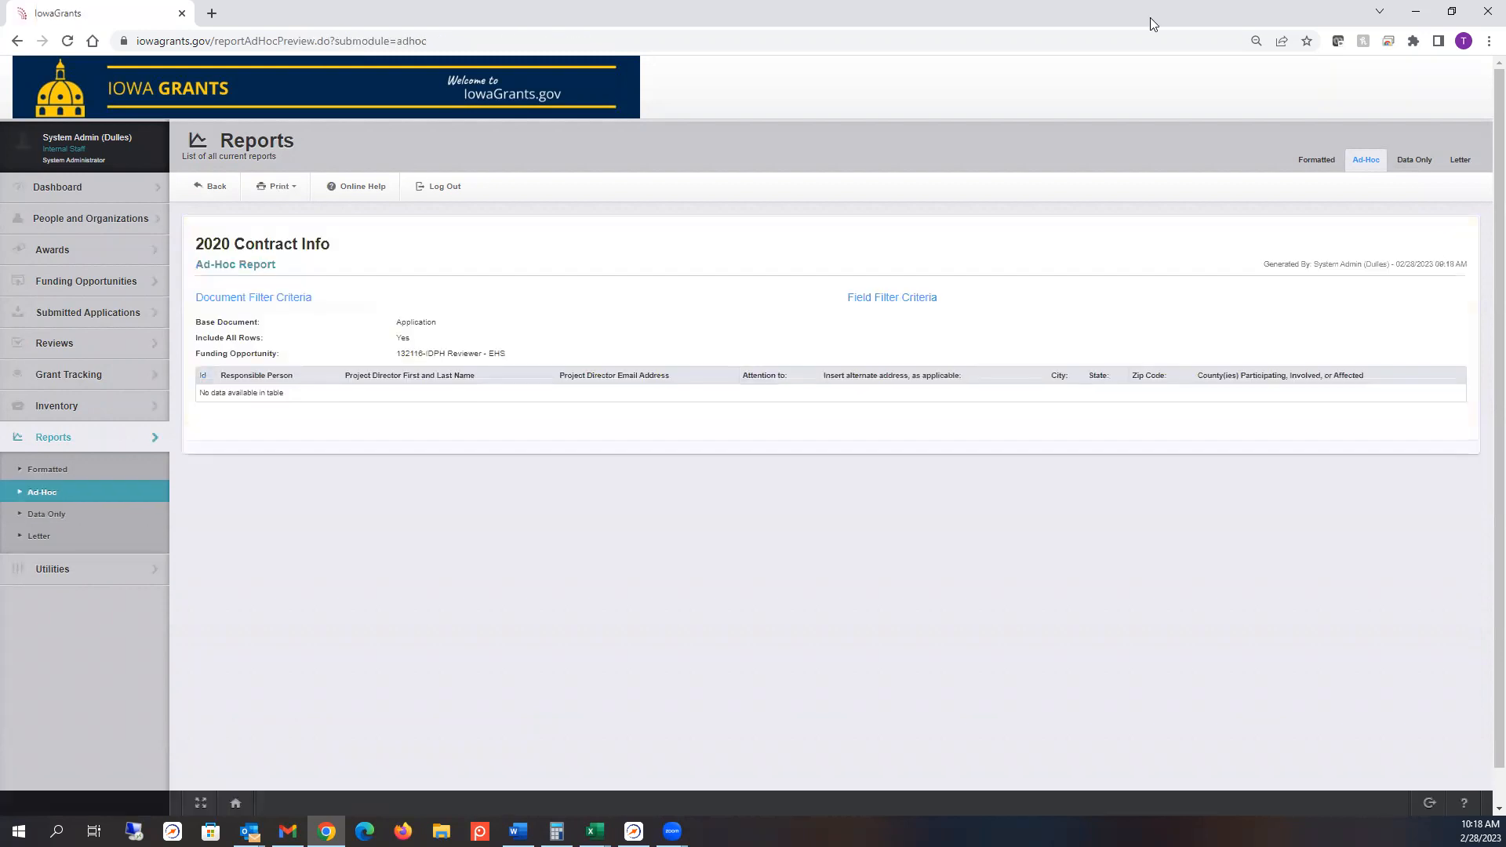
Step: Clear the funding opportunity from the report filter and return to the report definition
left_click(14, 39)
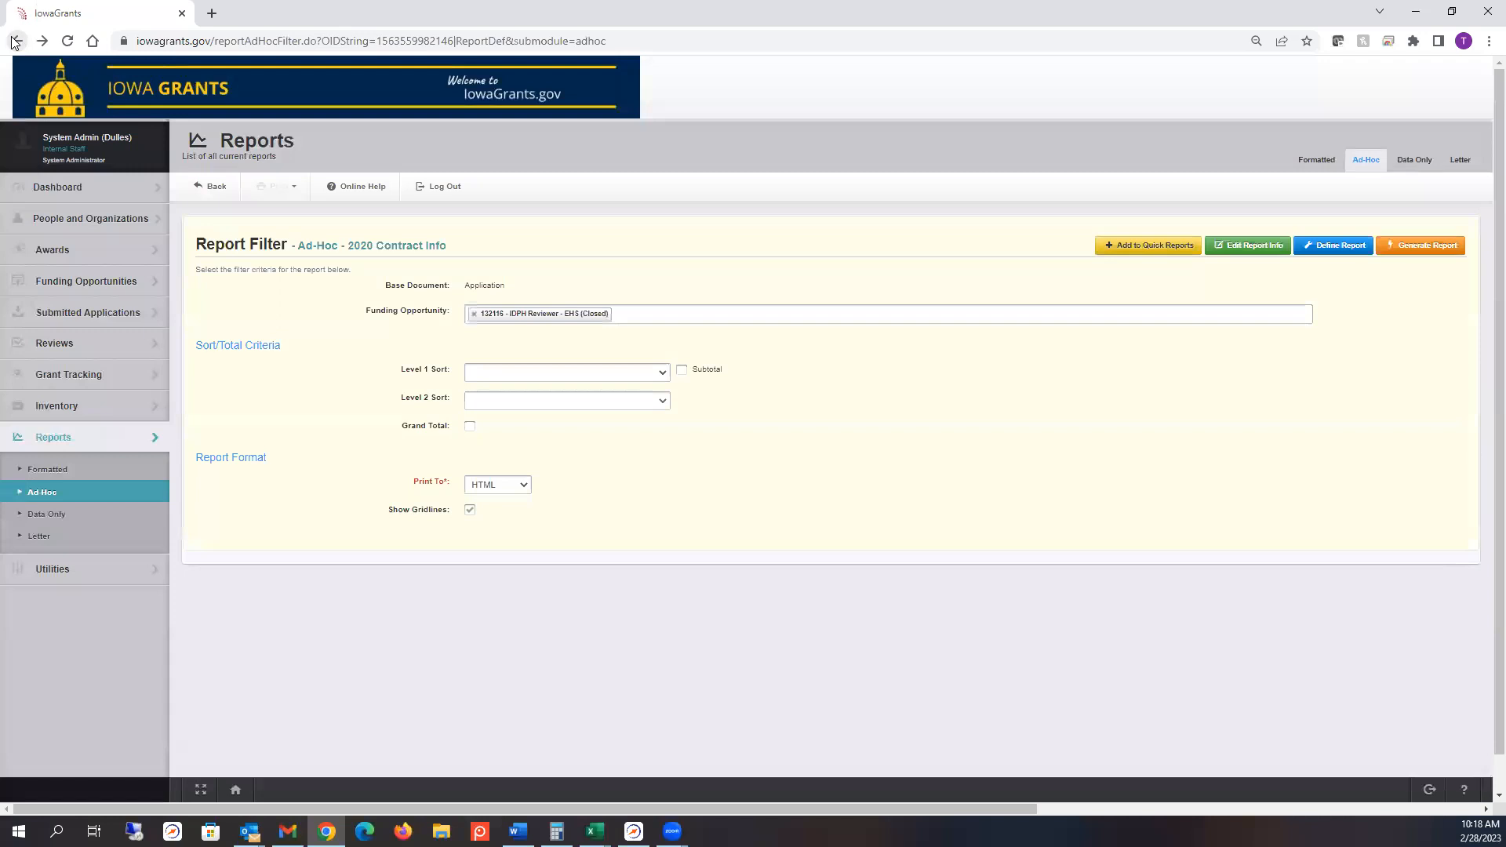
left_click(475, 313)
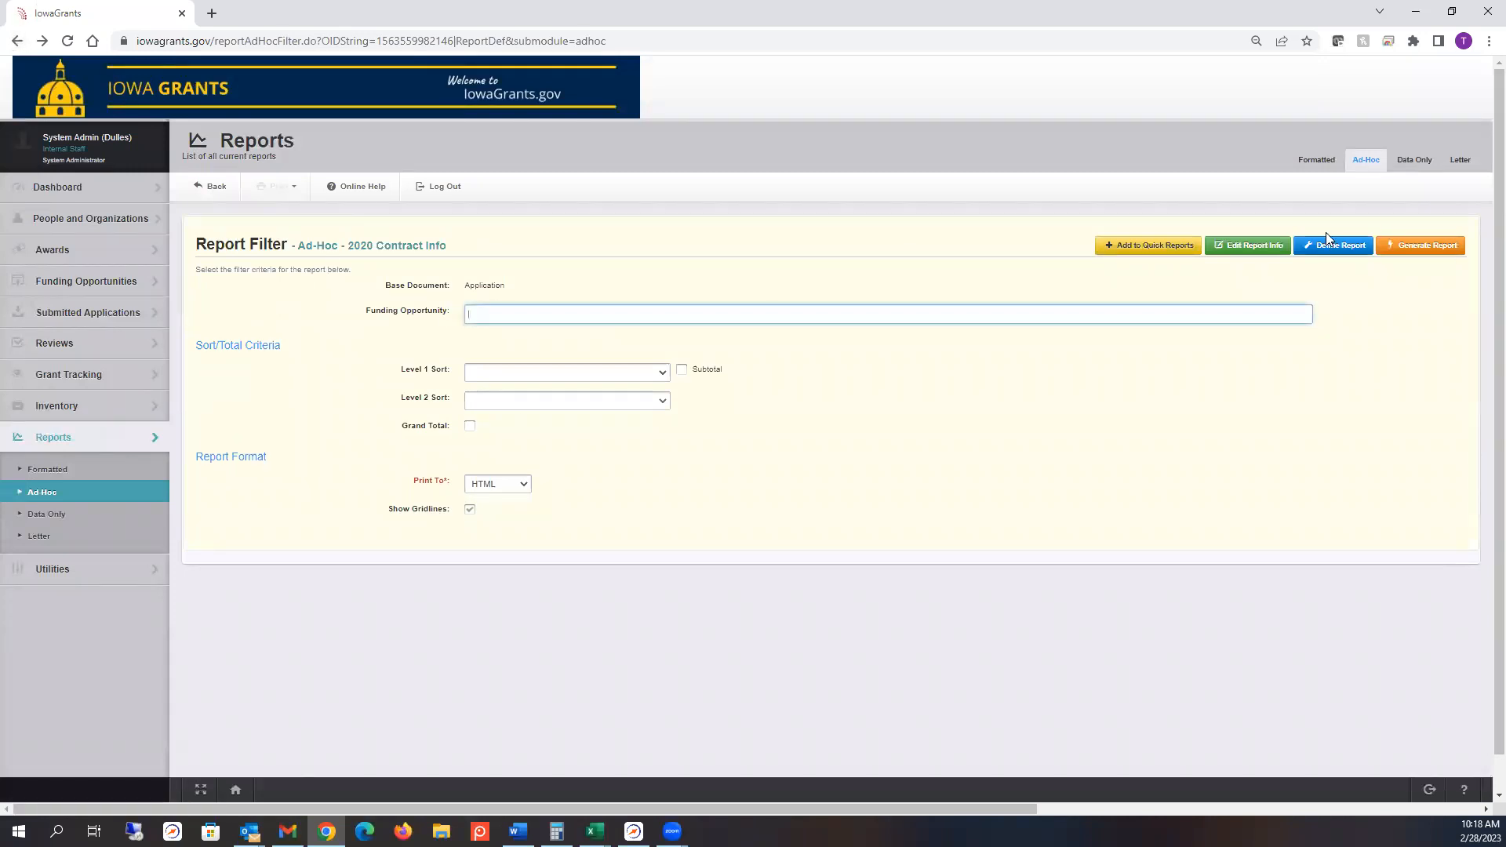
left_click(1337, 250)
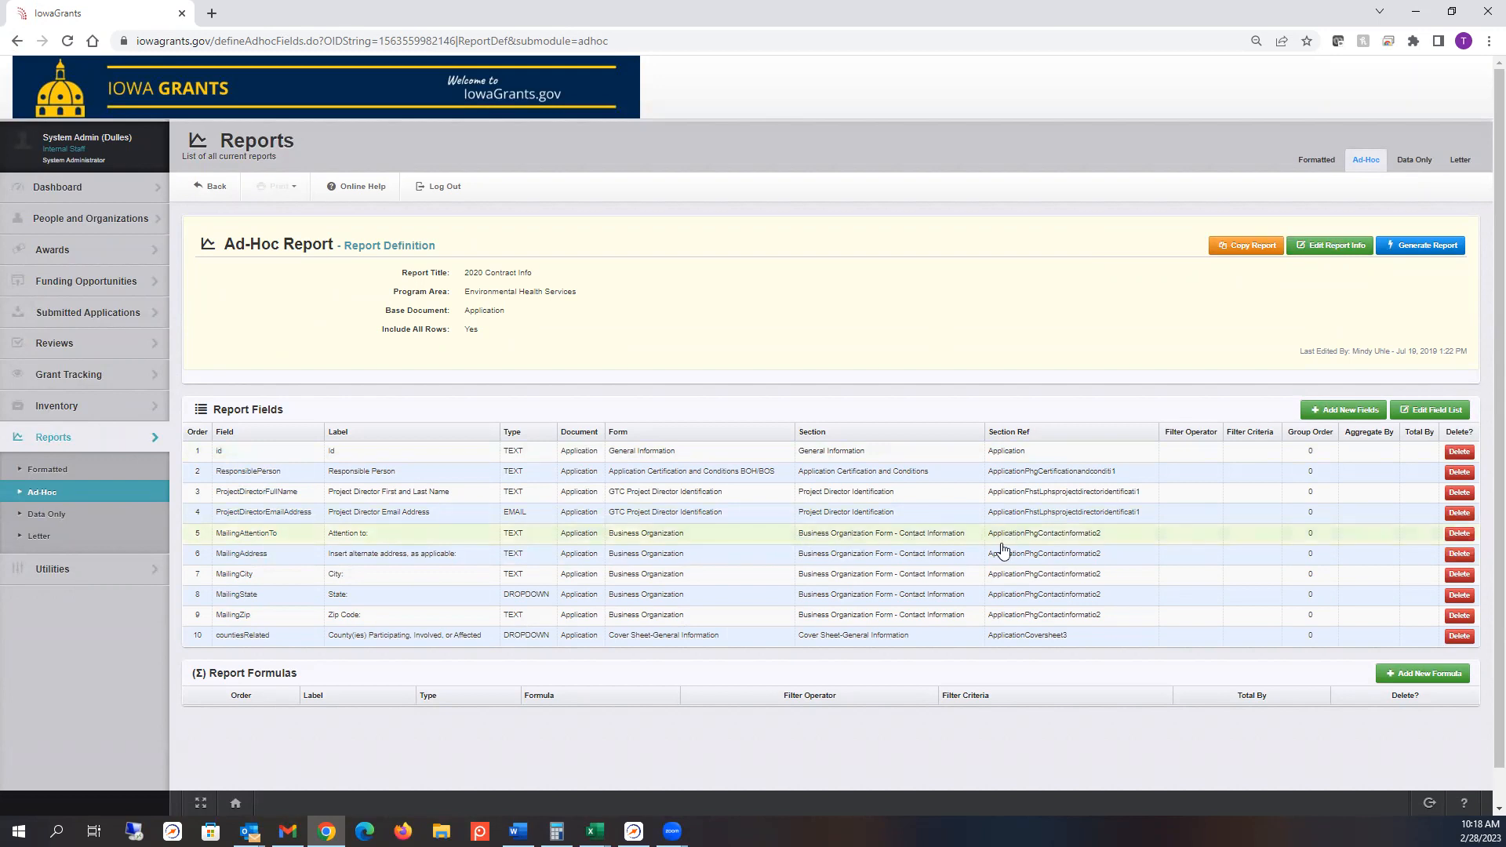
Step: Starting from the MailingAttentionTo field, find the Business Organization form in the forms list and examine which funding opportunities use it
left_click(259, 535)
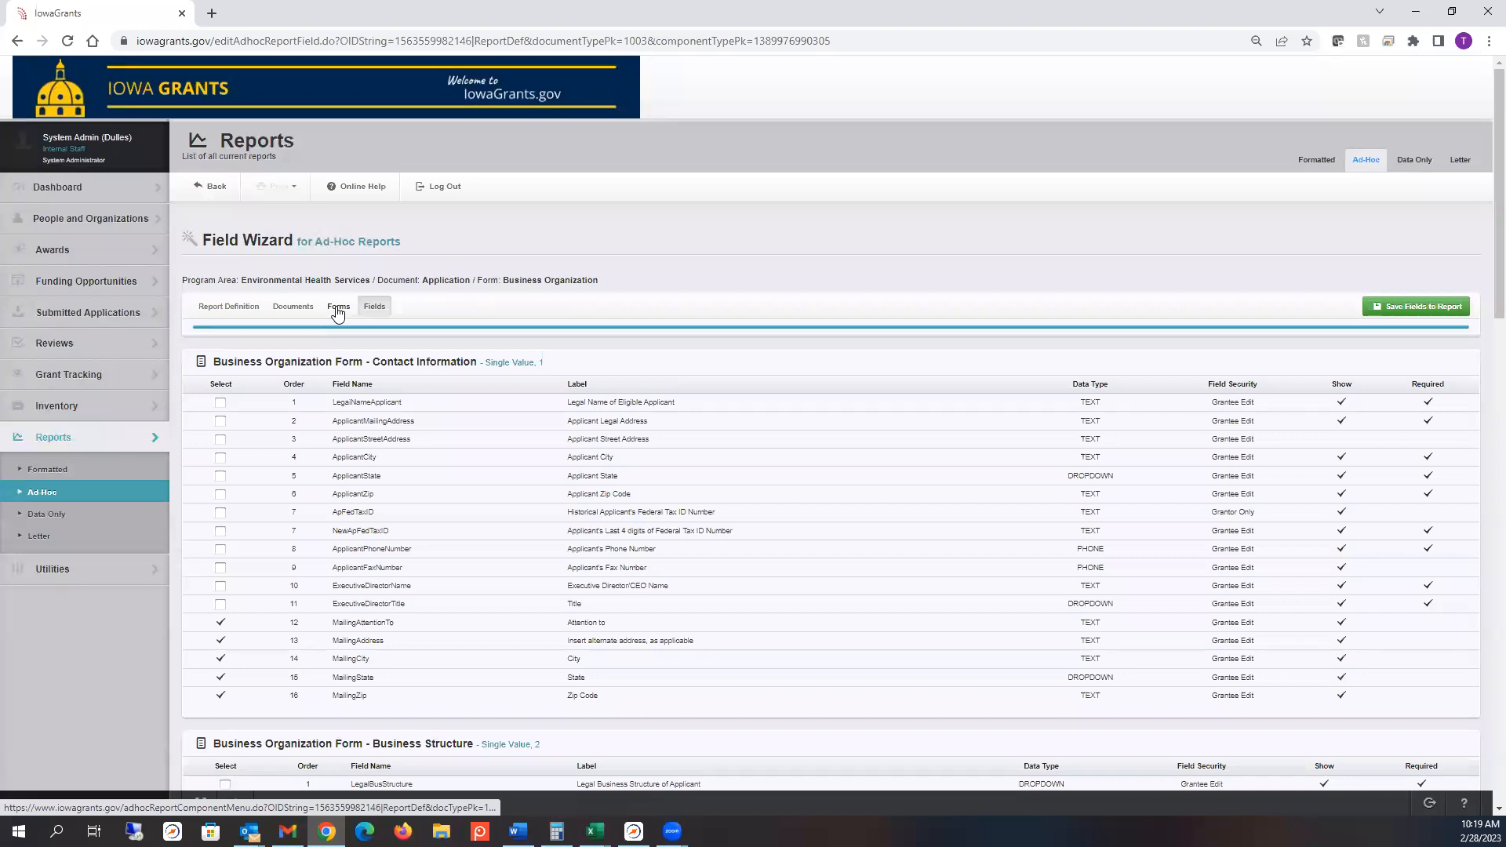
mouse_move(613, 284)
left_mouse_down()
mouse_move(433, 295)
mouse_move(268, 281)
mouse_move(515, 280)
left_mouse_up()
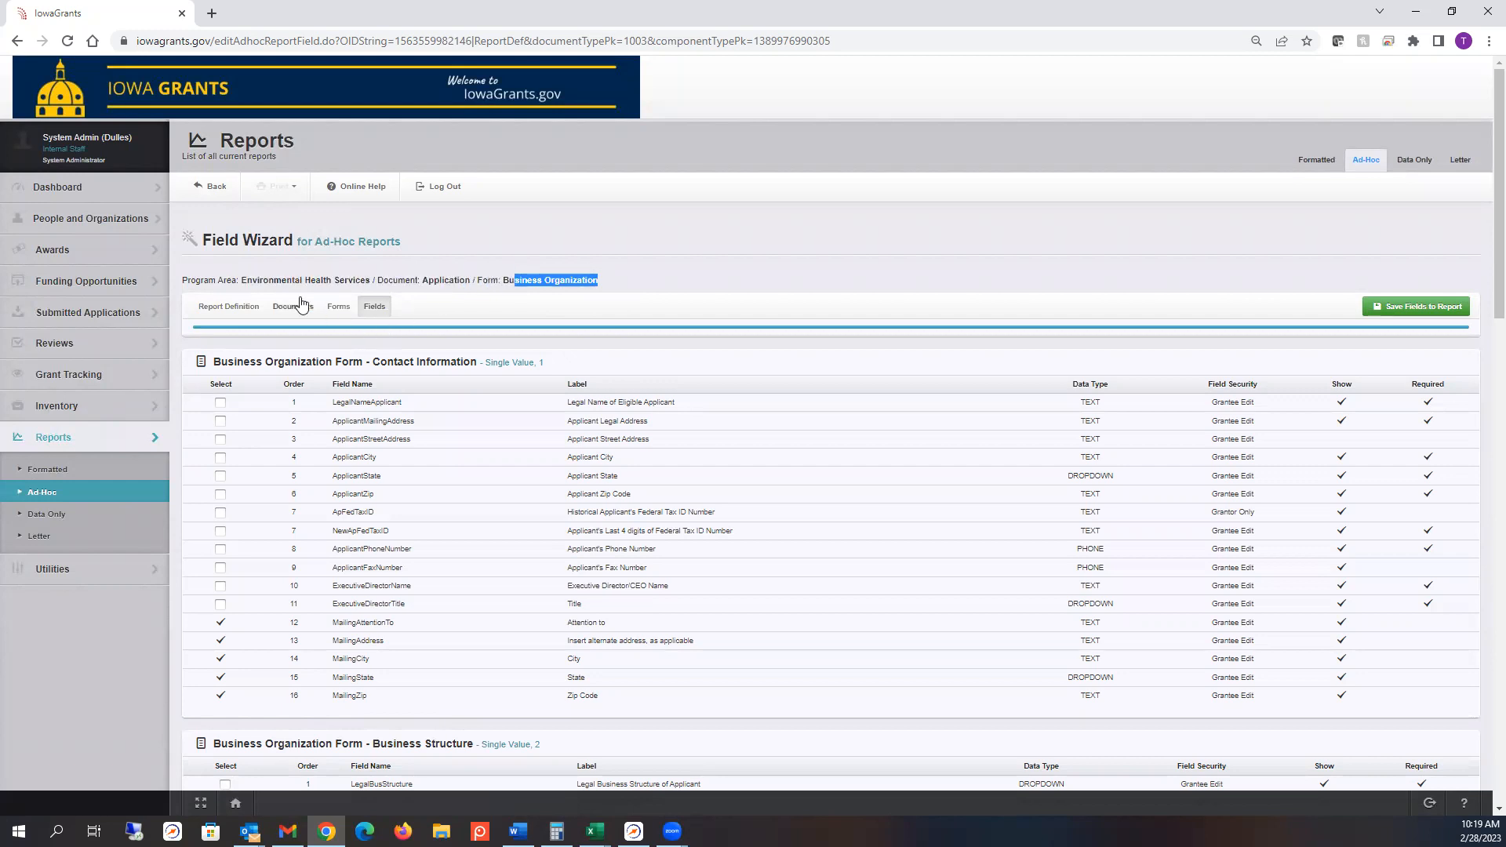
left_click(339, 307)
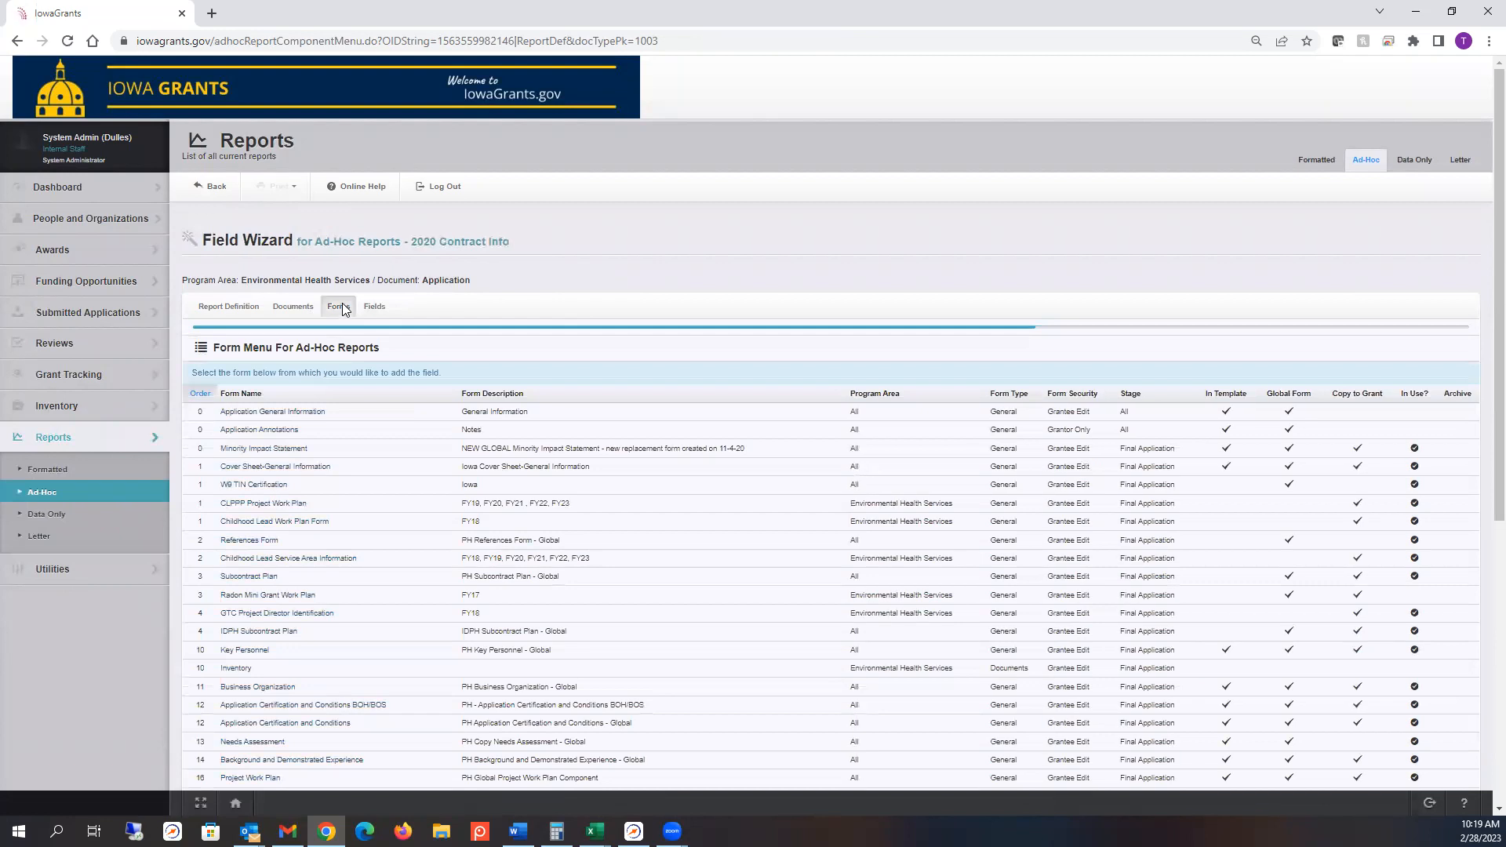
key("ctrl+f")
type("business")
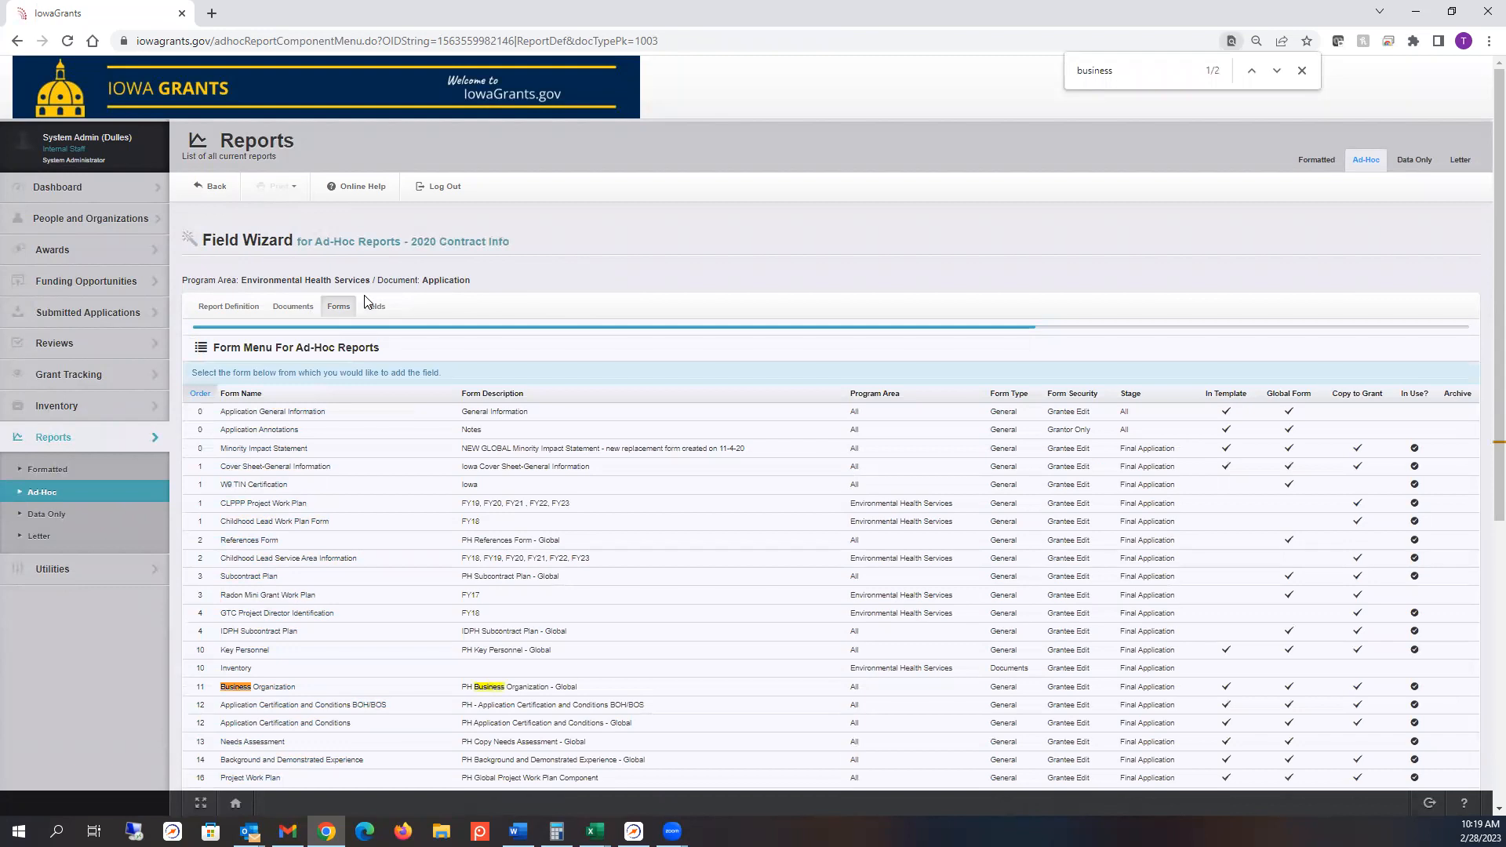
scroll(366, 300, "down", 3)
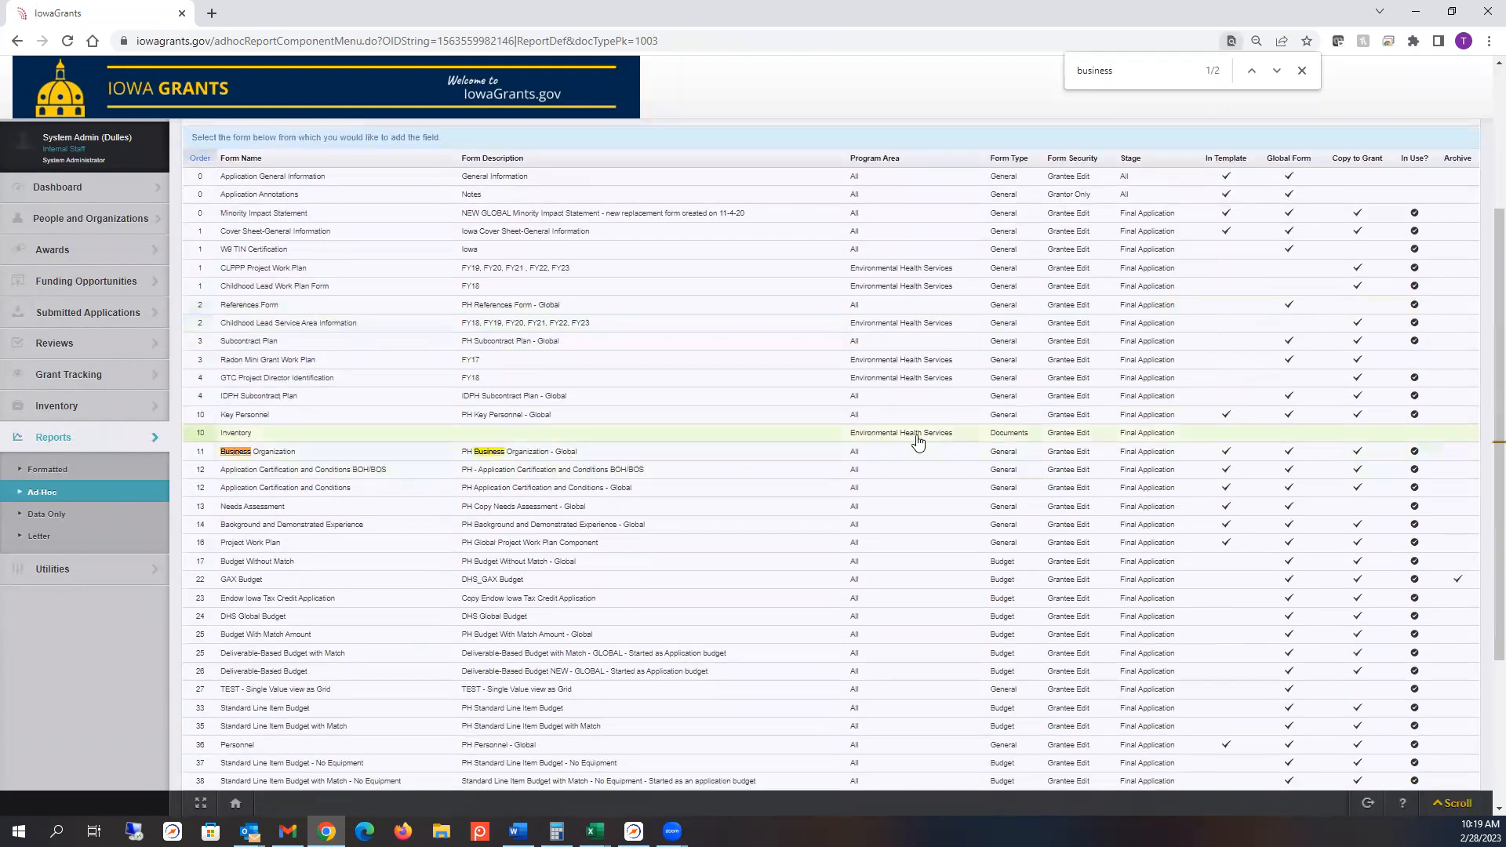
mouse_move(1415, 454)
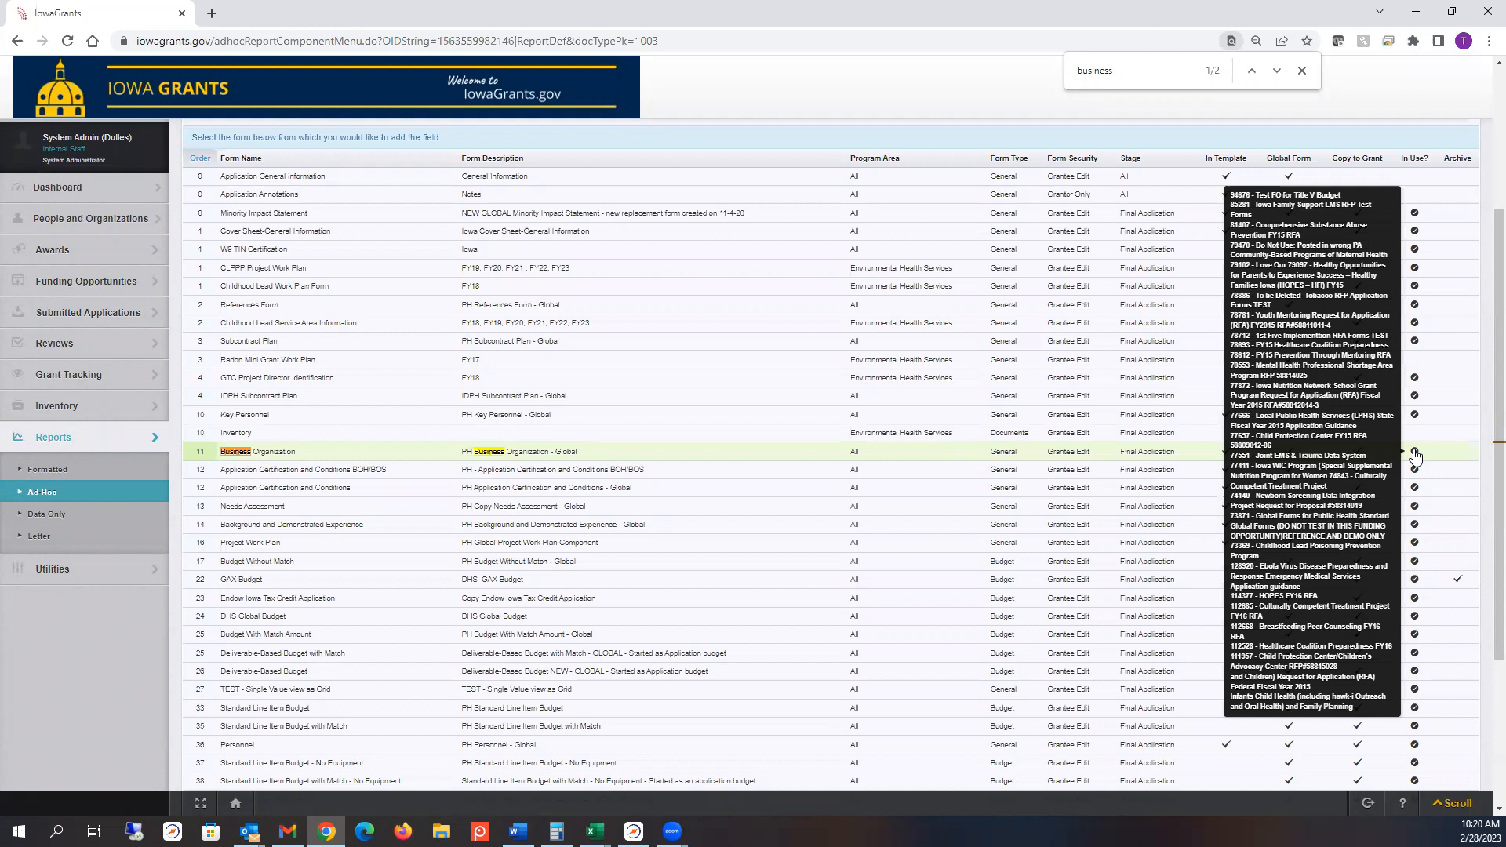
Step: Review the report's setup information with its available filters, and return to the report filter page
scroll(592, 285, "up", 3)
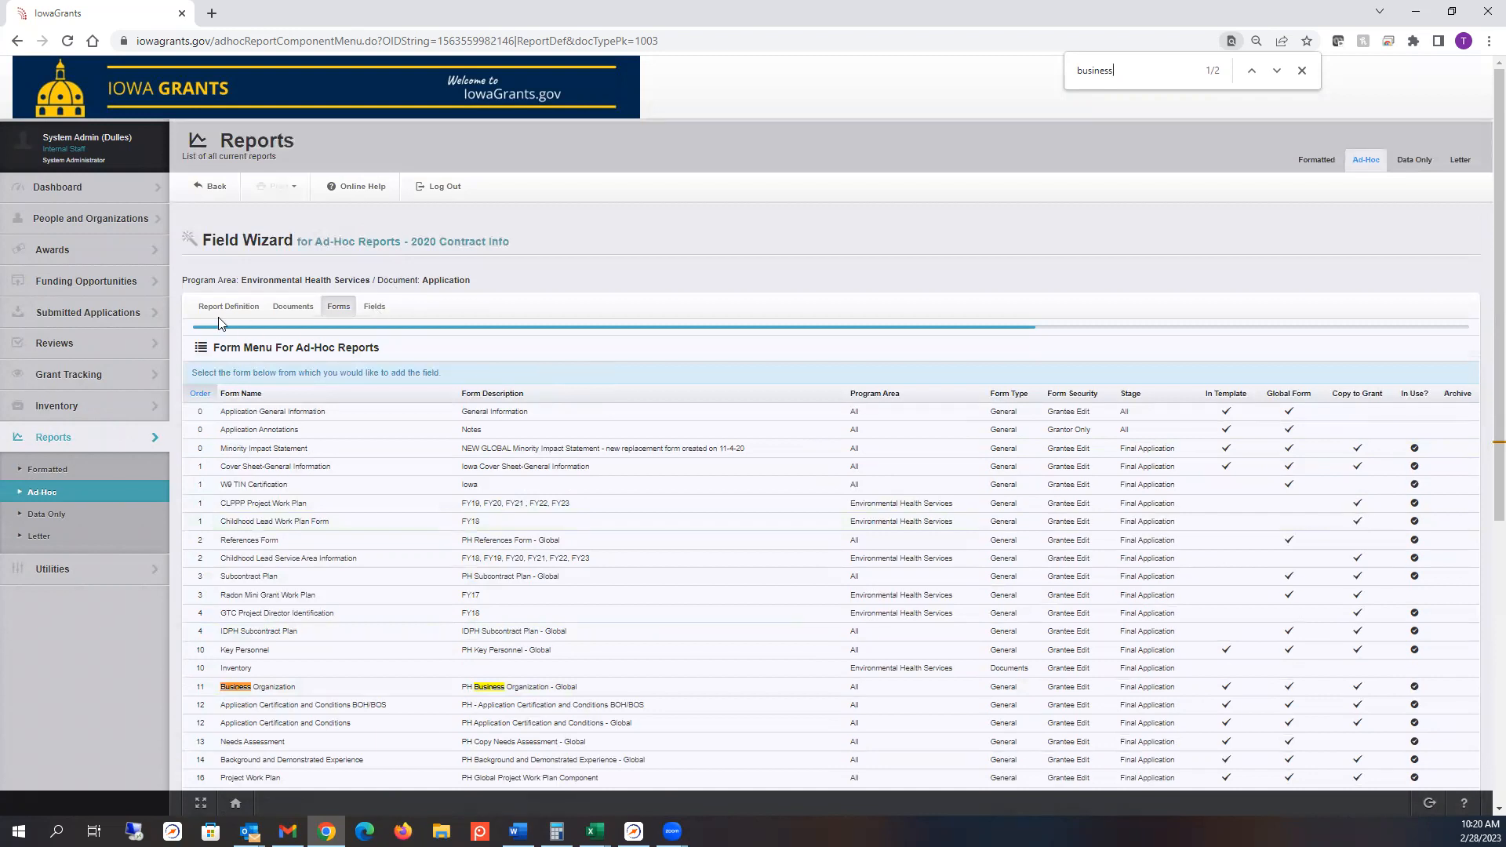
left_click(239, 307)
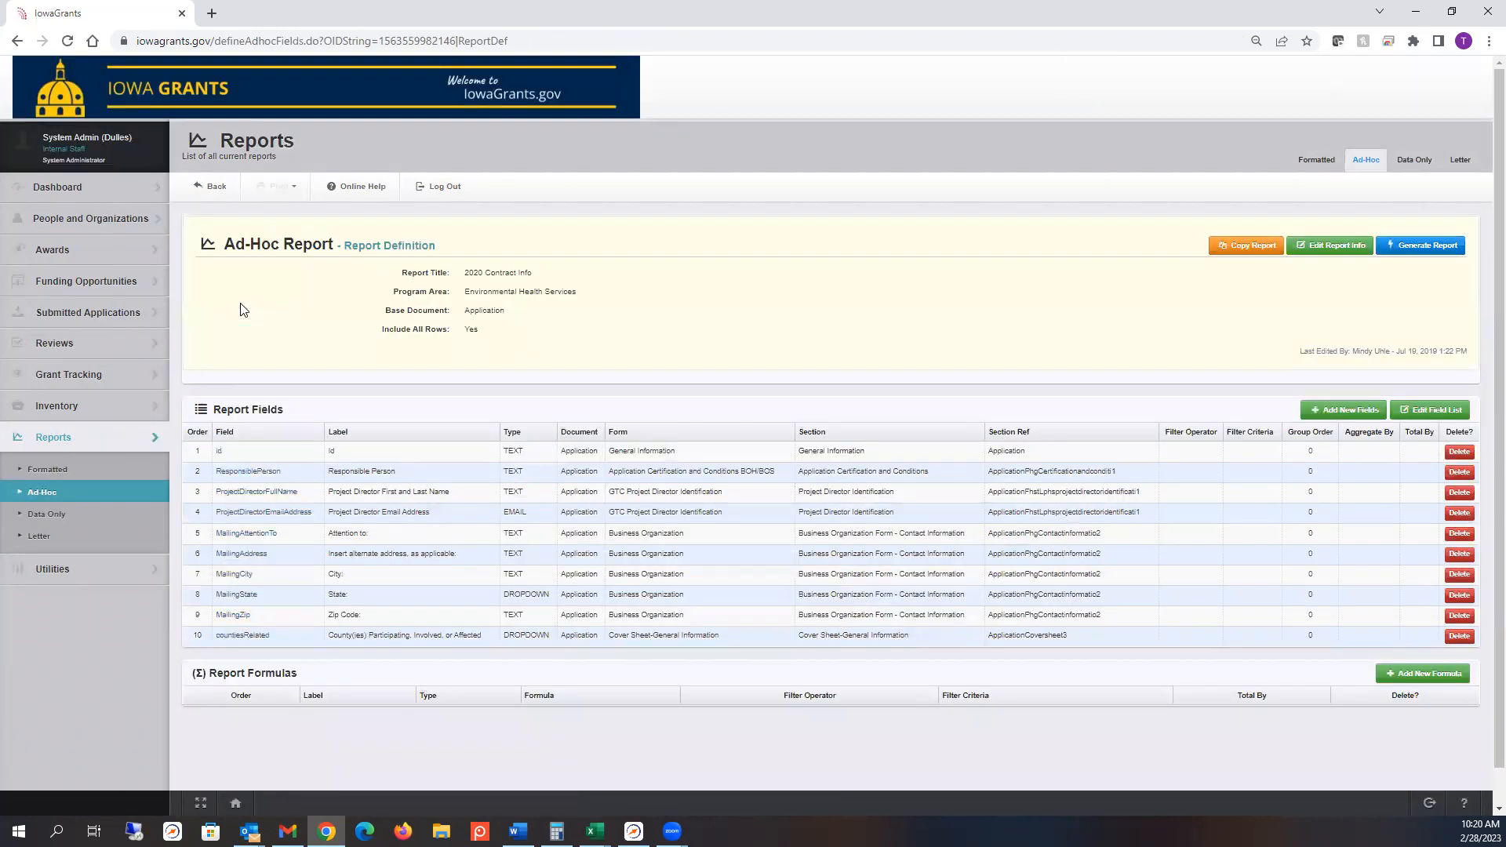
left_click(1335, 243)
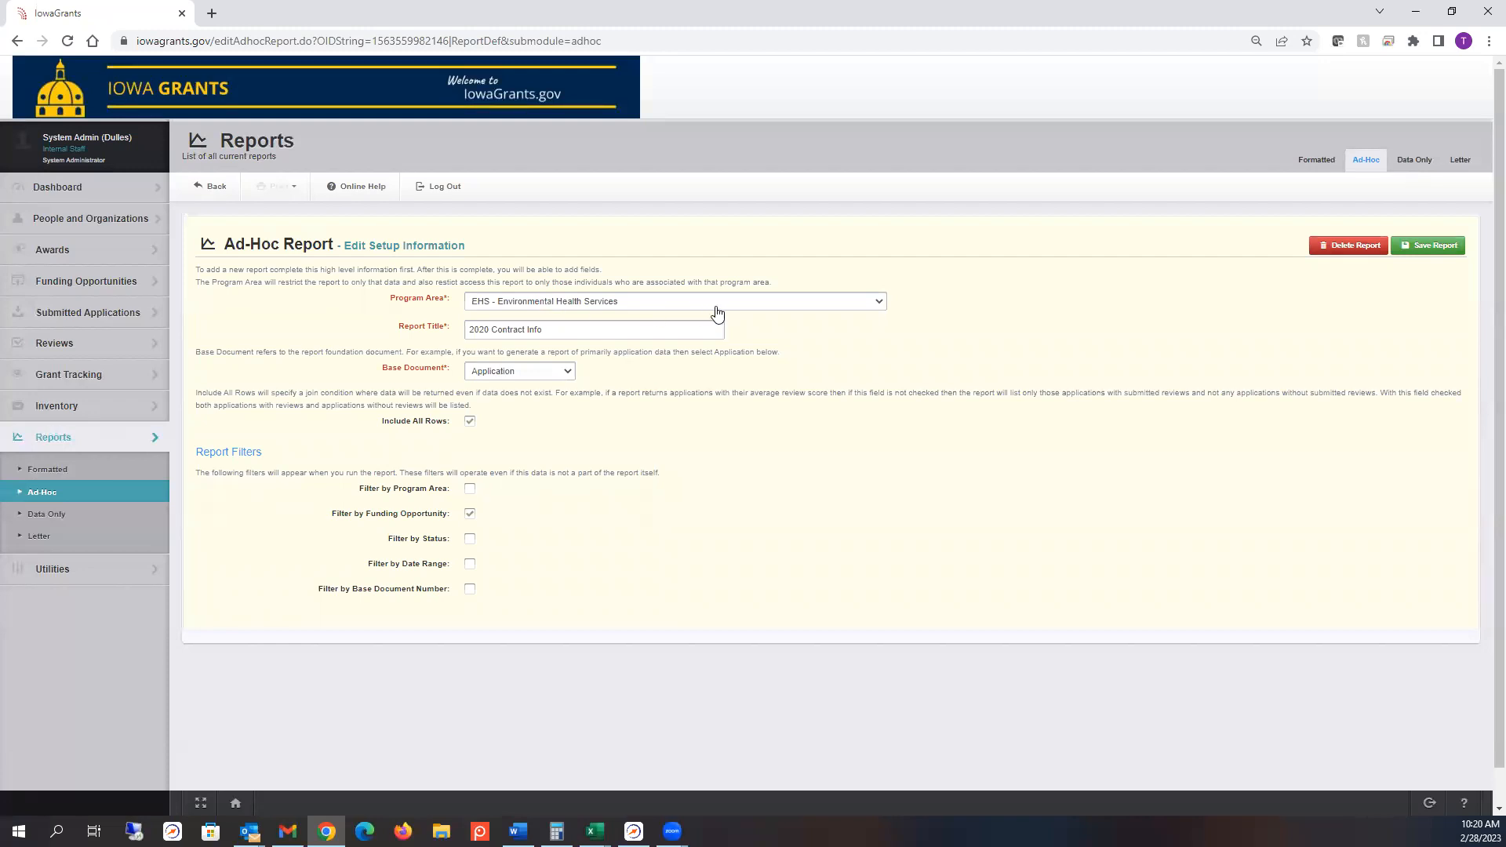
left_click(215, 189)
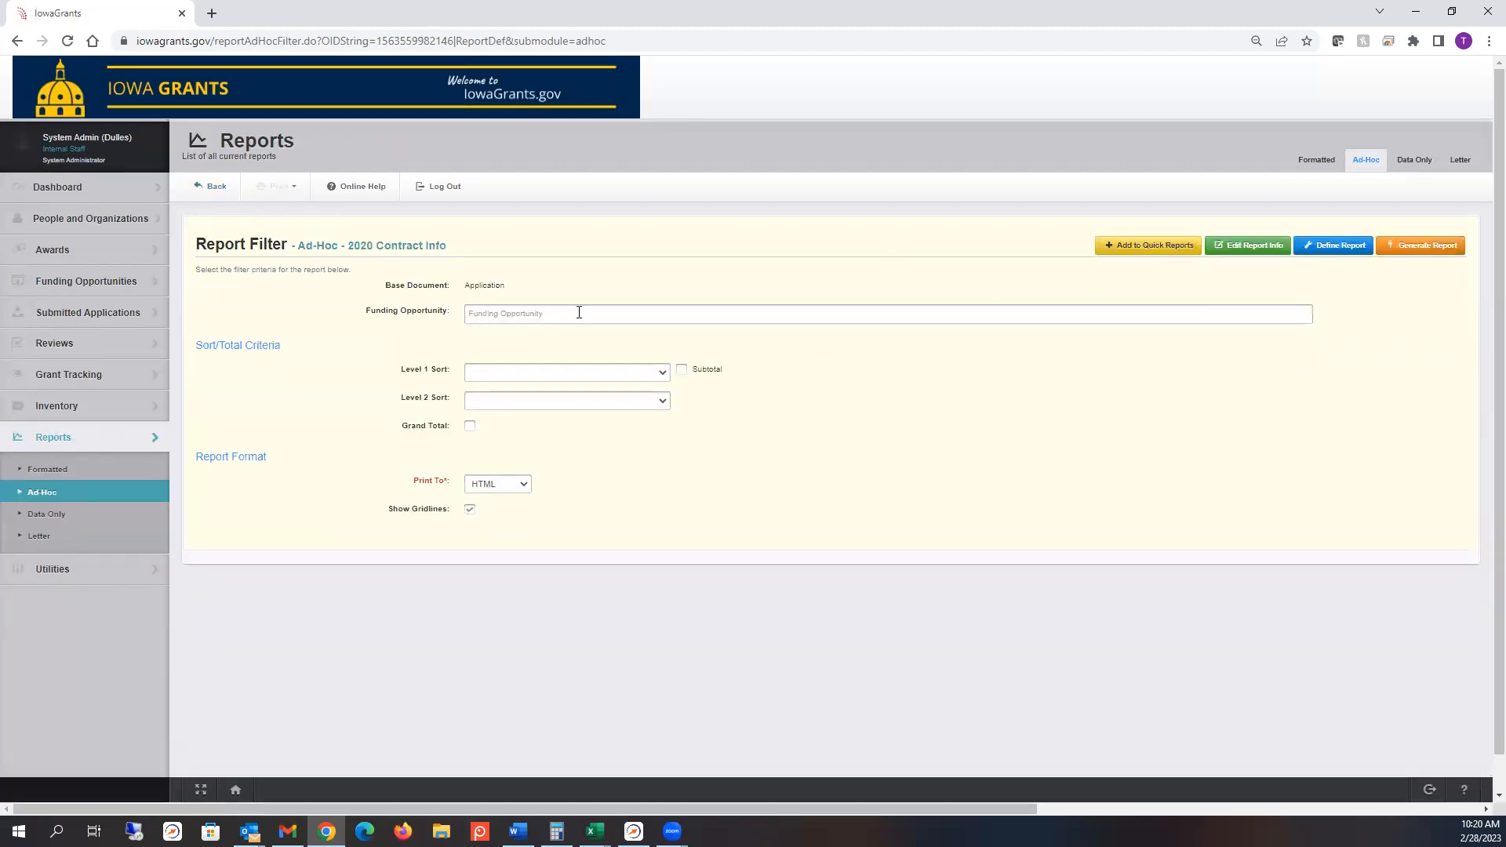
Step: Filter the report by funding opportunity 433713 - FY22 GSL for Tracking Portal Birth Defects Data and set the Level 1 sort to Id
left_click(505, 313)
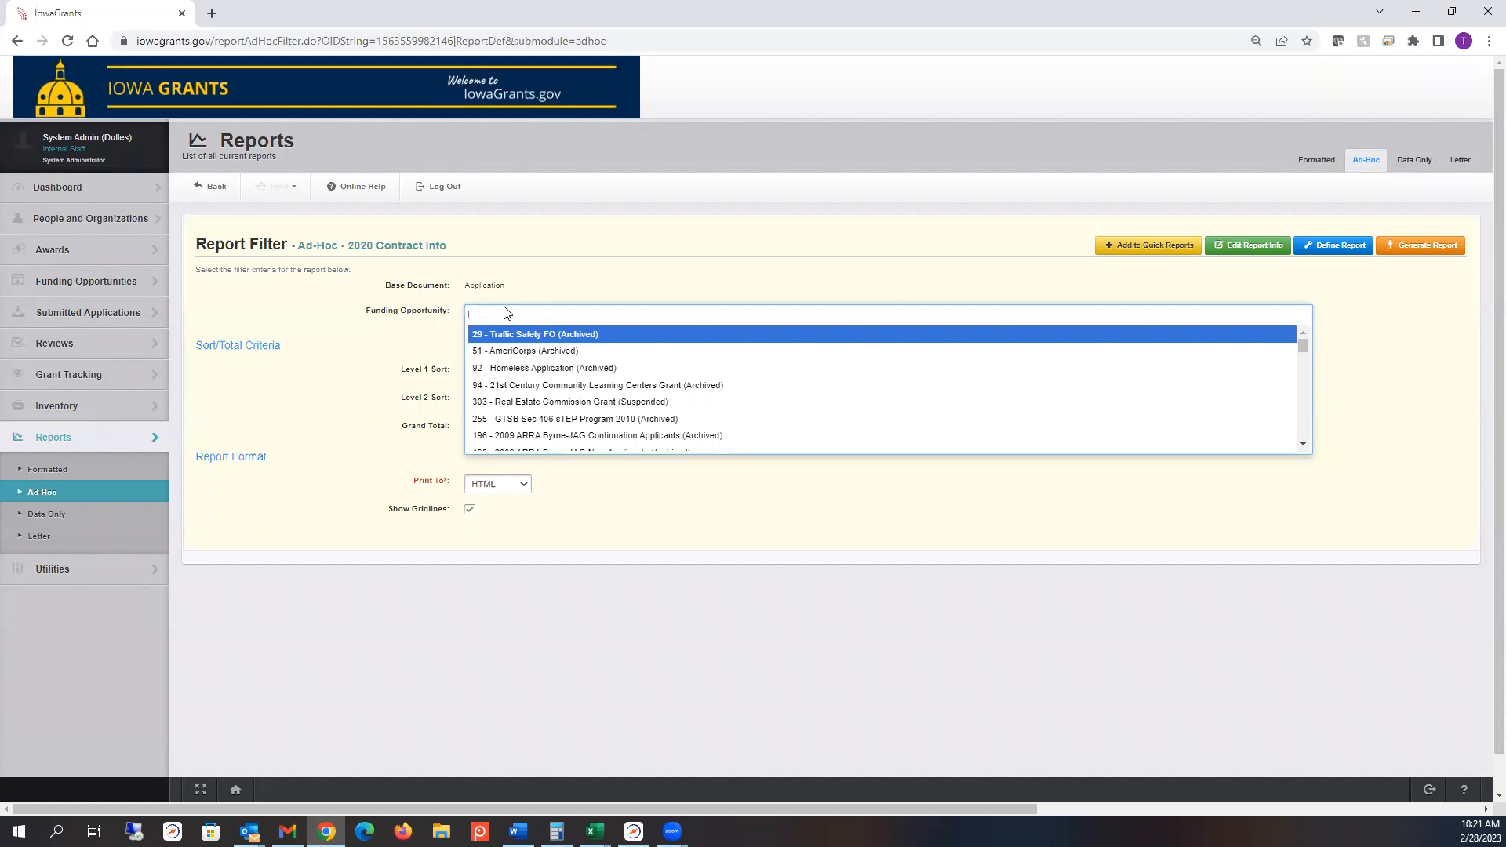
type("433")
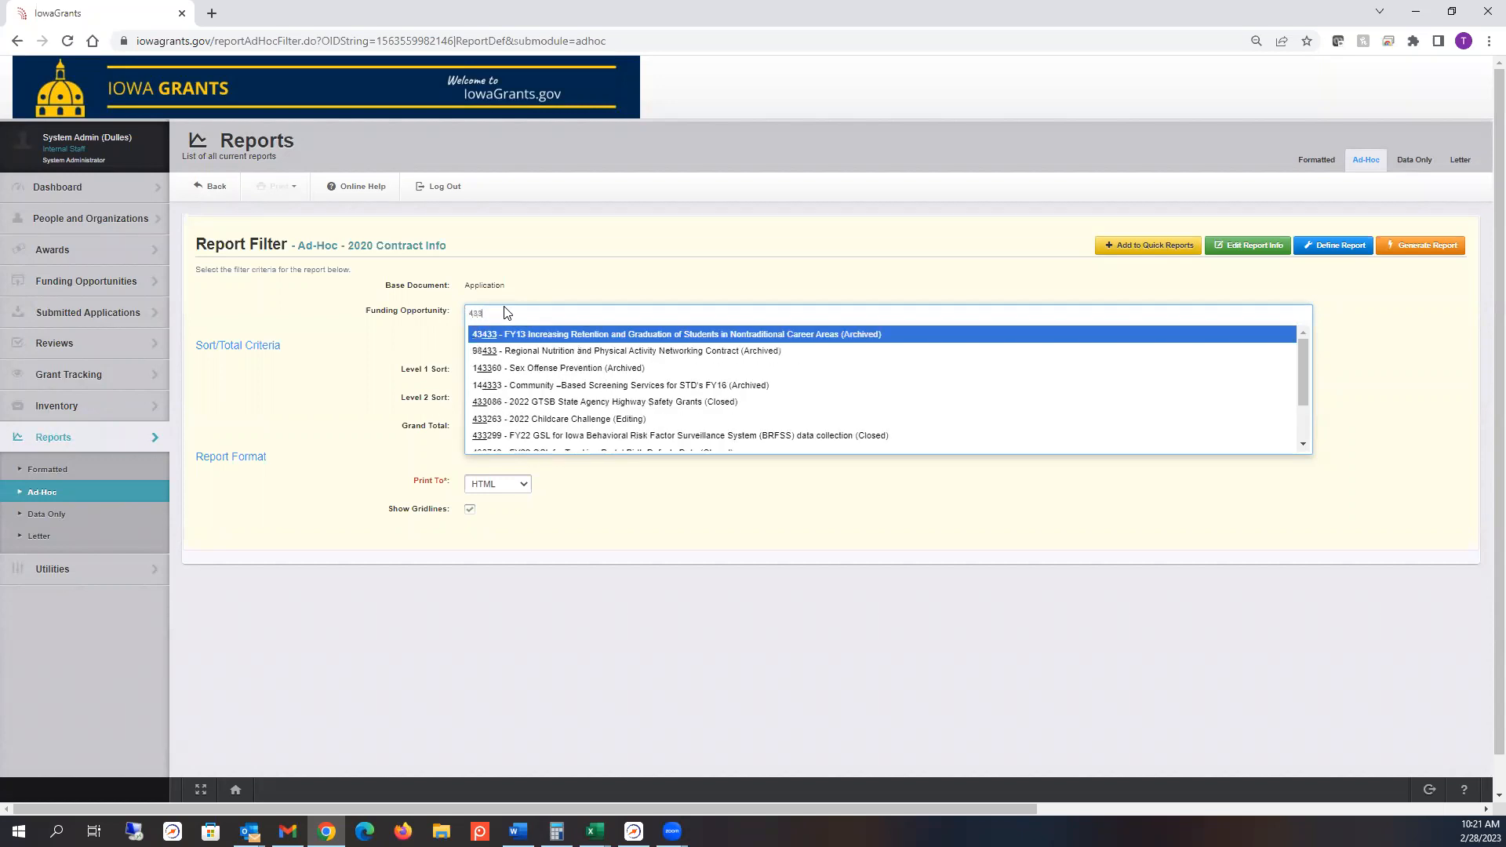
type("713")
key("Return")
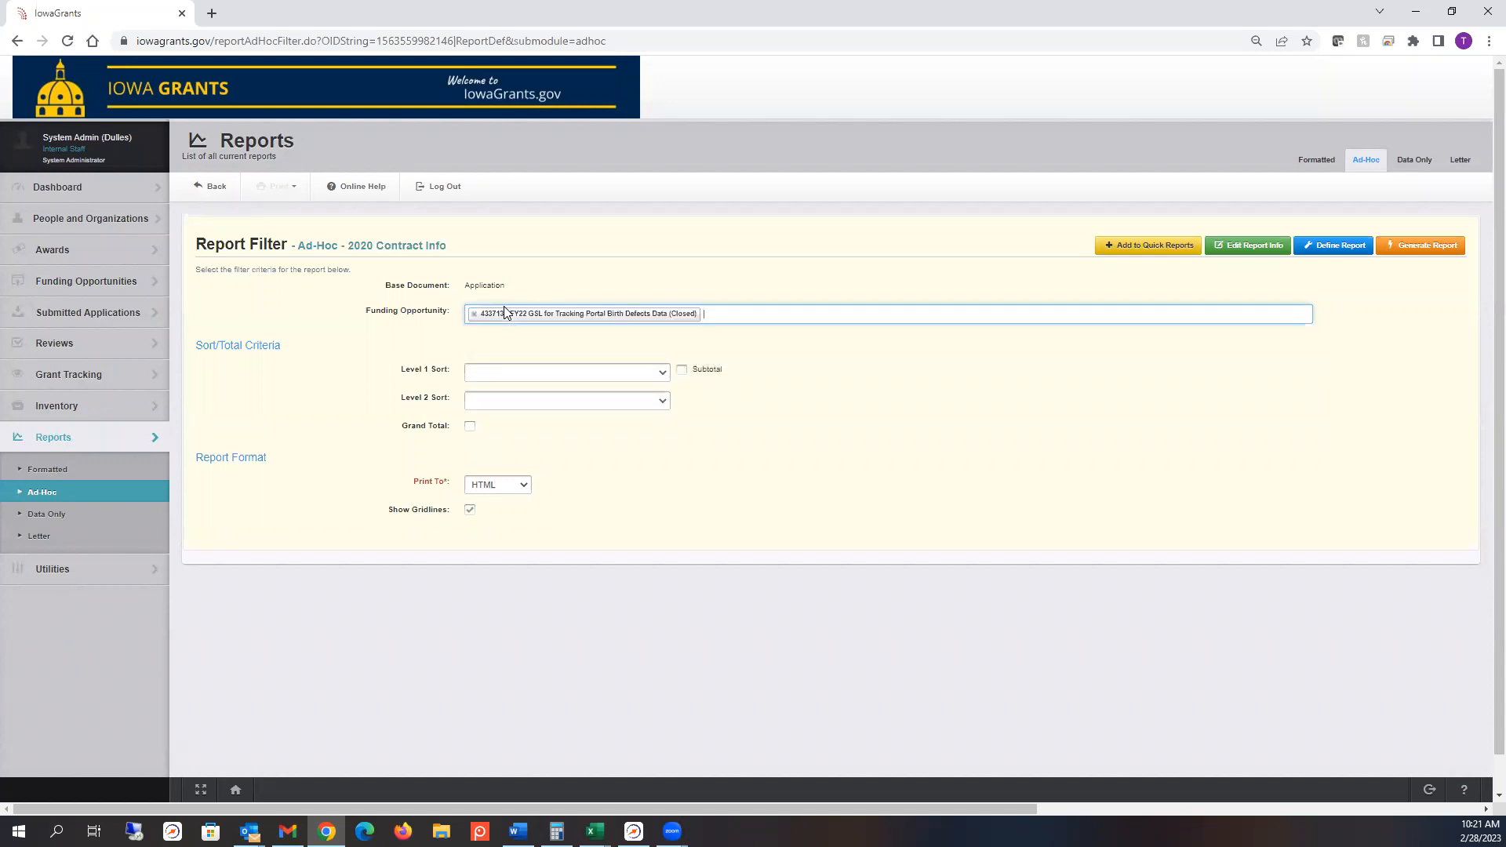
left_click(501, 374)
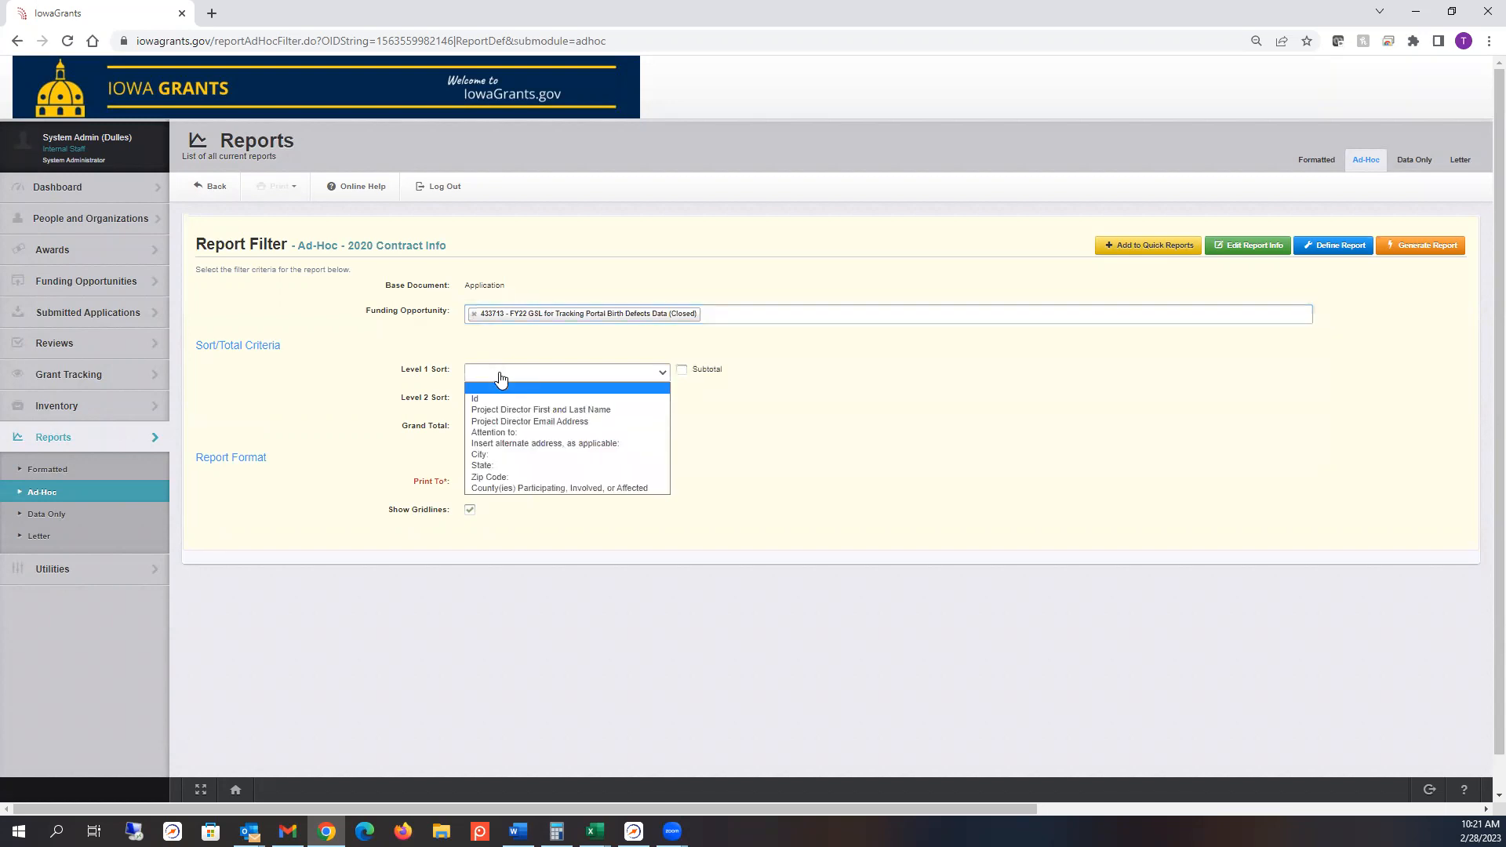
left_click(497, 399)
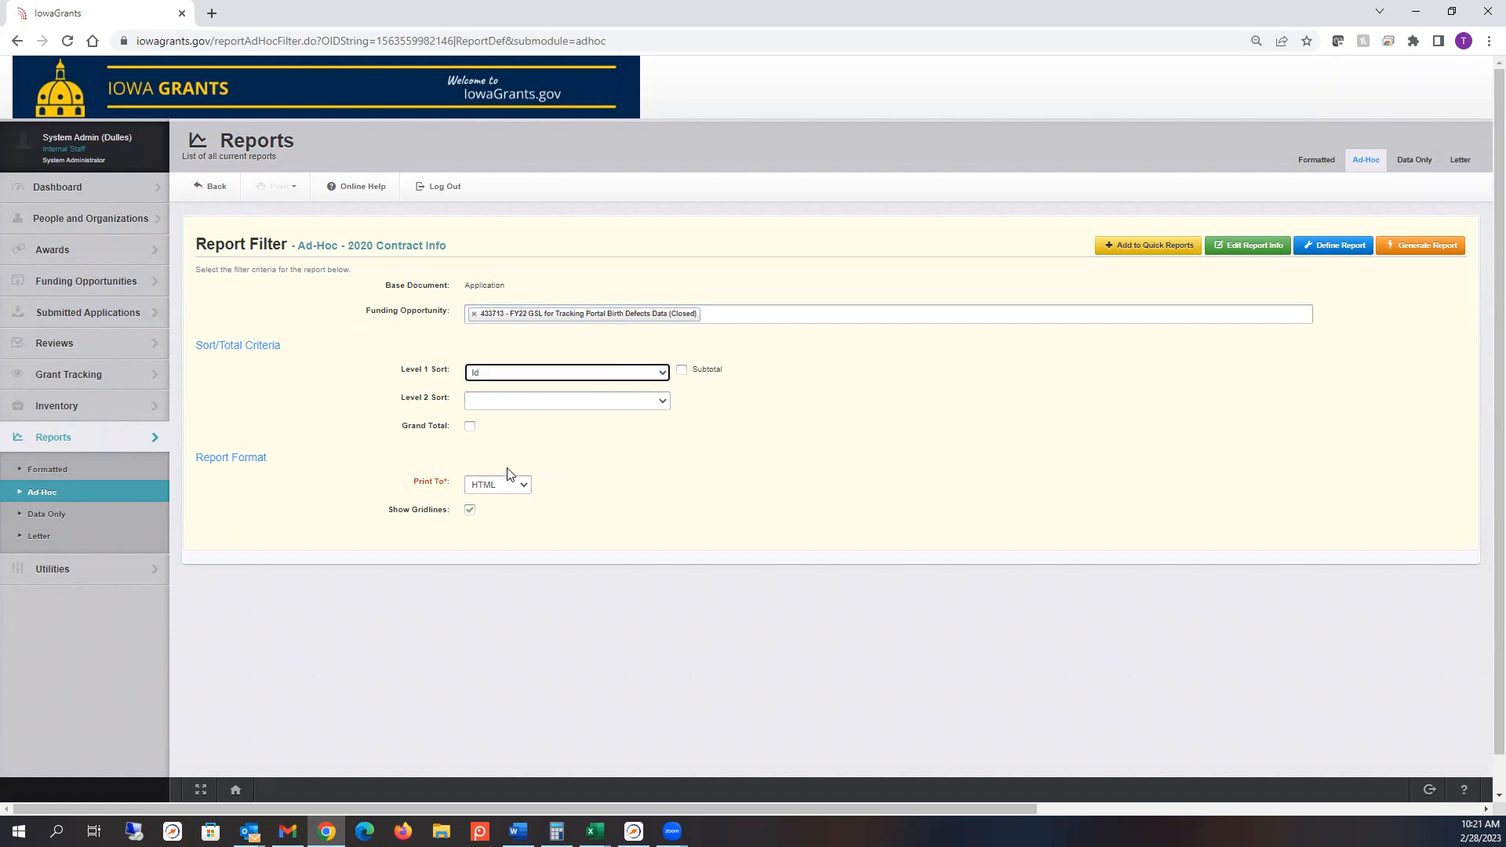
Step: Generate the report for the selected funding opportunity, and clear that opportunity from the report filter
left_click(1421, 247)
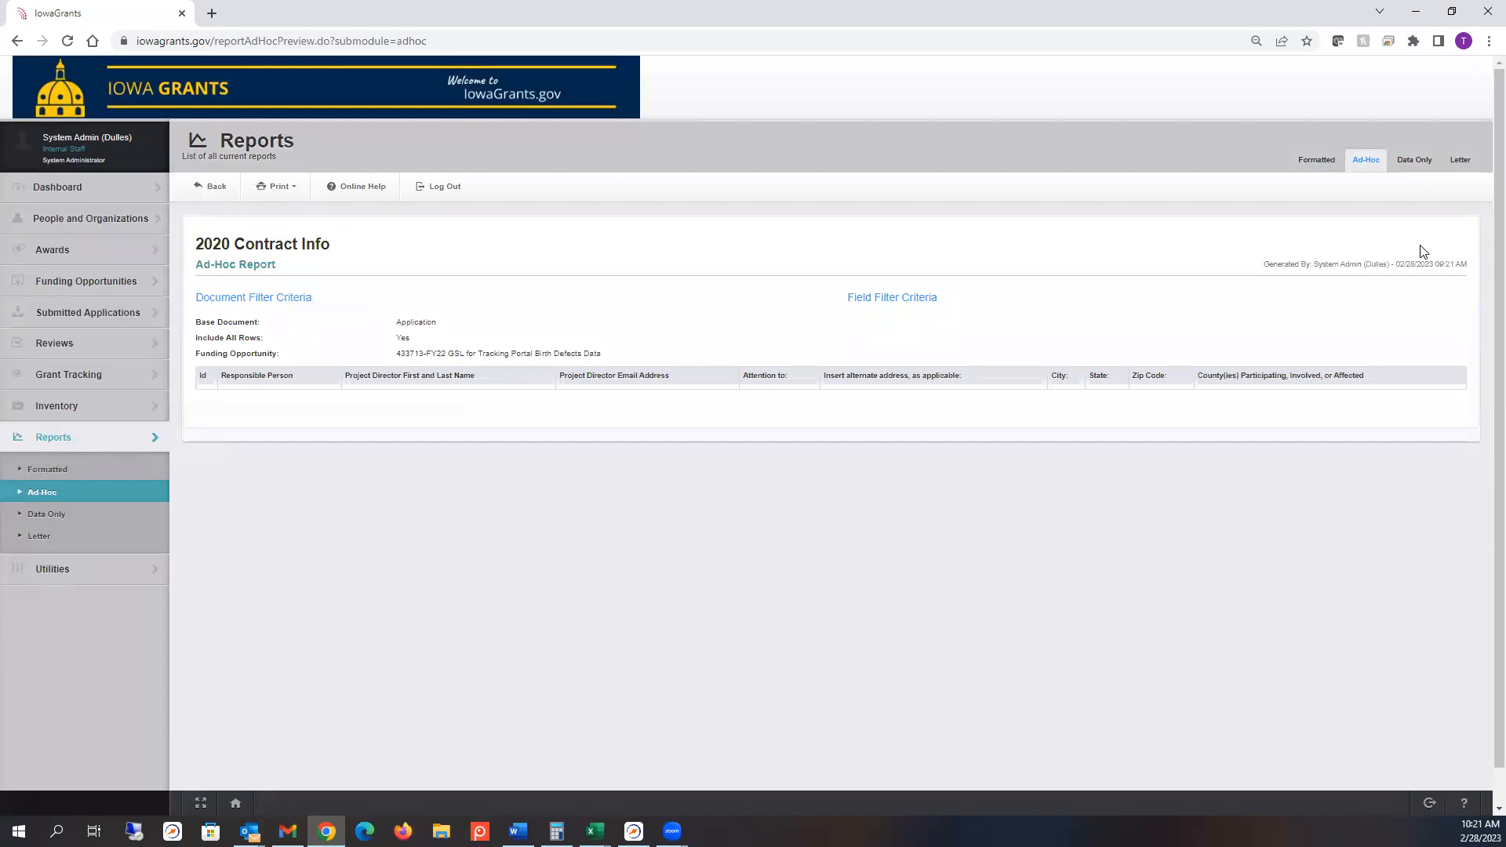
left_click(16, 44)
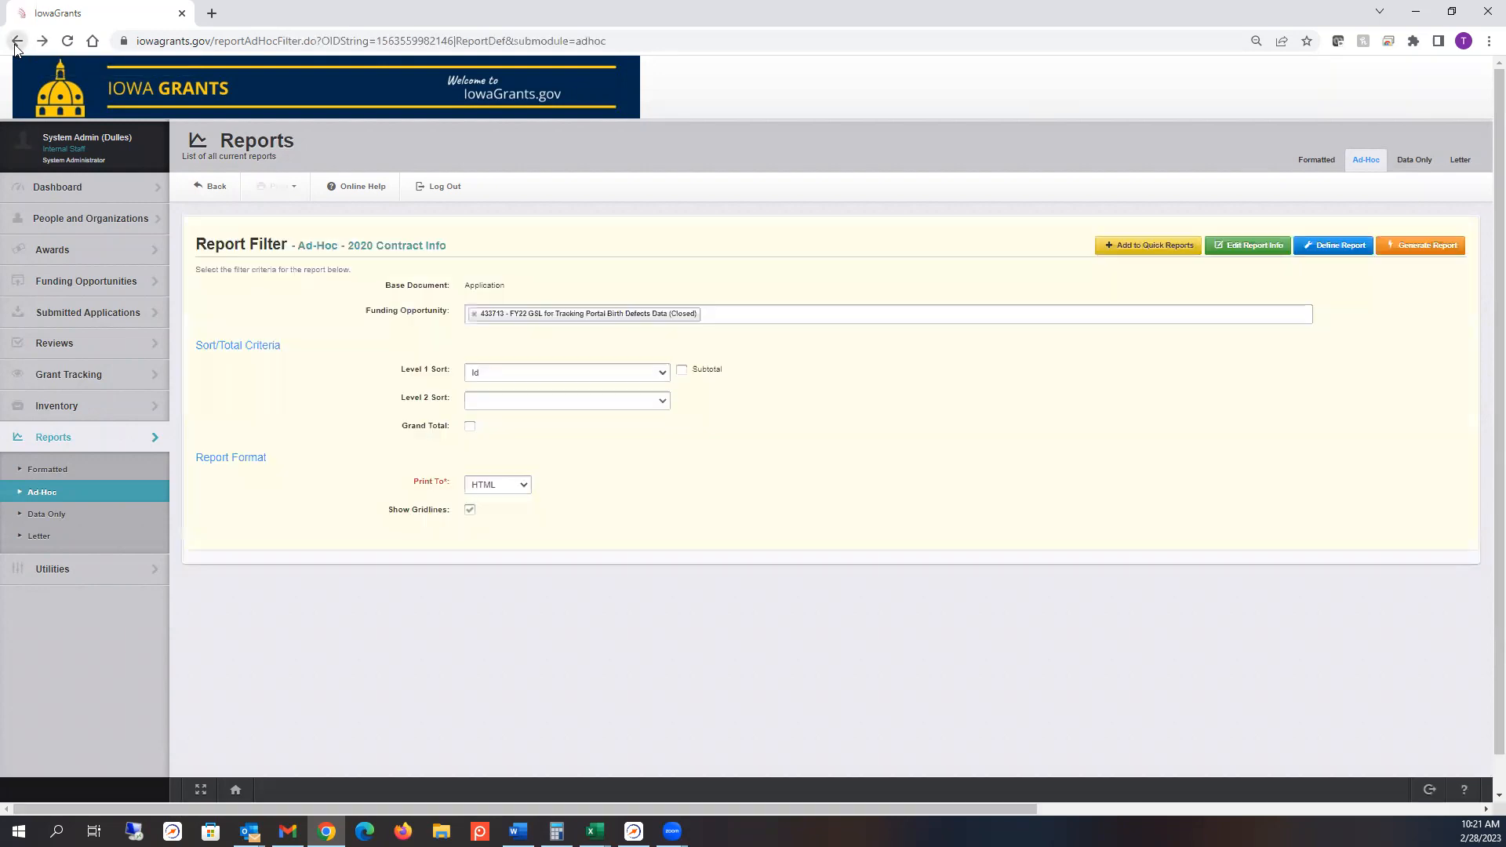
left_click(477, 313)
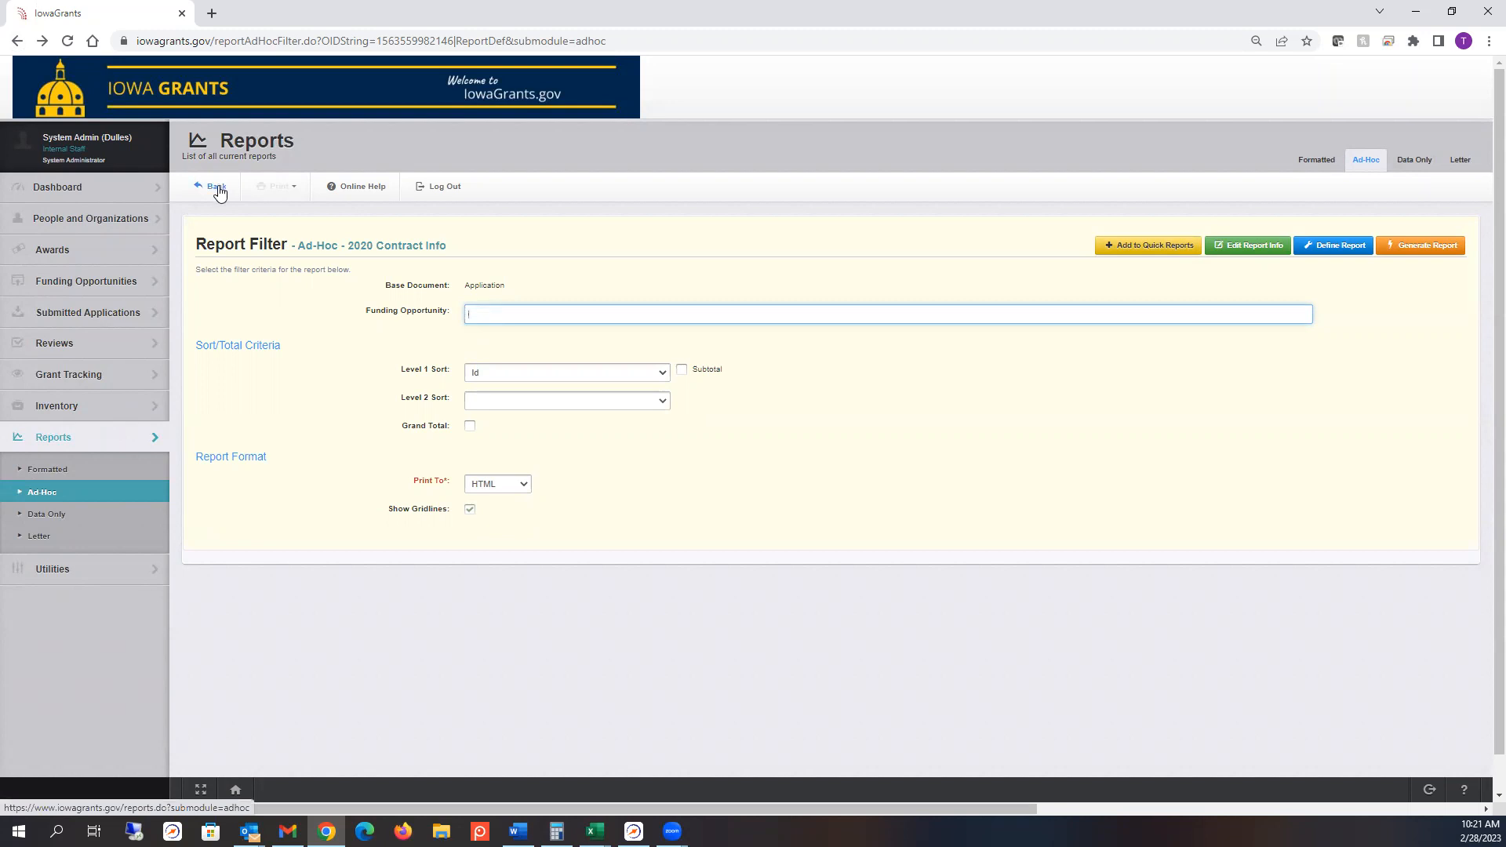
Step: Look through the list of funding opportunities available in the report filter
left_click(695, 313)
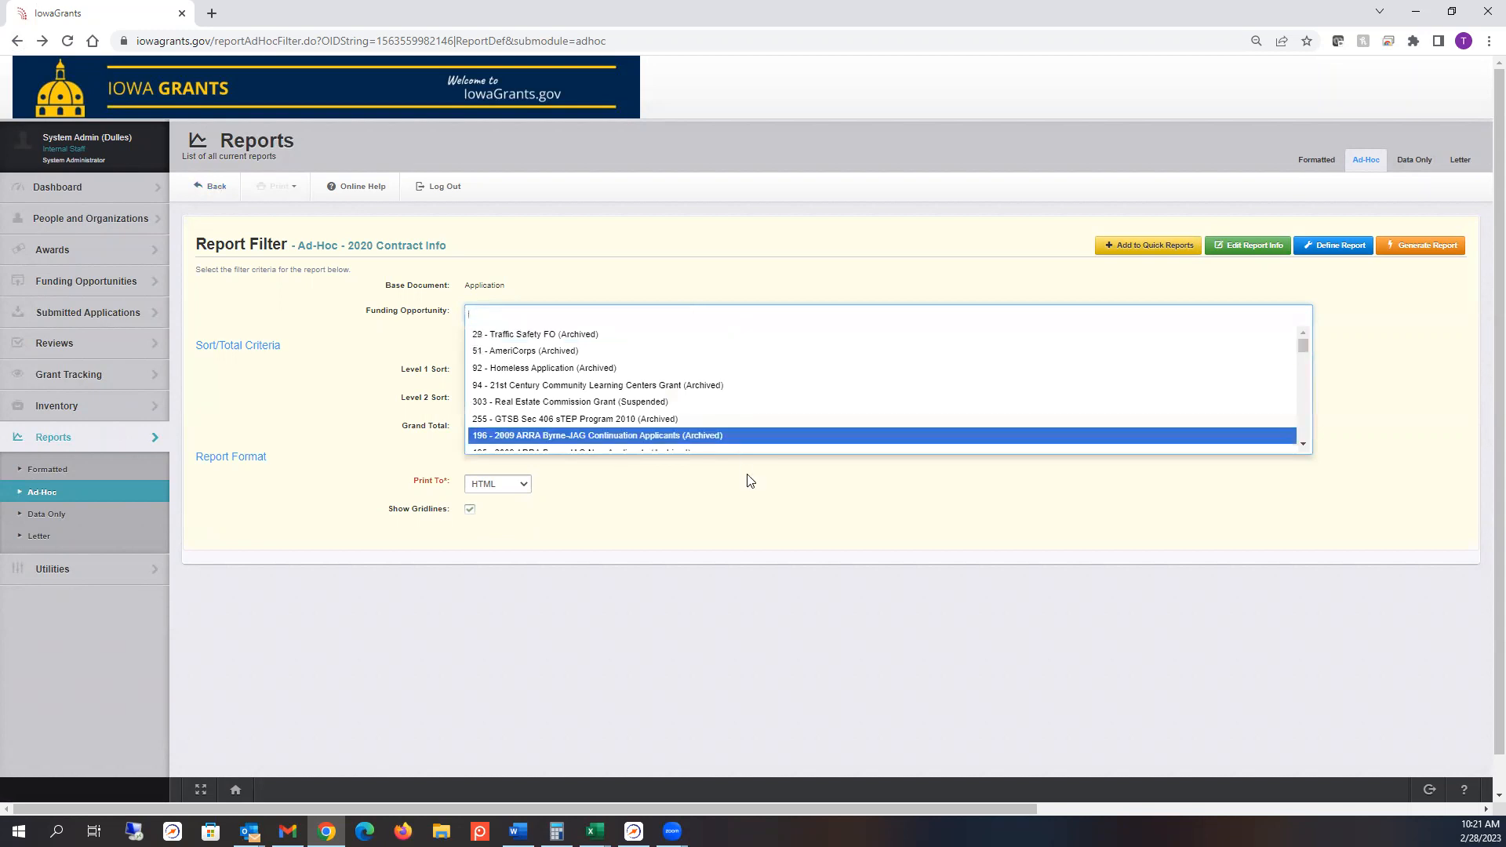
scroll(771, 431, "down", 3)
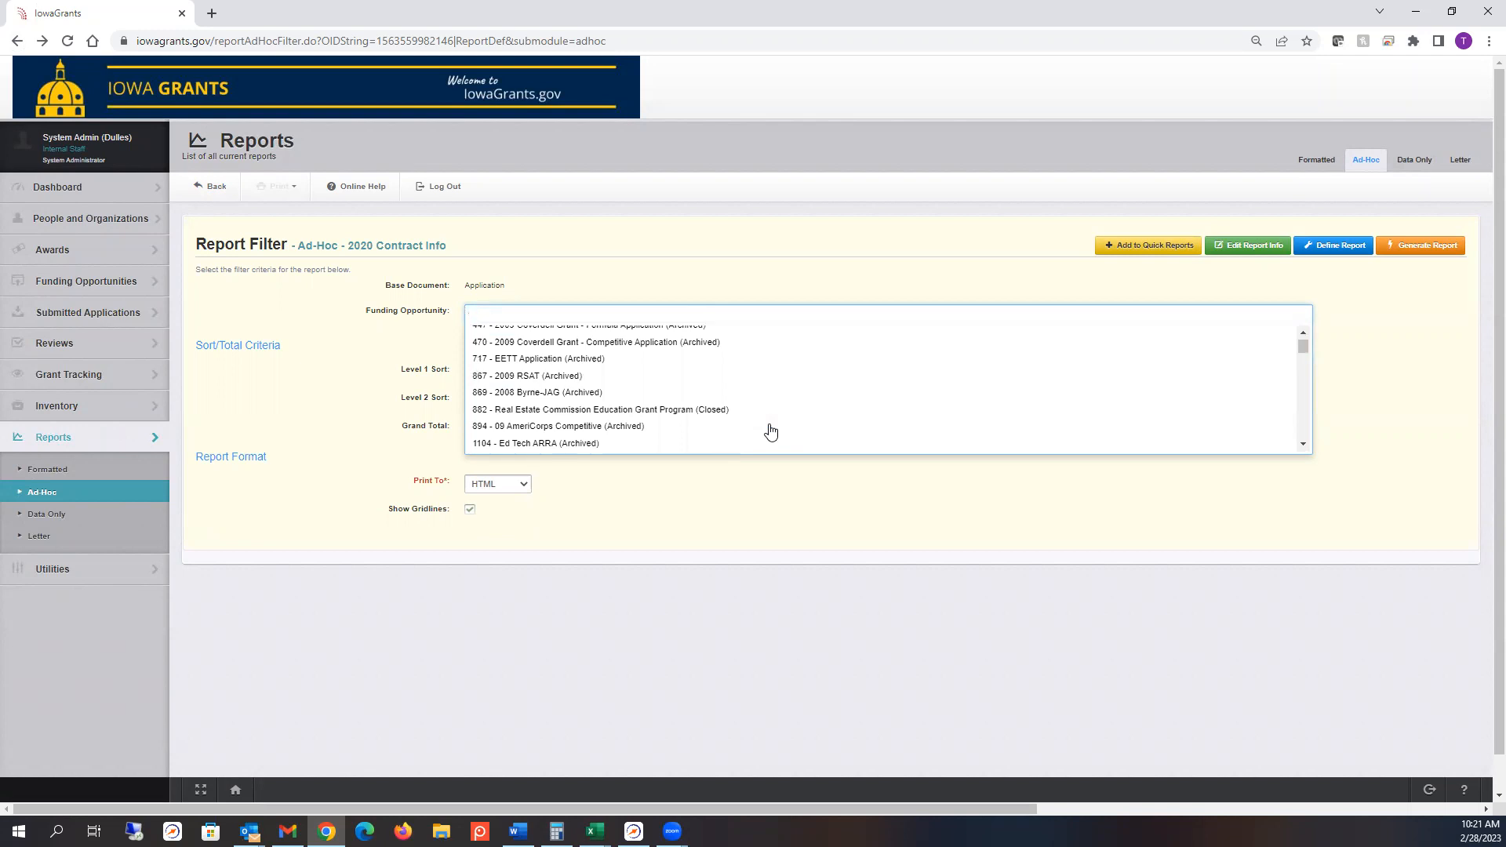
scroll(771, 431, "down", 3)
scroll(771, 431, "down", 3)
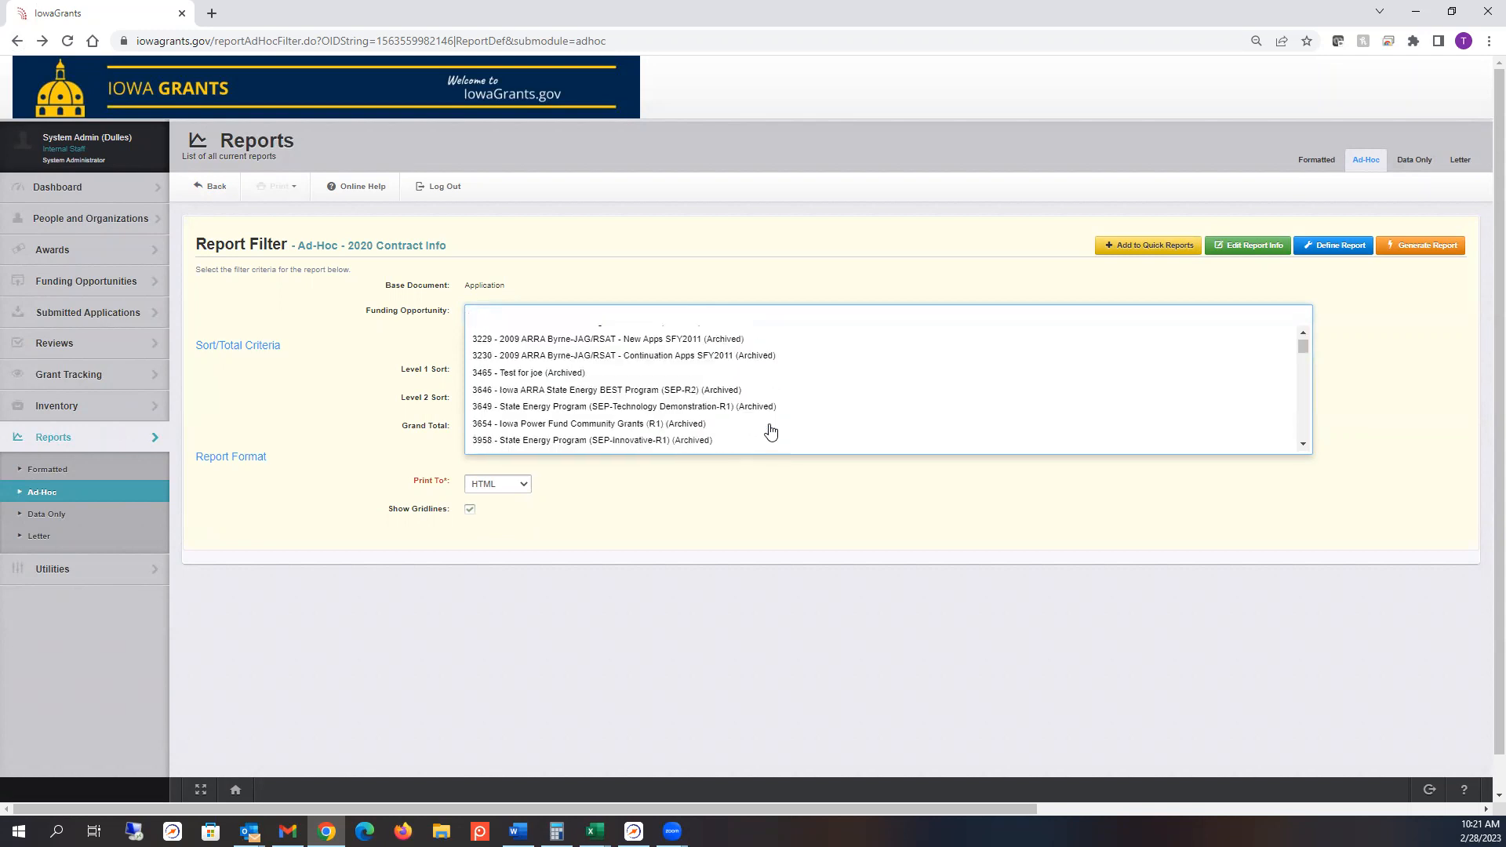
scroll(771, 431, "down", 3)
scroll(771, 431, "down", 3)
scroll(771, 431, "down", 3)
scroll(771, 431, "down", 3)
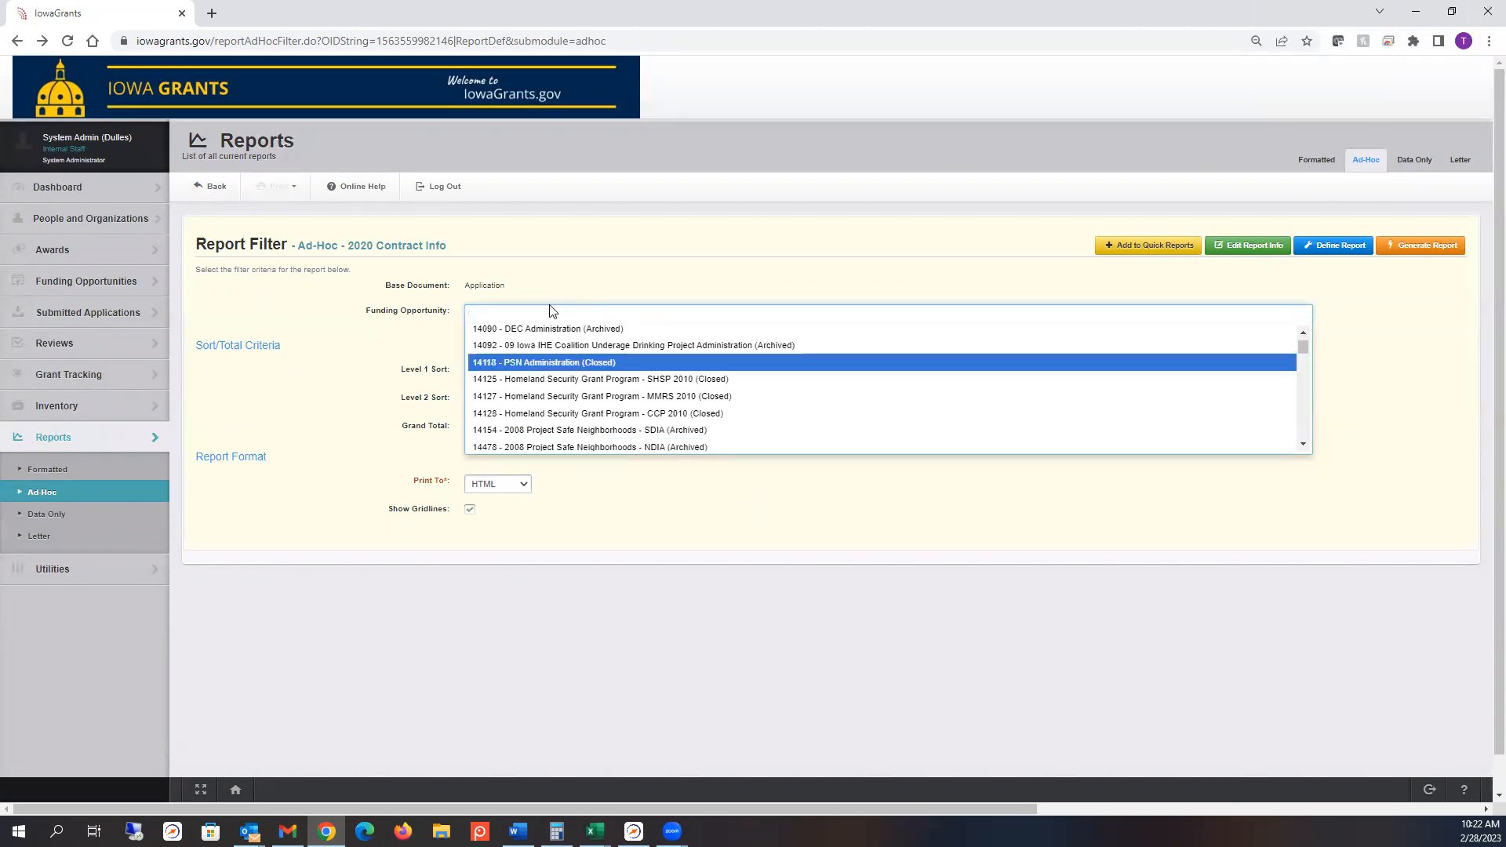
Step: Filter the report by funding opportunity 456295 - FY23 RFA for Childhood Lead Poisoning Prevention Program (CLPPP) and generate it
left_click(532, 314)
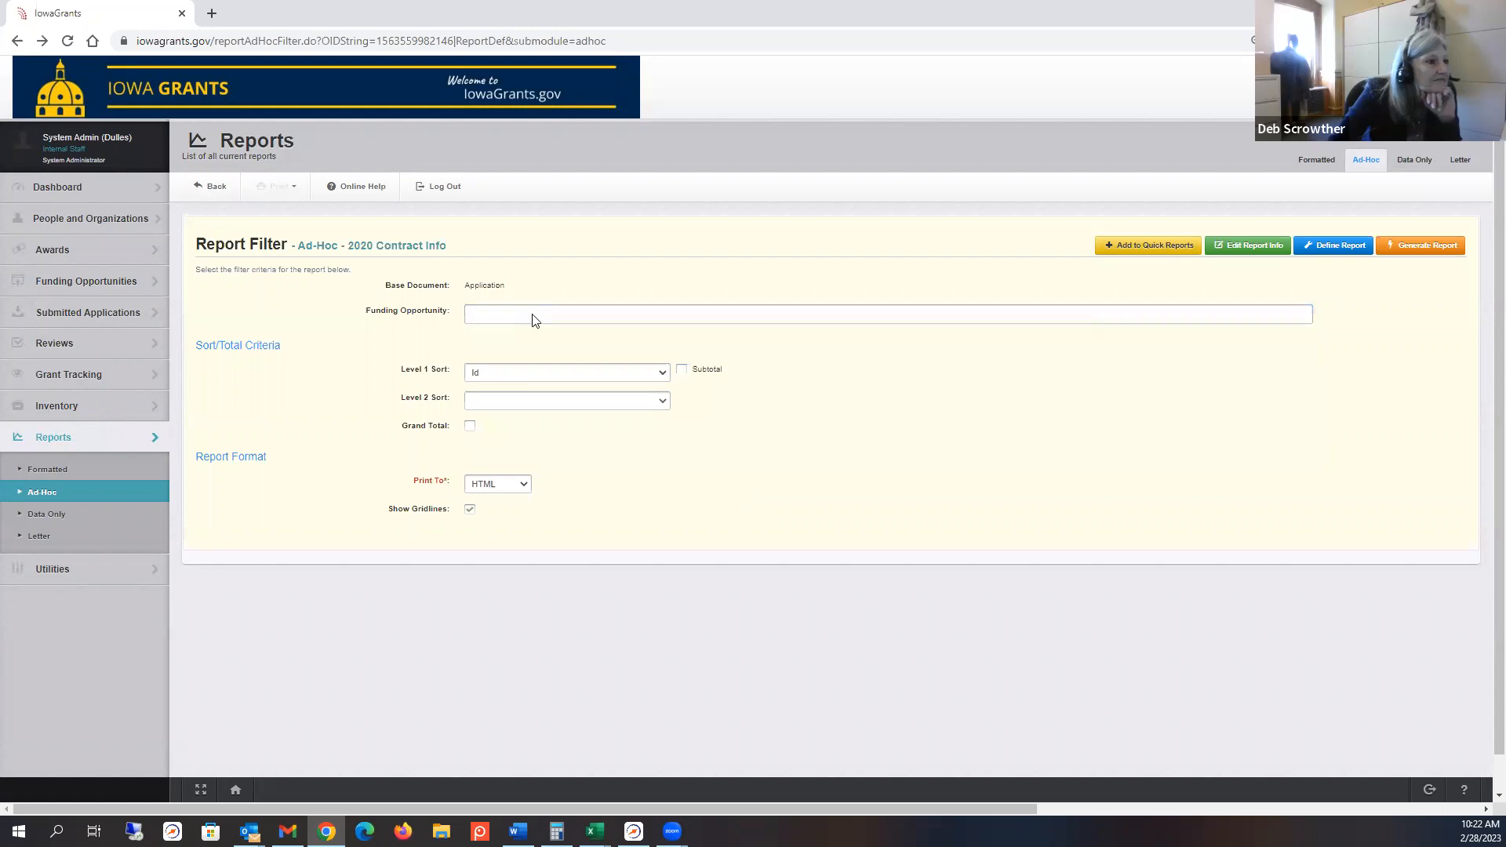
left_click(532, 314)
type("456")
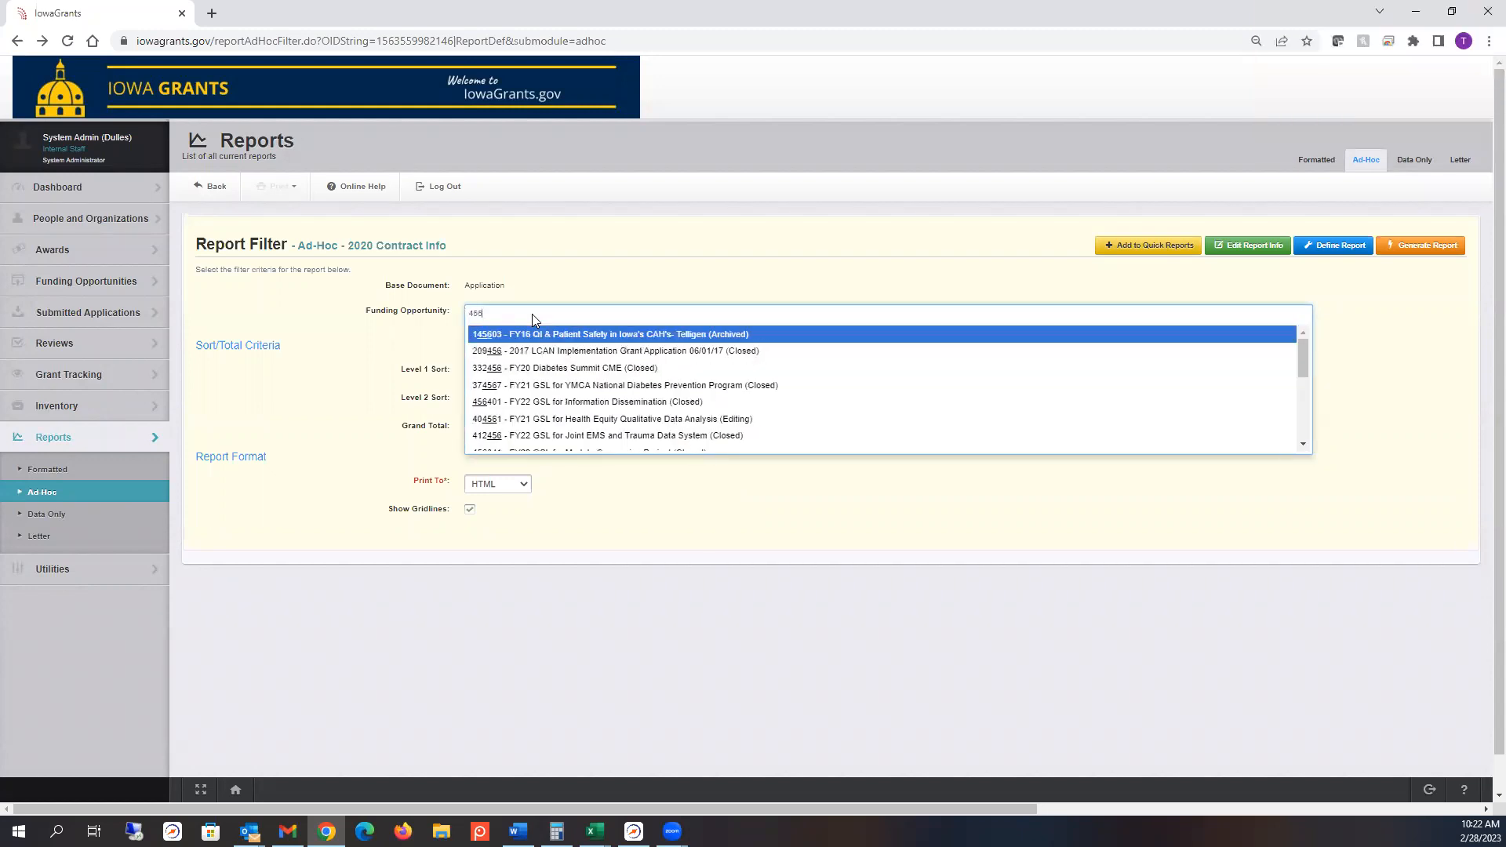
type("295")
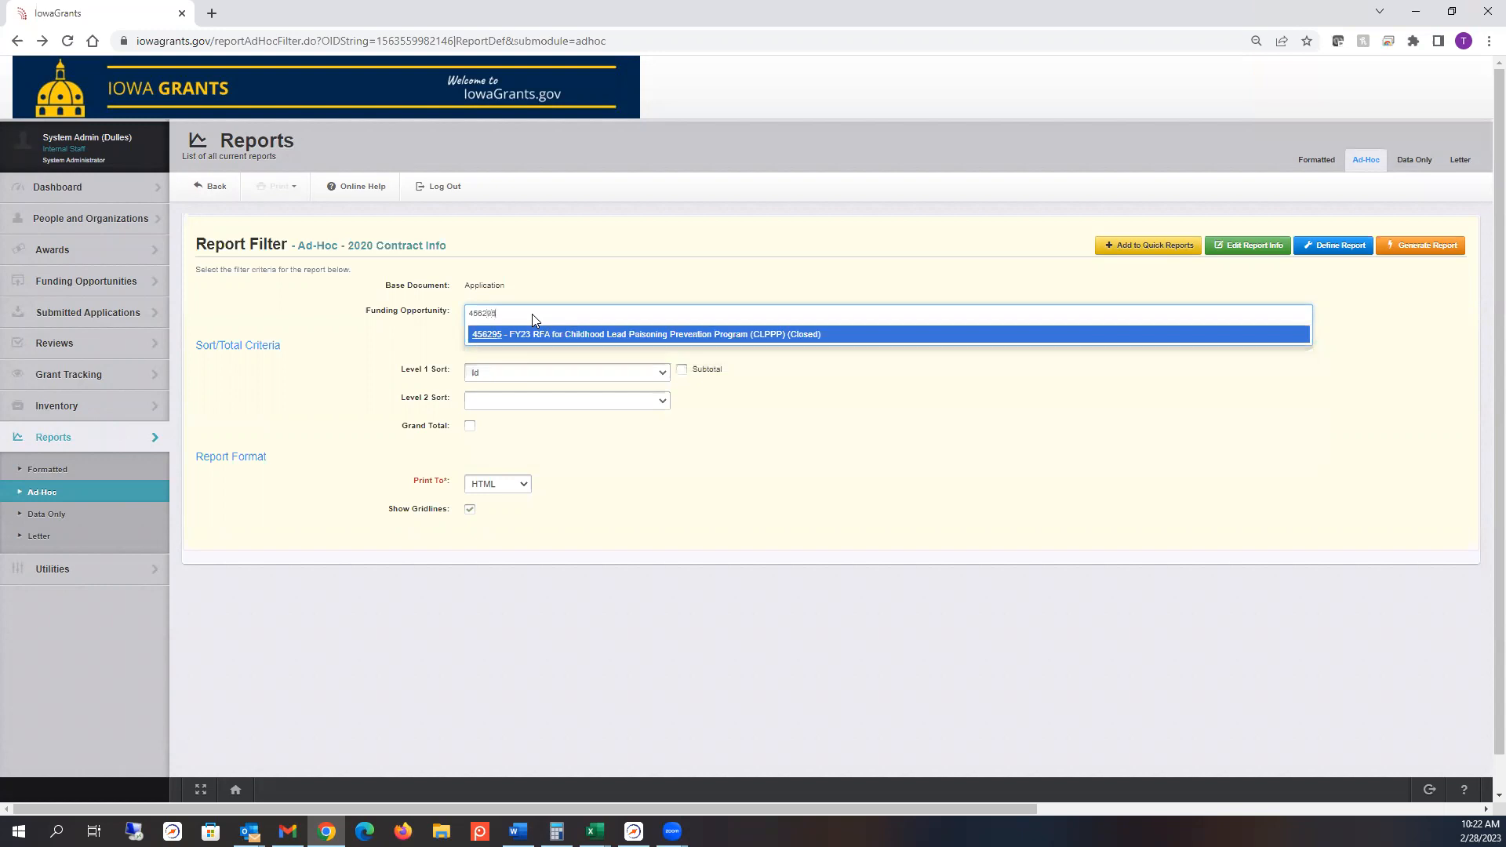
key("Return")
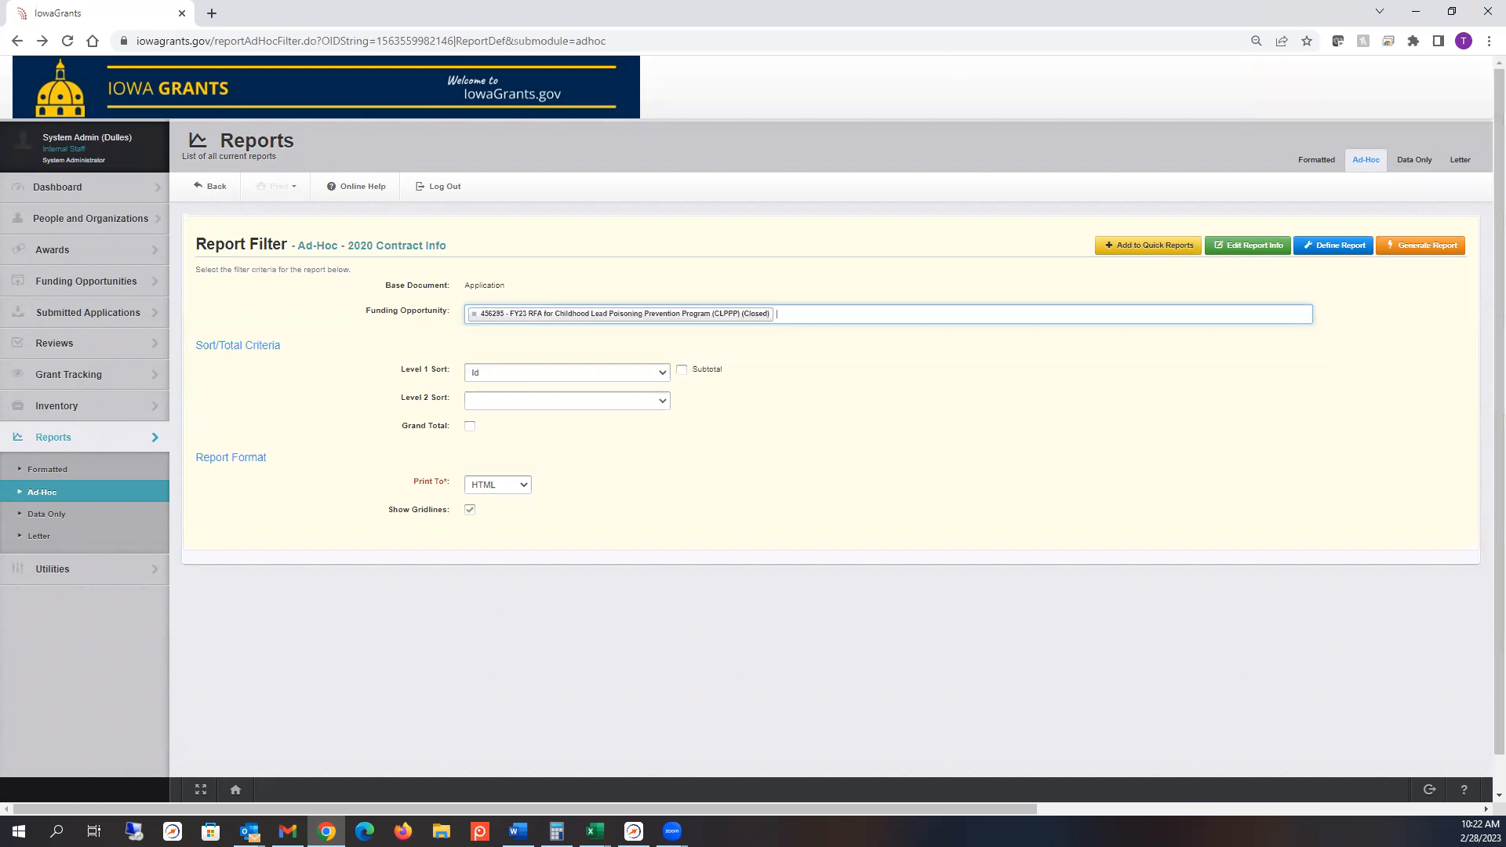
left_click(1402, 251)
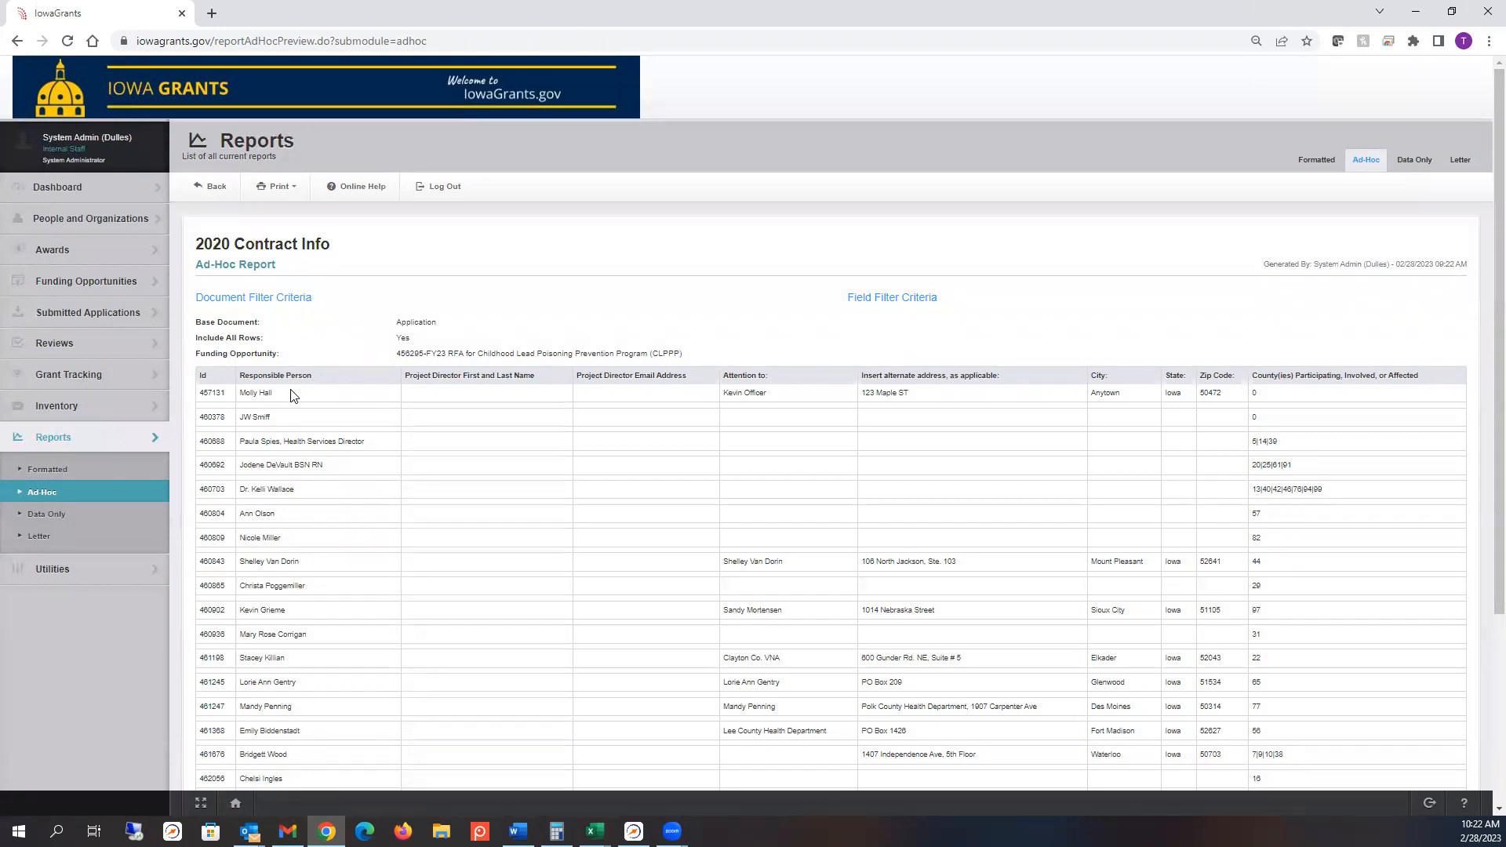
Step: Open the 14-15 VISTA Training Hours ad-hoc report's definition and examine its first three report fields
left_click(56, 499)
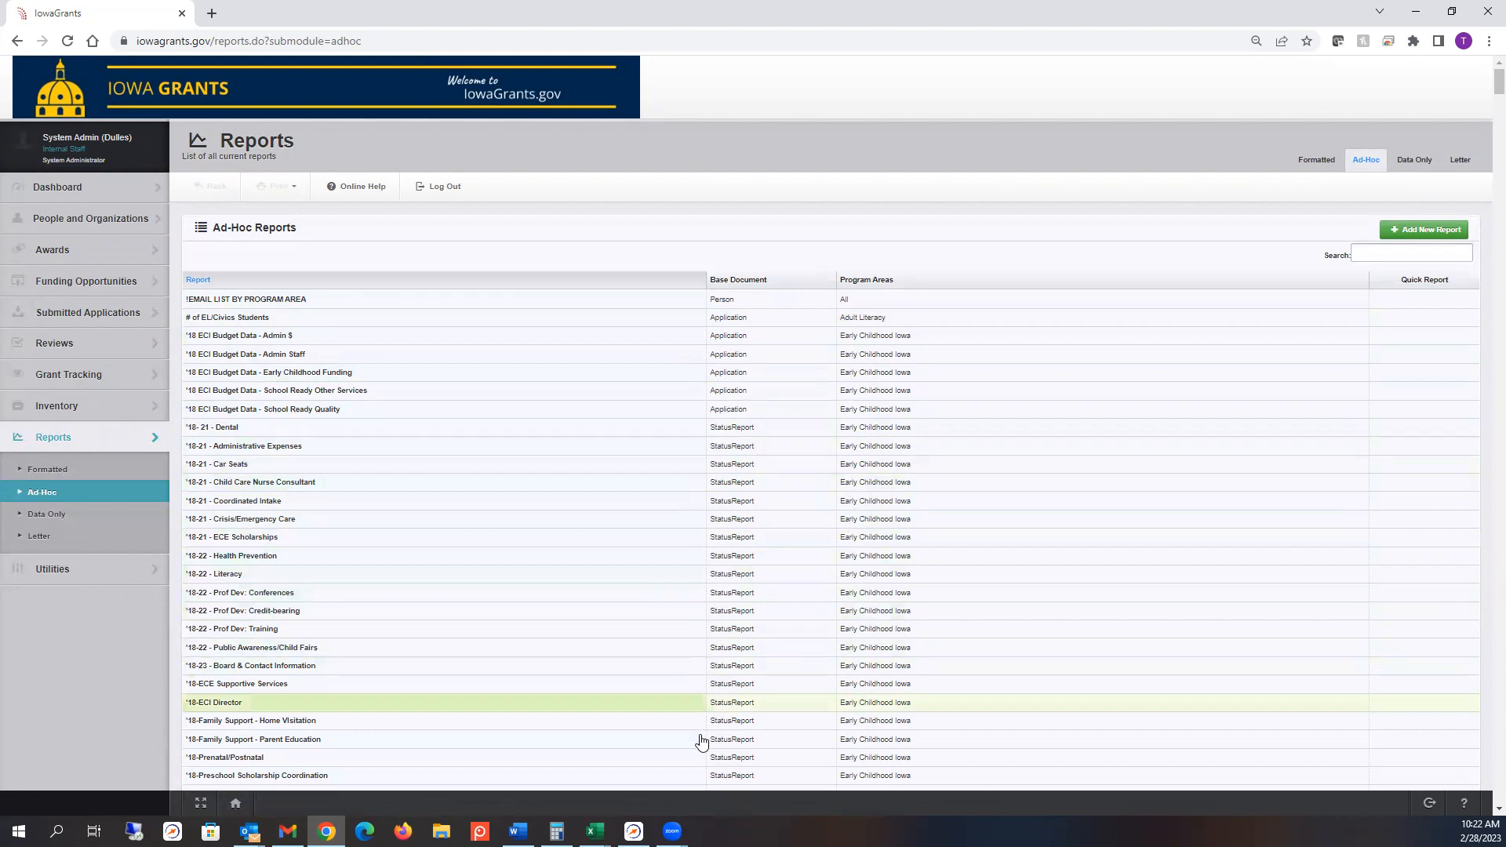
scroll(709, 736, "down", 6)
scroll(799, 568, "down", 4)
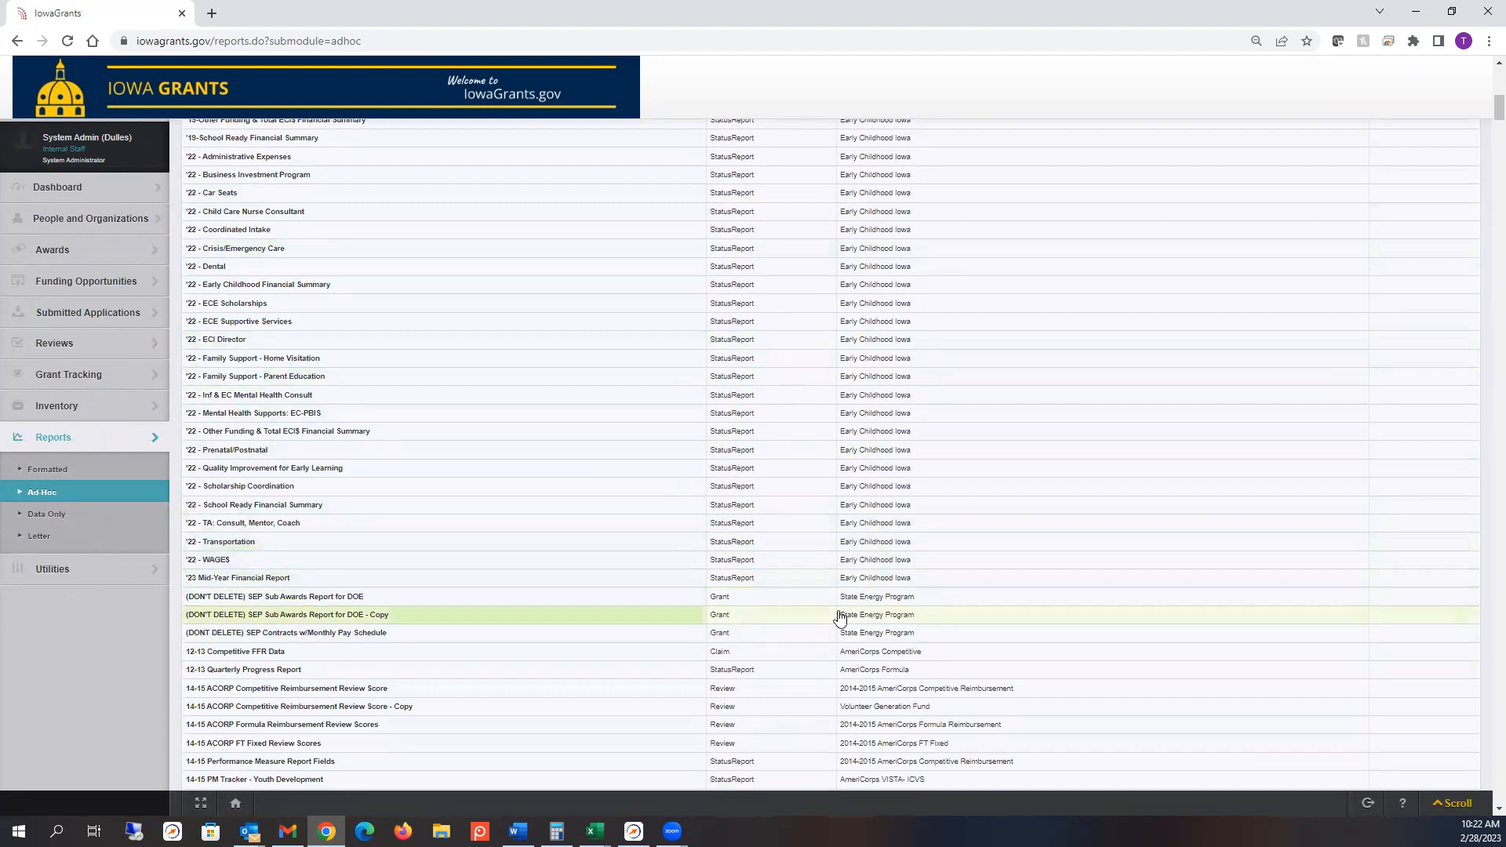
scroll(790, 599, "down", 3)
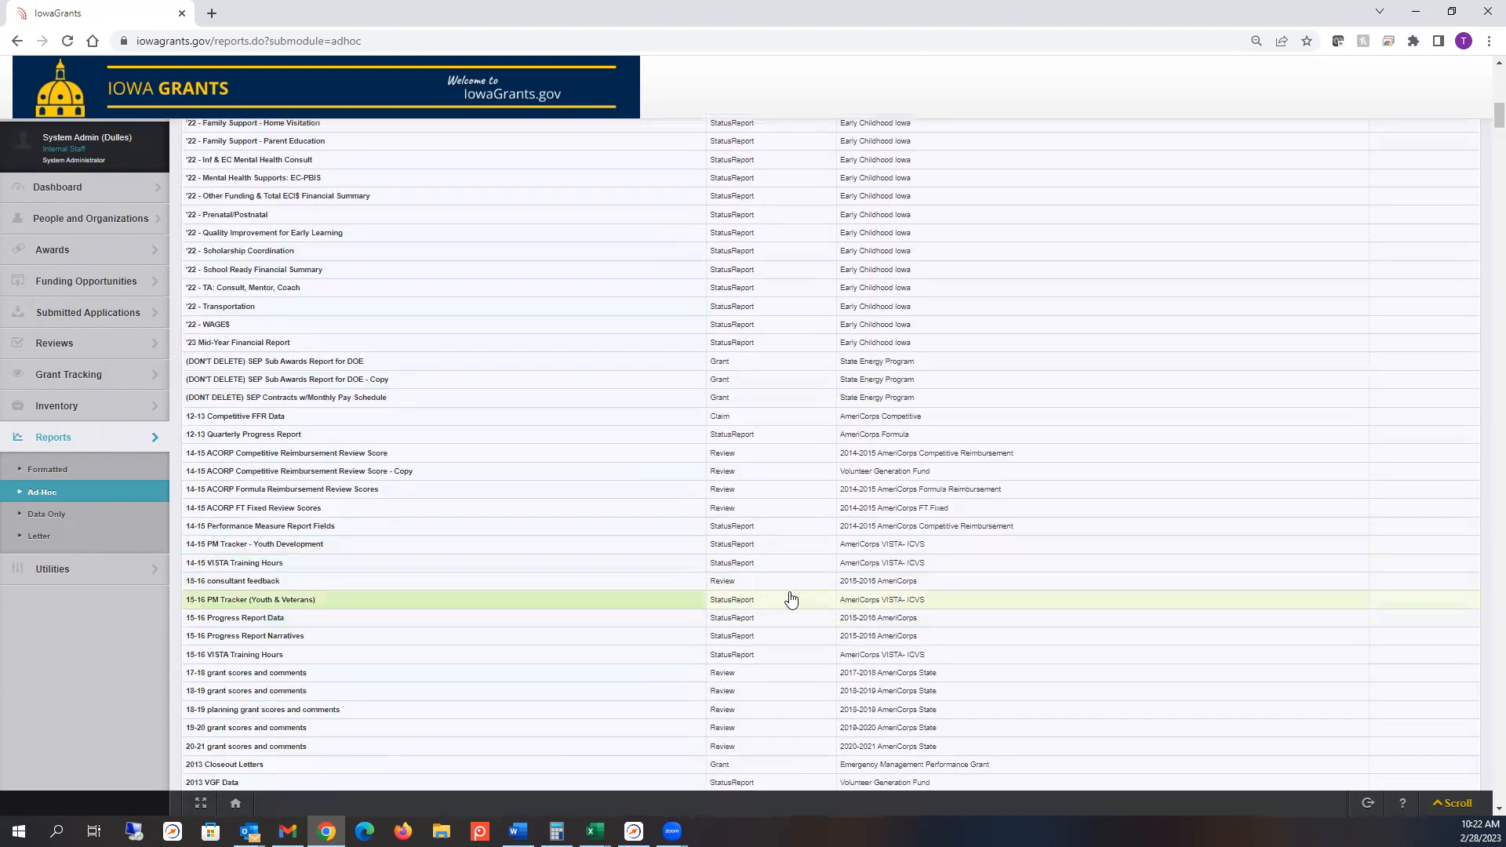
left_click(247, 562)
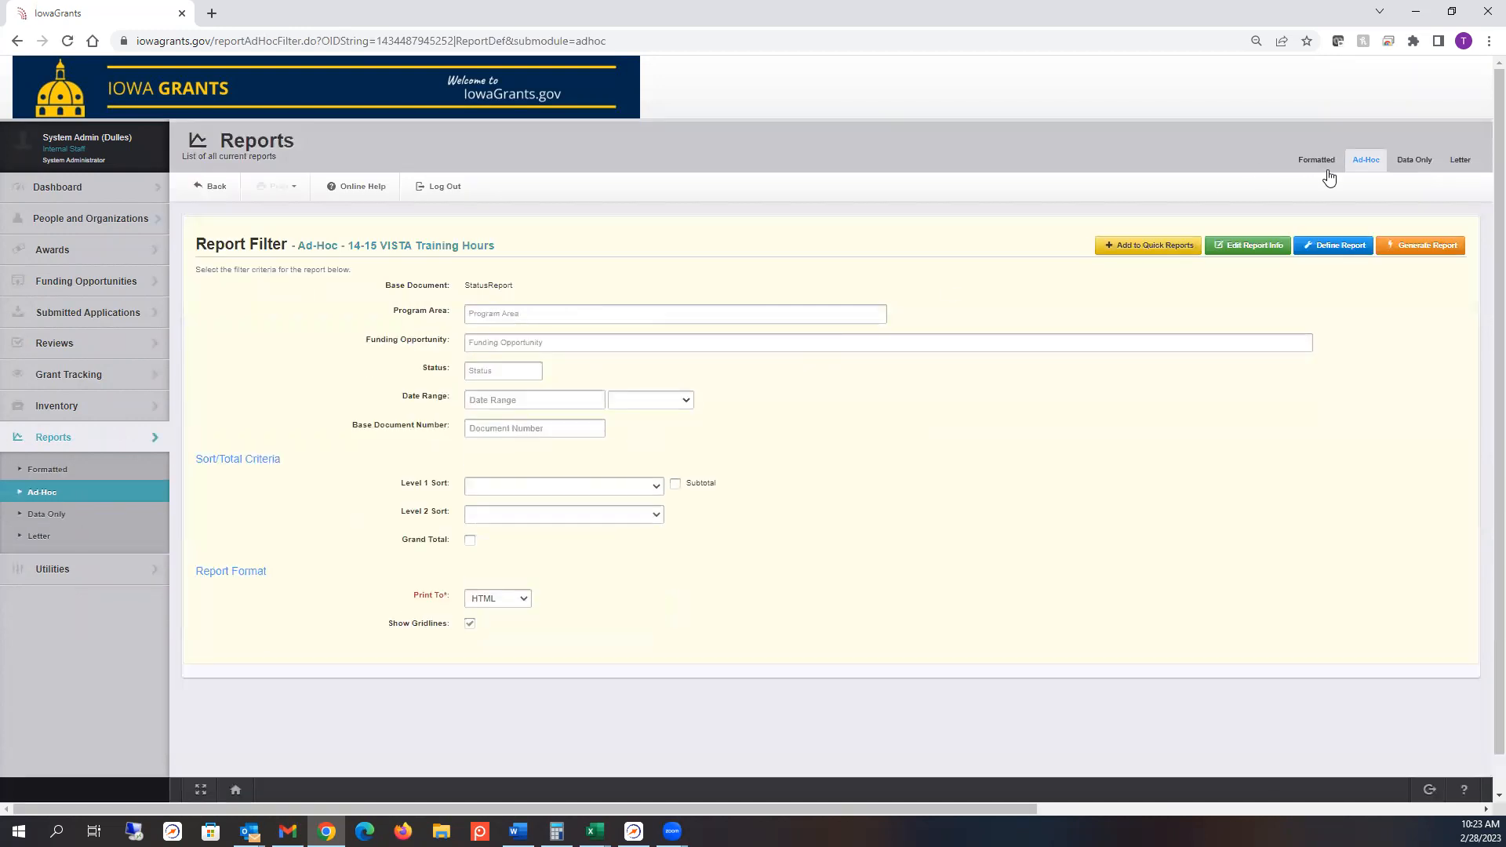
left_click(1342, 247)
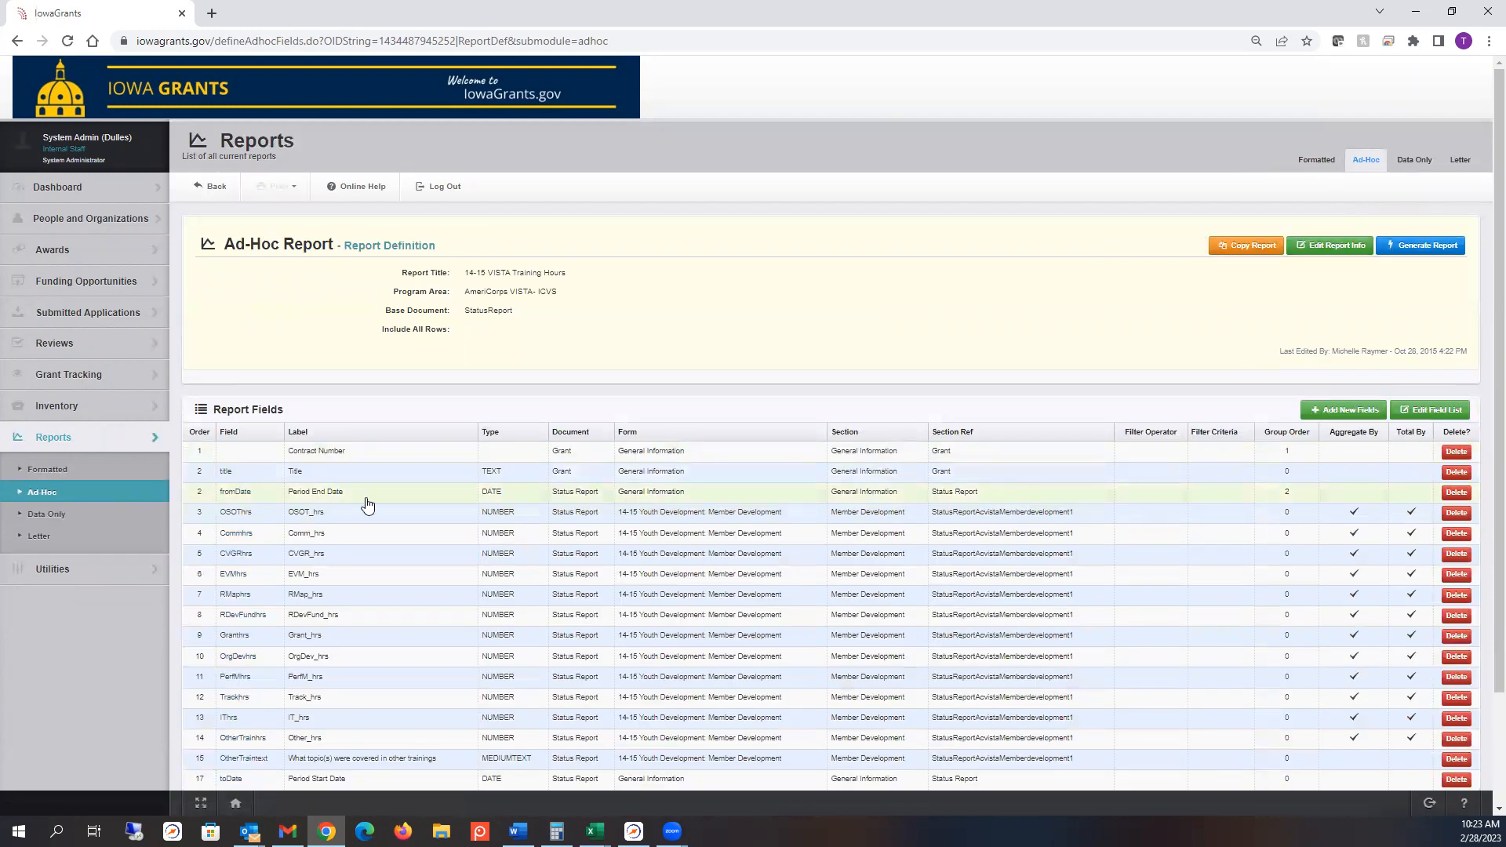
left_click_drag(196, 454, 976, 494)
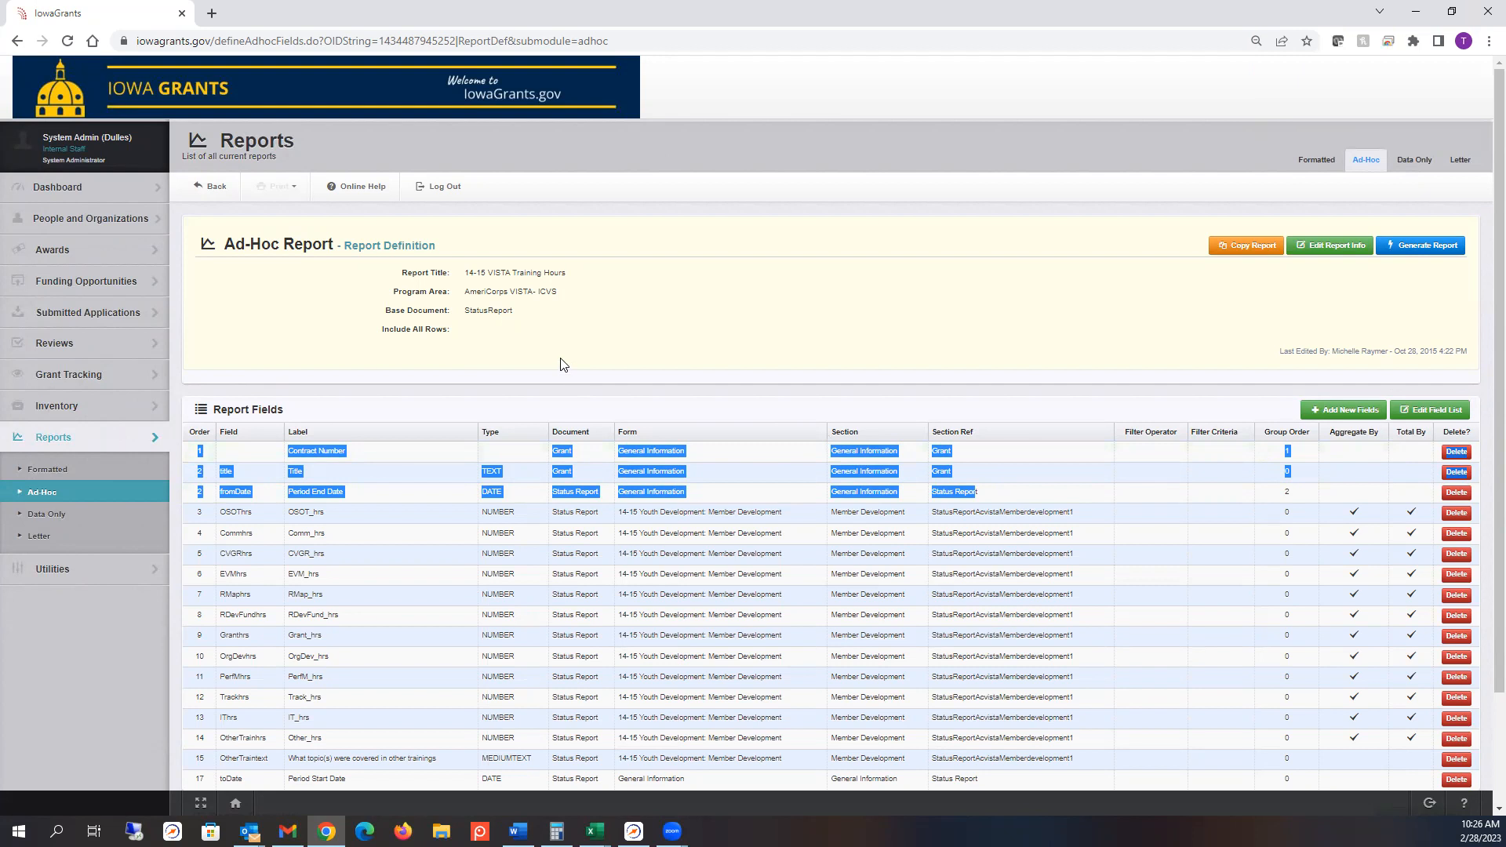
Step: Return to the ad-hoc reports list and try searching it for cdcc
left_click(46, 494)
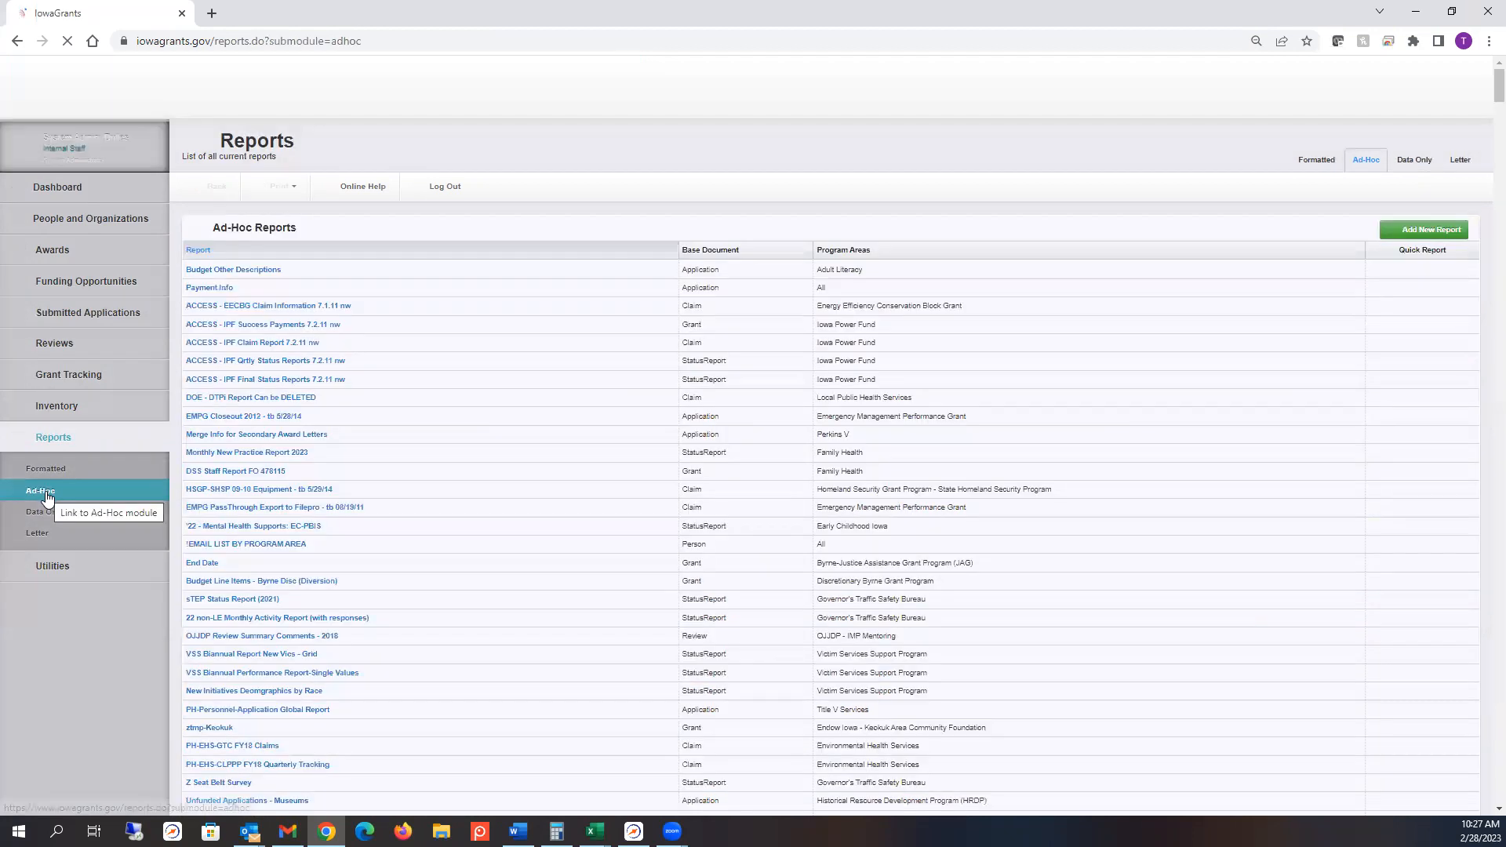
left_click(1374, 253)
type("cdcc")
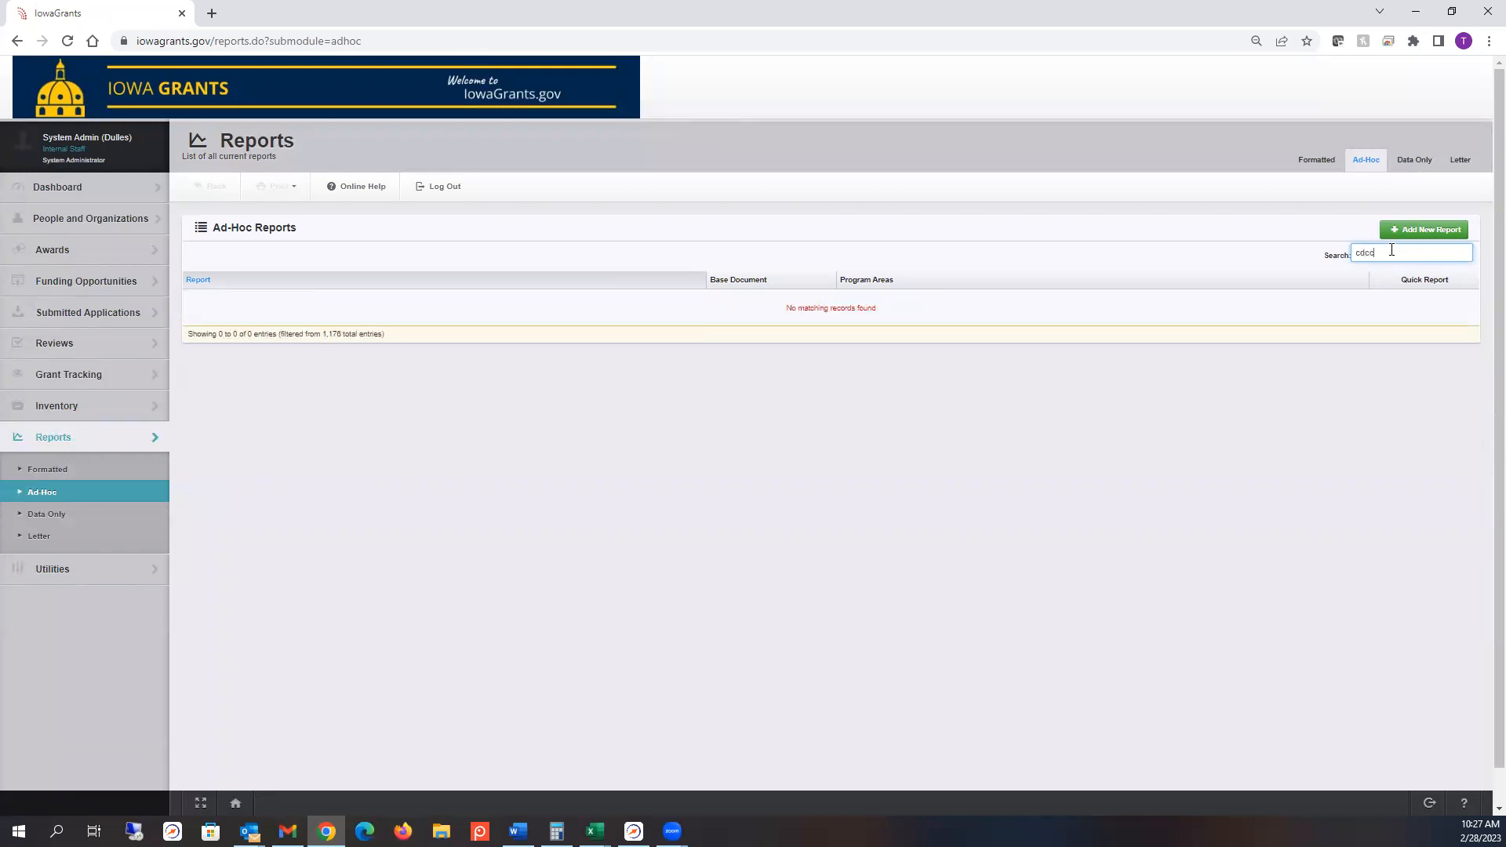
key("BackSpace")
key("BackSpace")
key("BackSpace")
key("BackSpace")
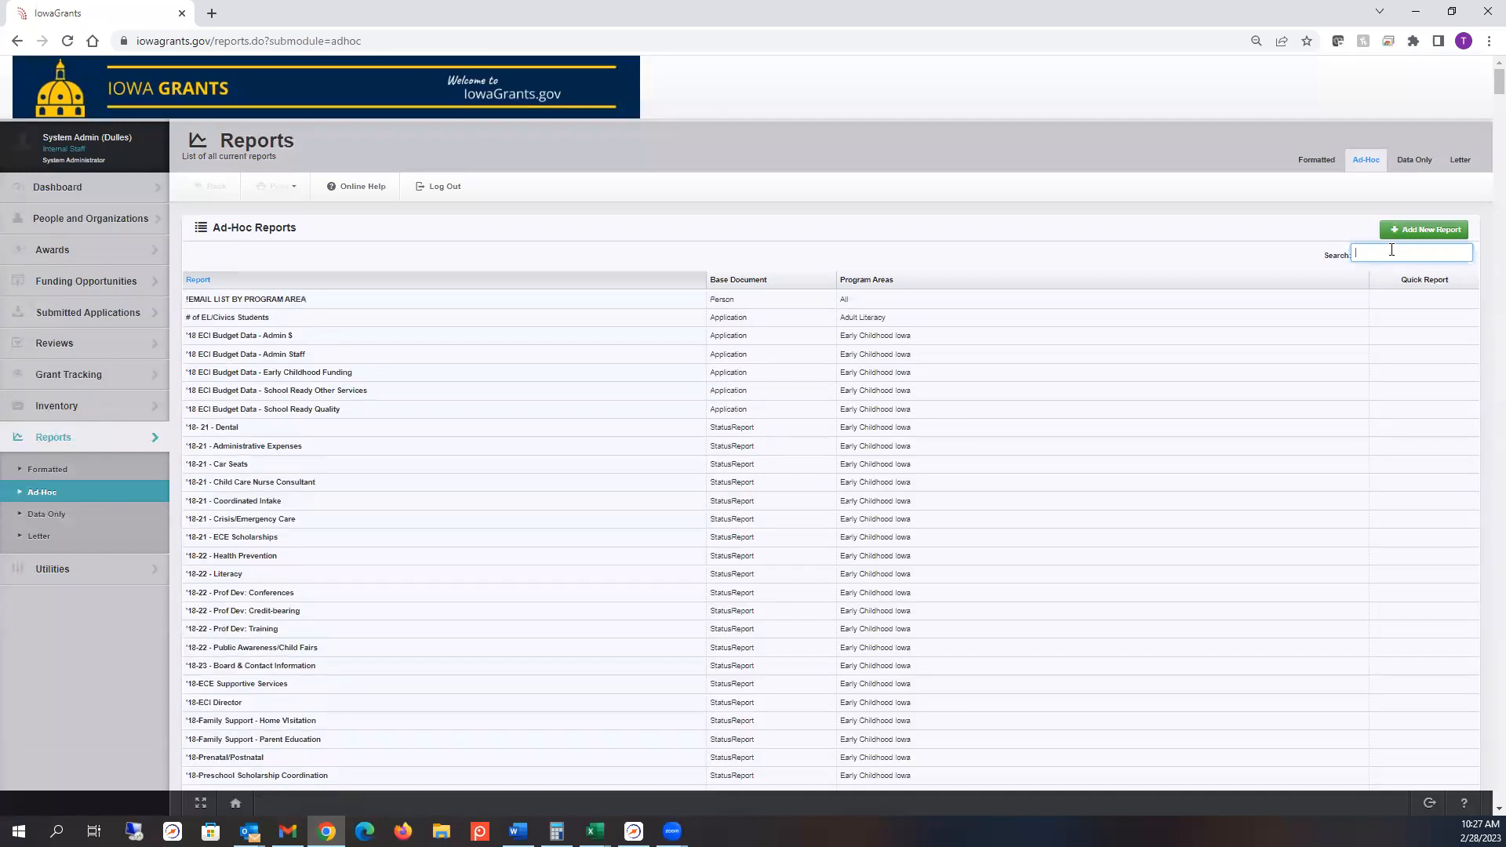
Step: Try searching the ad-hoc reports for childre, and clear the search
type("childre")
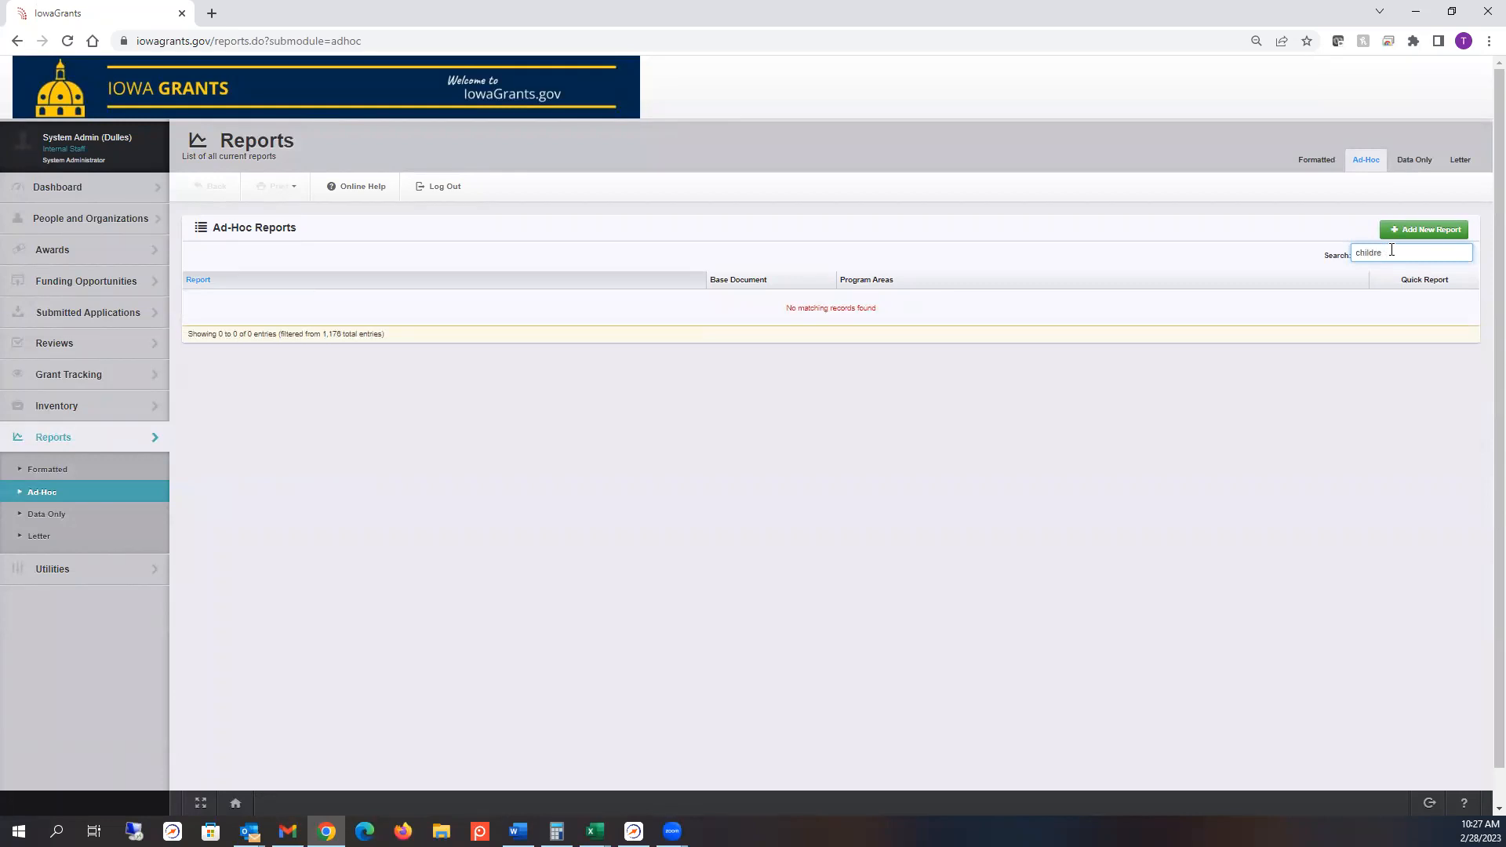
key("BackSpace")
key("BackSpace")
key("BackSpace")
key("BackSpace")
key("BackSpace")
key("BackSpace")
key("BackSpace")
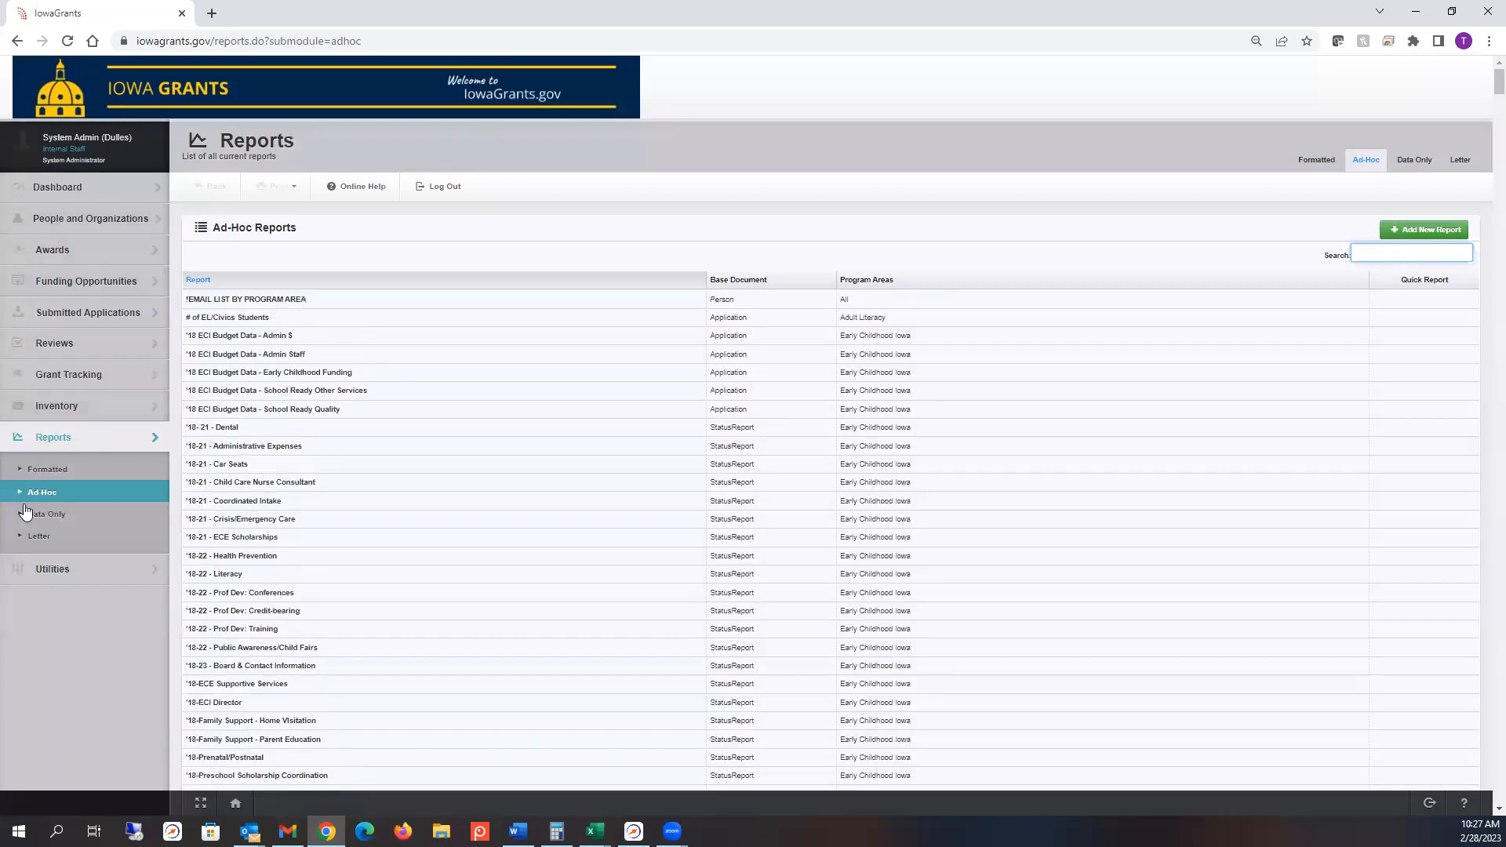
Step: Search the ad-hoc reports list for early childhood and look through the matching reports
left_click(50, 491)
left_click(1420, 247)
type("cdcc")
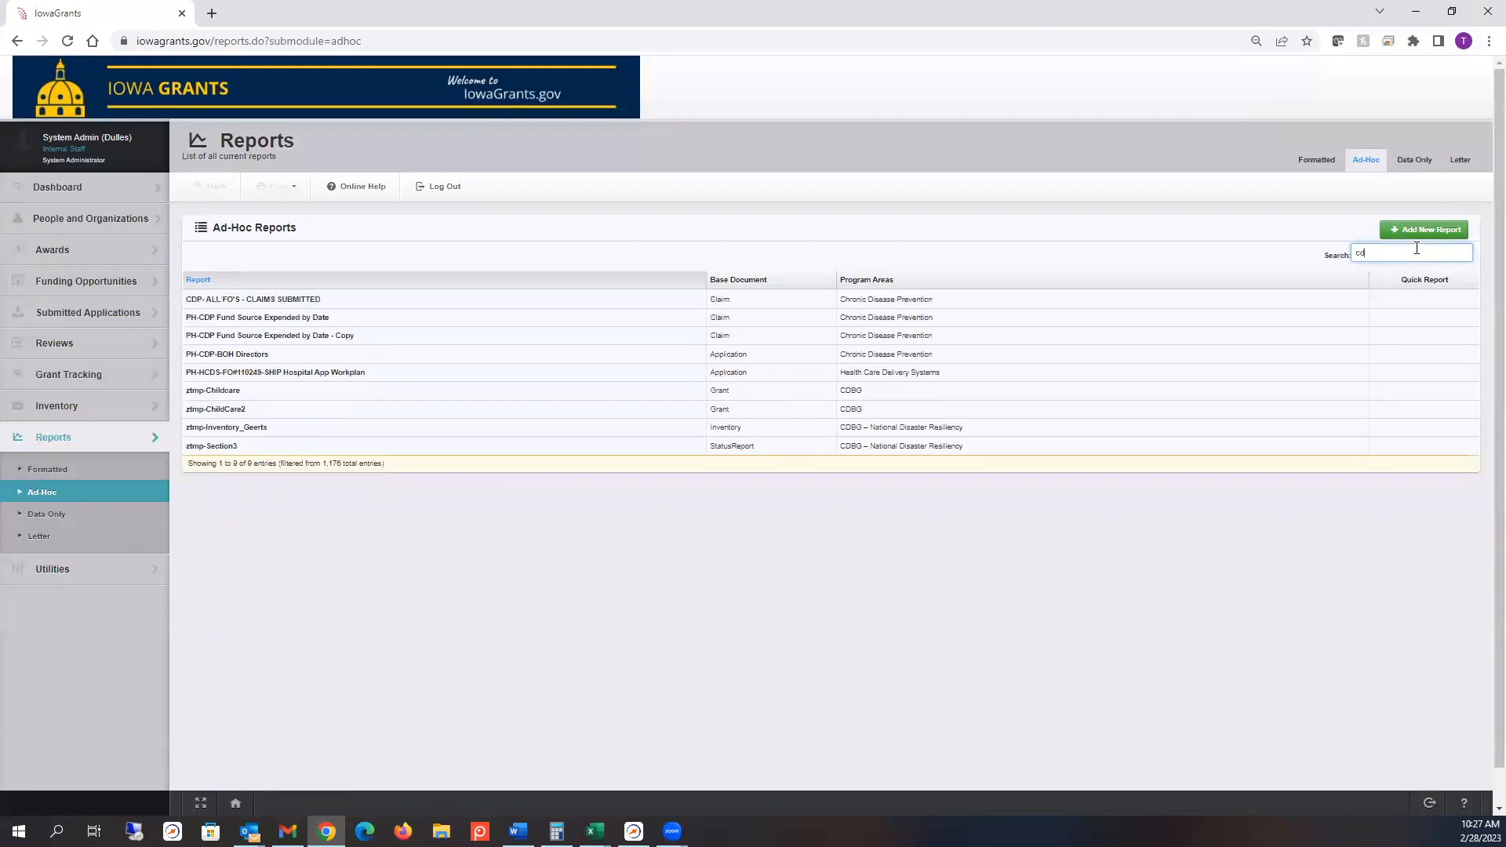
key("BackSpace")
key("BackSpace")
key("BackSpace")
type("early childhood")
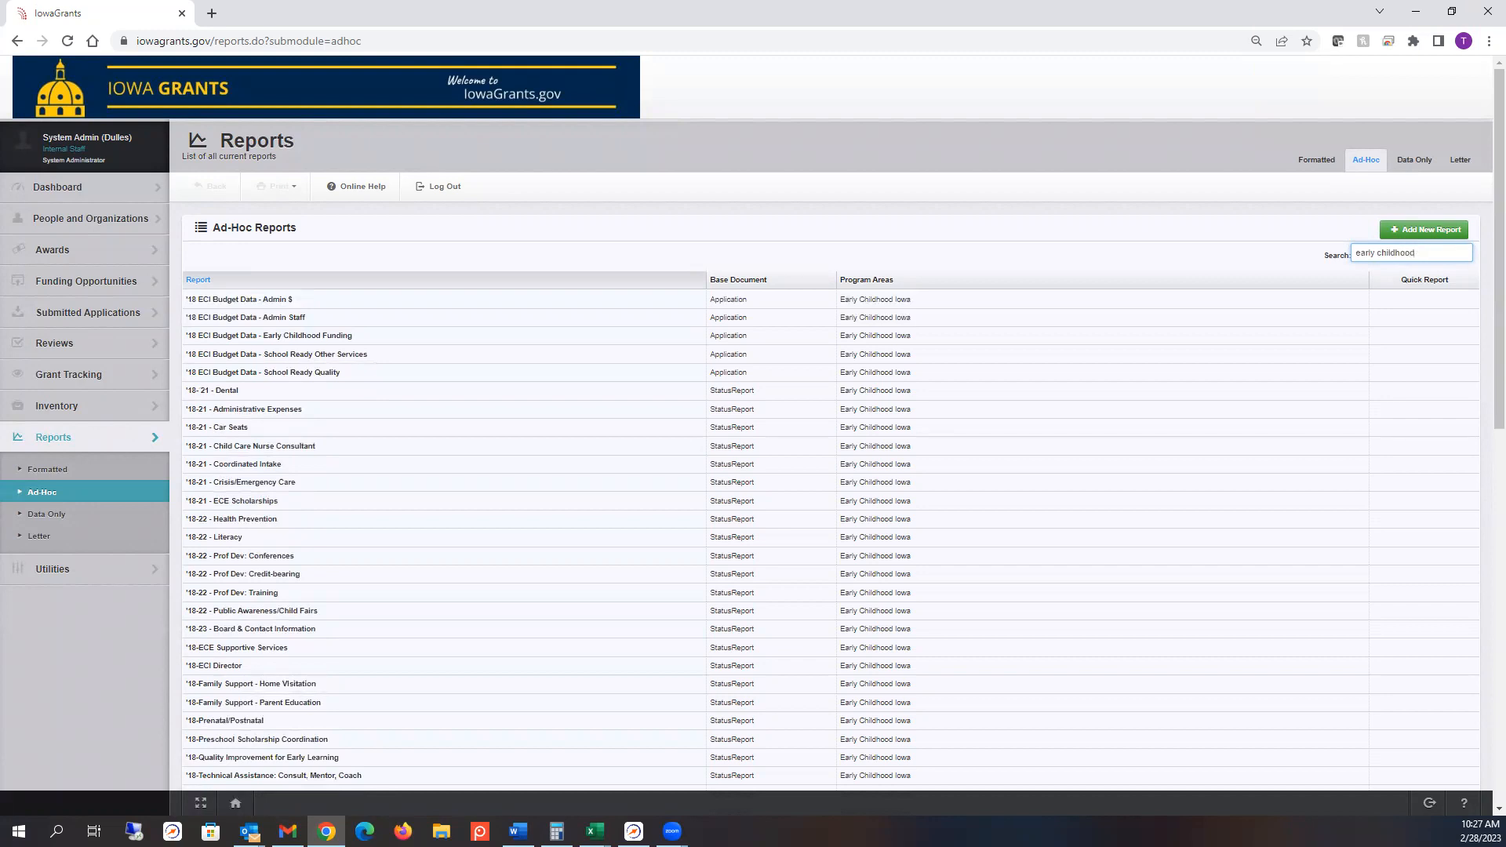
scroll(1237, 510, "down", 6)
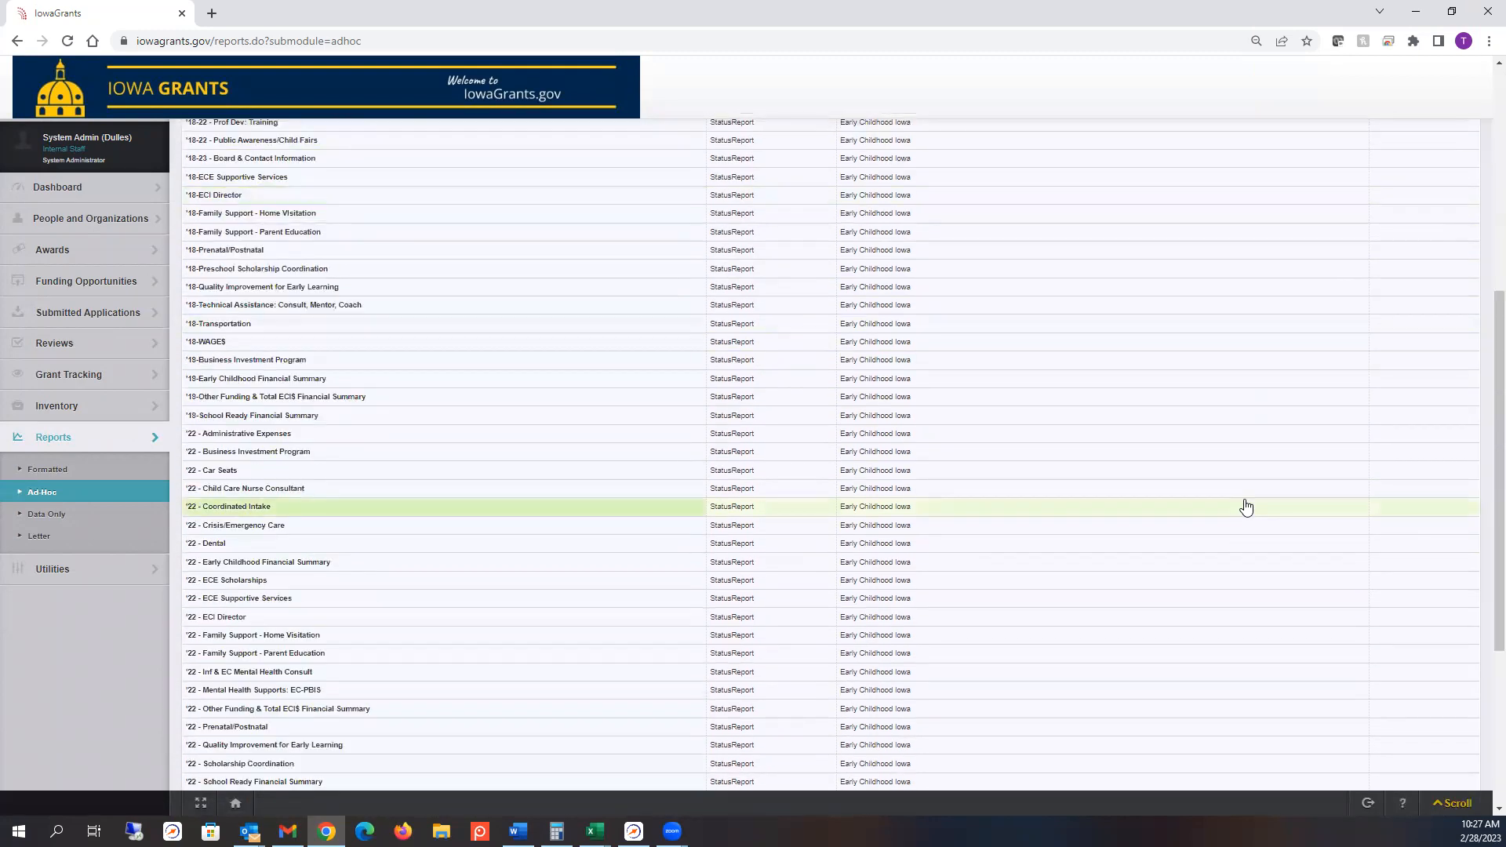
scroll(1247, 507, "down", 4)
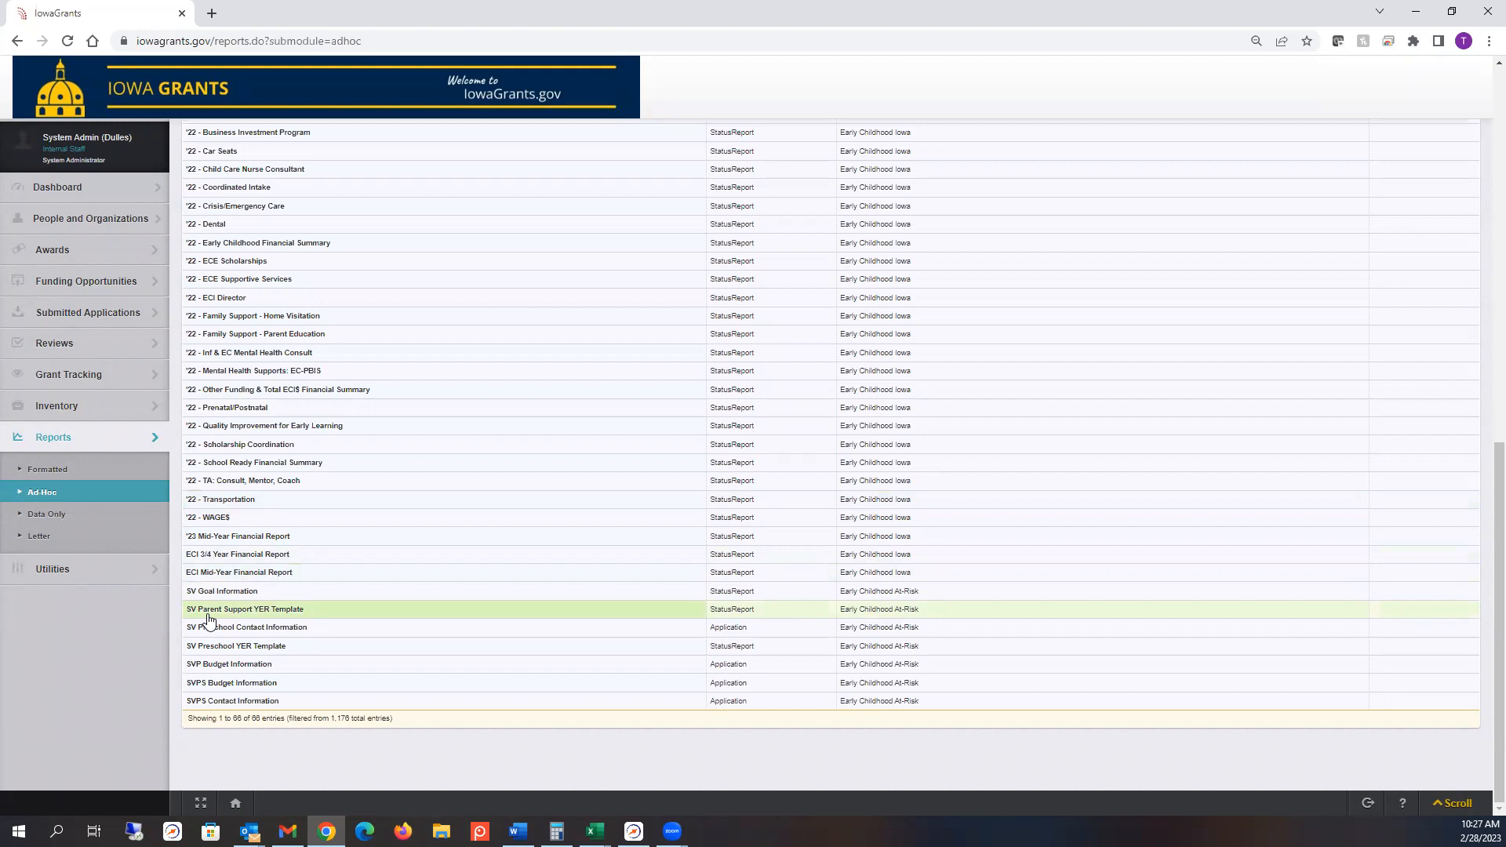
Step: Open the SV Preschool YER Template report, review its setup information and save it to reach the report filter
left_click(234, 647)
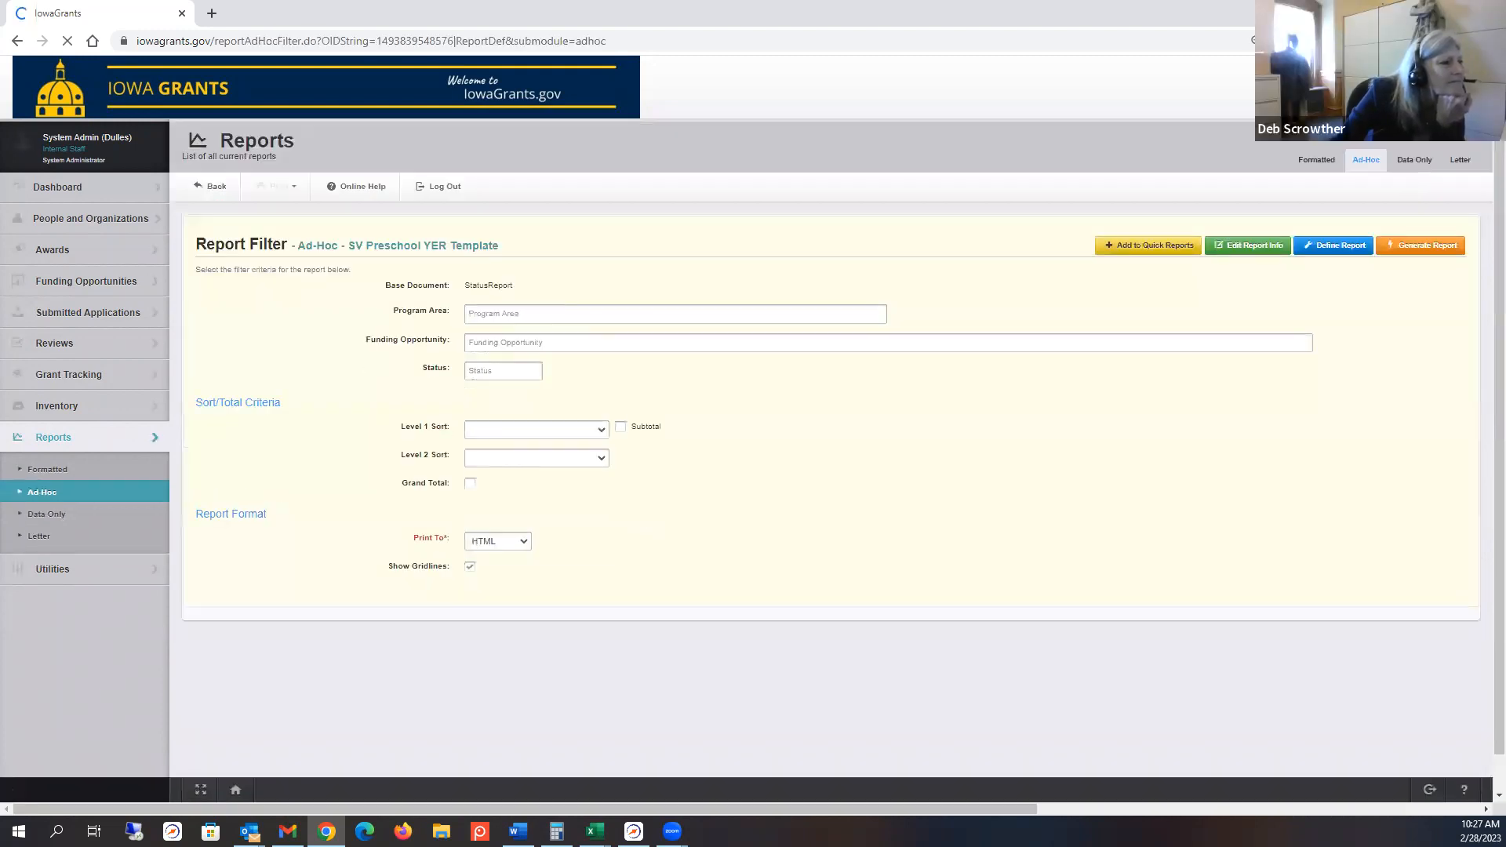
left_click(1261, 244)
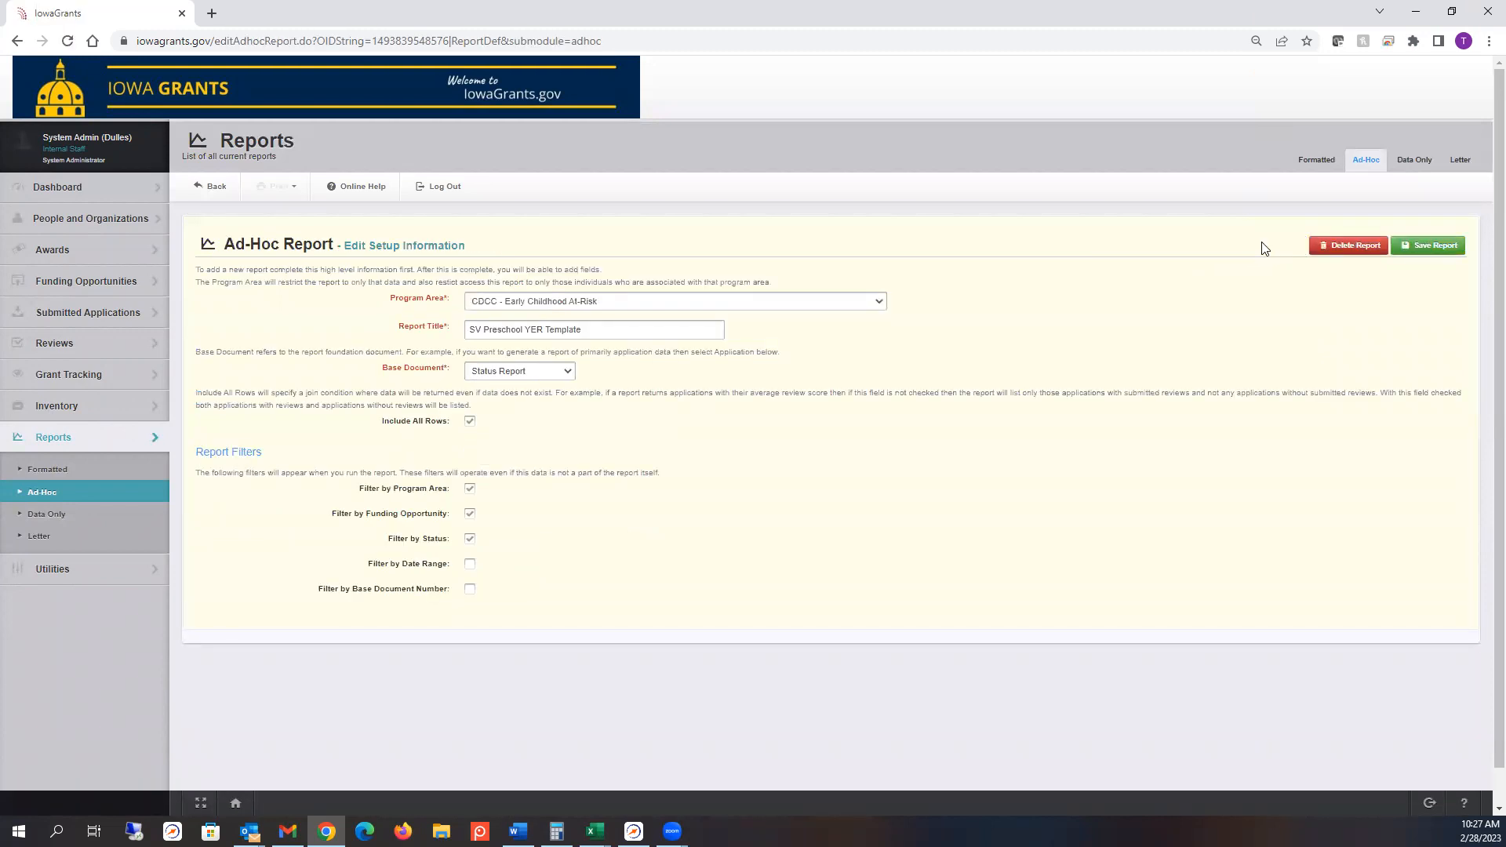
left_click(1442, 246)
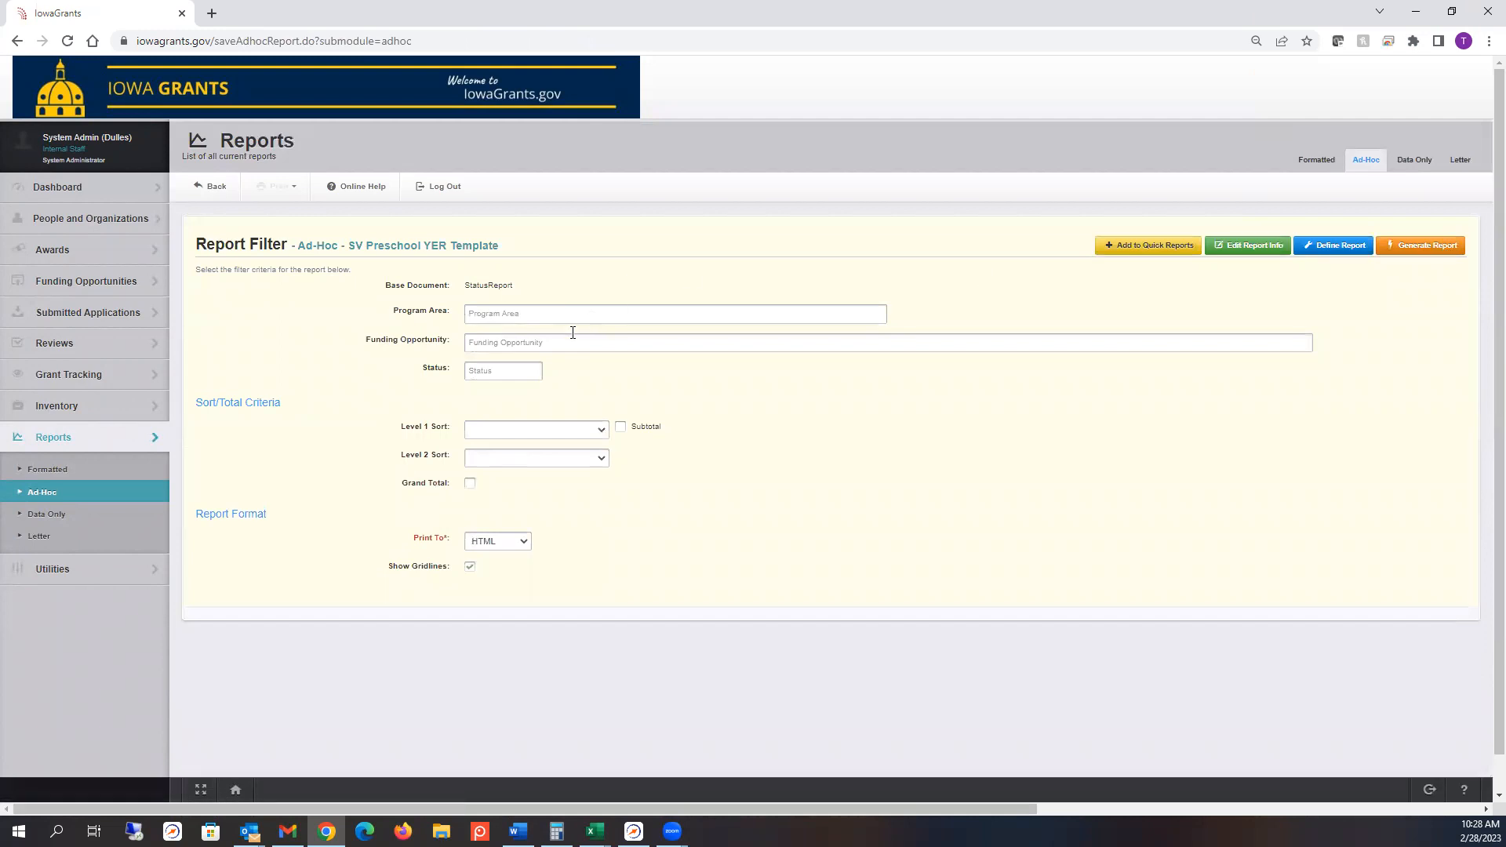
Step: Try searching the report filter's funding opportunities for fy22, and clear the entry
left_click(548, 346)
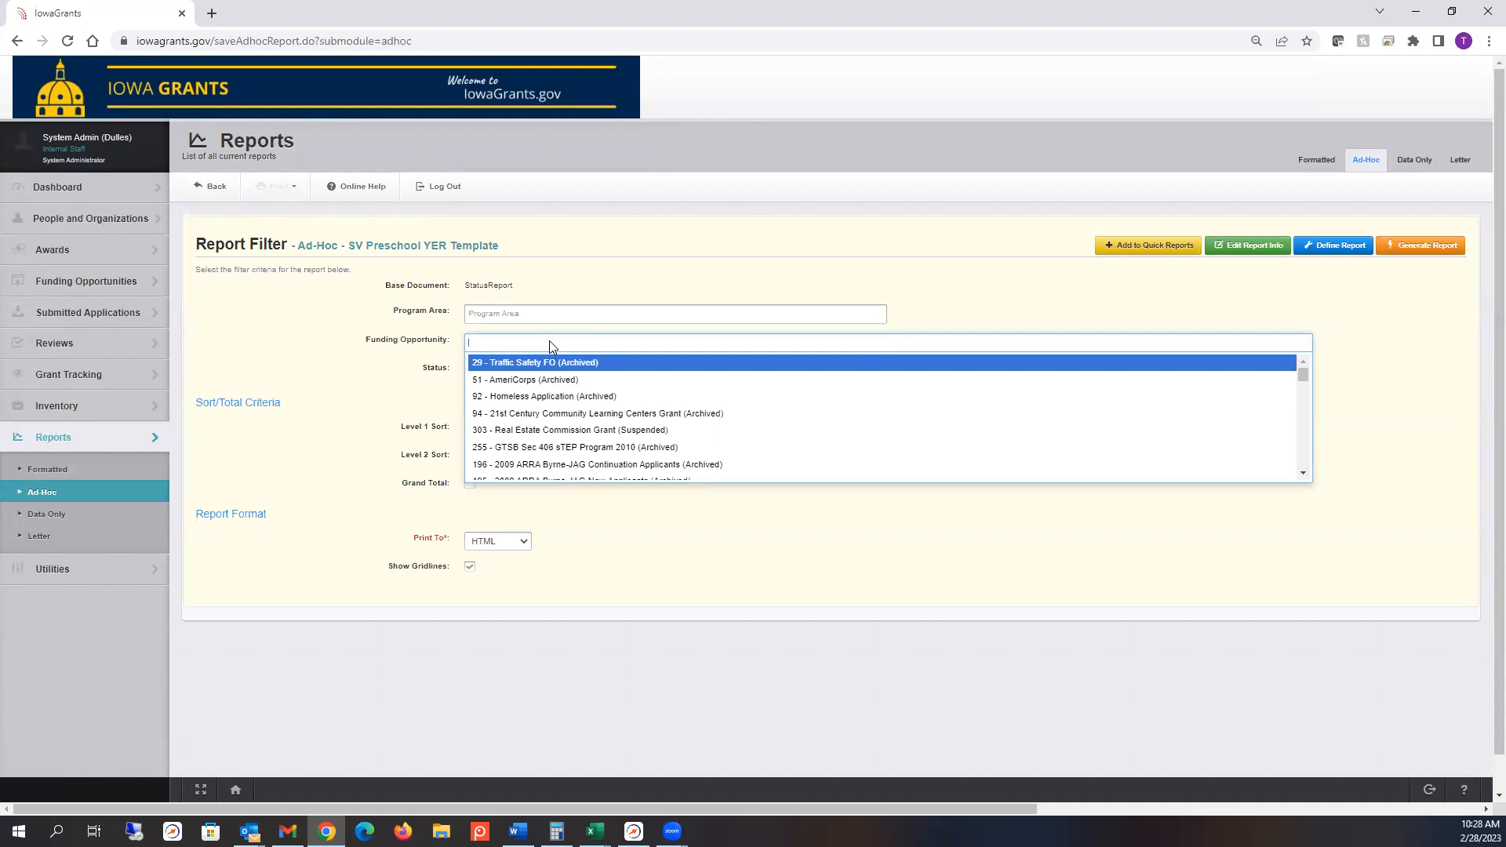
type("fy22")
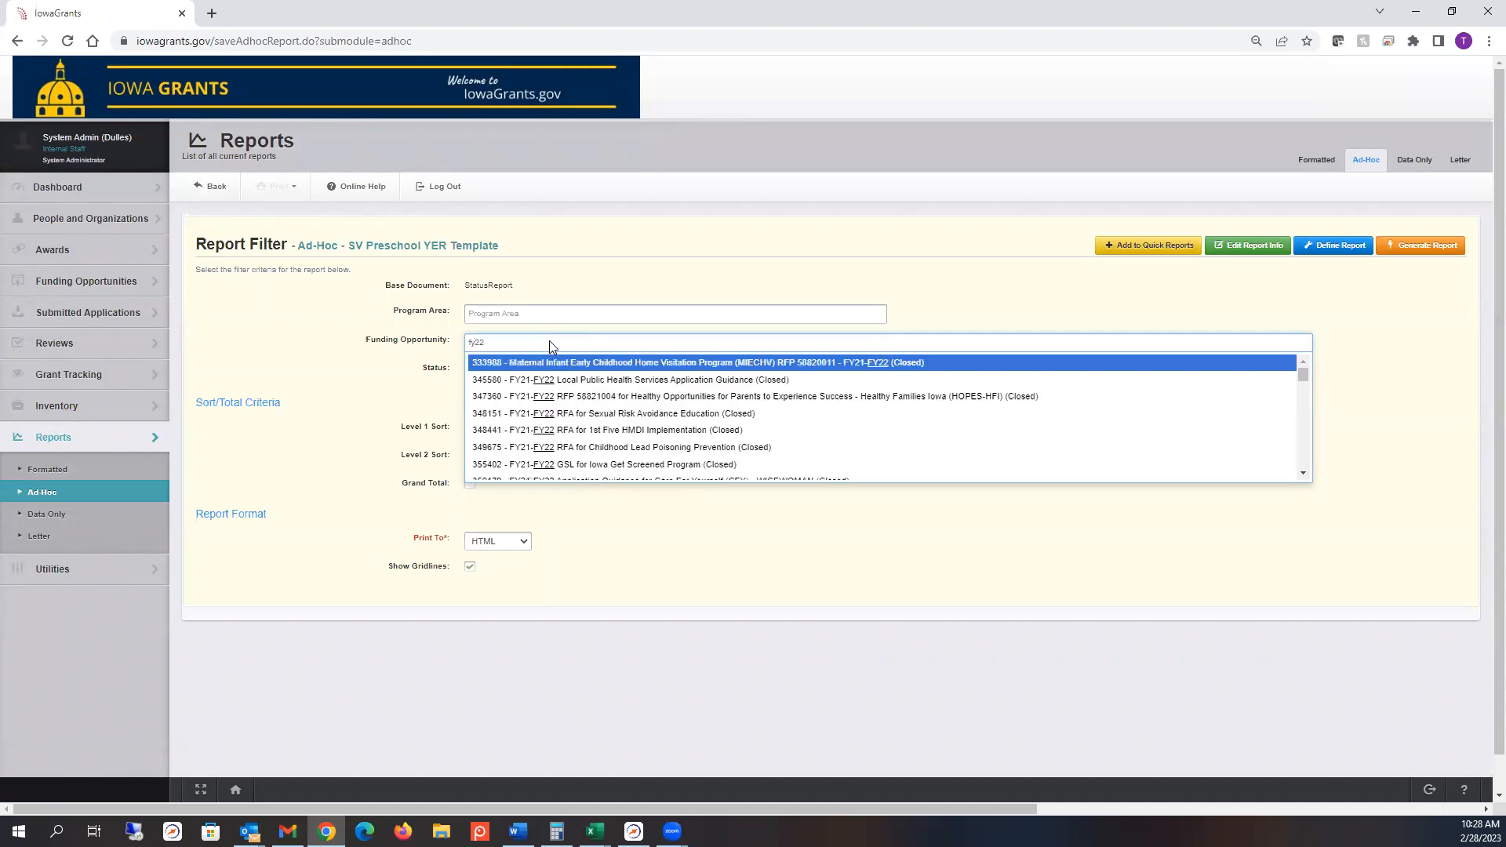
key("BackSpace")
key("BackSpace")
key("BackSpace")
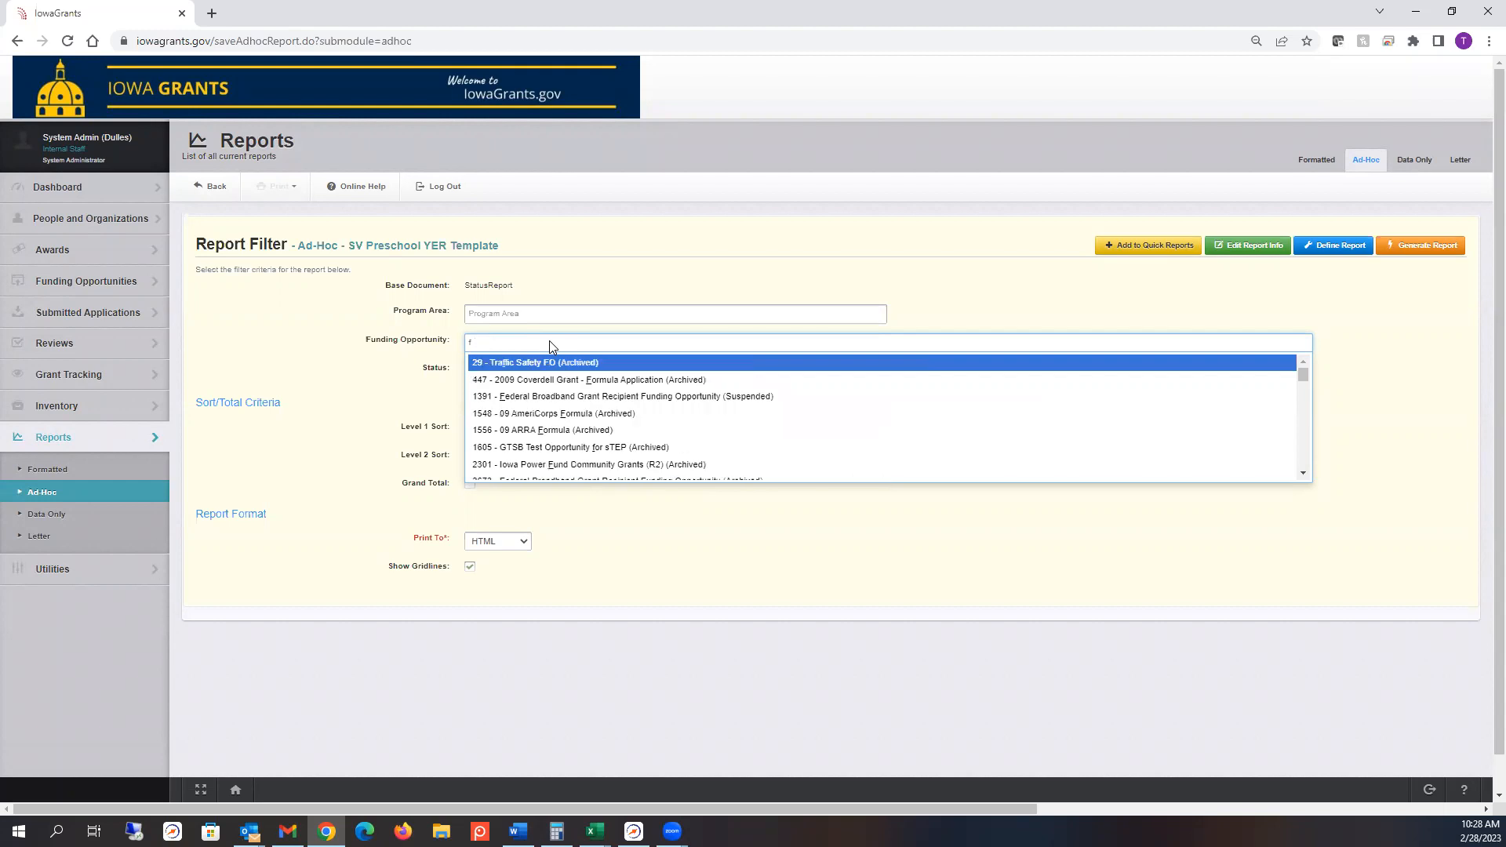
key("BackSpace")
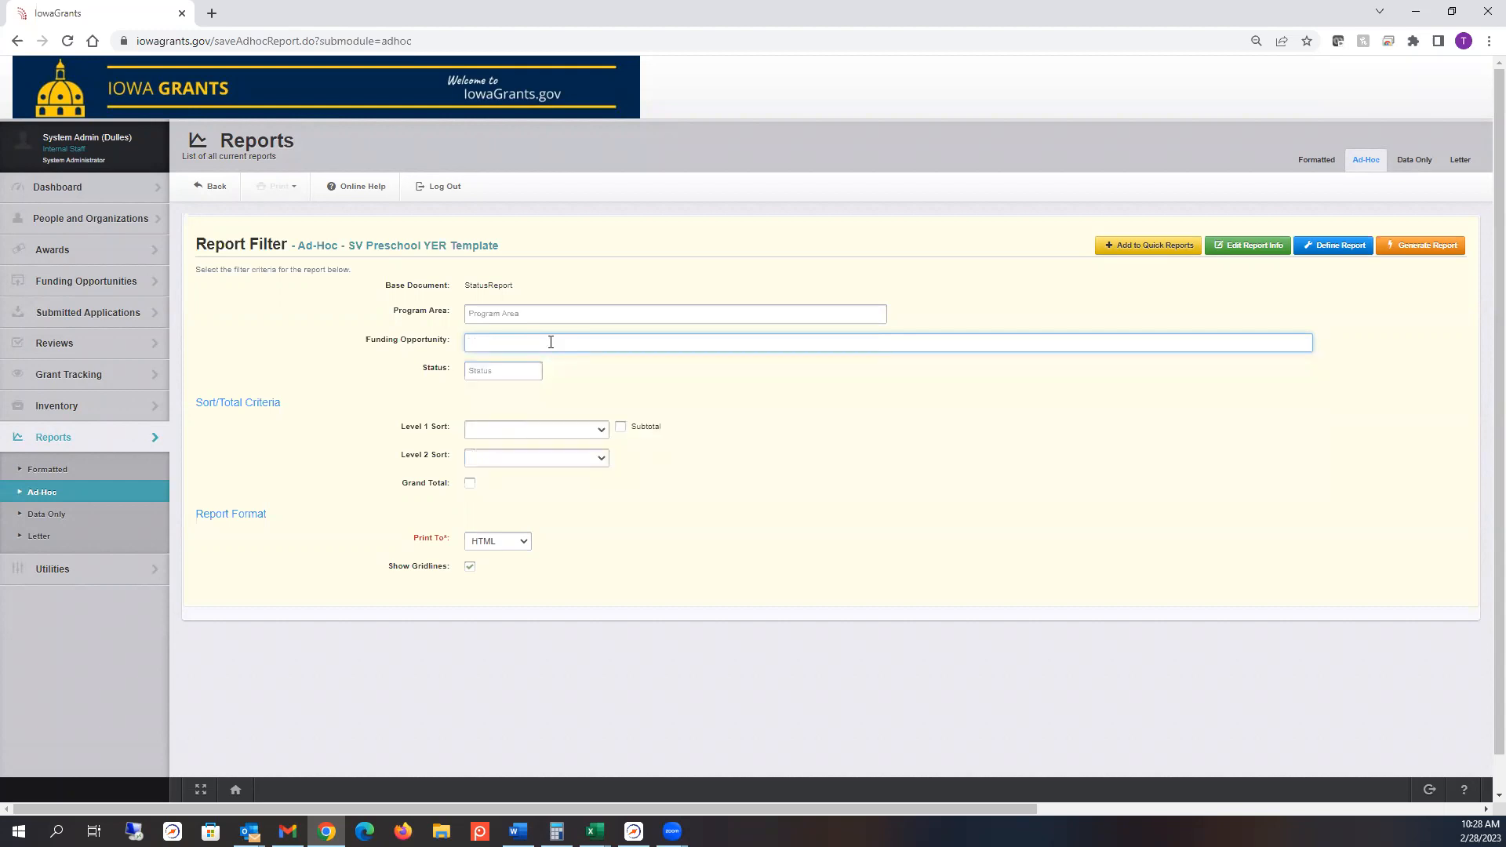
Step: Try filtering the report by the program area CDCC - Early Childhood At-Risk
left_click(684, 312)
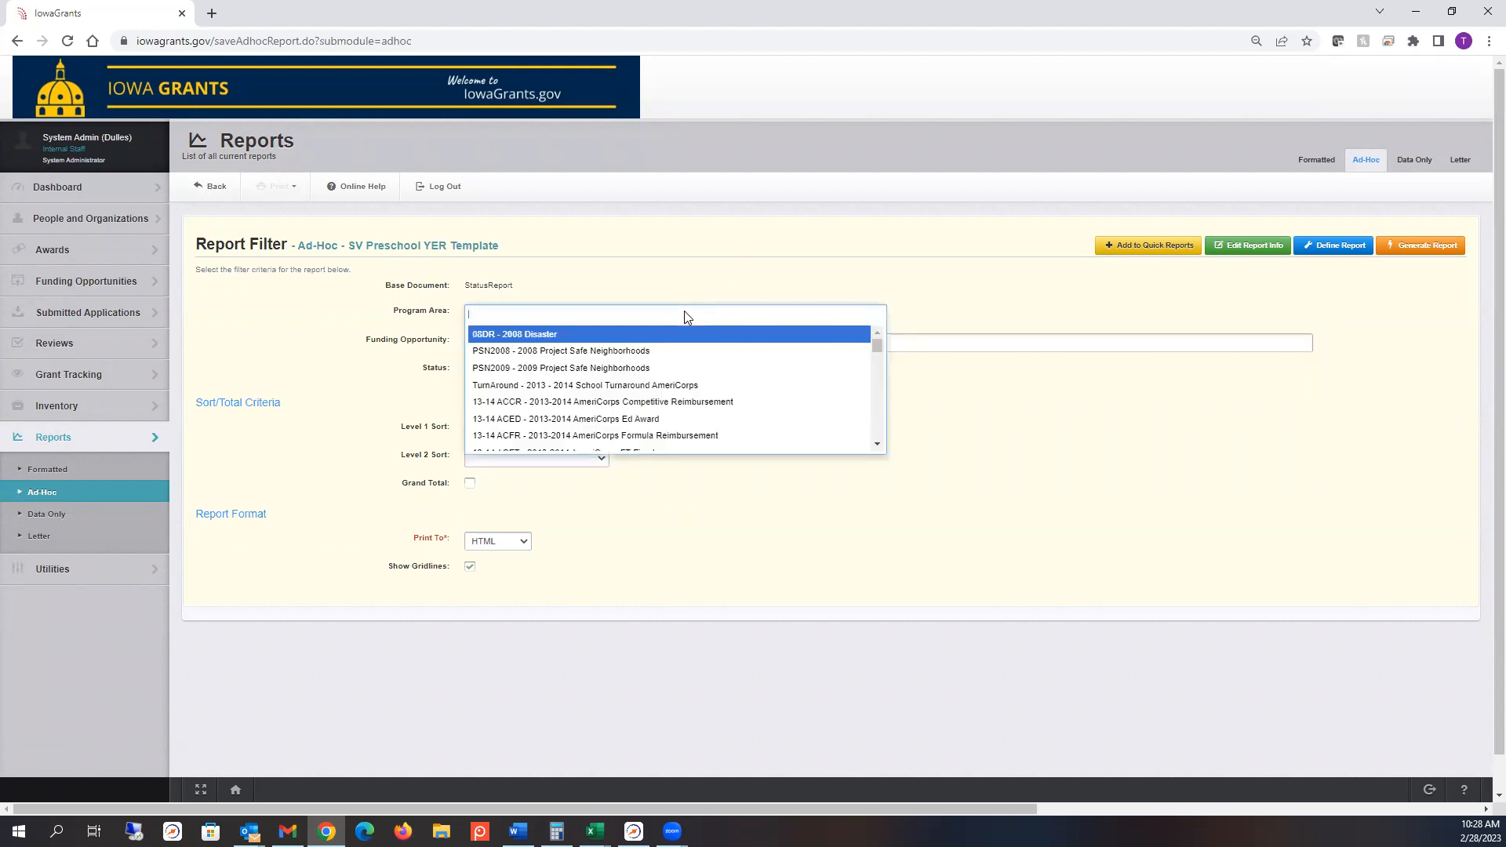
type("cdcc")
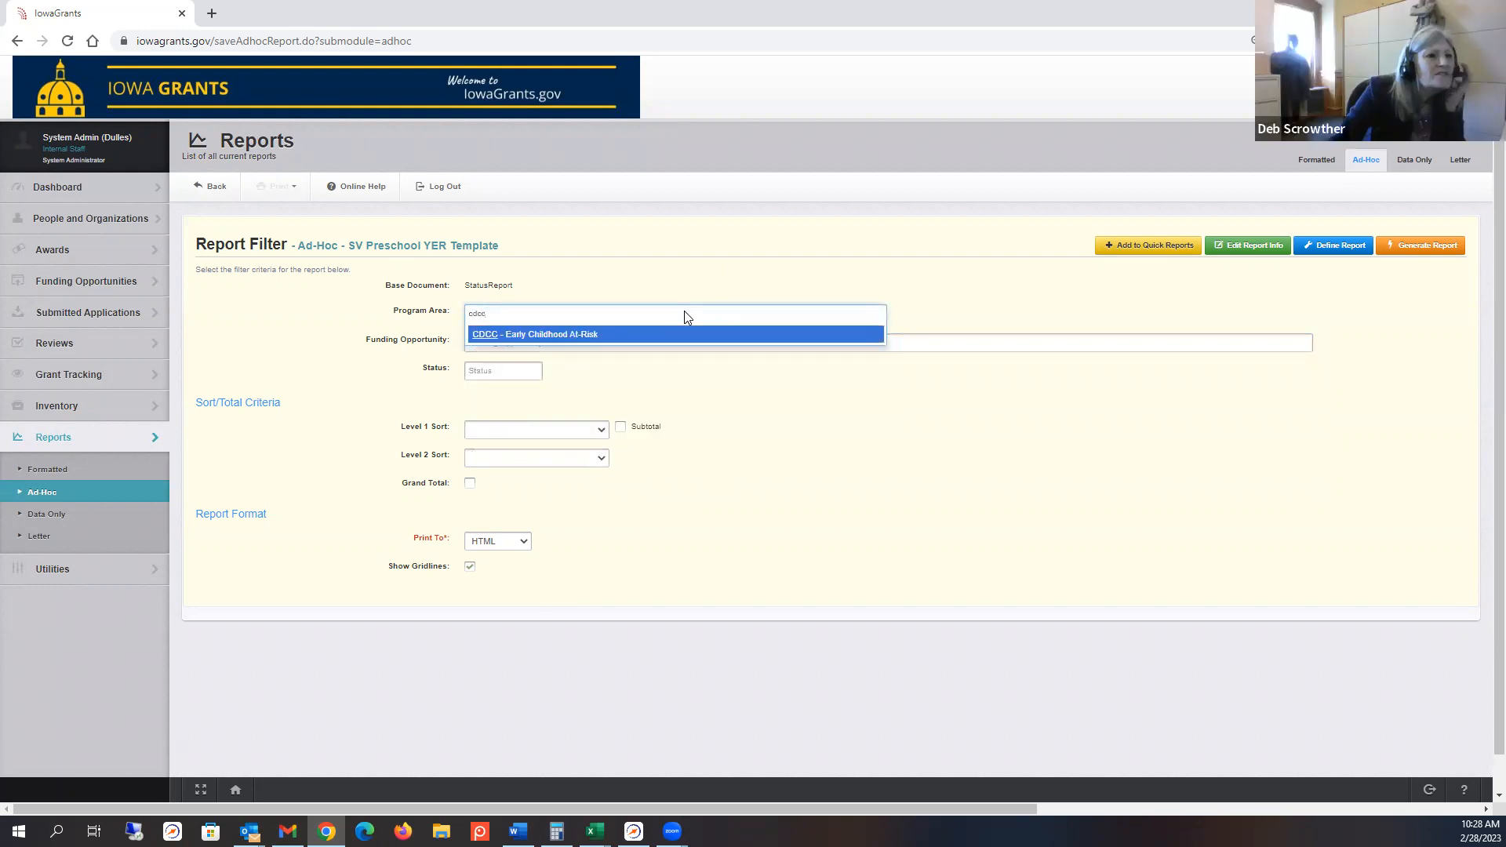
key("Return")
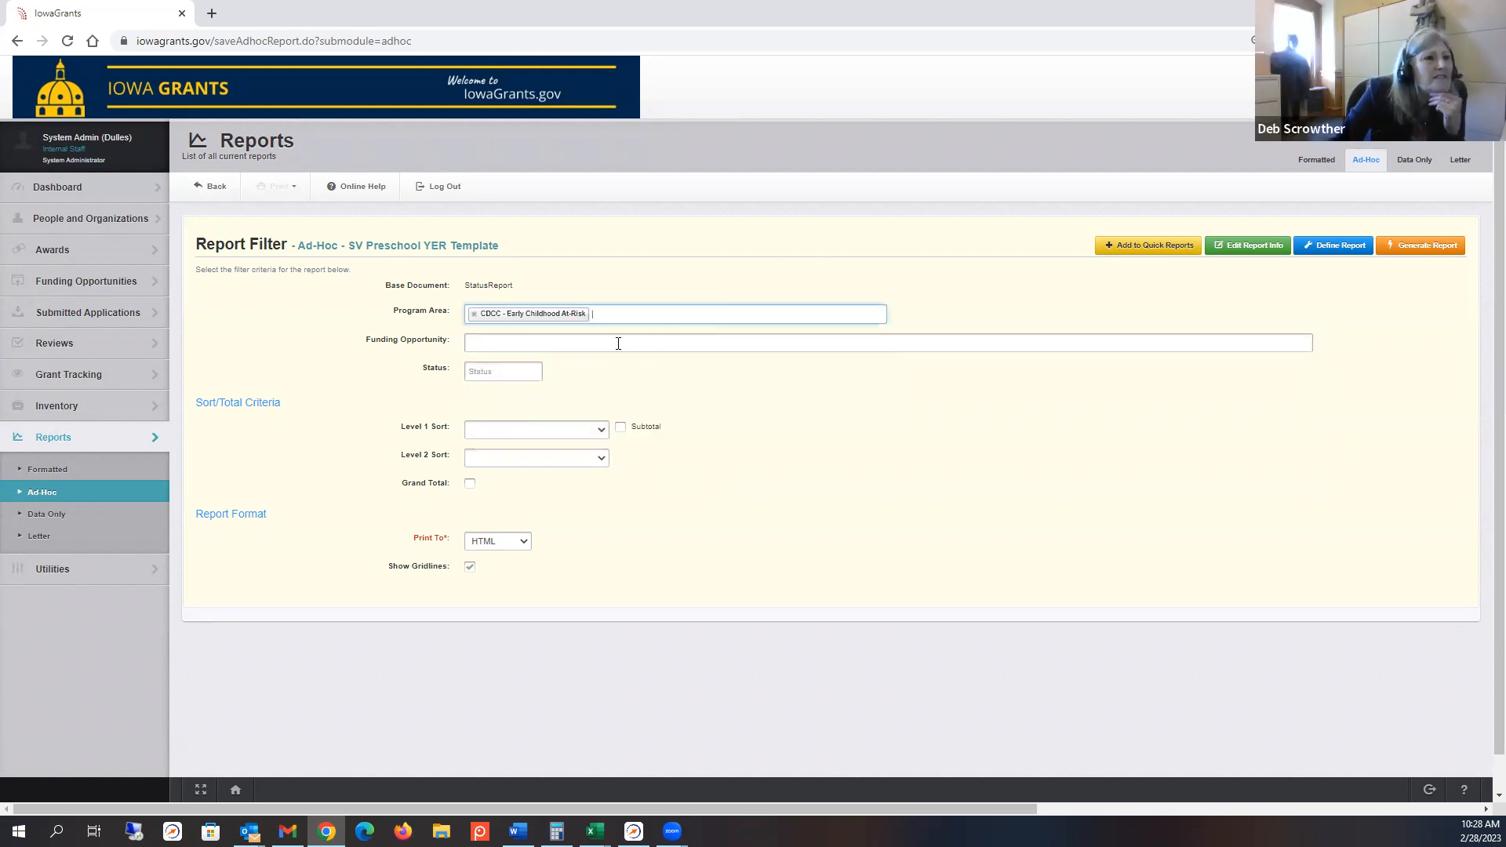
left_click(618, 344)
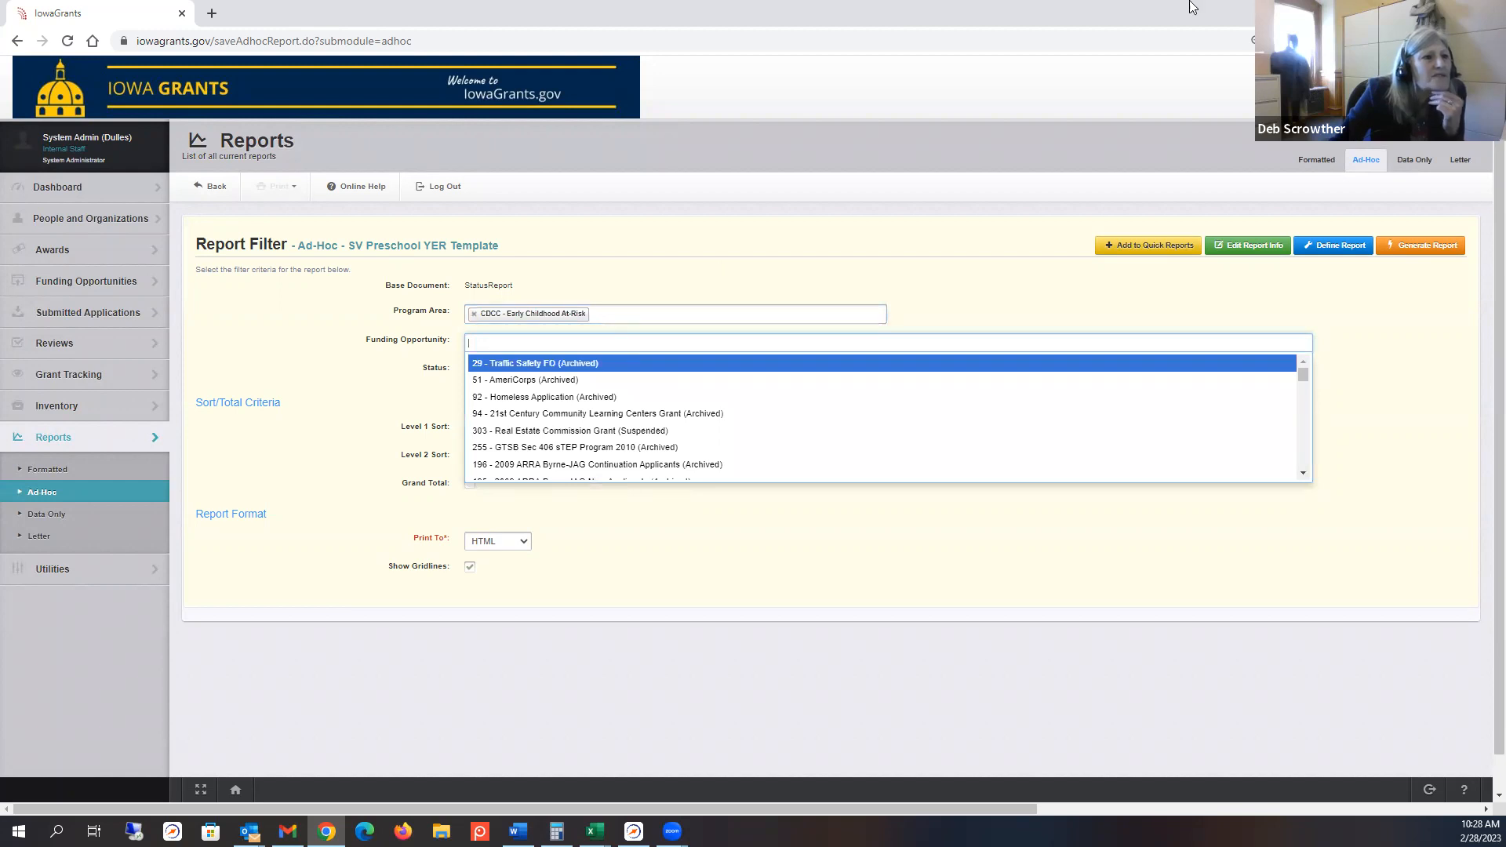
Step: Reopen the report's setup information, review the Include All Rows option, and save the report to return to its filter
left_click(1251, 251)
left_click(1251, 251)
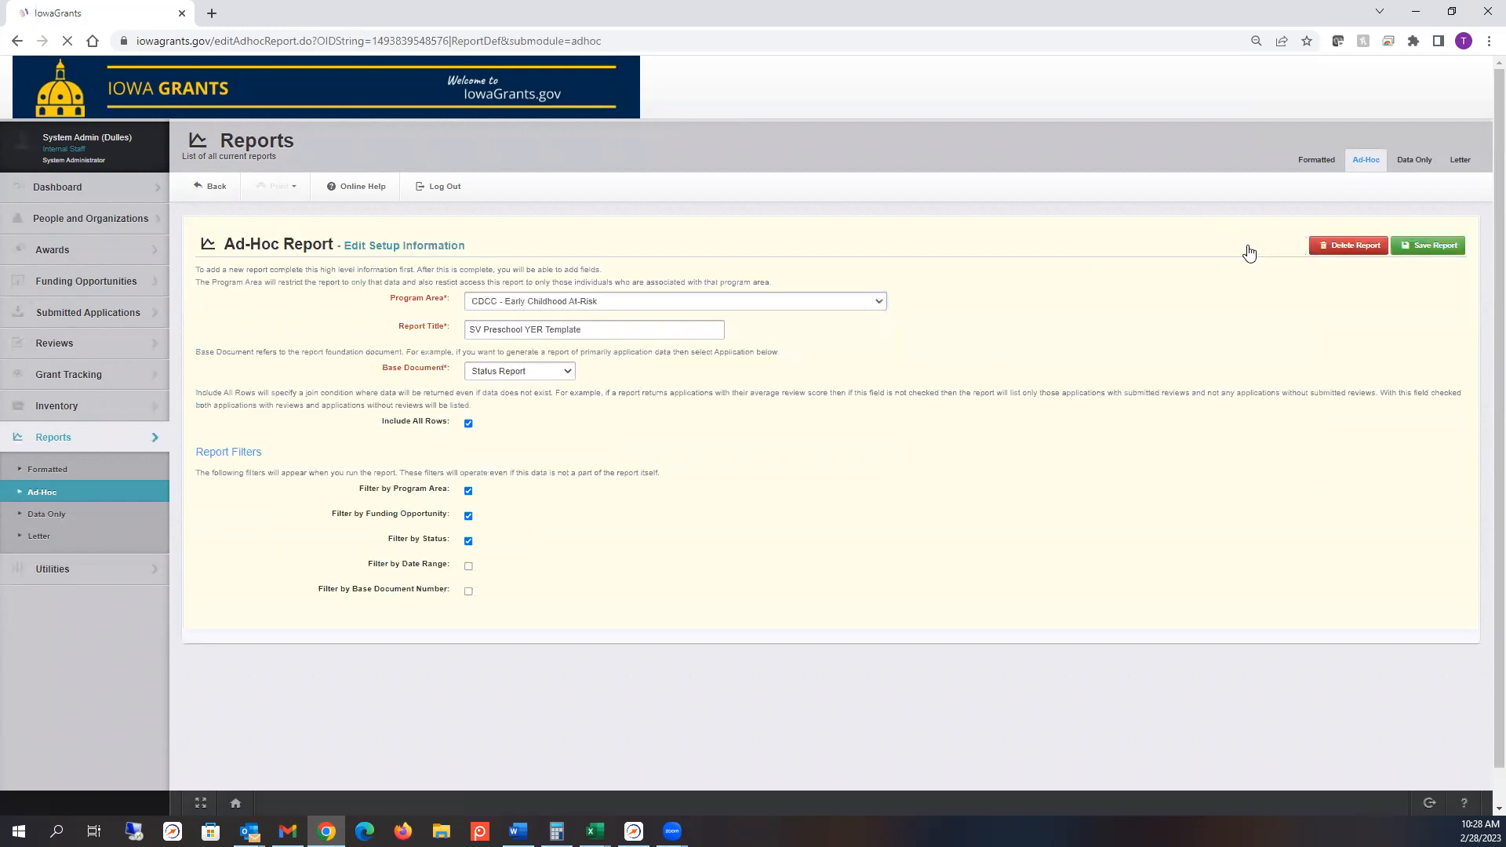
left_click_drag(371, 426, 590, 438)
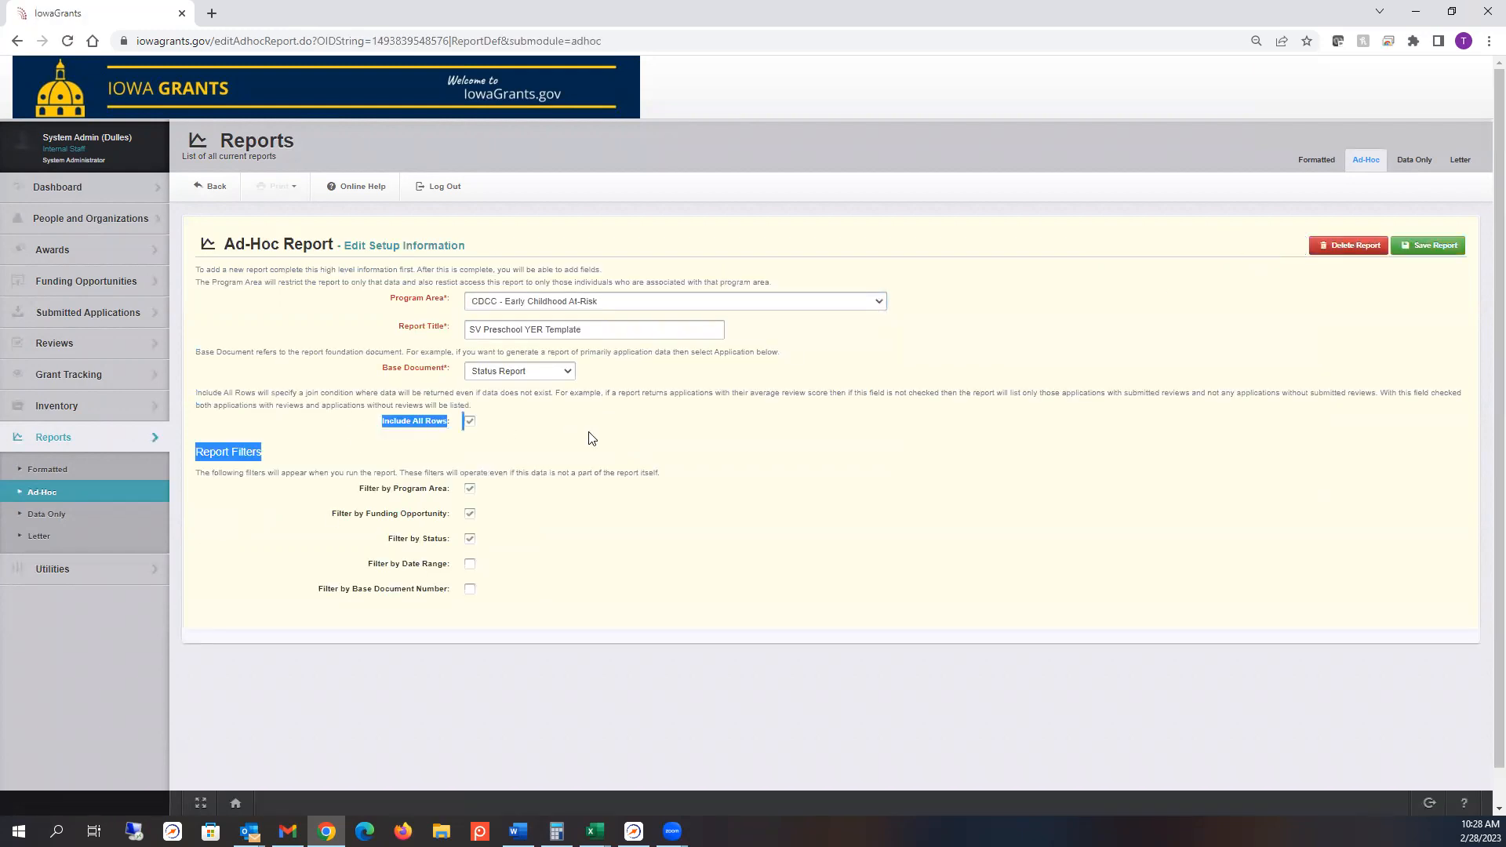
left_click(544, 422)
left_click_drag(511, 424, 373, 431)
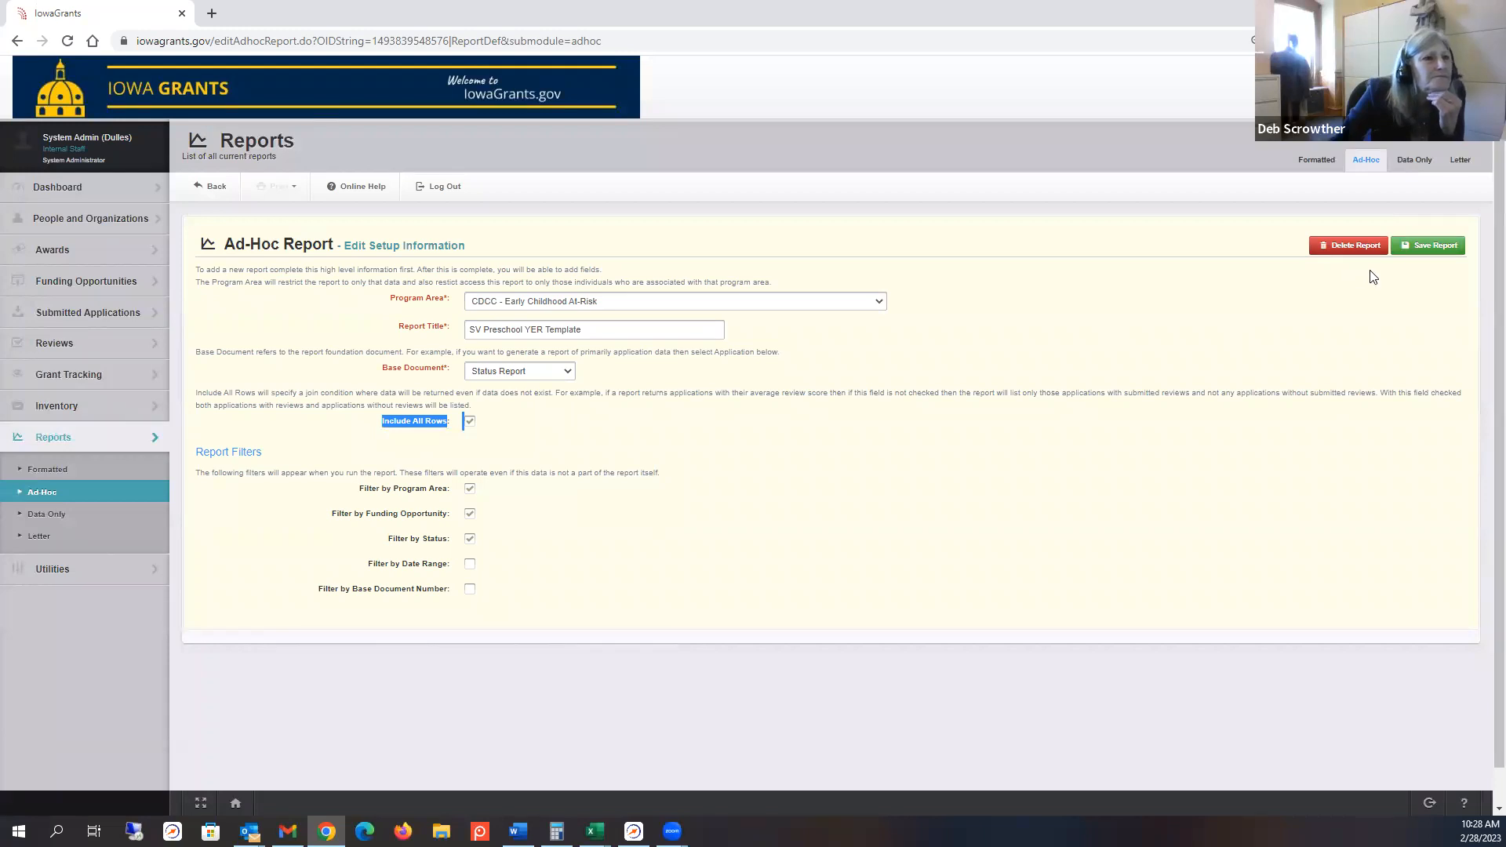
left_click(1427, 246)
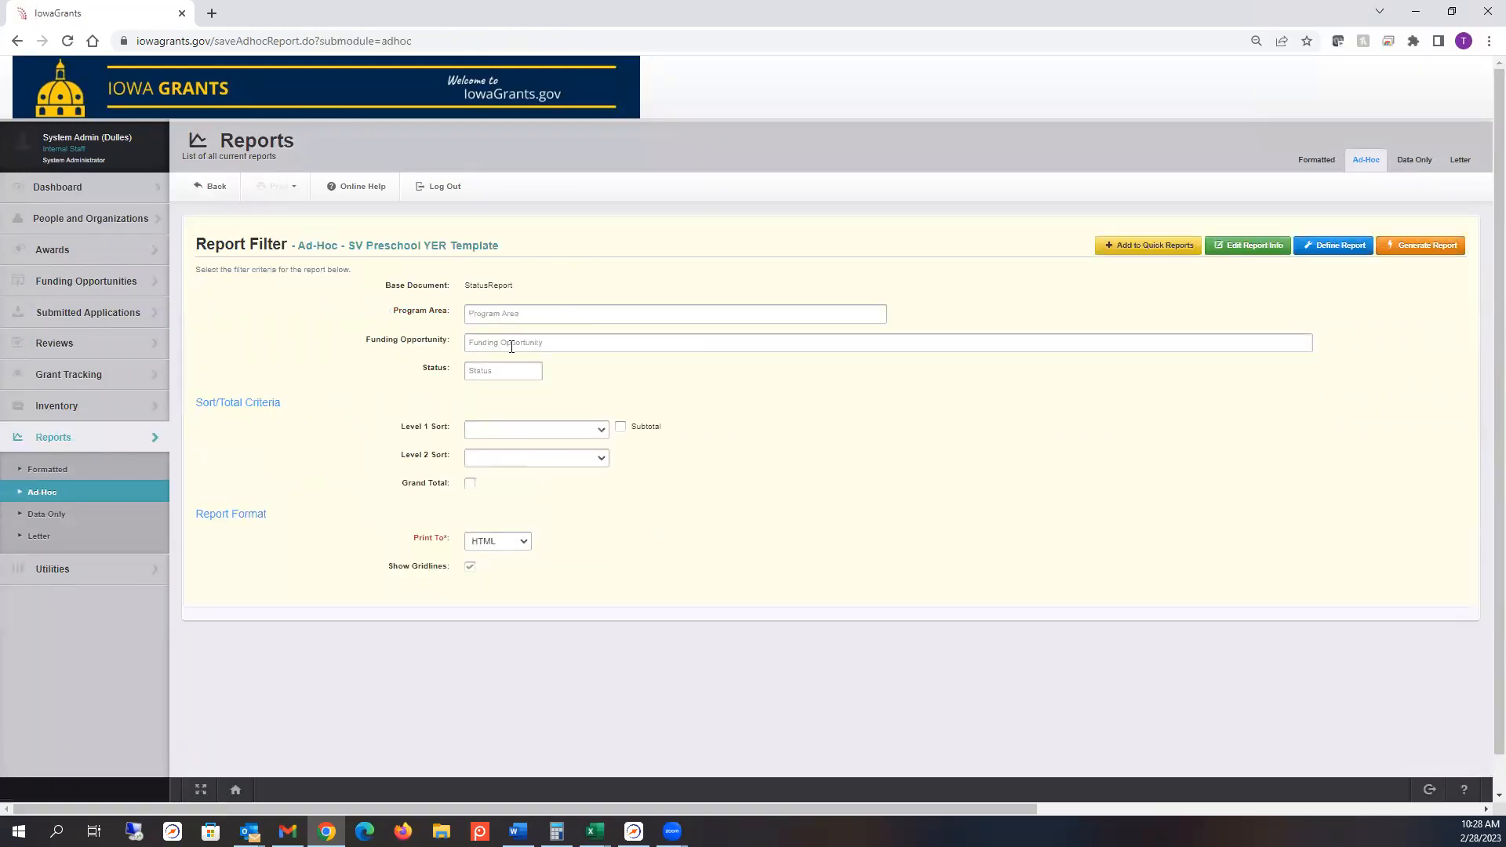
Step: Filter the report by funding opportunity 405359 - FY22 Shared Visions Preschool Renewal Application and program area CDCC - Early Childhood At-Risk
left_click(509, 343)
type("40")
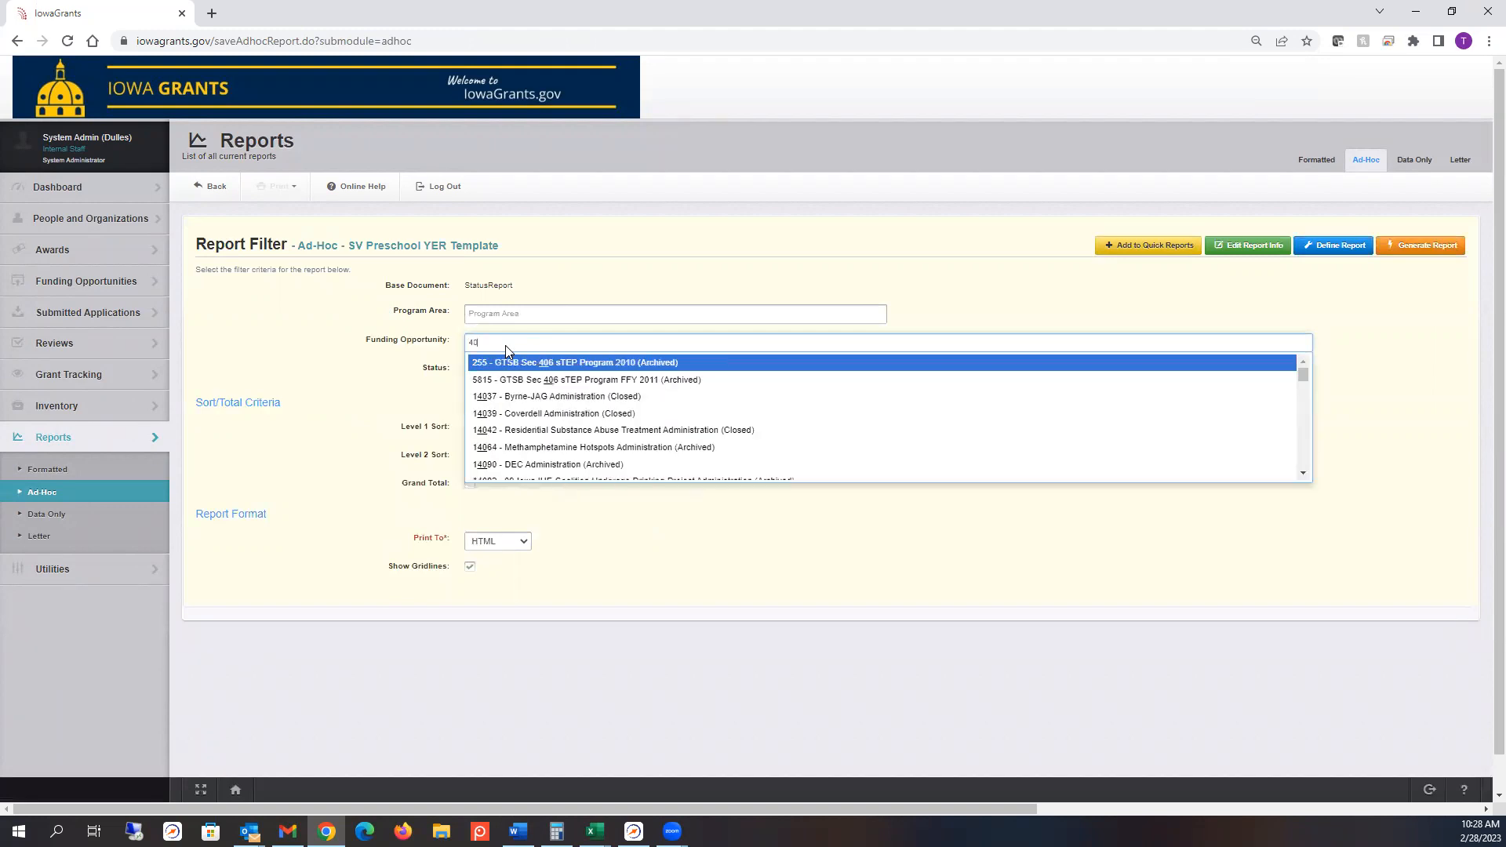
type("535")
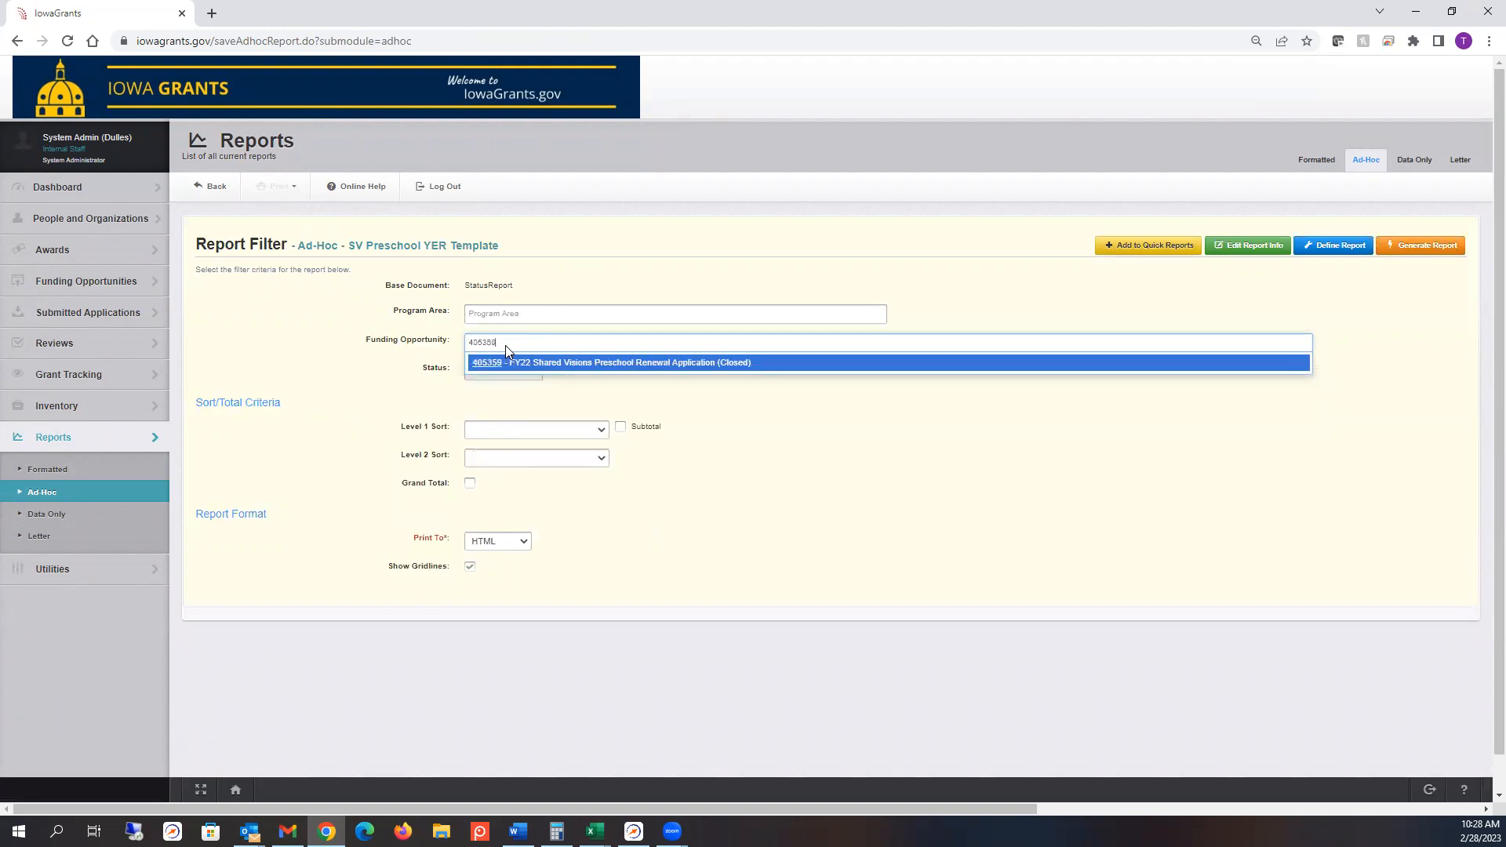
key("Return")
left_click(495, 316)
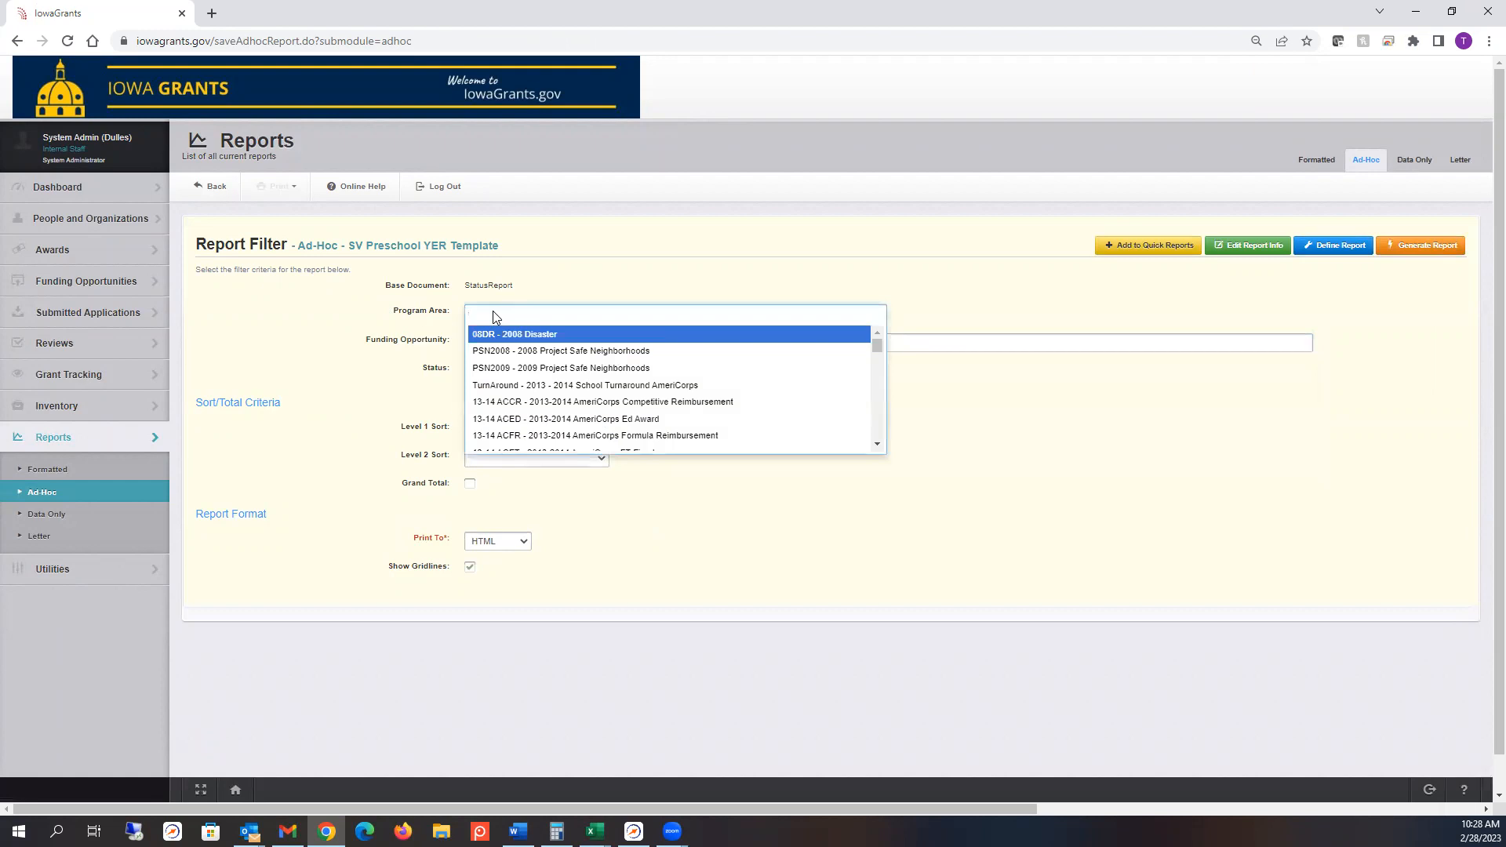
type("cdcc")
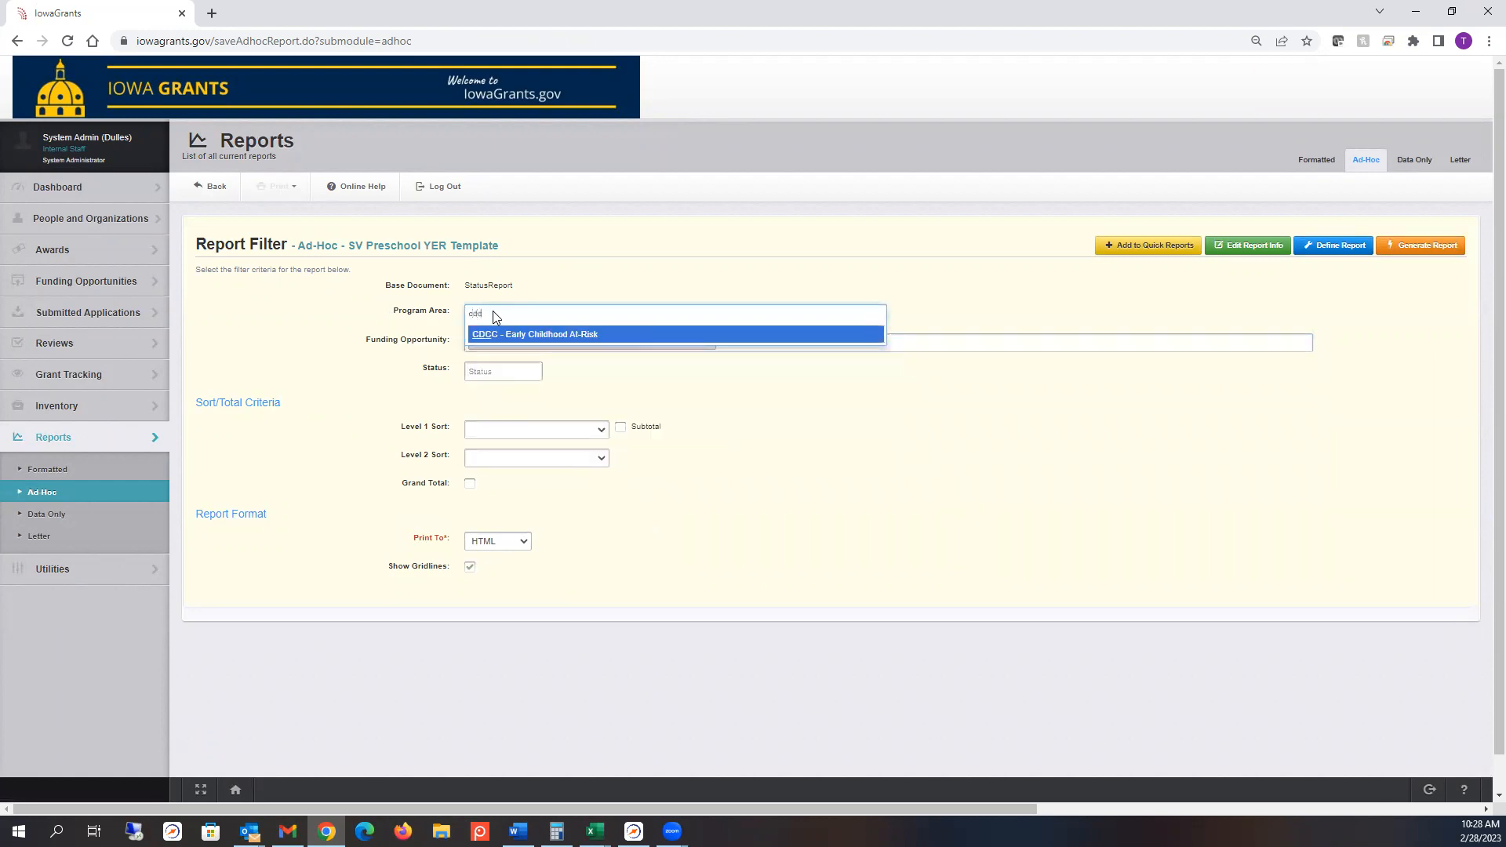
left_click(566, 334)
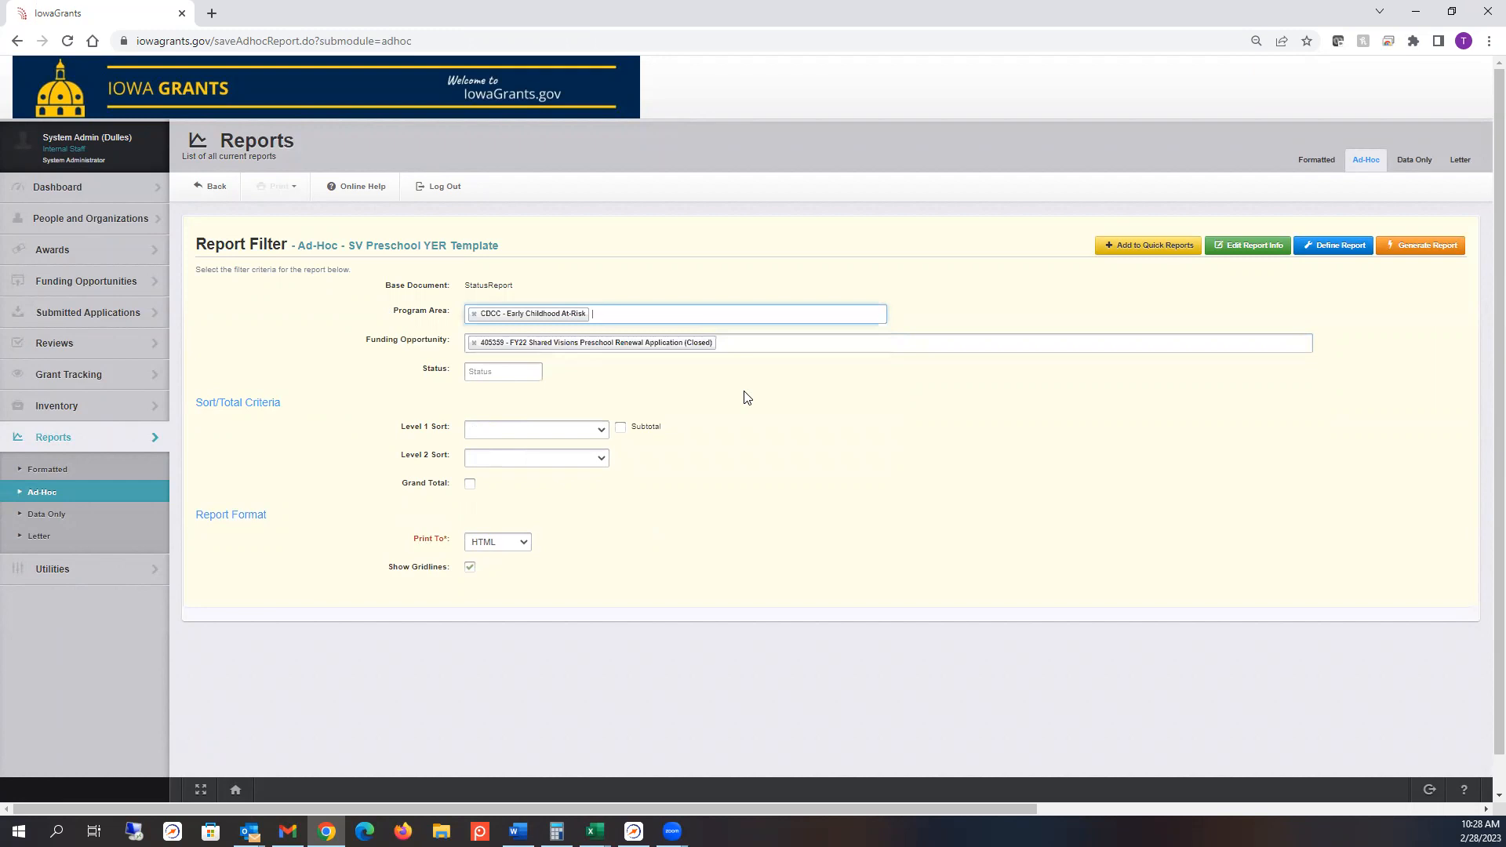
Step: Limit the report to the Approved status, generate it and look through its rows
left_click(482, 374)
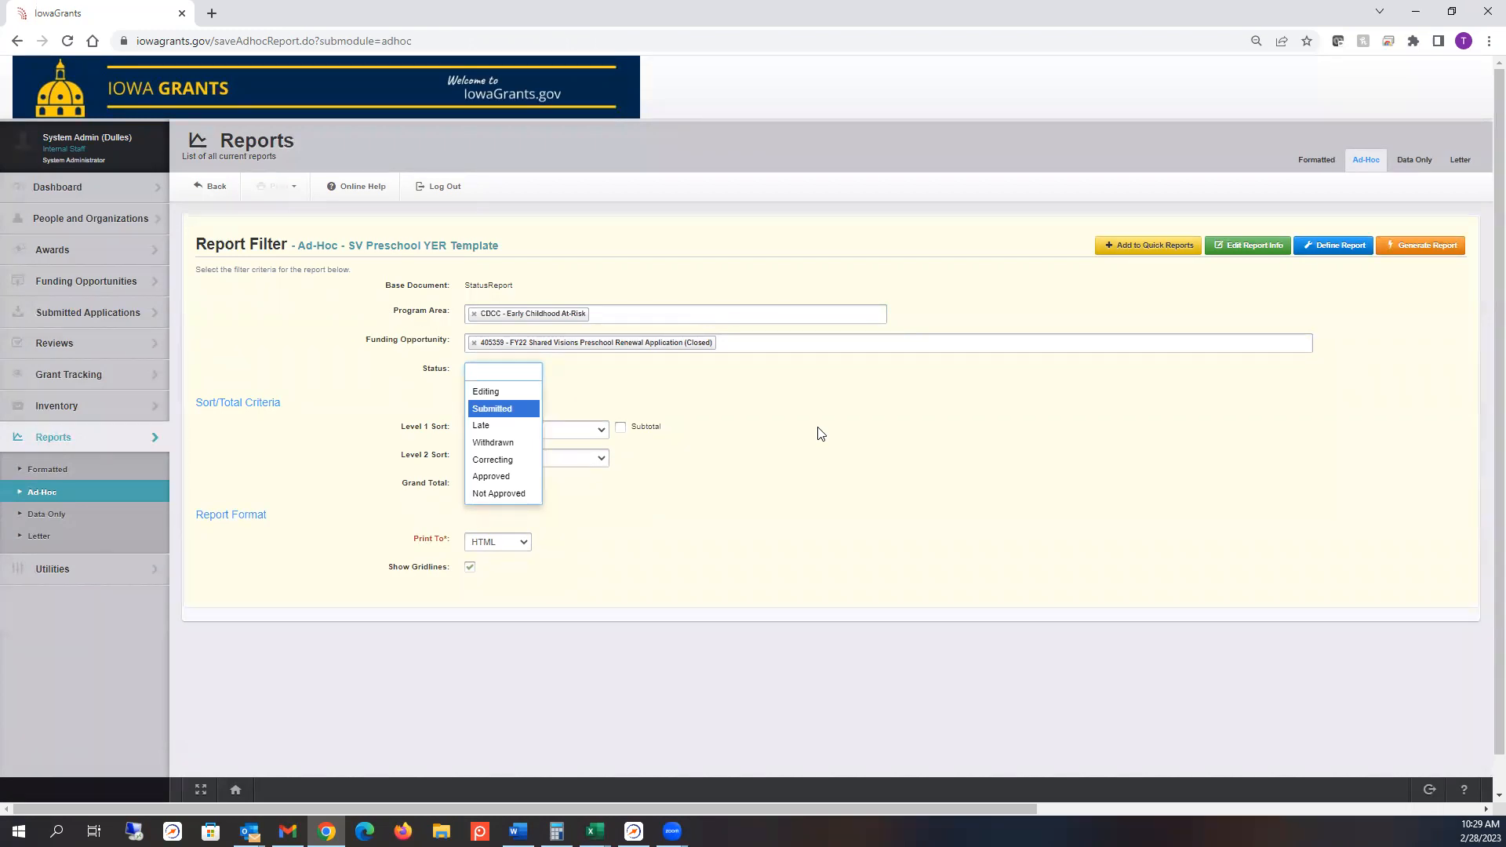
left_click(506, 476)
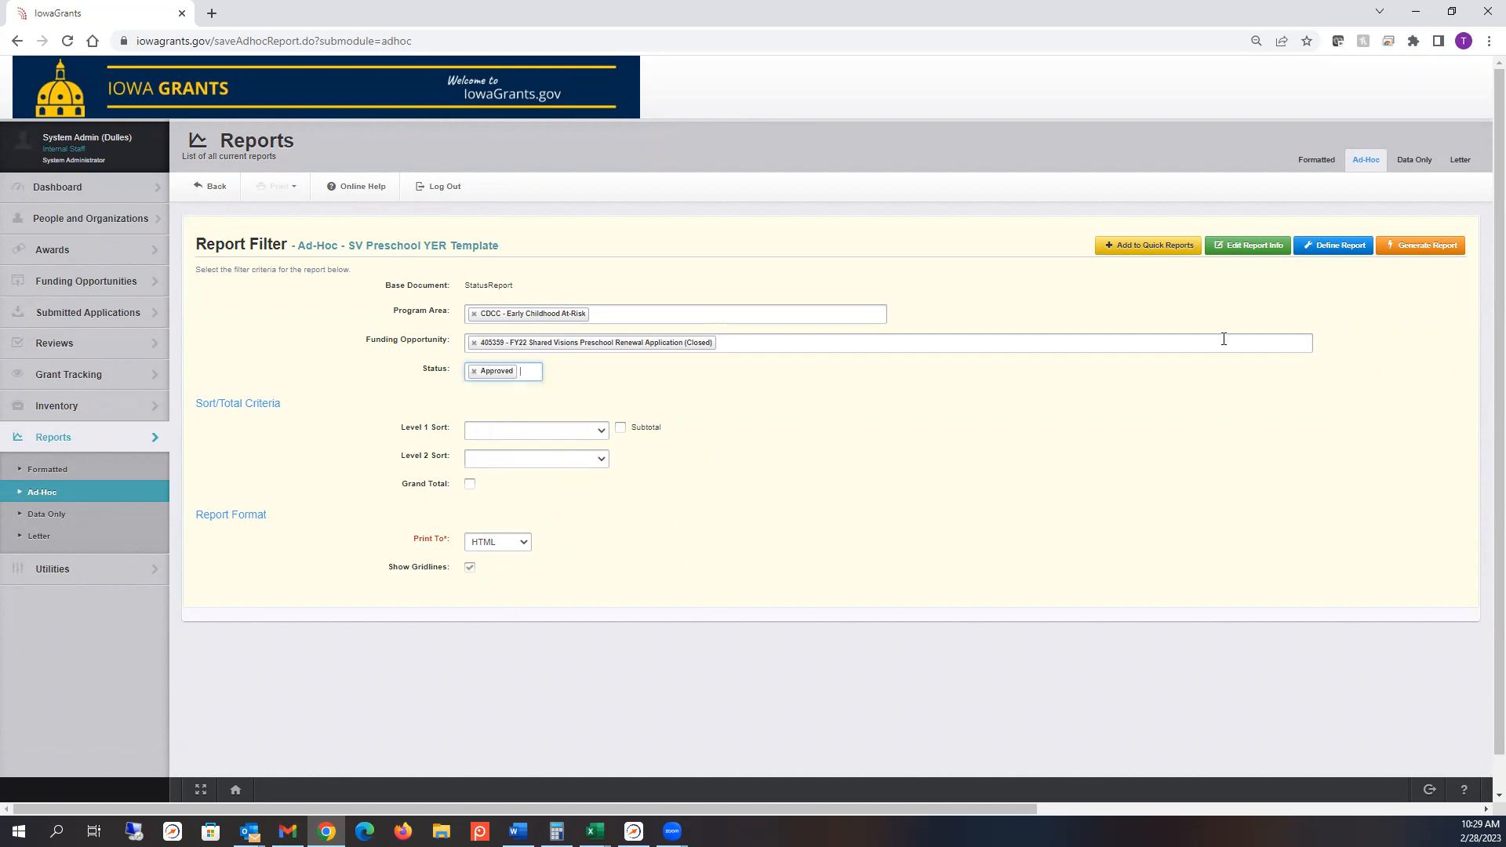
left_click(1412, 245)
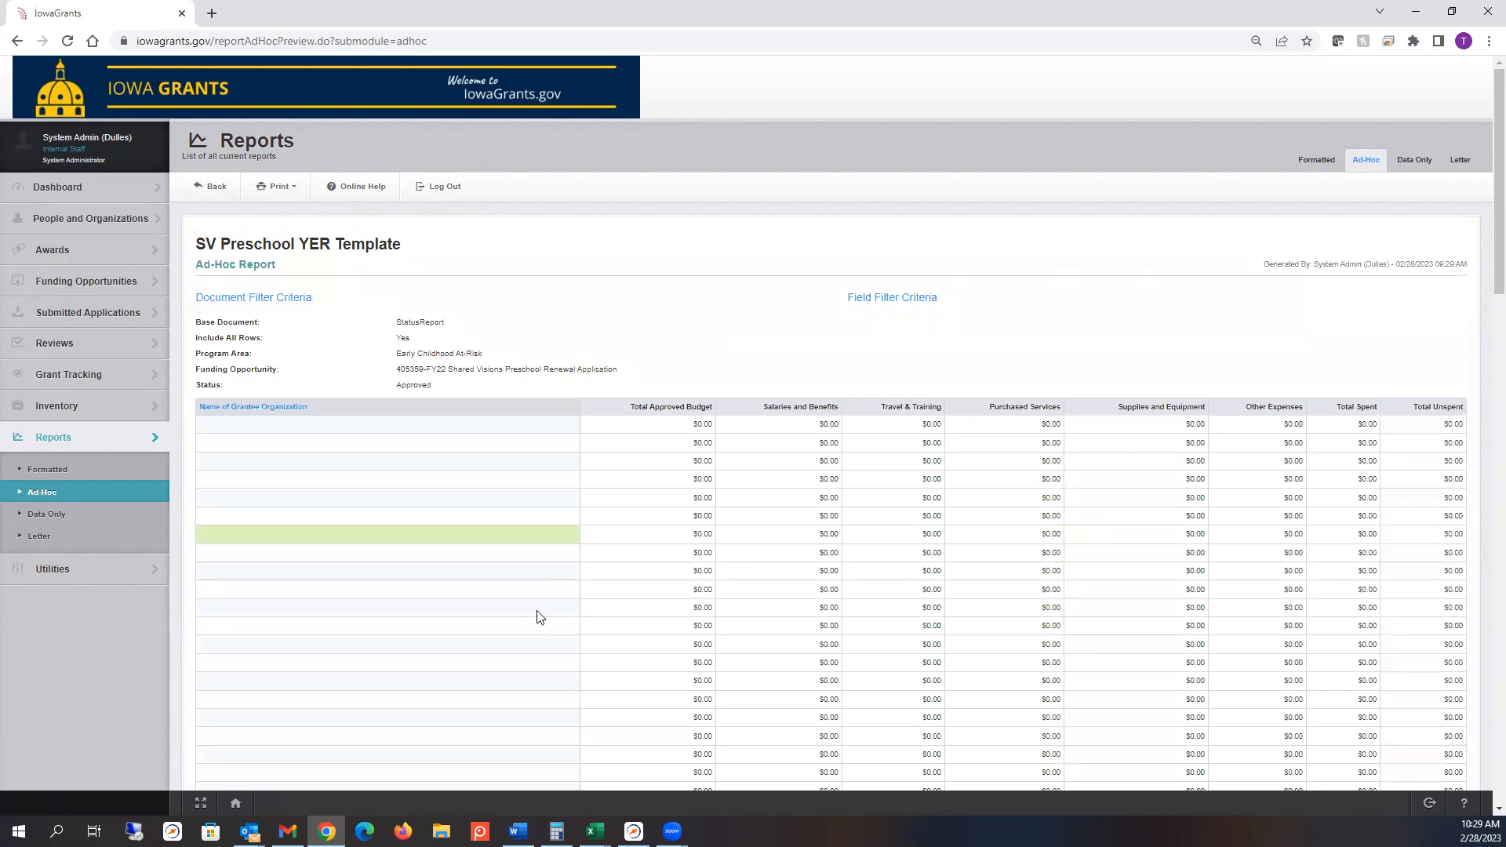
scroll(526, 609, "down", 6)
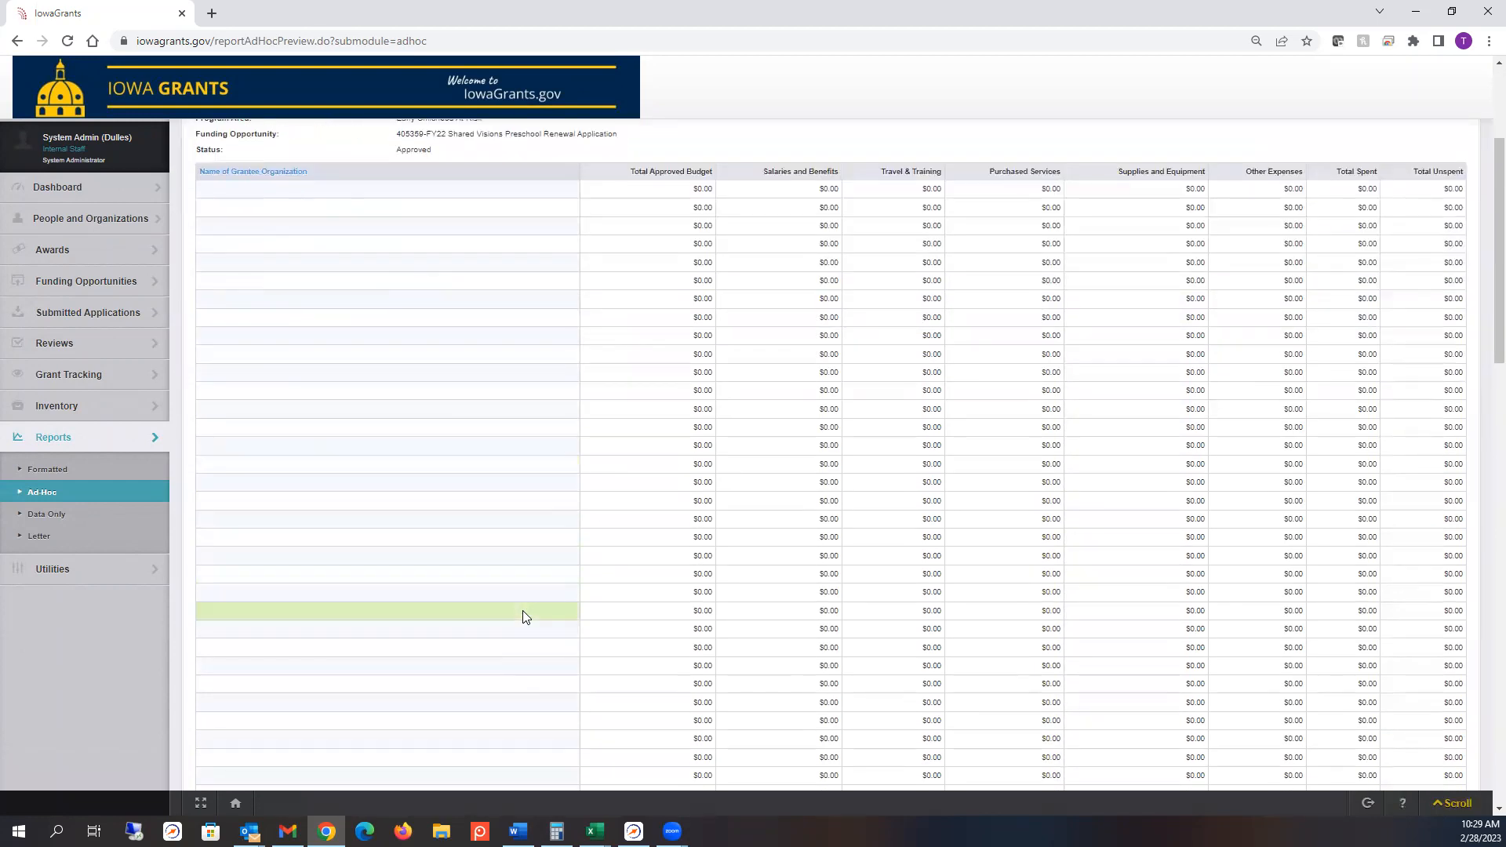
scroll(528, 612, "up", 5)
scroll(529, 619, "up", 1)
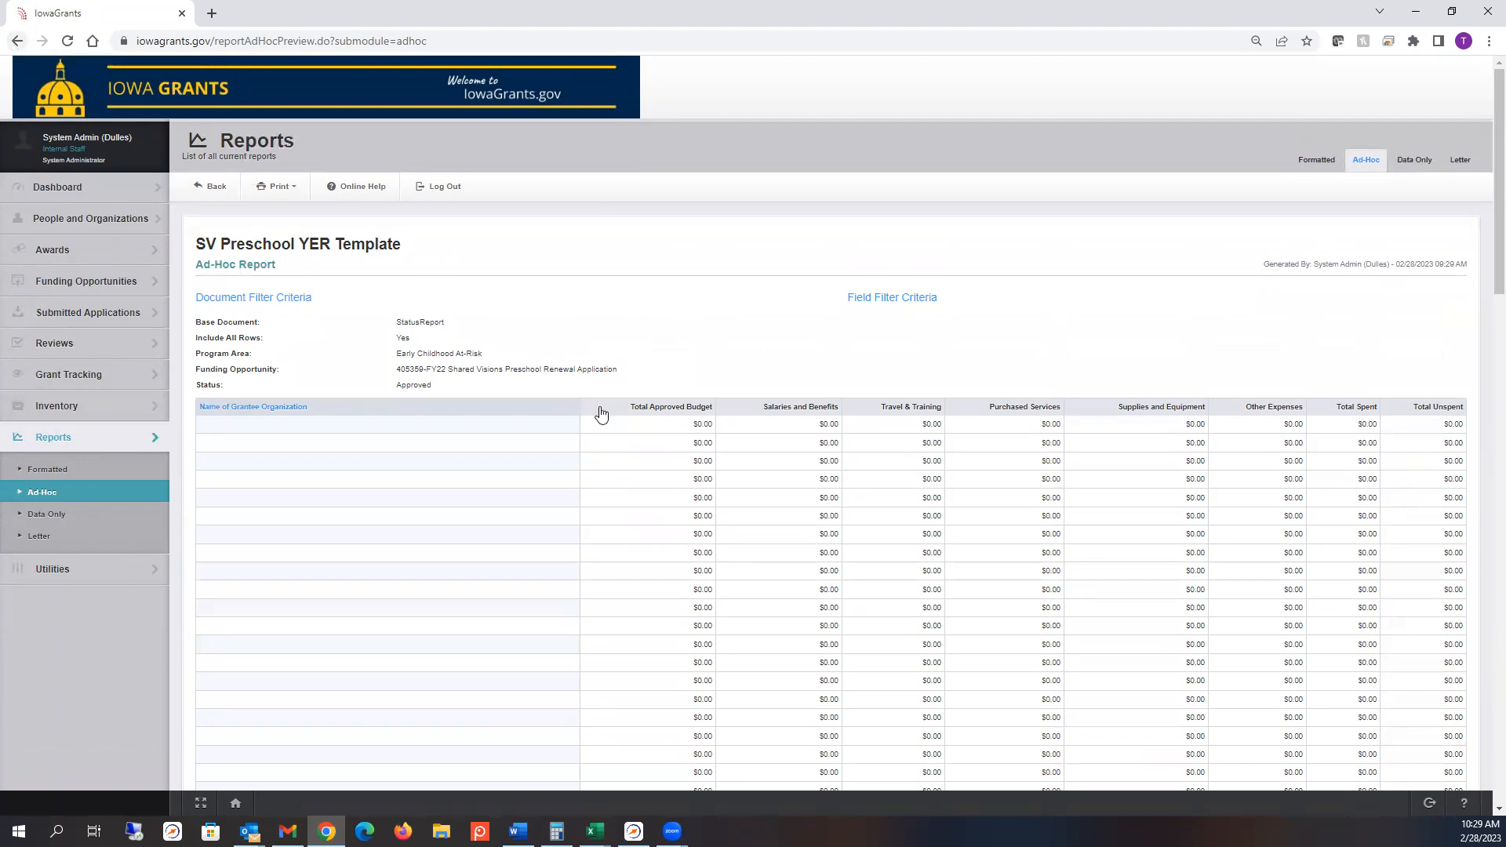
Step: Return to the report's definition and add the contractNumber (Grant Id) field from the Grants document's general information form
left_click(16, 42)
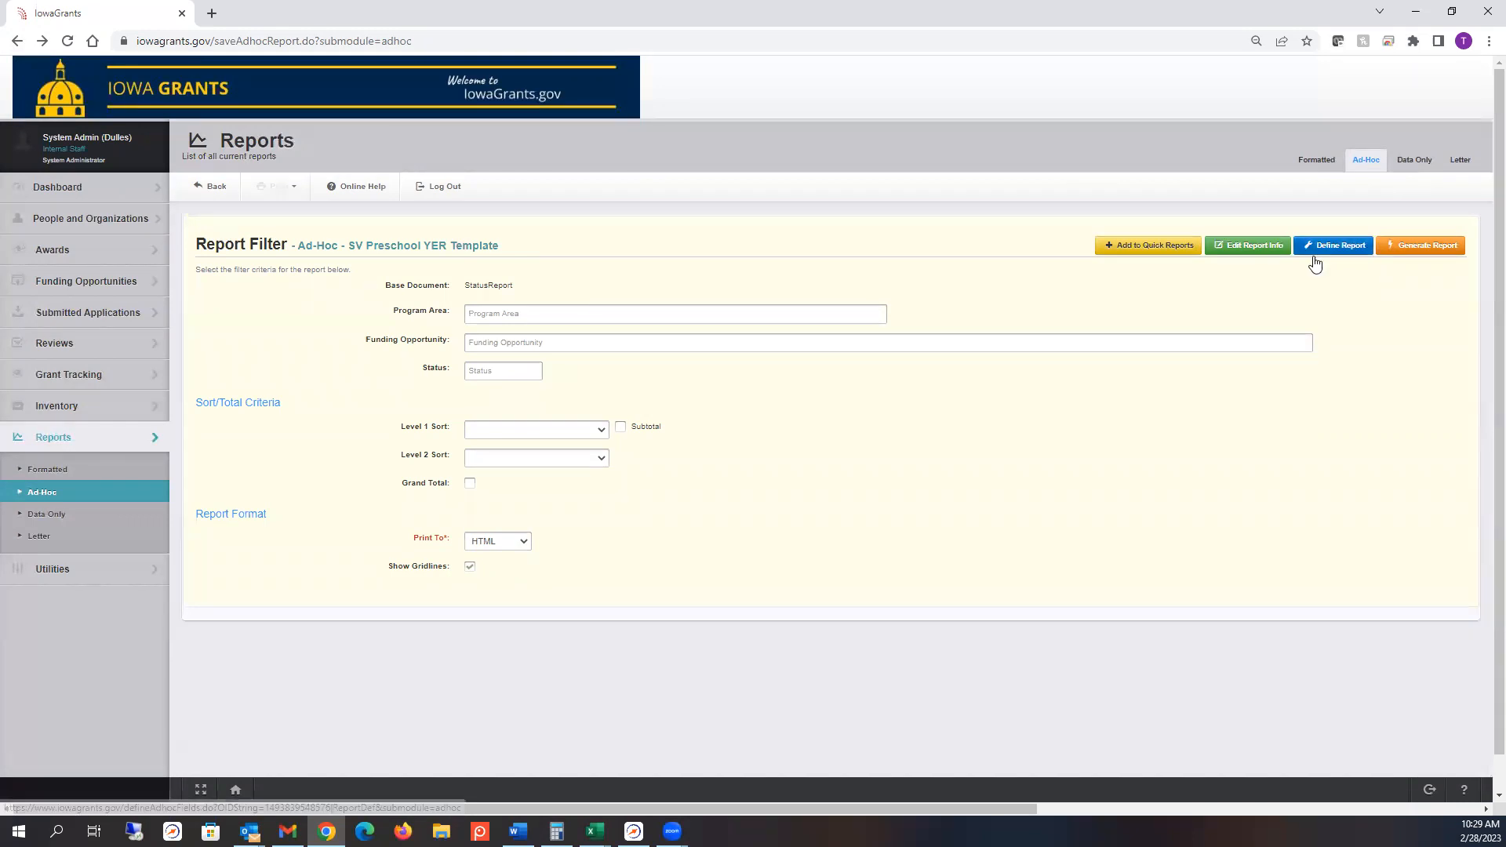
left_click(1321, 249)
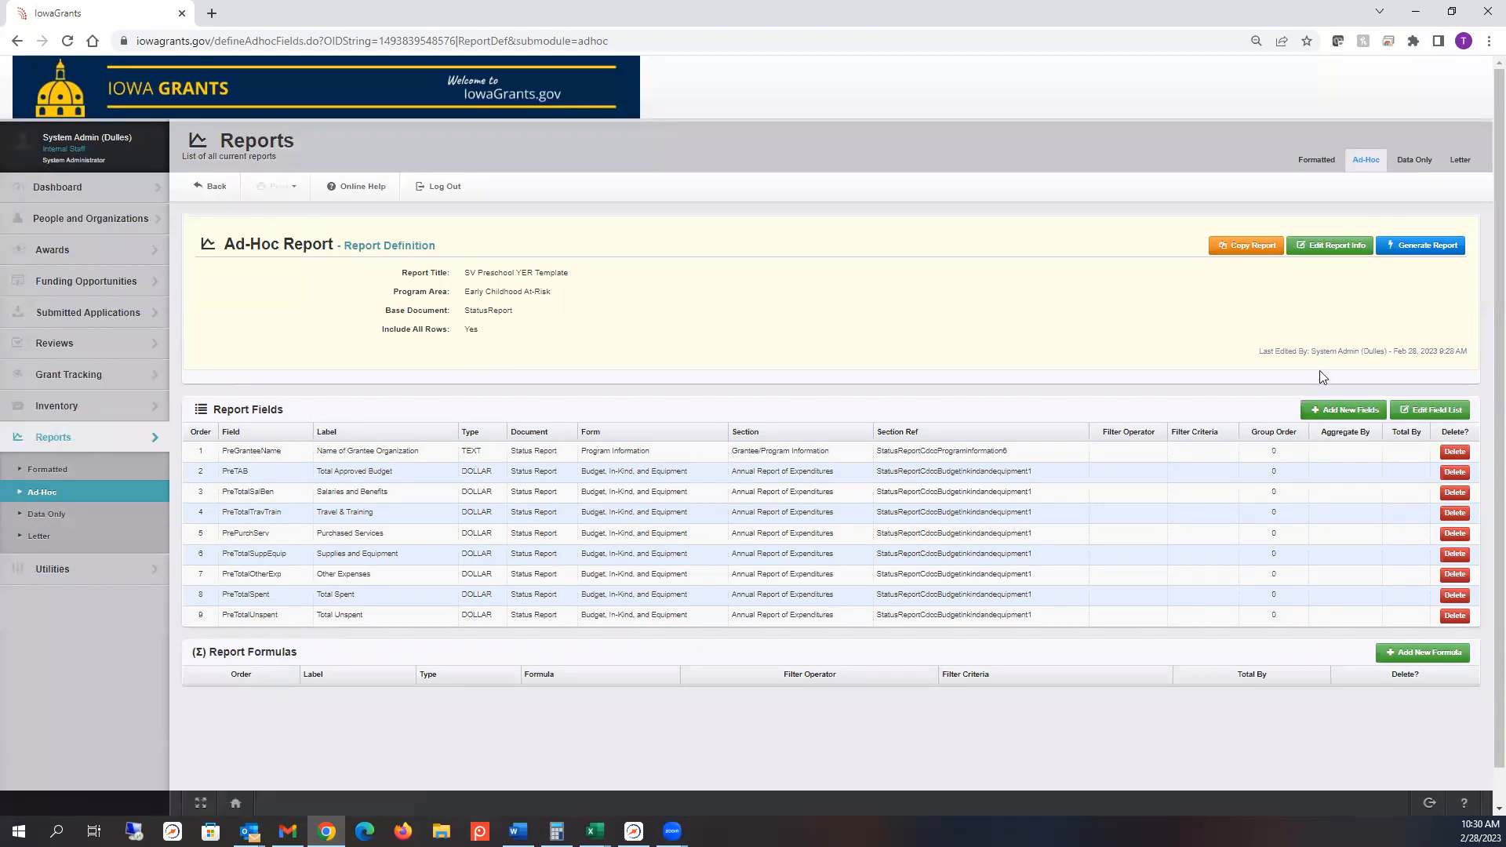
left_click(1332, 413)
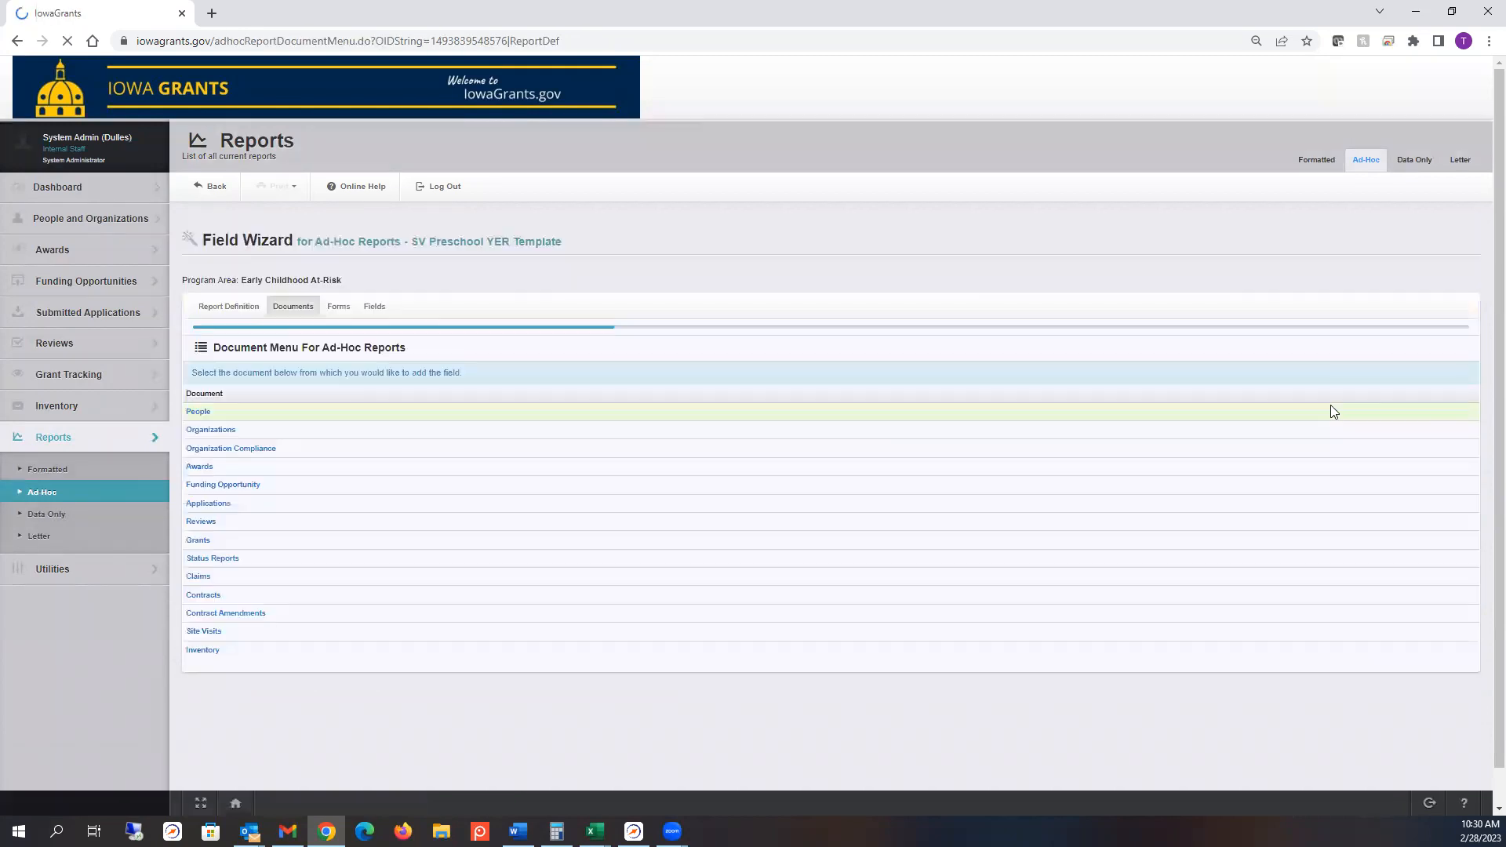
left_click(199, 543)
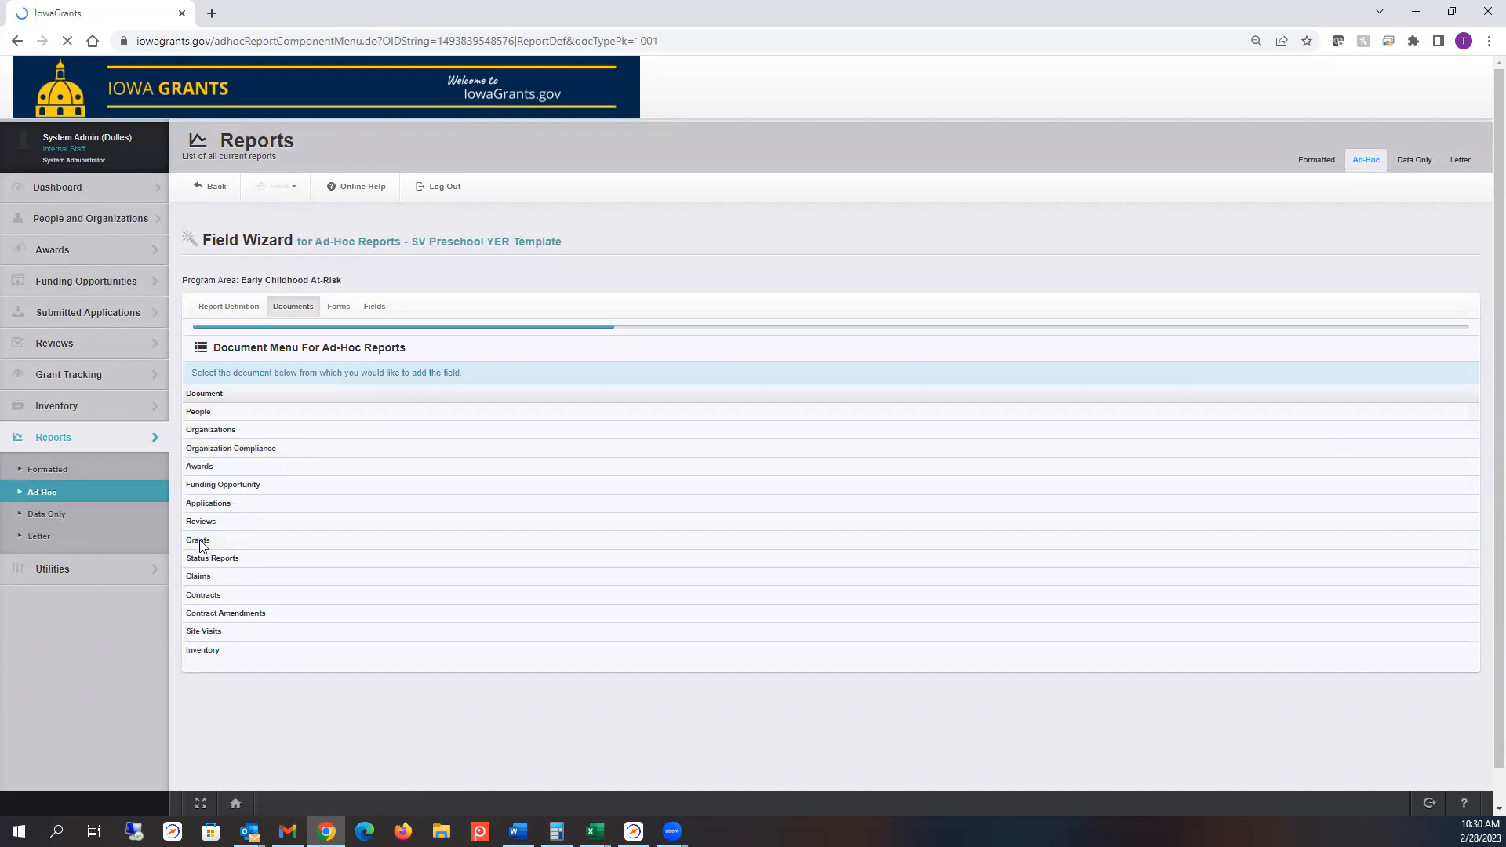
left_click(273, 428)
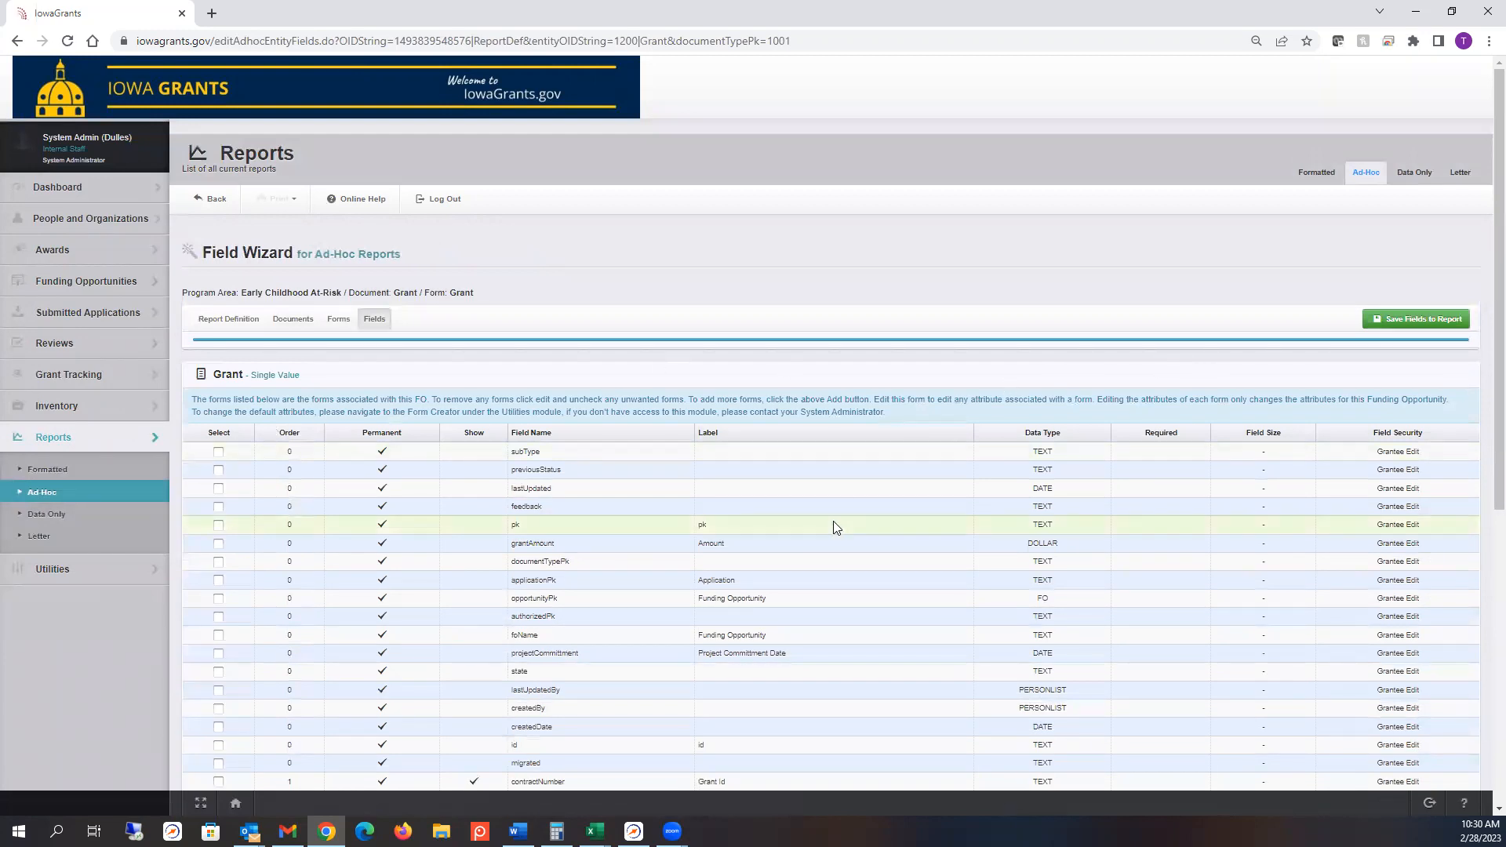
scroll(833, 520, "down", 3)
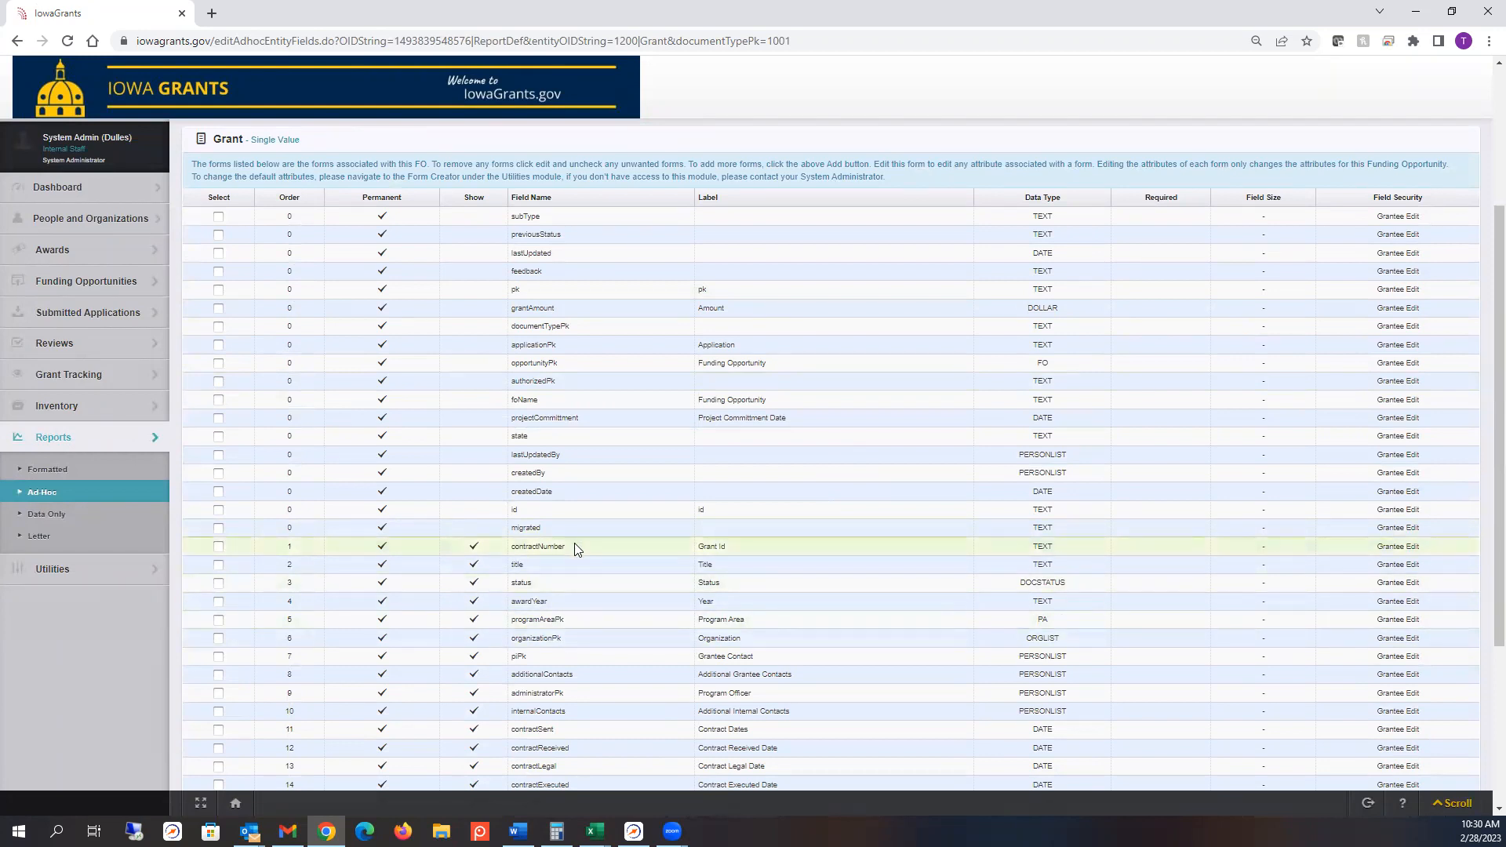
left_click(218, 547)
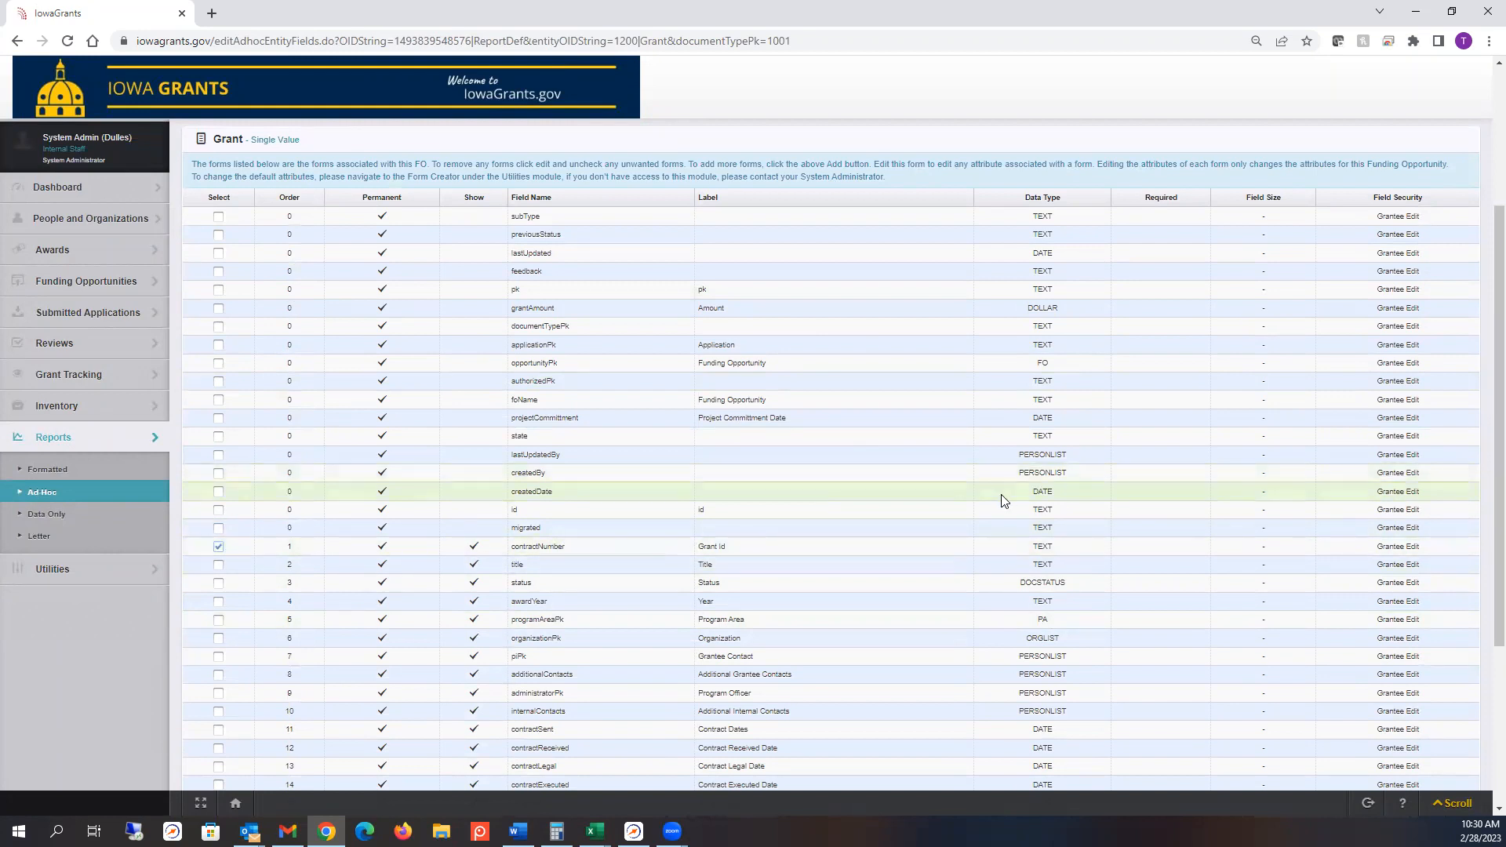
scroll(1004, 500, "up", 3)
left_click(1401, 317)
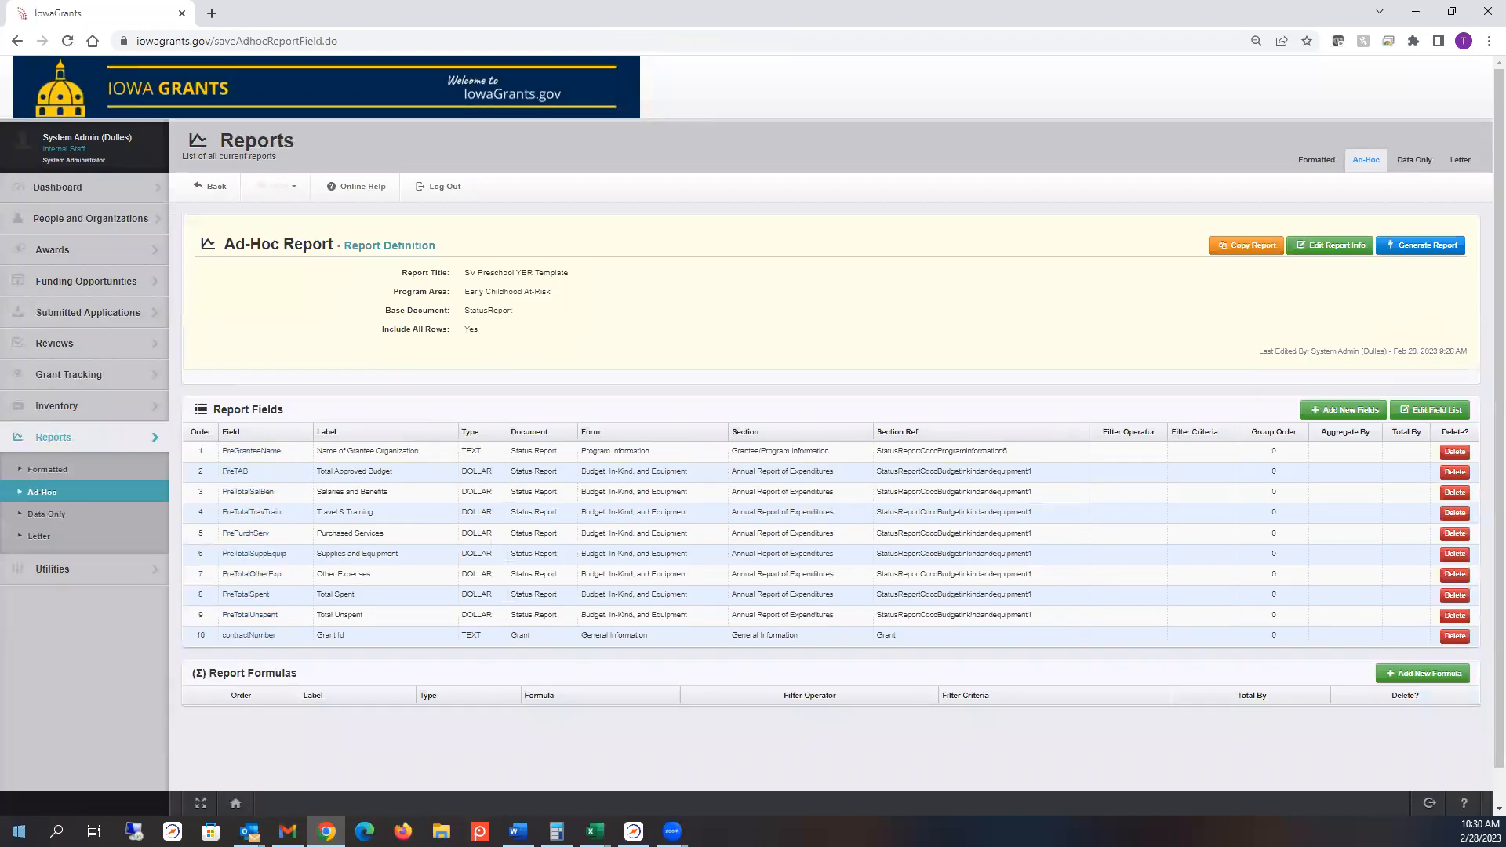
Step: Add the reportNumber field from the Status Reports document's StatusReport General Information form to the report
left_click(1347, 412)
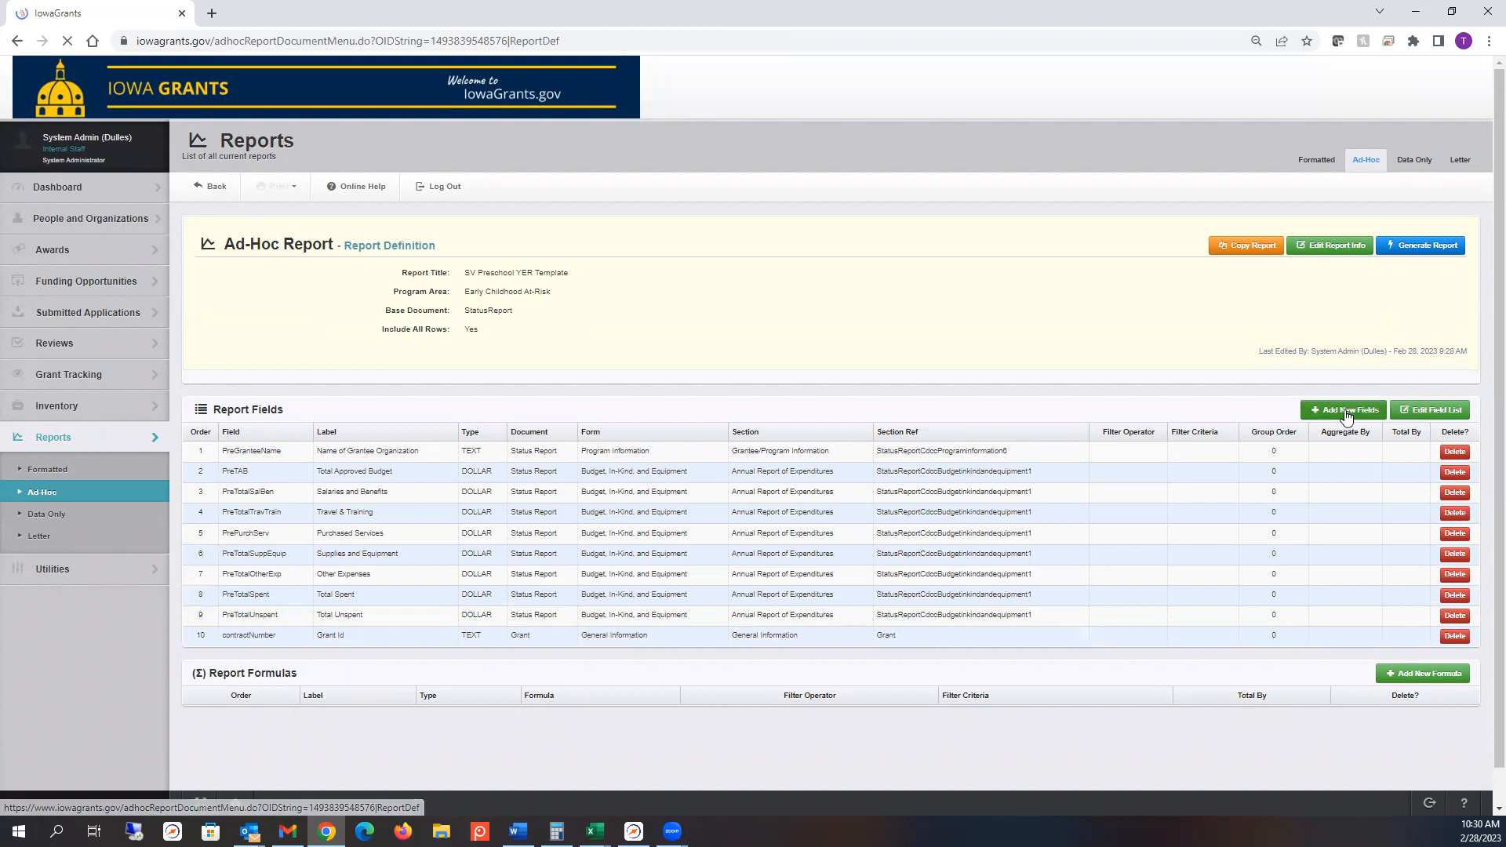
left_click(209, 559)
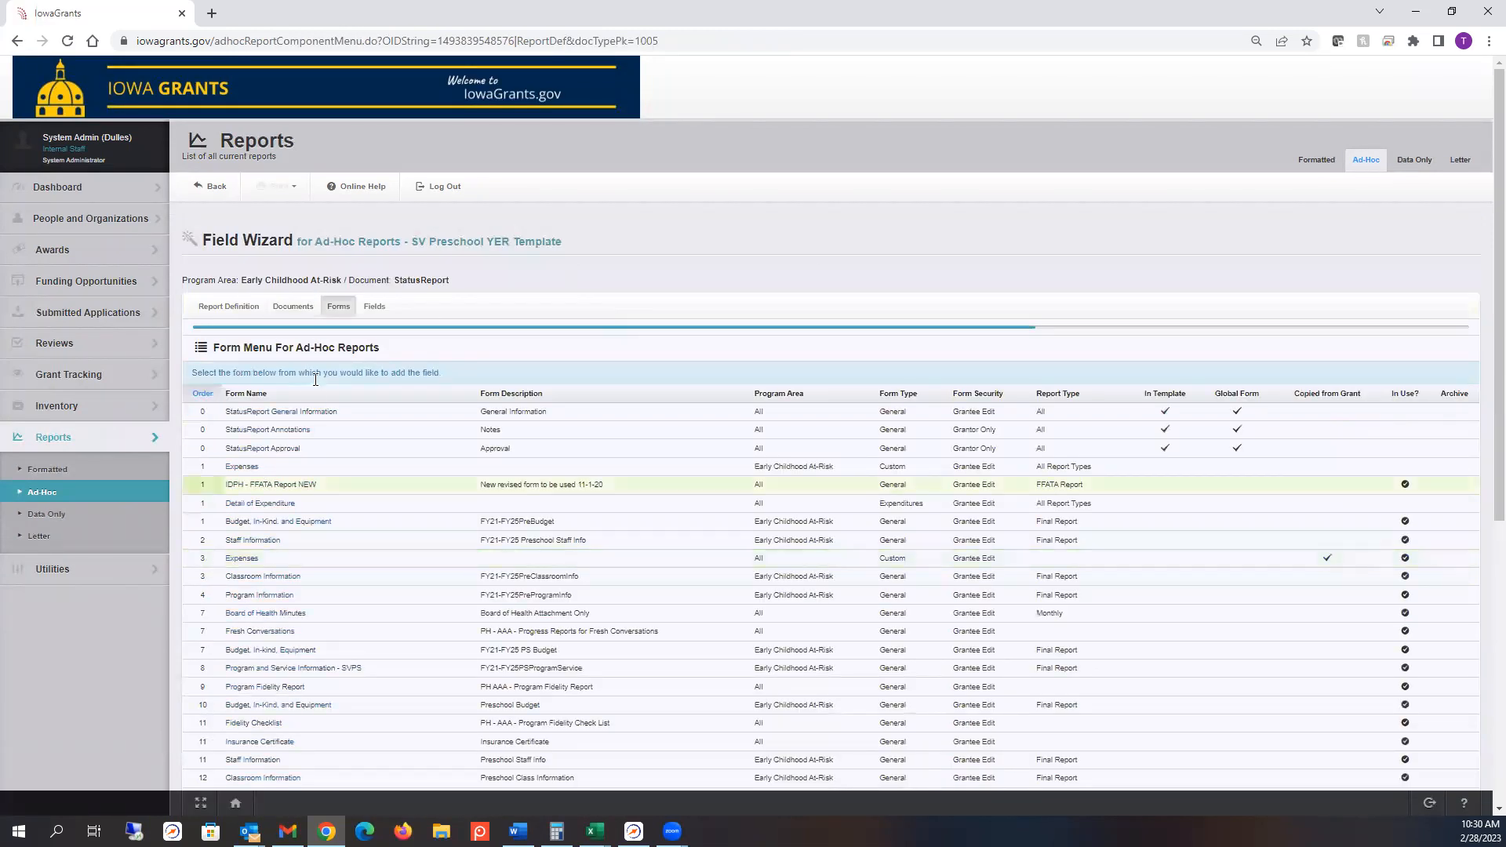
left_click(309, 412)
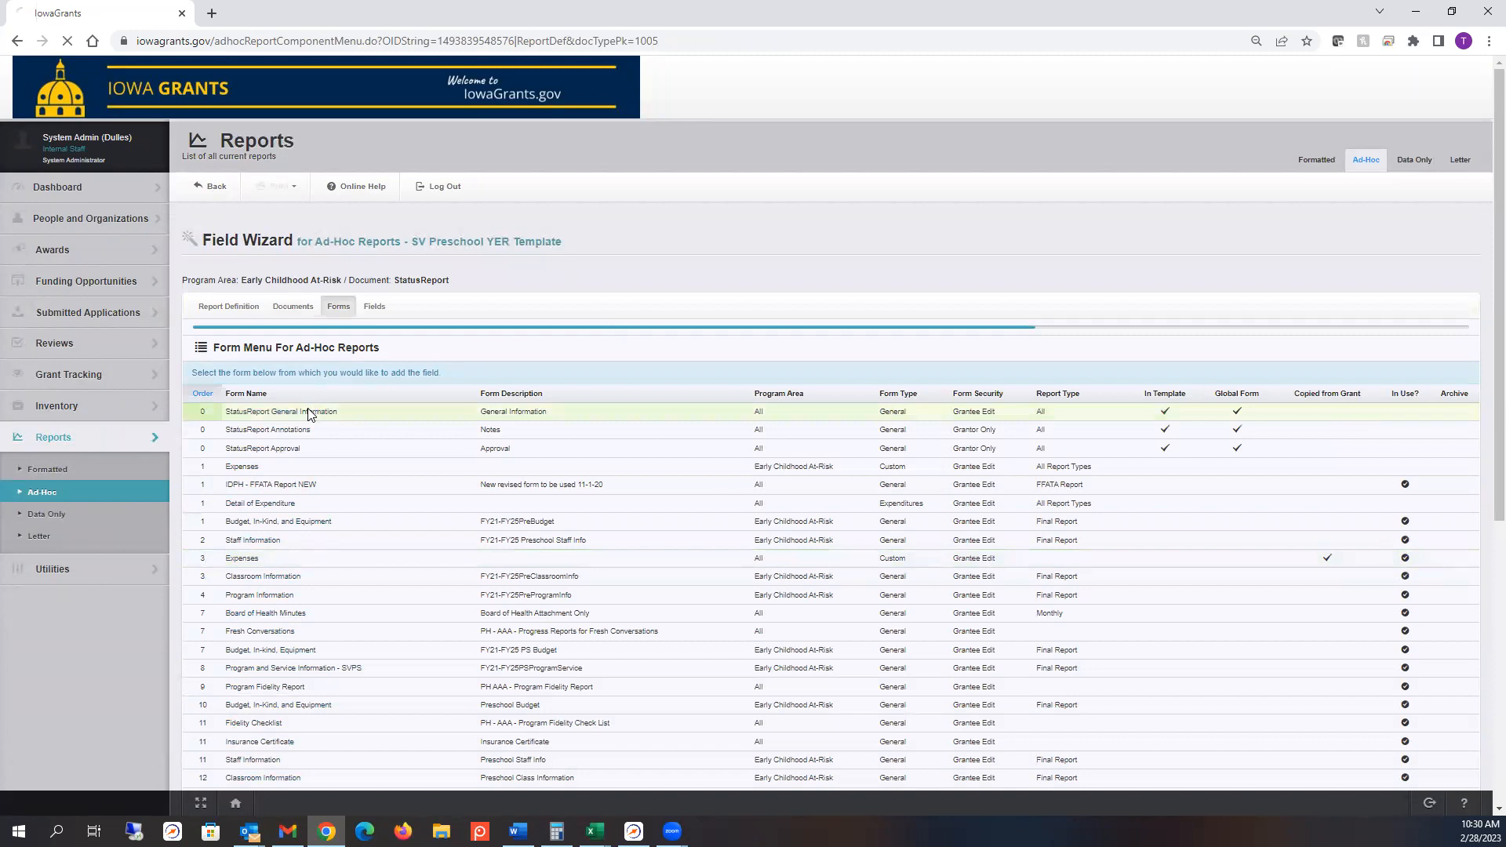
scroll(665, 488, "down", 5)
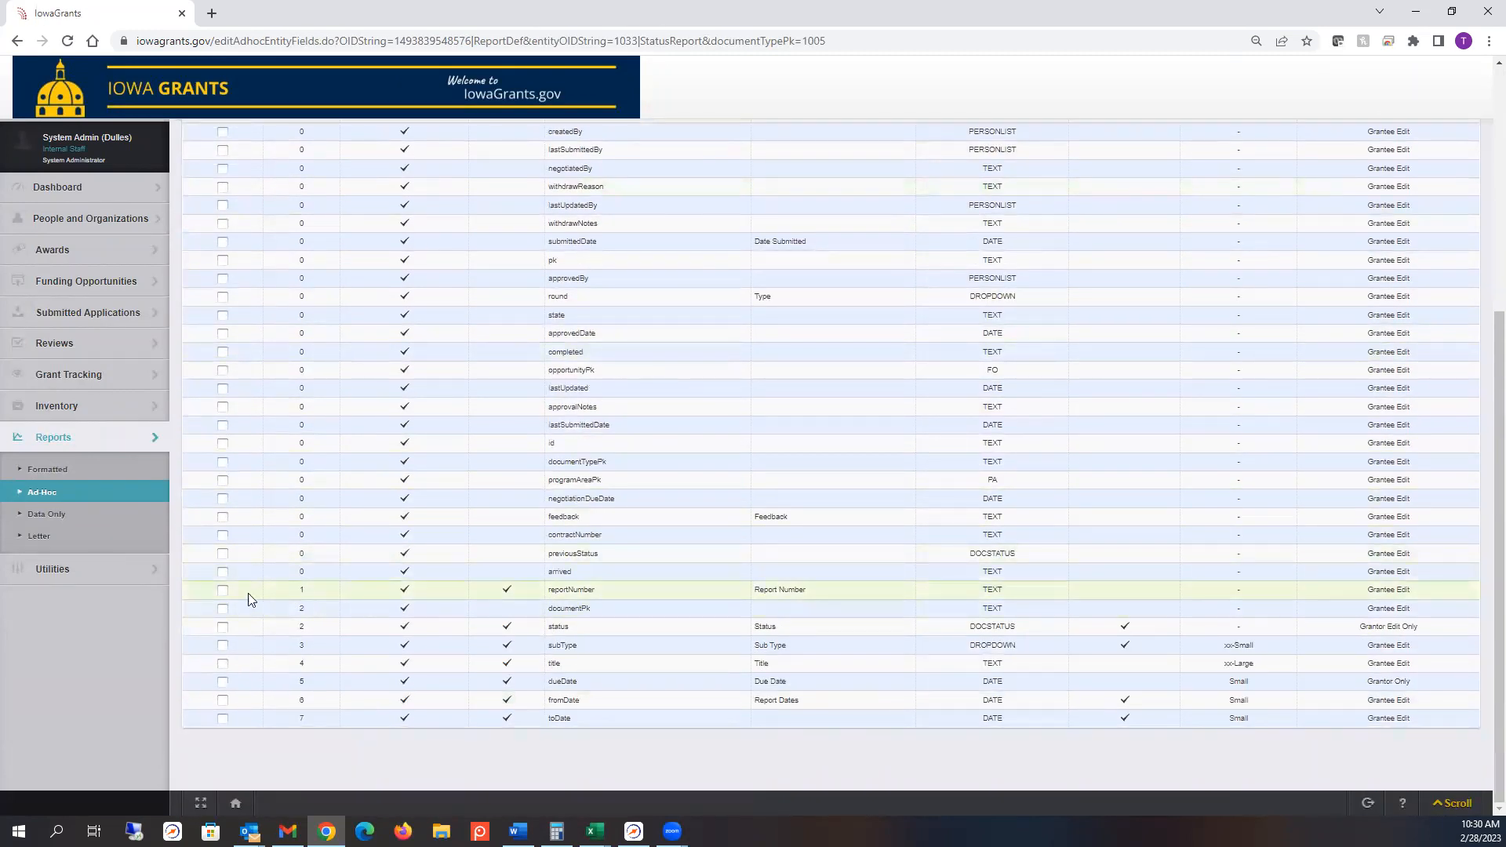
scroll(889, 528, "up", 5)
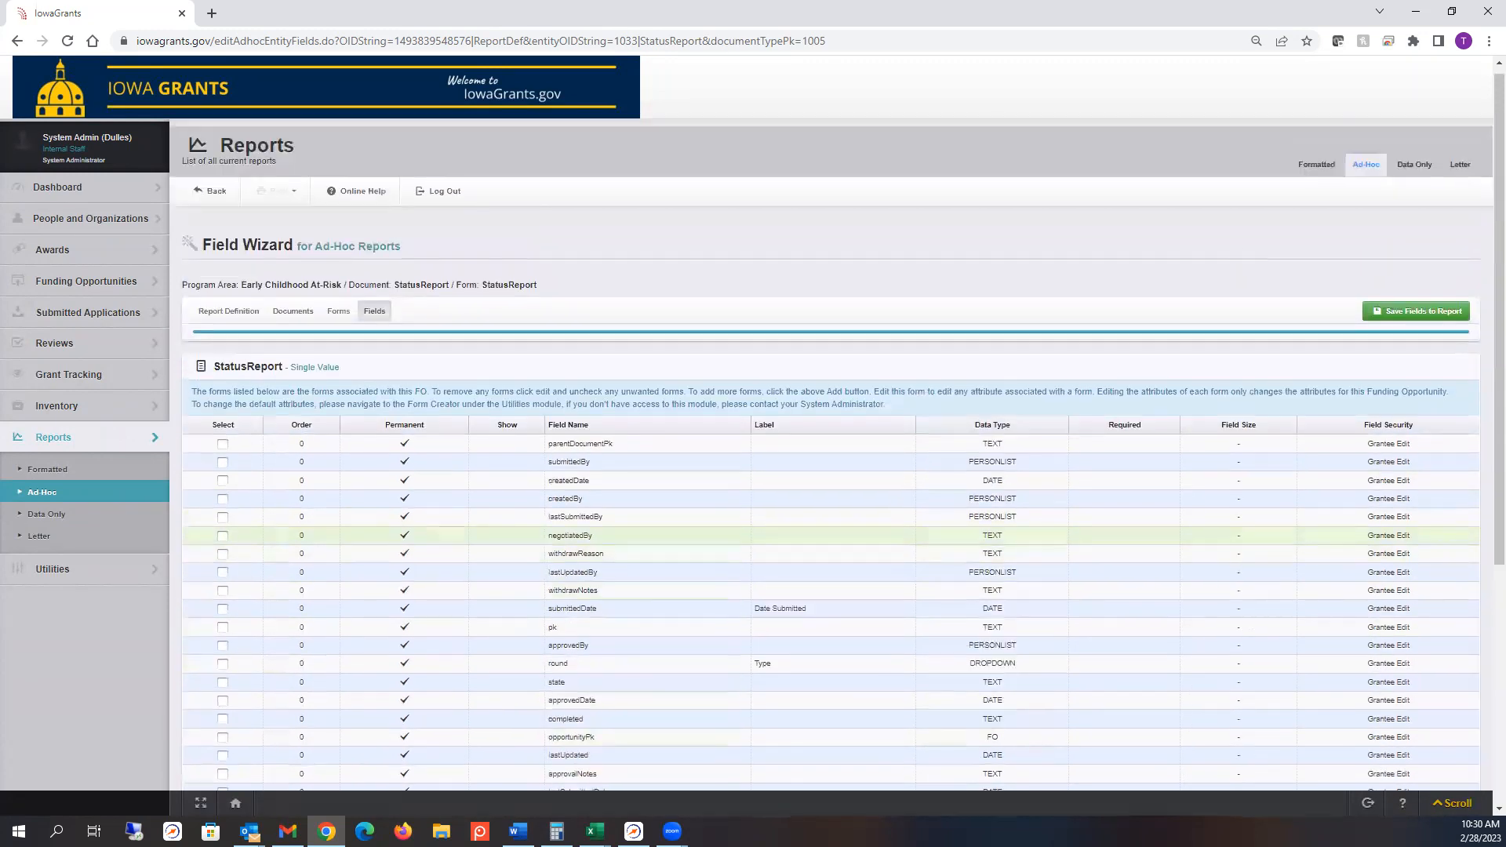
left_click(1382, 322)
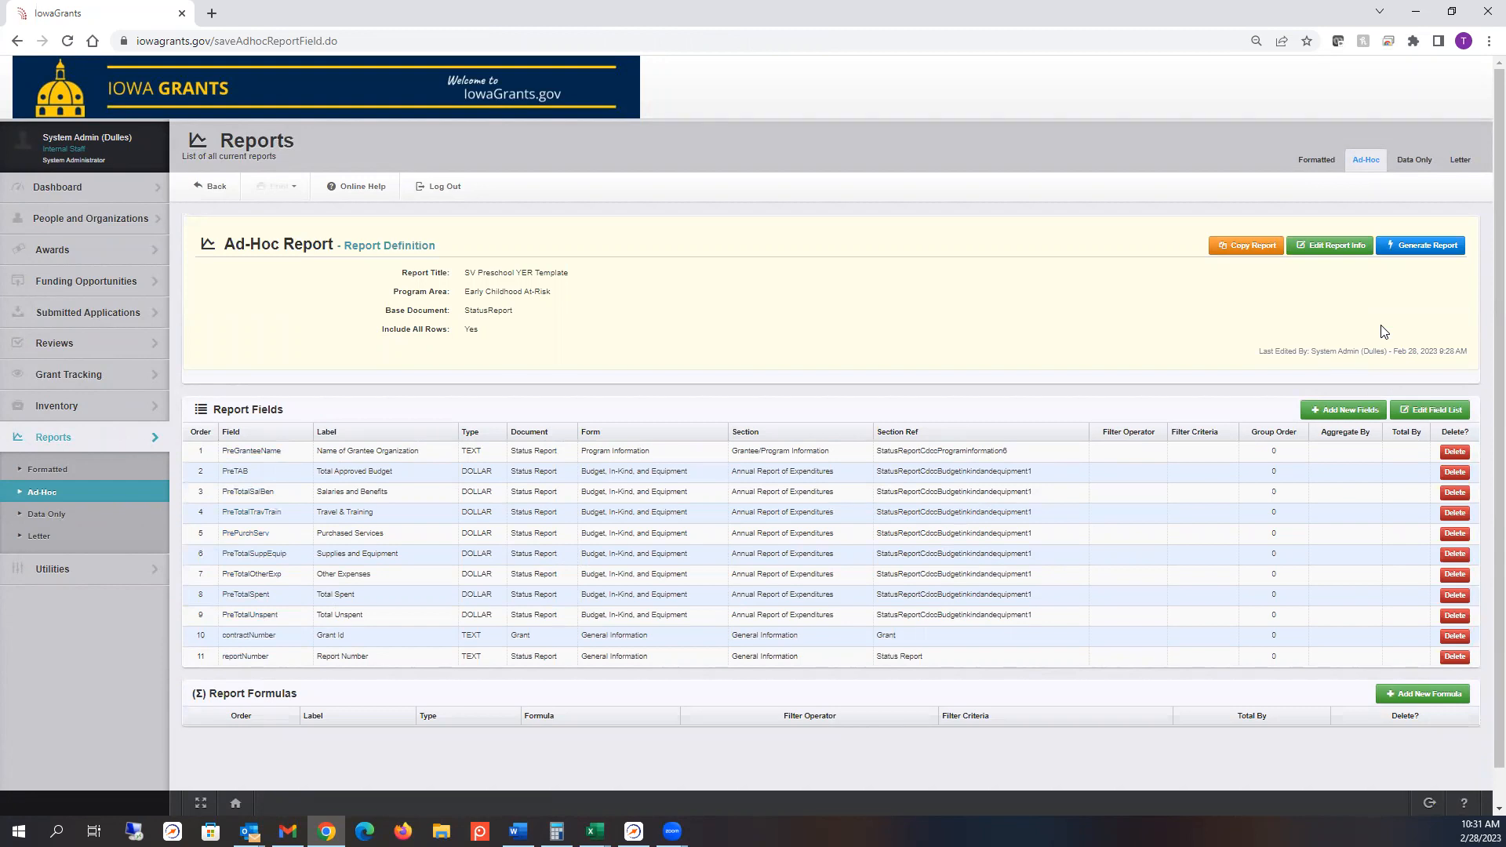
Step: Edit the report's field list, setting the Grant Id field's order to 1 and the Report Number field's order to 2
left_click(1446, 416)
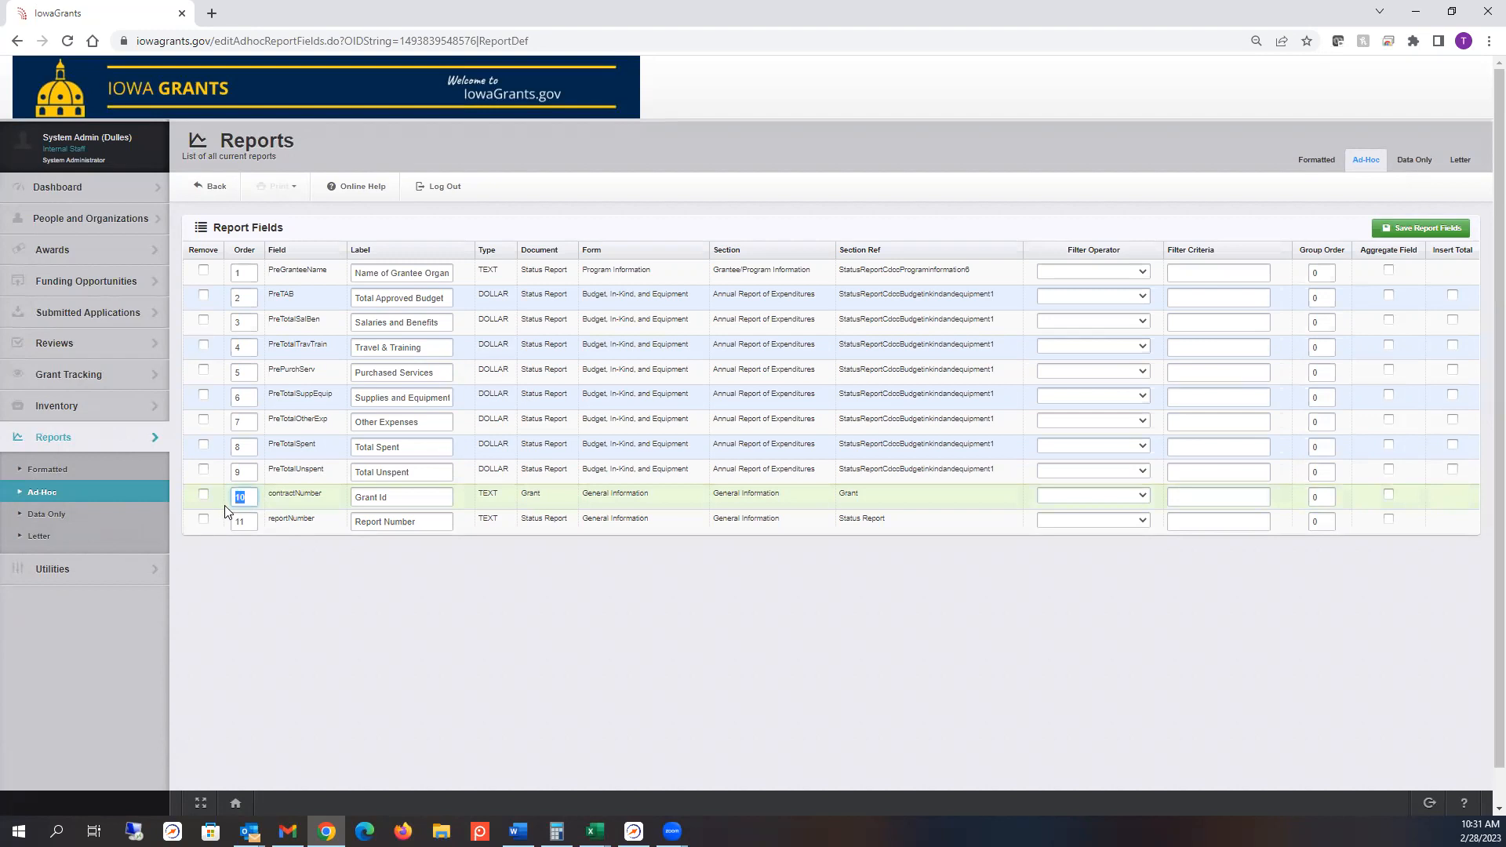
type("1")
left_click(284, 557)
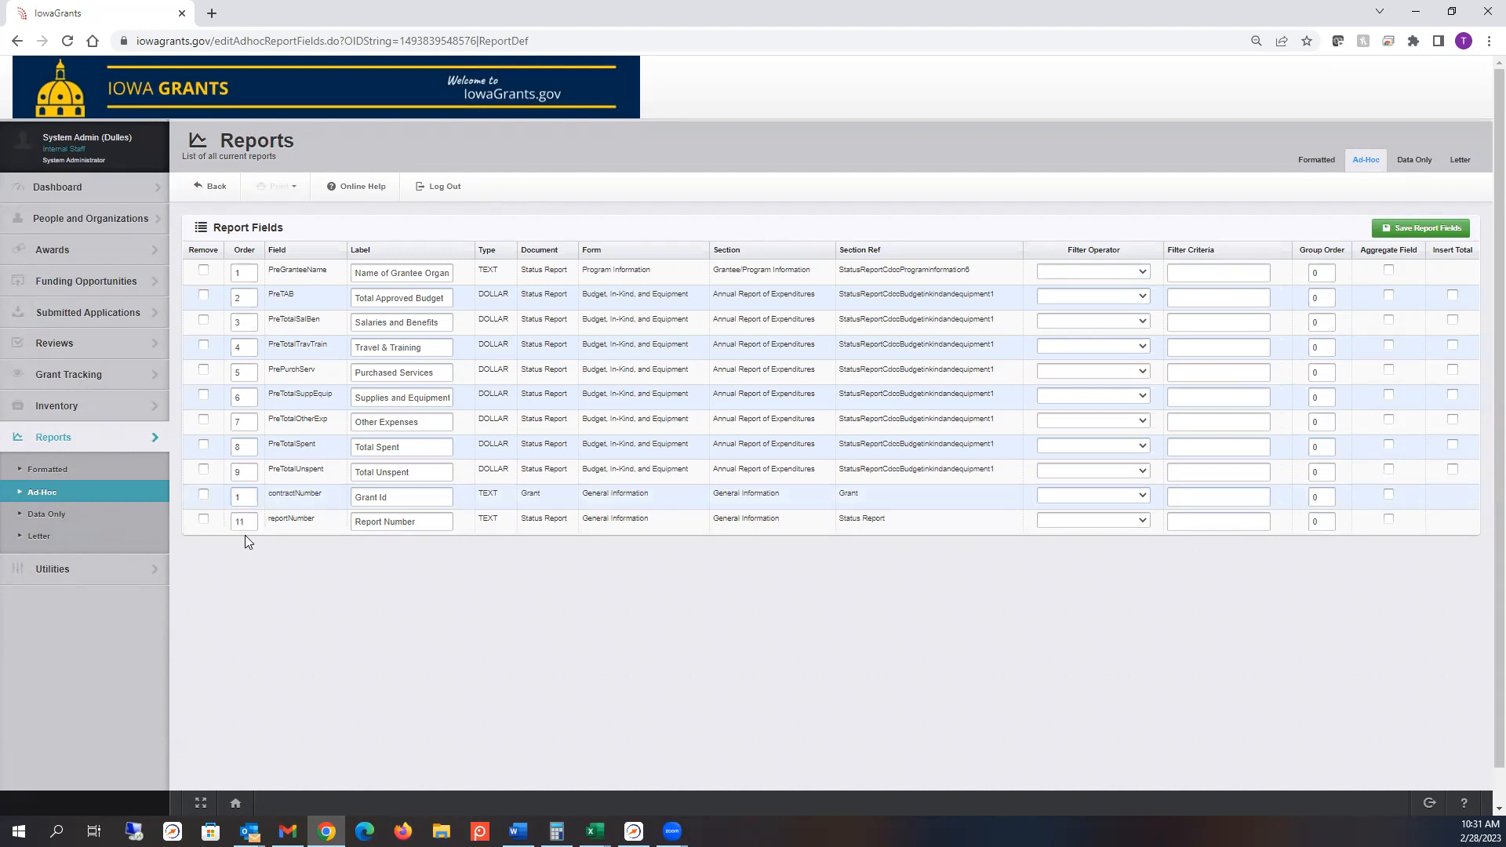
left_click_drag(247, 522, 216, 521)
type("2")
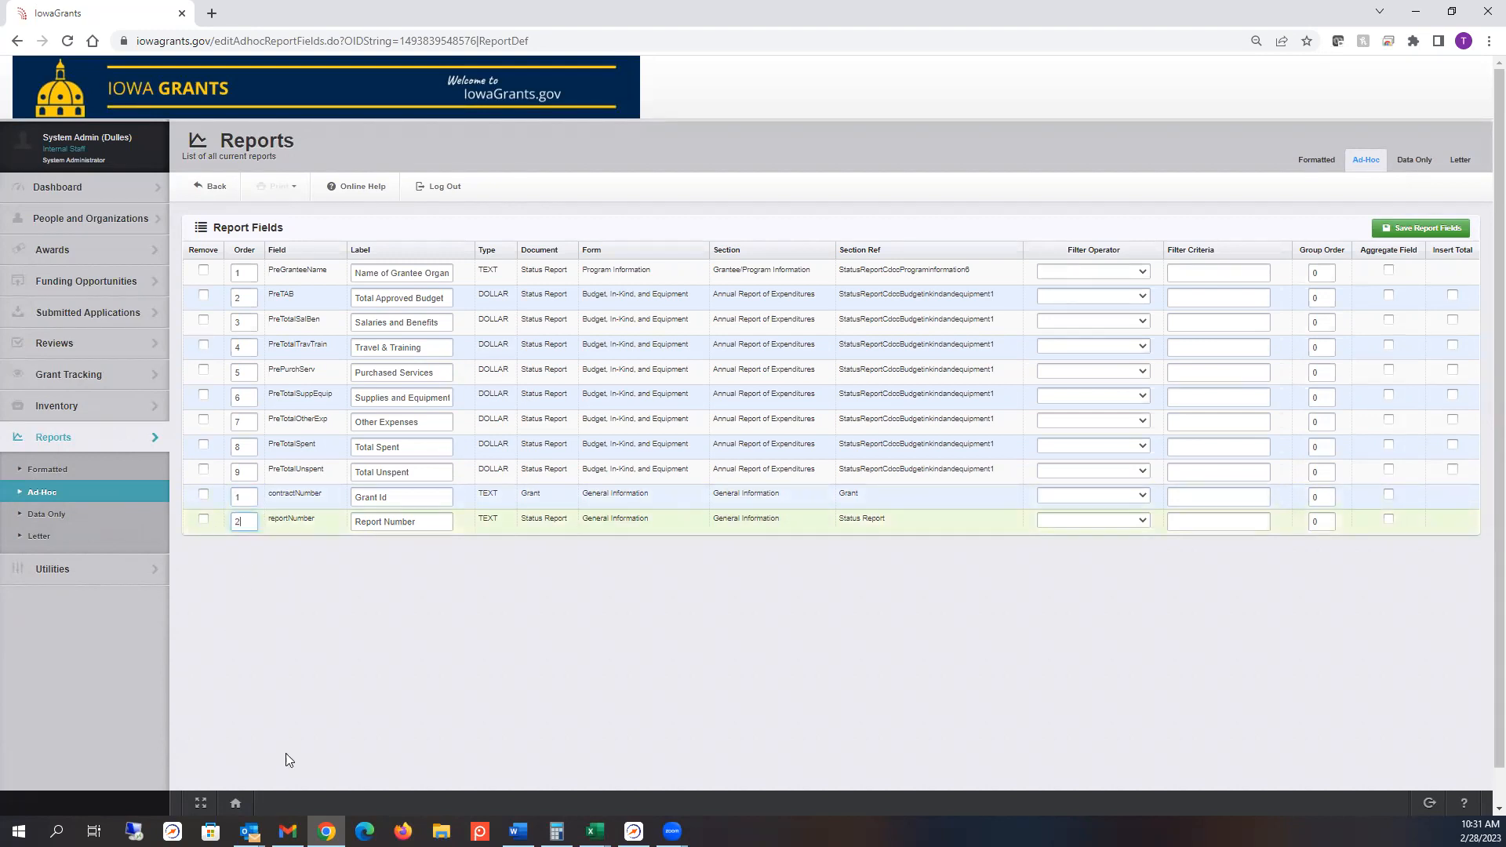
Step: Set the order of Name of Grantee Organization to 3 and Total Approved Budget to 4, and save the report fields
left_click(358, 695)
left_click_drag(249, 273, 230, 274)
type("3")
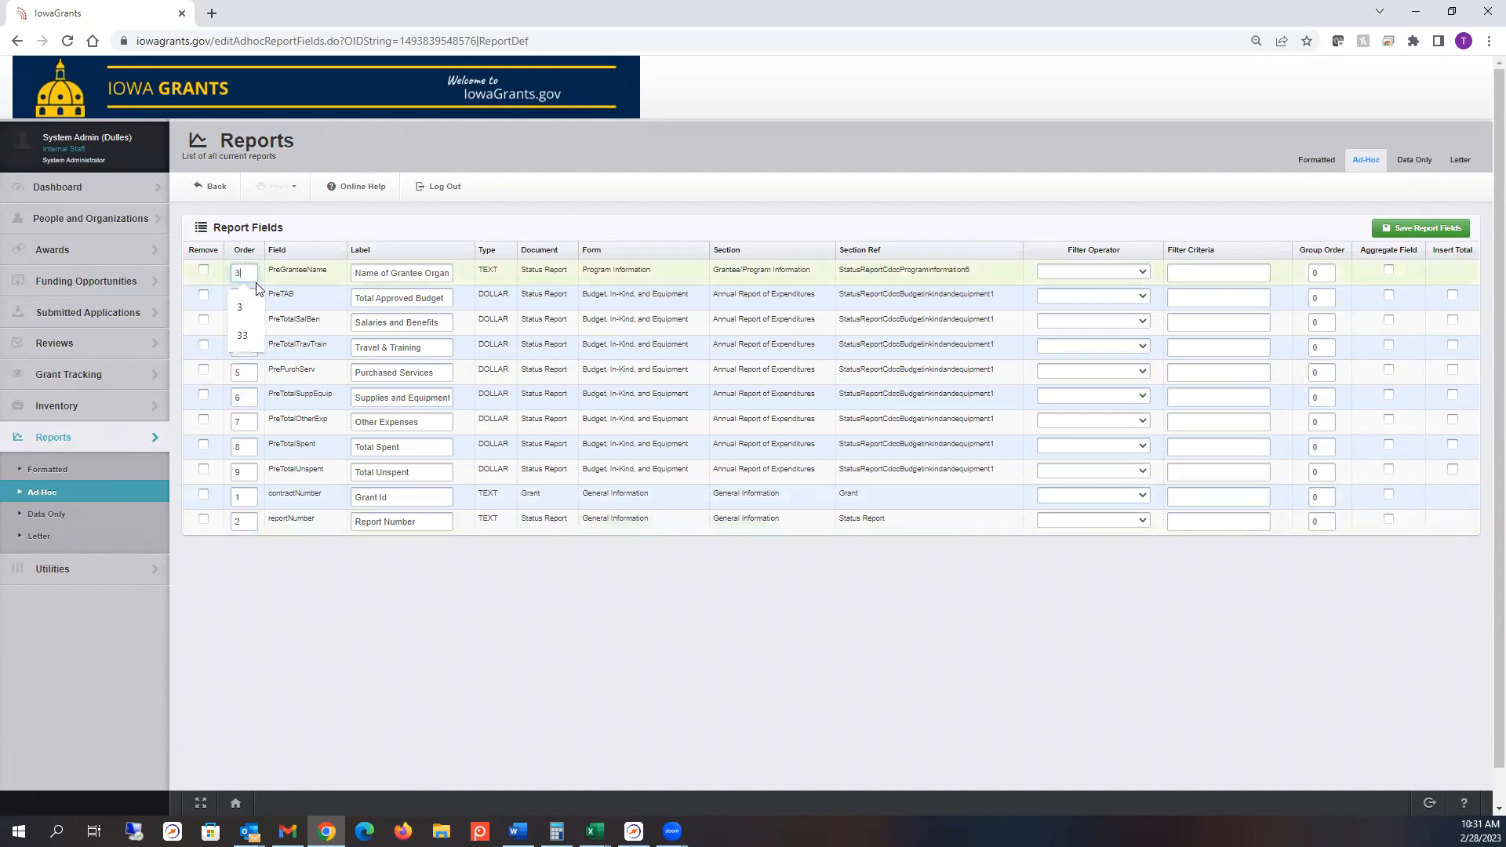
left_click_drag(242, 299, 217, 302)
type("4")
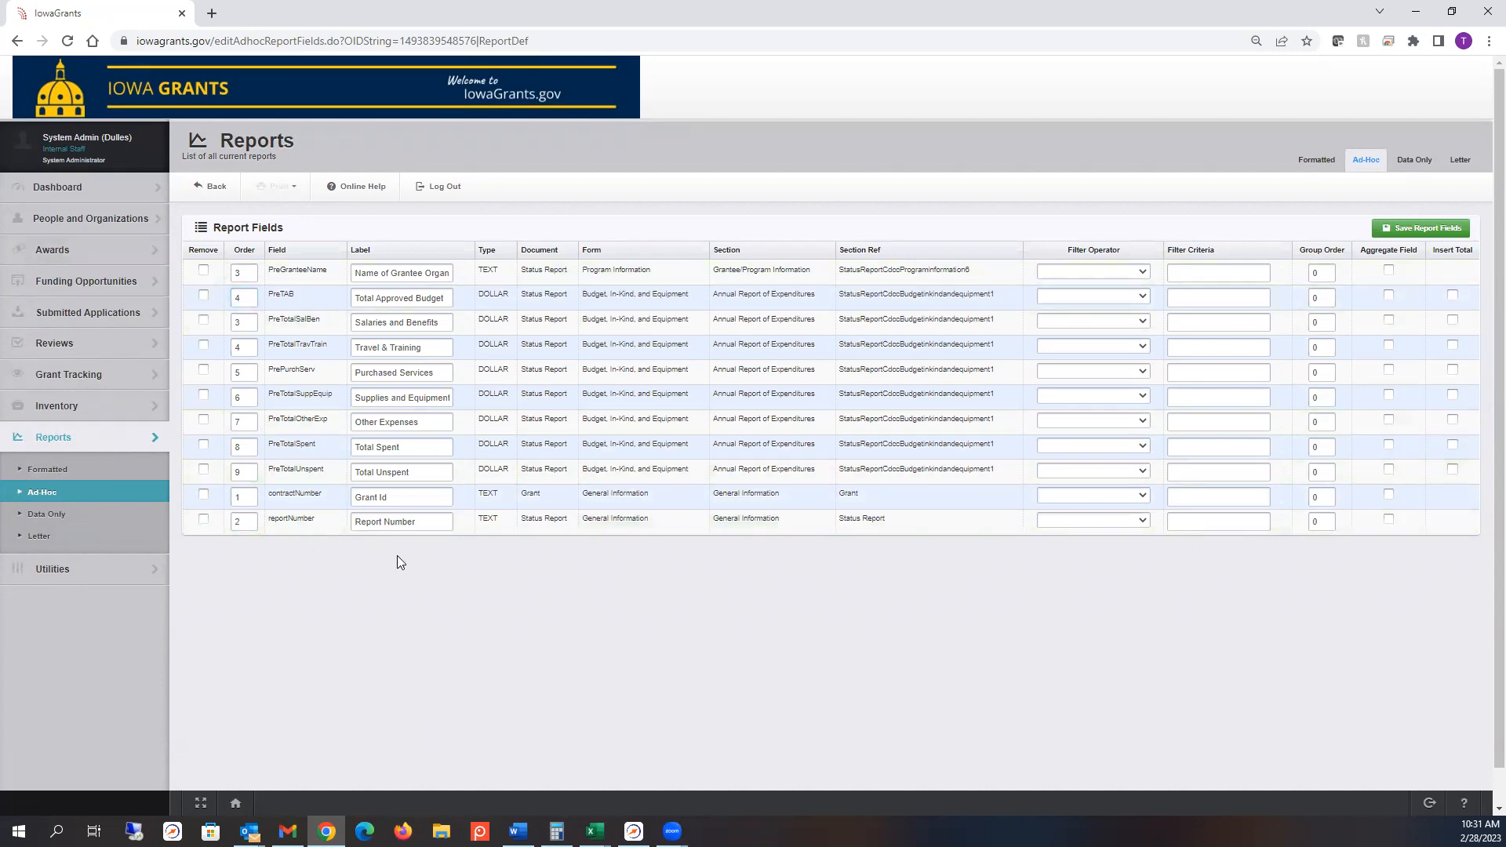
left_click_drag(392, 523, 354, 523)
left_click_drag(403, 472, 327, 453)
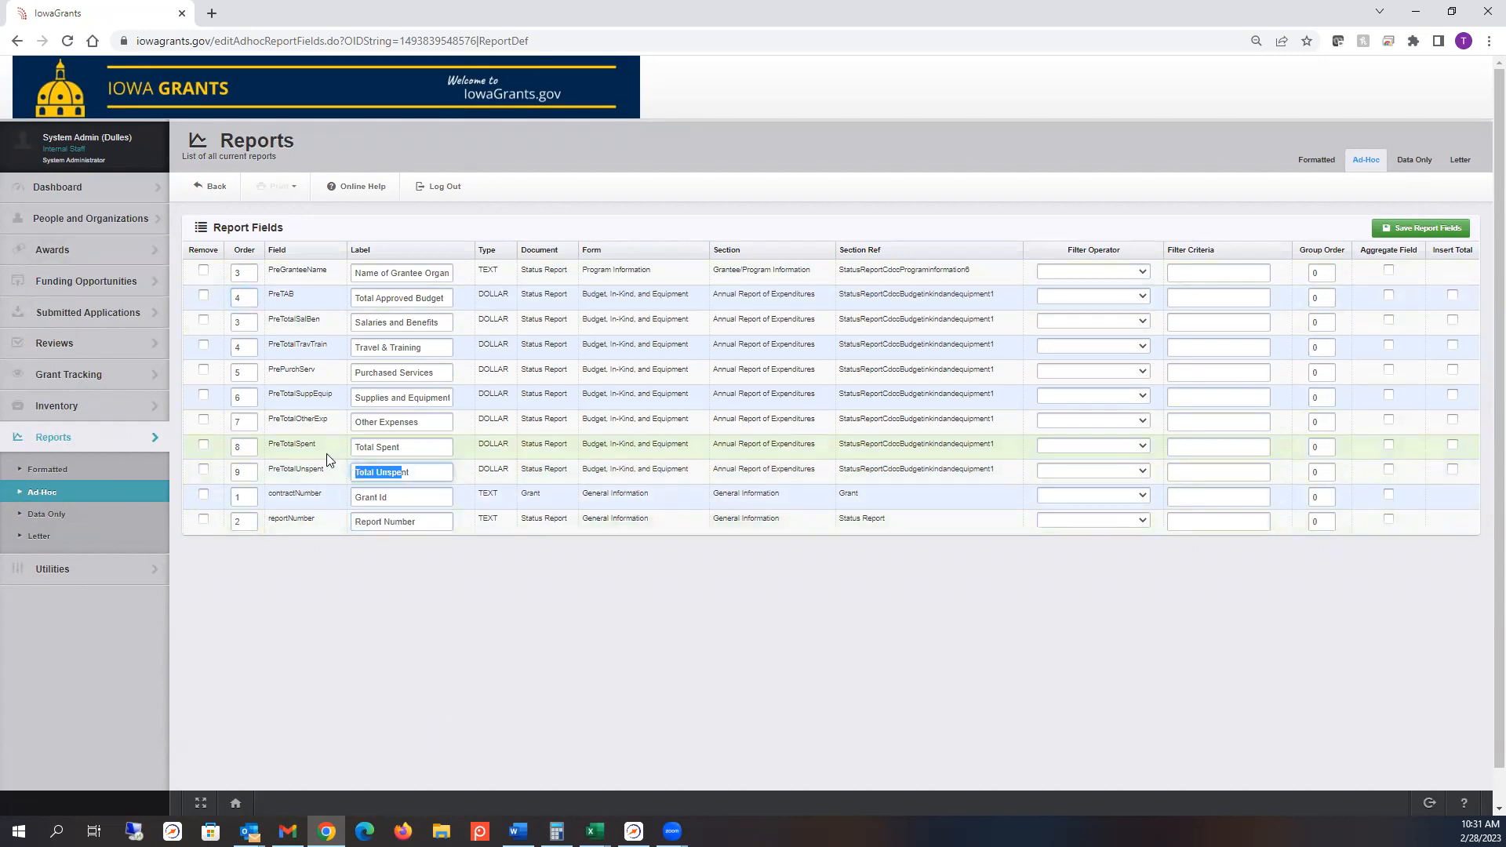
left_click_drag(404, 422, 355, 421)
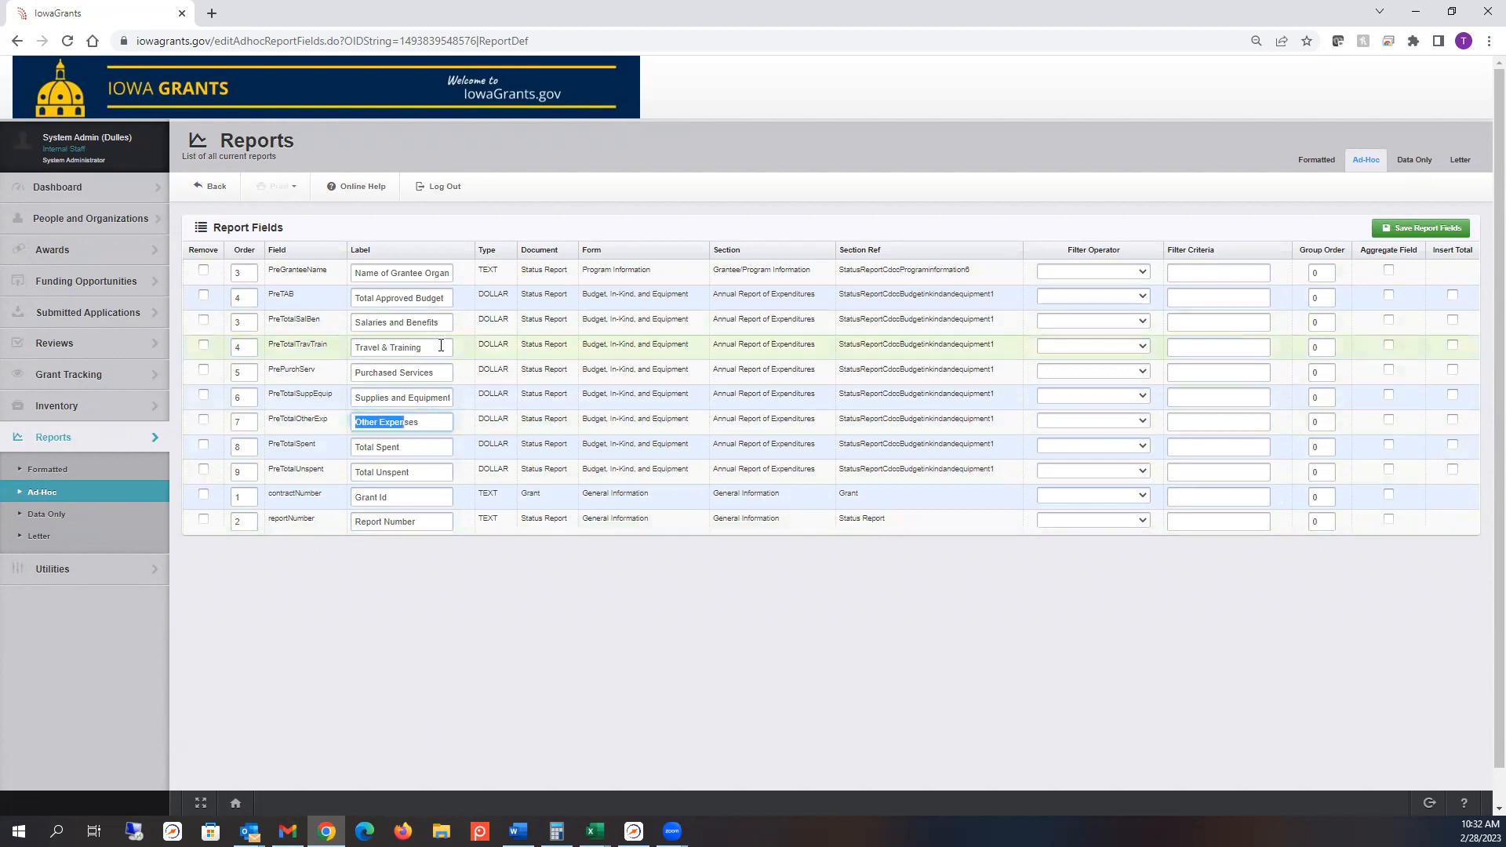
left_click_drag(441, 346, 354, 347)
left_click_drag(411, 273, 354, 273)
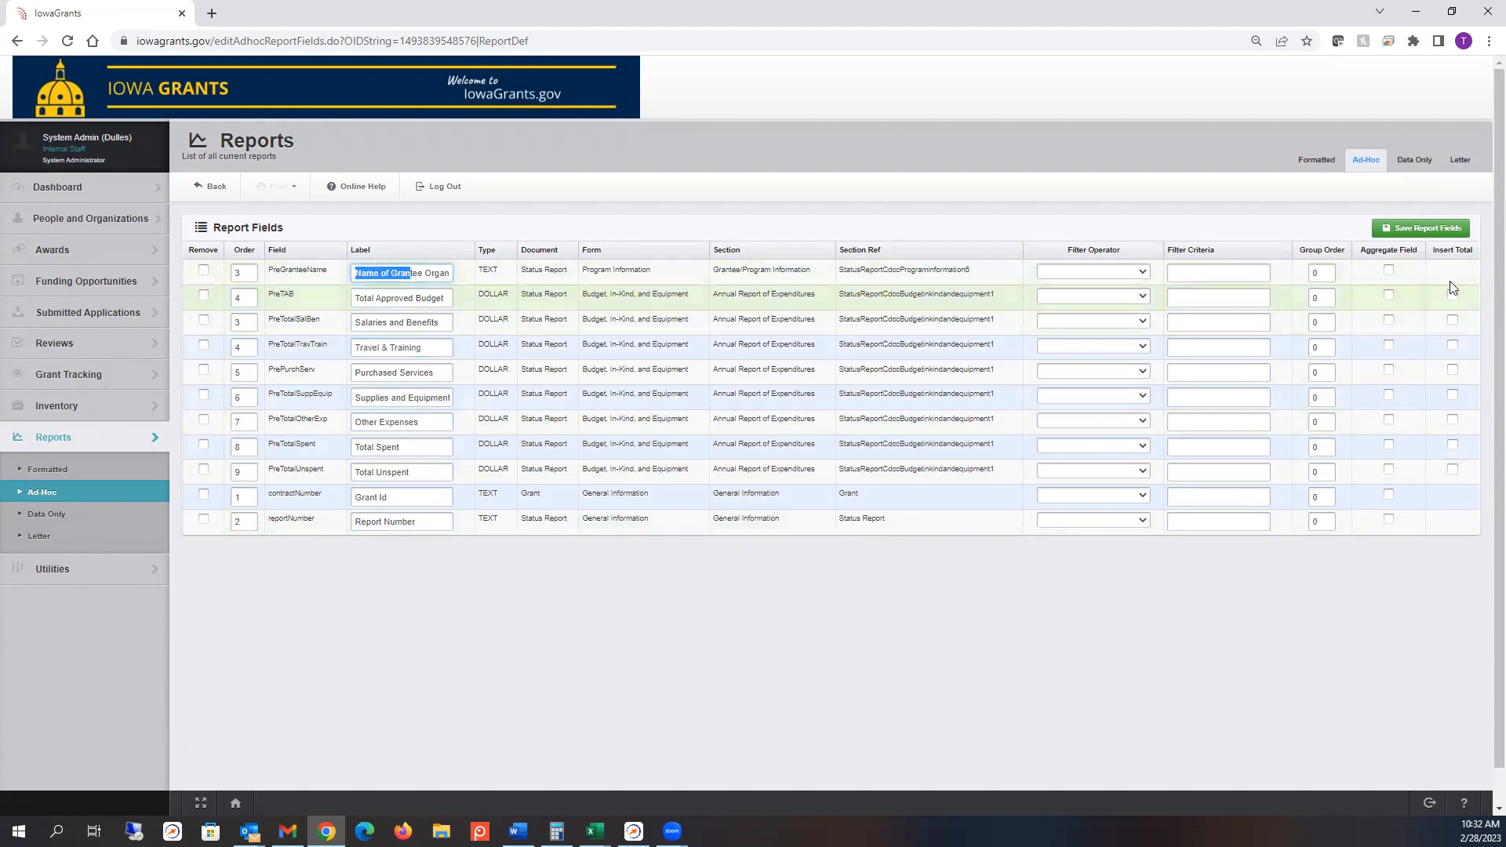
left_click(1428, 226)
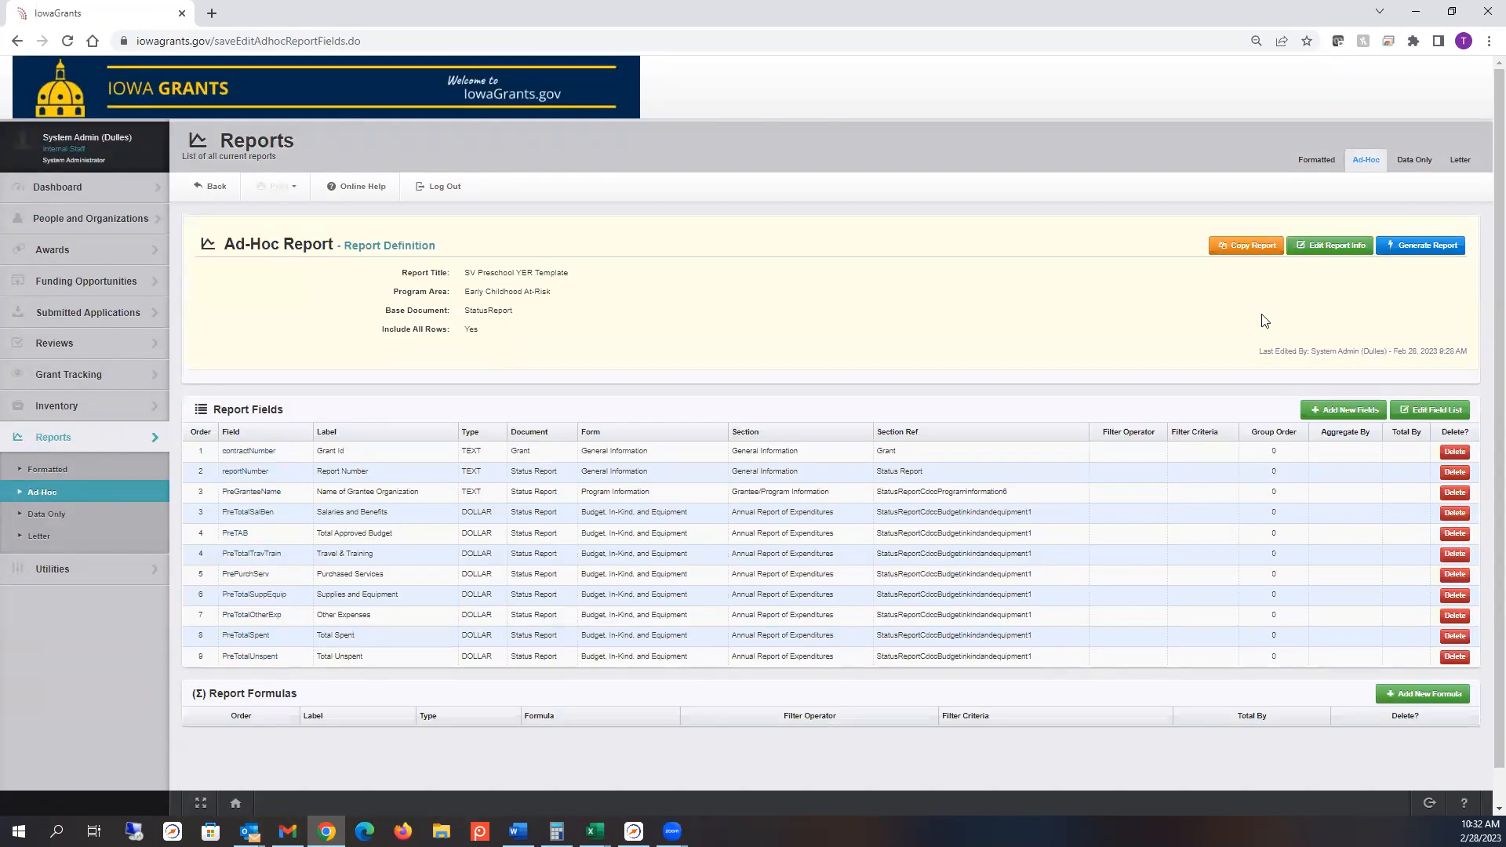
Step: Open the PreGranteeName field's source form, look through the Program Information sections and their value types, and return to the report definition
left_click(252, 496)
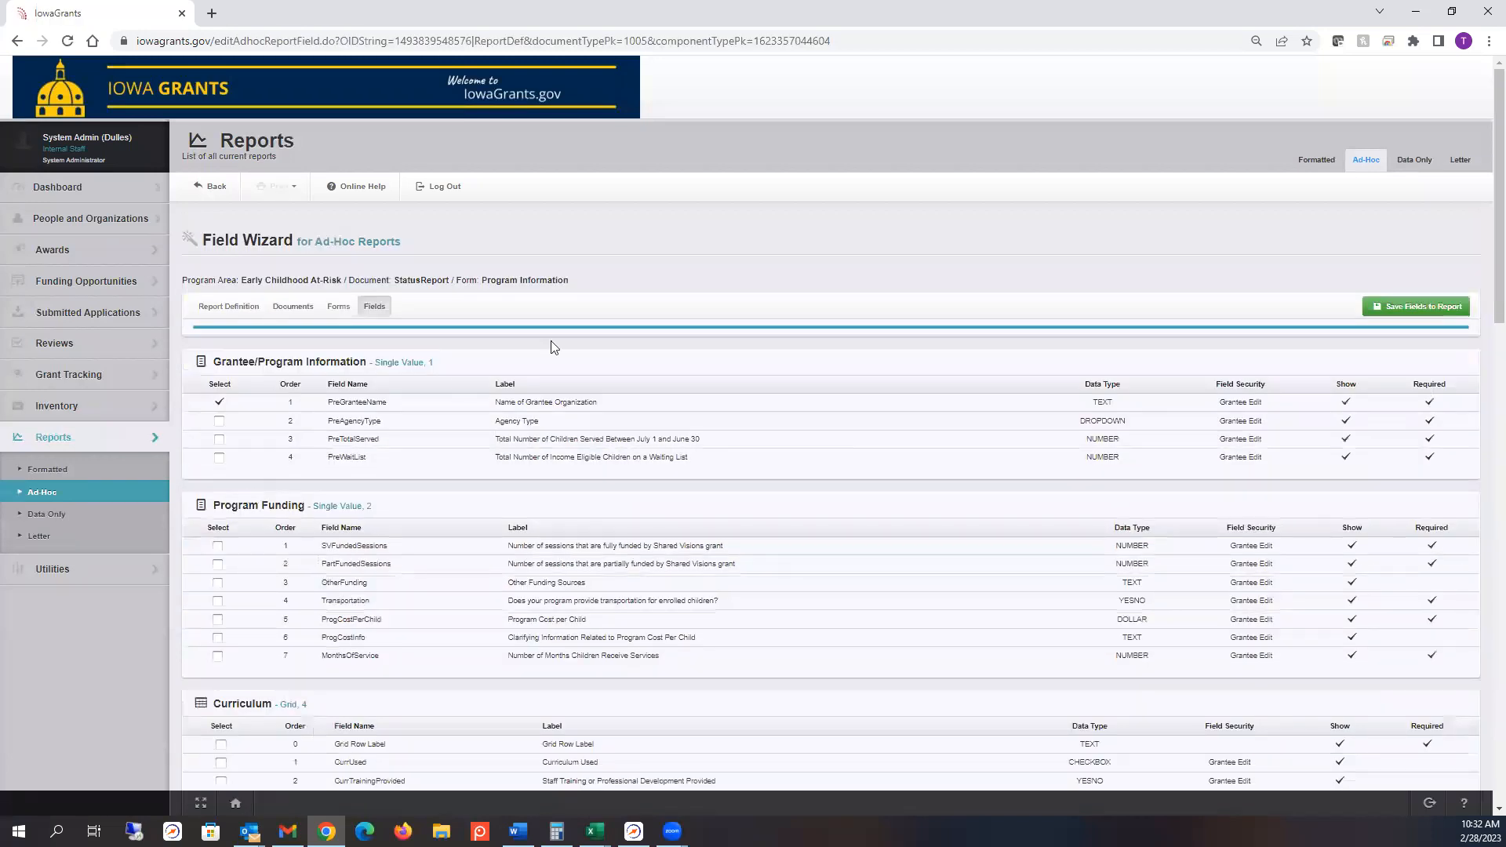
left_click_drag(502, 361, 453, 384)
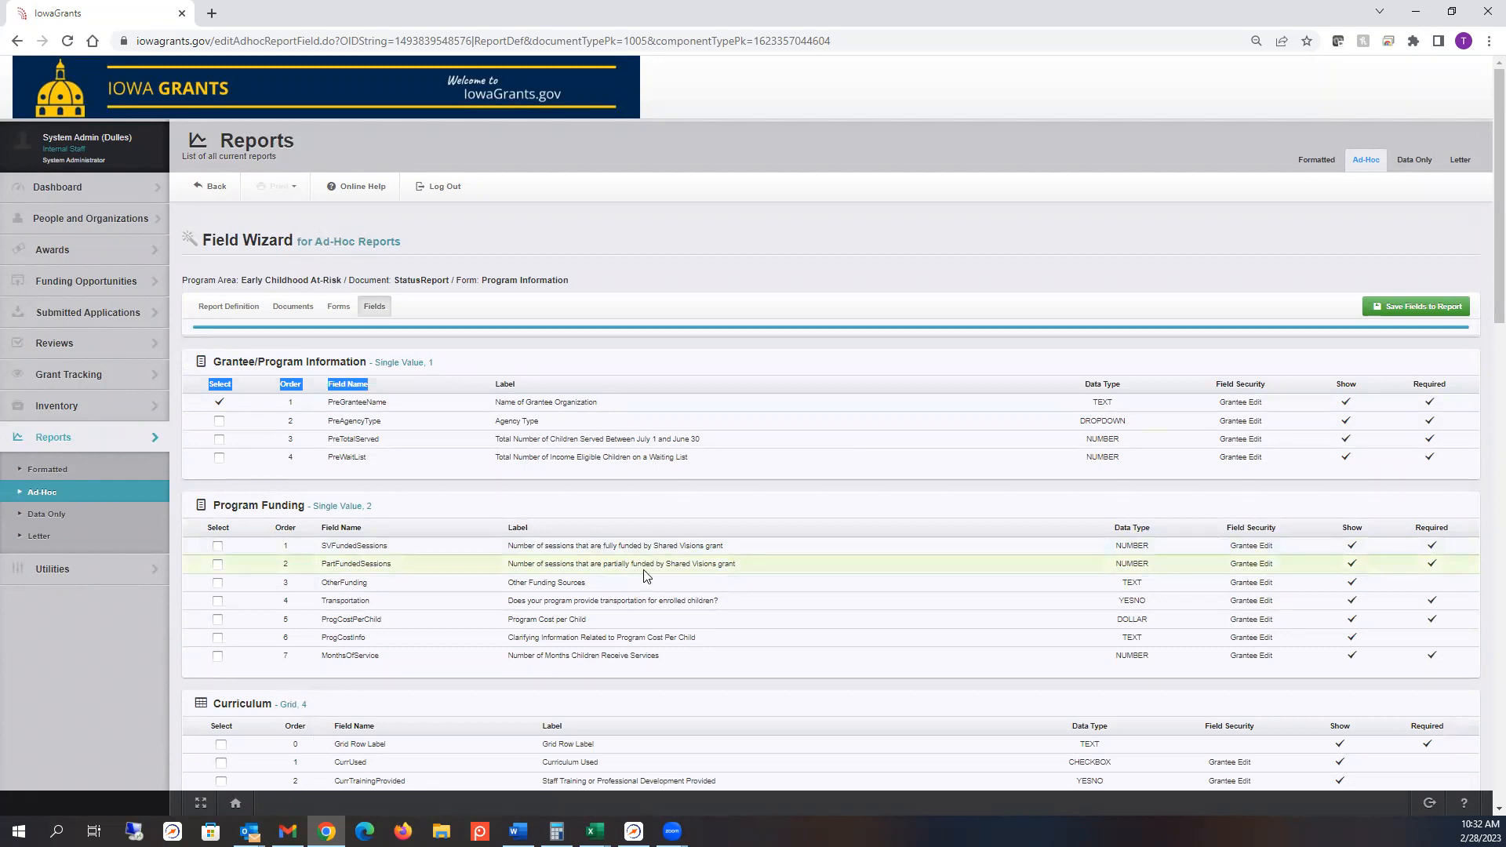
scroll(651, 565, "down", 1)
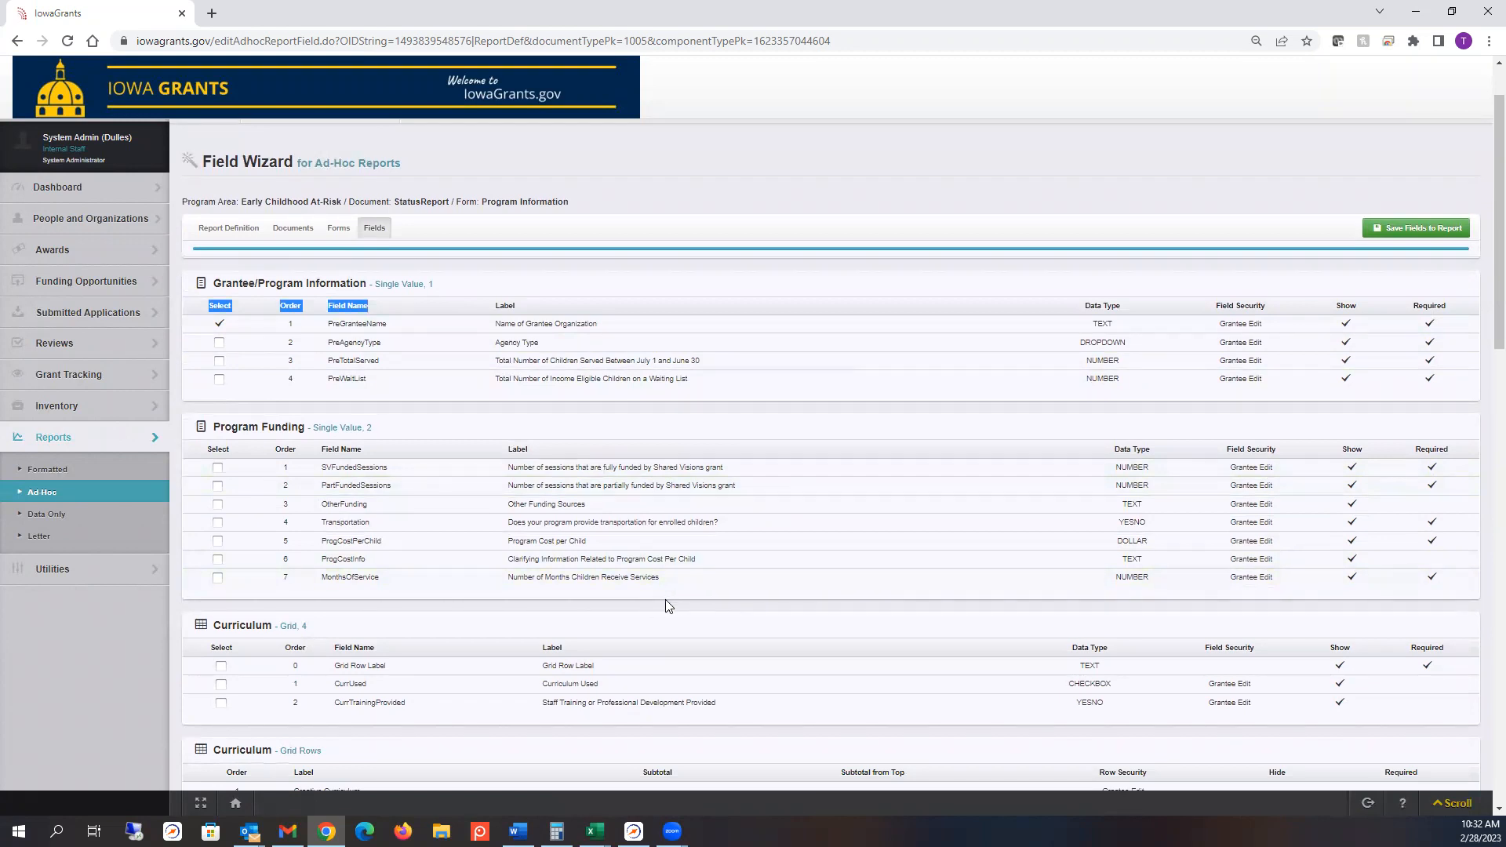
scroll(665, 600, "down", 3)
scroll(667, 605, "down", 6)
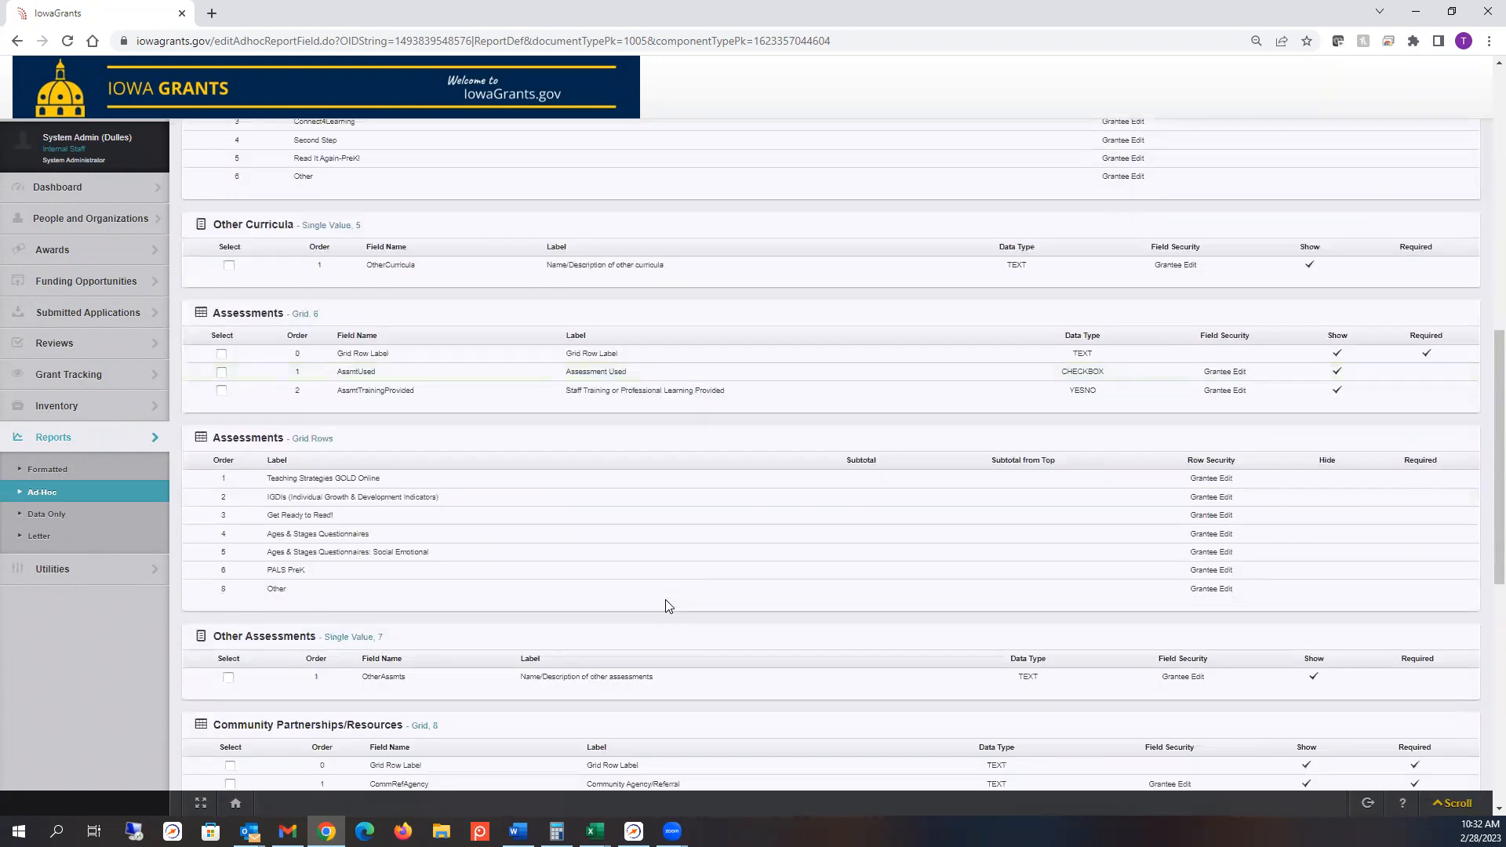
scroll(666, 605, "down", 8)
scroll(667, 605, "up", 20)
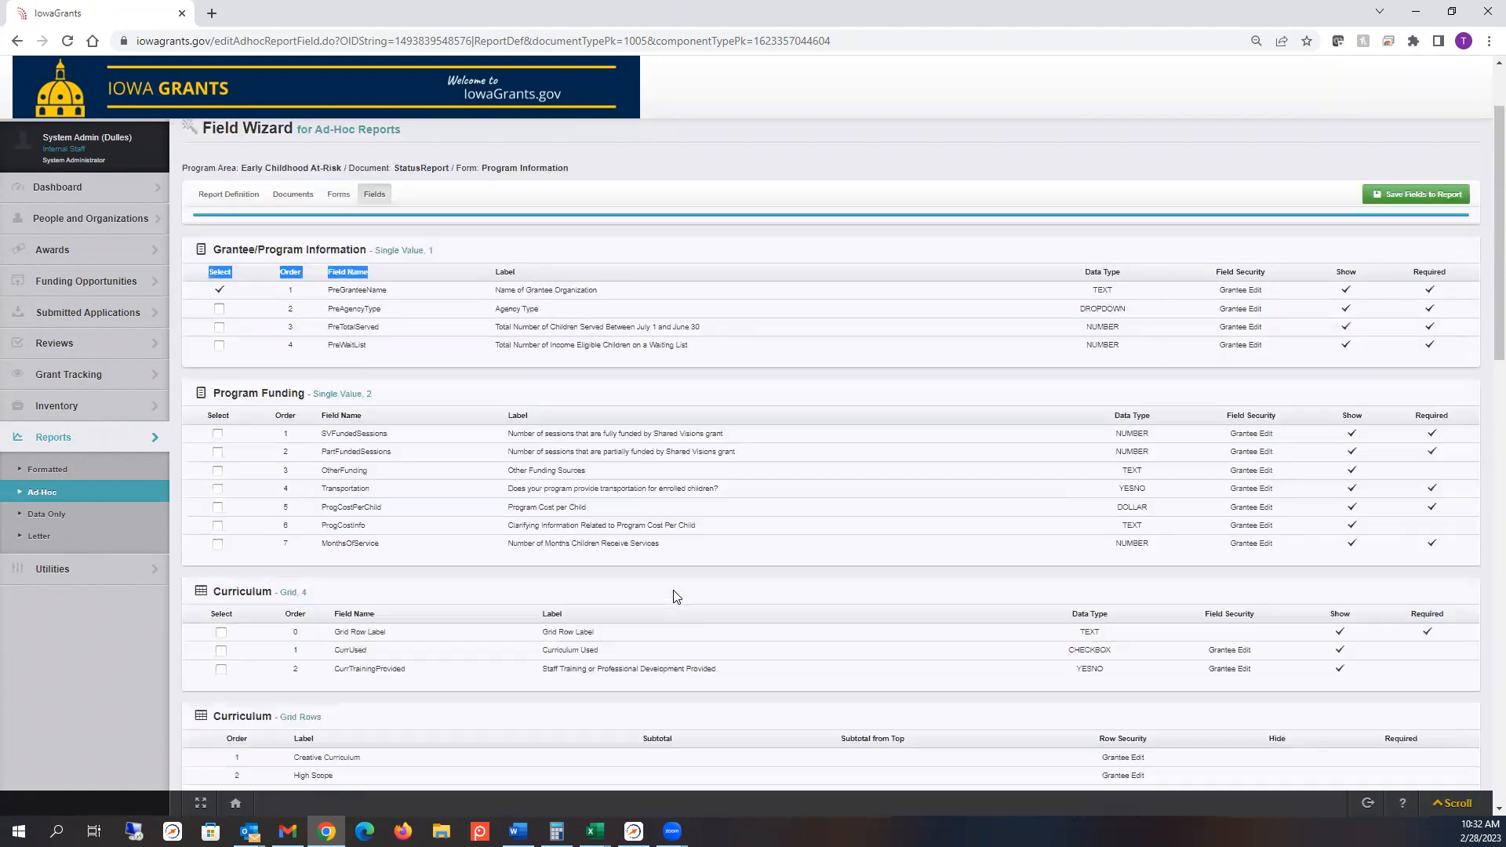
scroll(677, 590, "up", 2)
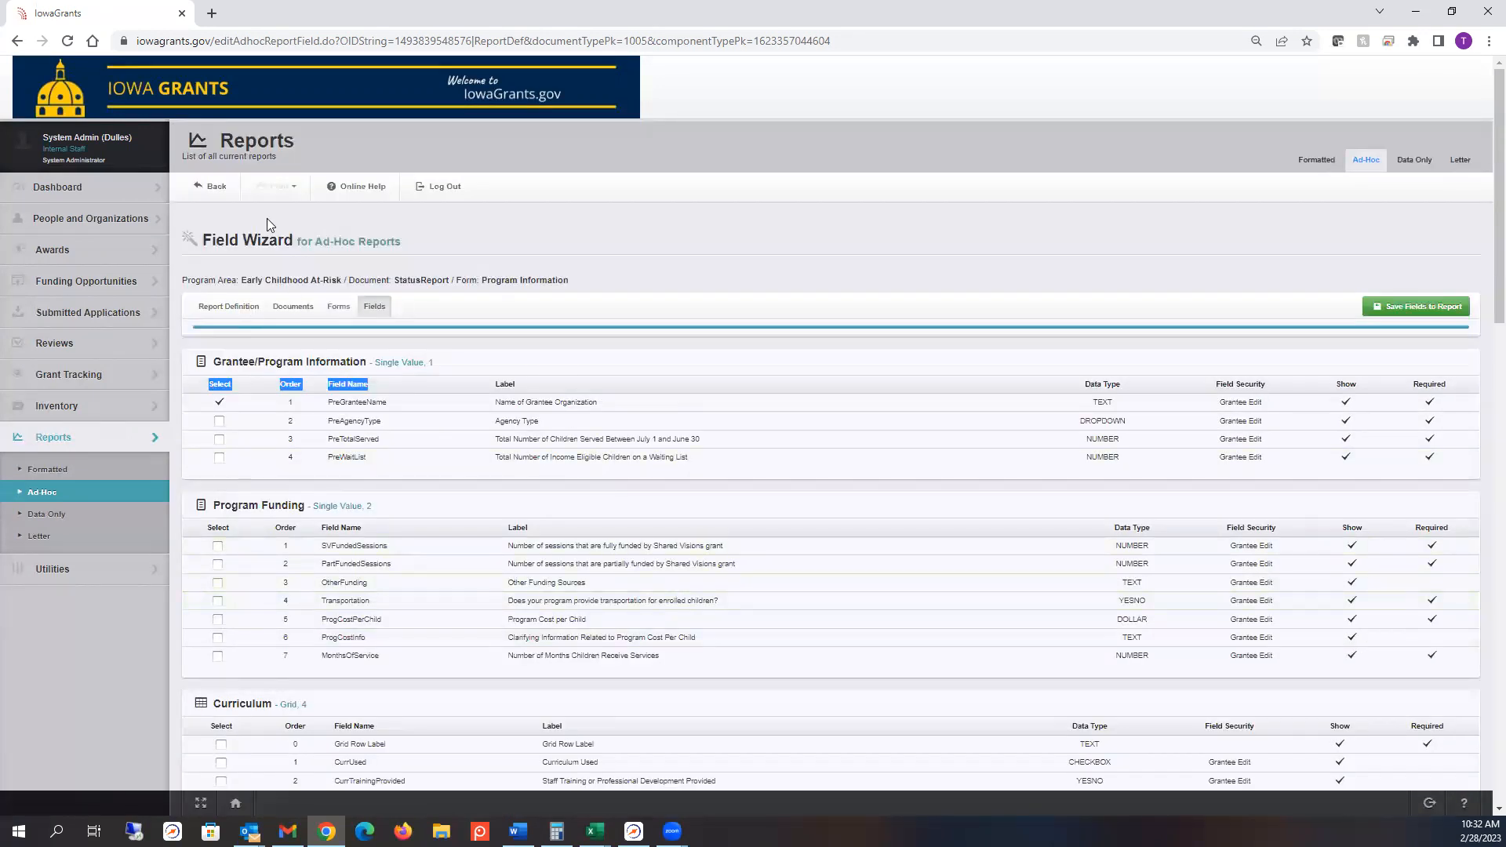
left_click(233, 308)
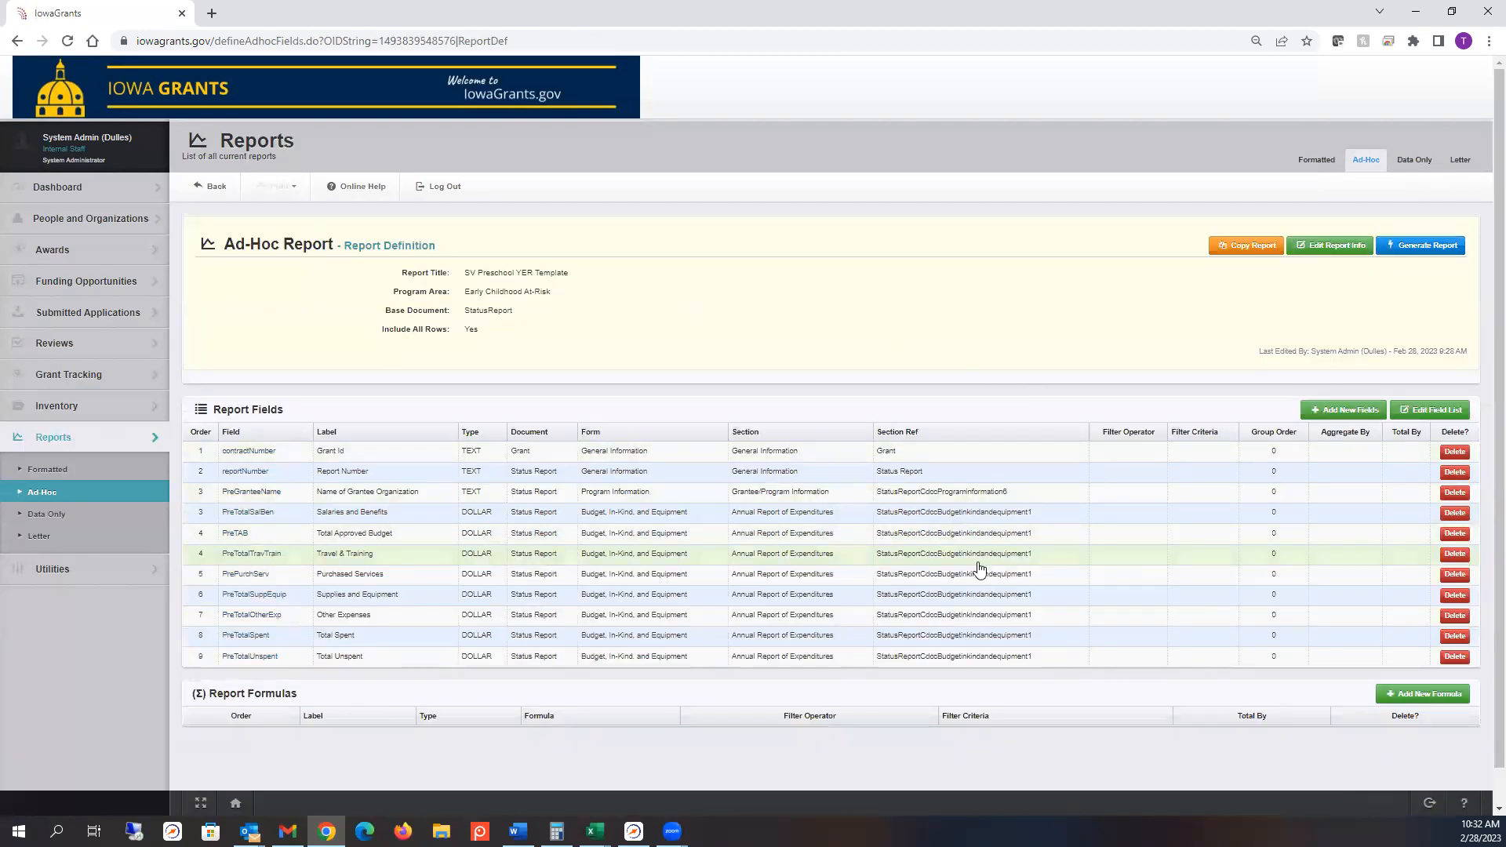
Step: Open the Budget, In-Kind, and Equipment form's fields from the Salaries and Benefits row and look through all its sections
left_click(909, 517)
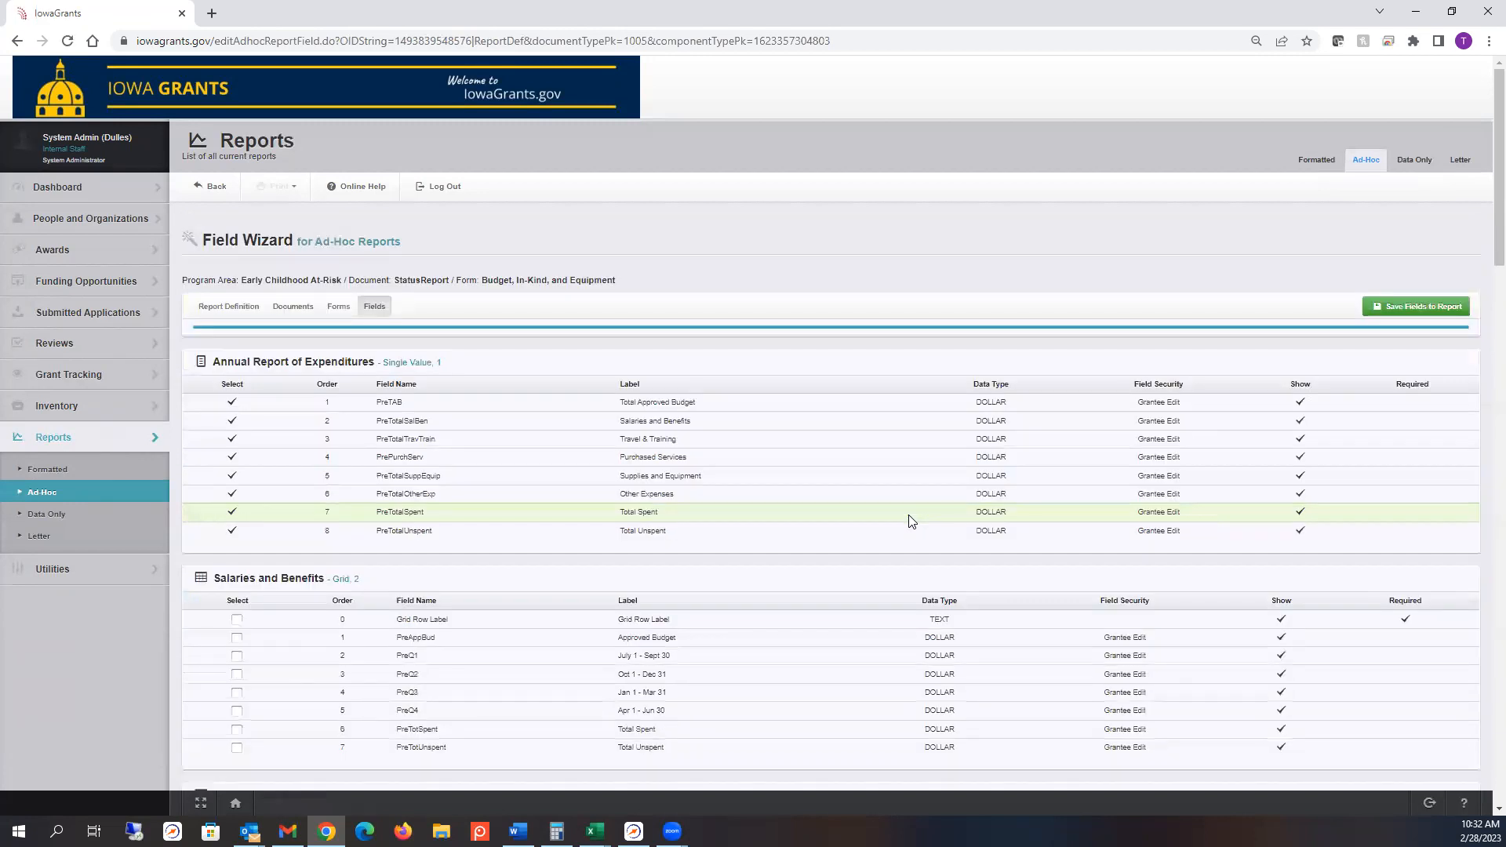
scroll(908, 519, "down", 10)
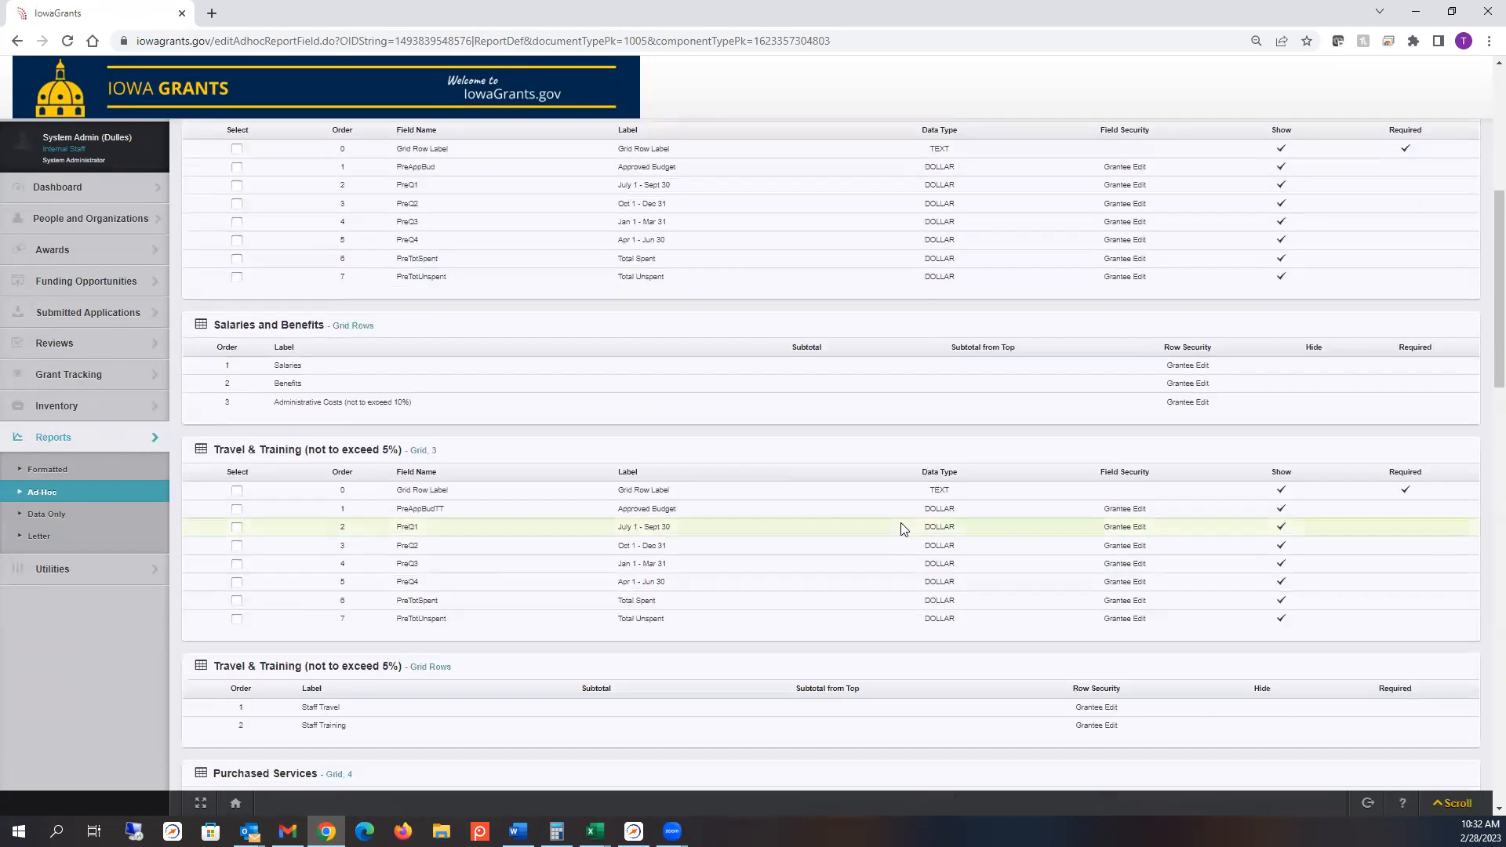
scroll(902, 529, "down", 10)
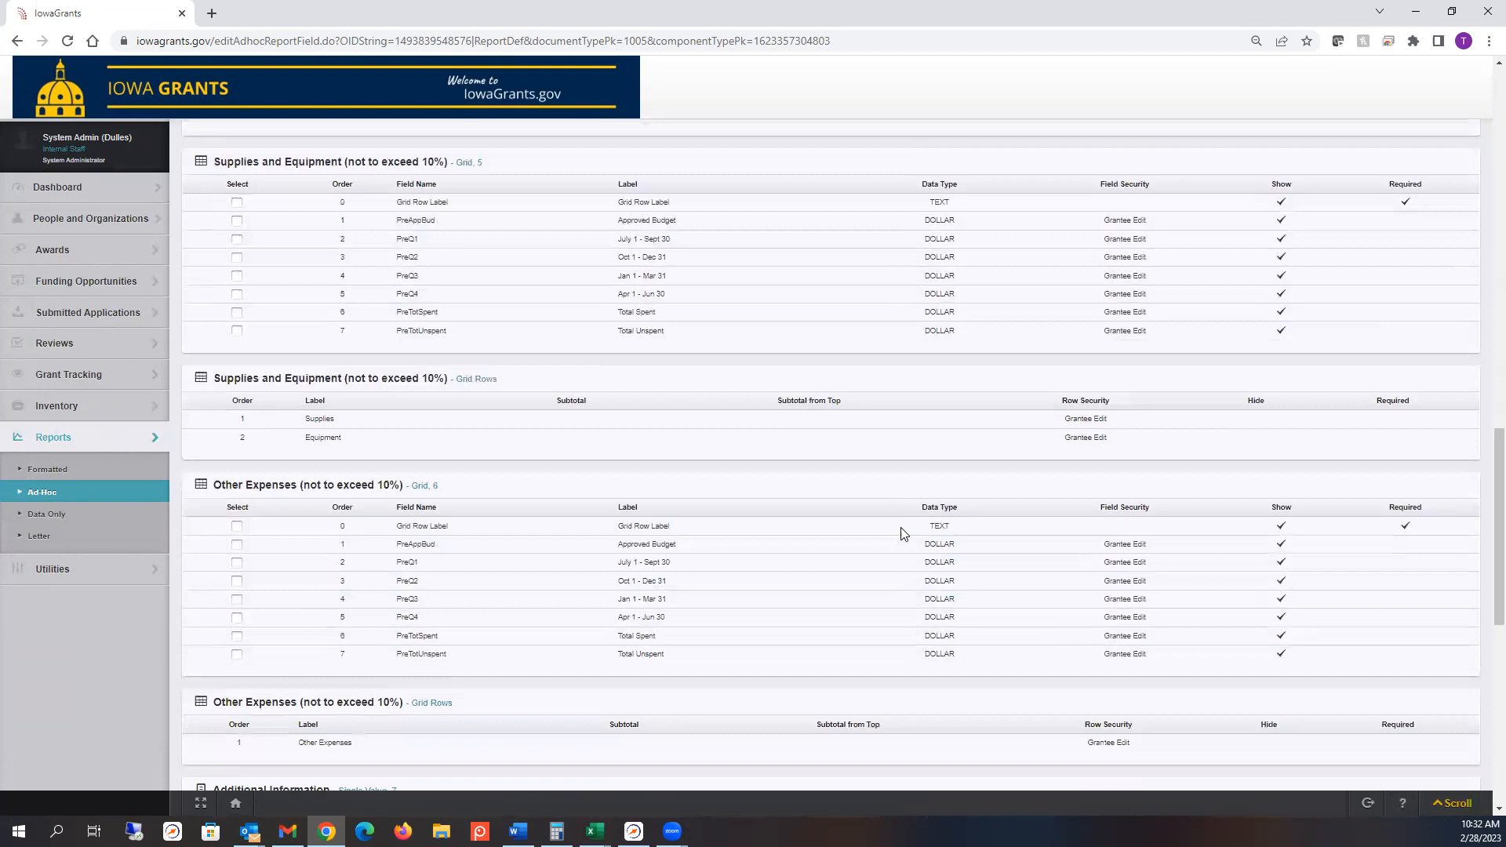
scroll(904, 534, "down", 6)
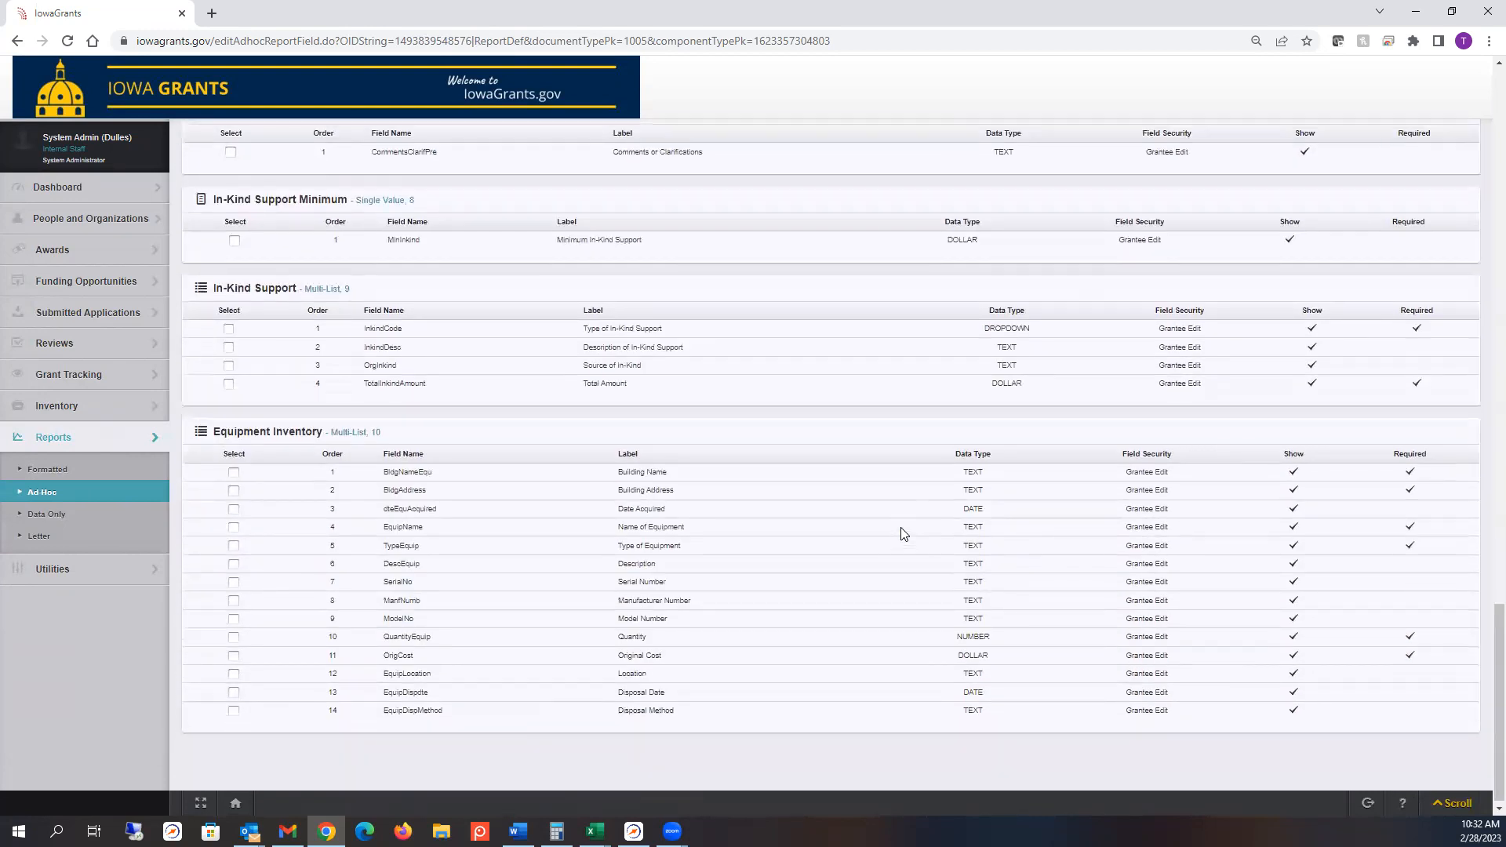
scroll(910, 527, "up", 3)
scroll(918, 525, "up", 20)
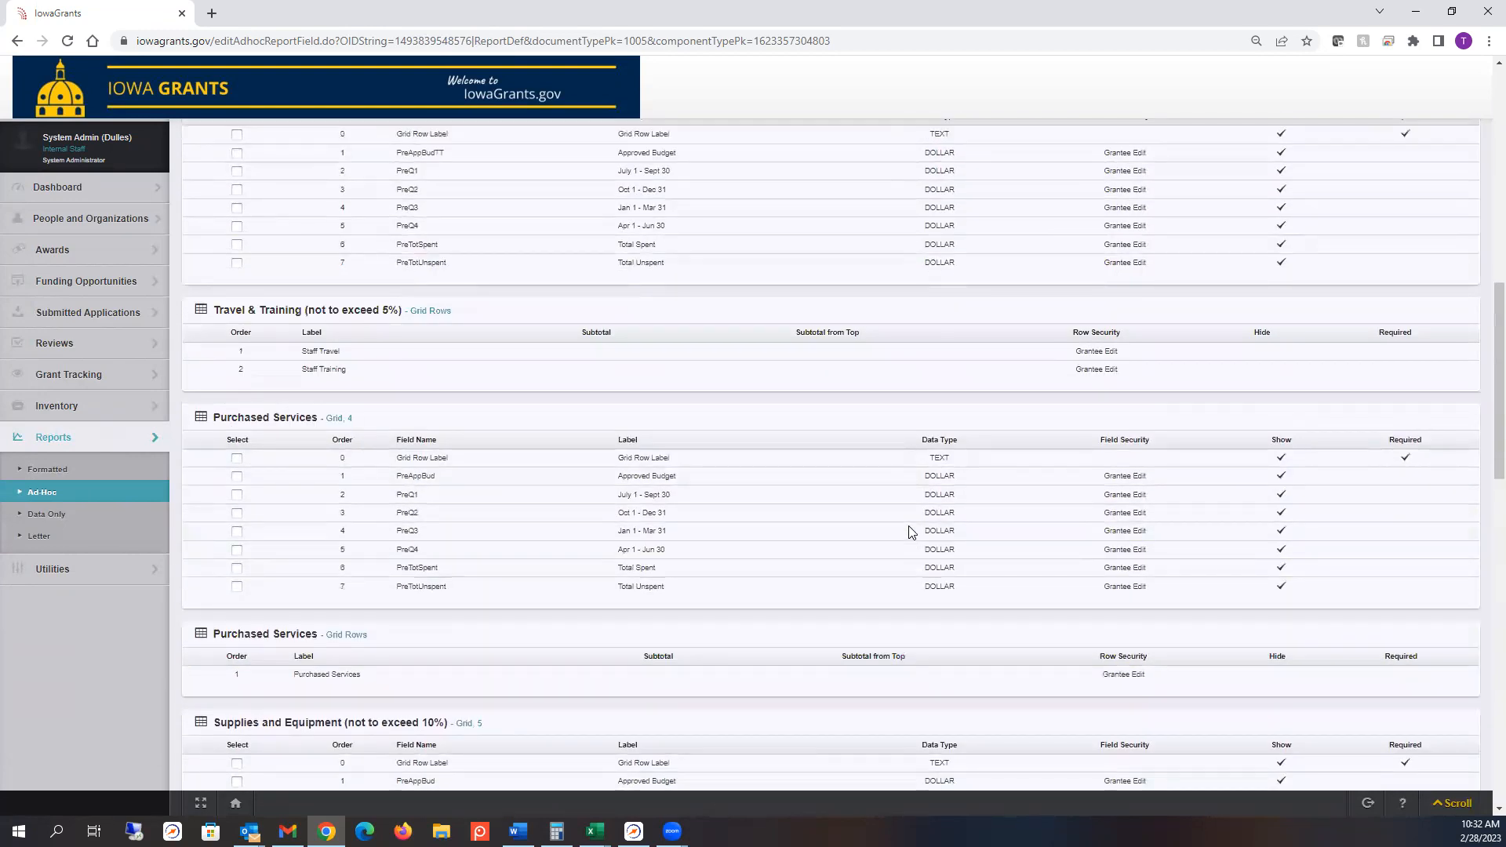
scroll(910, 529, "up", 5)
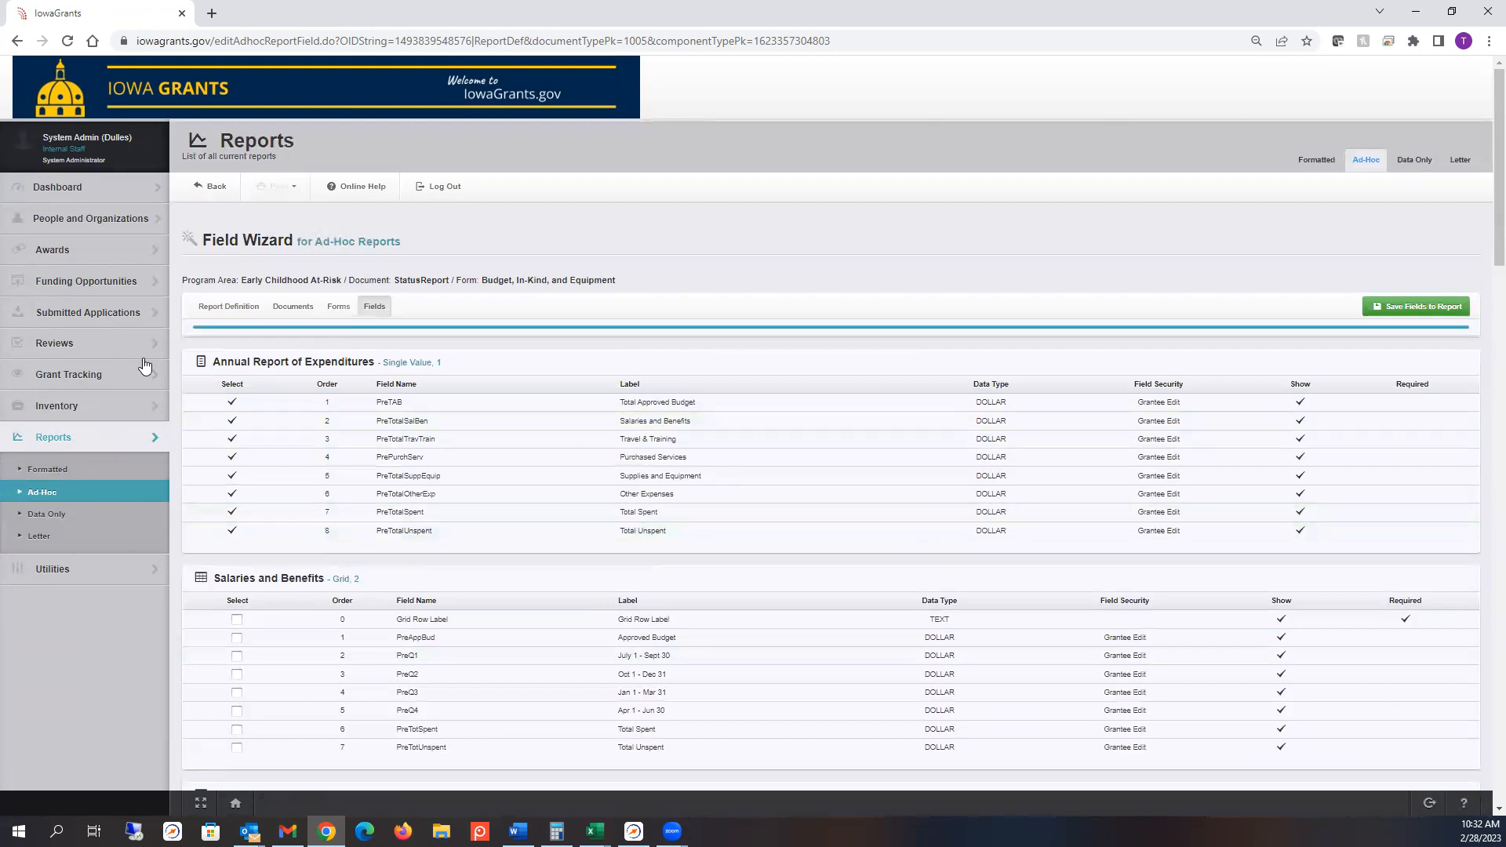
Step: Compare the single-value Annual Report of Expenditures section with the grid rows of the budget category sections, and return to the report definition
left_click_drag(480, 367, 323, 382)
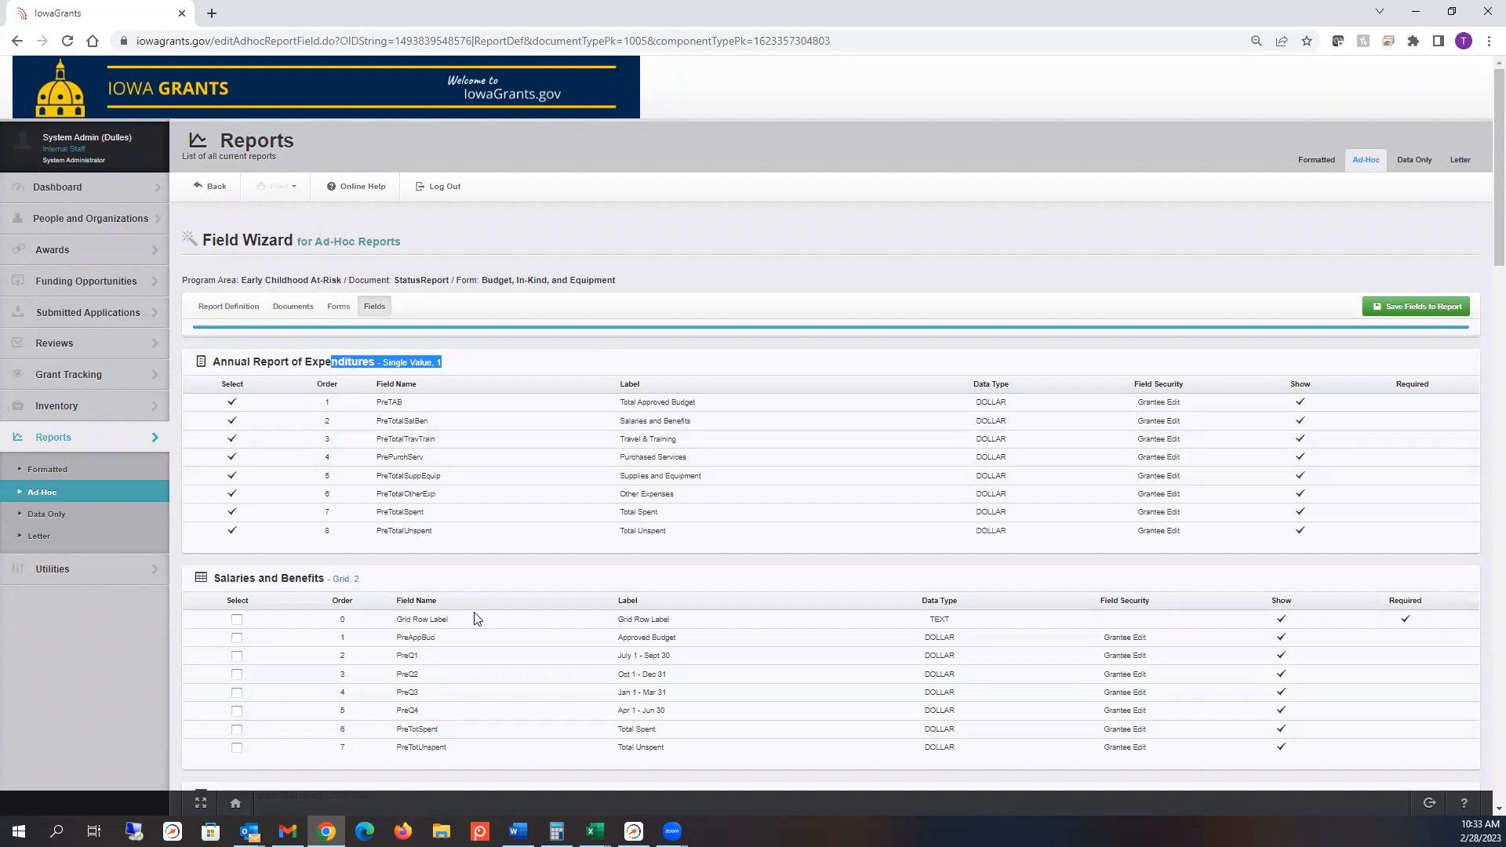
scroll(478, 611, "down", 3)
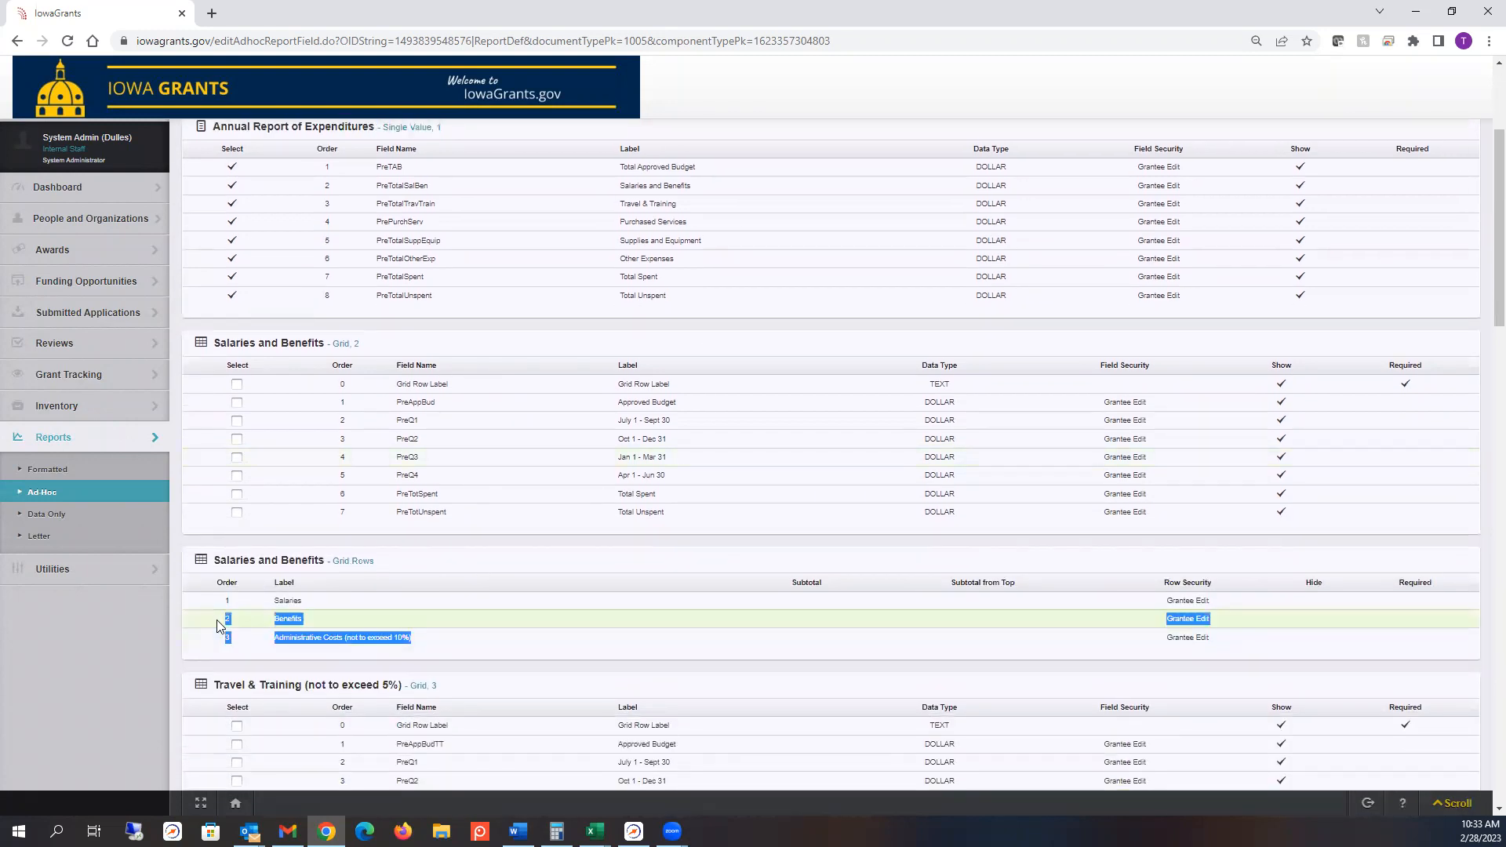
left_click_drag(219, 625, 514, 665)
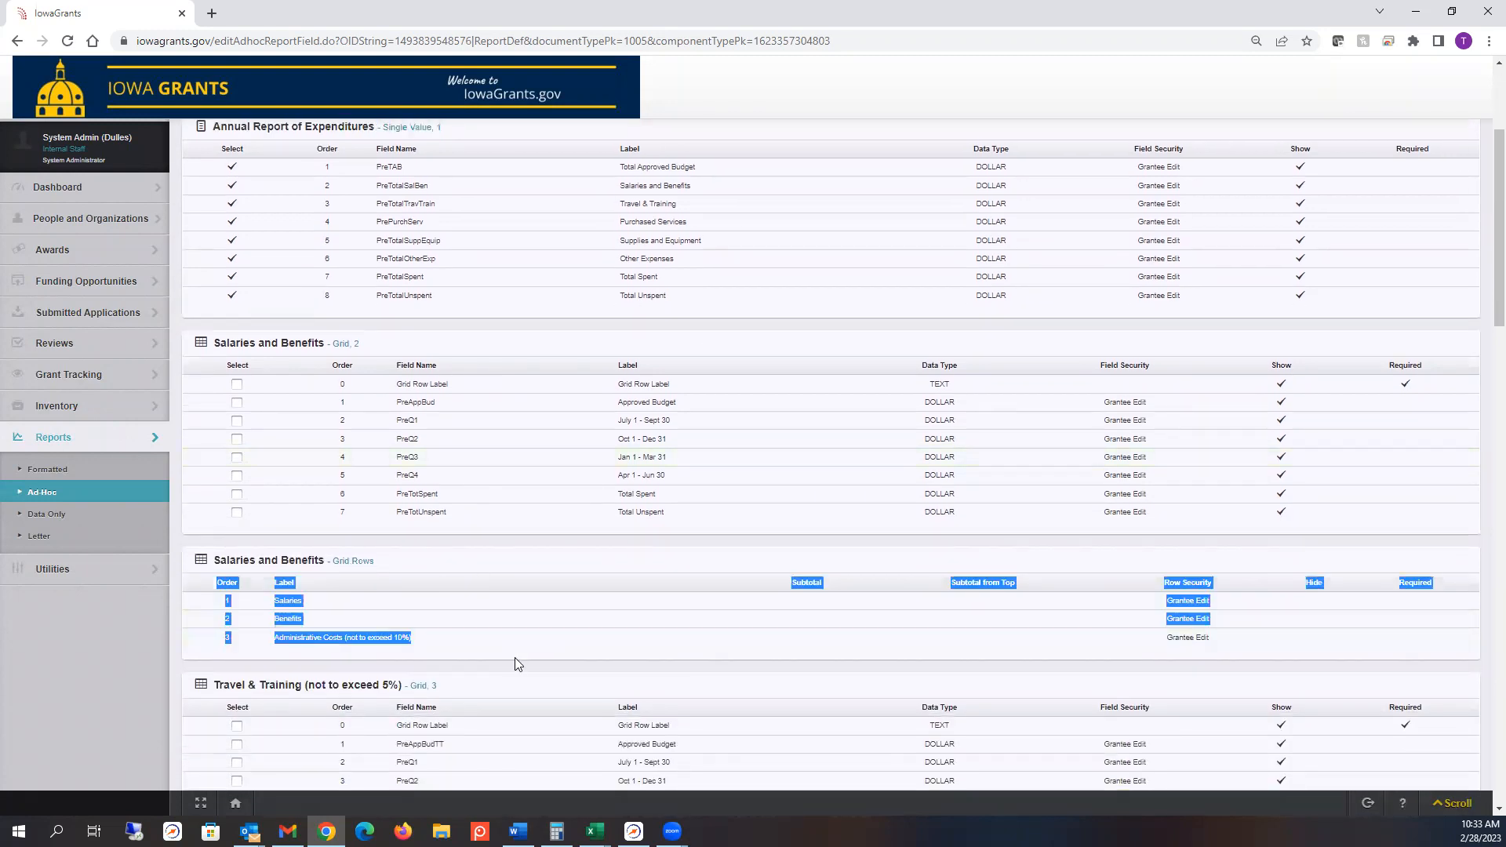
scroll(514, 664, "down", 5)
left_click_drag(346, 568, 276, 561)
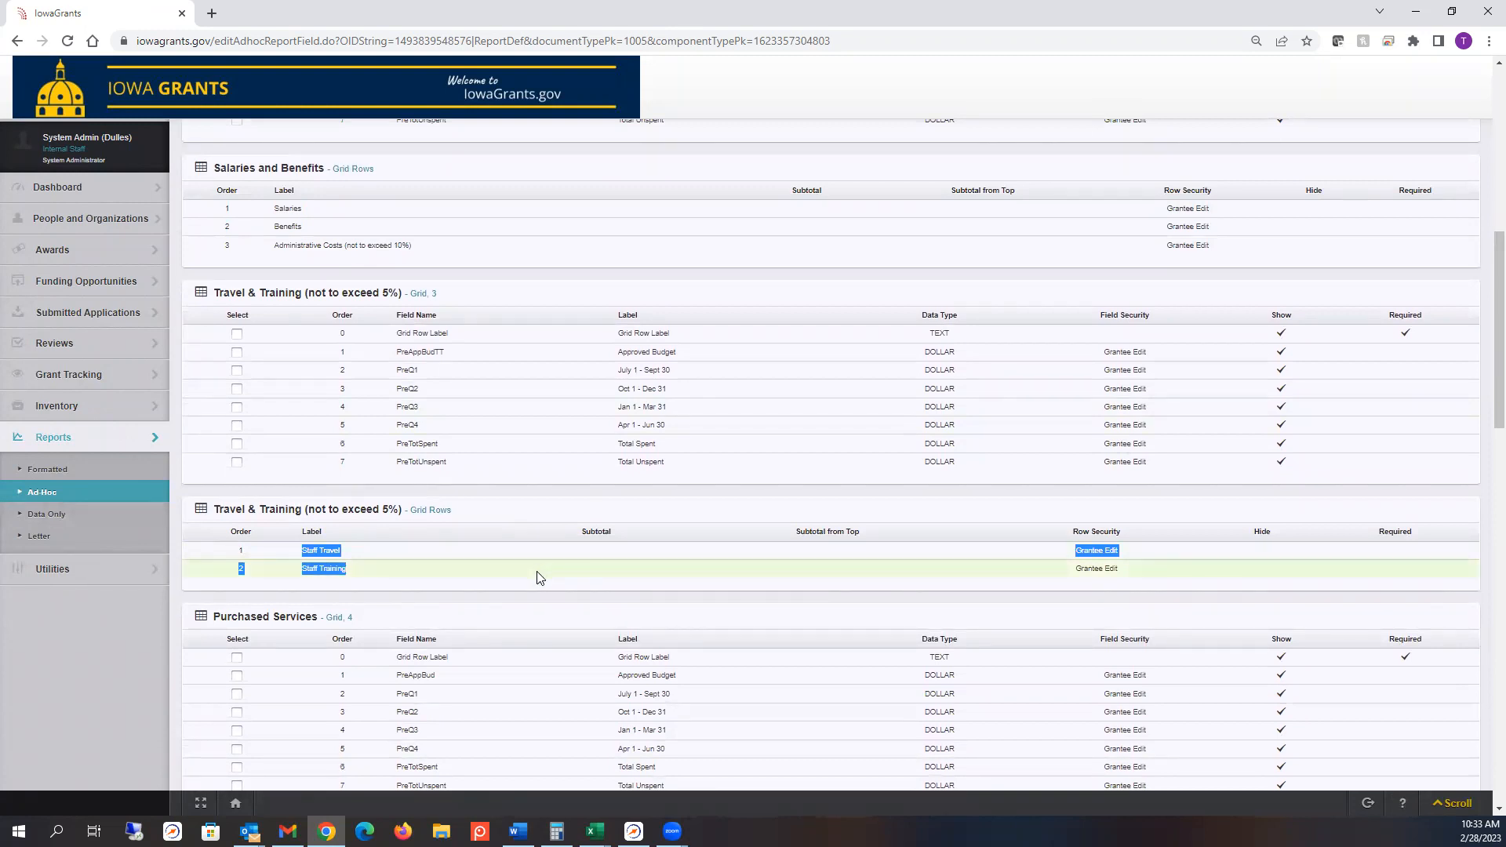
scroll(539, 573, "down", 3)
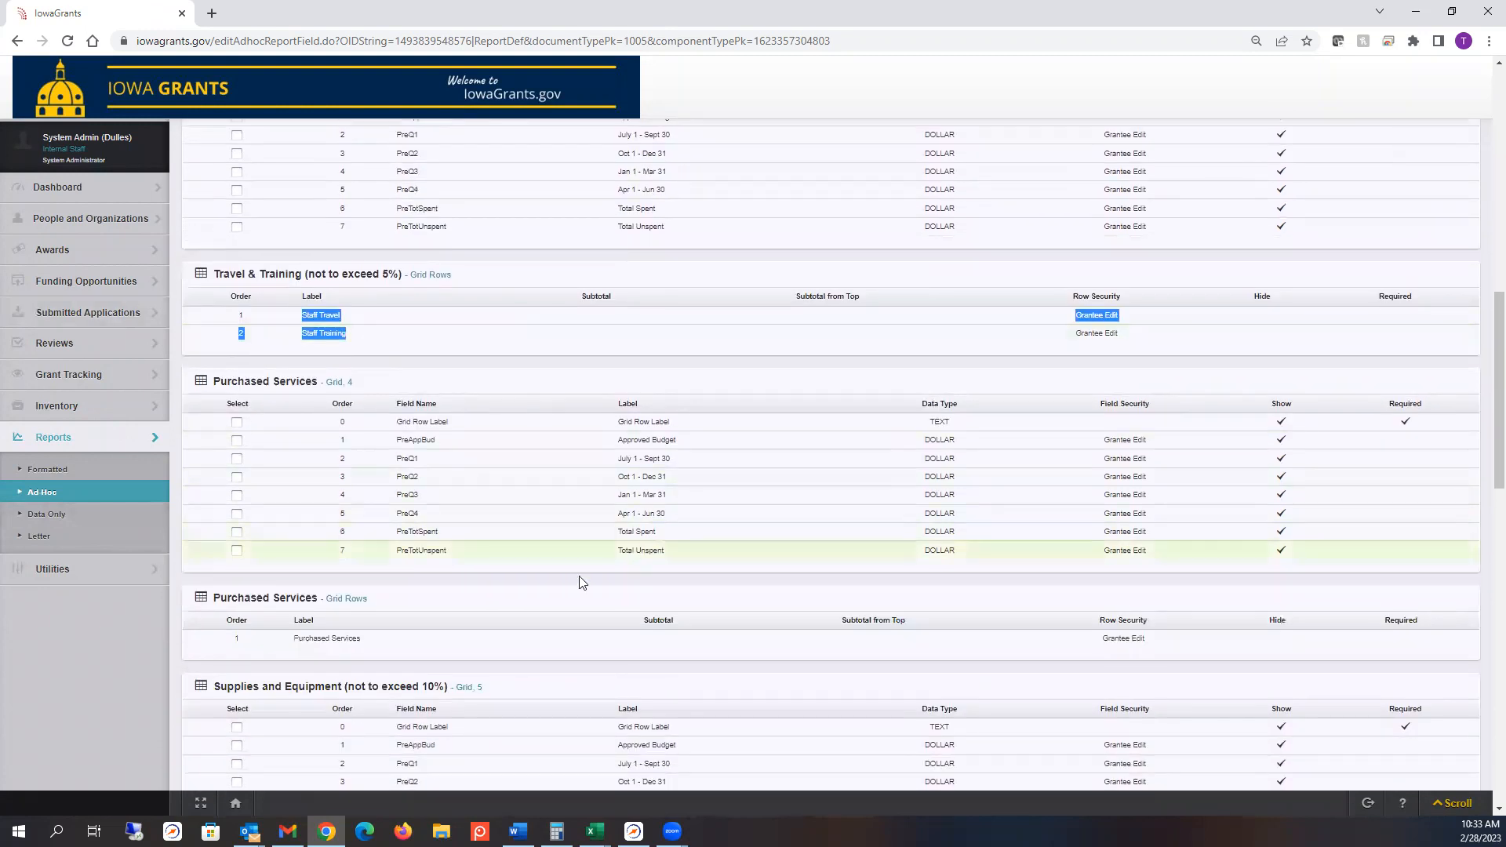
left_click_drag(384, 639, 269, 634)
left_click(384, 651)
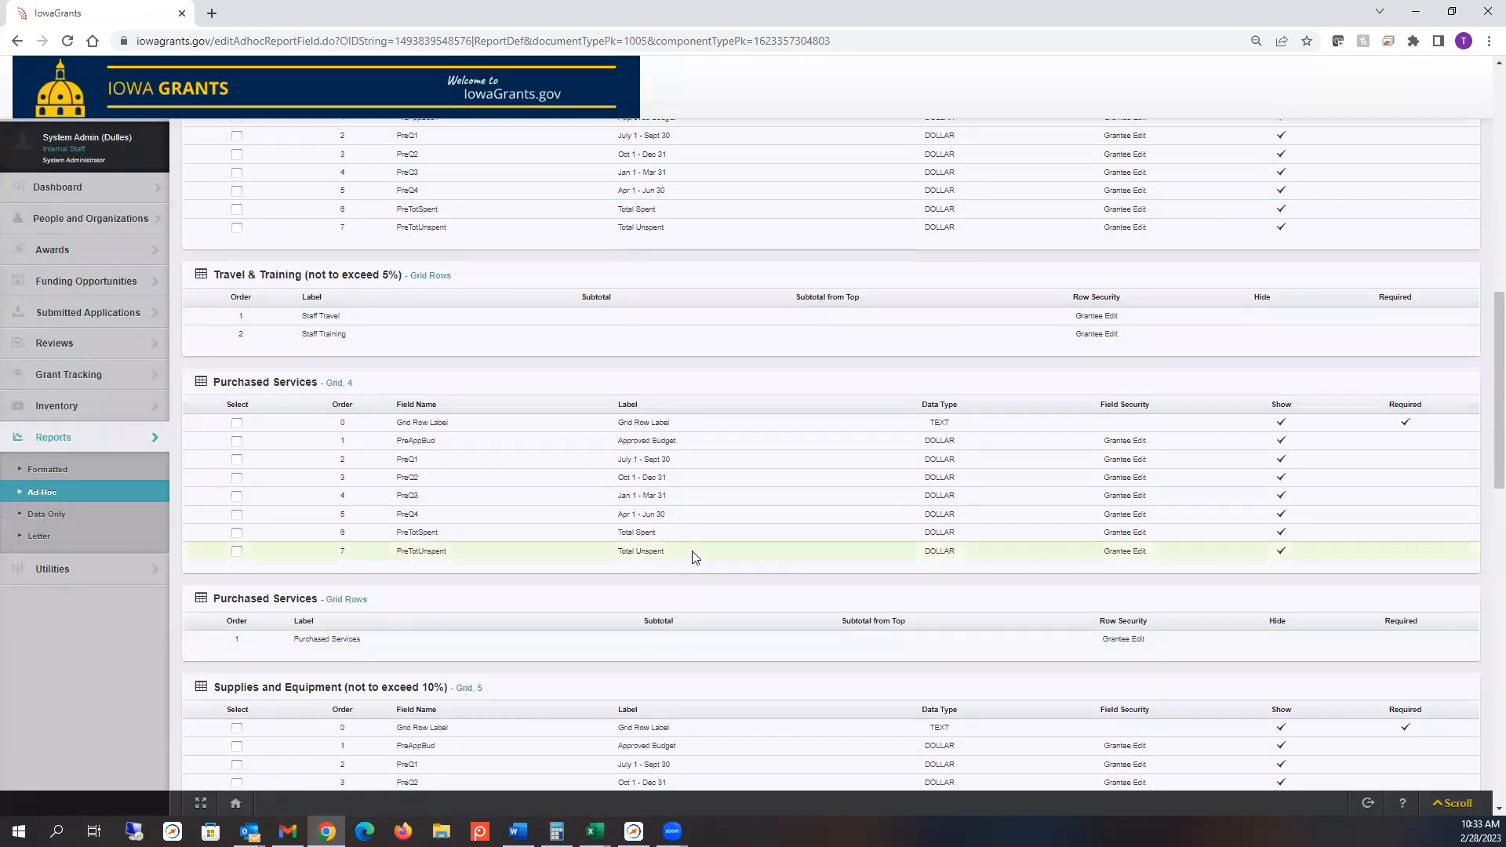
scroll(691, 559, "up", 15)
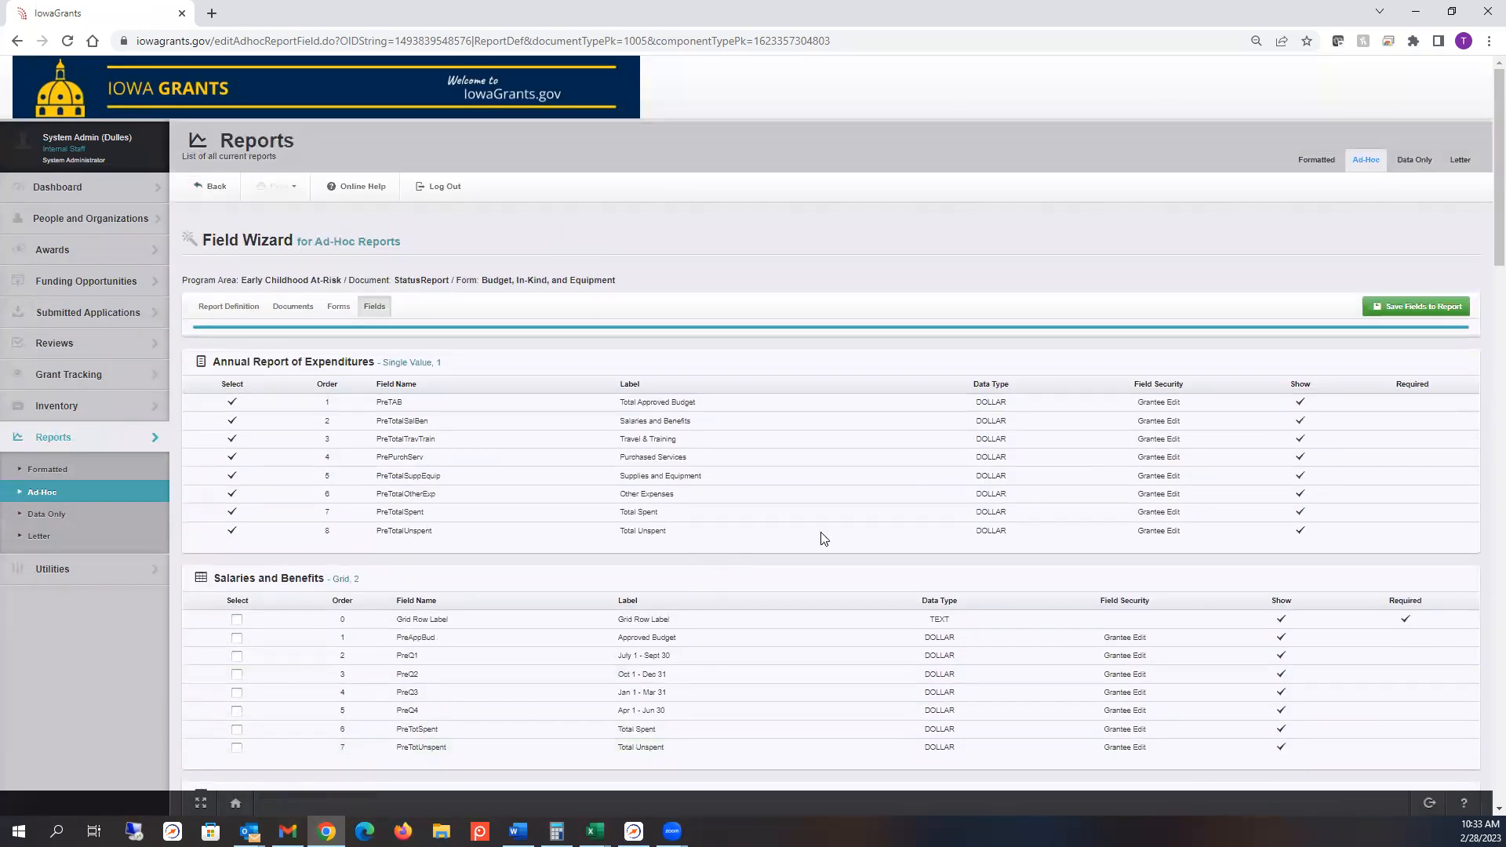
left_click(220, 306)
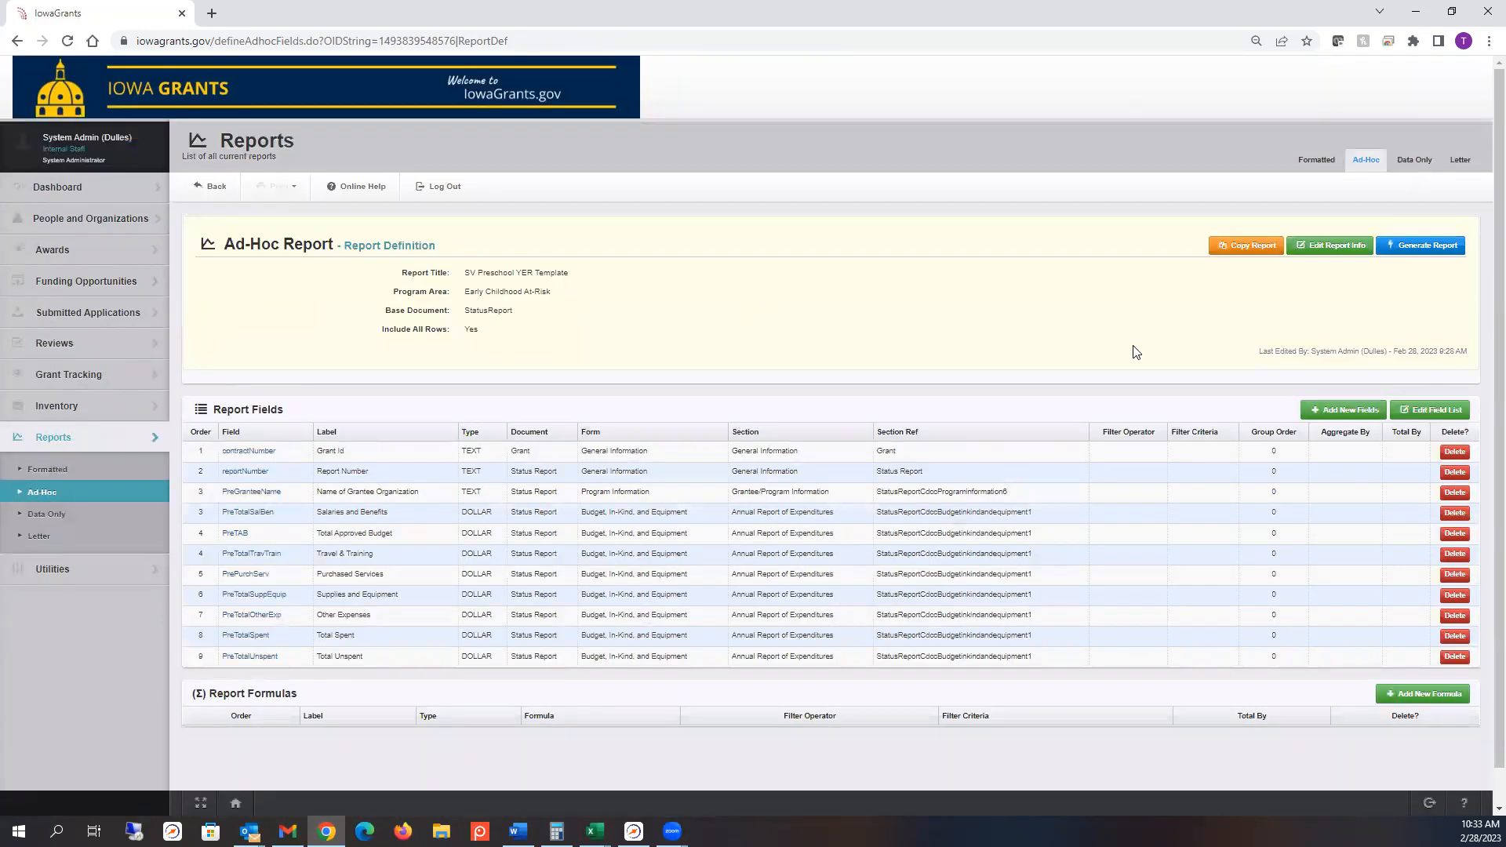
Step: Filter the report by funding opportunity 405359 - FY22 Shared Visions Preschool Renewal Application and generate it
left_click(1404, 247)
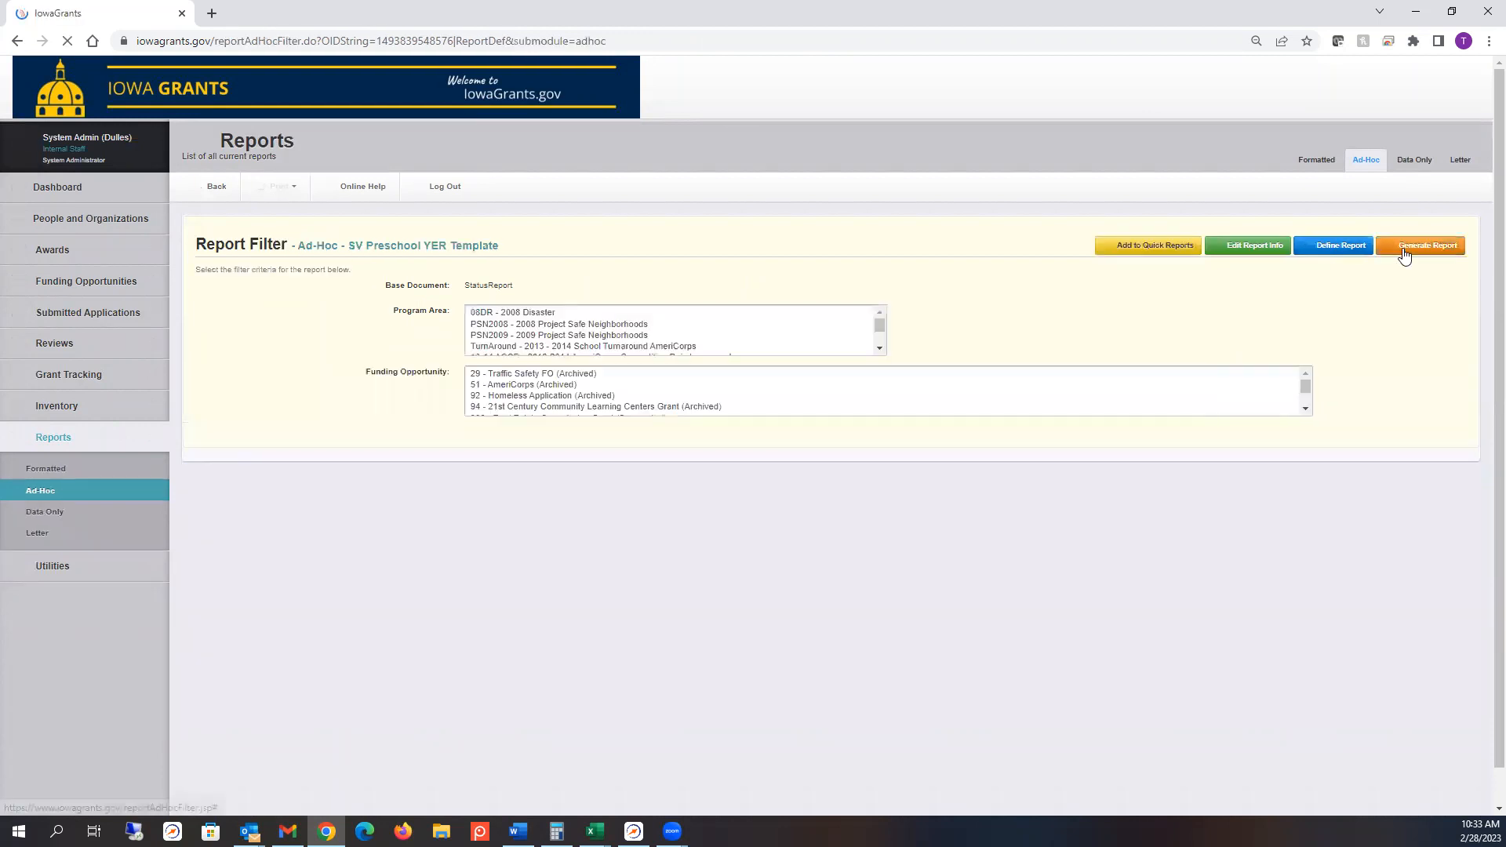
left_click(522, 342)
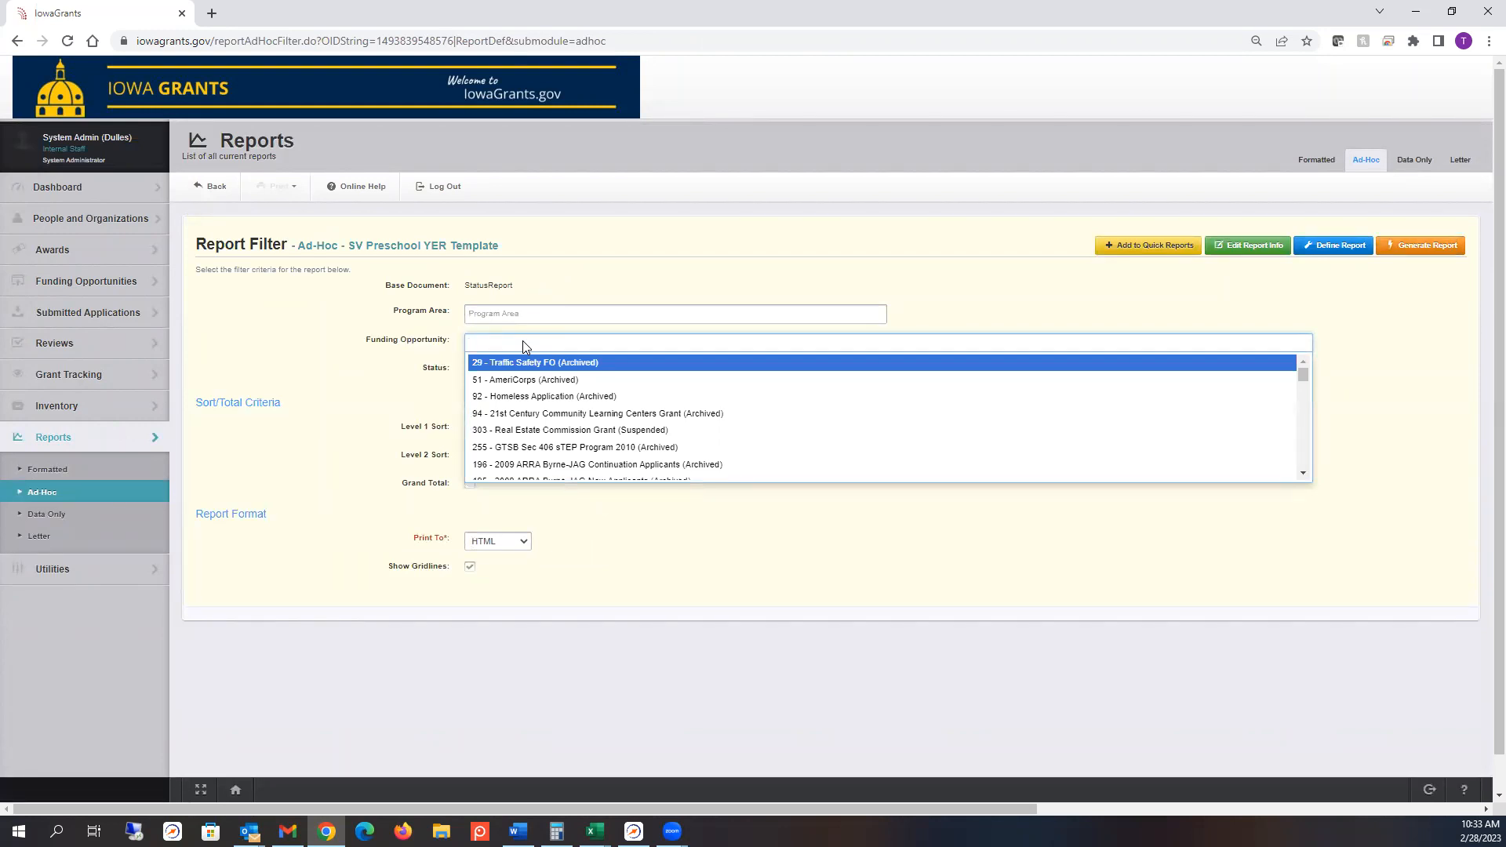
type("405")
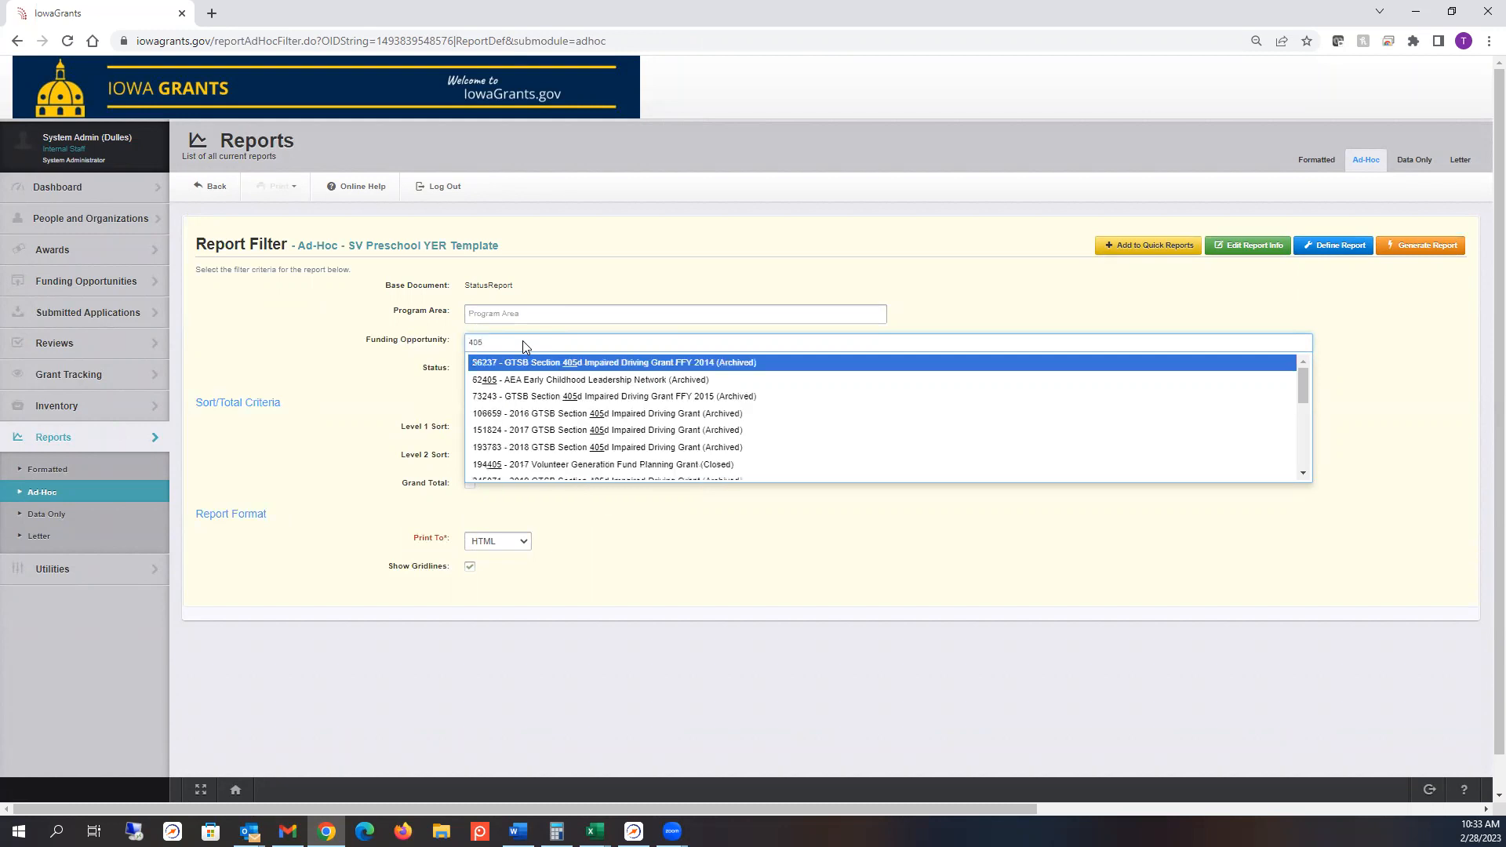
type("359")
key("Return")
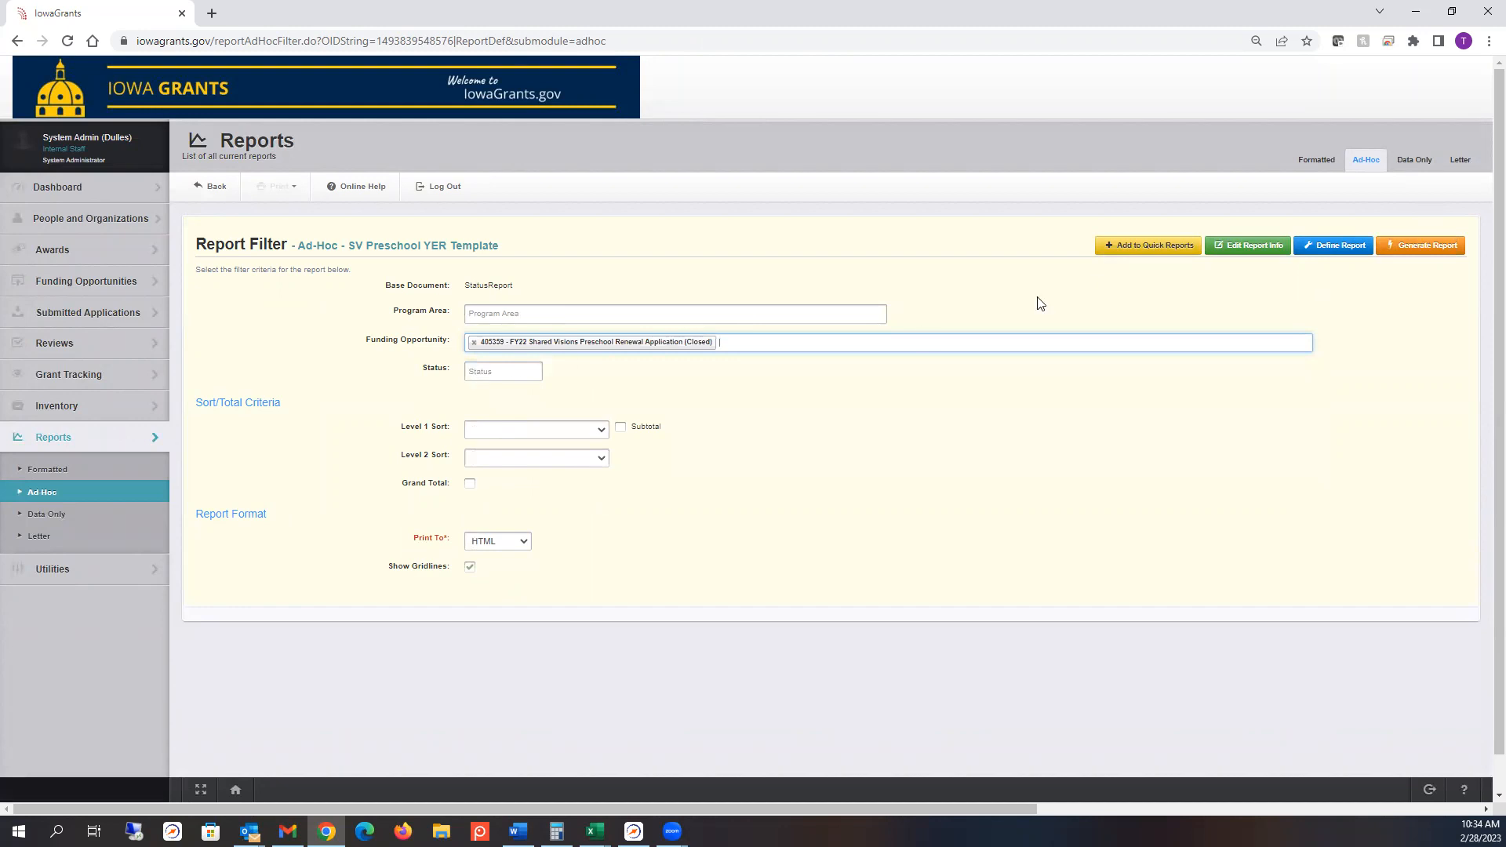
left_click(1446, 235)
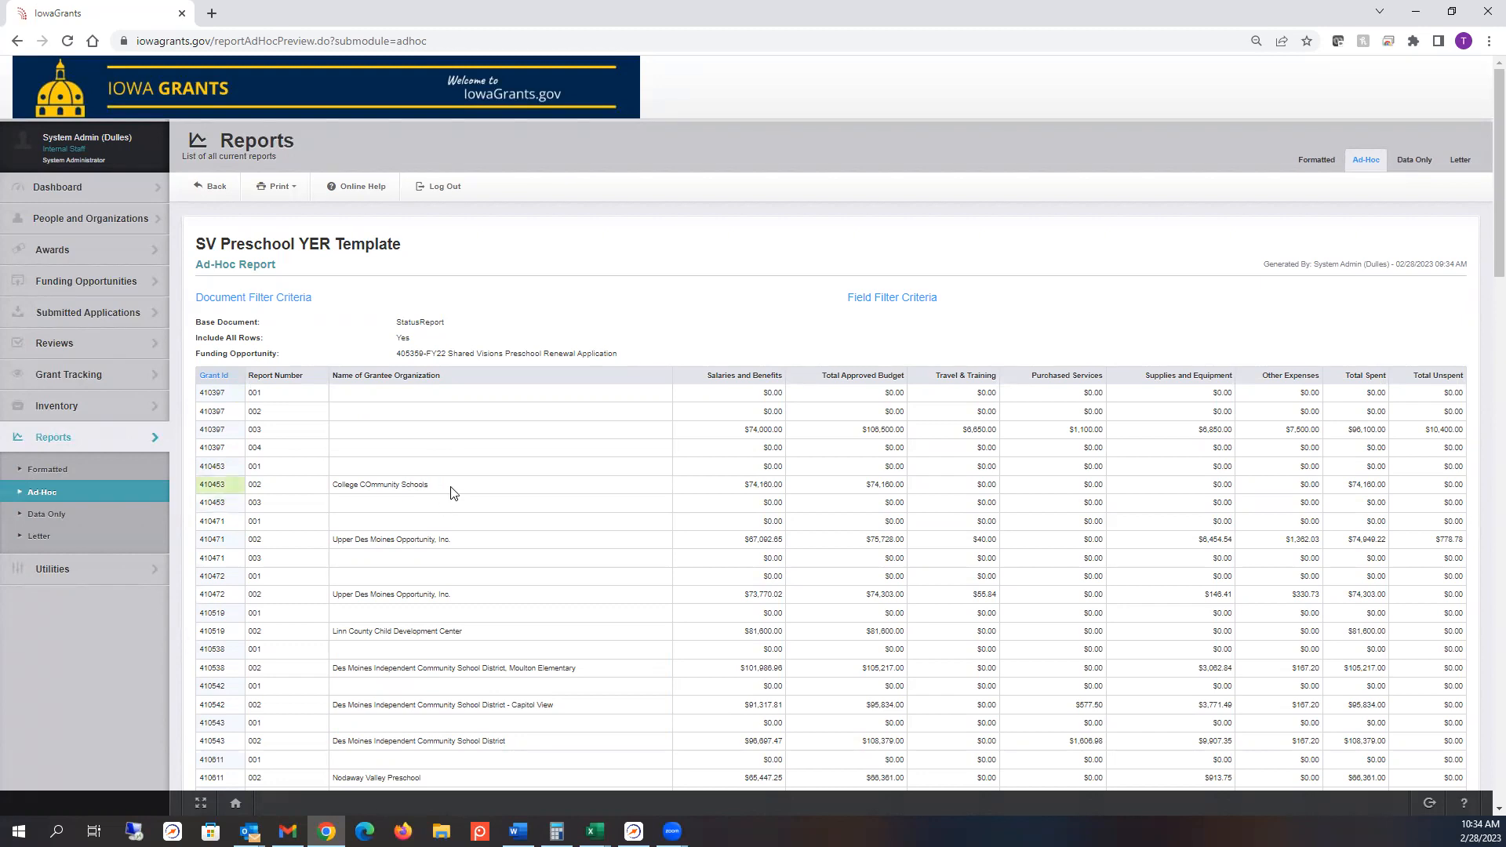
Step: Examine the College Community Schools row and the four status report rows of grant 410397 in the generated report
left_click_drag(423, 484, 372, 483)
left_click_drag(524, 505, 554, 504)
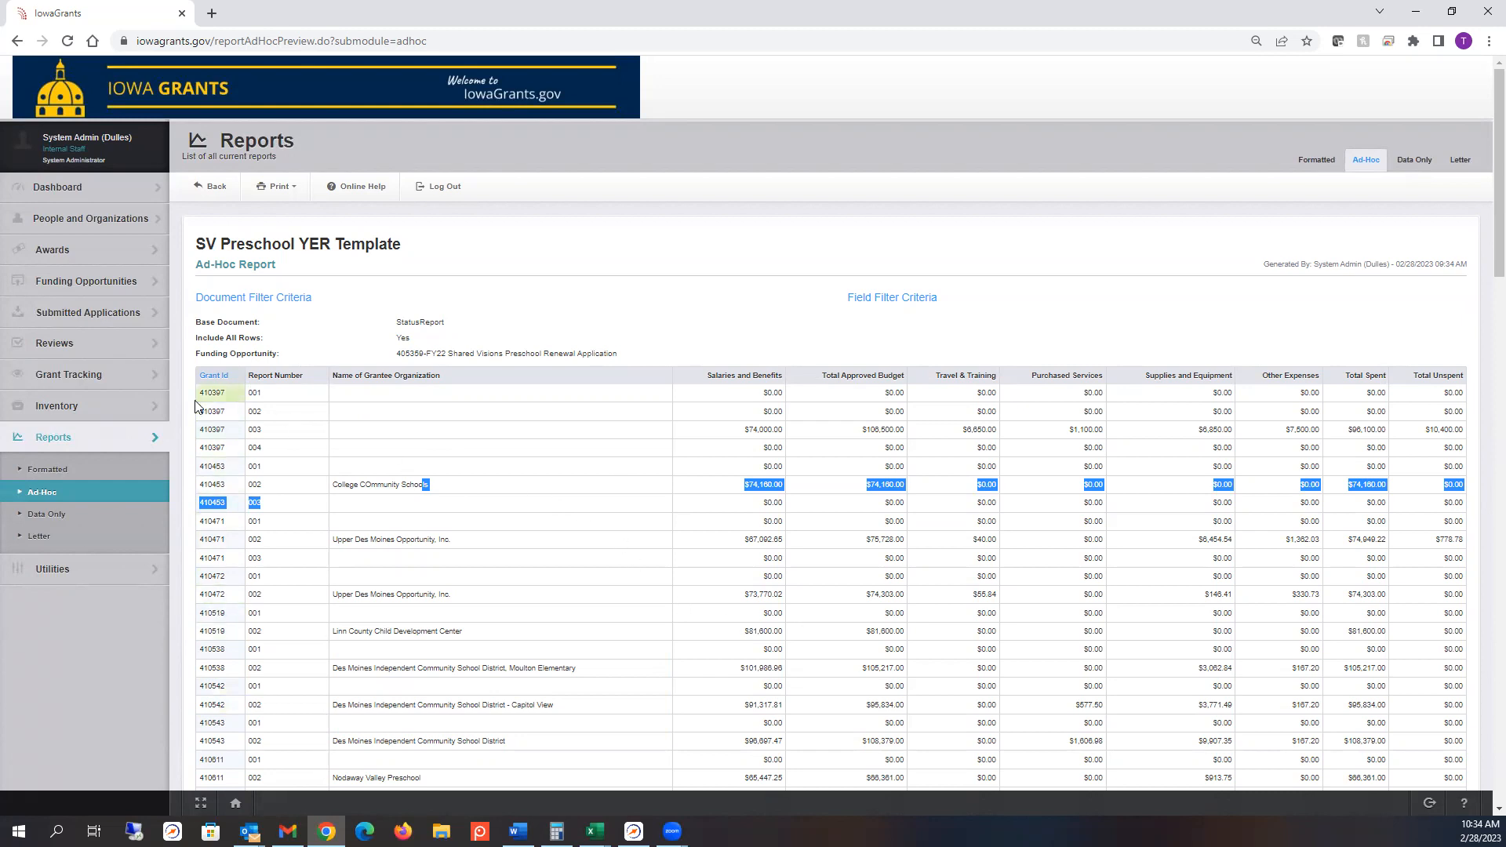
left_click_drag(203, 394, 1459, 448)
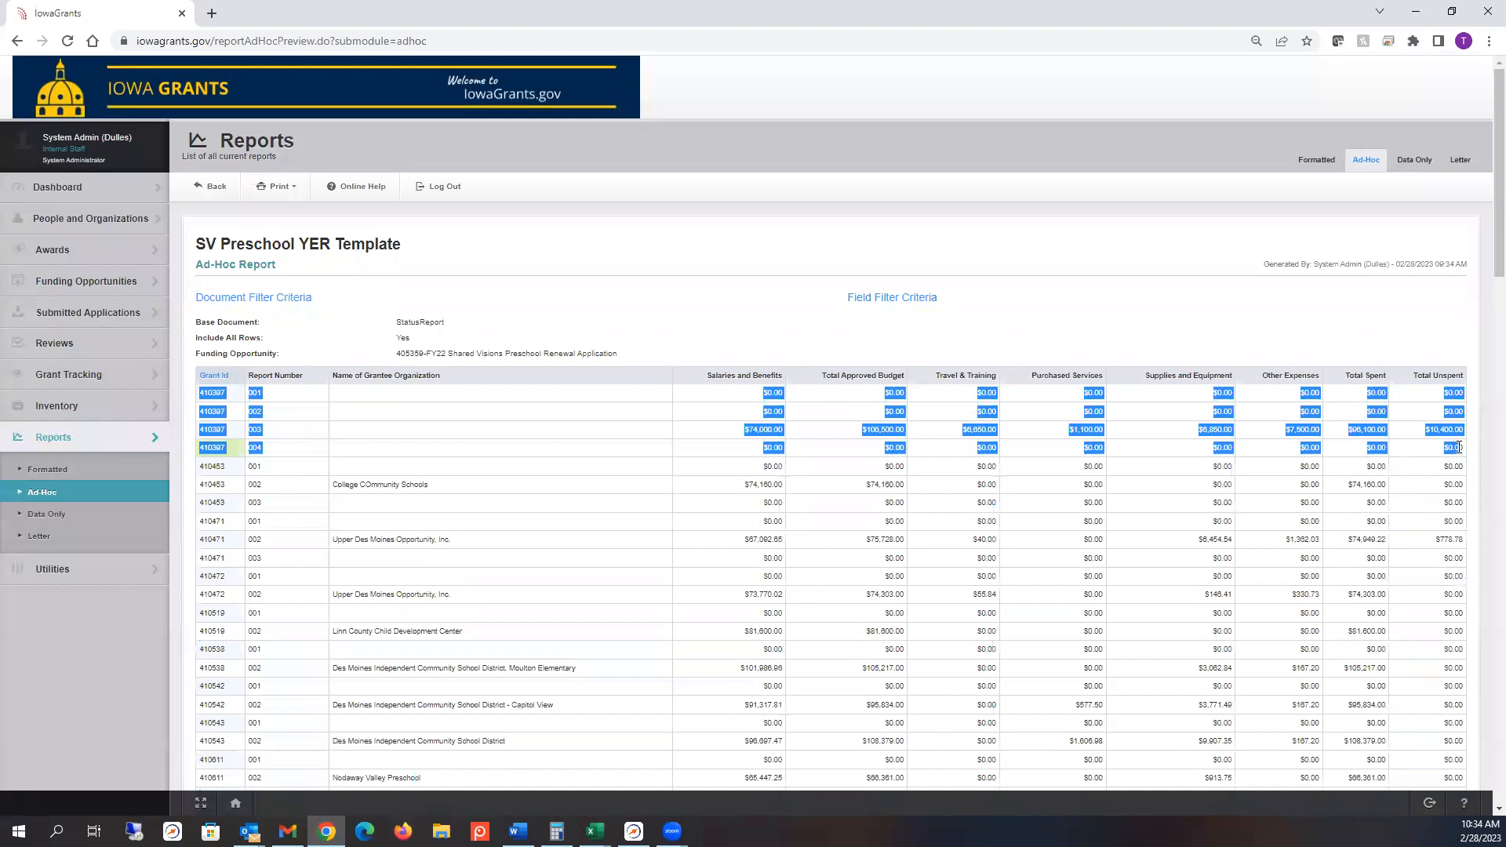
left_click_drag(1459, 448, 1455, 445)
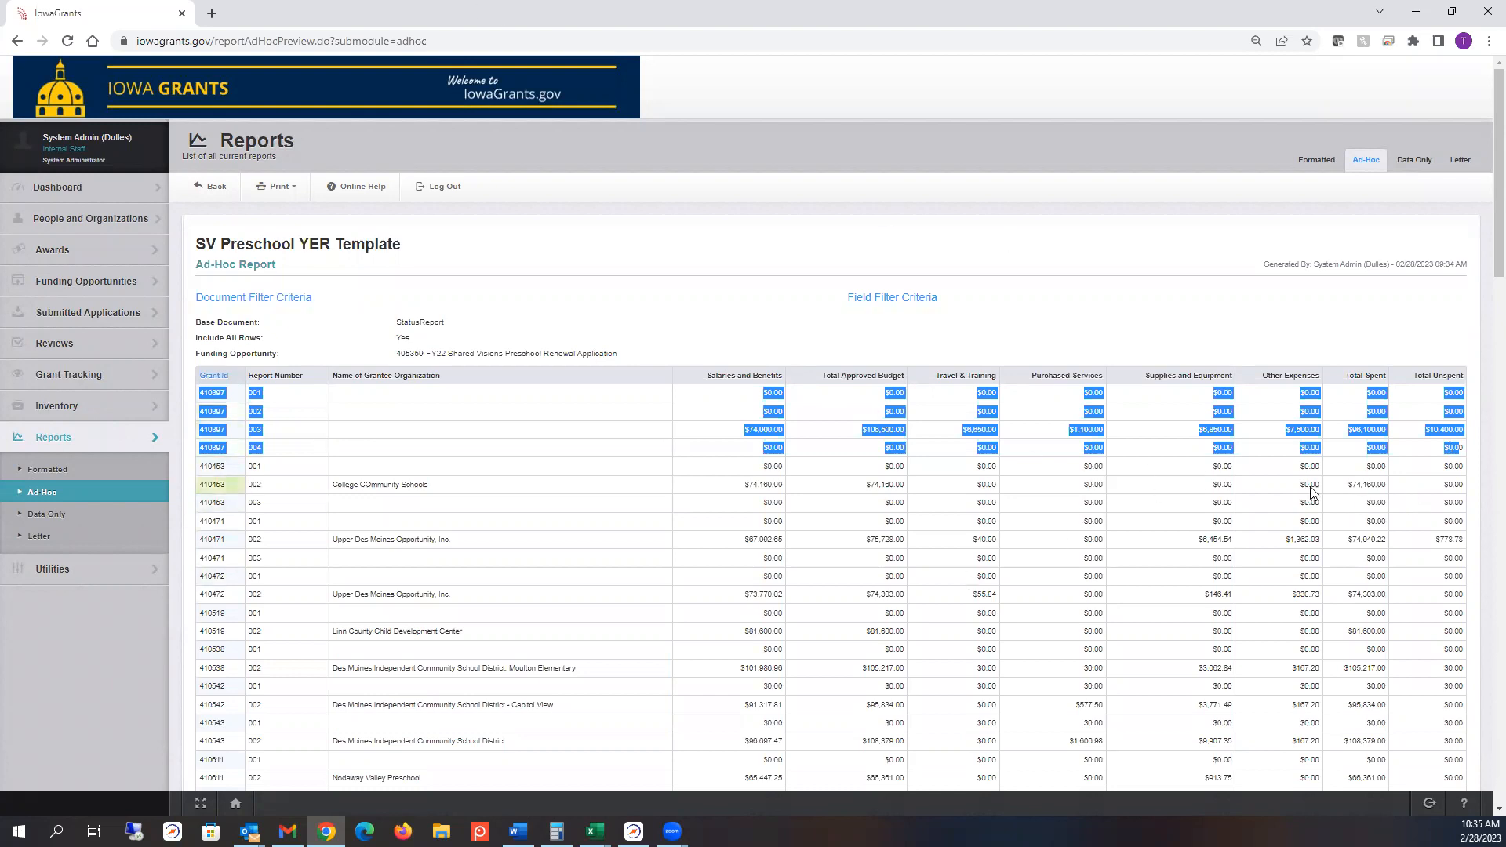
Step: Return to the report definition, enable Insert Total for all eight dollar fields from Salaries and Benefits to Total Unspent, and save the report fields
left_click(18, 41)
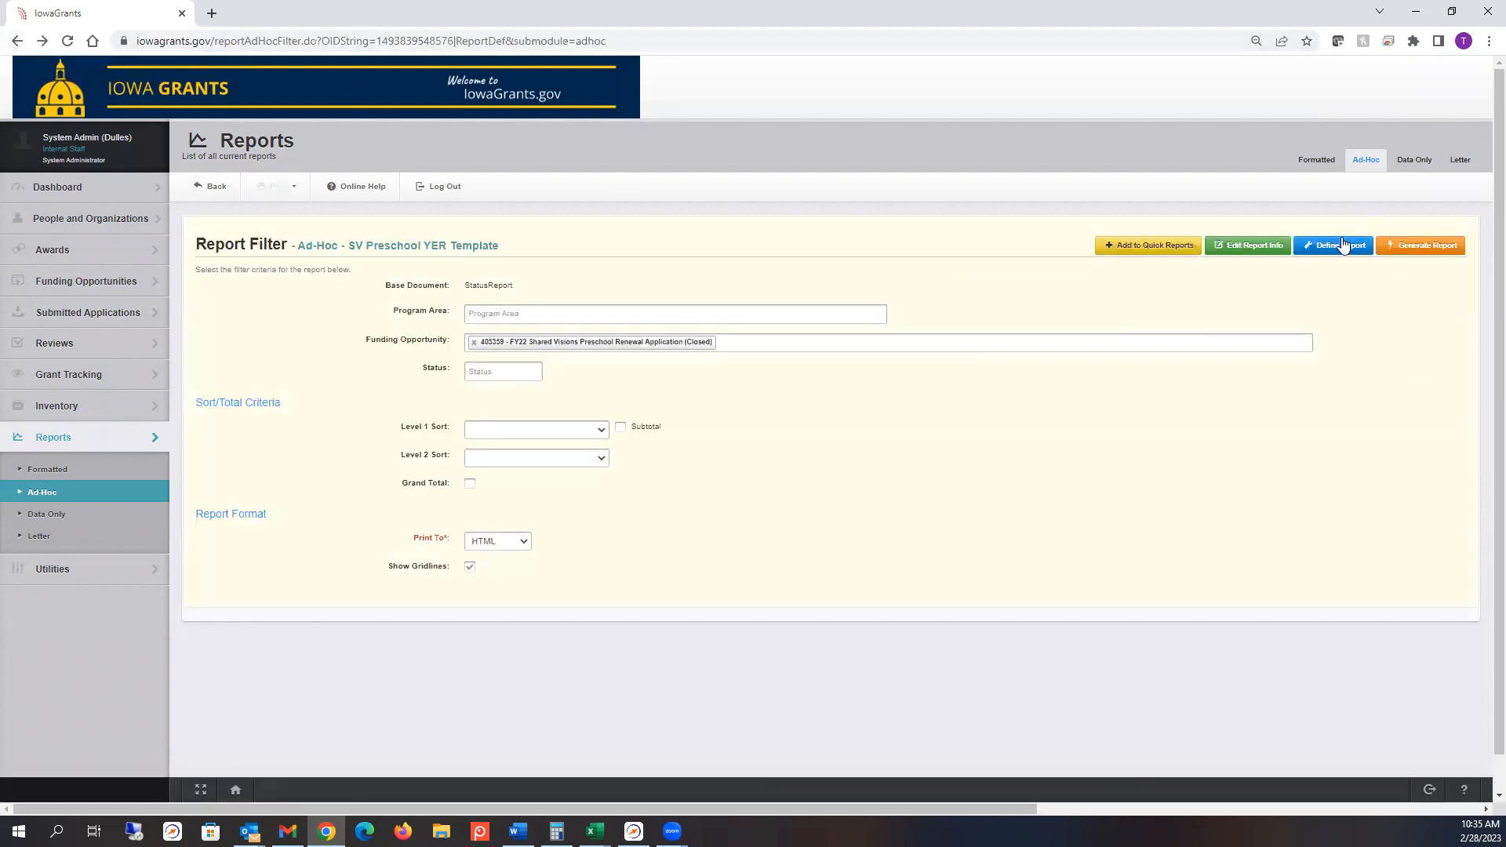
left_click(1341, 246)
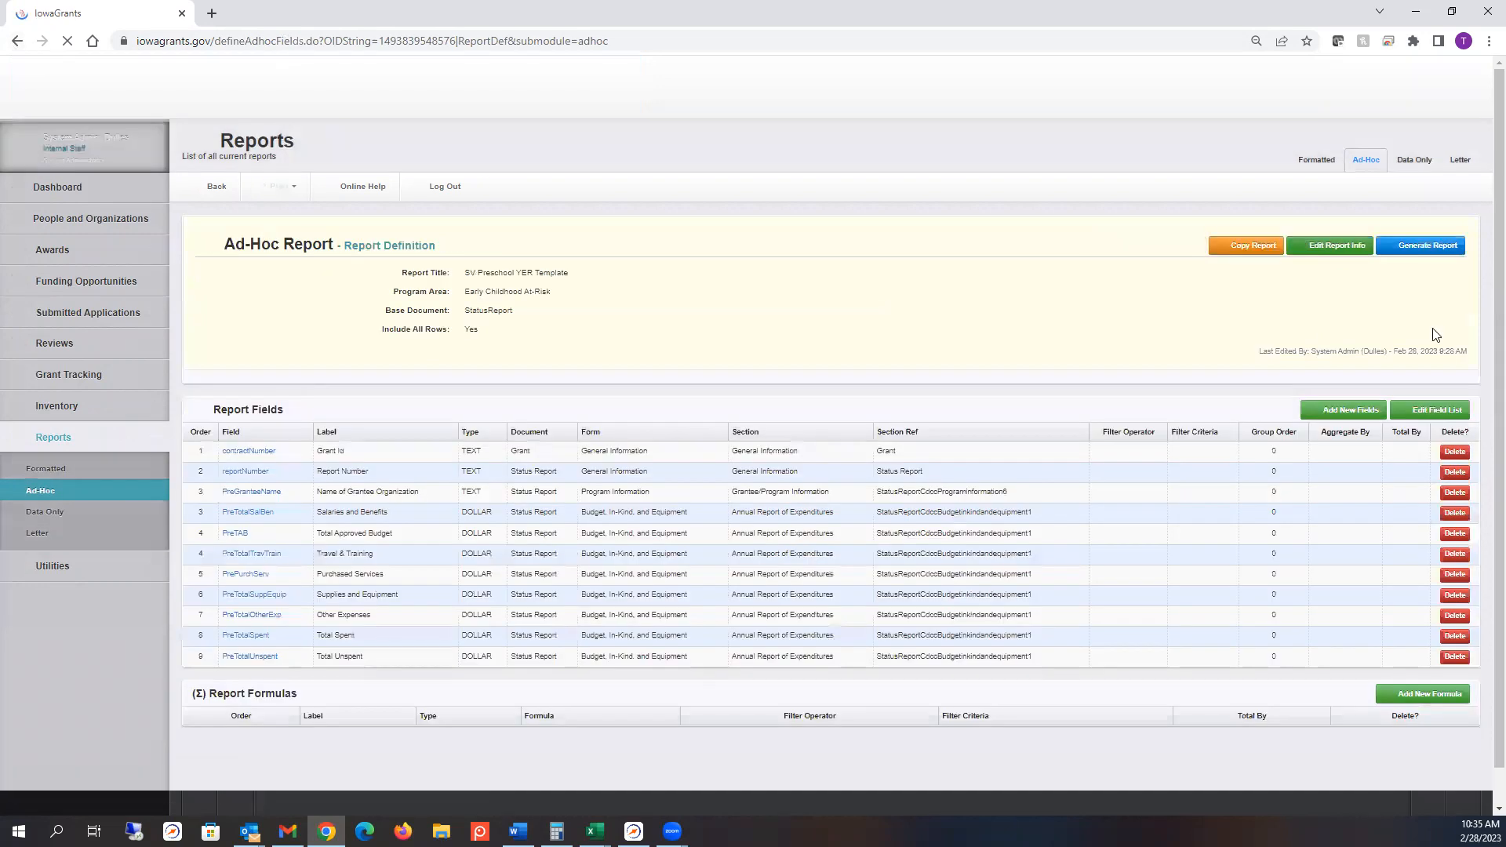
left_click(1437, 411)
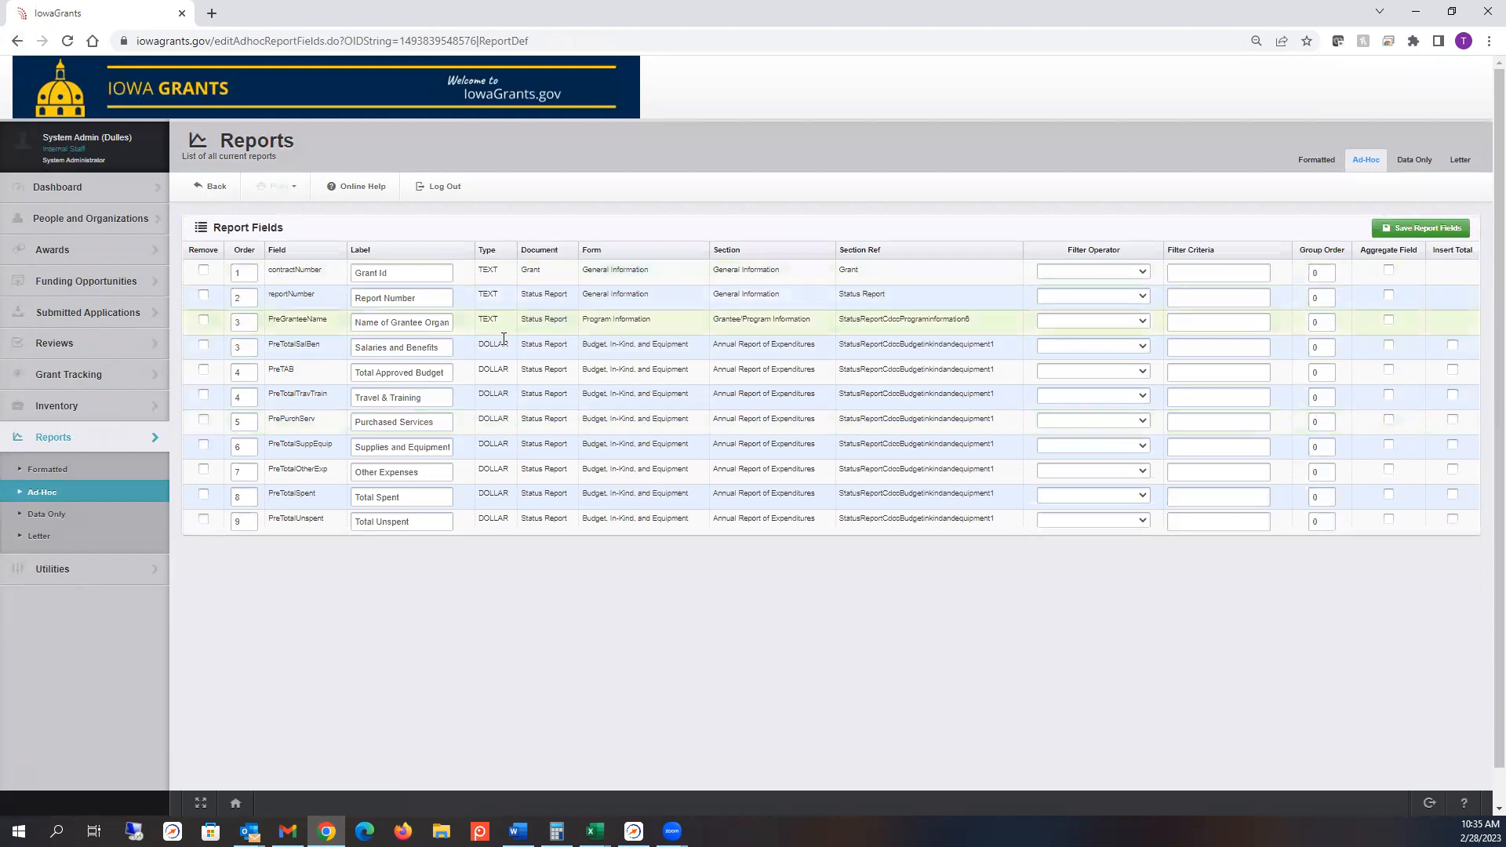
left_click(1452, 347)
left_click(1451, 372)
left_click(1451, 395)
left_click(1451, 421)
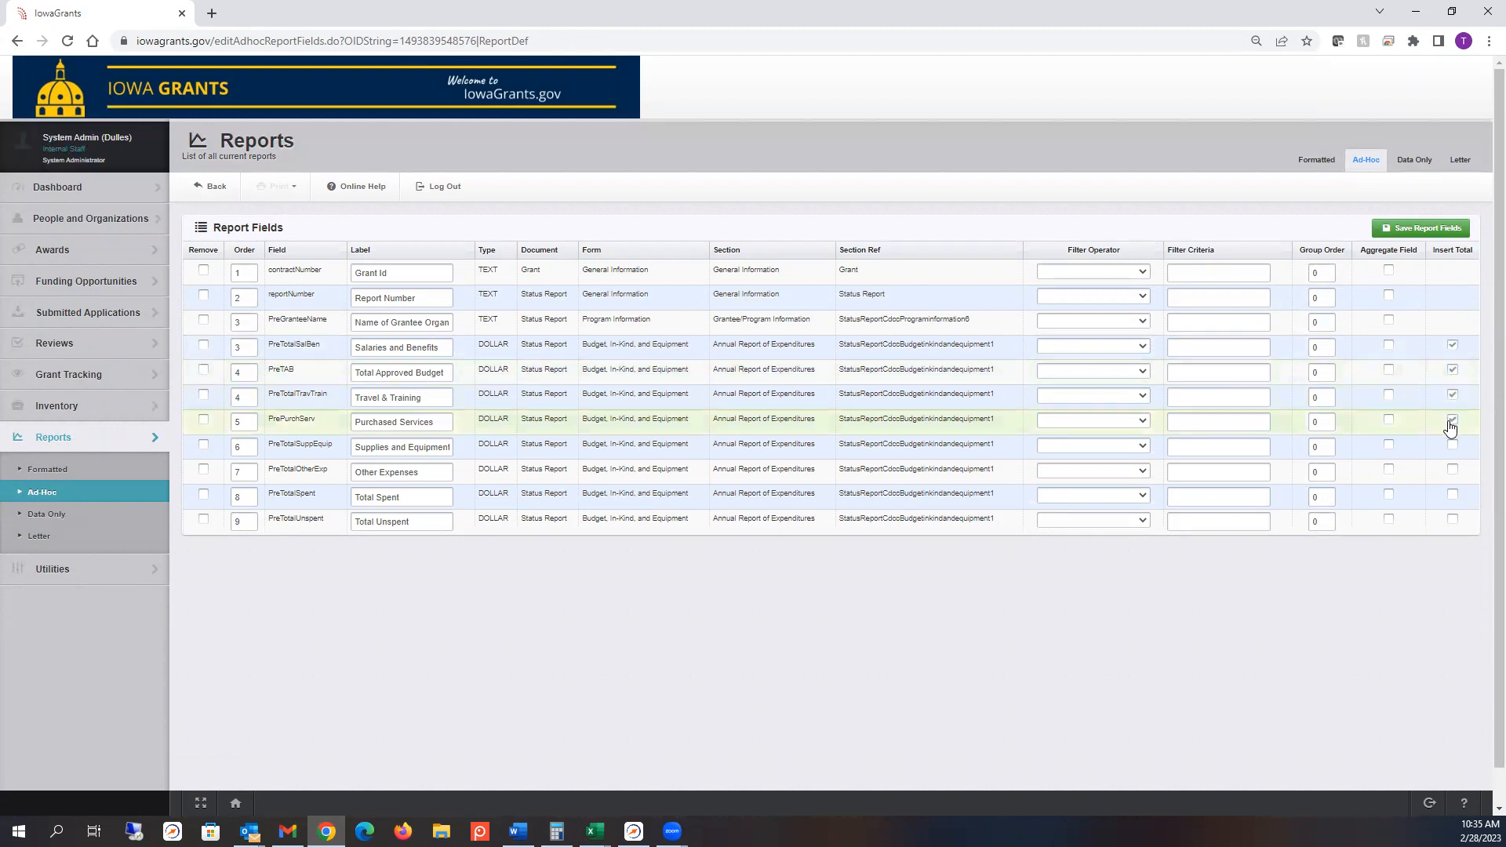
left_click(1451, 445)
left_click(1451, 469)
left_click(1452, 495)
left_click(1452, 519)
left_click(1388, 229)
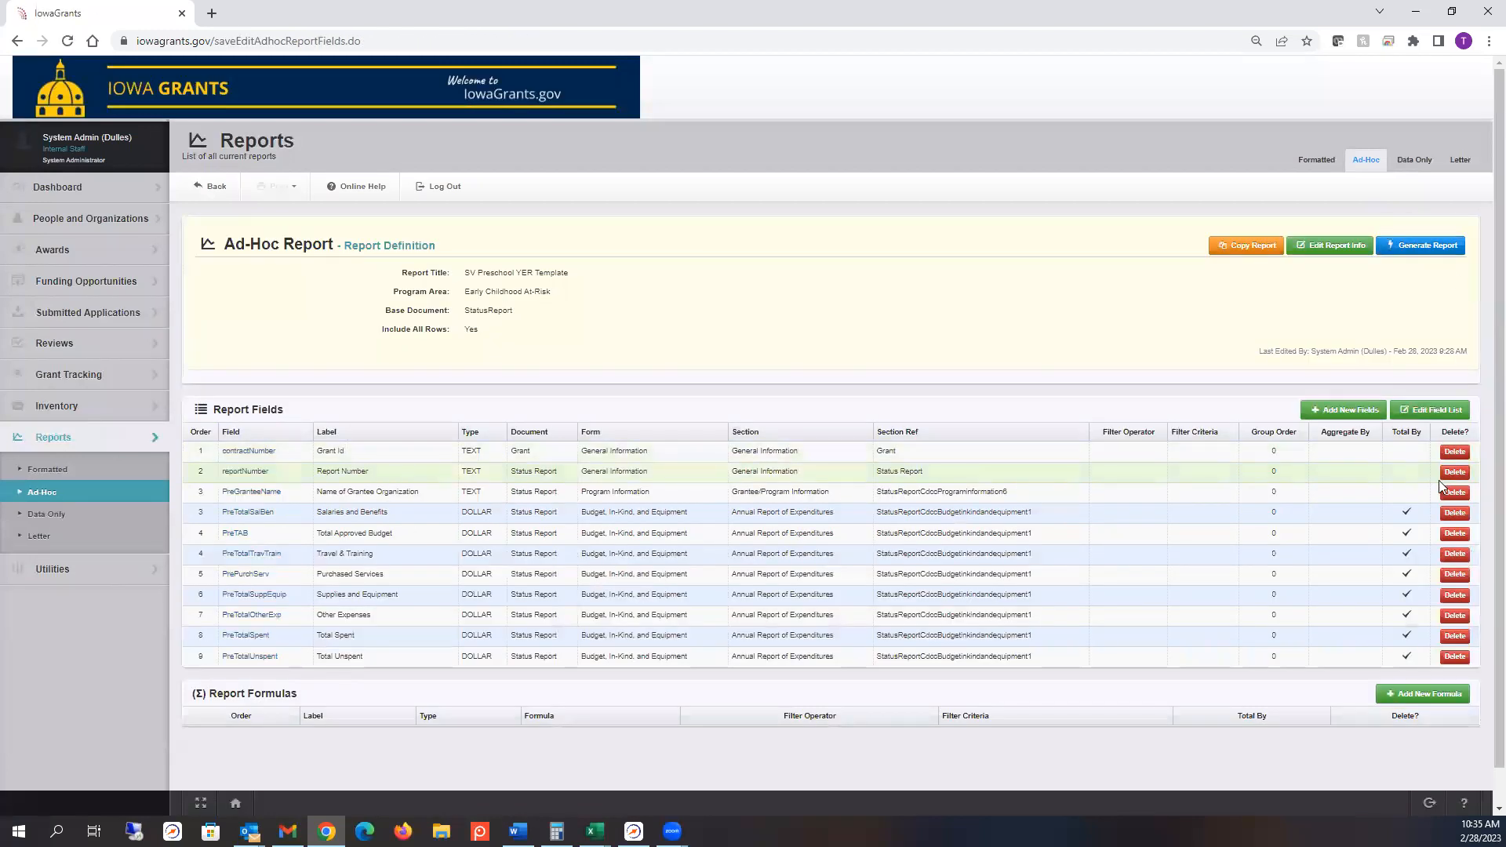
Step: Generate the report for funding opportunity 405359 - FY22 Shared Visions Preschool Renewal Application, sorted first by Grant Id with subtotals
left_click(1415, 248)
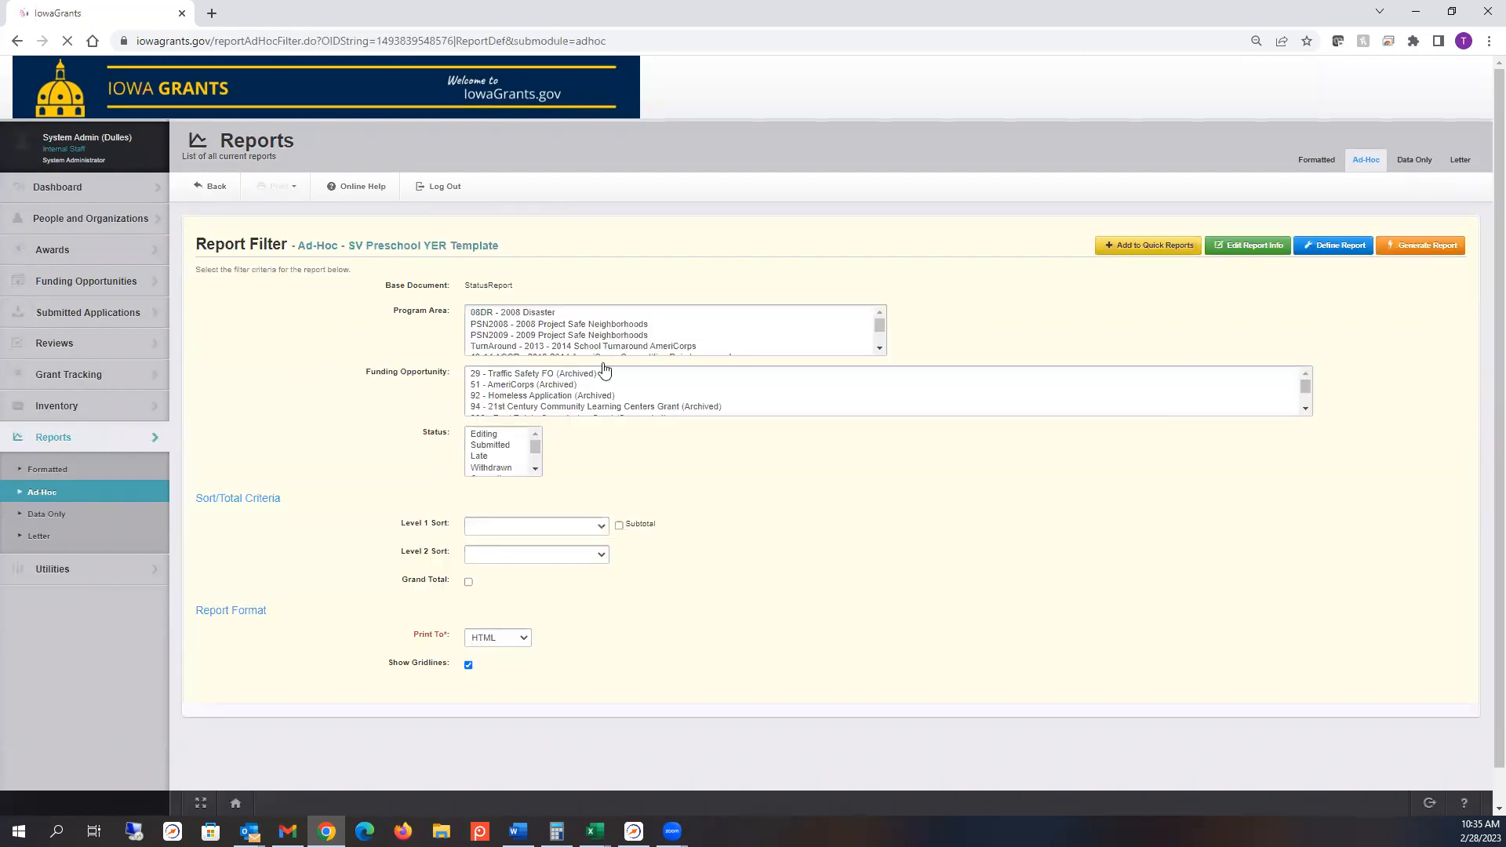
left_click(582, 350)
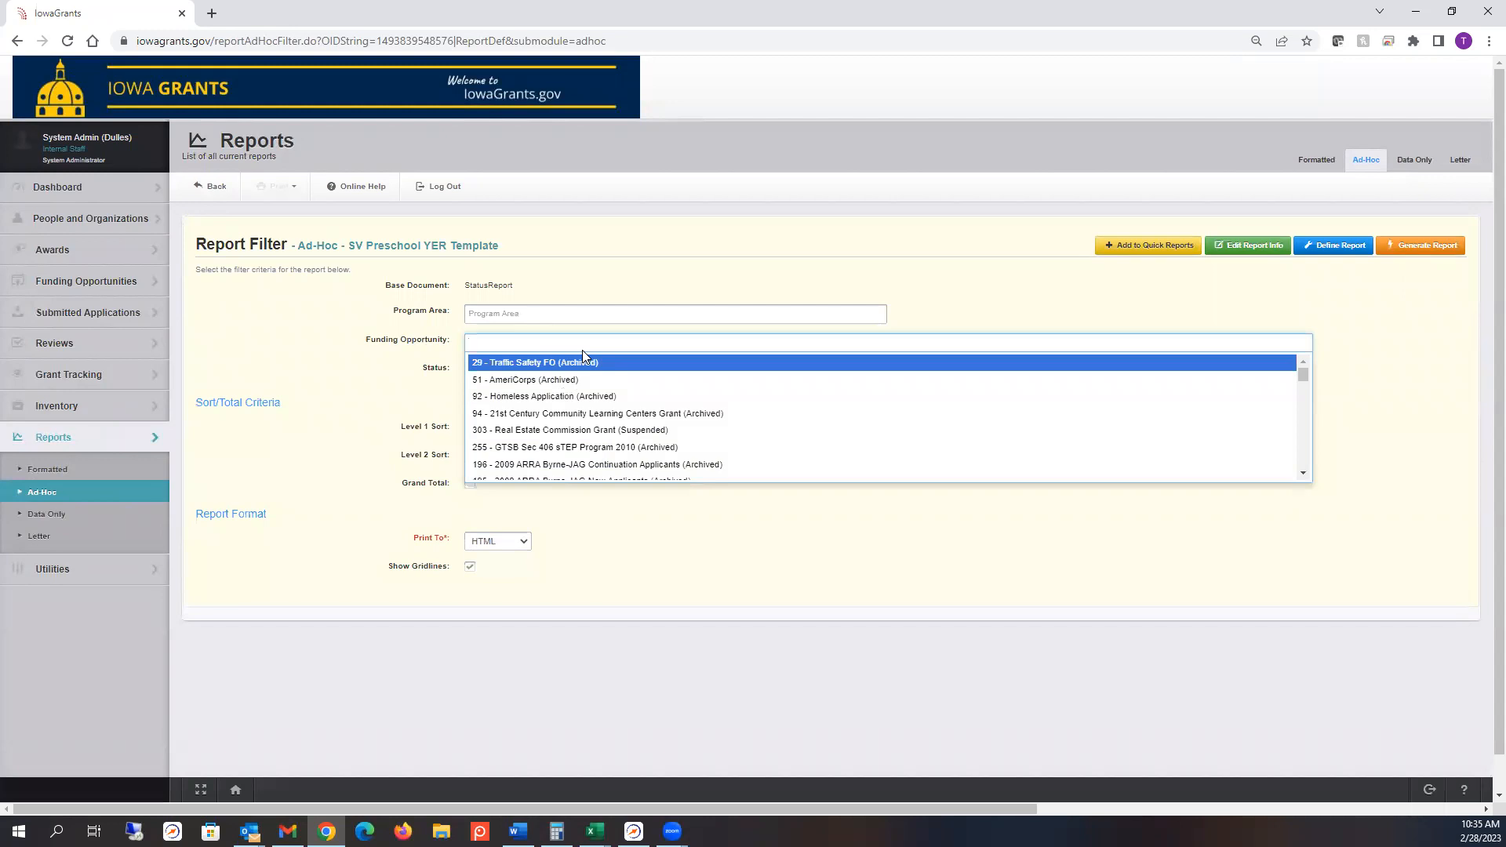
type("405")
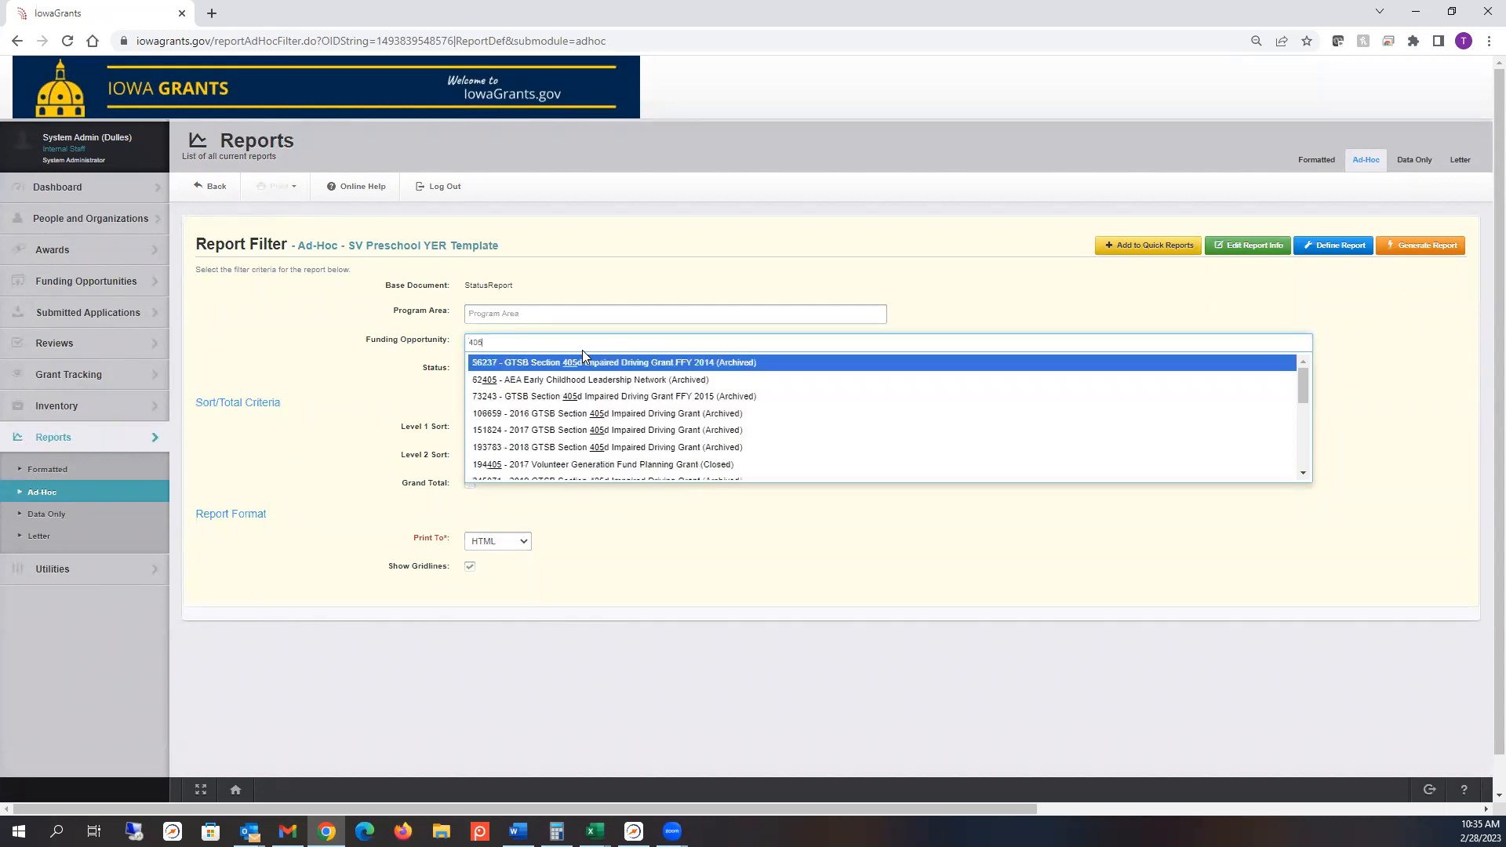
type("359")
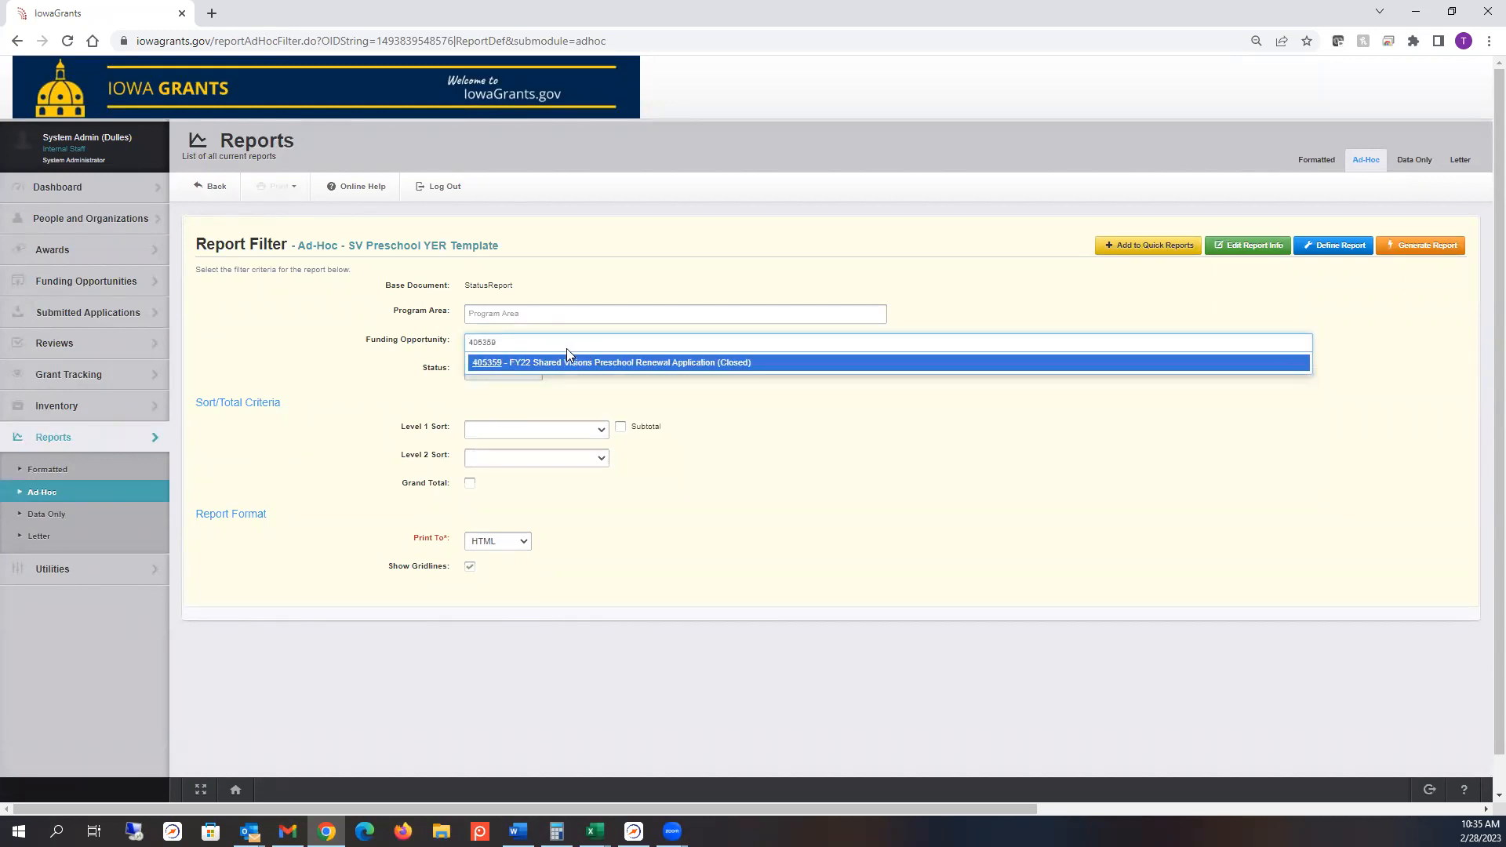
left_click(573, 367)
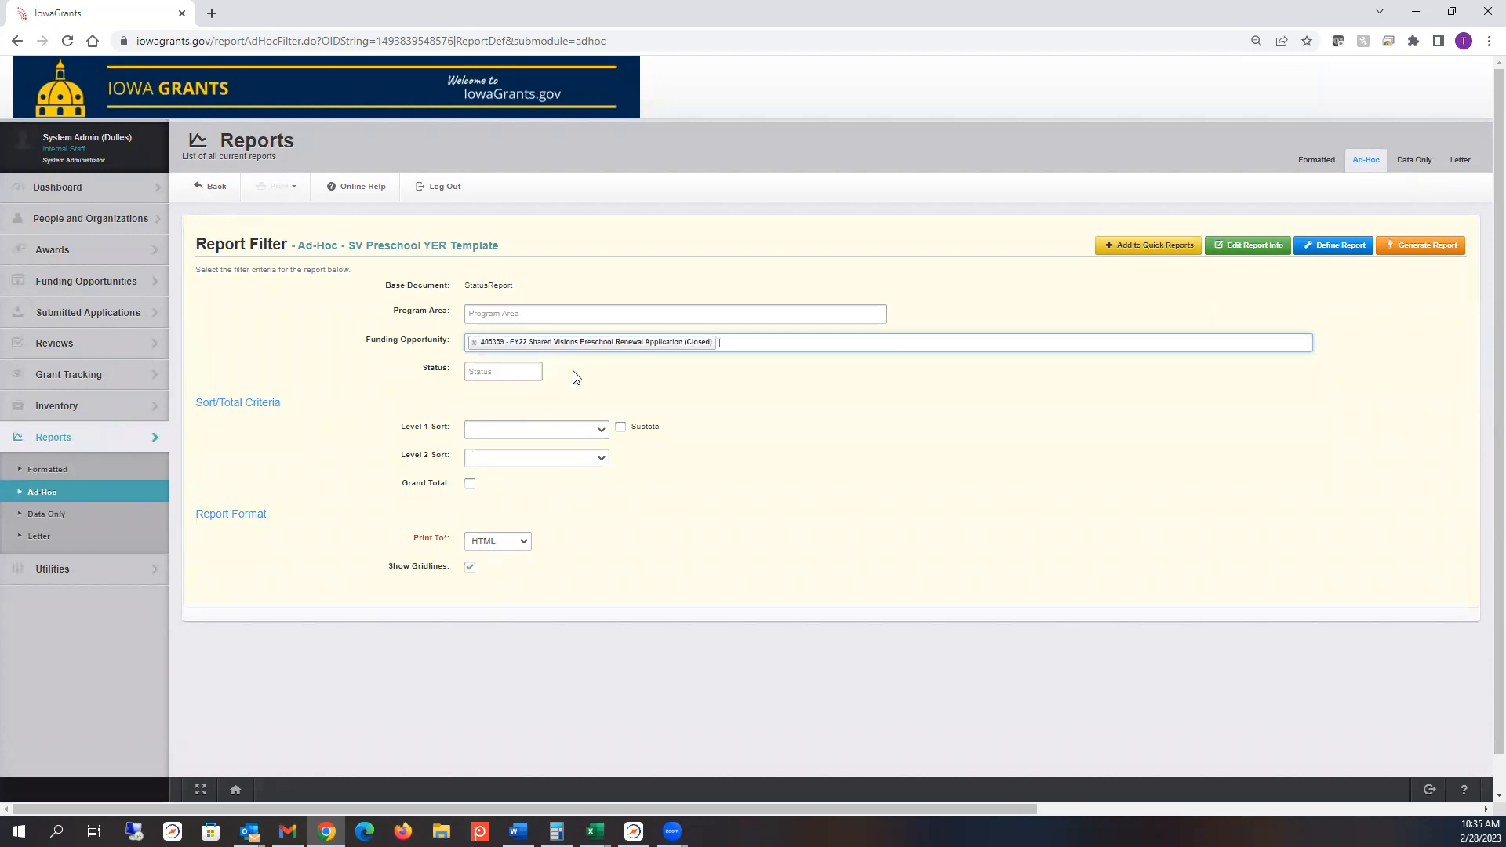
left_click(558, 443)
left_click(558, 454)
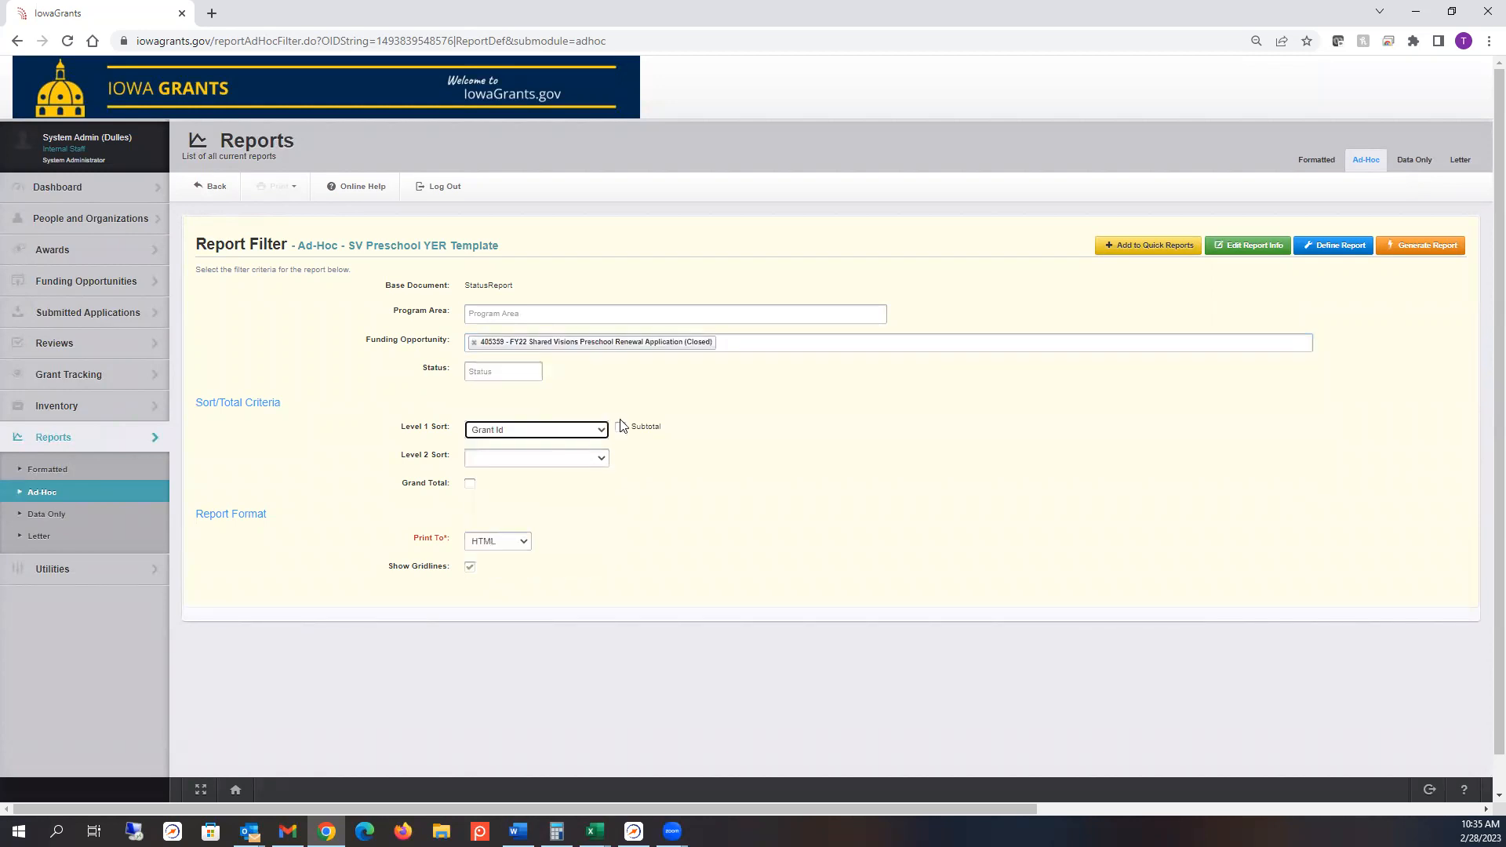
left_click(621, 428)
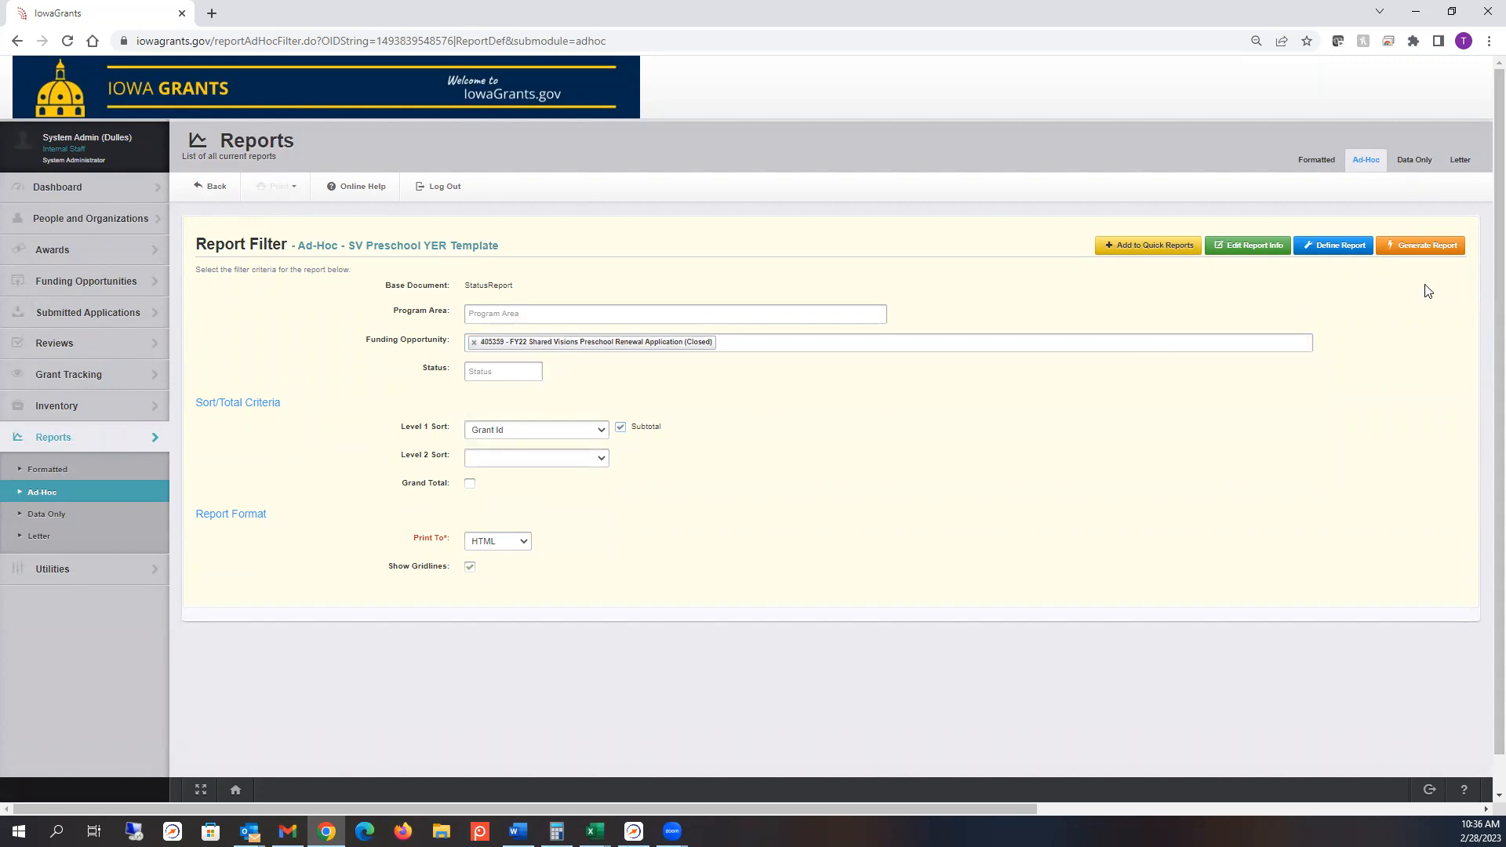
left_click(1424, 246)
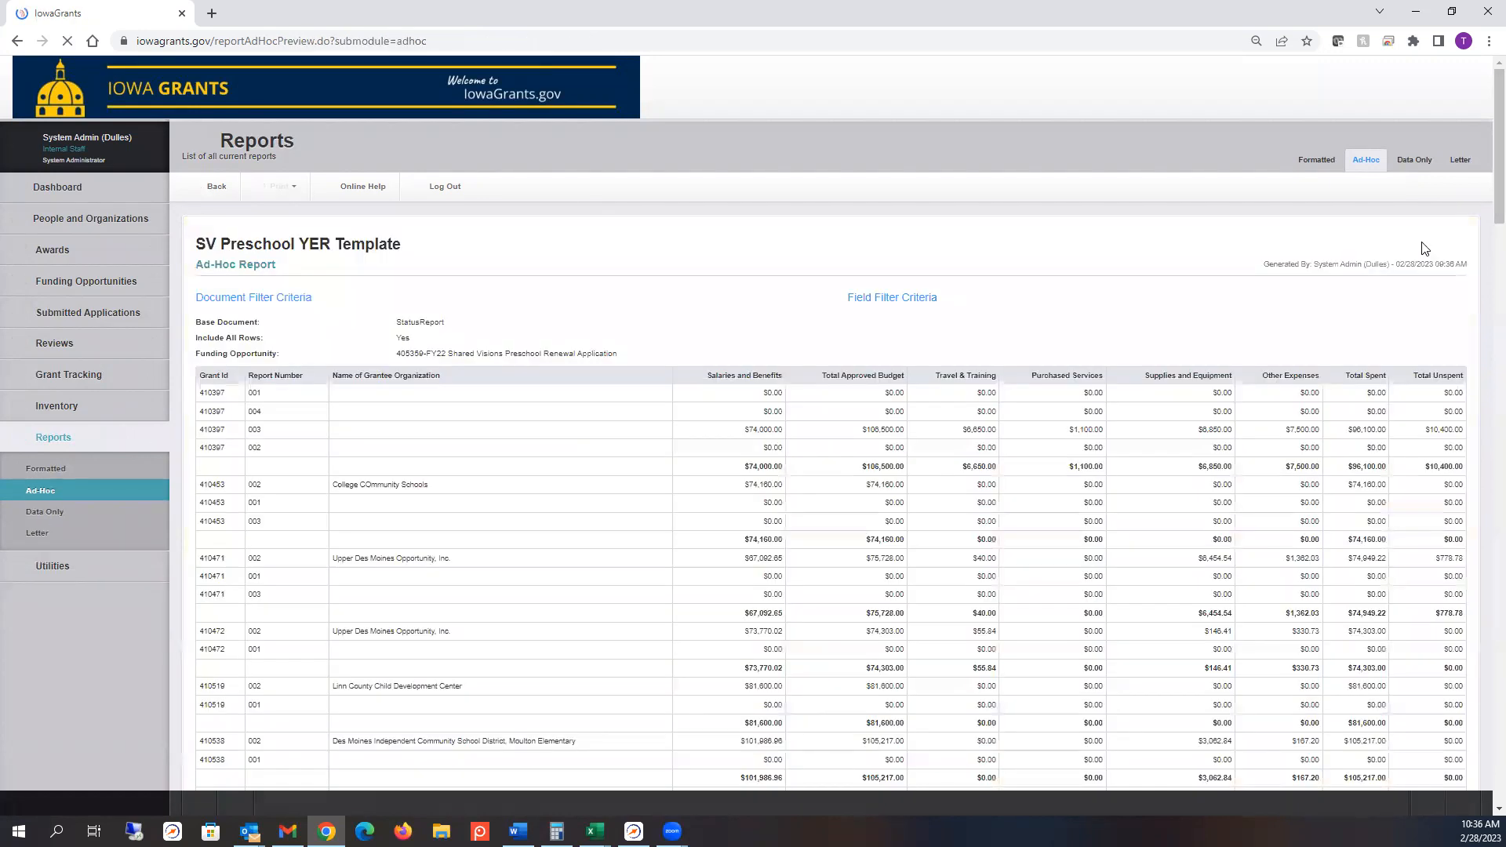
Step: Enlarge the generated report and examine the subtotal rows under each grant through to the end of the table
left_click_drag(744, 476, 898, 467)
scroll(738, 283, "down", 3)
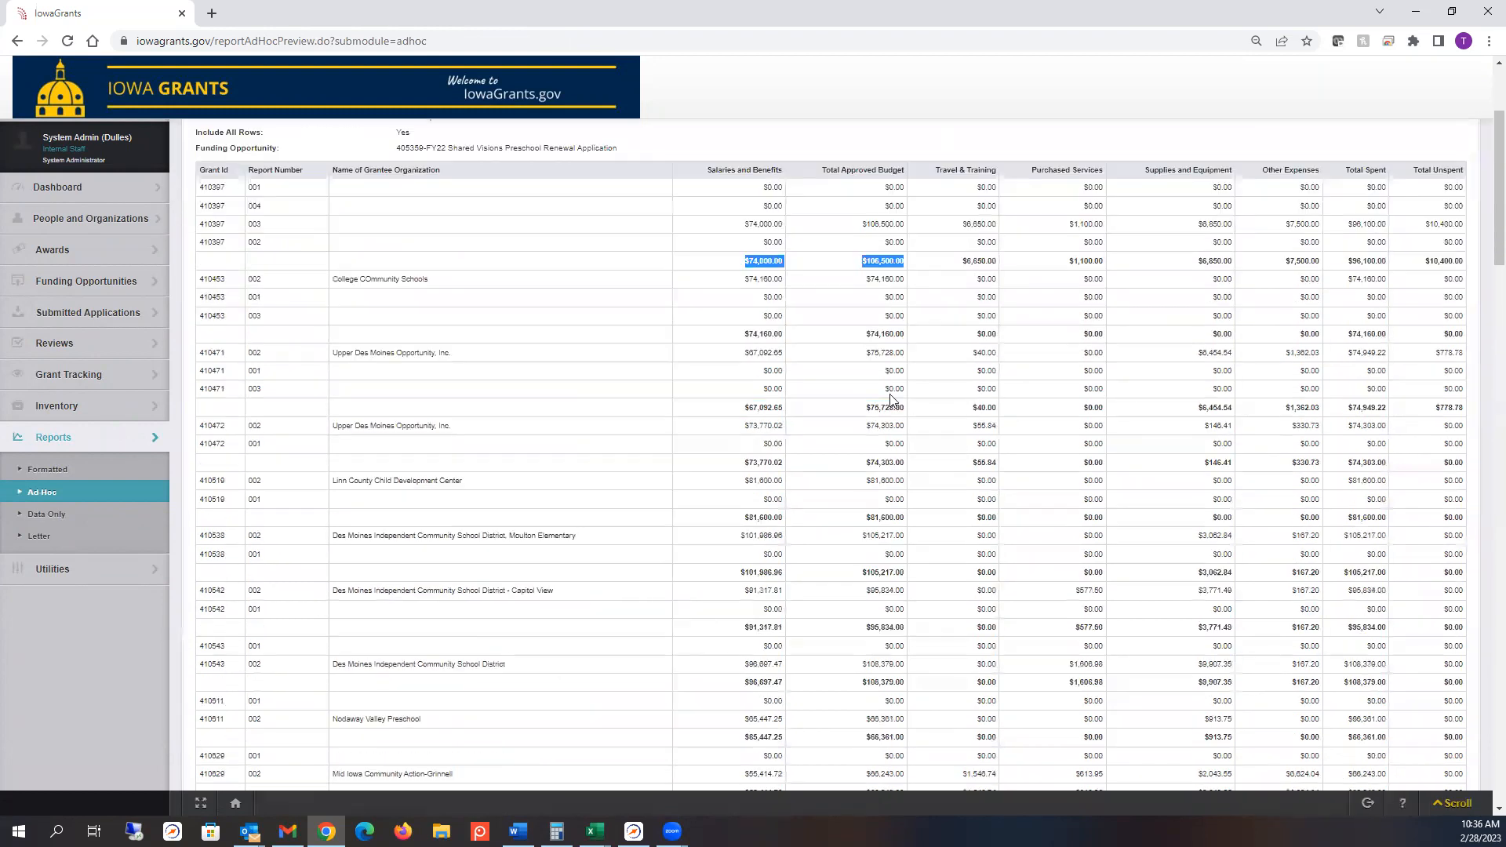
left_click_drag(740, 304, 1216, 304)
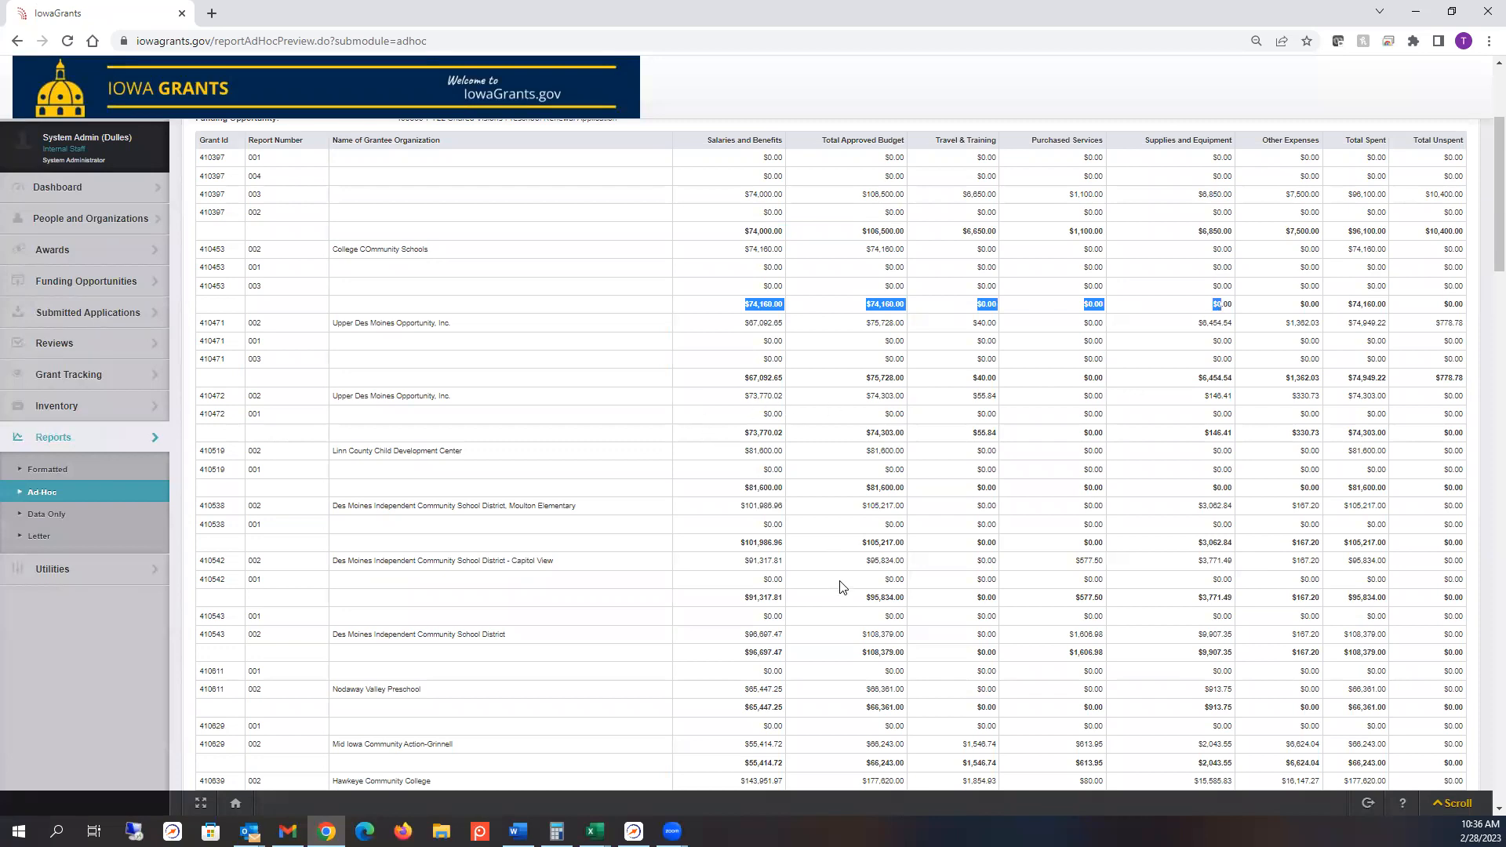
scroll(841, 590, "up", 3)
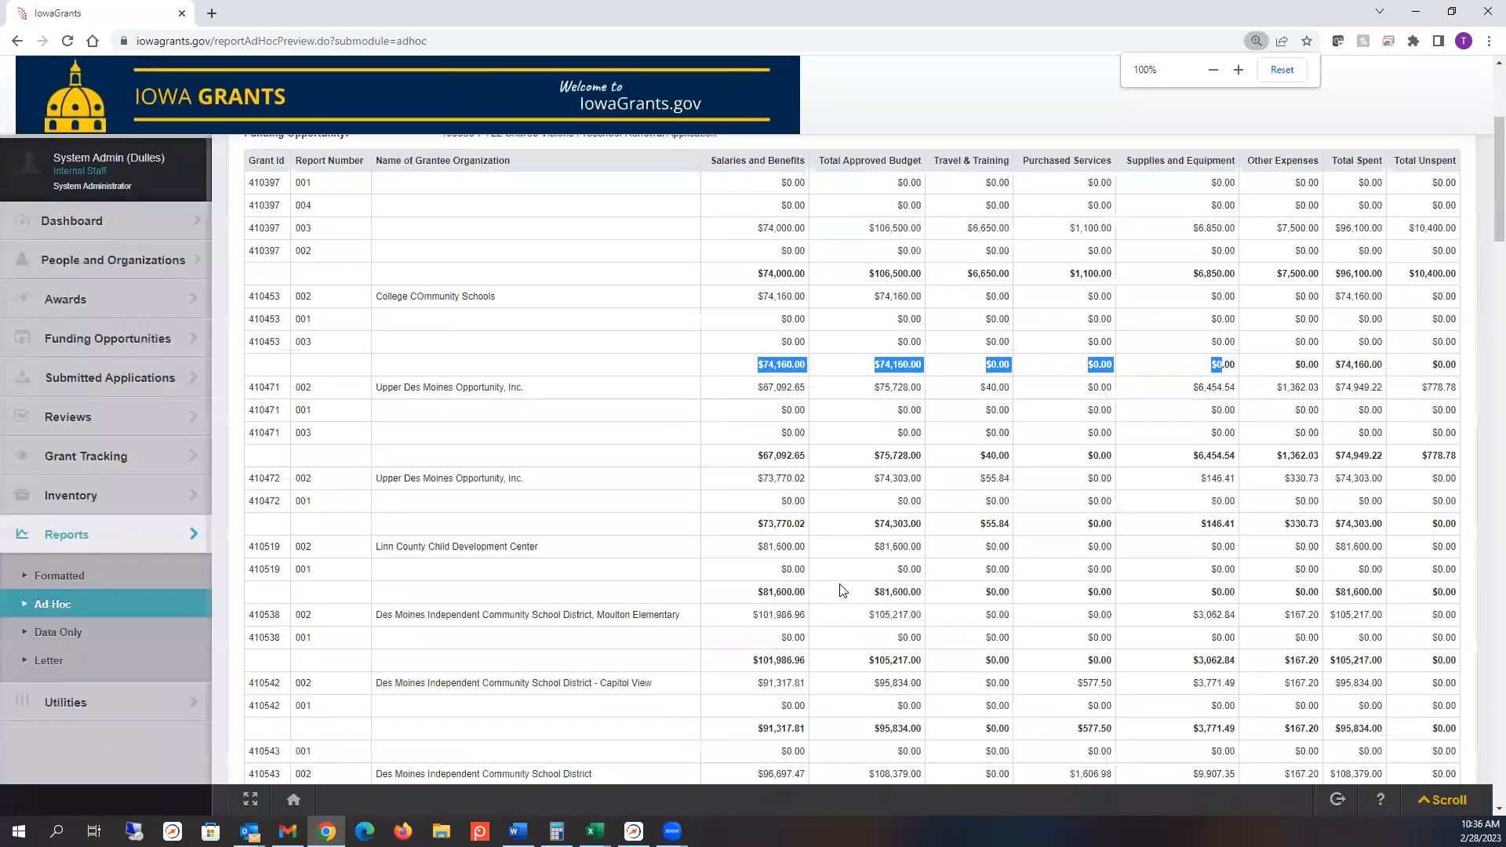
left_click_drag(754, 587, 1422, 585)
scroll(1422, 584, "down", 1)
scroll(1422, 584, "down", 7)
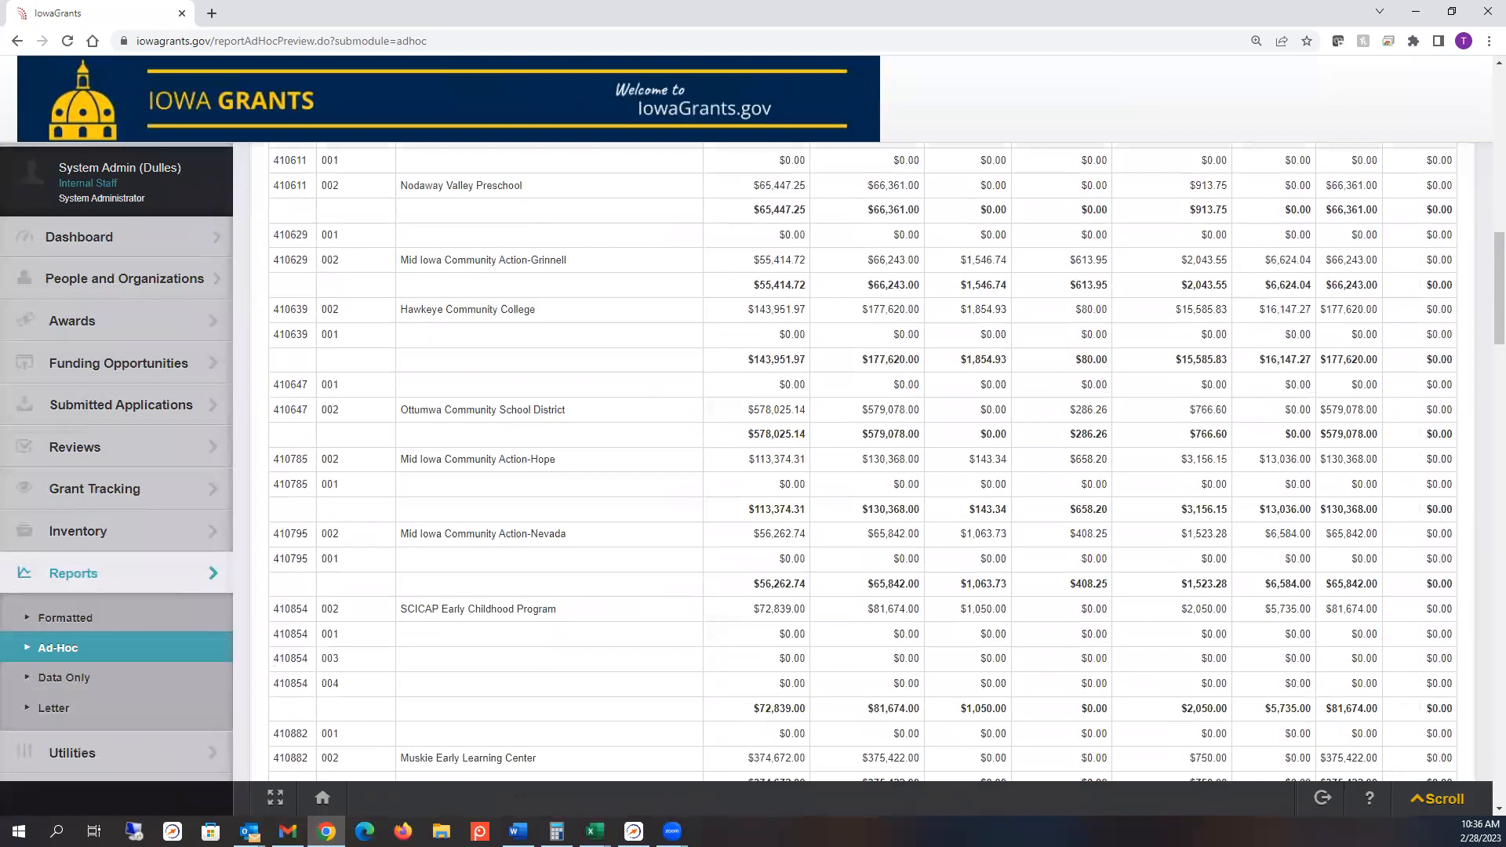
left_click_drag(1499, 312, 1499, 773)
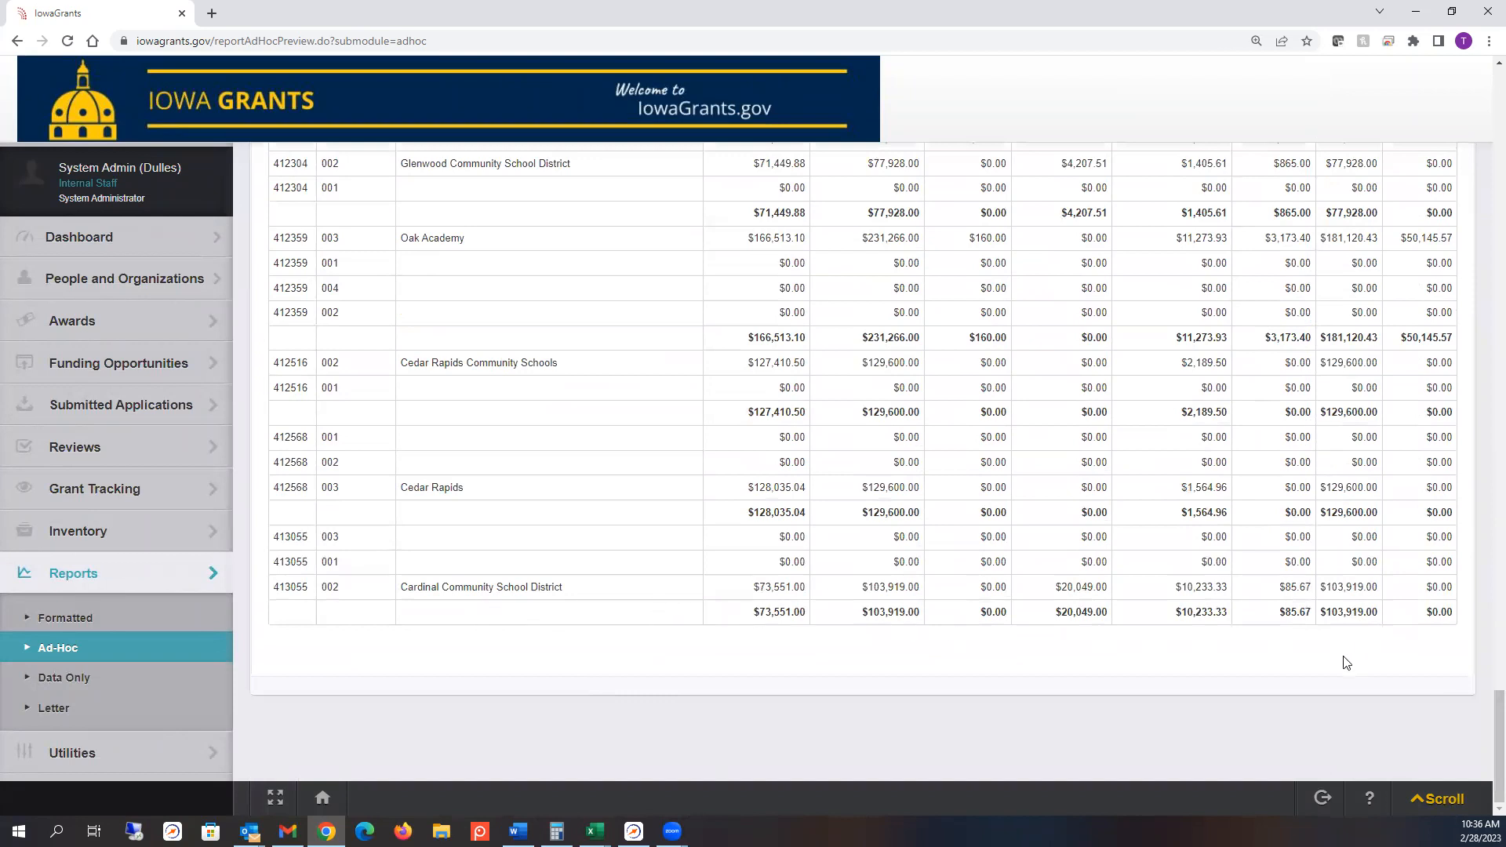
left_click_drag(759, 518, 821, 521)
scroll(833, 551, "up", 10)
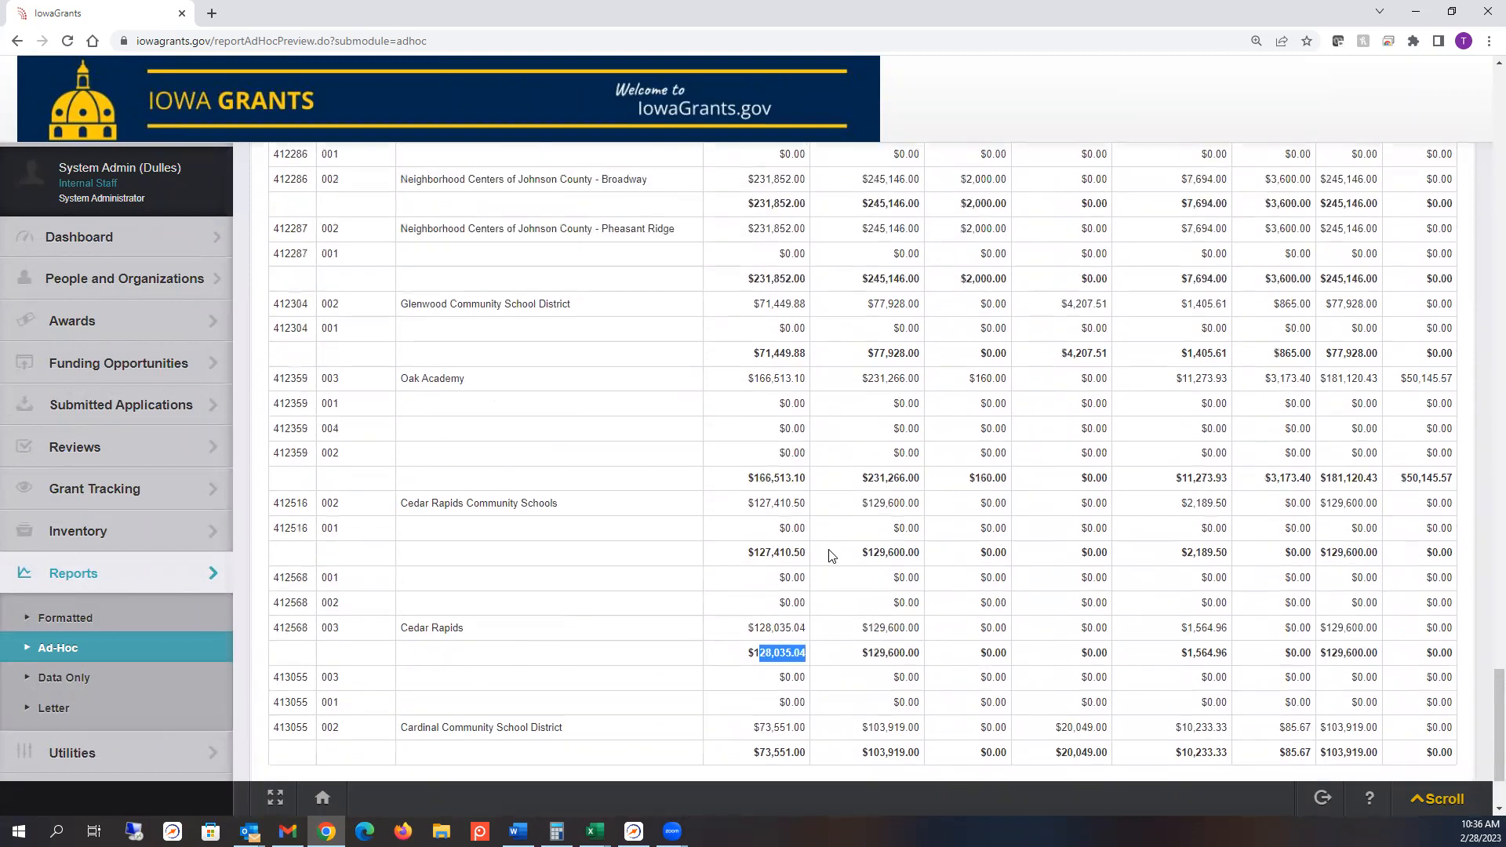
scroll(825, 563, "up", 20)
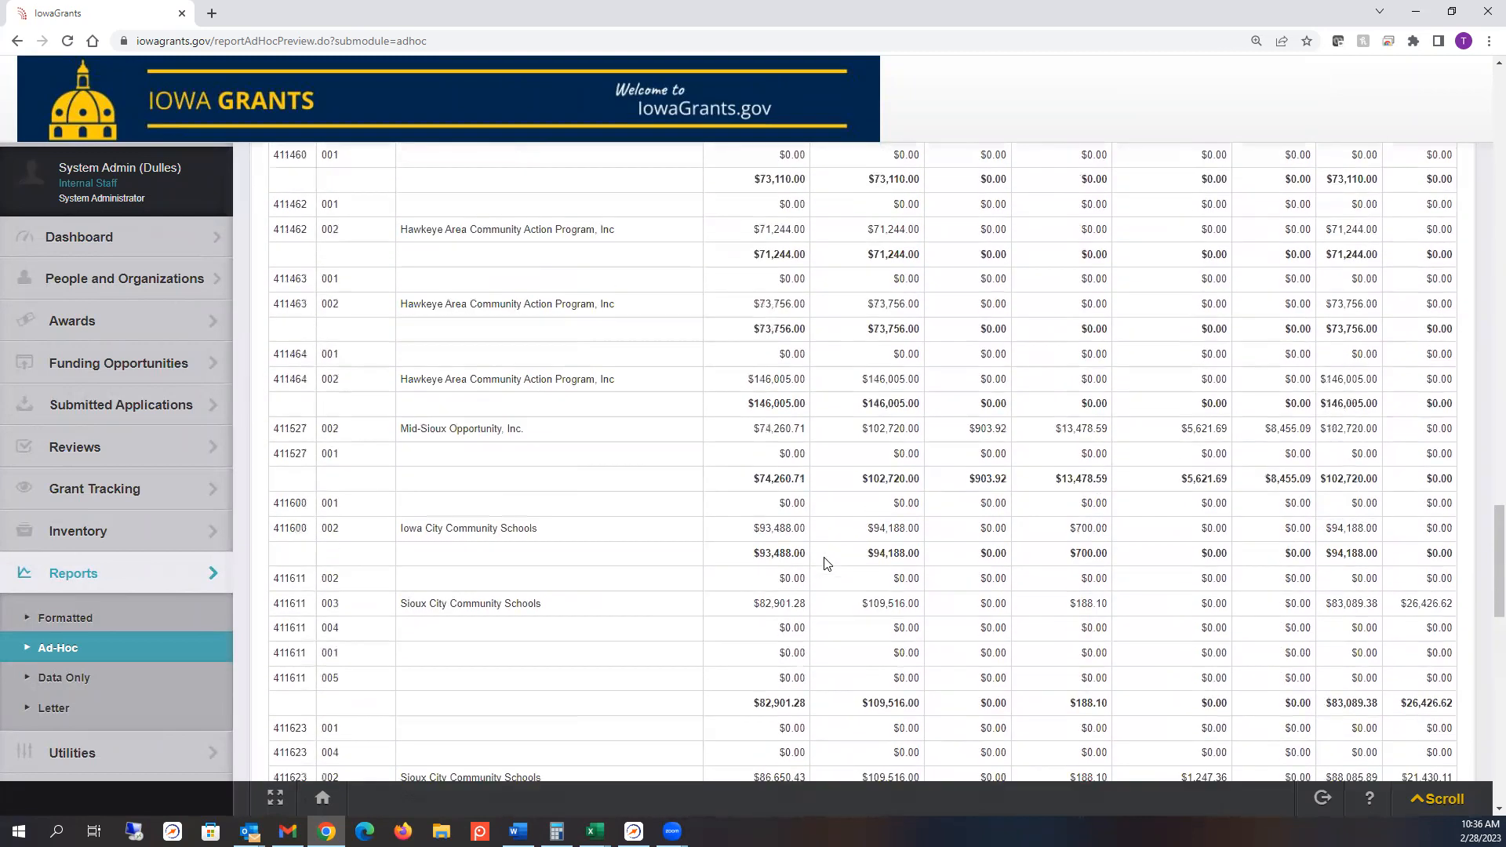
scroll(825, 558, "up", 7)
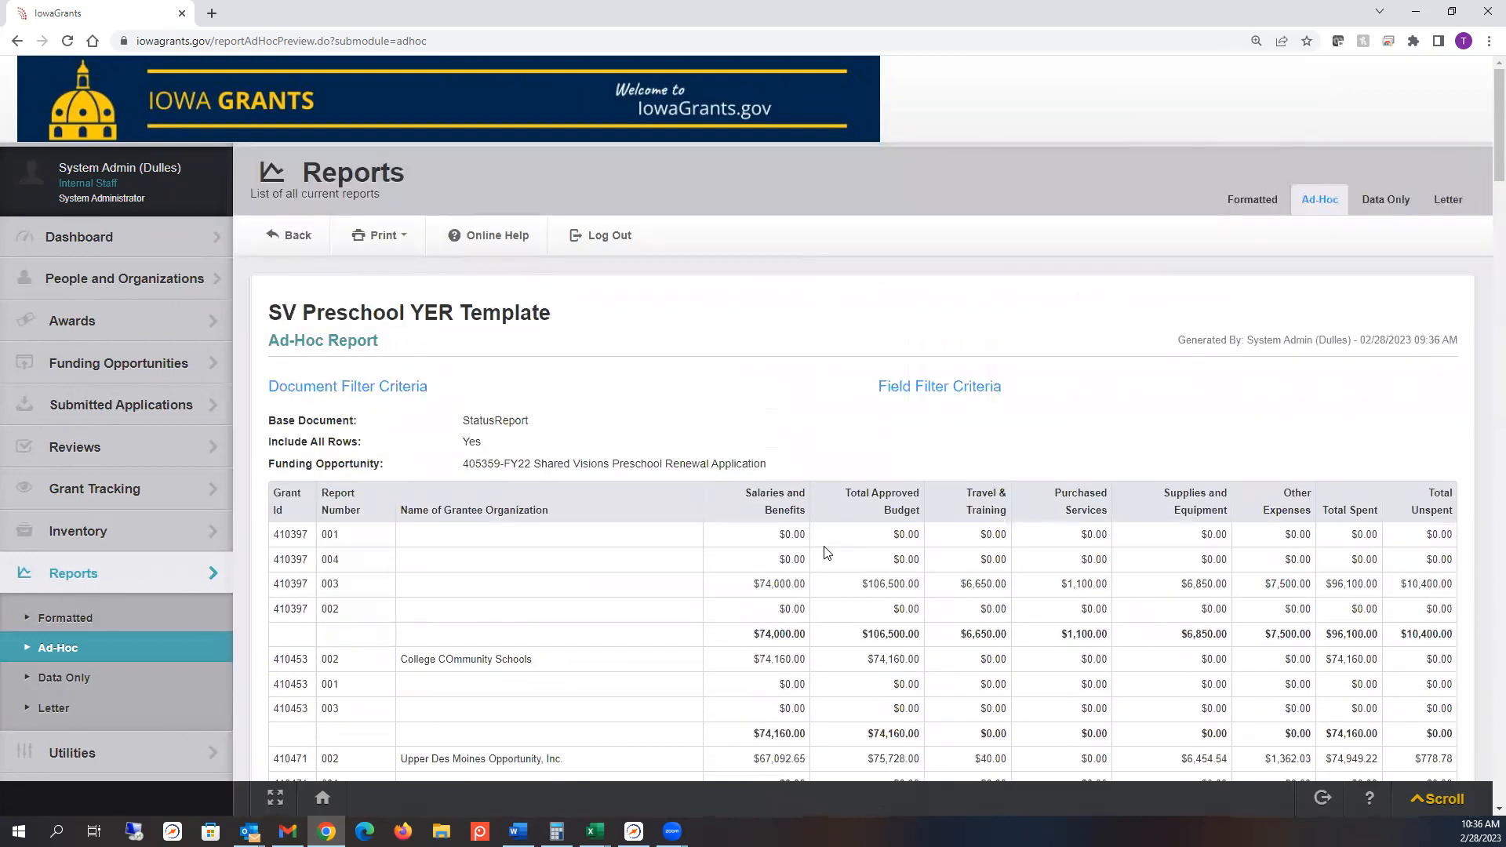
Step: Regenerate the report for funding opportunity 405359 with Grant Id as Level 1 Sort, Subtotal enabled, and Grand Total included
left_click(289, 244)
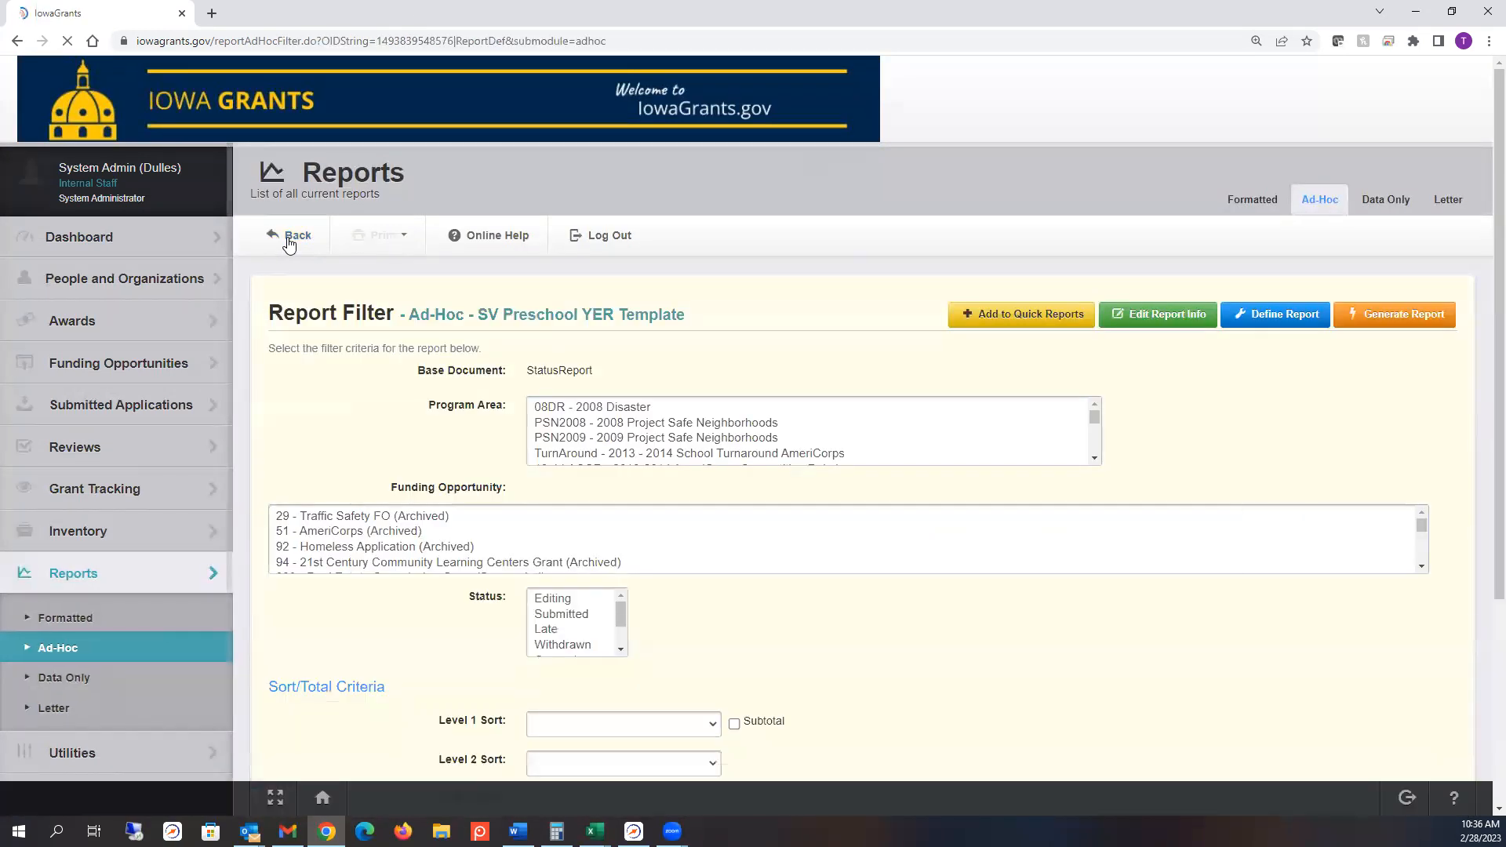
left_click(726, 475)
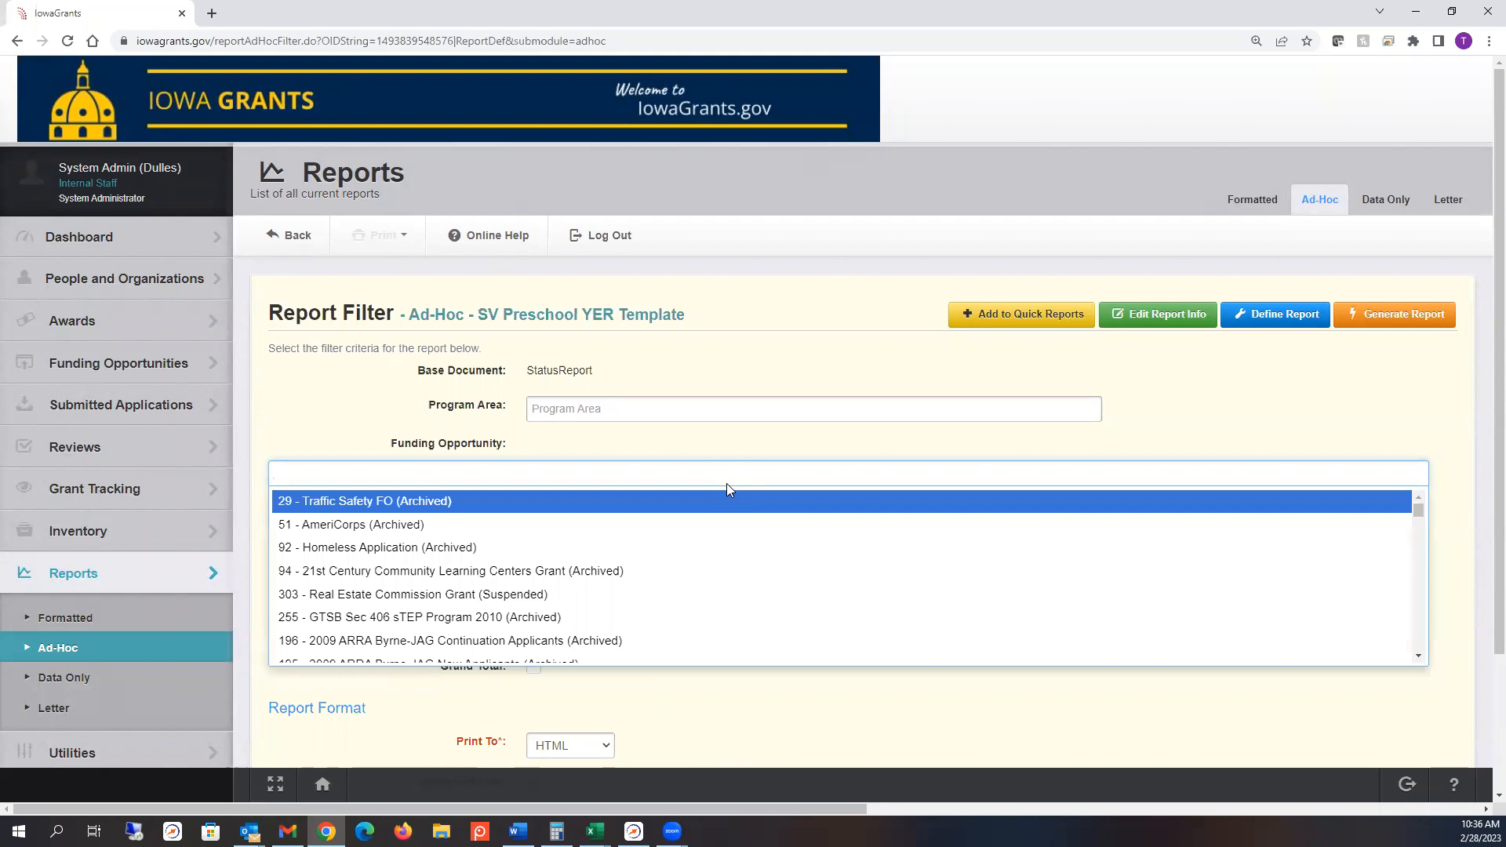
type("405")
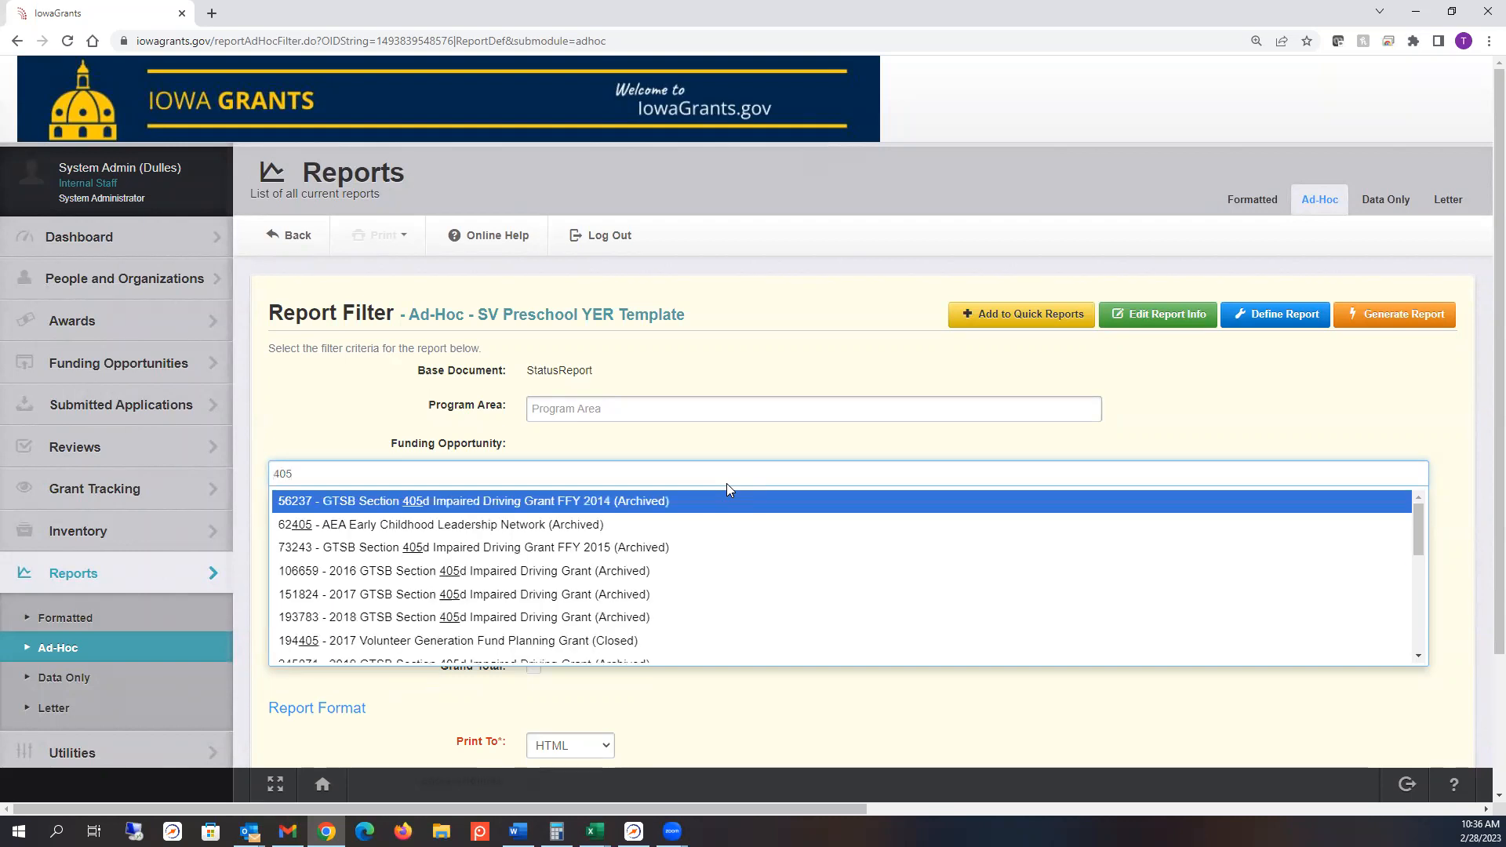
type("359")
key("Return")
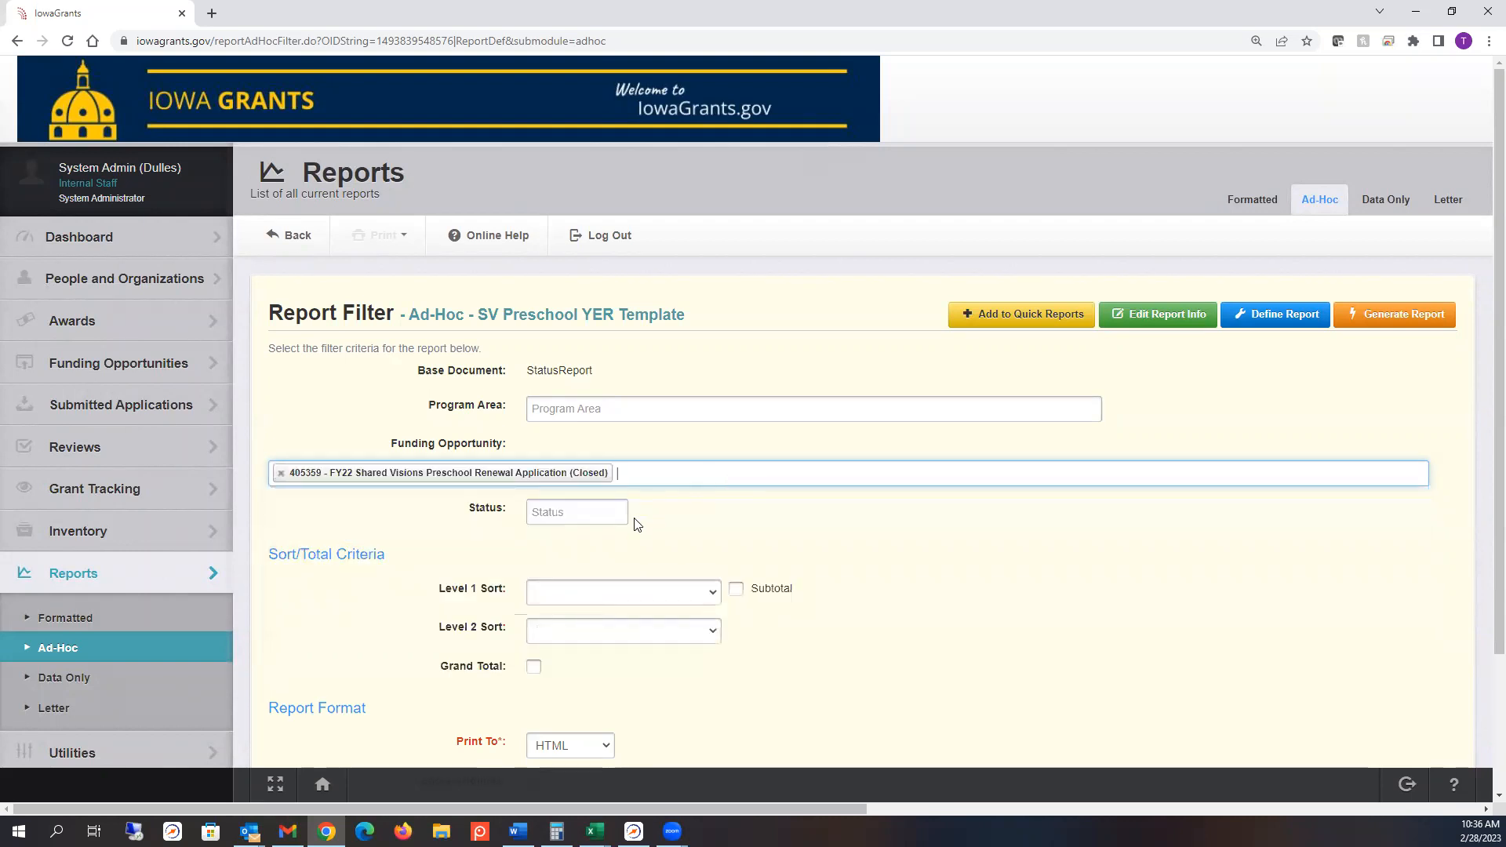
left_click(735, 589)
left_click(644, 596)
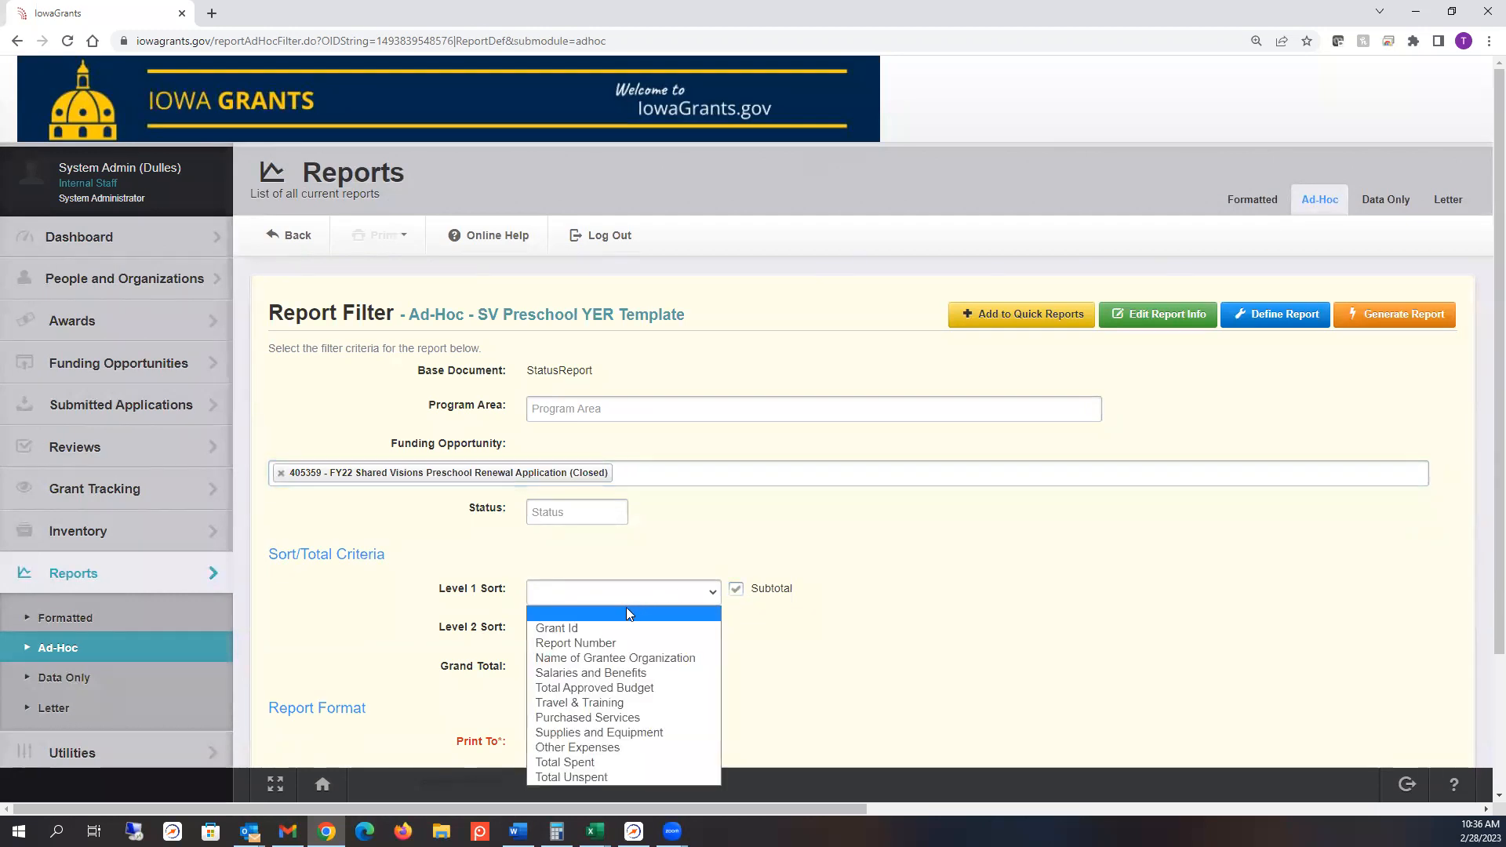
left_click(621, 628)
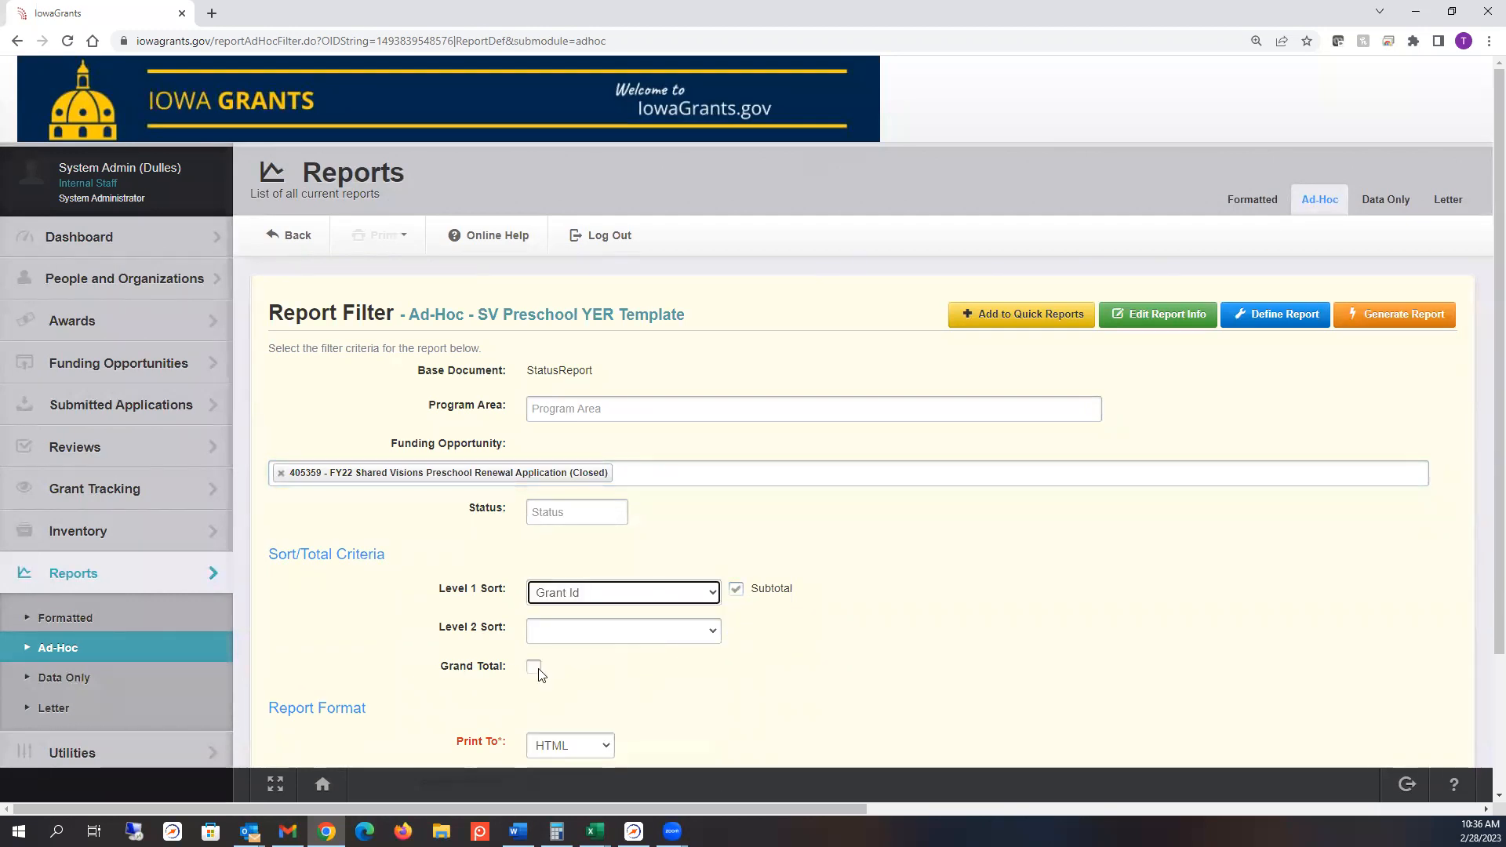
left_click(534, 668)
left_click(1408, 320)
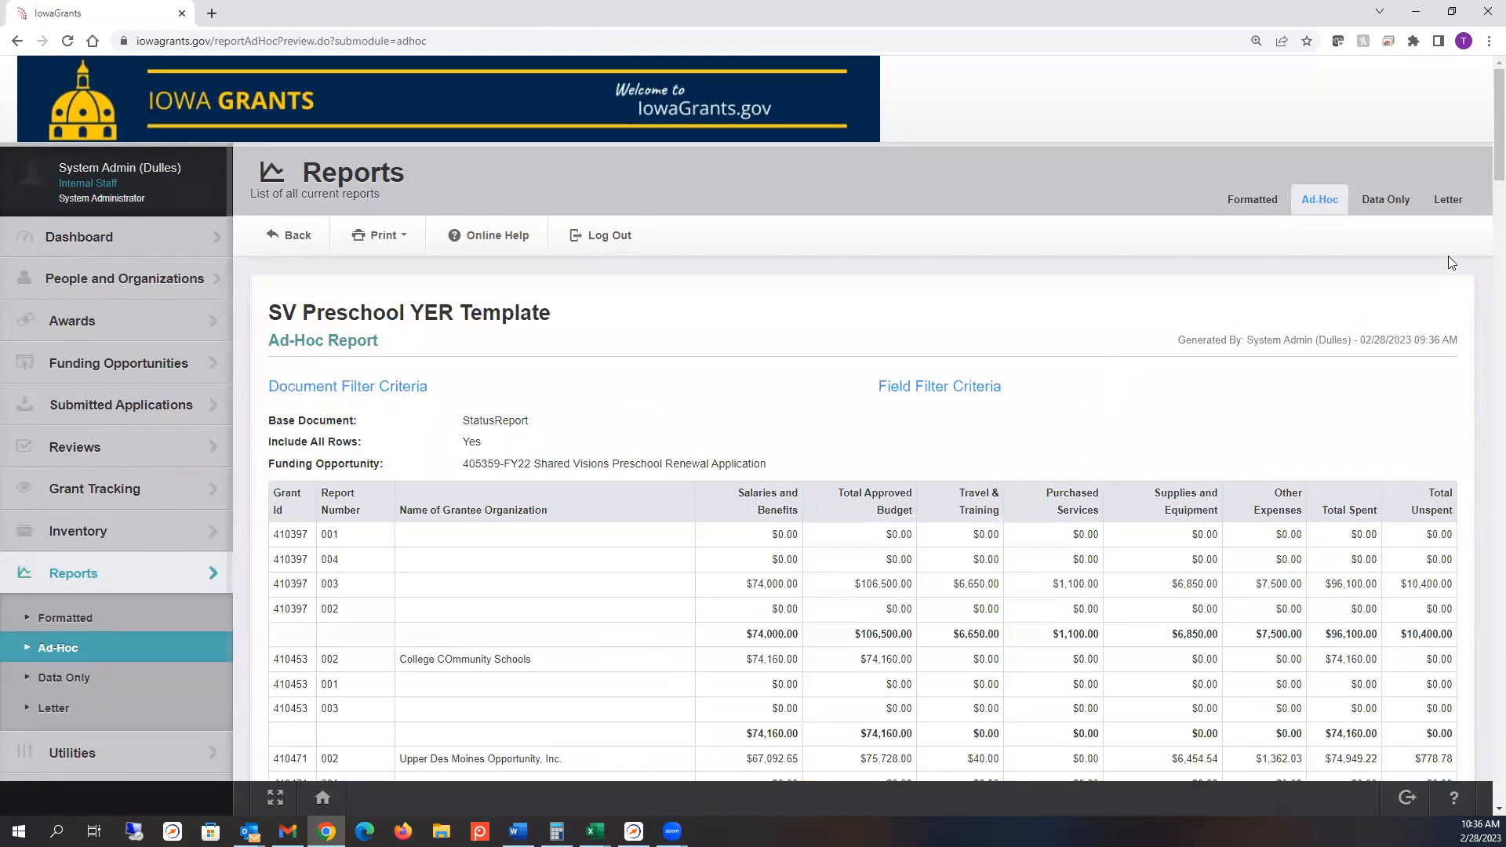
Step: Examine the grand total row at the end of the regenerated report and return to the report's beginning
scroll(1484, 129, "down", 1)
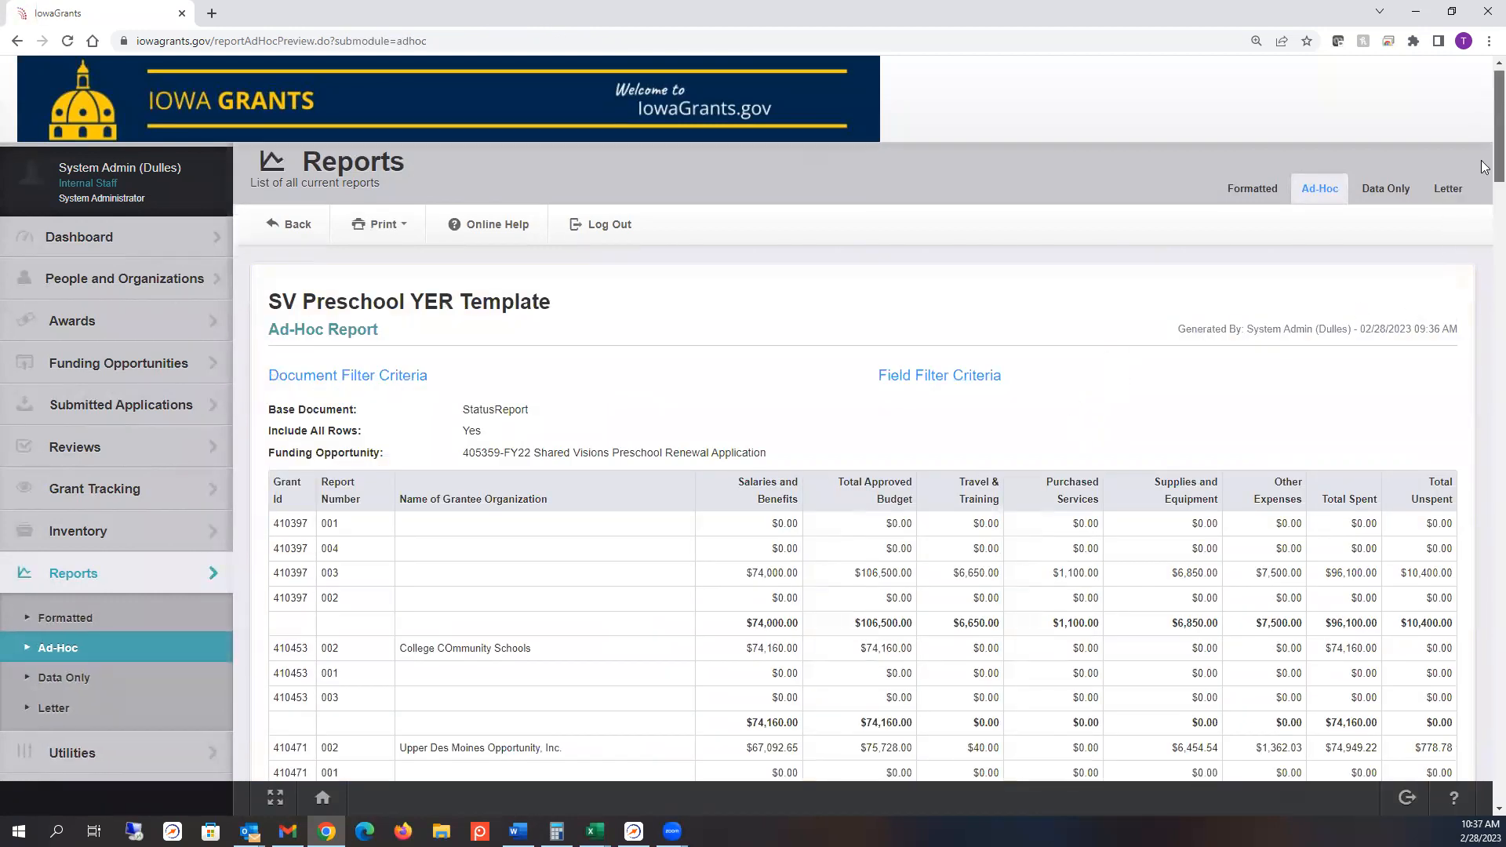
scroll(1484, 166, "down", 20)
left_click_drag(689, 622, 1385, 626)
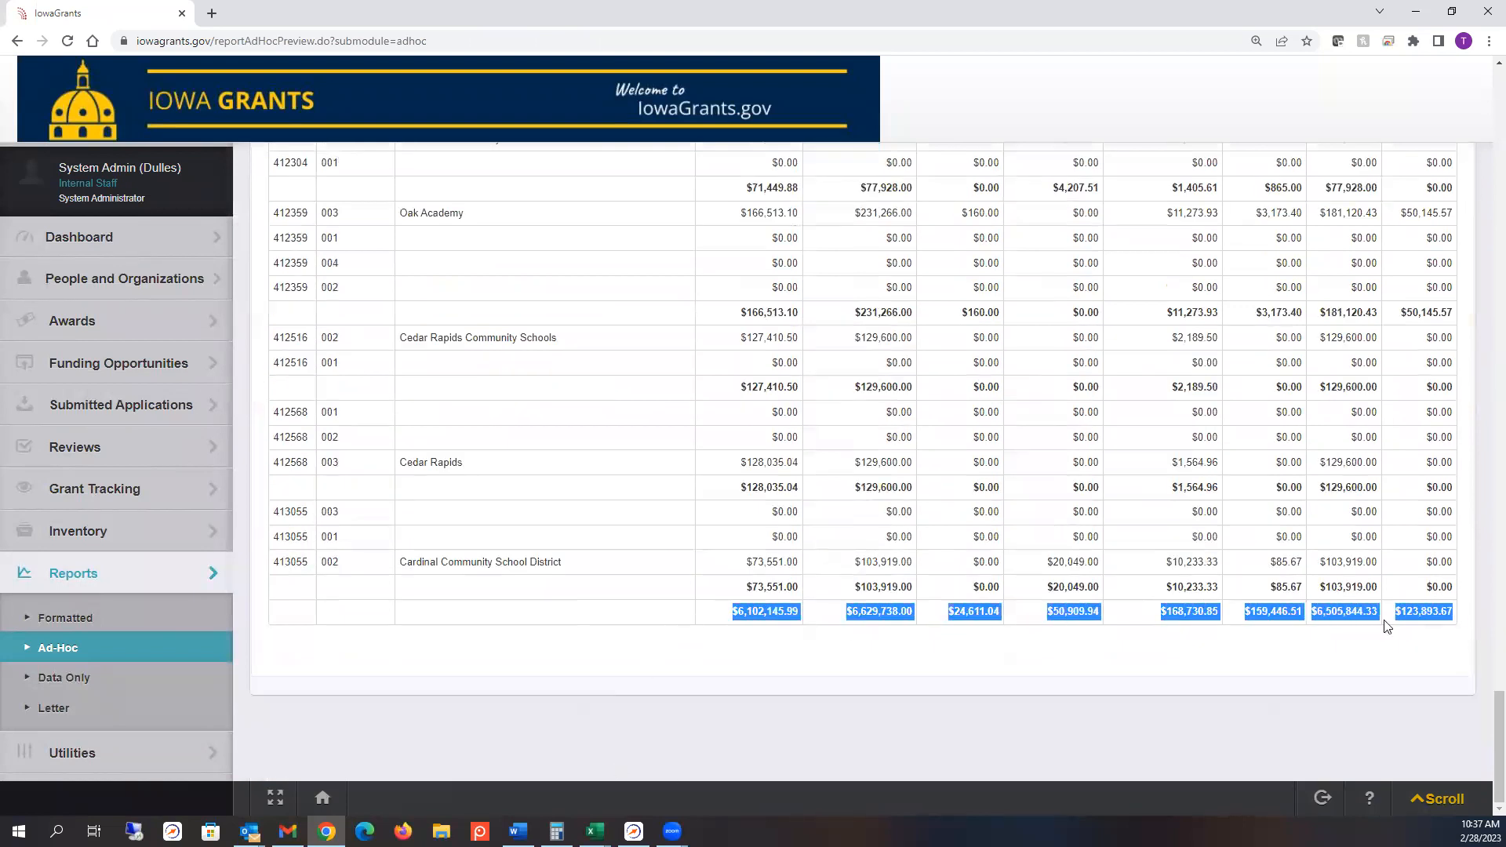
scroll(887, 663, "up", 10)
scroll(892, 623, "up", 10)
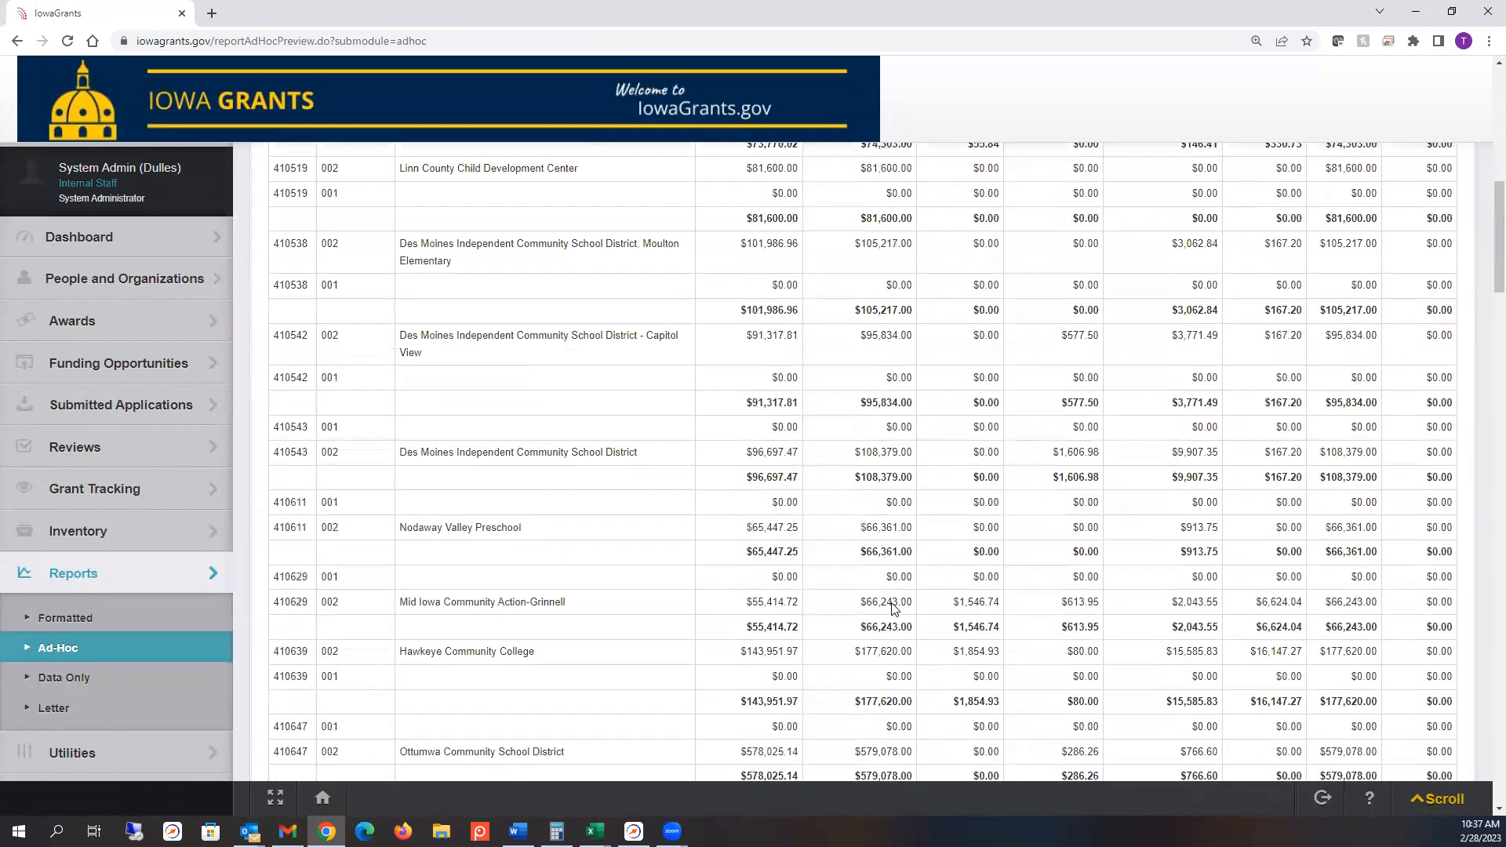
scroll(893, 608, "up", 8)
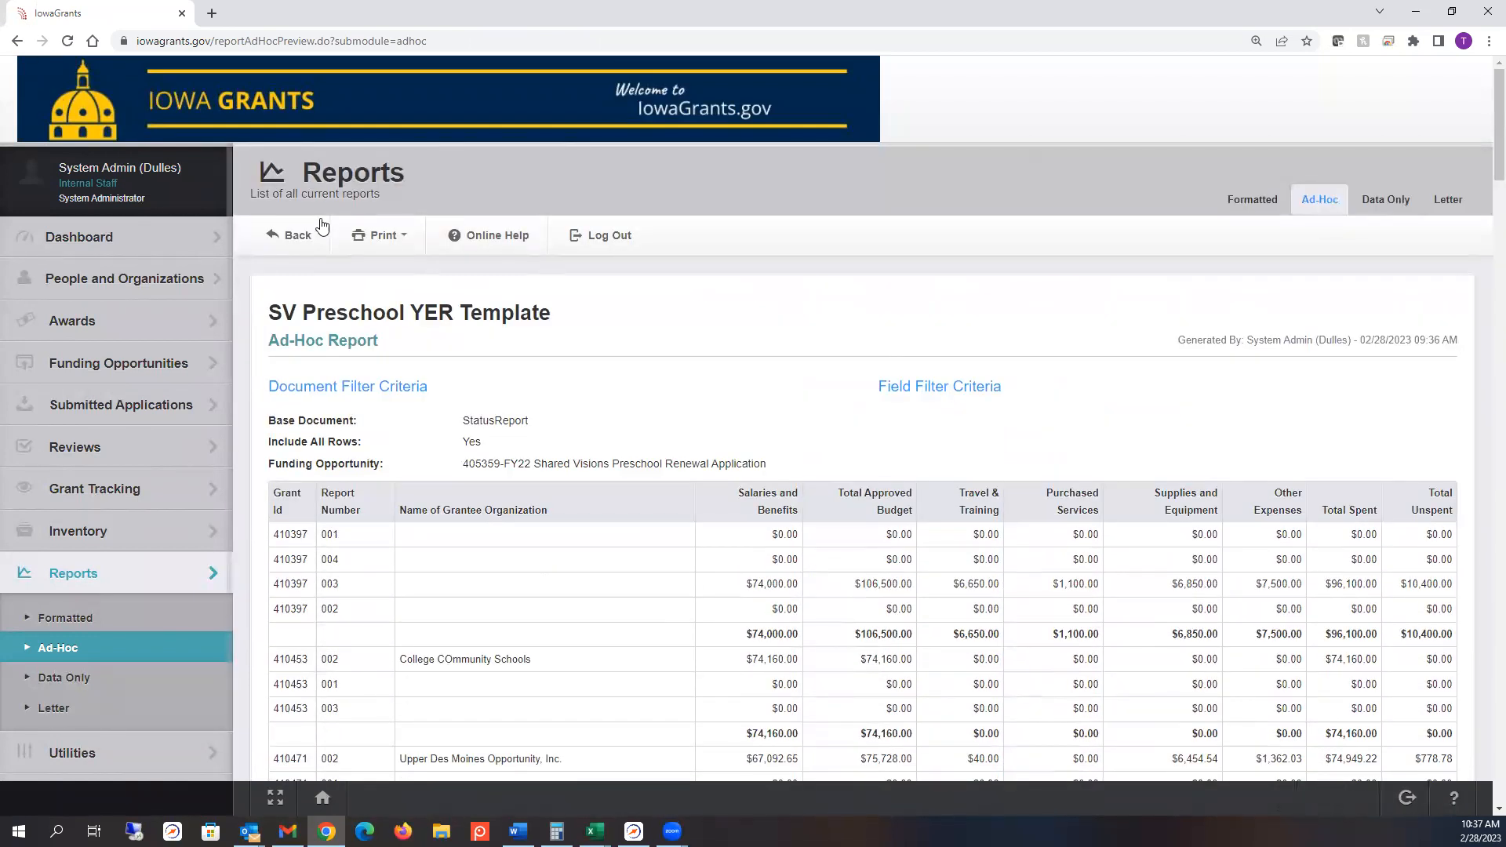
Step: Return to the SV Preschool YER Template report filter and set the report's print format to CSV/Excel
left_click(298, 237)
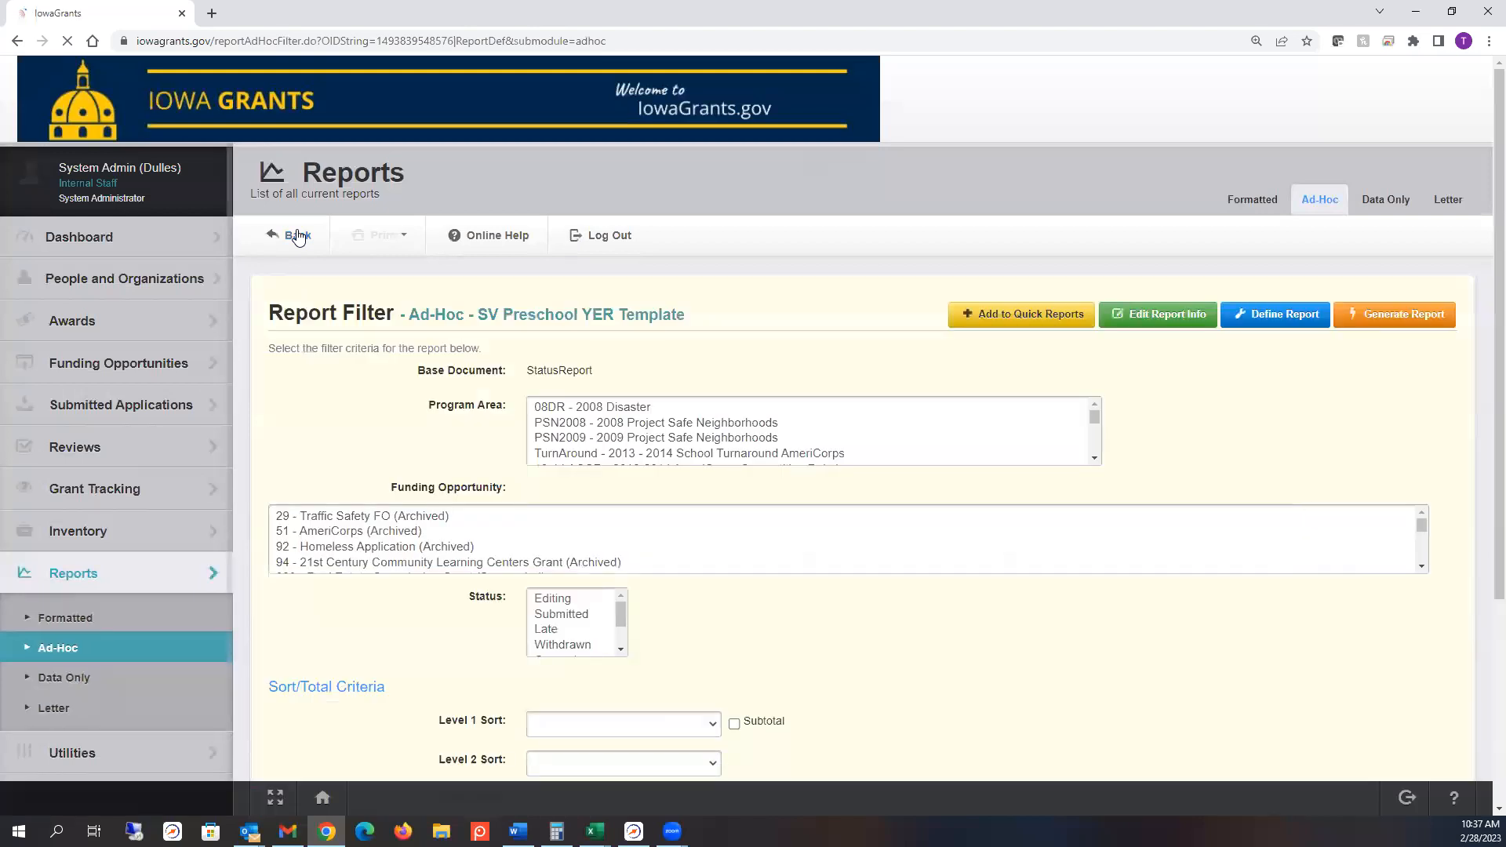
scroll(579, 618, "down", 2)
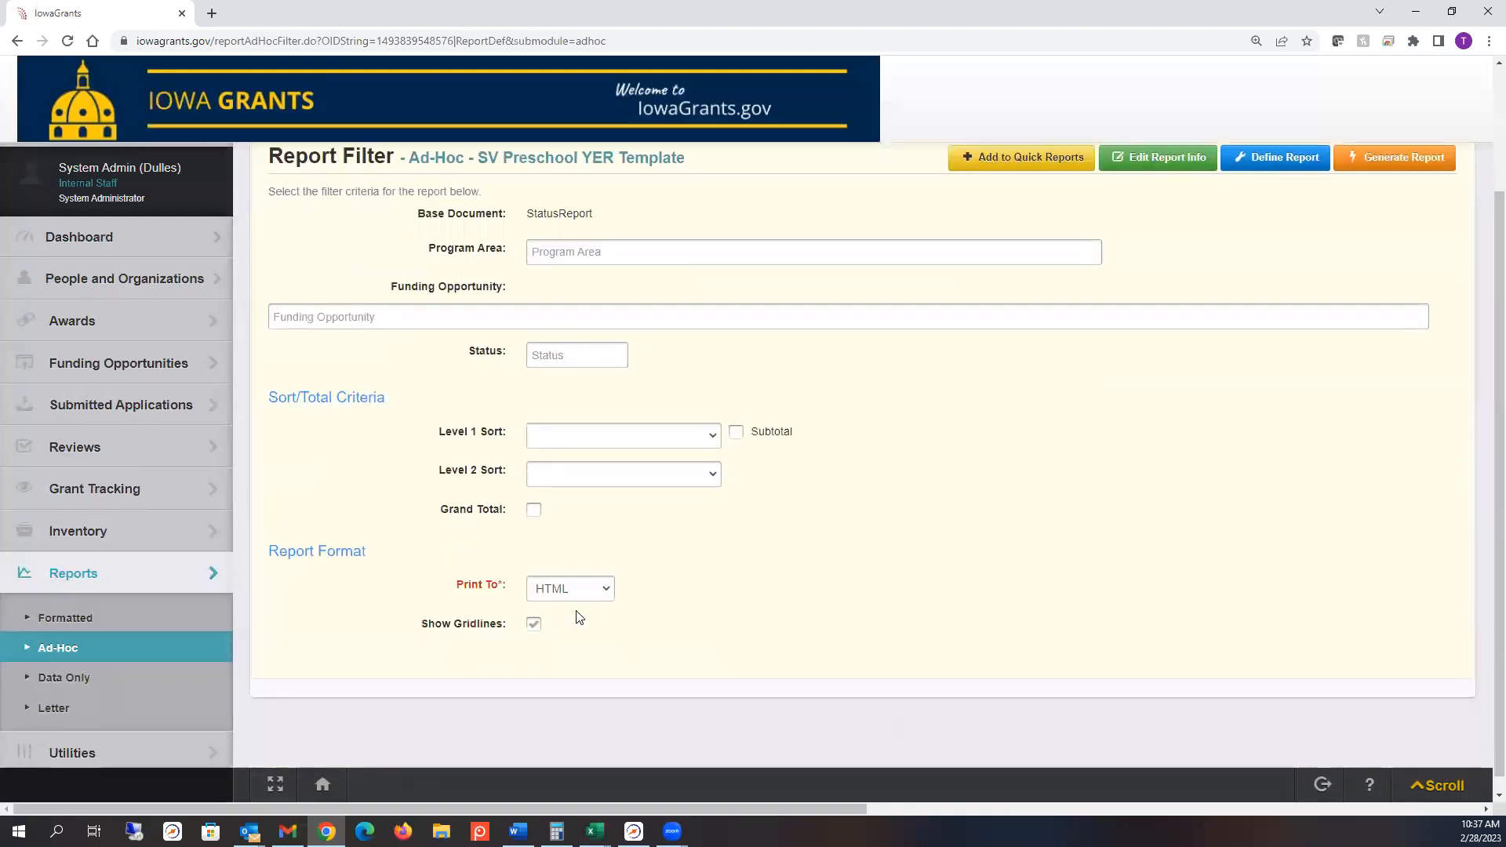
left_click(577, 596)
left_click(577, 596)
left_click(577, 596)
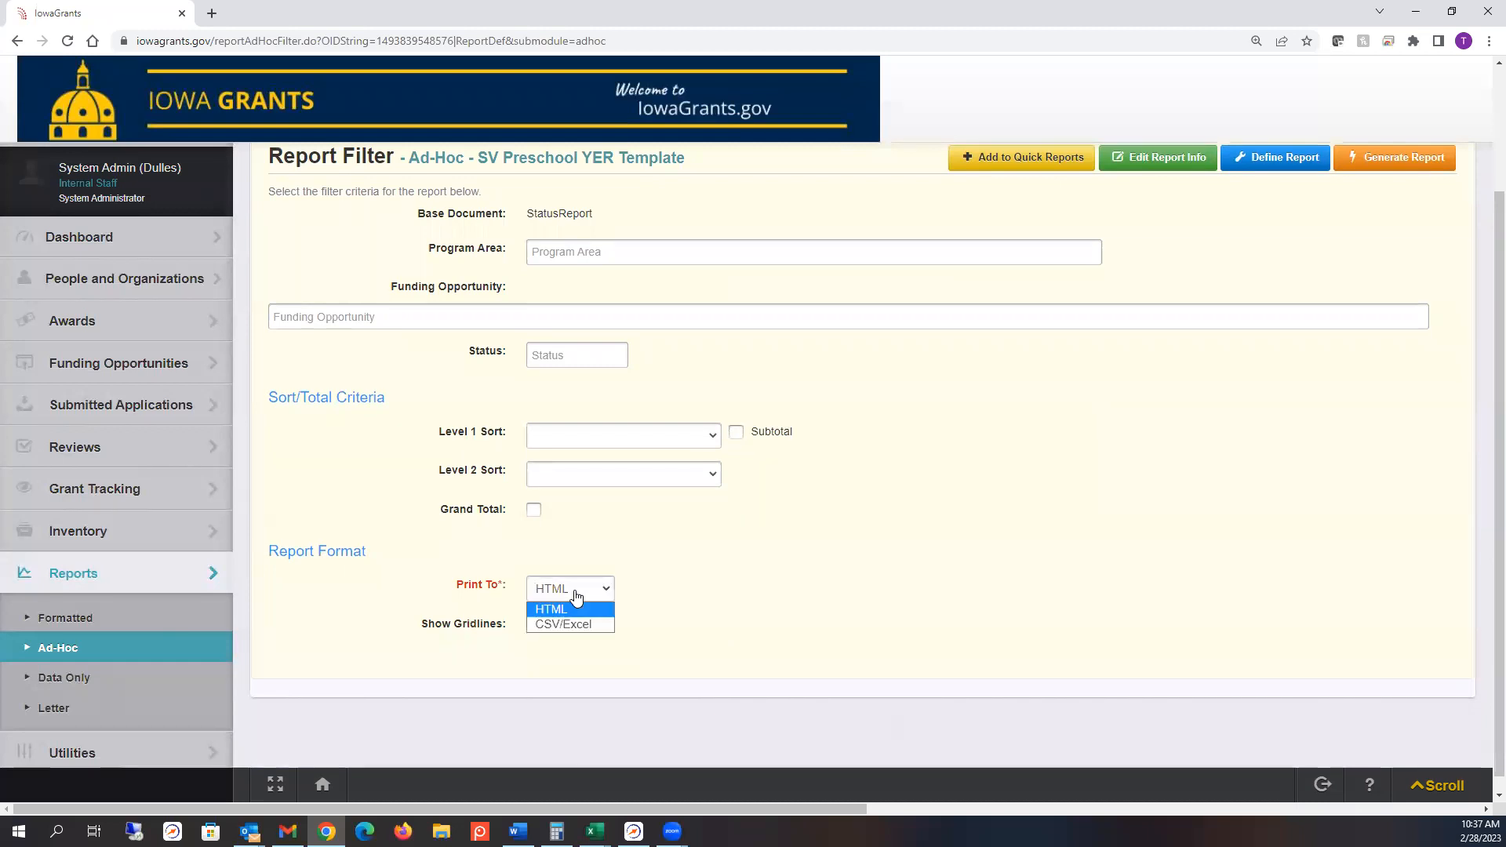
left_click(577, 597)
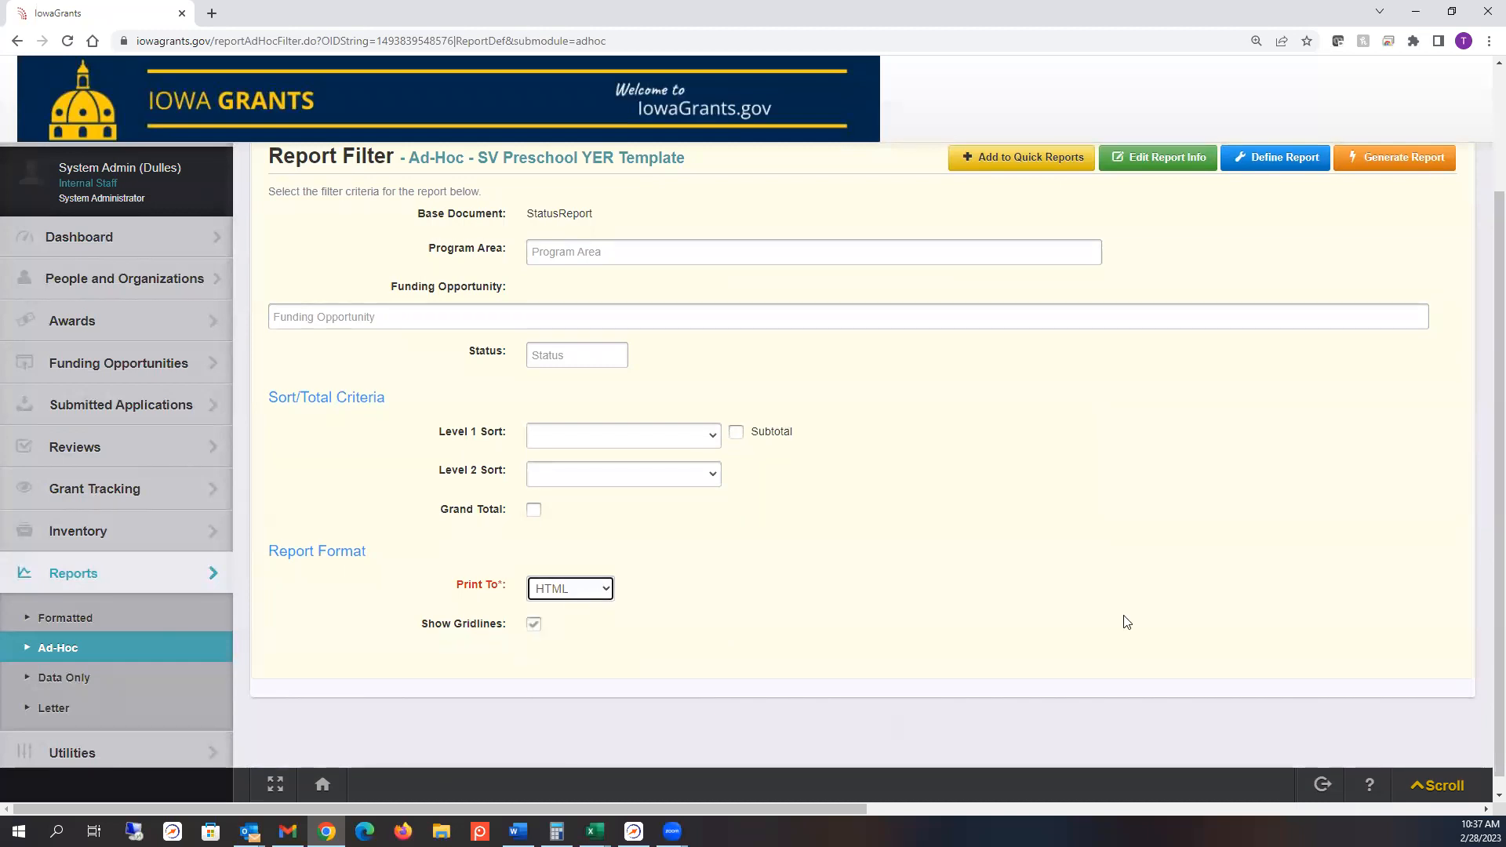
left_click(541, 593)
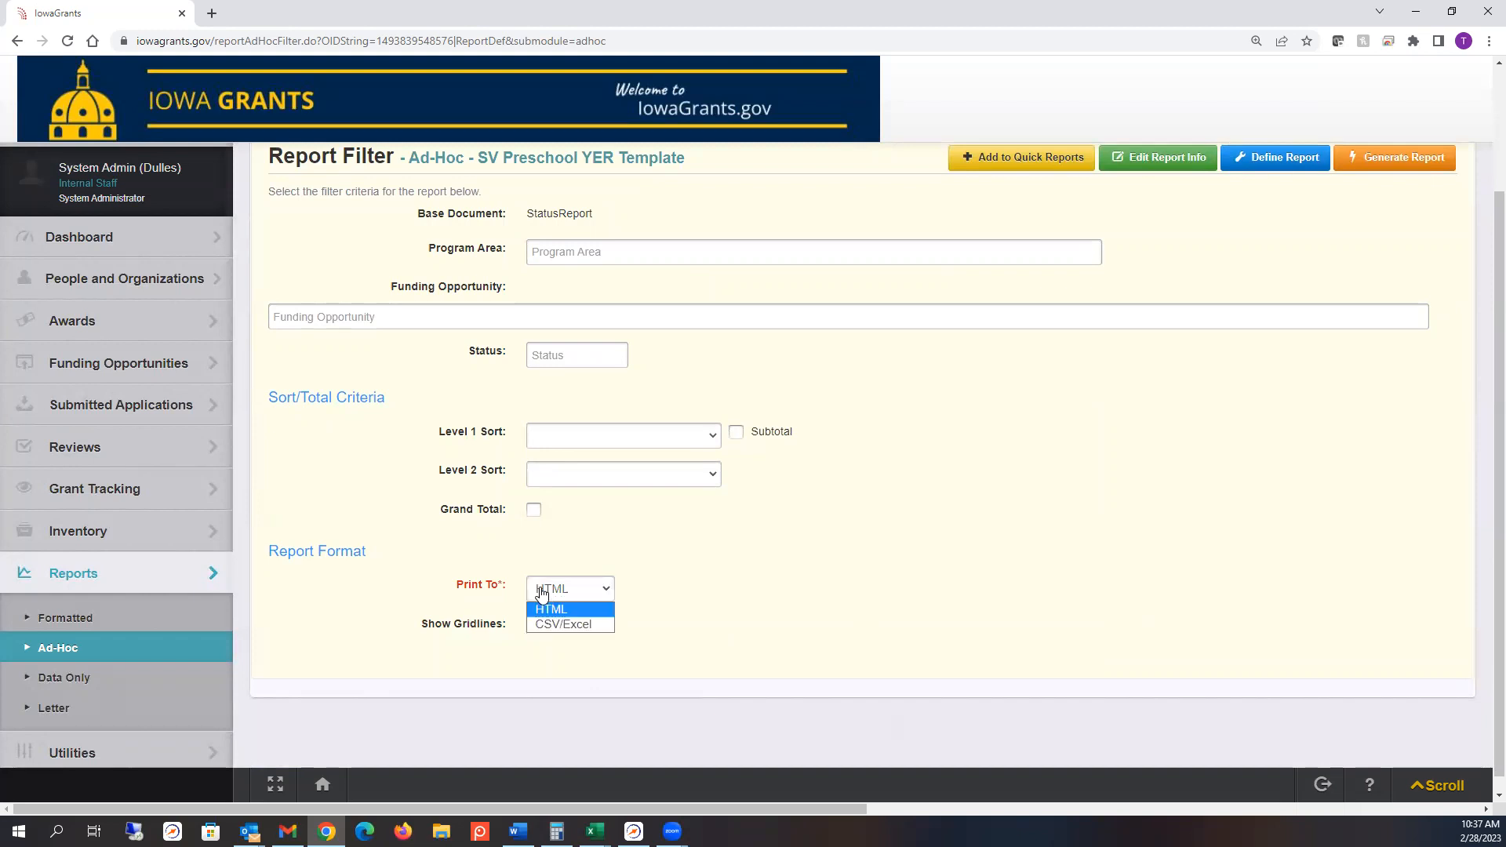
left_click(548, 625)
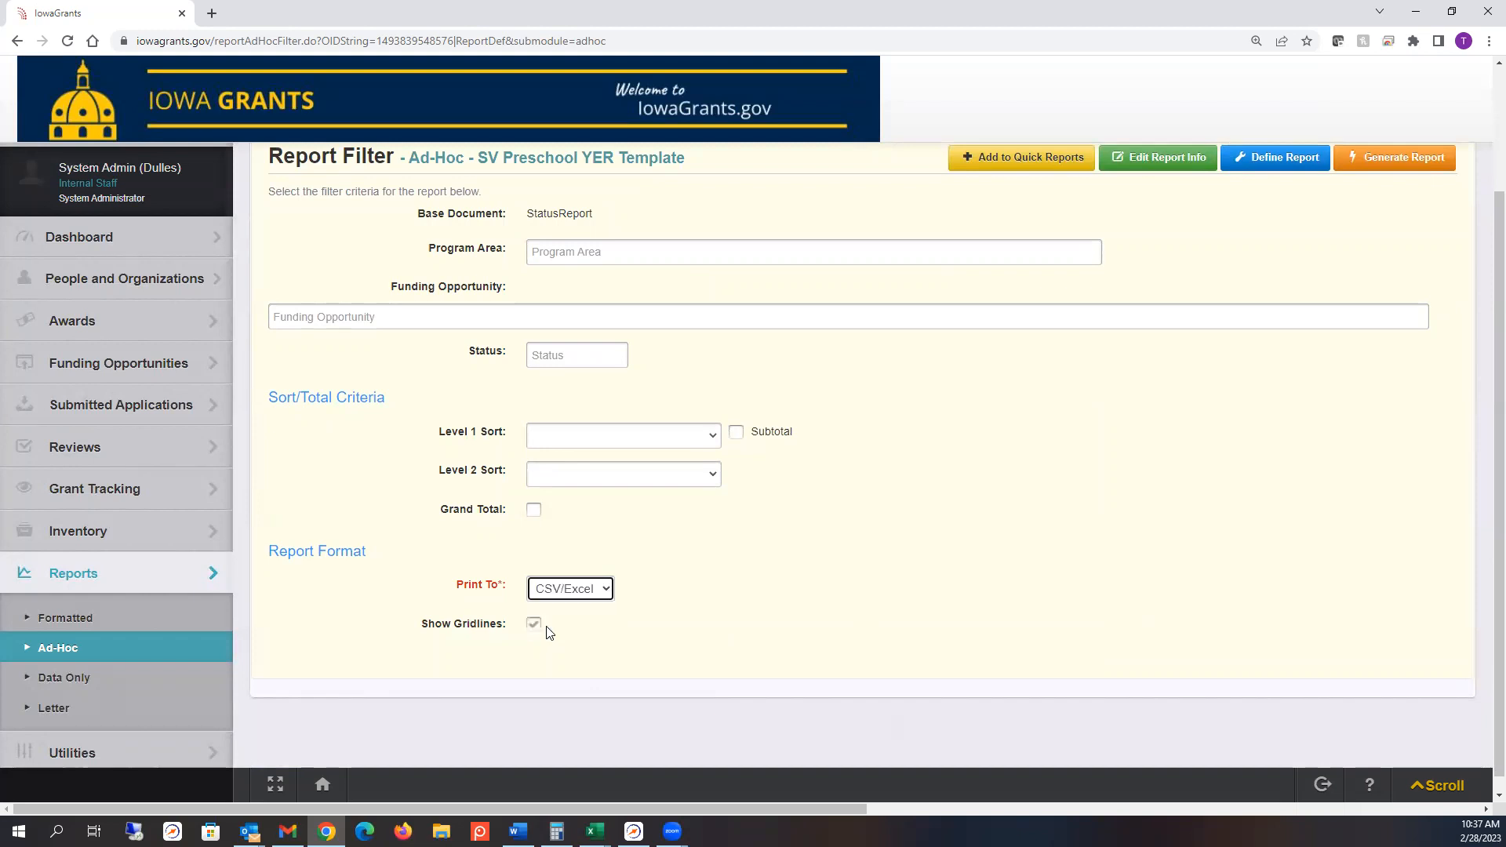
Step: Set the report's Level 1 Sort to Grant Id
left_click(709, 450)
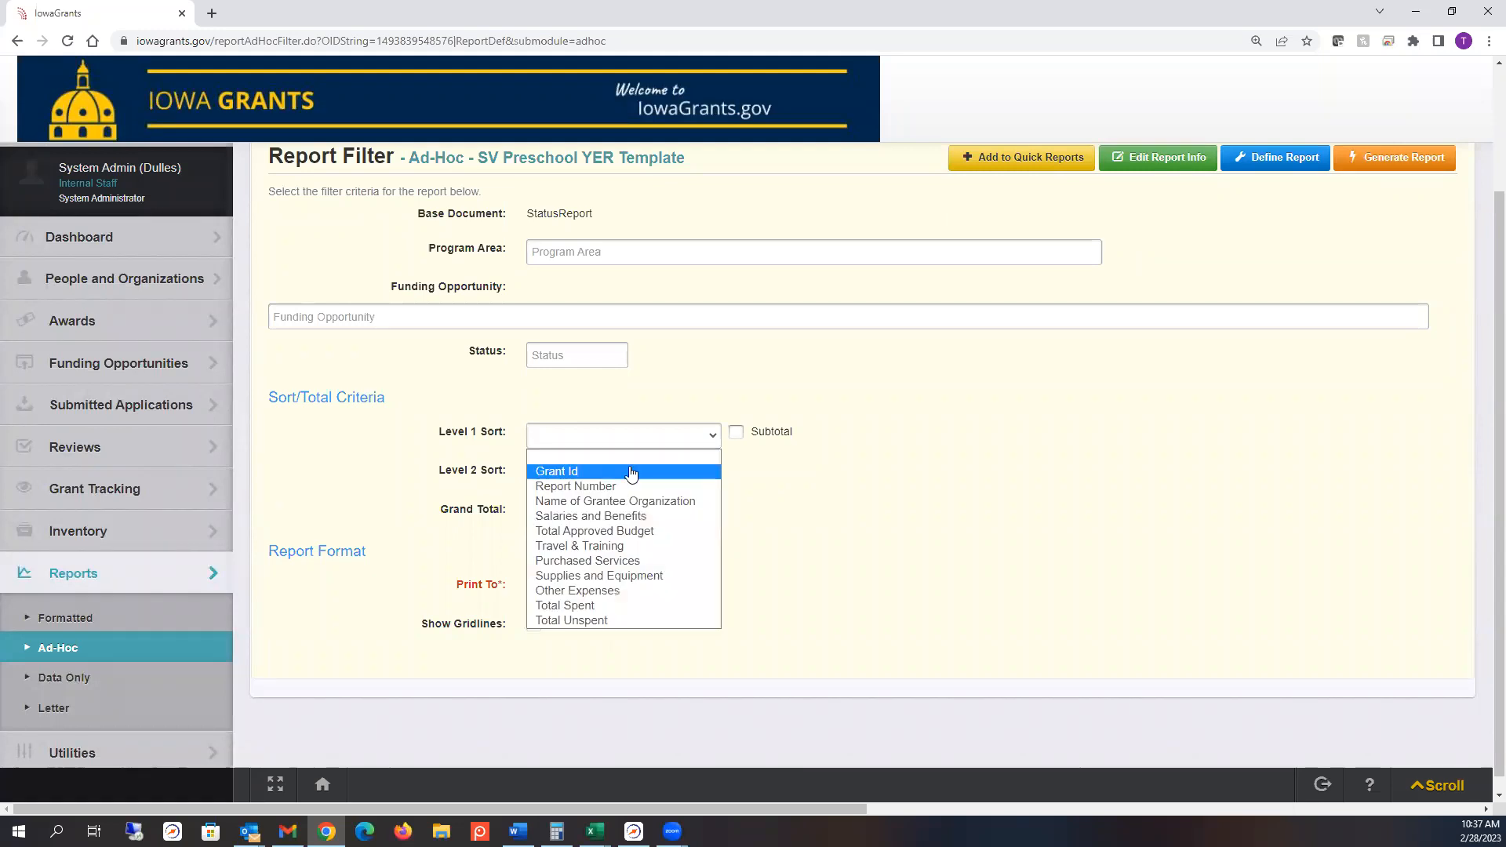
left_click(630, 472)
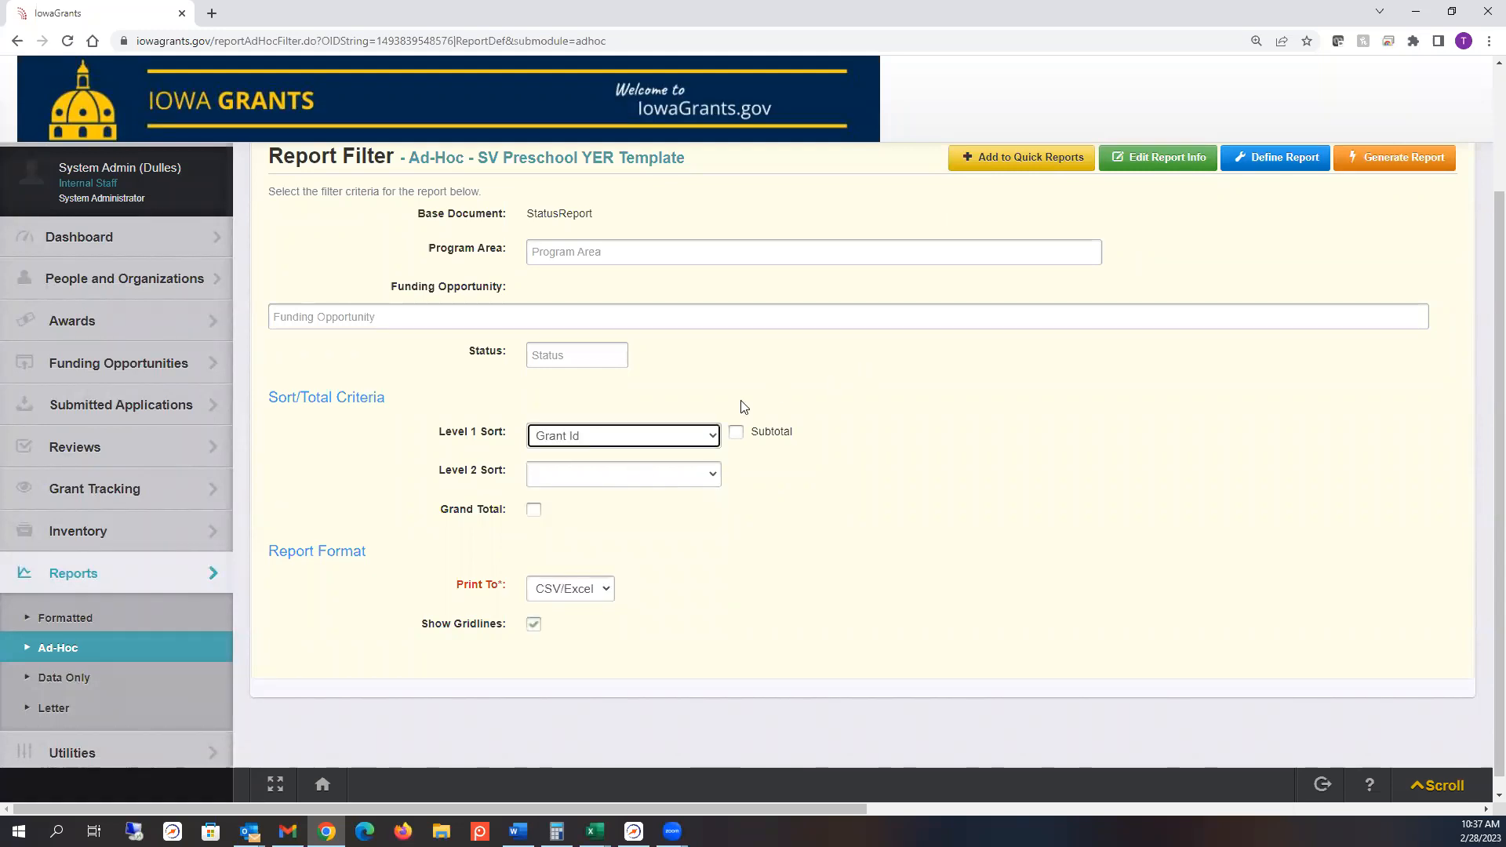
Step: Subtotal the Grant Id sort, set the second sort level to Report Number, enable the grand total, and generate the report
left_click(736, 433)
left_click(541, 478)
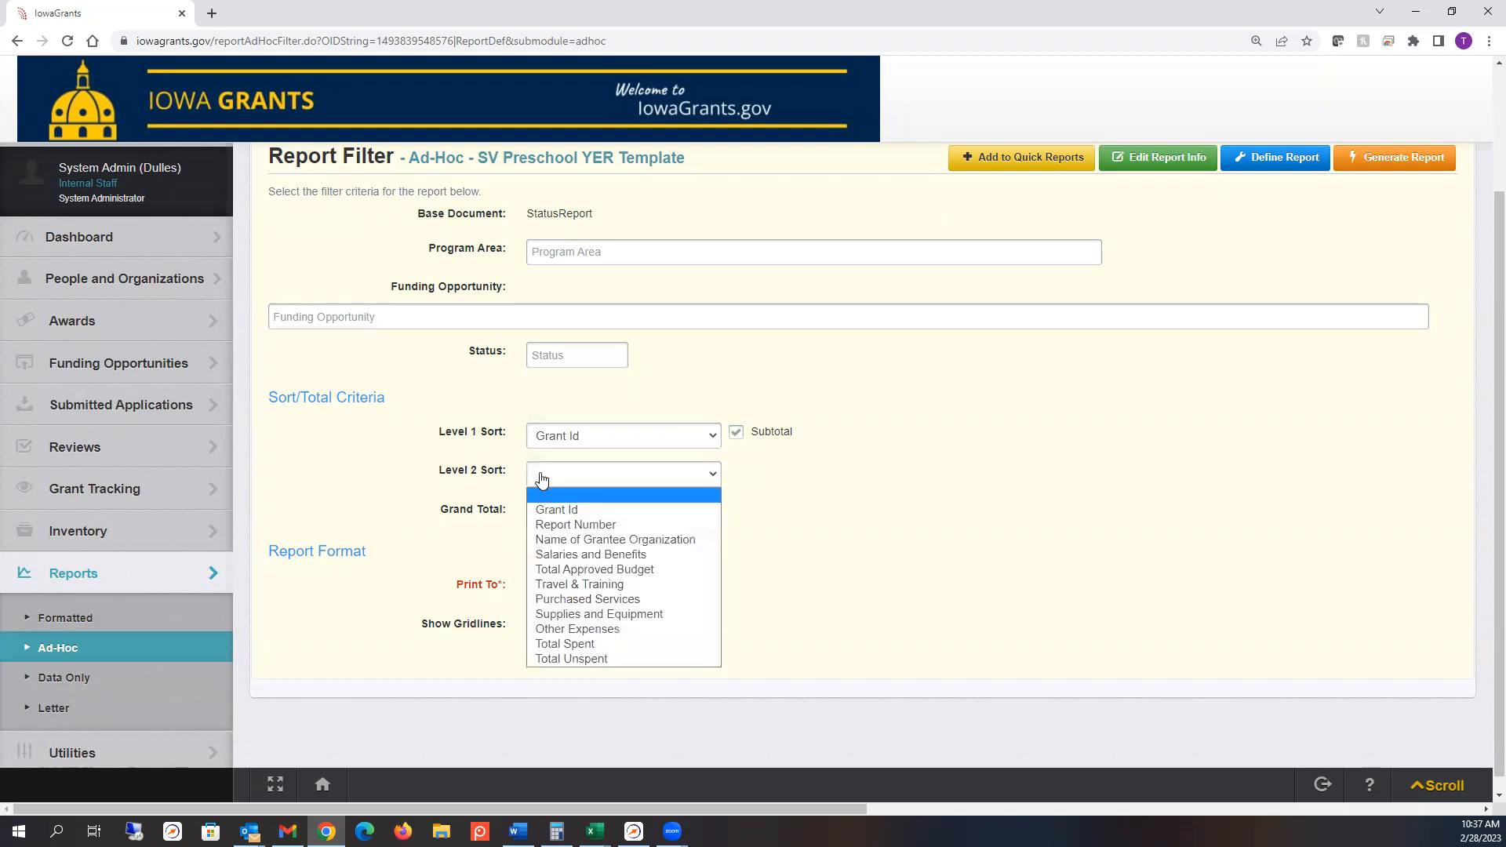
left_click(562, 525)
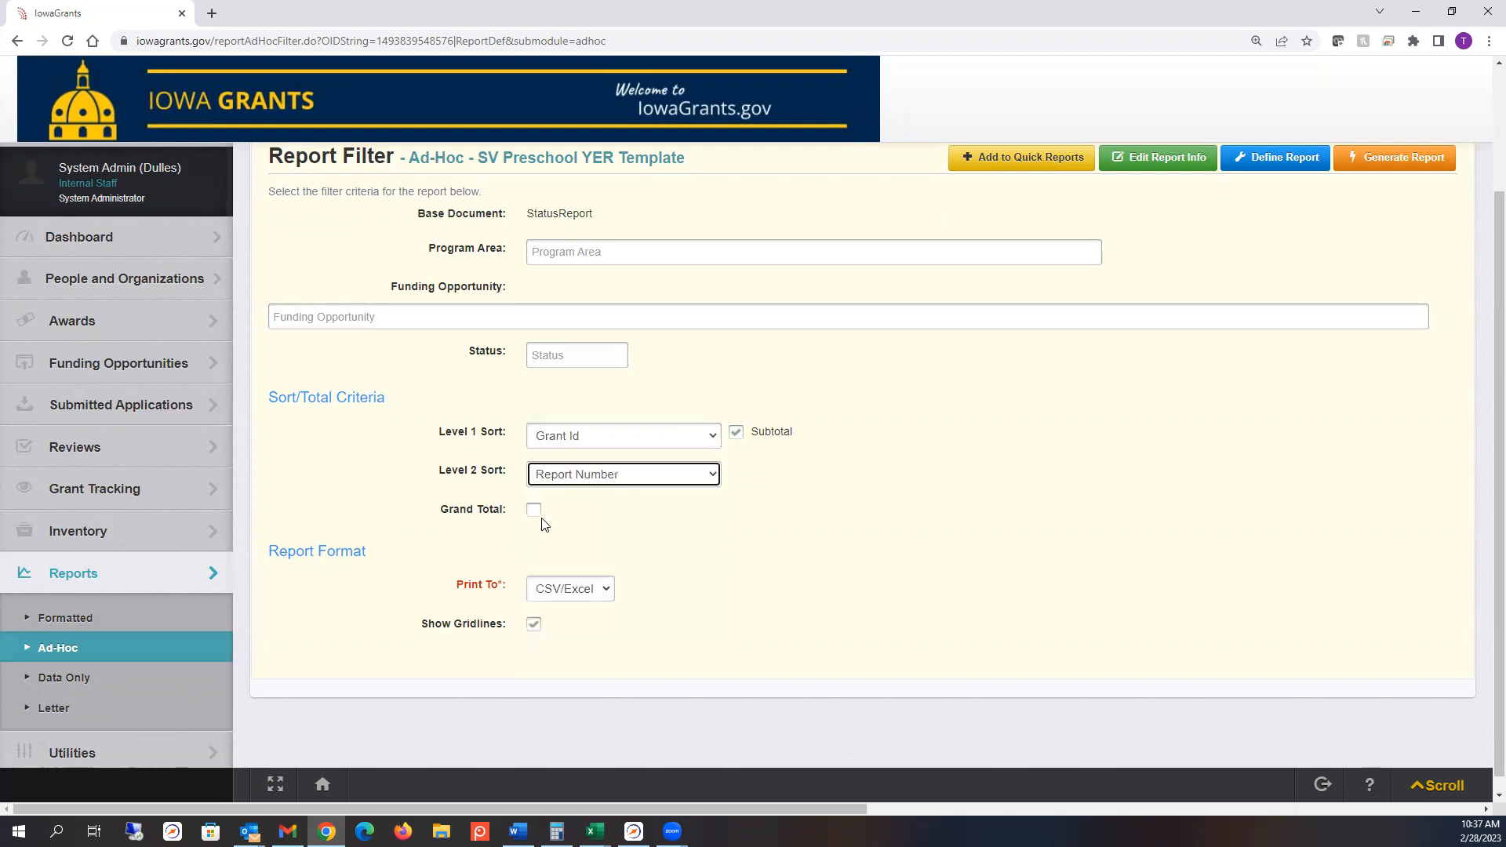
left_click(536, 513)
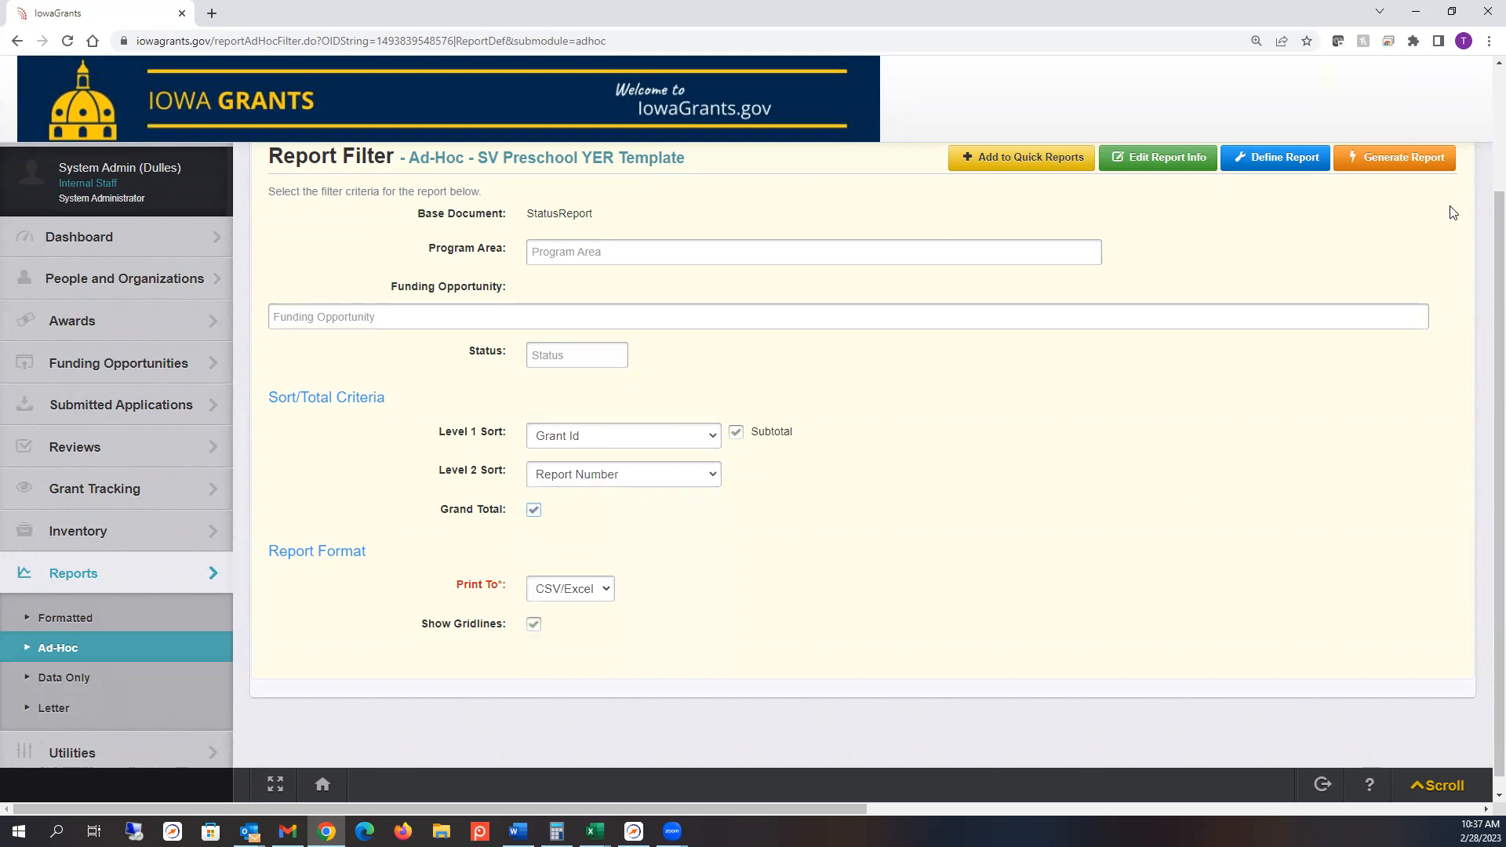
left_click(1403, 168)
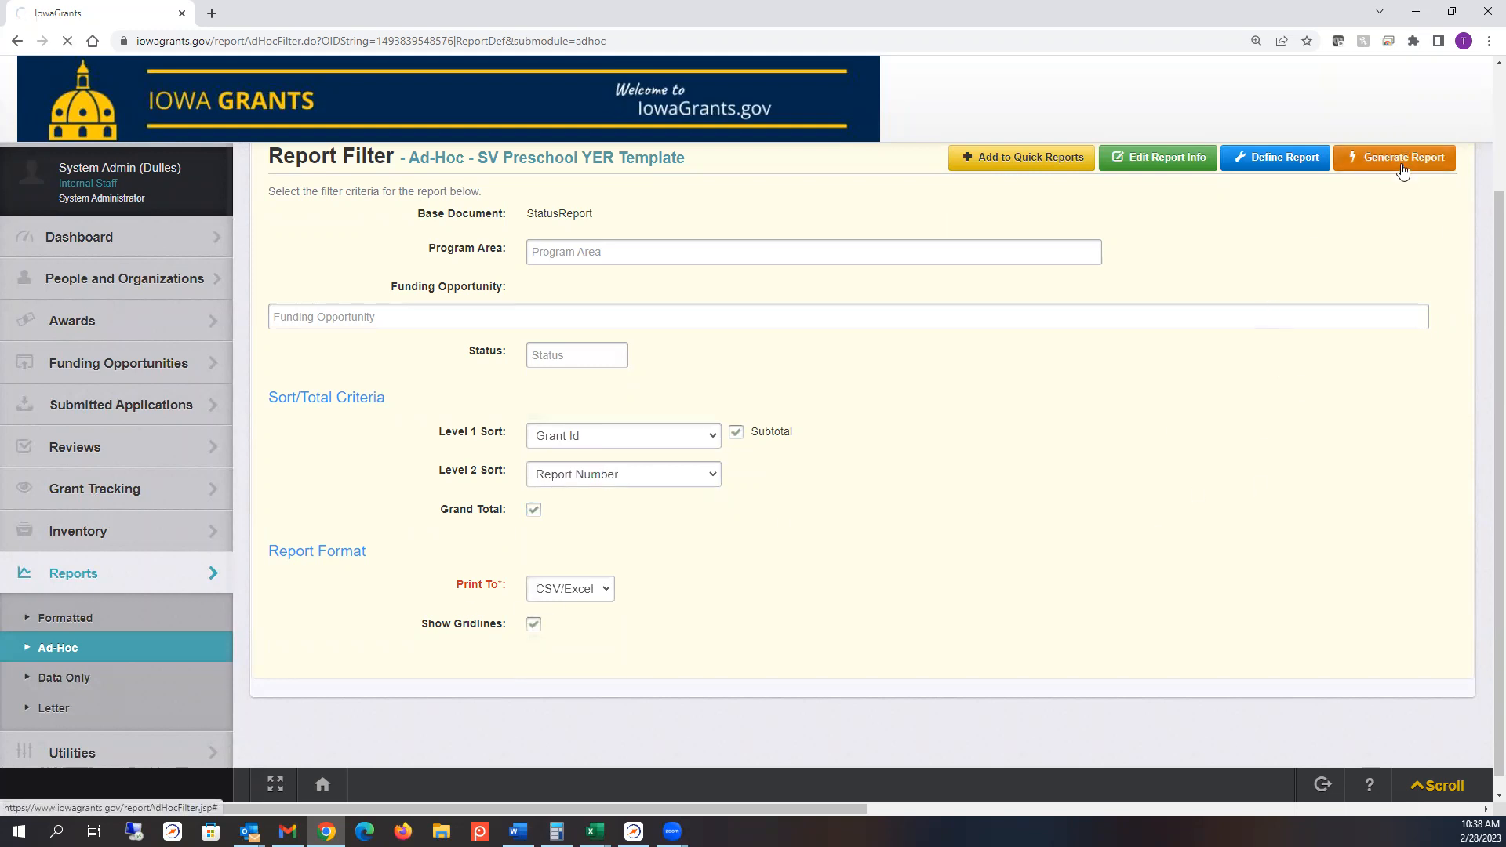
Step: Filter the report by funding opportunity 405359 - FY22 Shared Visions Preschool Renewal Application and generate it again
left_click(628, 317)
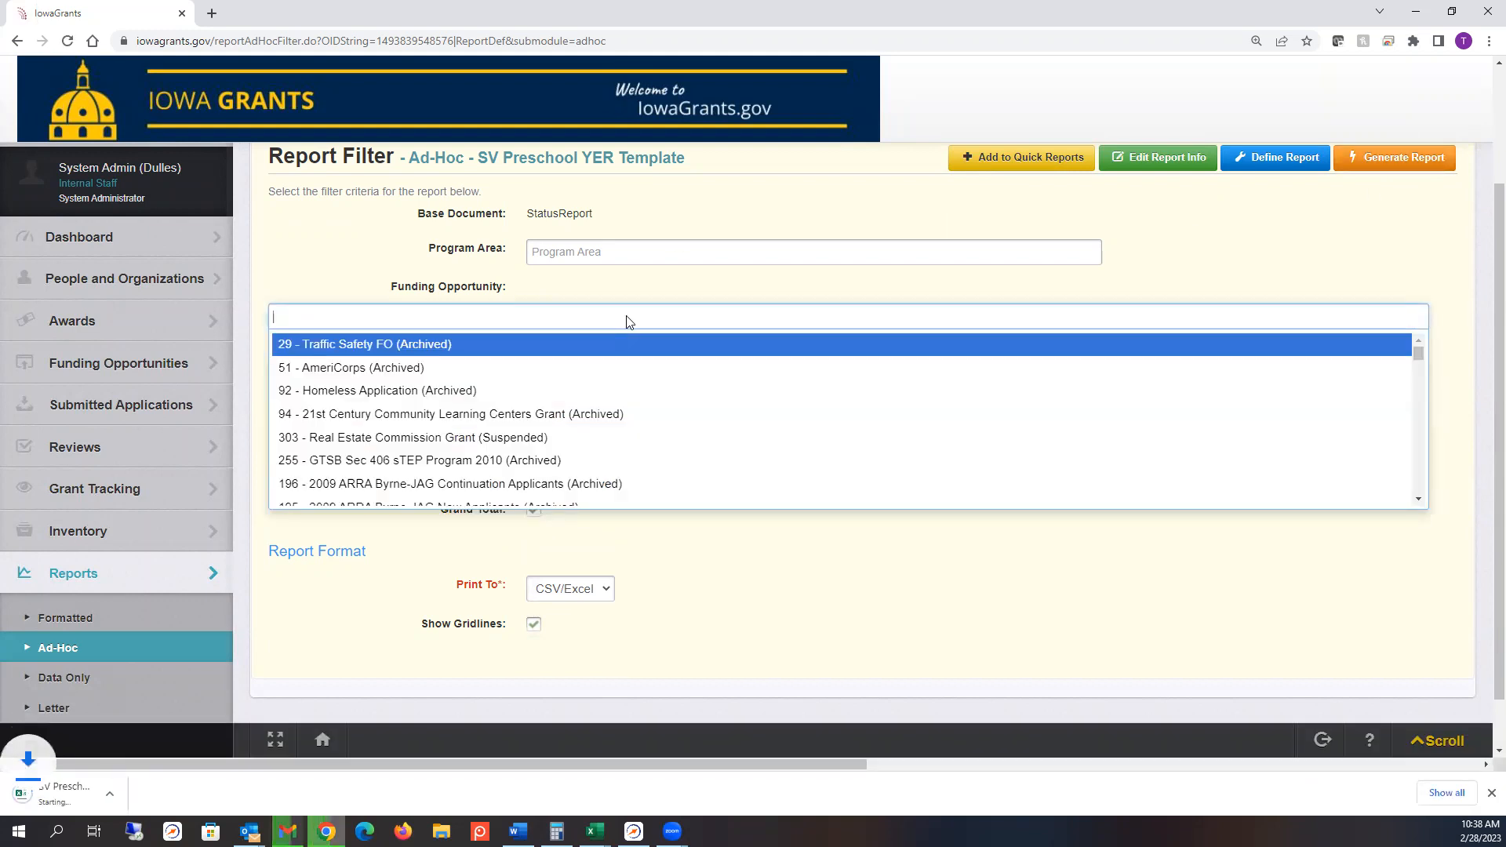
type("40")
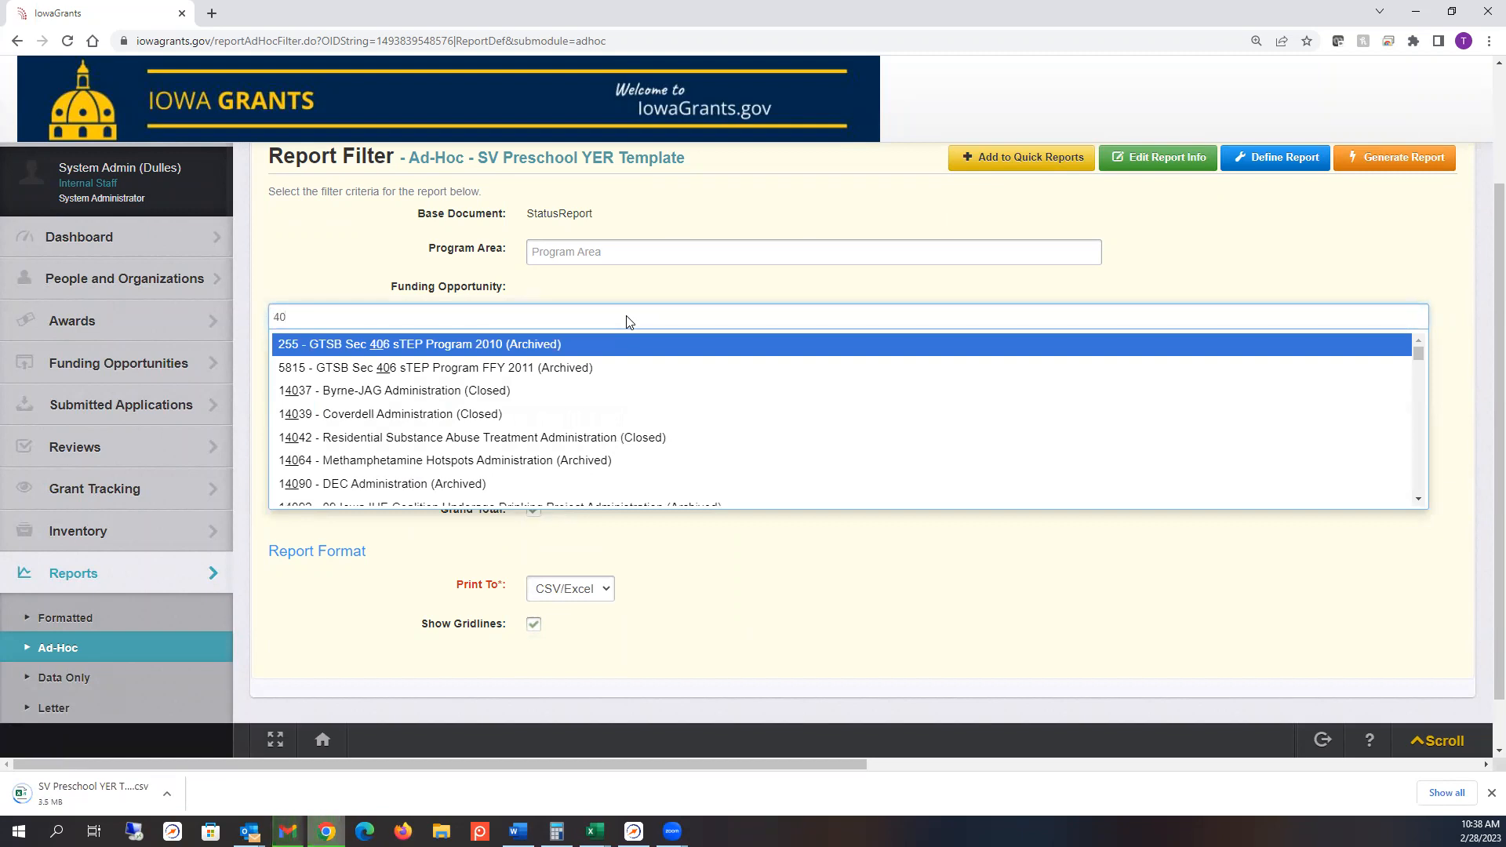
type("5")
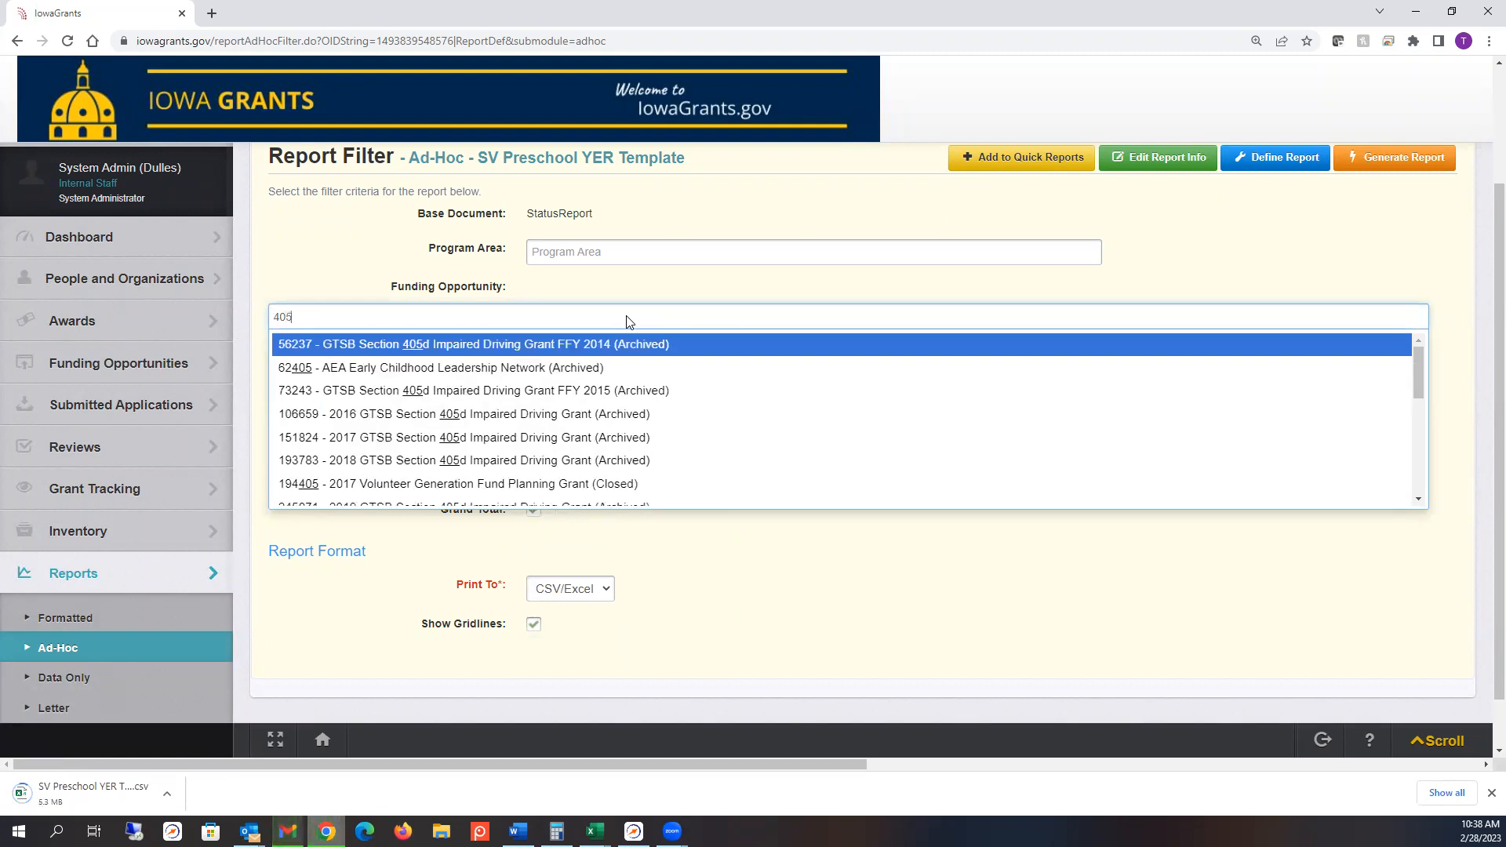
type("359")
key("Return")
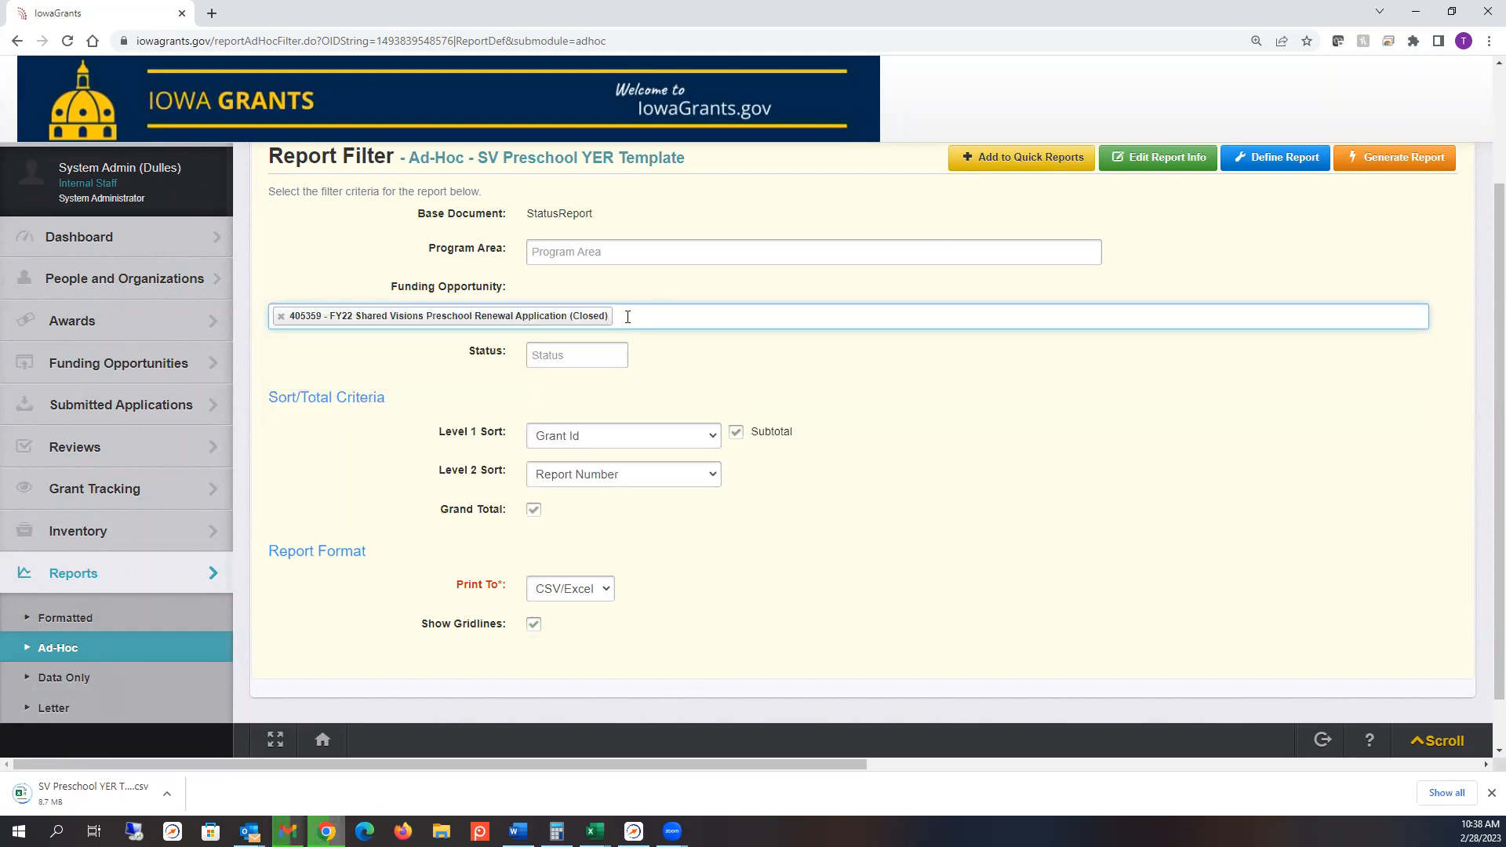
left_click(1396, 153)
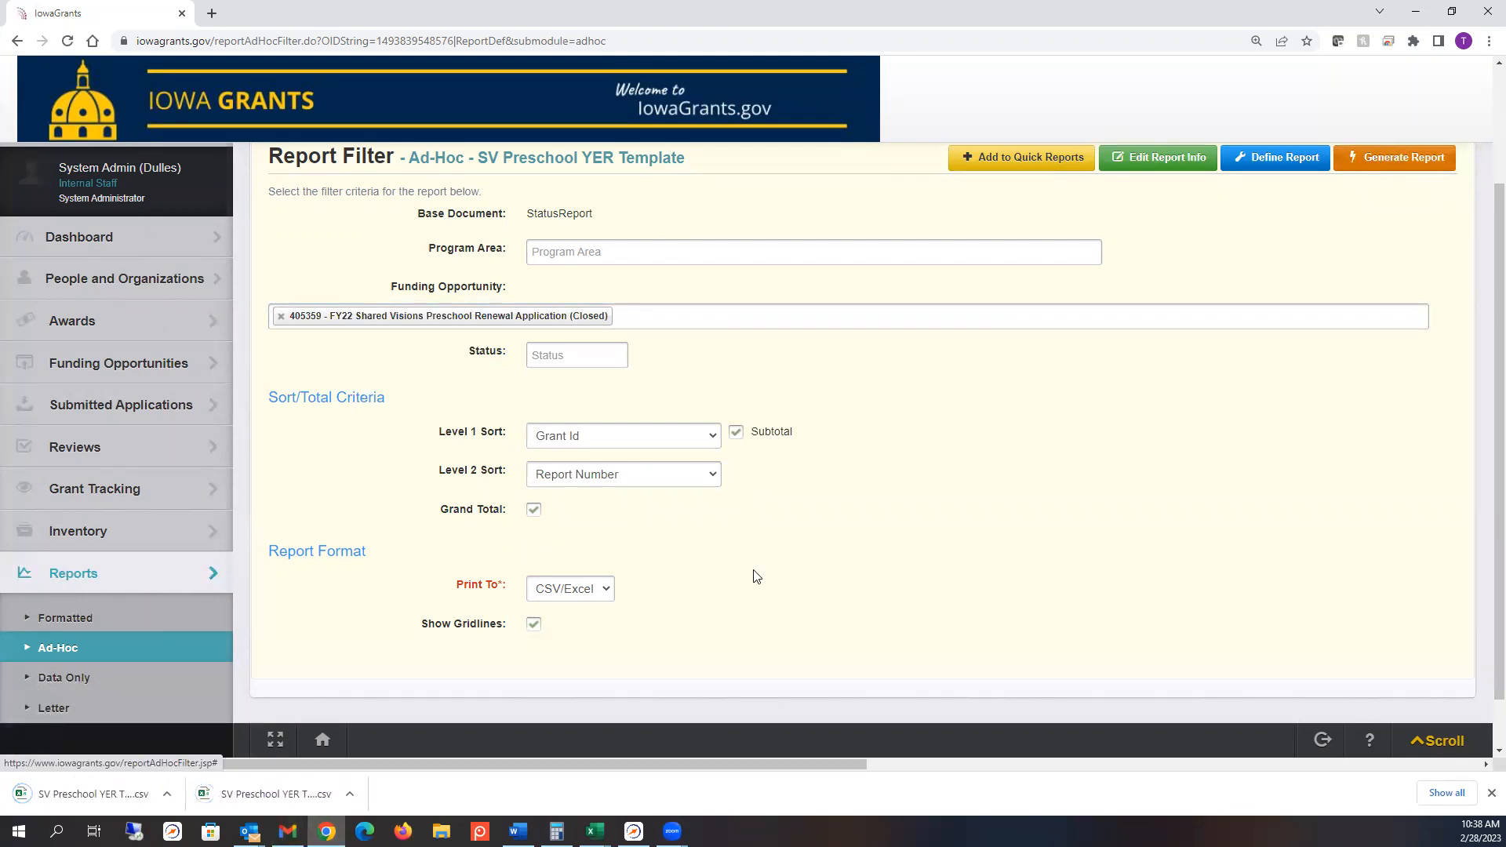
Step: Review the downloaded SV Preschool YER Template (1) CSV in Excel with all columns fitted to their contents, closing it without saving
left_click(124, 792)
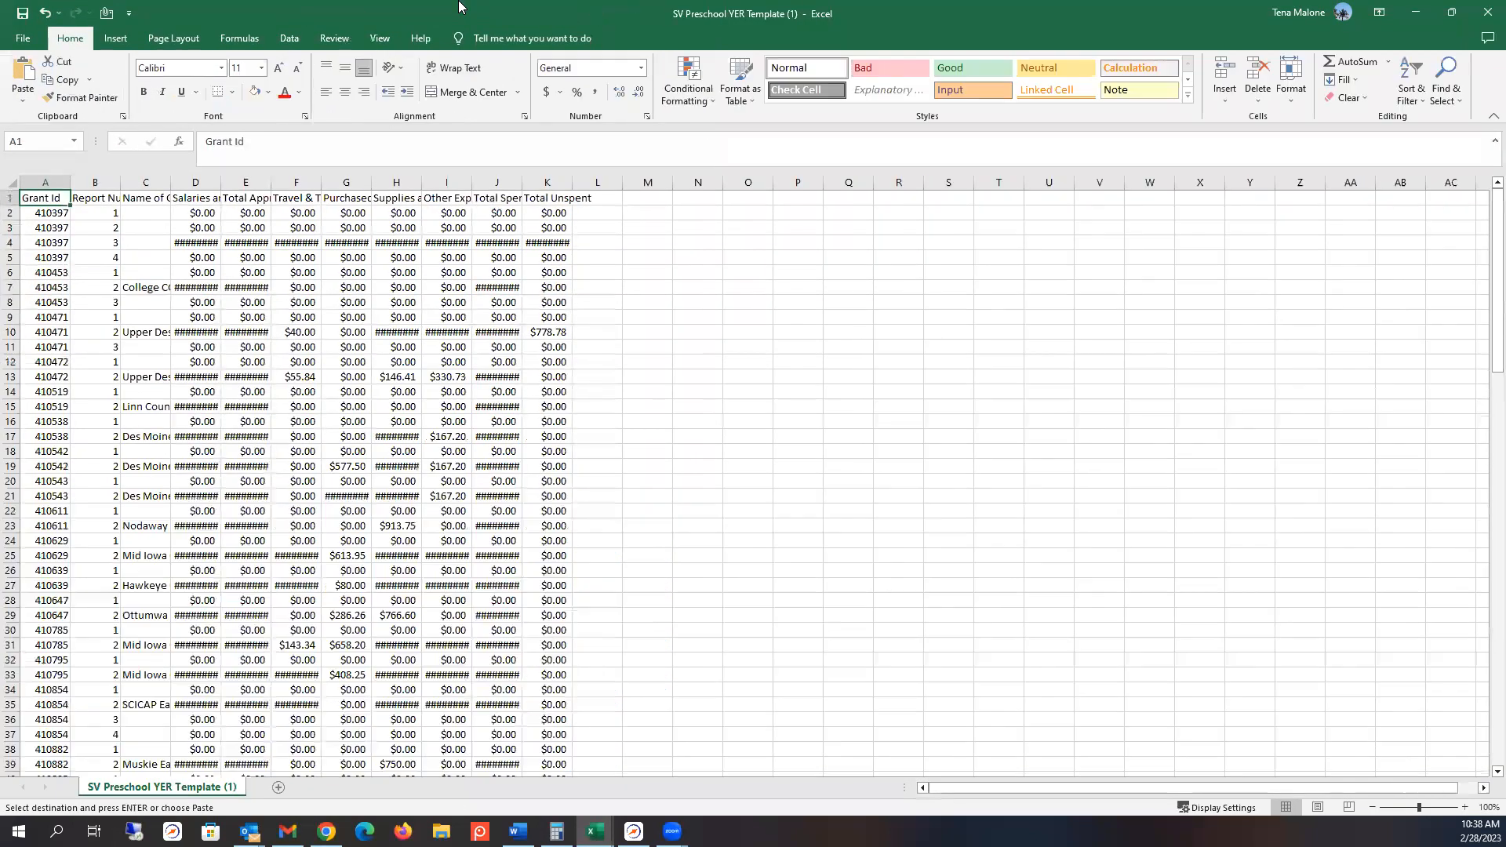
left_click(39, 179)
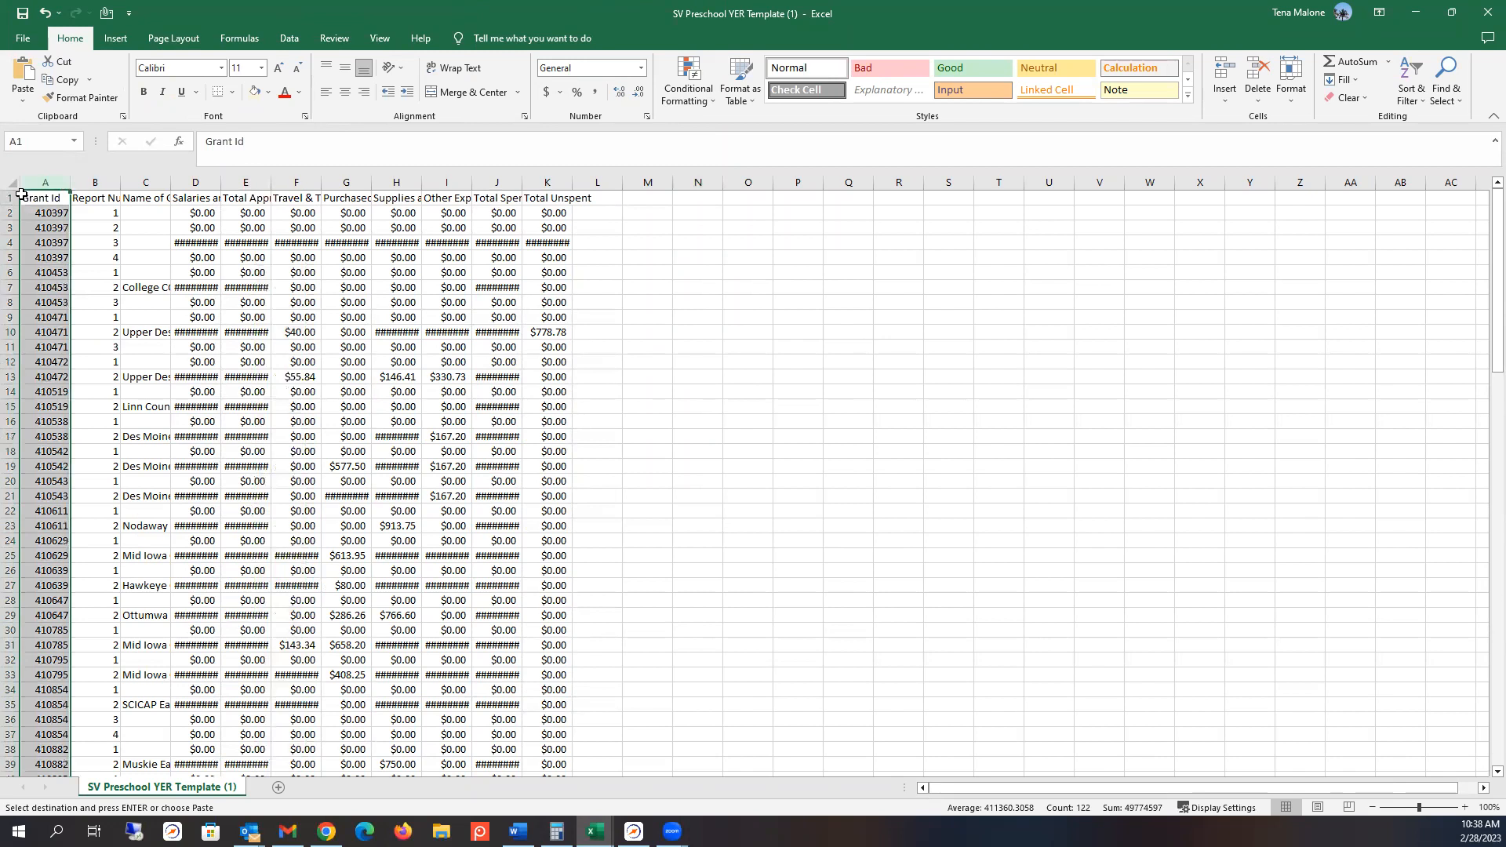
left_click(12, 185)
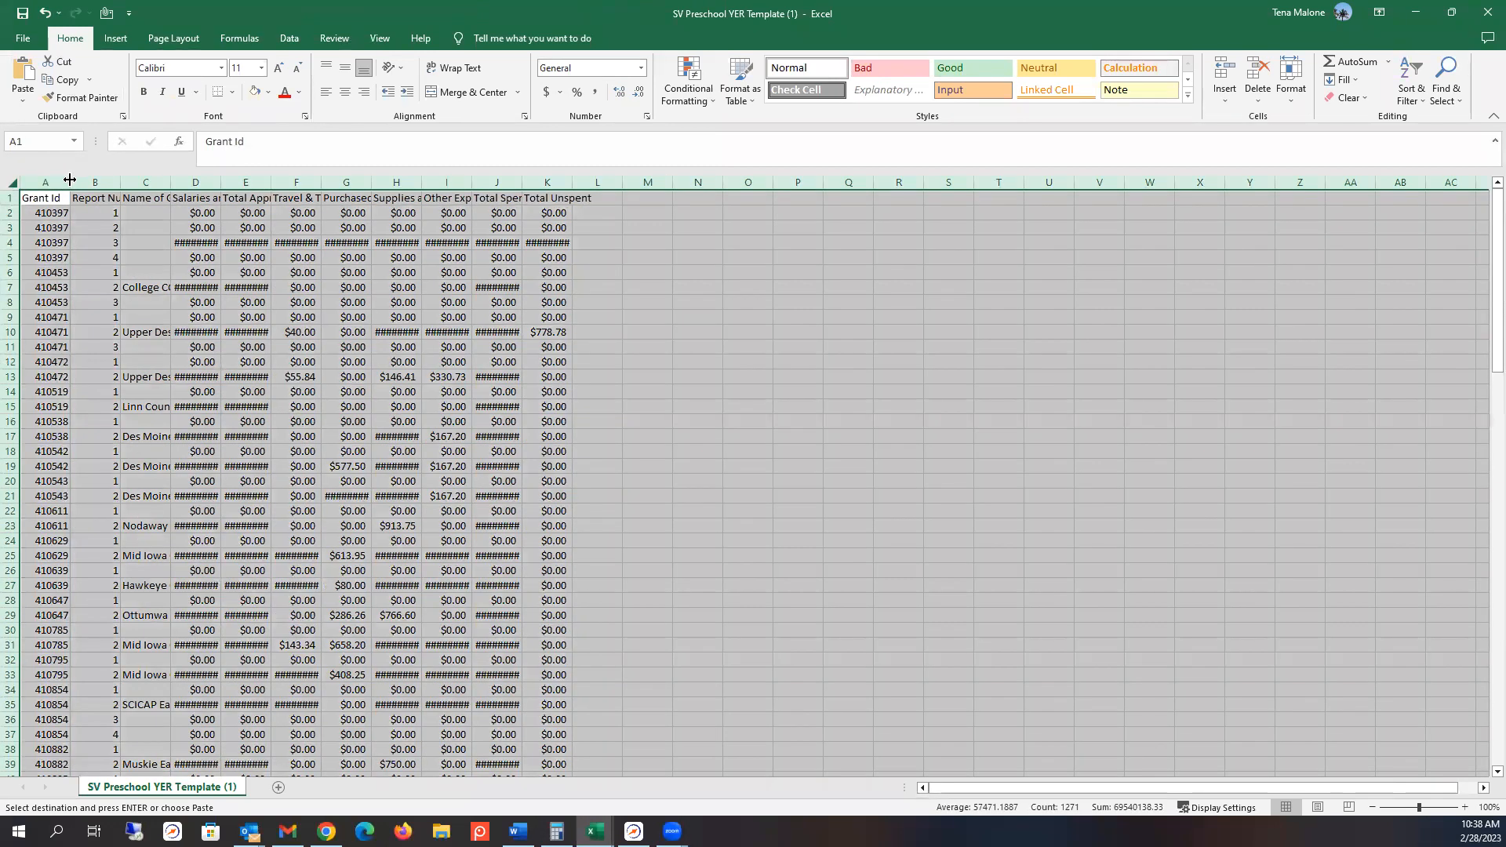
double_click(70, 182)
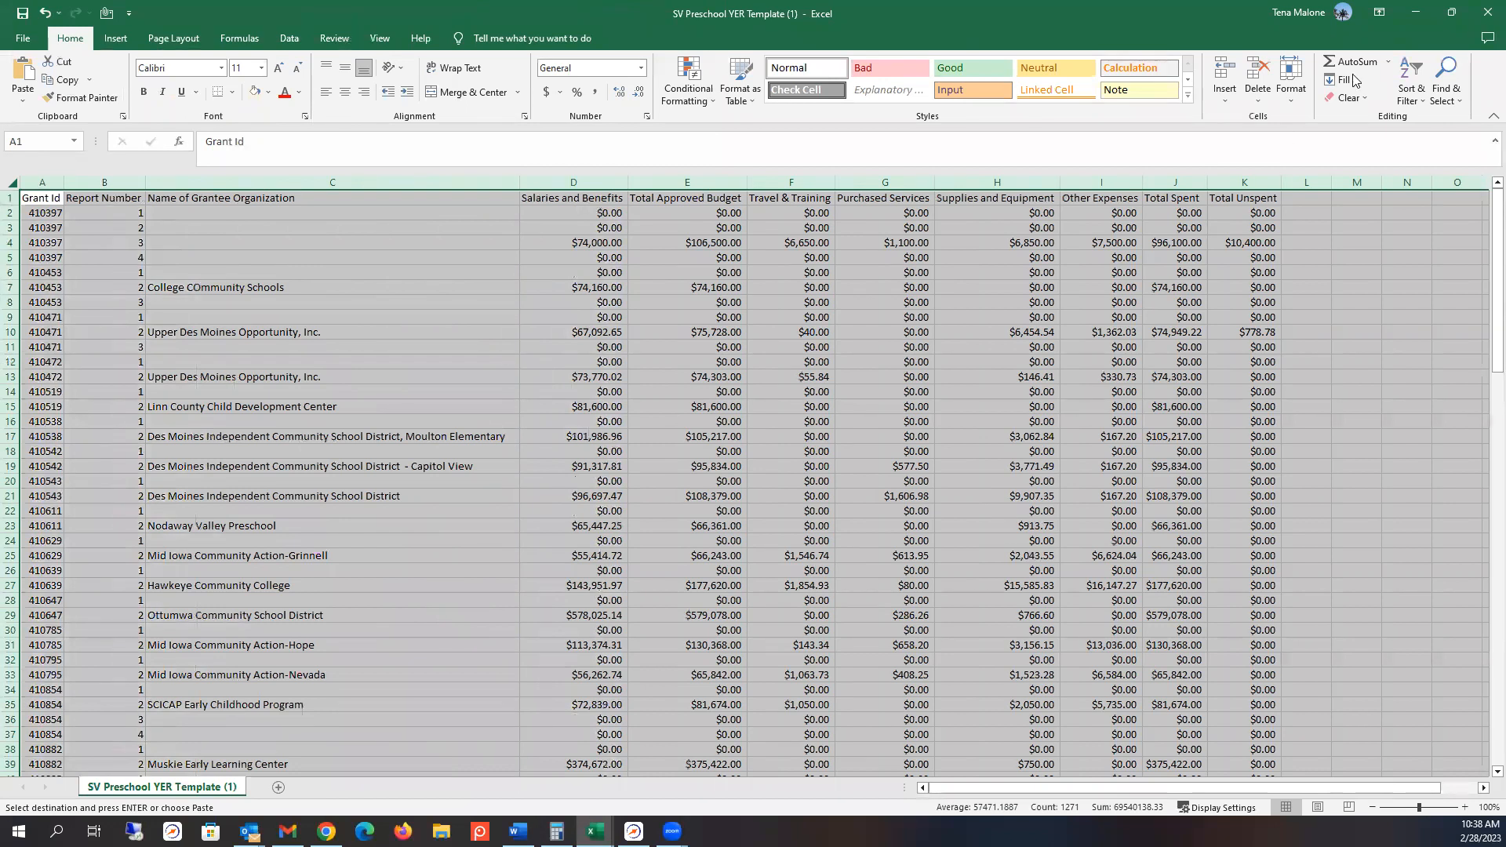
left_click(1487, 13)
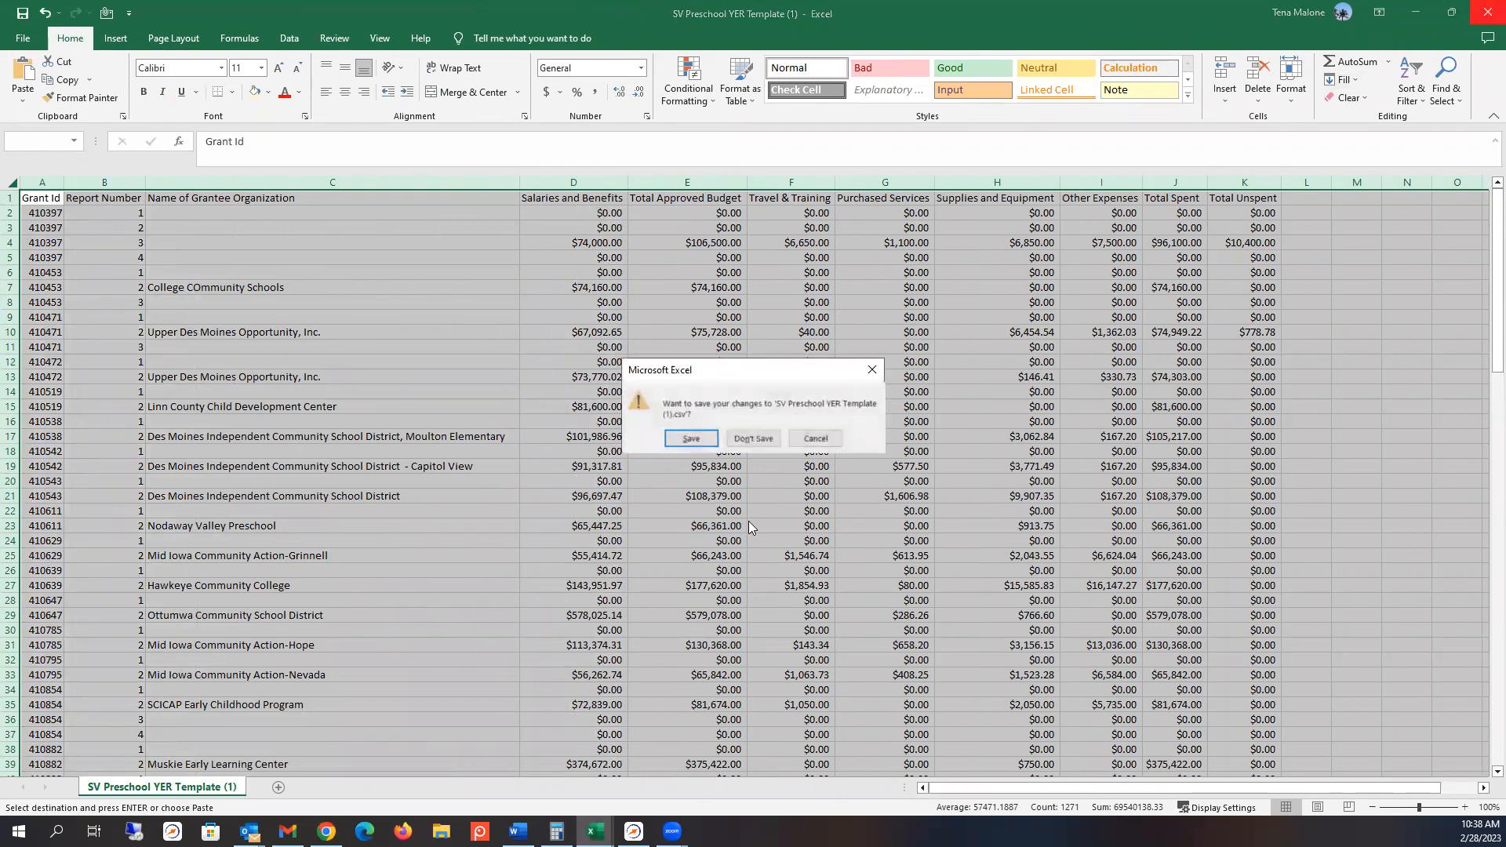
left_click(744, 437)
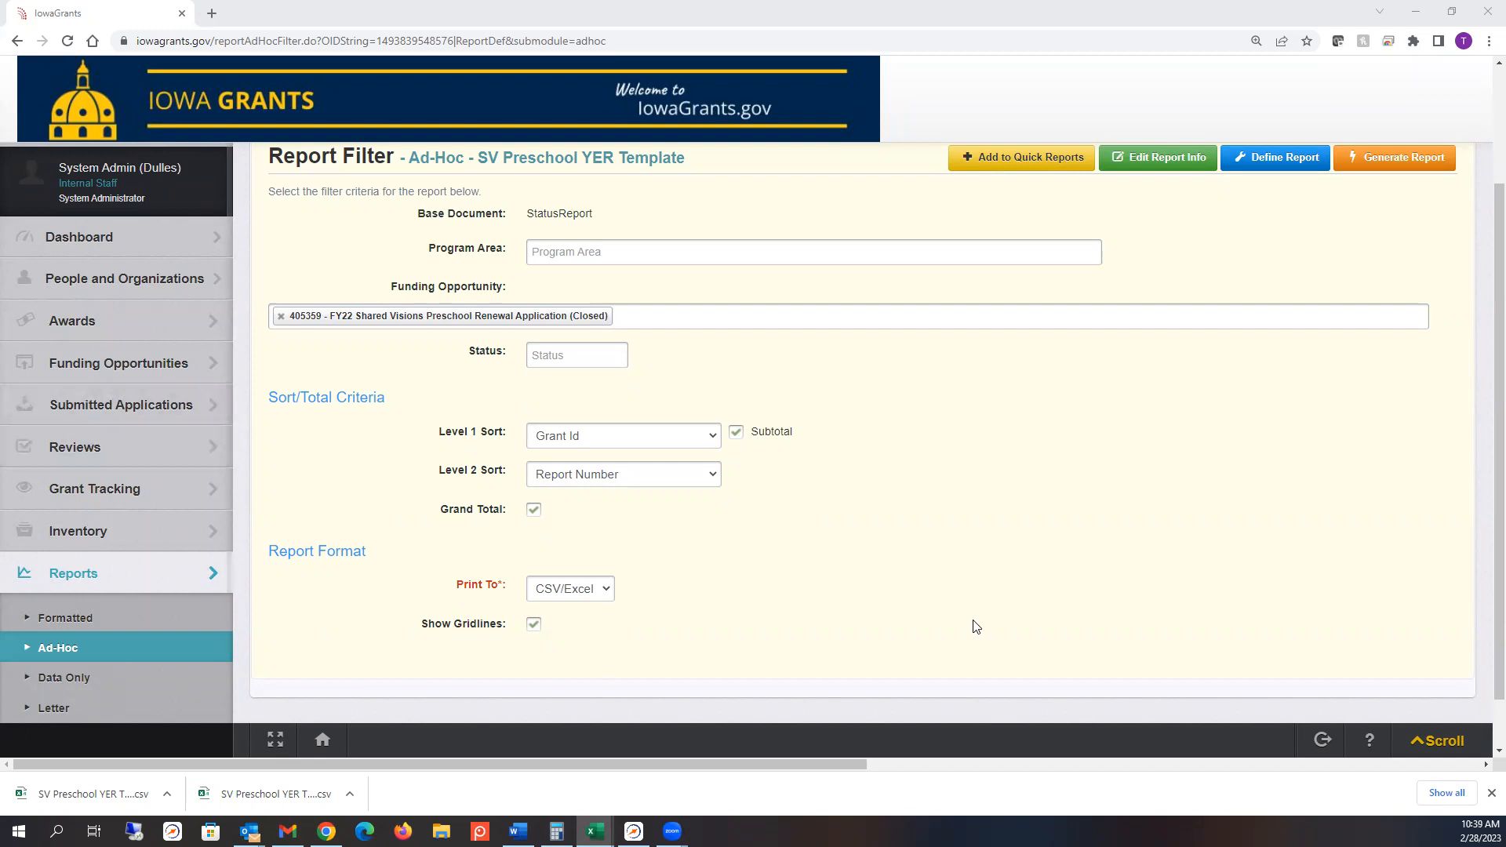
Step: Return to the list of ad-hoc reports and try searching it for "gran"
scroll(973, 639, "up", 1)
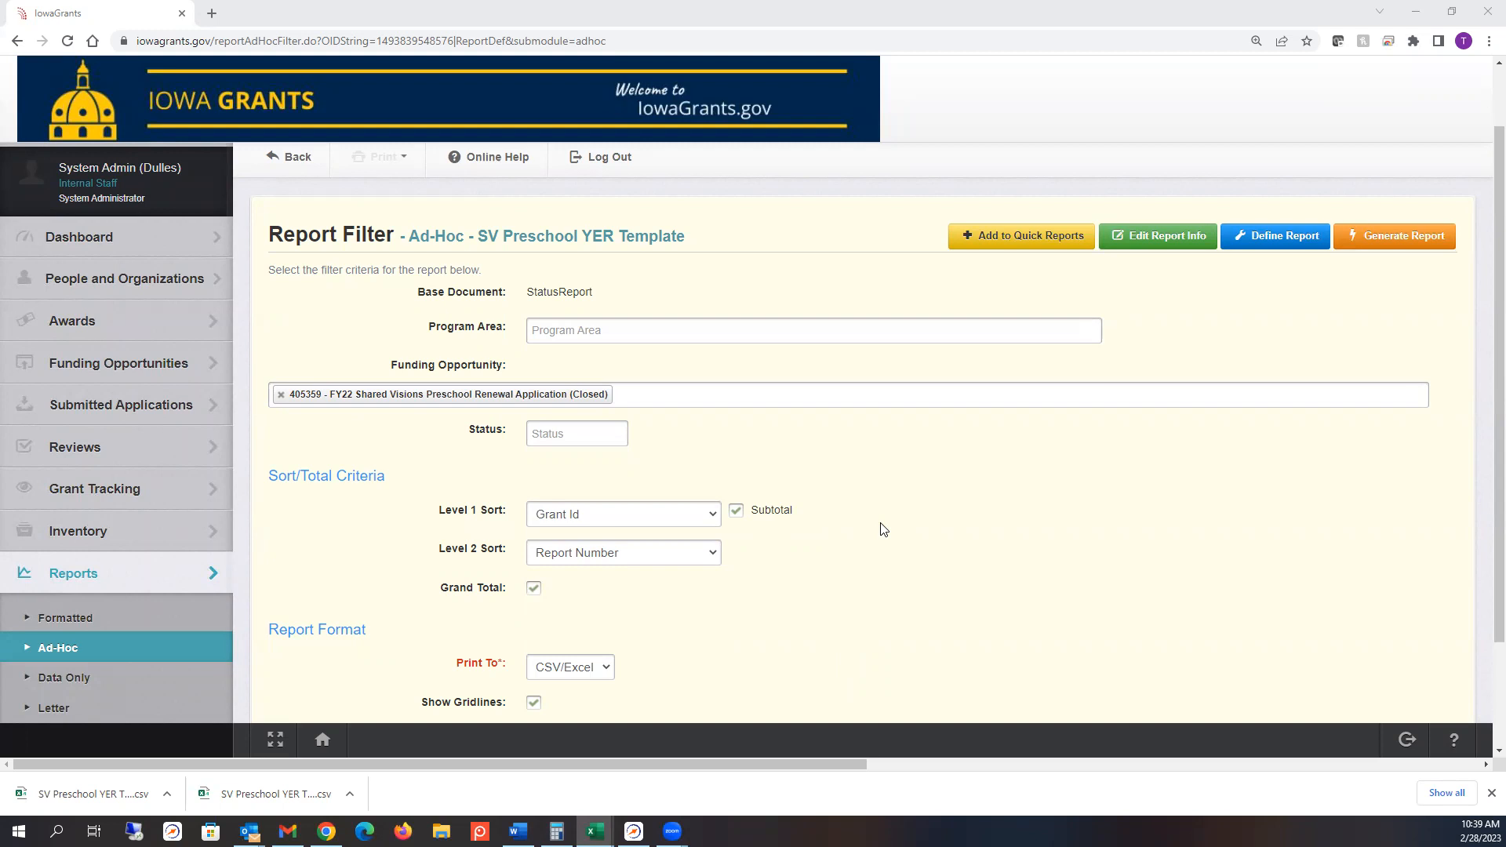
left_click(106, 649)
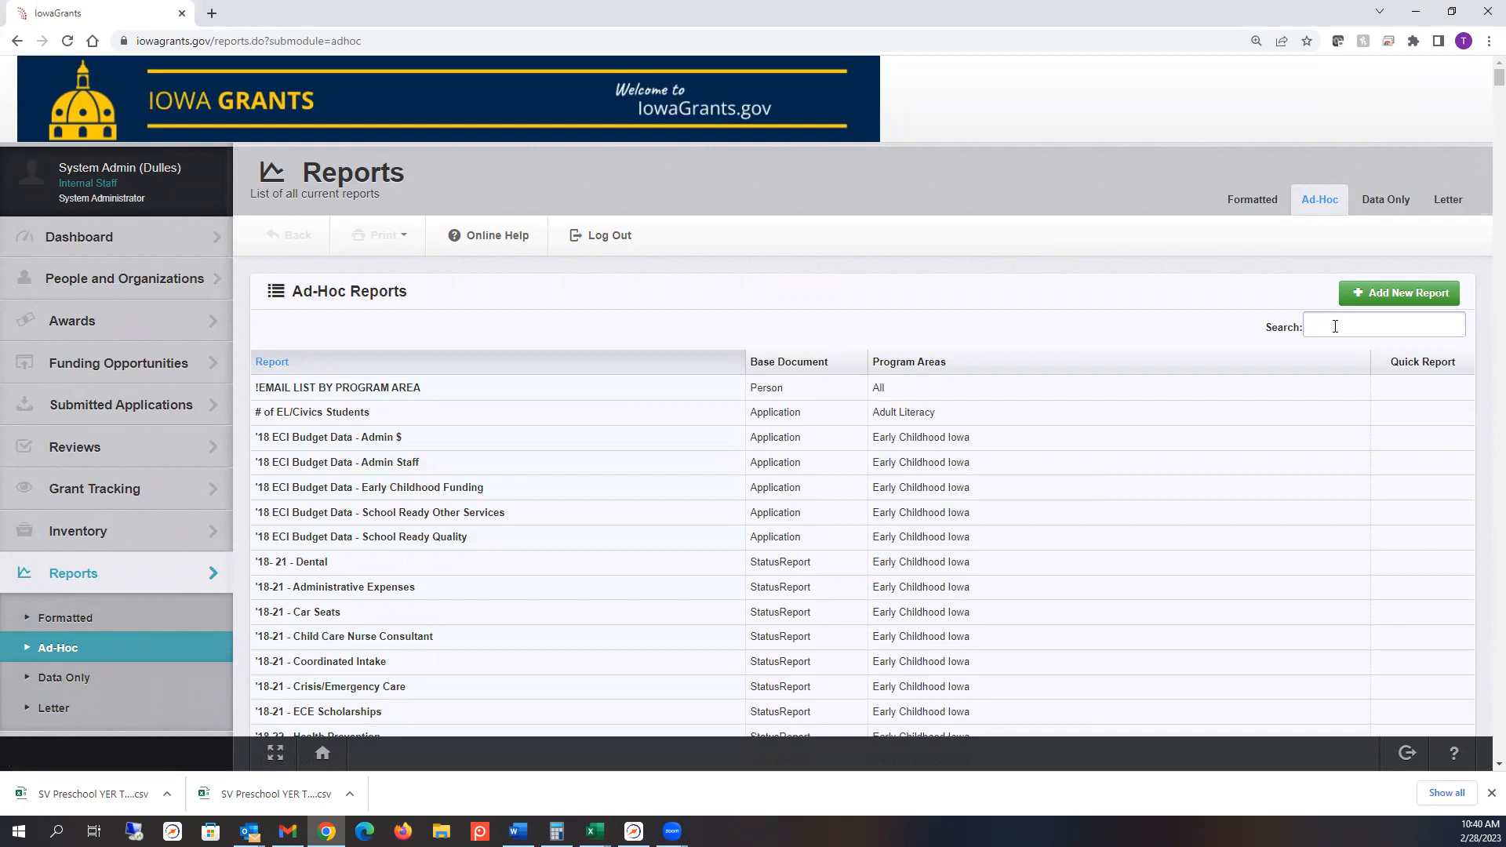
left_click(1335, 326)
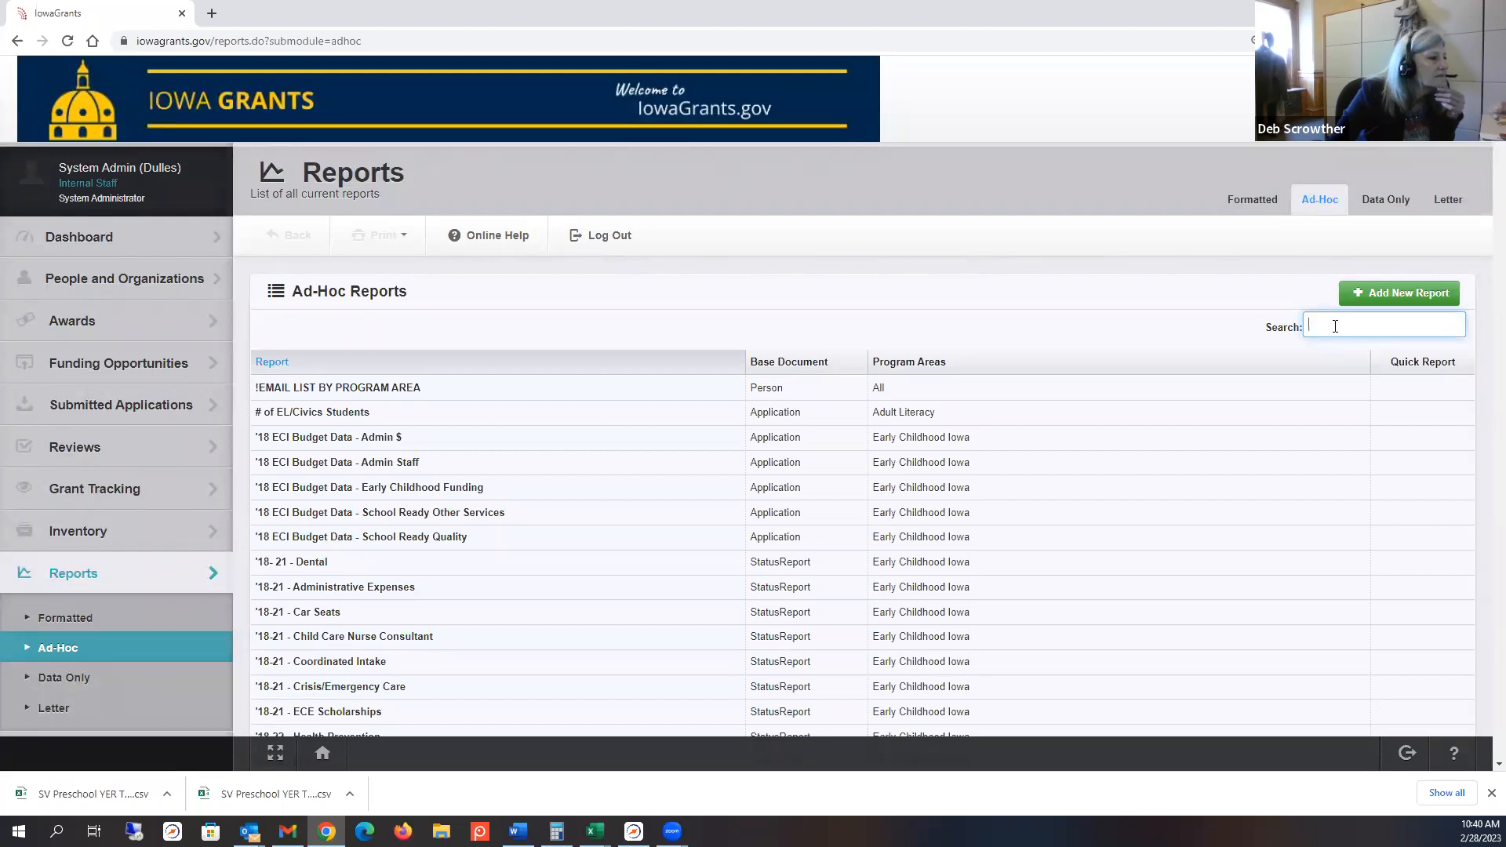
type("g")
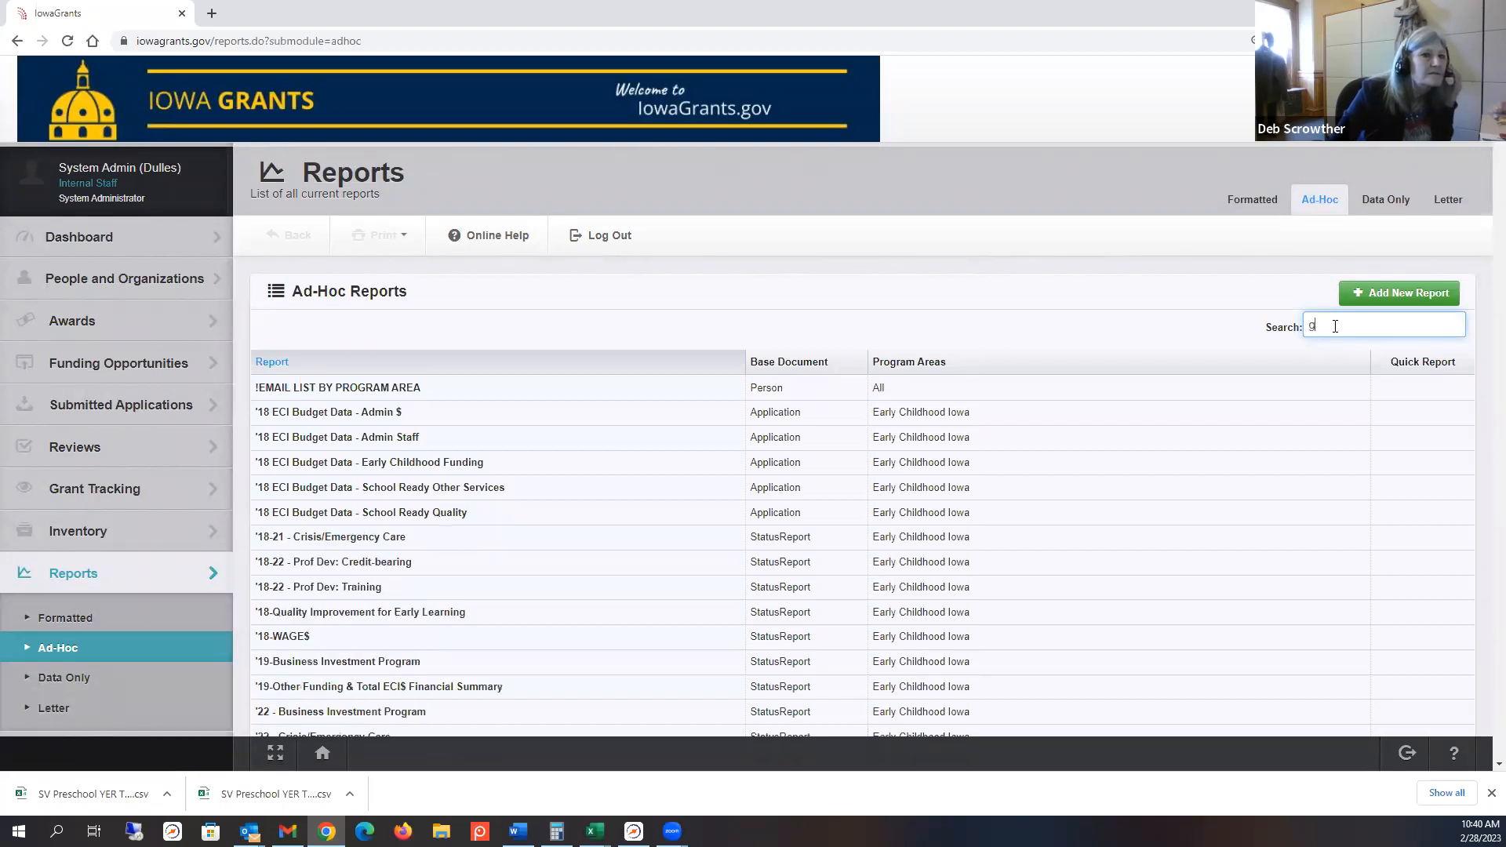
type("ra")
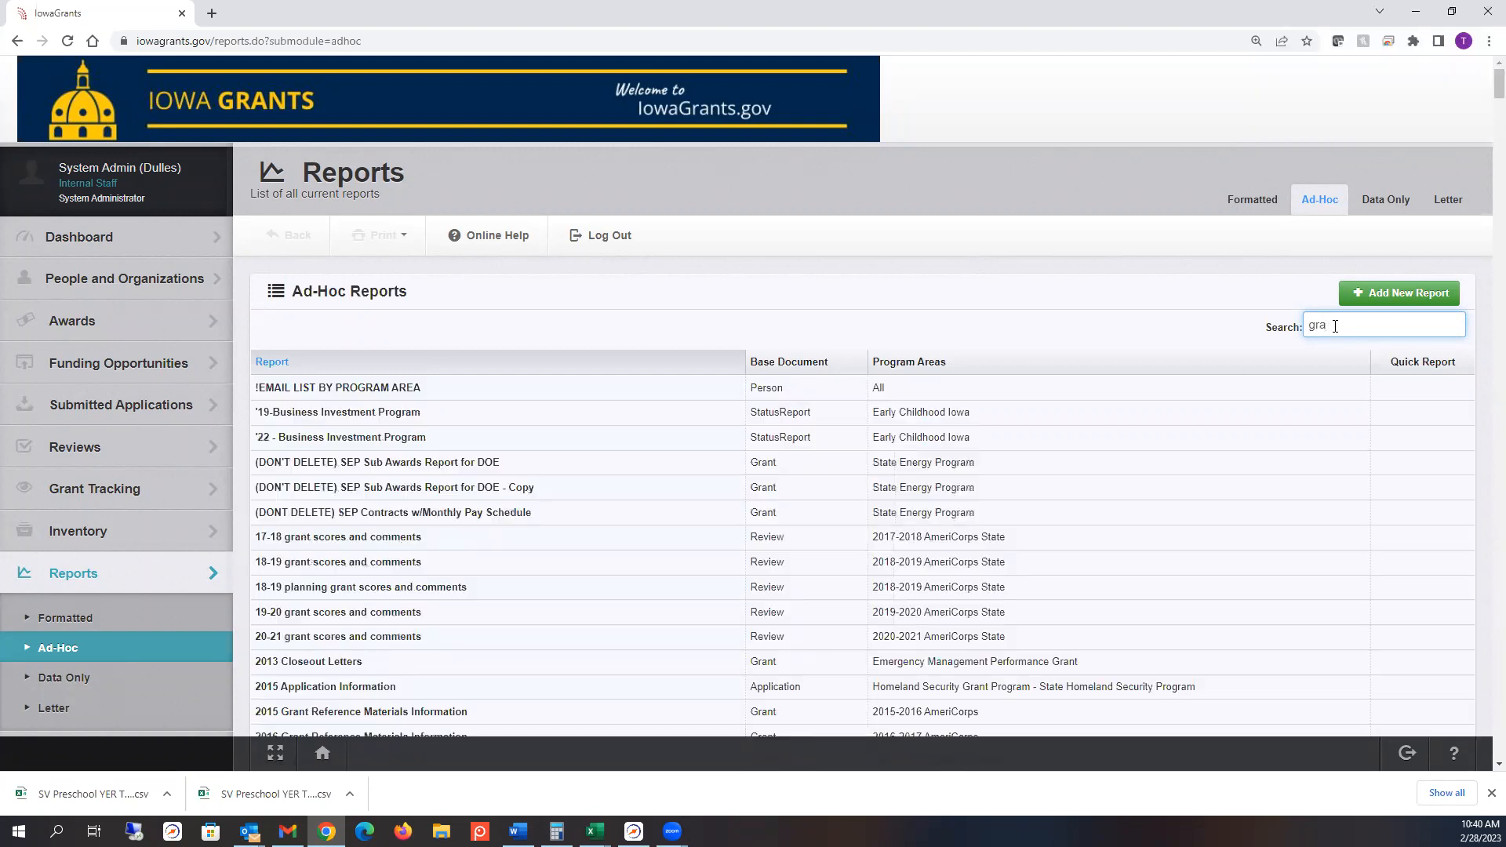
type("n")
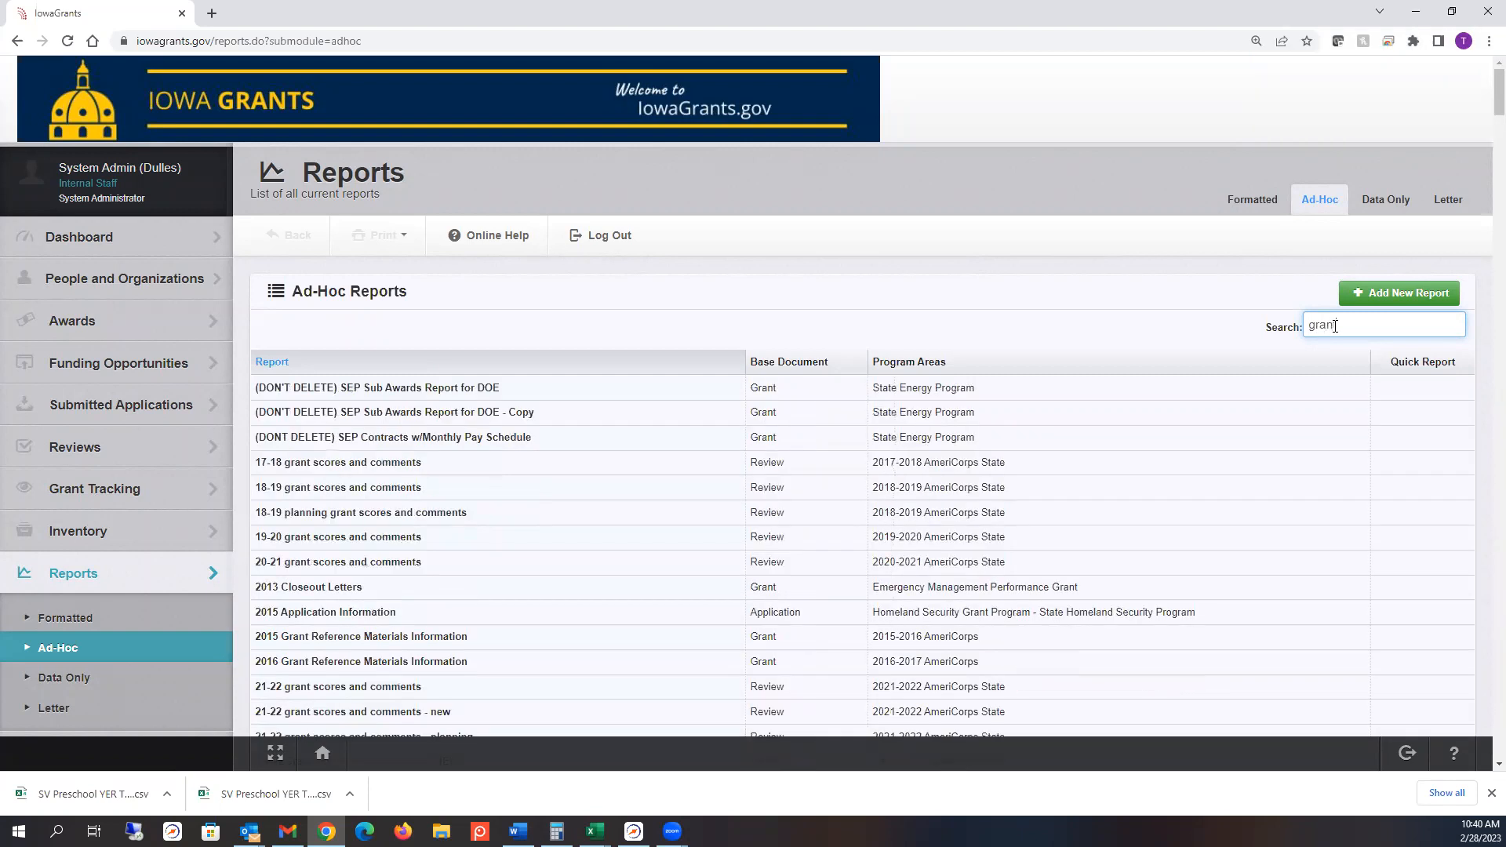
key("BackSpace")
key("BackSpace")
key("BackSpace")
key("BackSpace")
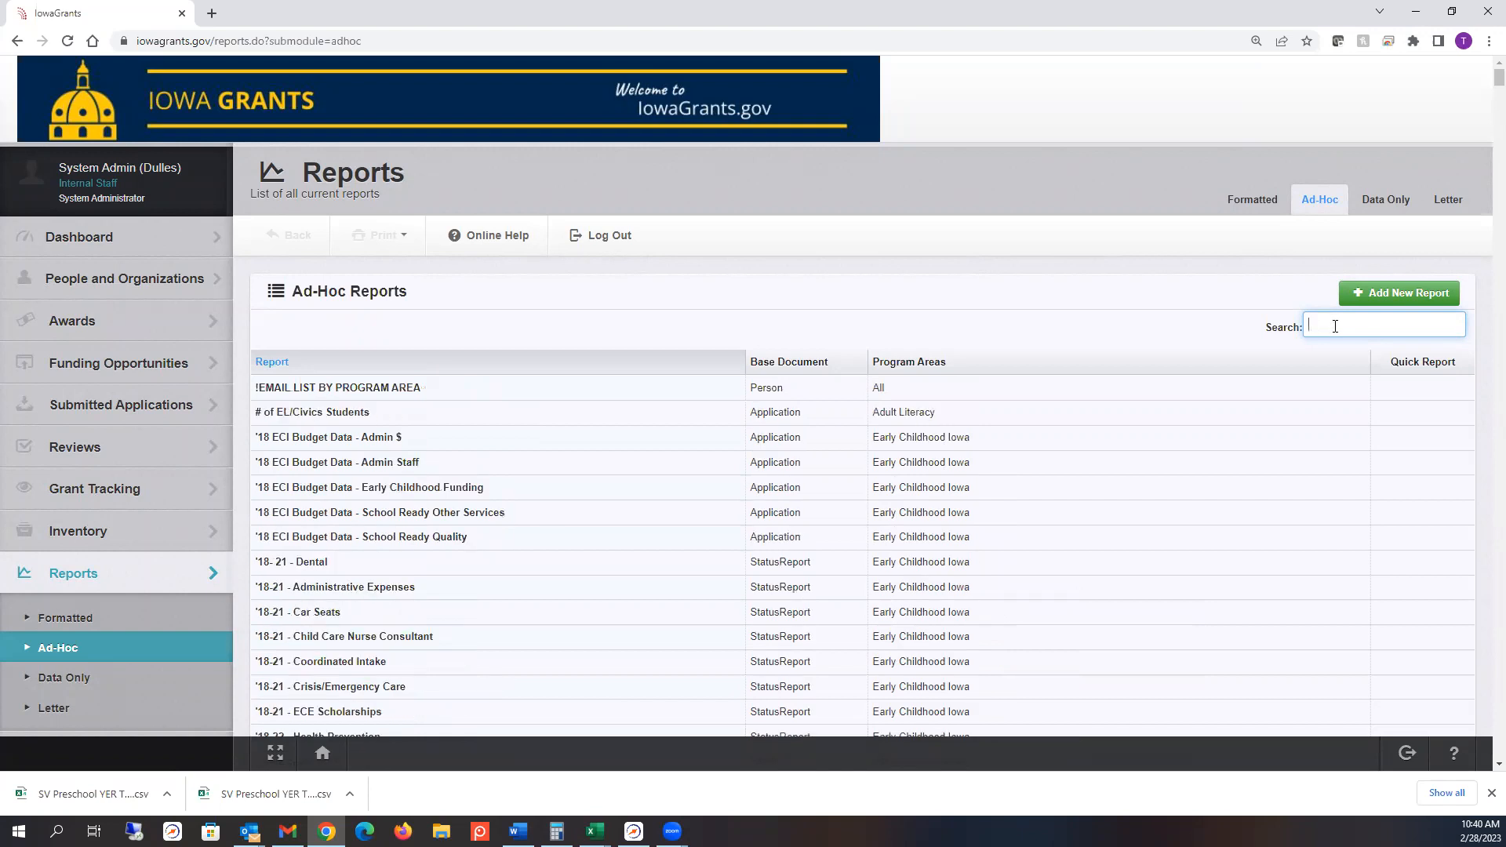
Step: Search the ad-hoc reports for "app budgets" and open the App Budgets Cont Grants (Feb 2021 - current) report
type("budget")
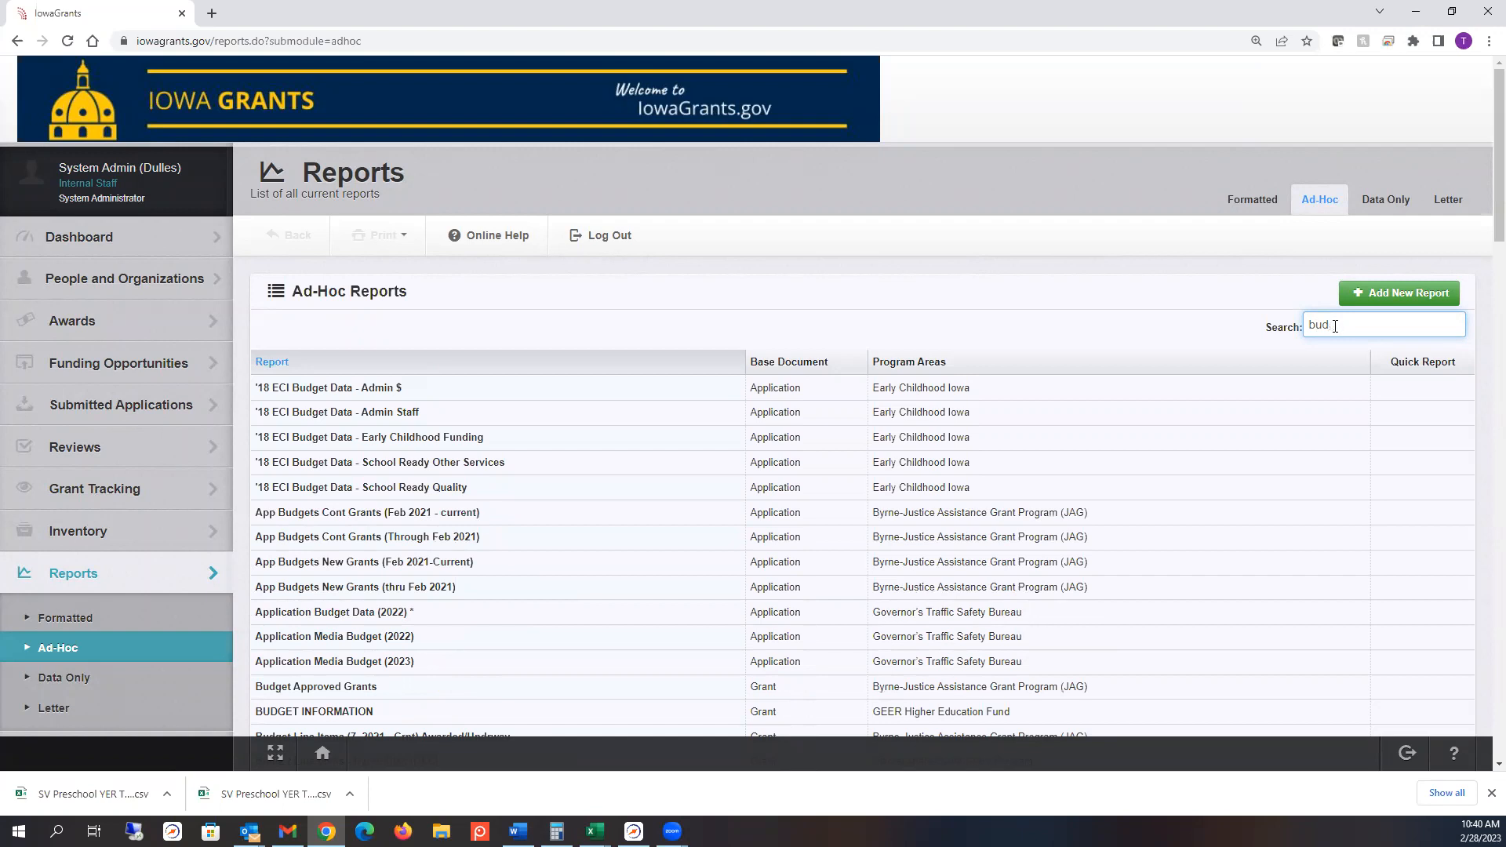
key("BackSpace")
key("BackSpace")
key("BackSpace")
type("app")
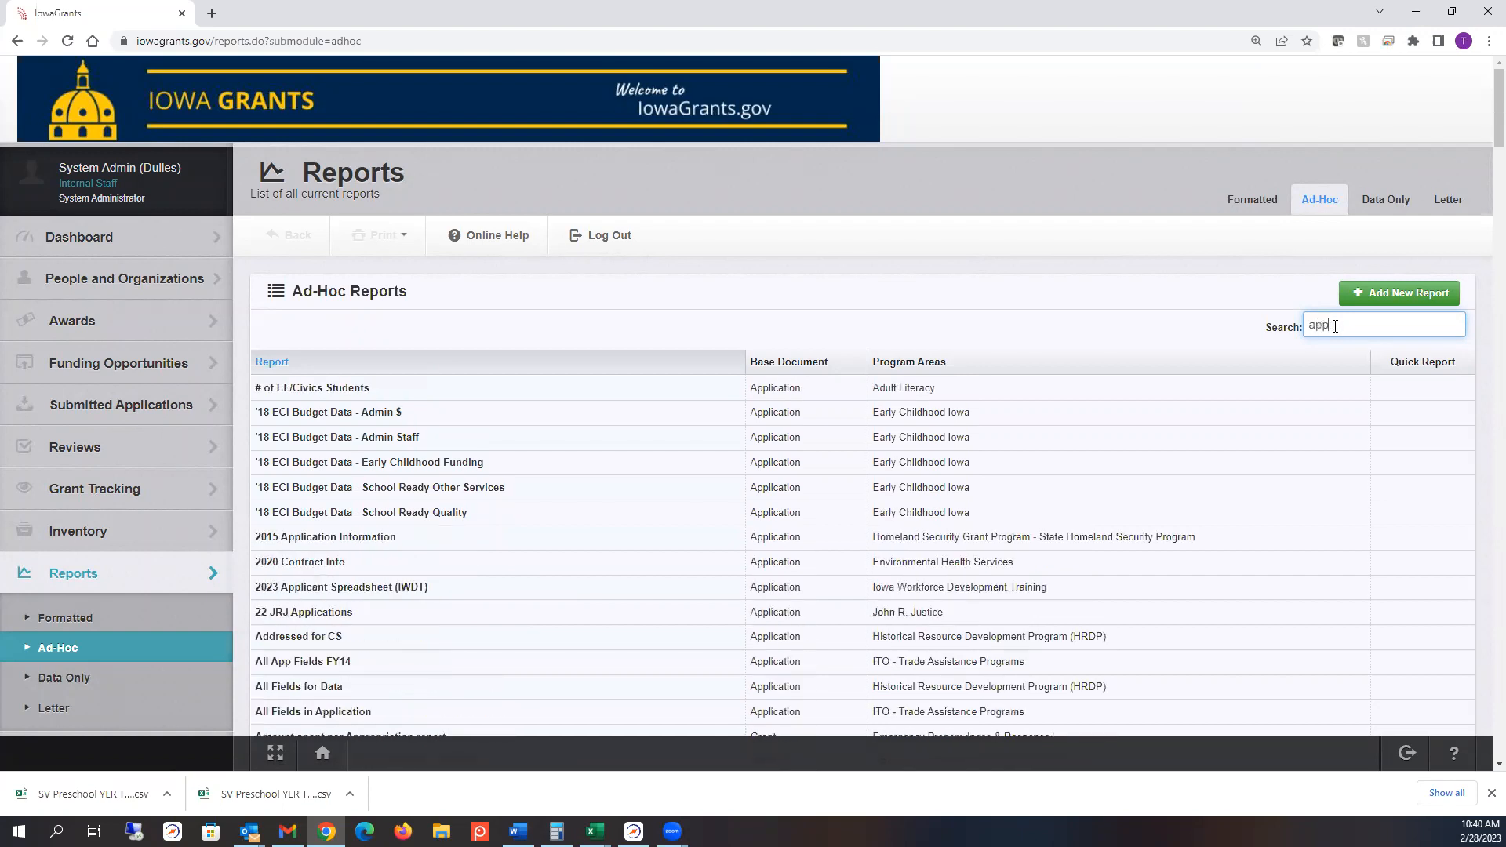
type(" budget")
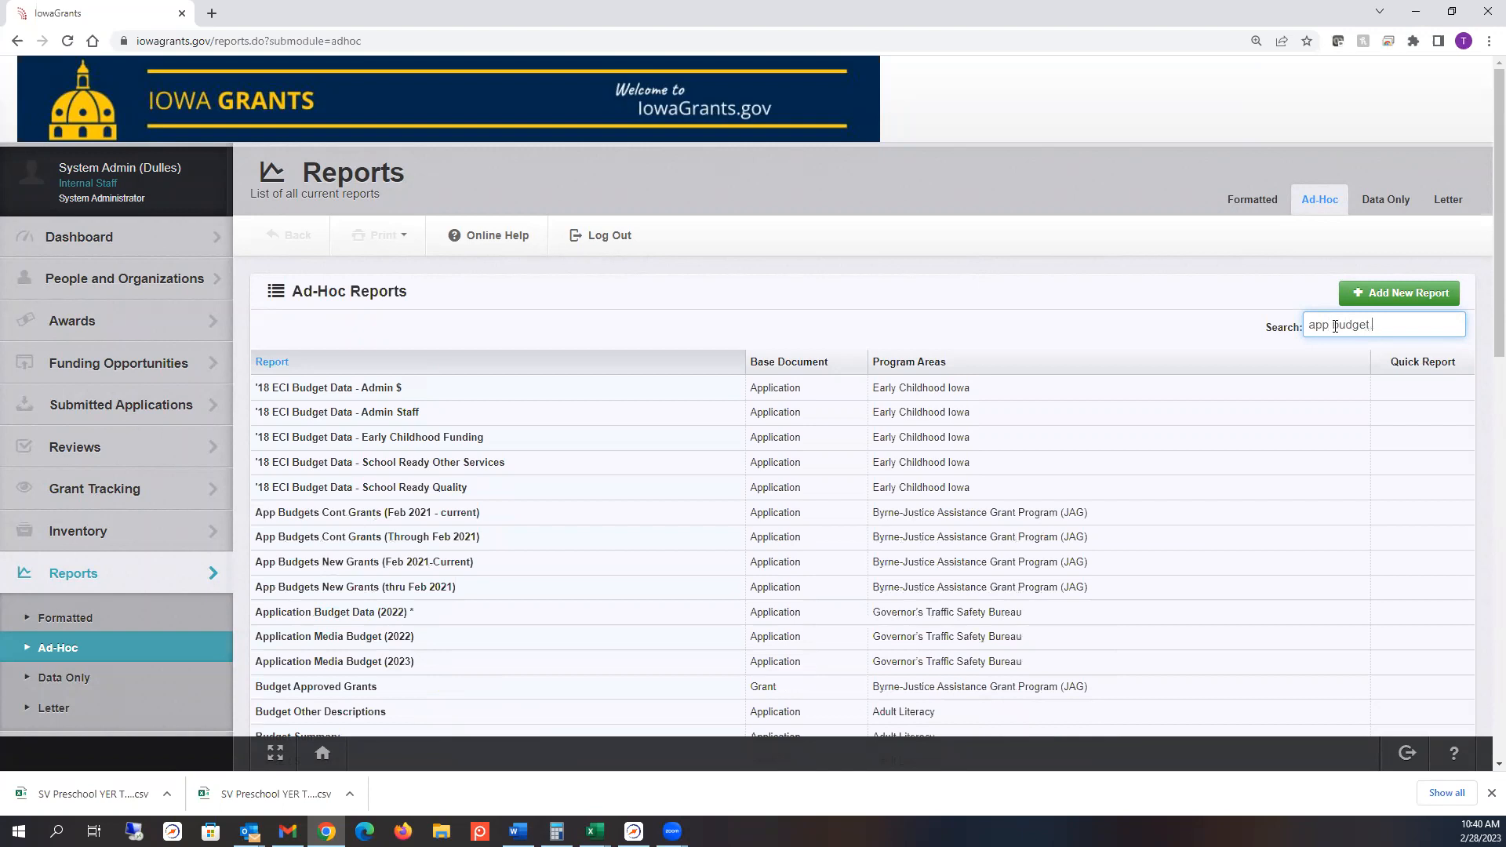
type(" omt")
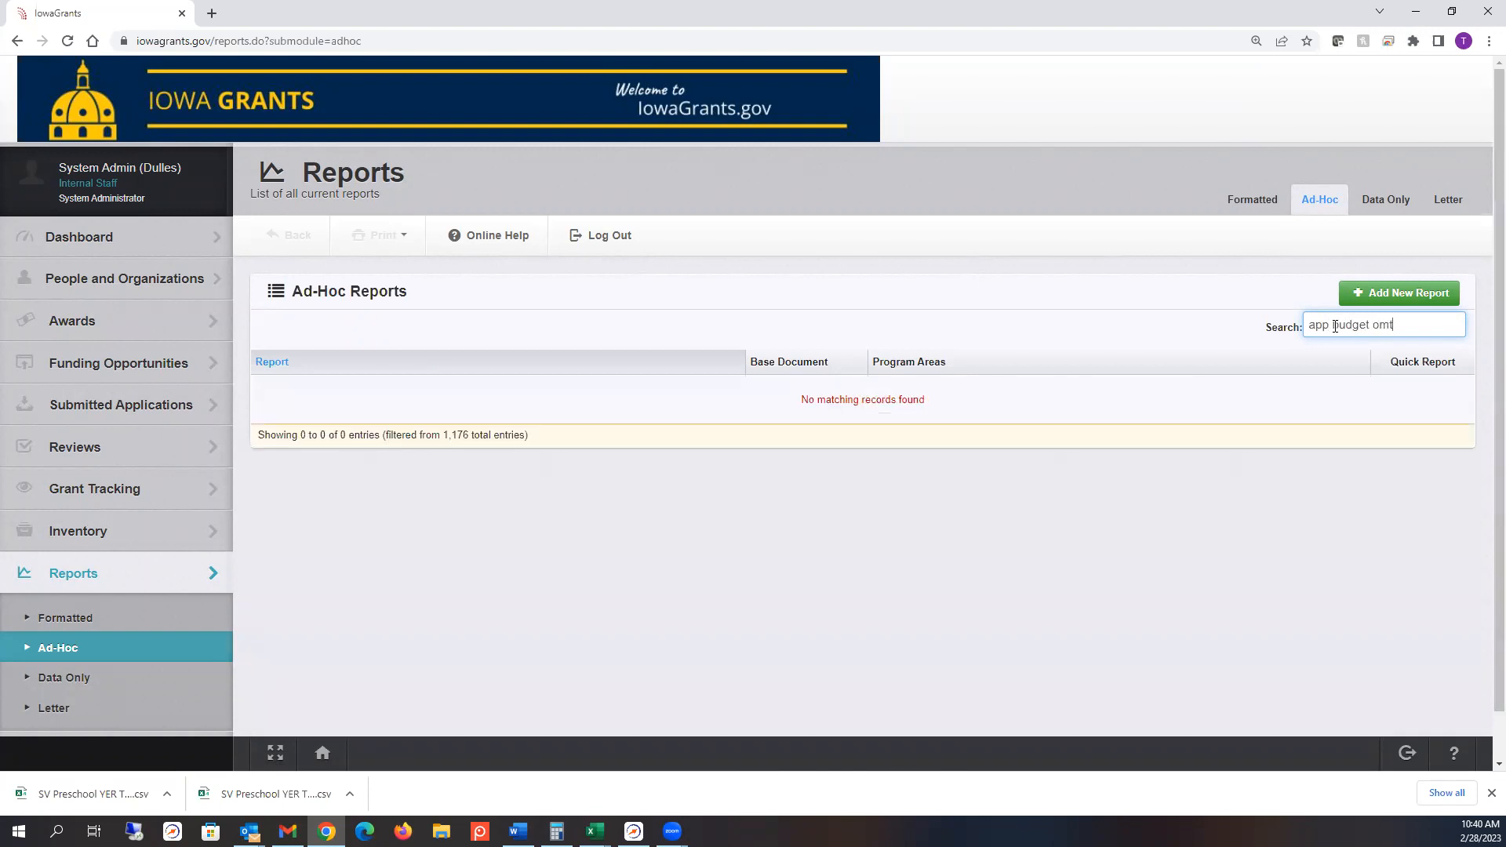
key("BackSpace")
key("BackSpace")
key("BackSpace")
type("s")
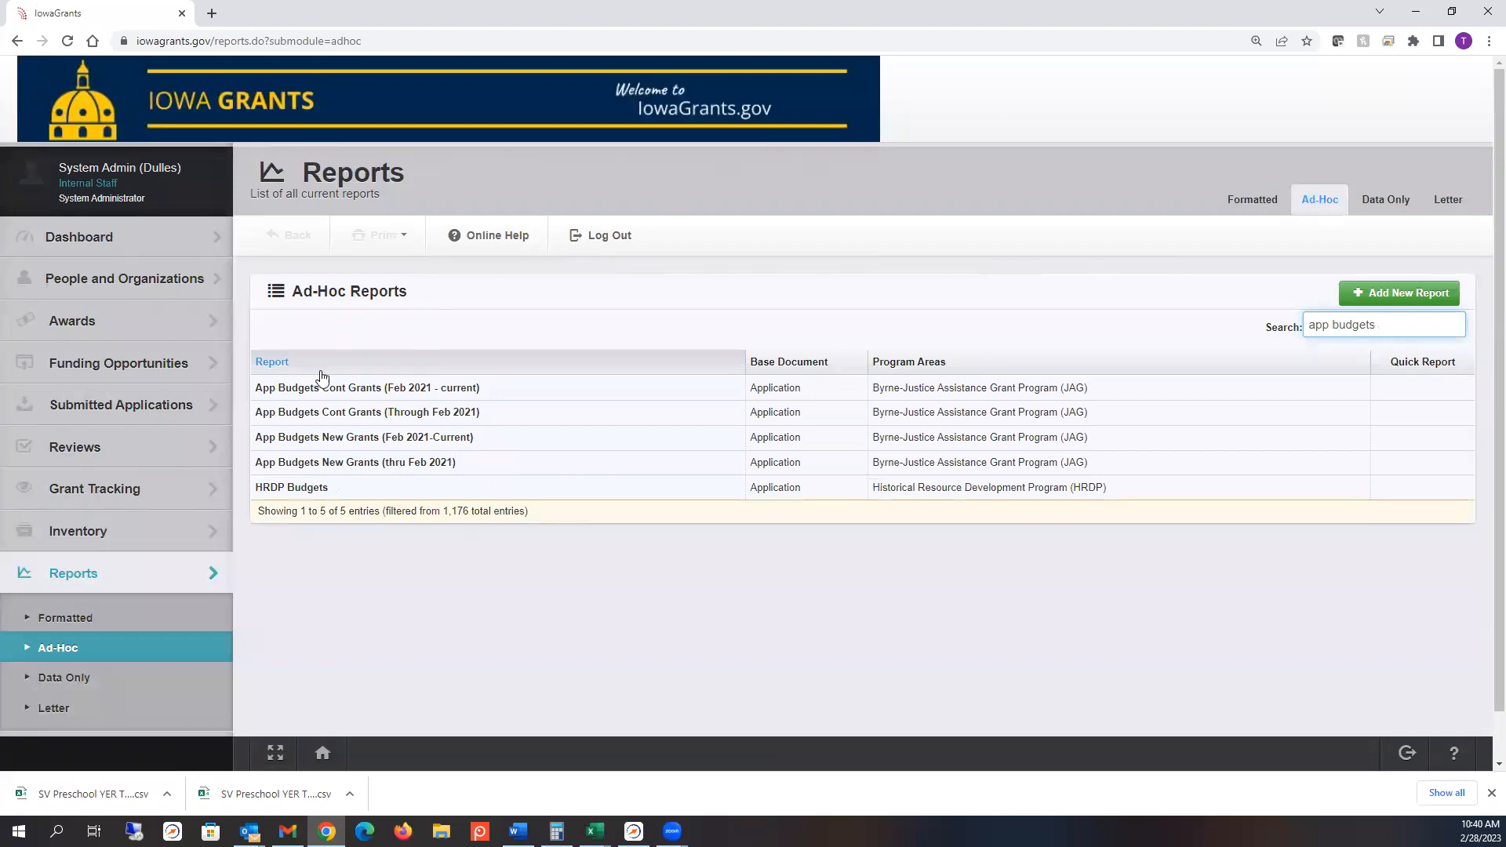
left_click(366, 389)
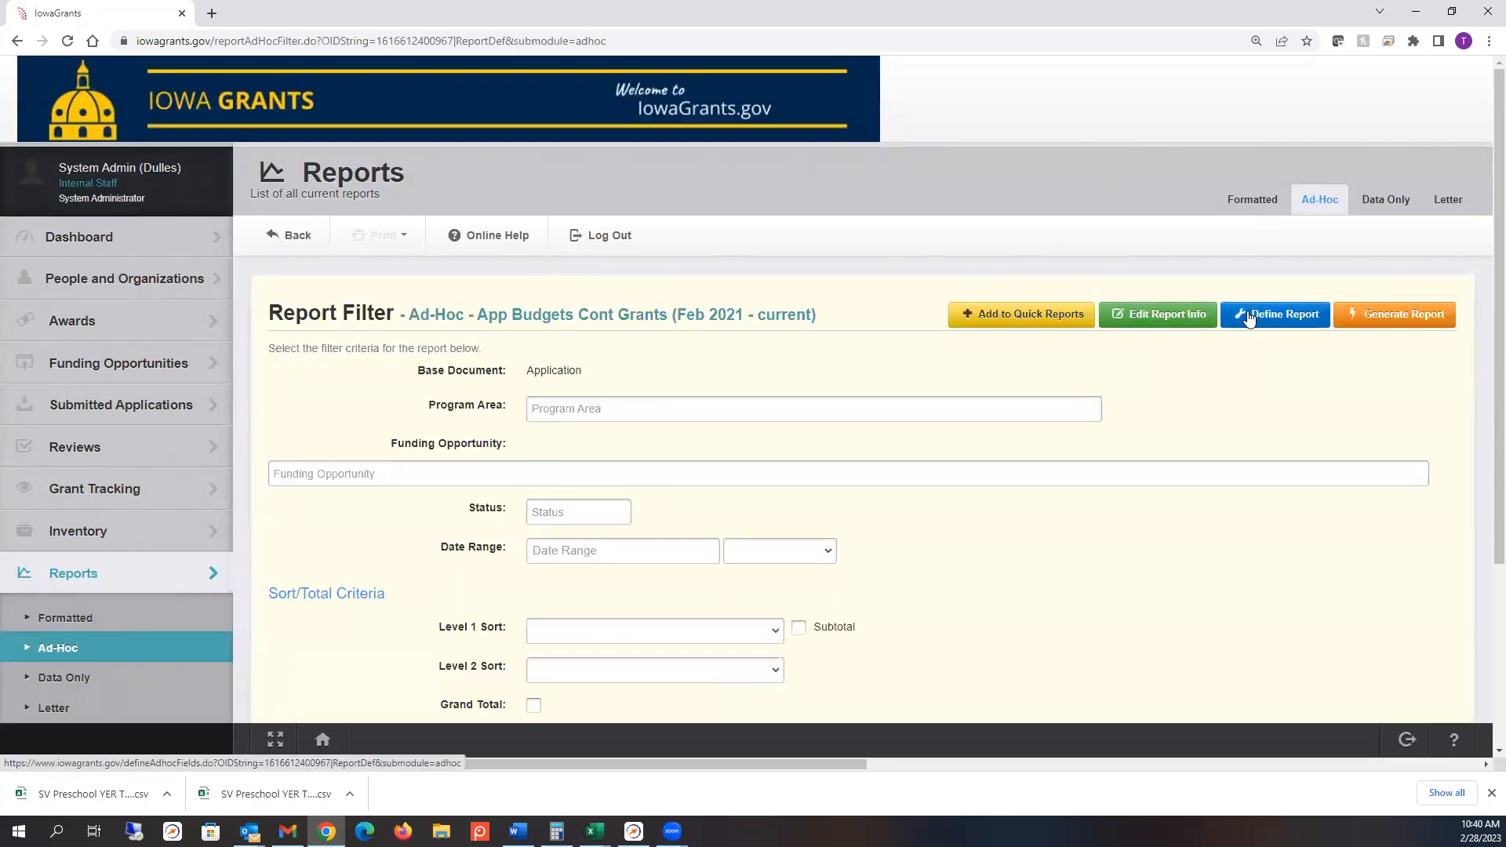
Step: Open the report's setup information for editing and enable Include All Rows
left_click(1163, 327)
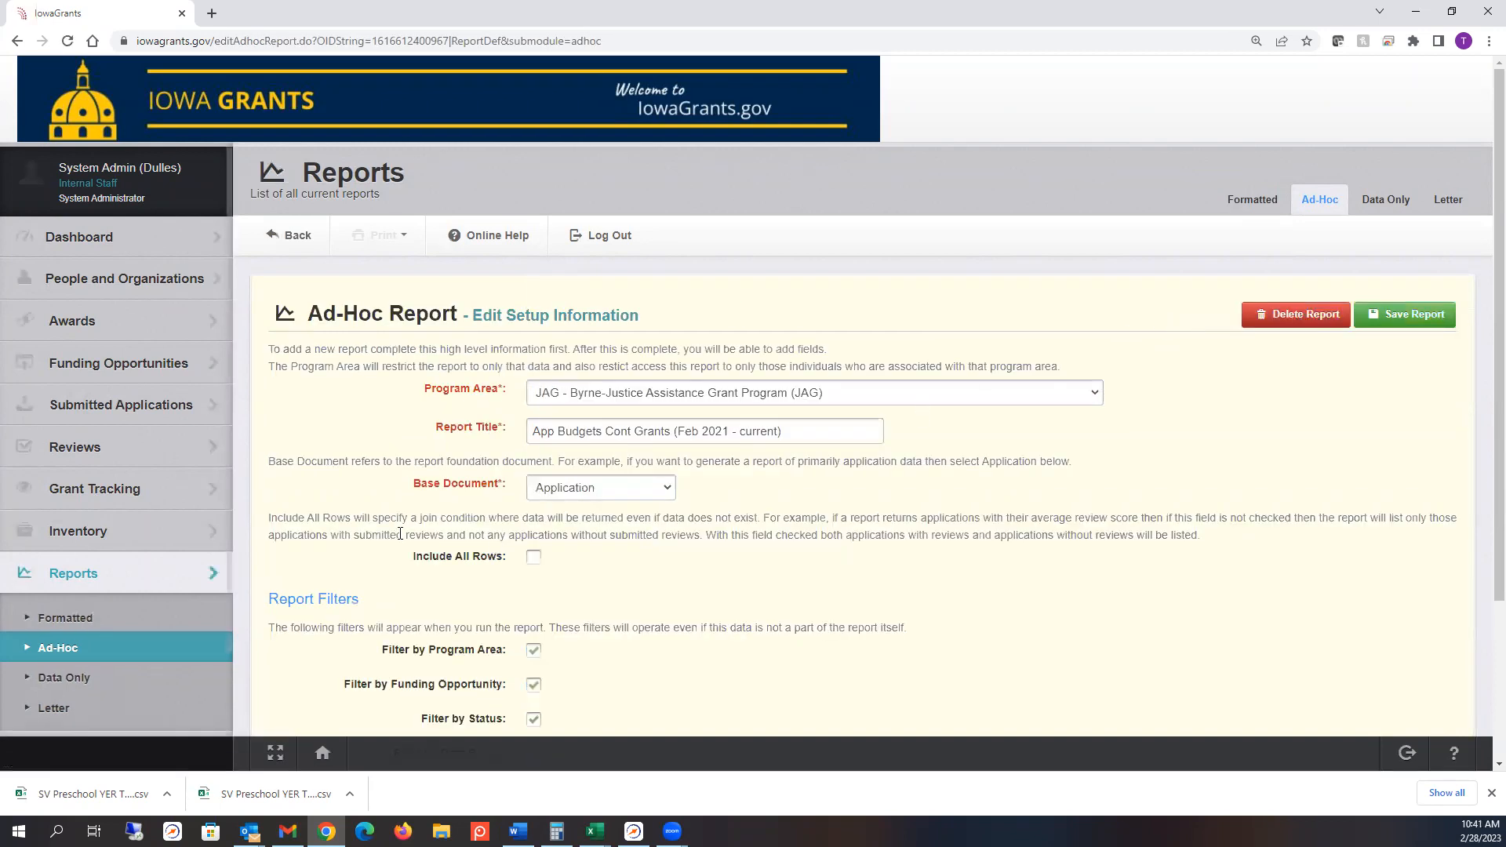
left_click(534, 558)
left_click(534, 559)
left_click_drag(579, 518, 804, 517)
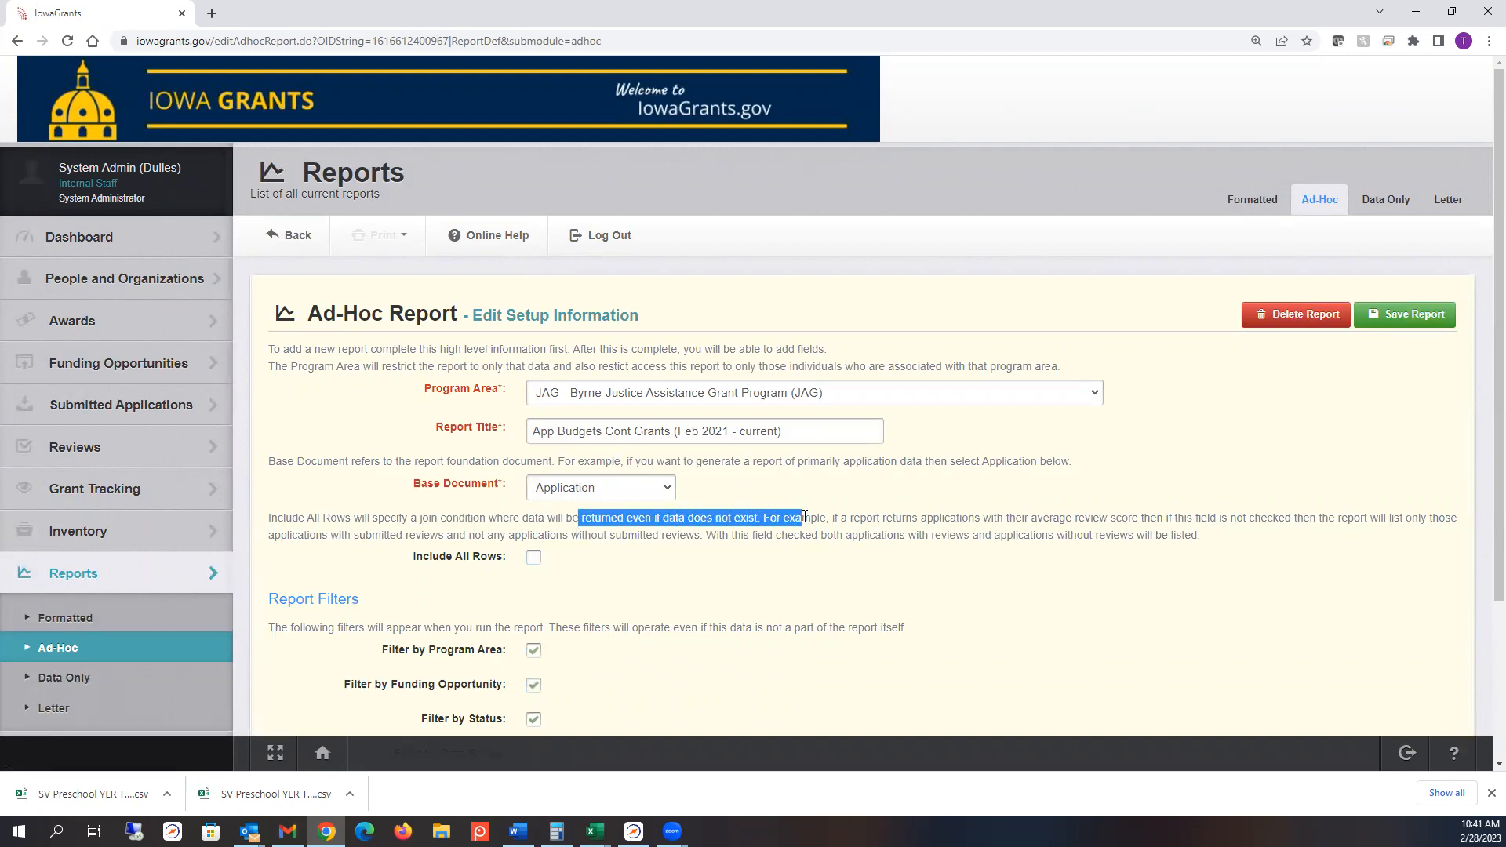
left_click_drag(804, 517, 811, 515)
left_click(534, 557)
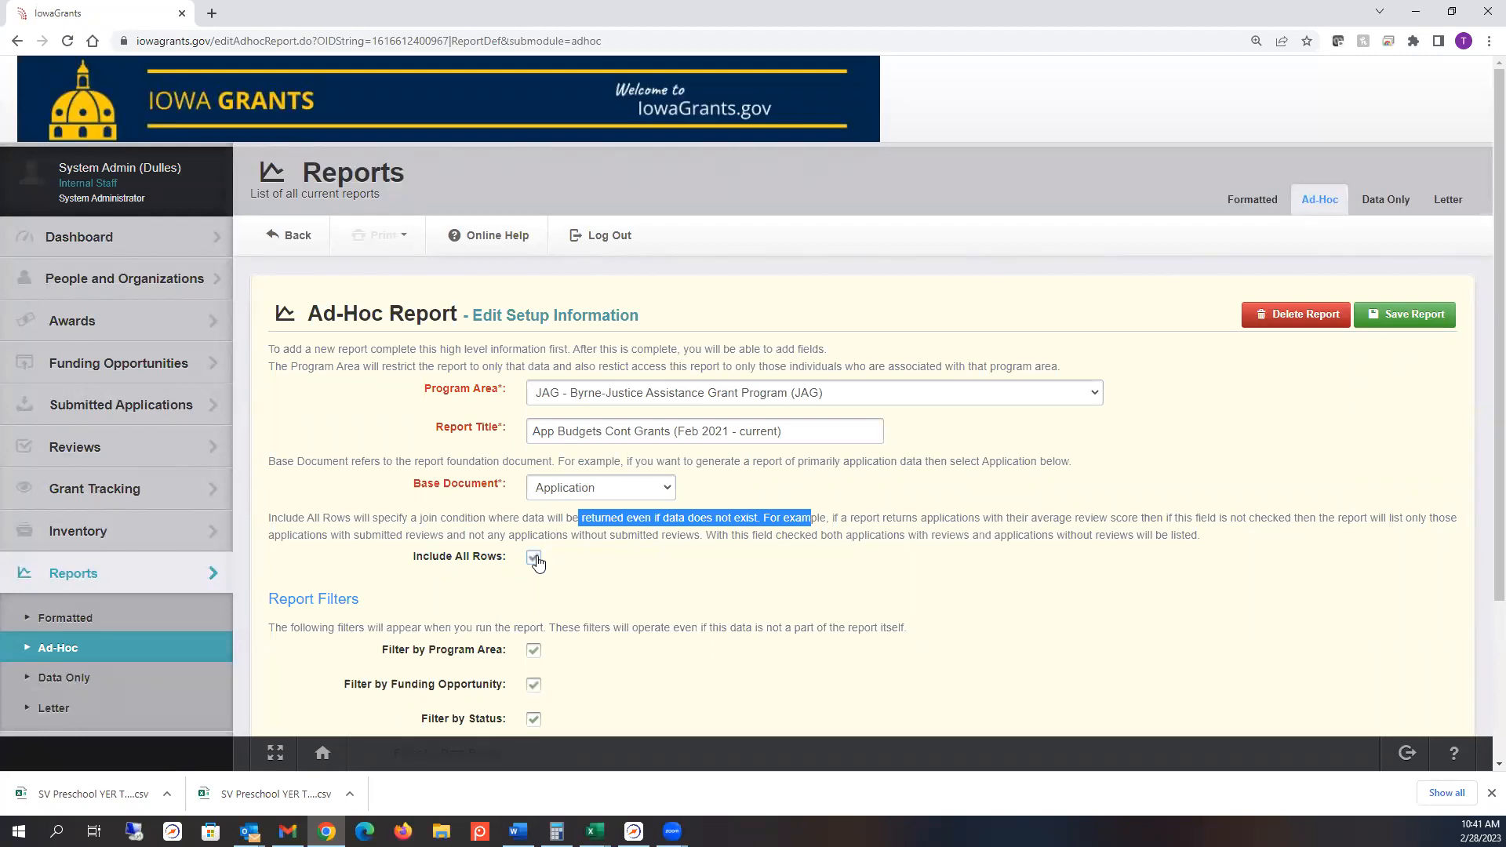
Step: Examine the explanation of Include All Rows and the report filter options in the setup information
left_click(755, 586)
left_click_drag(596, 519, 1016, 514)
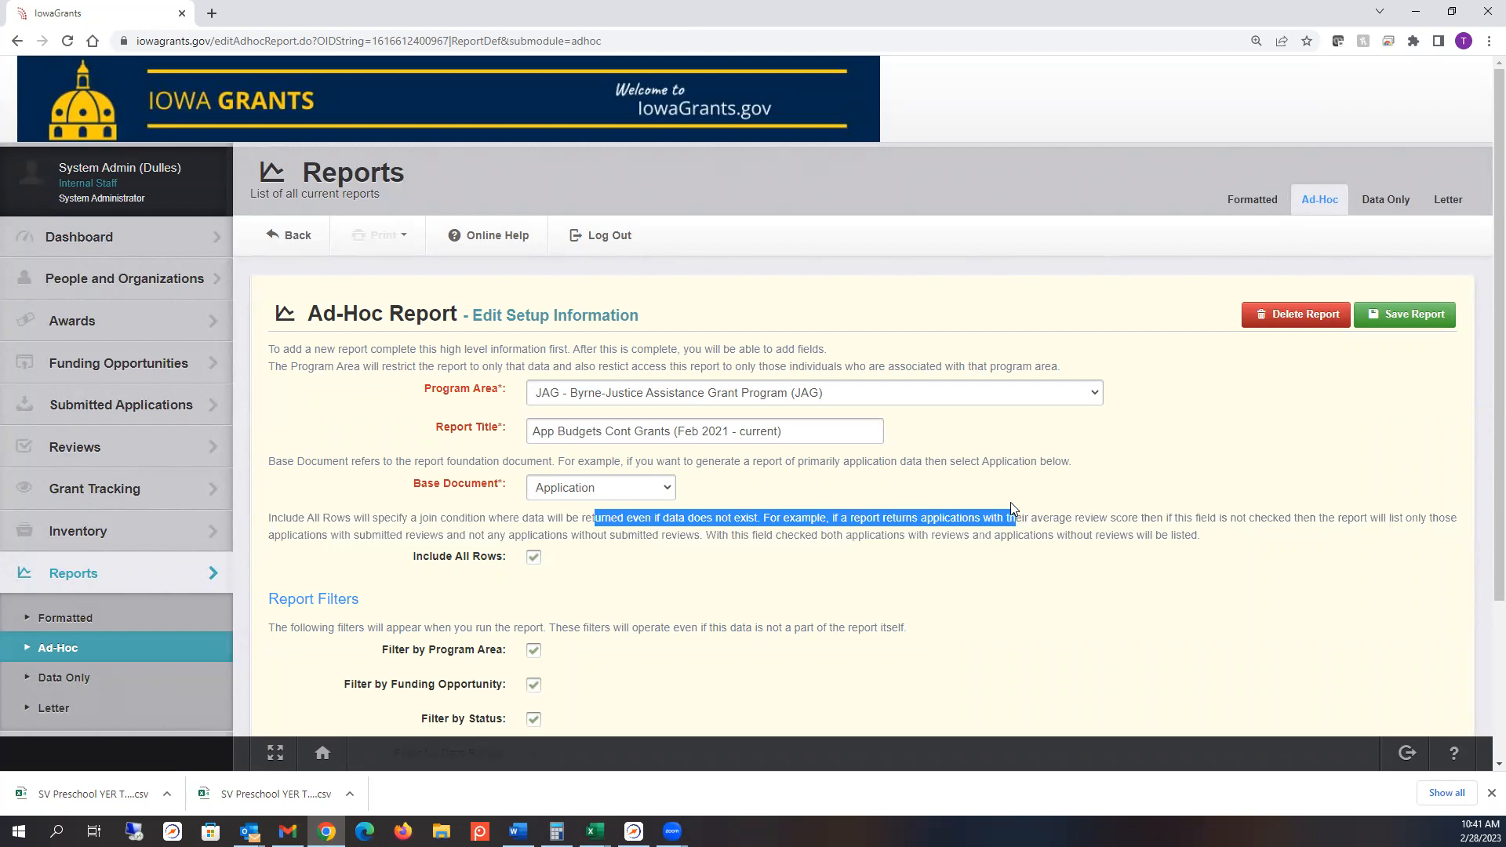
left_click(960, 590)
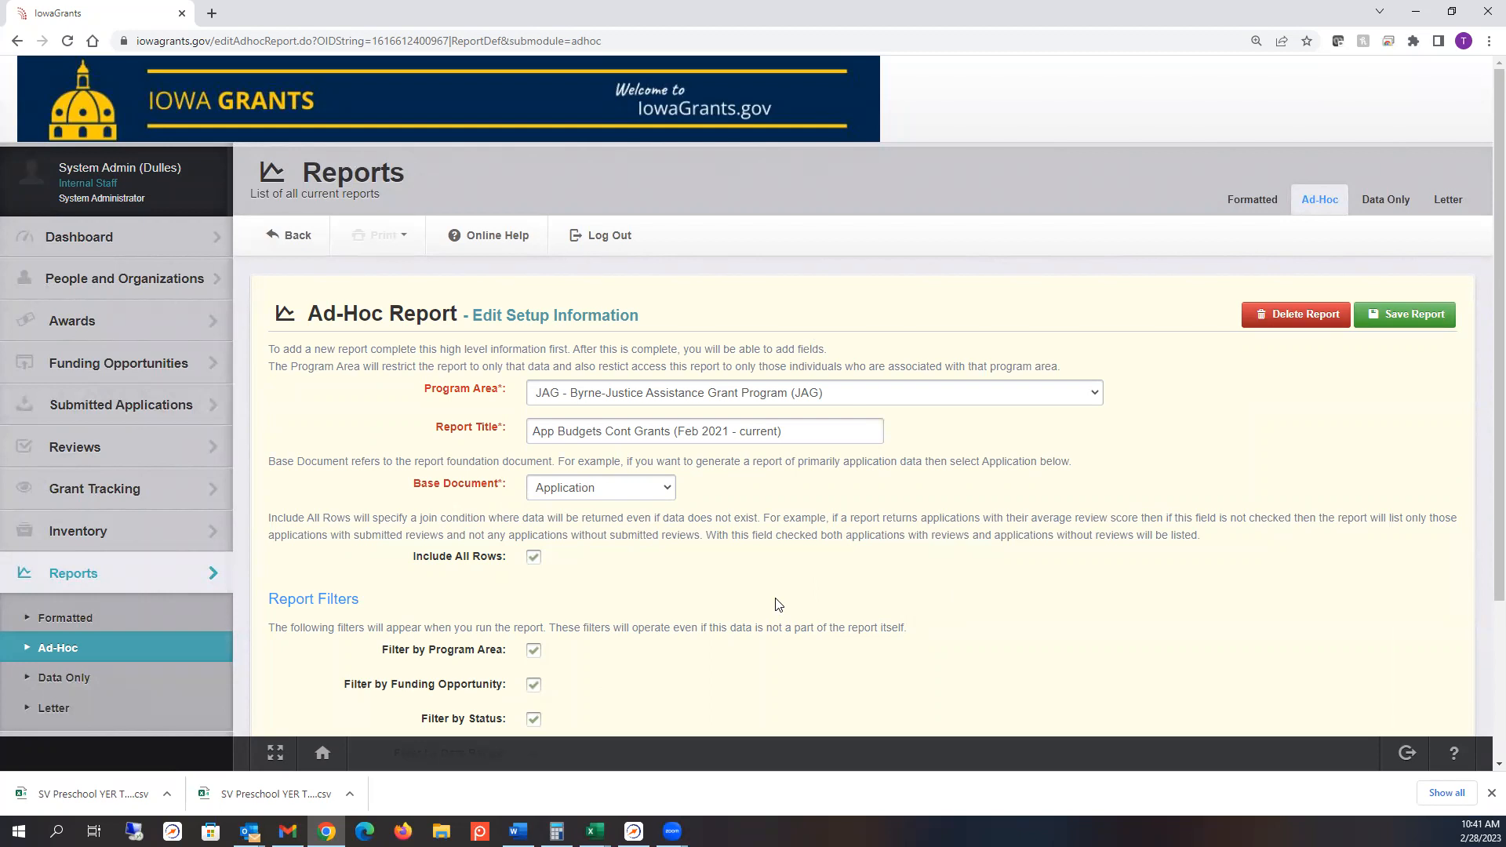
scroll(953, 493, "down", 2)
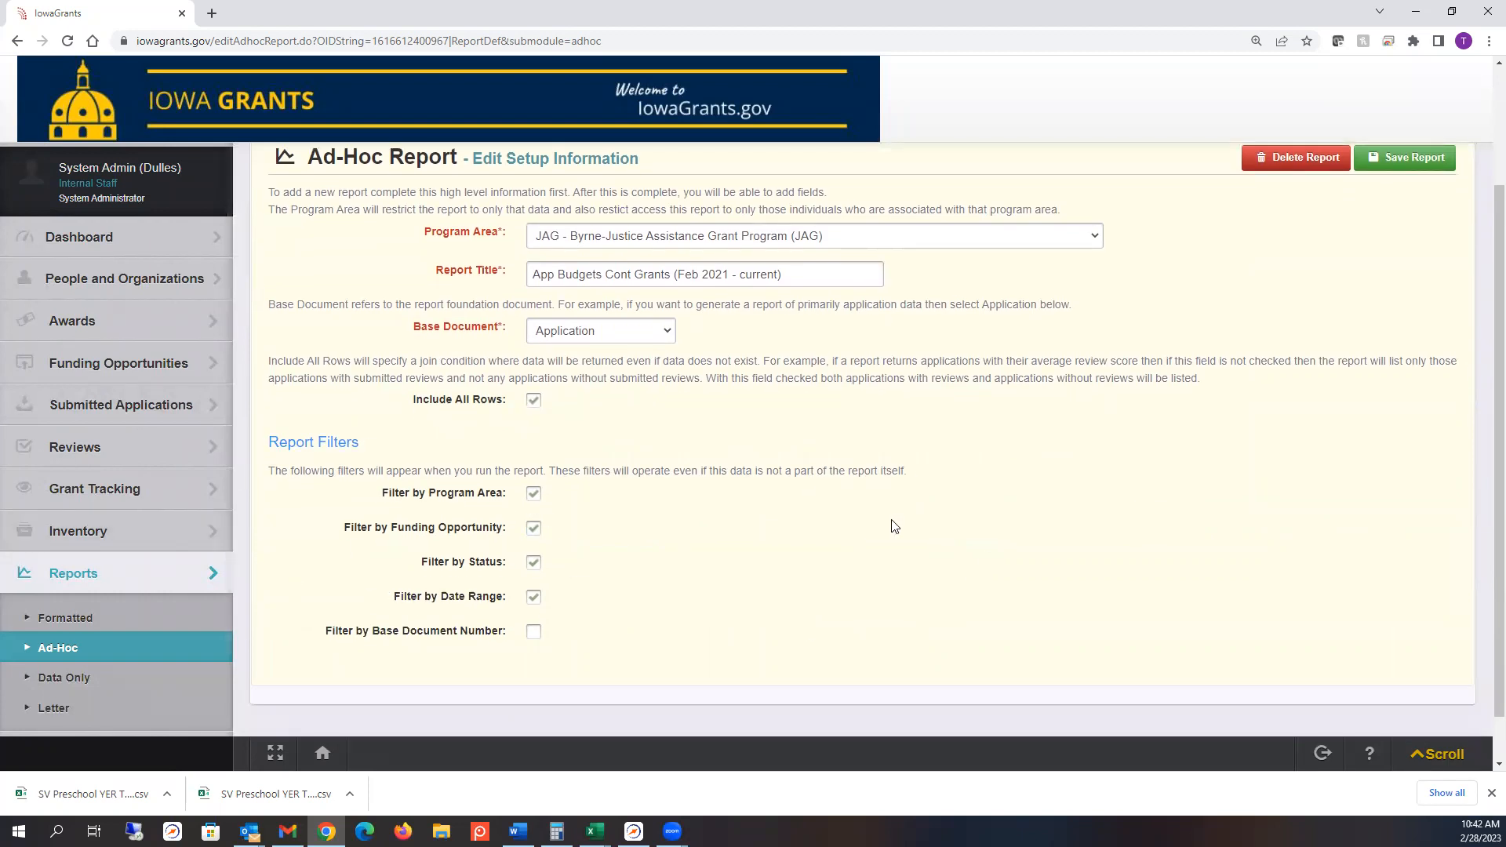
scroll(1283, 494, "up", 1)
scroll(1282, 494, "up", 1)
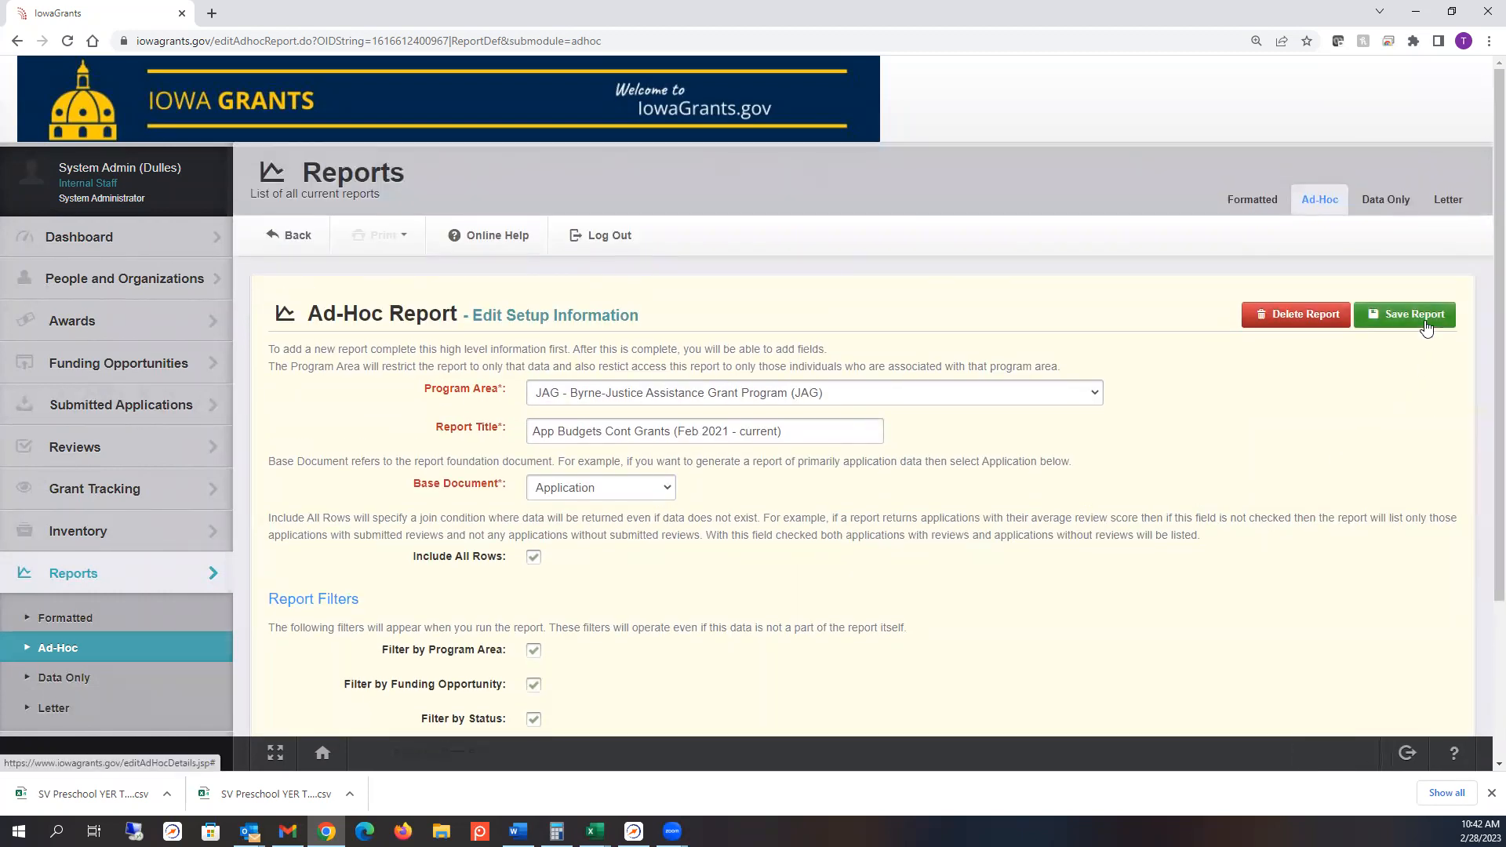
Step: Save the report's setup information and open the report definition with its field list
left_click(1425, 317)
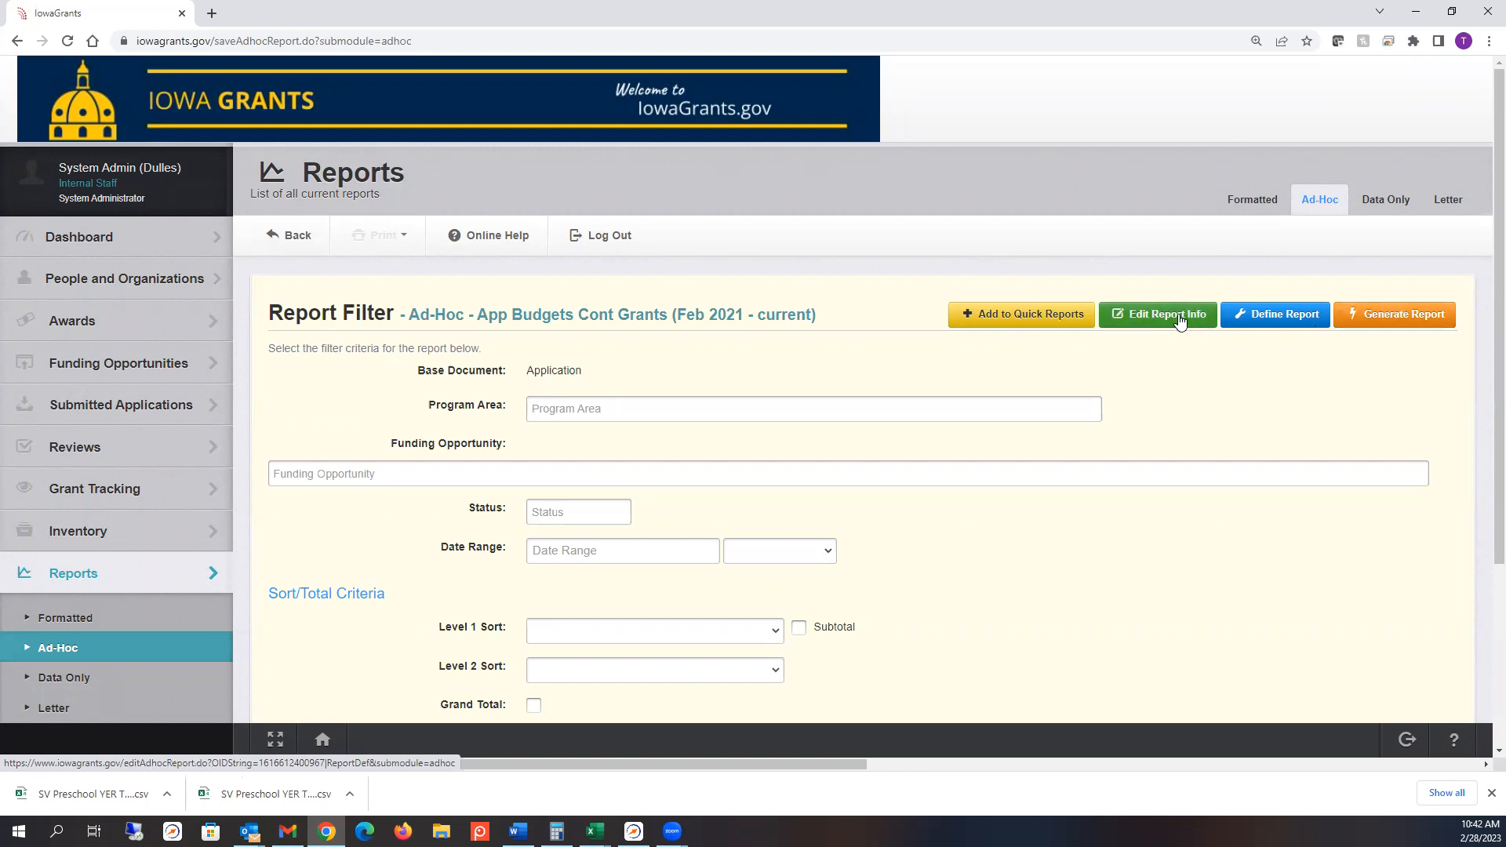
left_click(1268, 318)
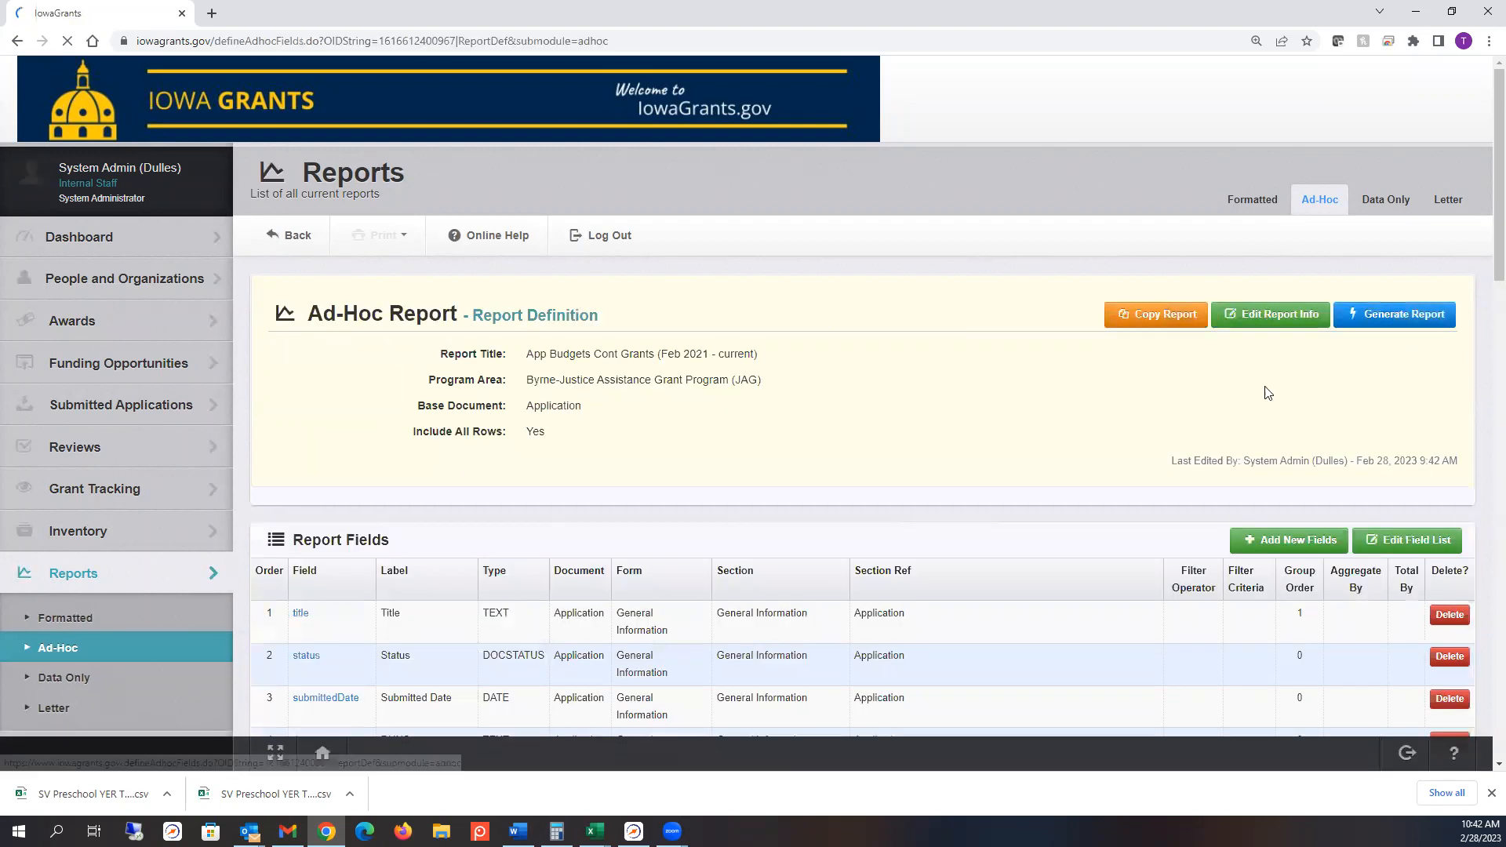
key("ctrl+minus")
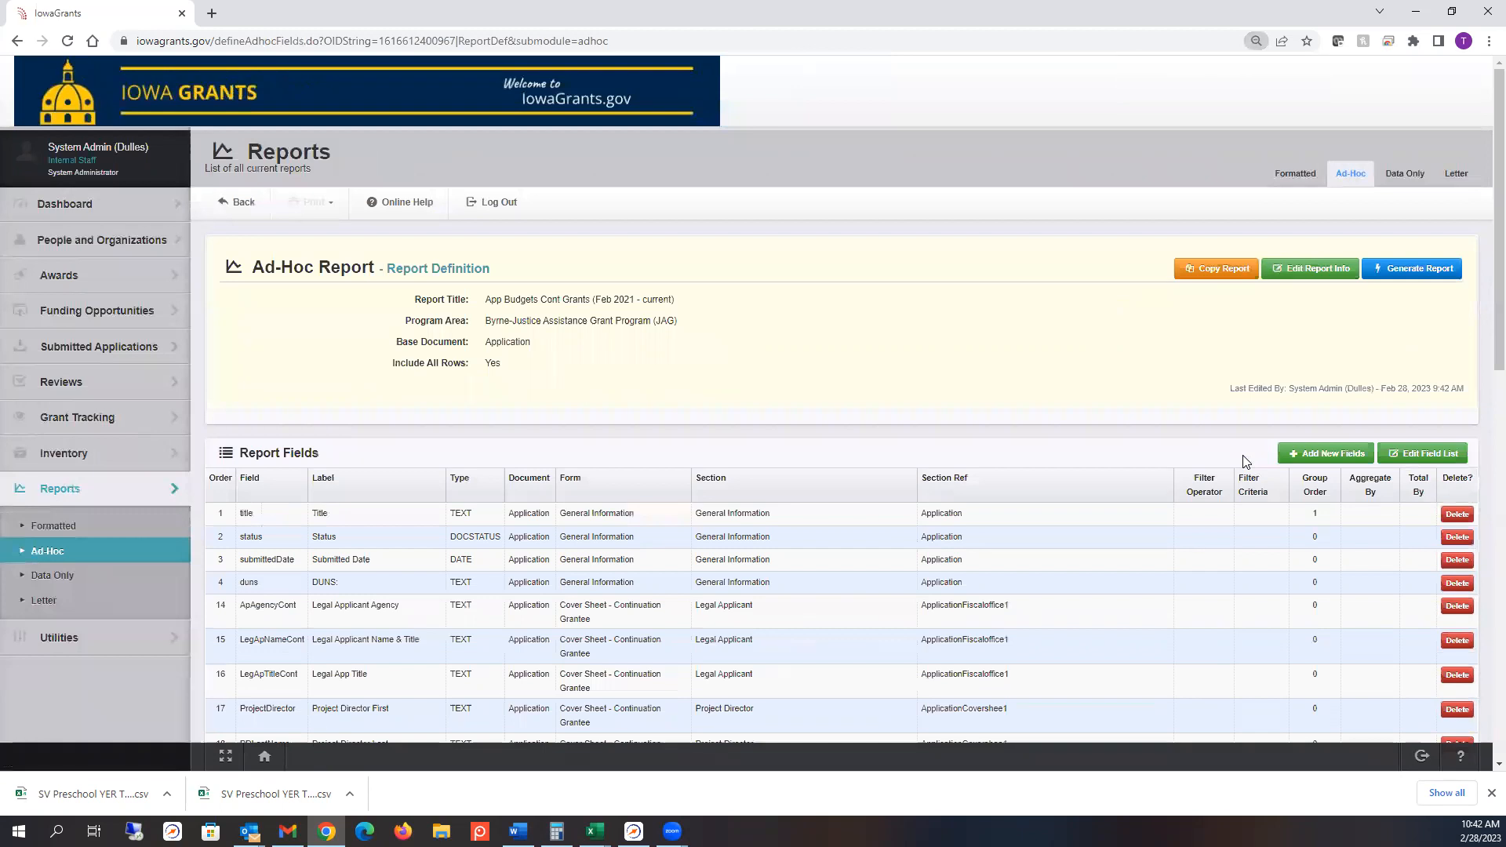
Step: Examine the report definition's fields, including their labels, forms, sections and aggregate settings, down to the Report Formulas section
scroll(1245, 463, "down", 1)
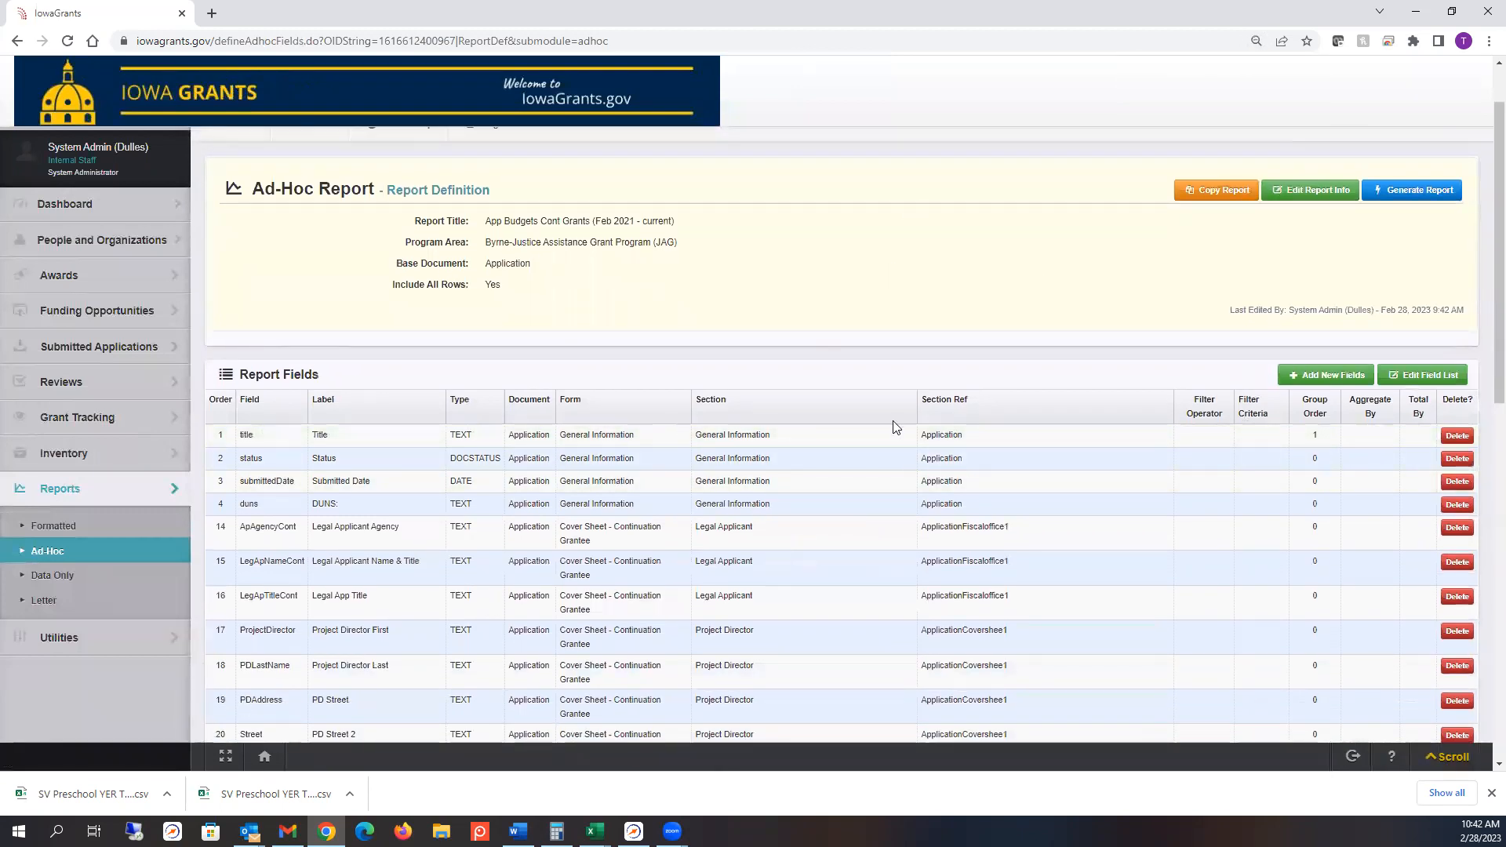
scroll(1130, 442, "down", 2)
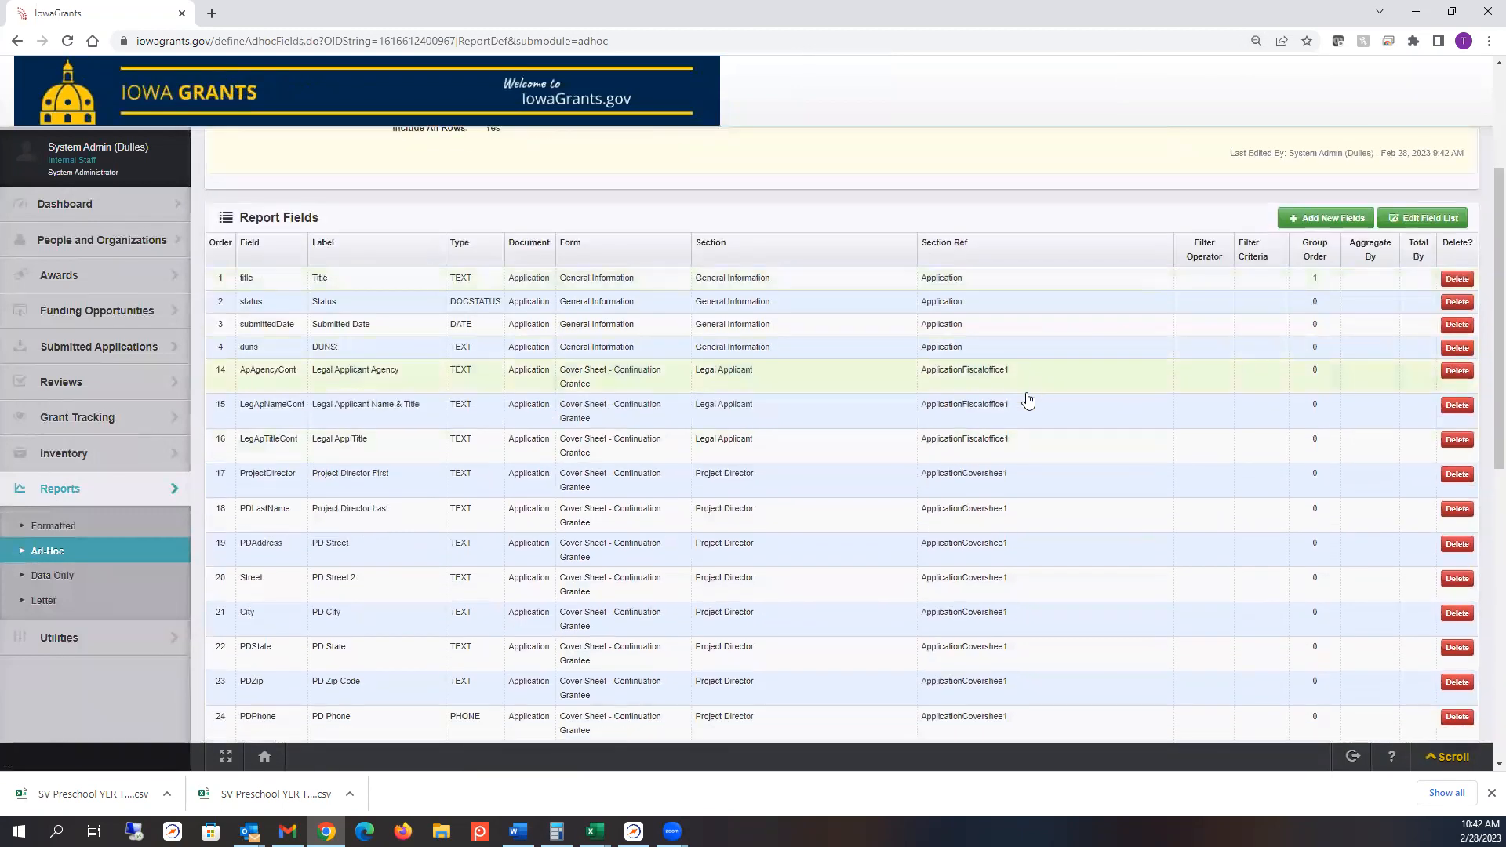
scroll(998, 648, "down", 3)
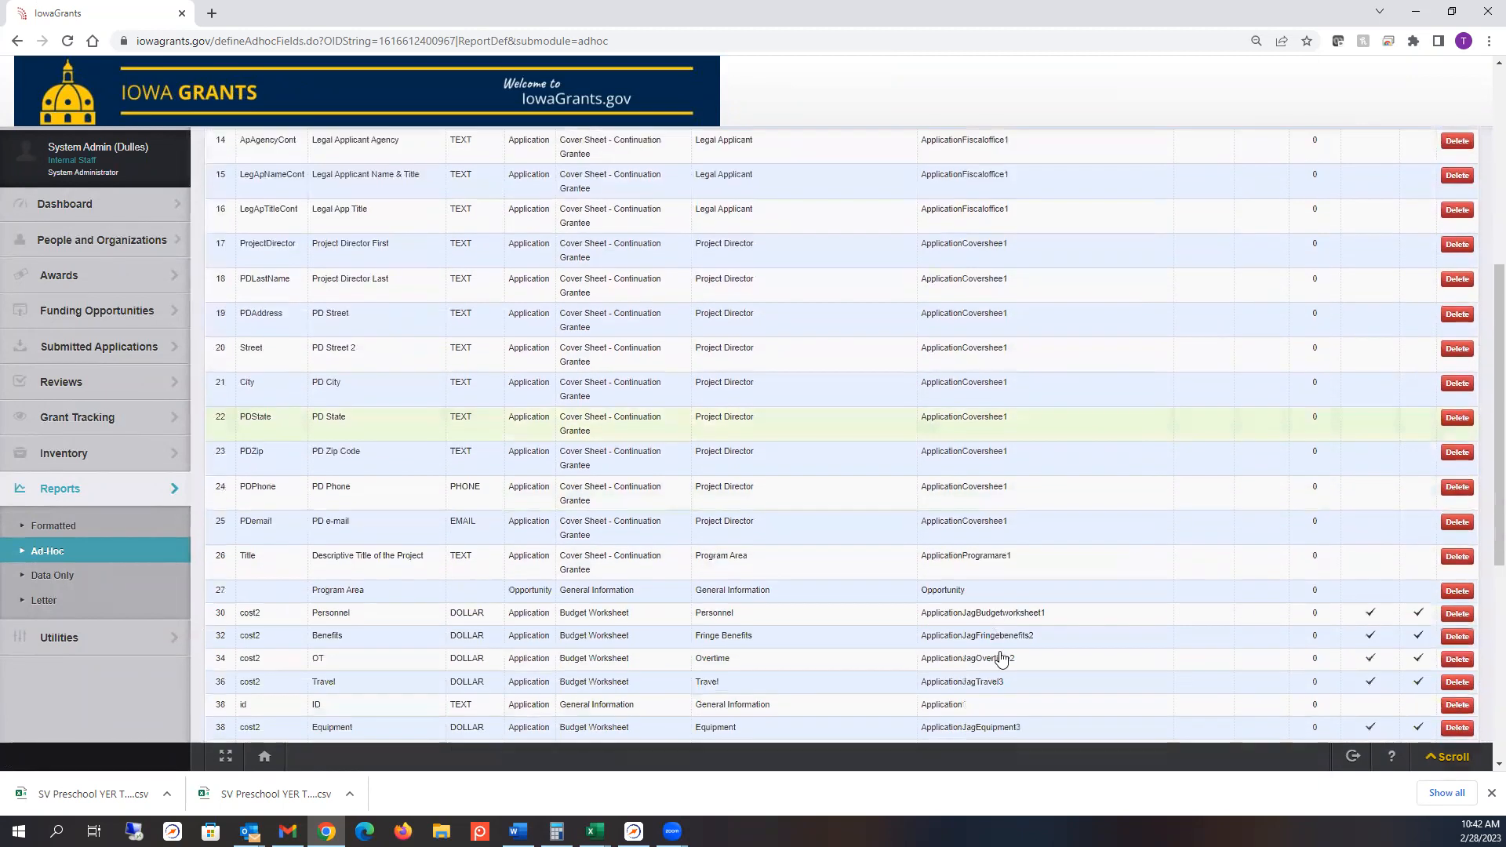
scroll(1030, 584, "down", 1)
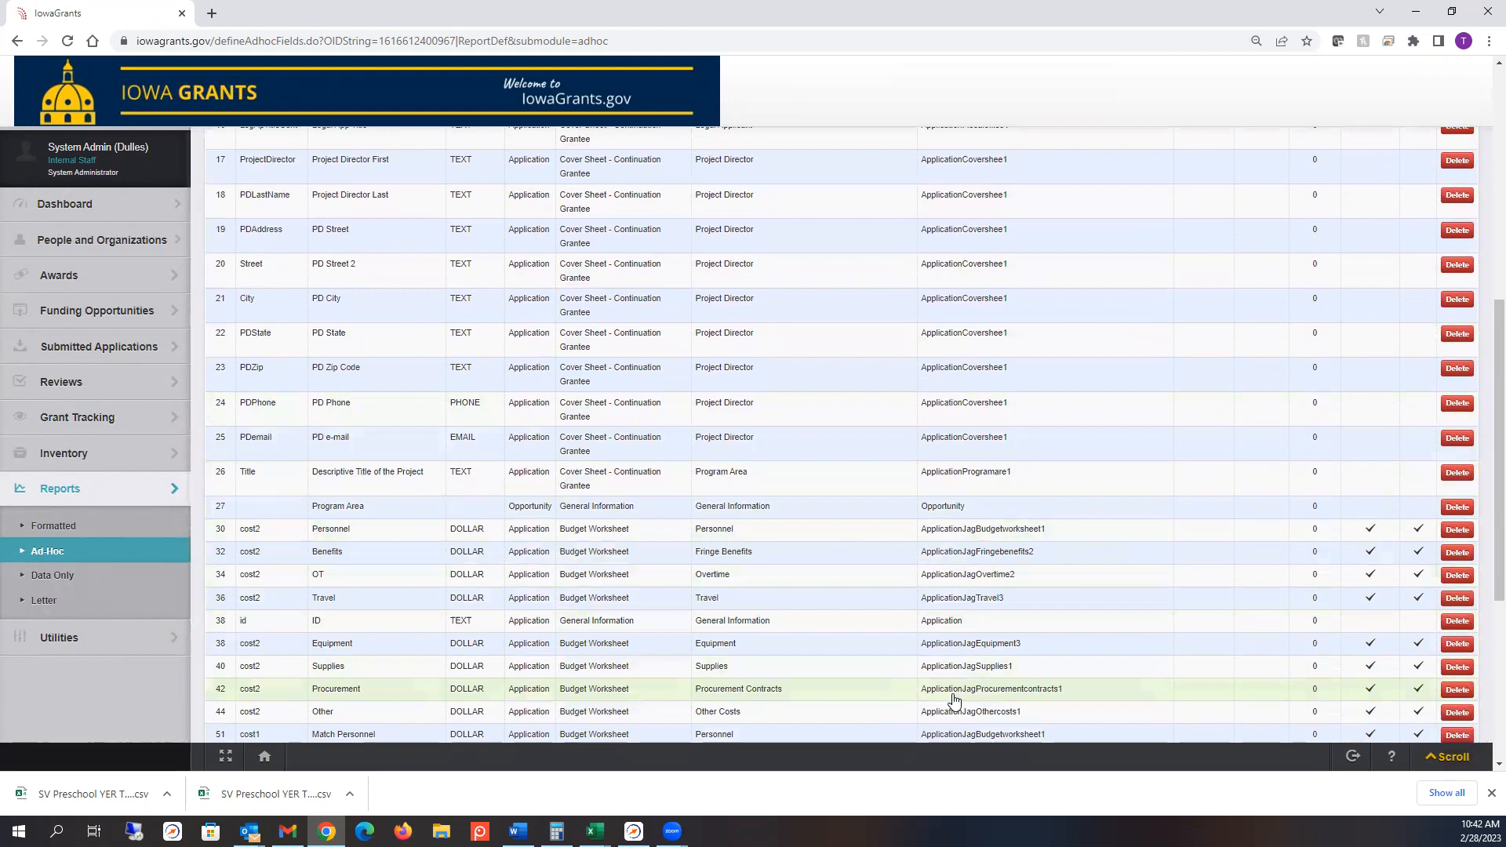
scroll(954, 703, "down", 1)
scroll(954, 702, "down", 4)
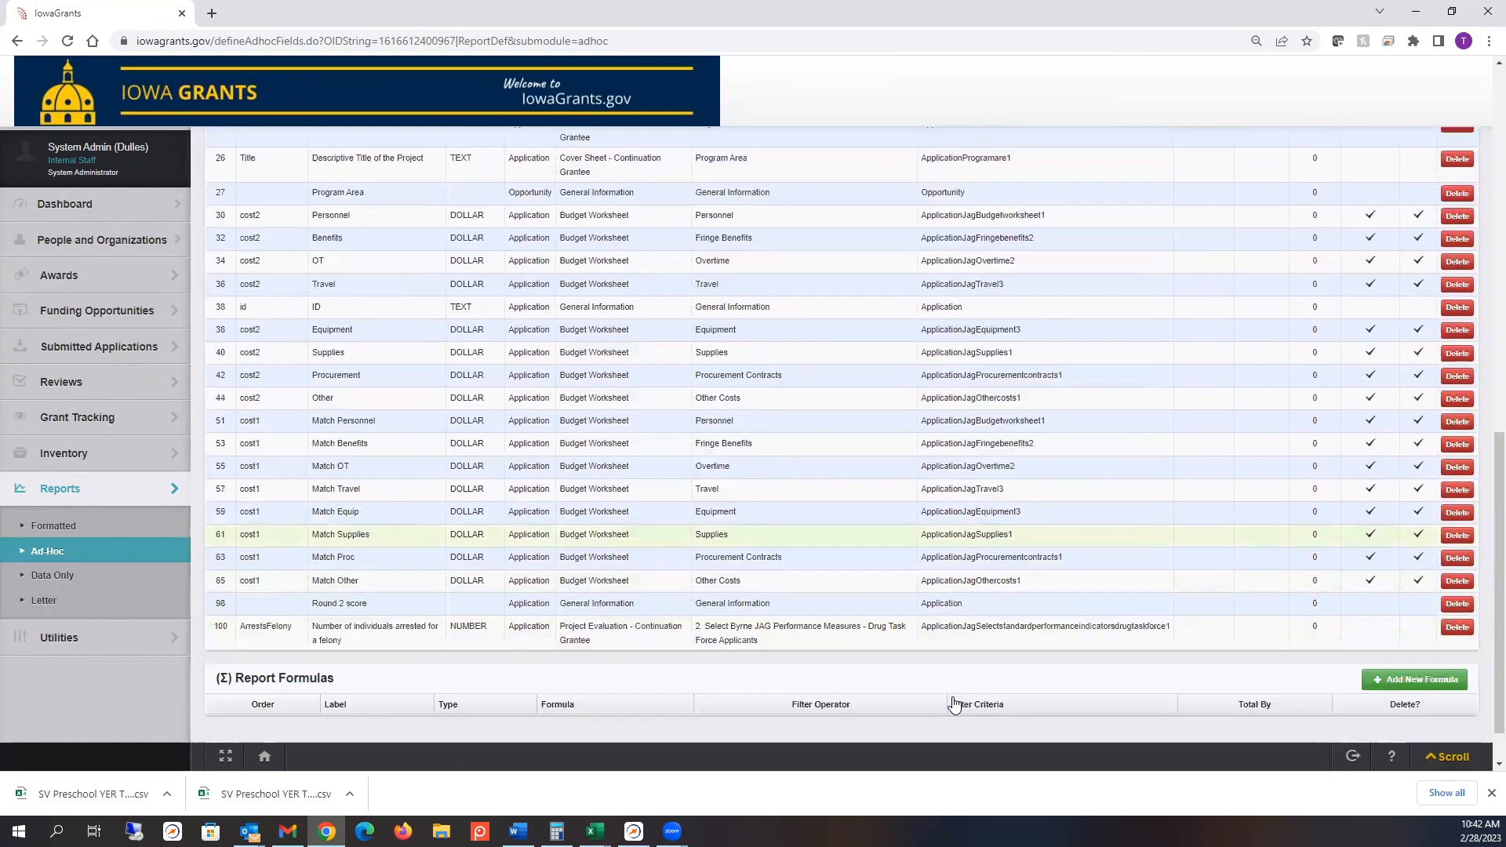
scroll(954, 703, "up", 3)
scroll(945, 704, "down", 3)
scroll(942, 703, "up", 3)
scroll(941, 703, "up", 8)
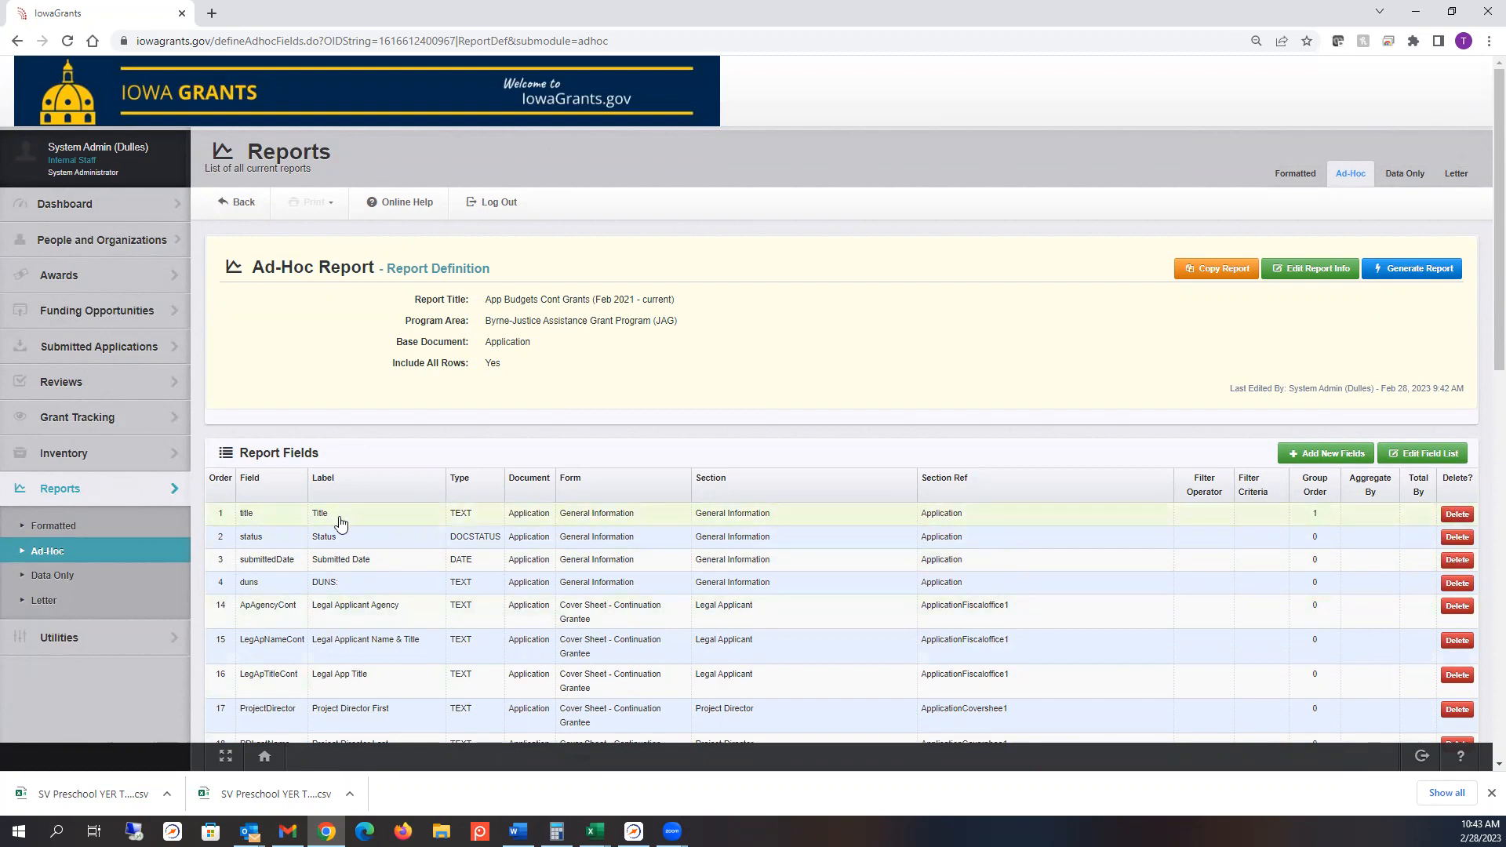
Step: Remove the title, status, submittedDate and duns fields from the report's field list and save the report fields
left_click(1407, 458)
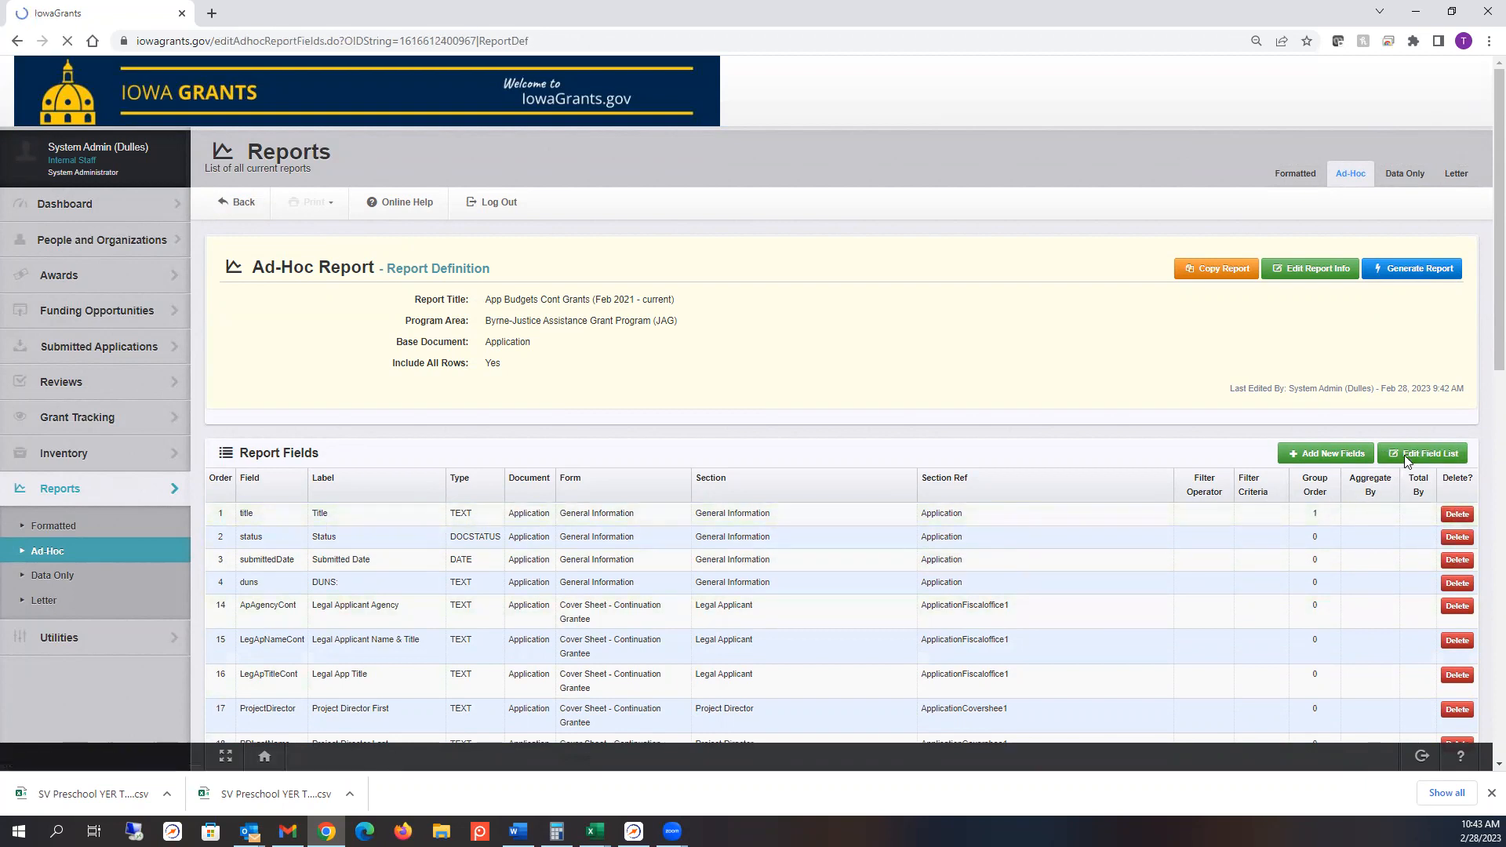
left_click(225, 312)
left_click(225, 338)
left_click(225, 369)
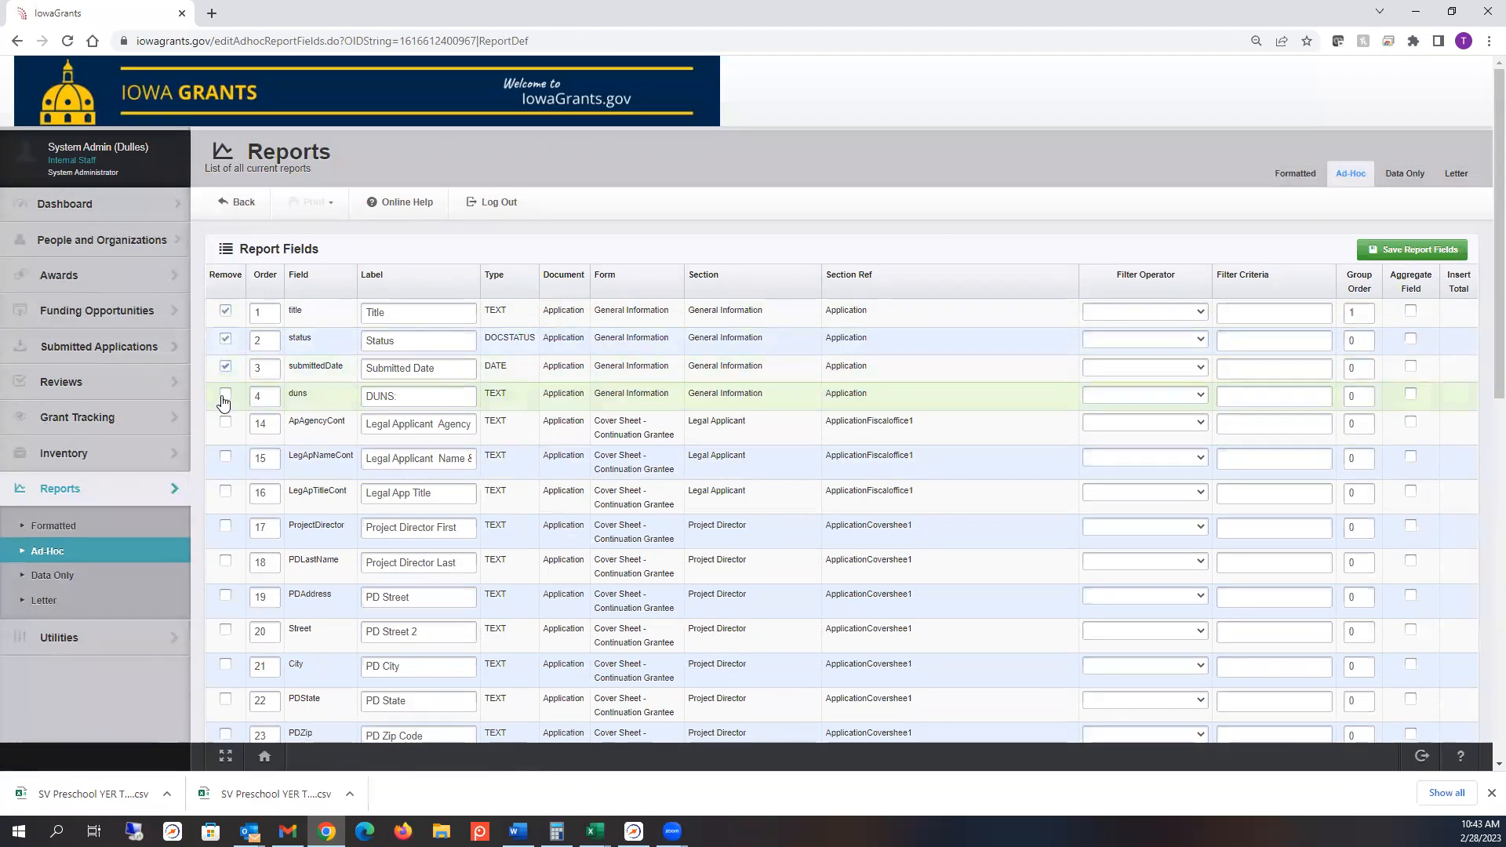
left_click(225, 396)
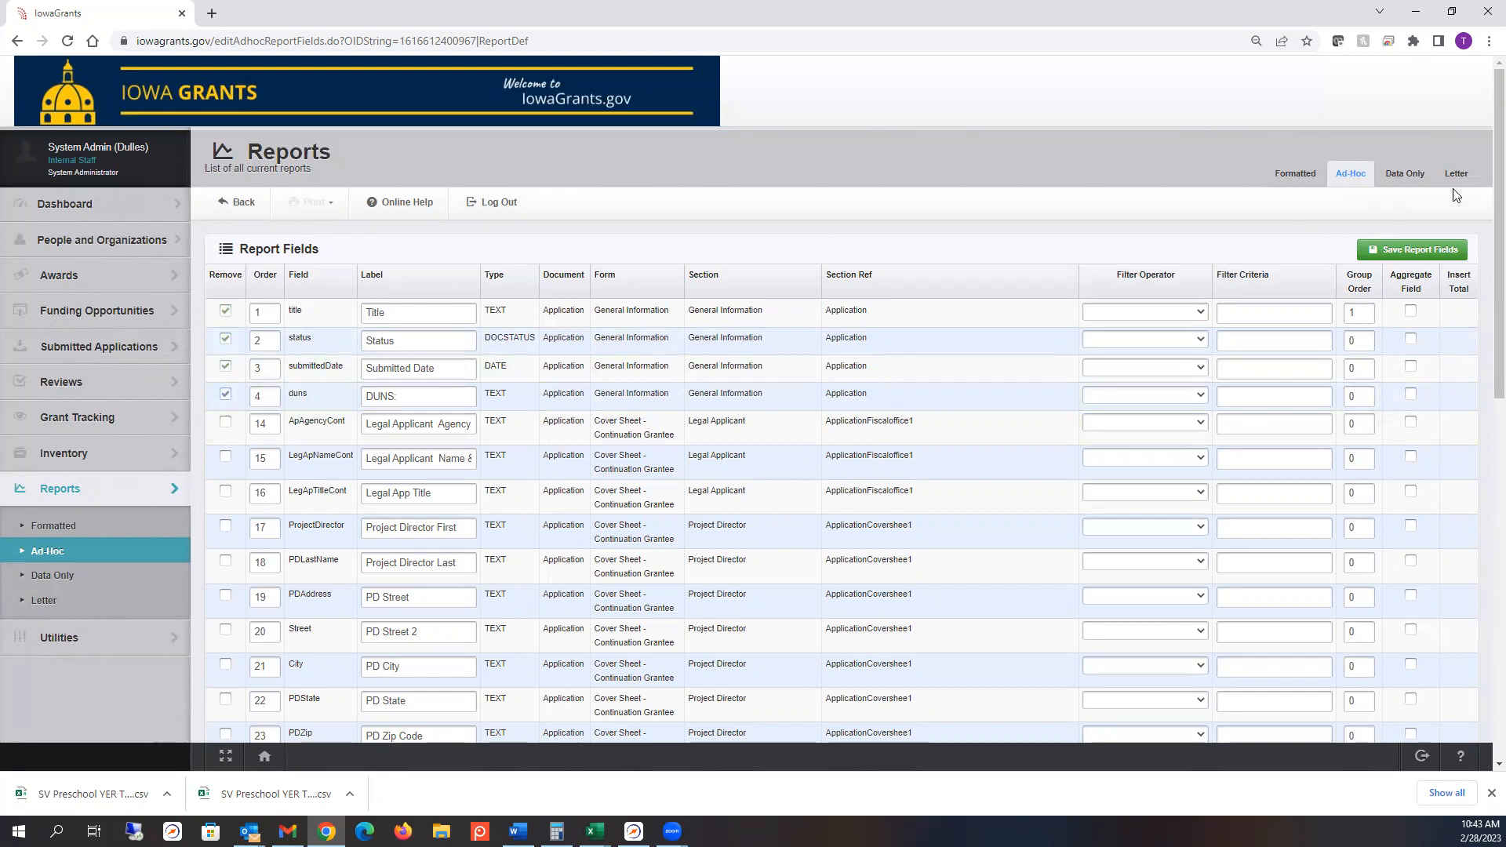
left_click(1407, 248)
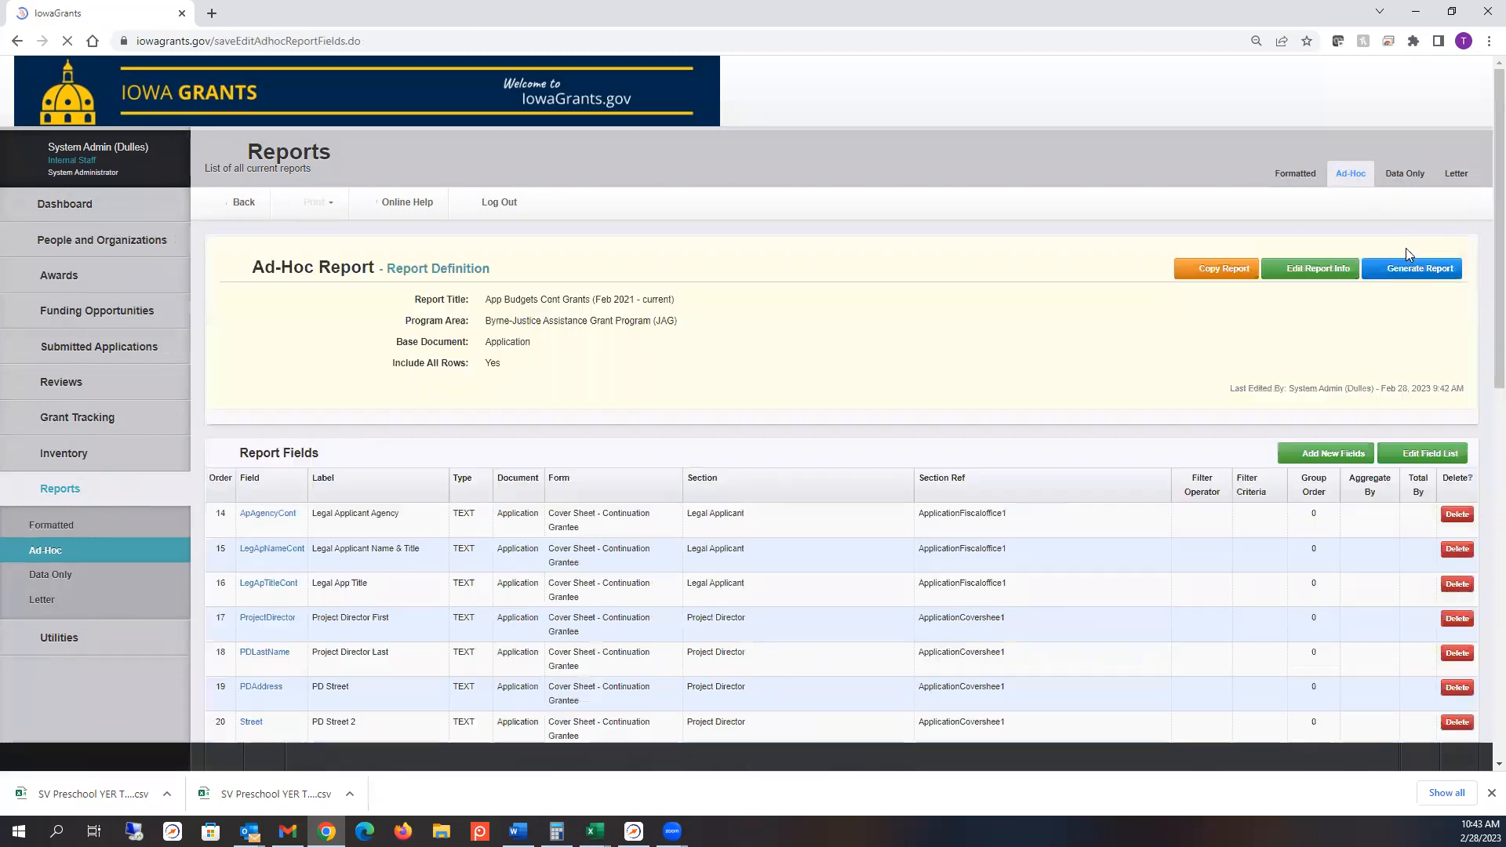
Step: Start adding new fields to the report from the Application General Information form of the Applications document
left_click(1303, 455)
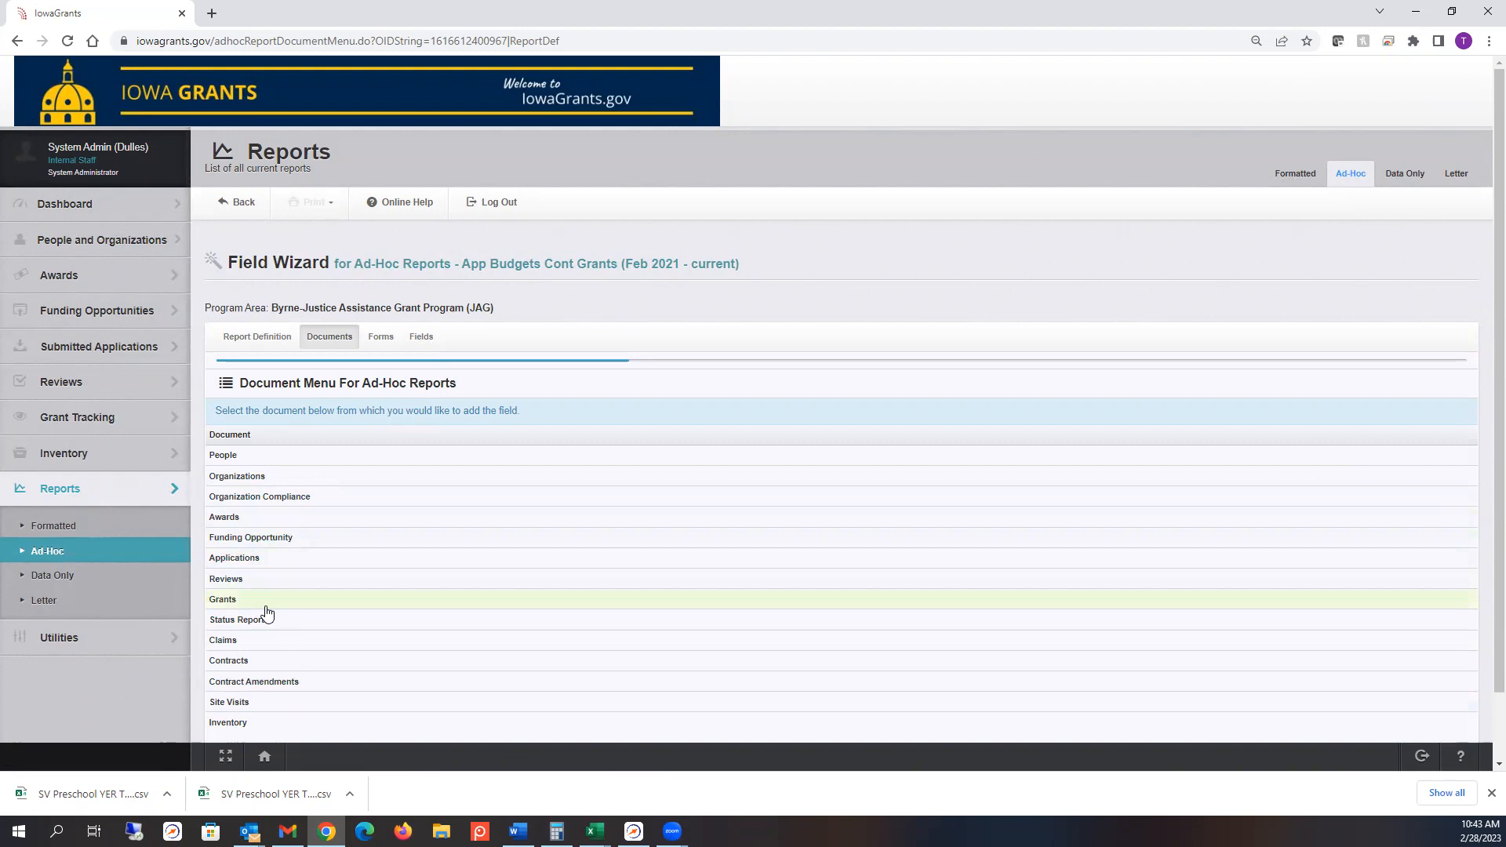
left_click(229, 558)
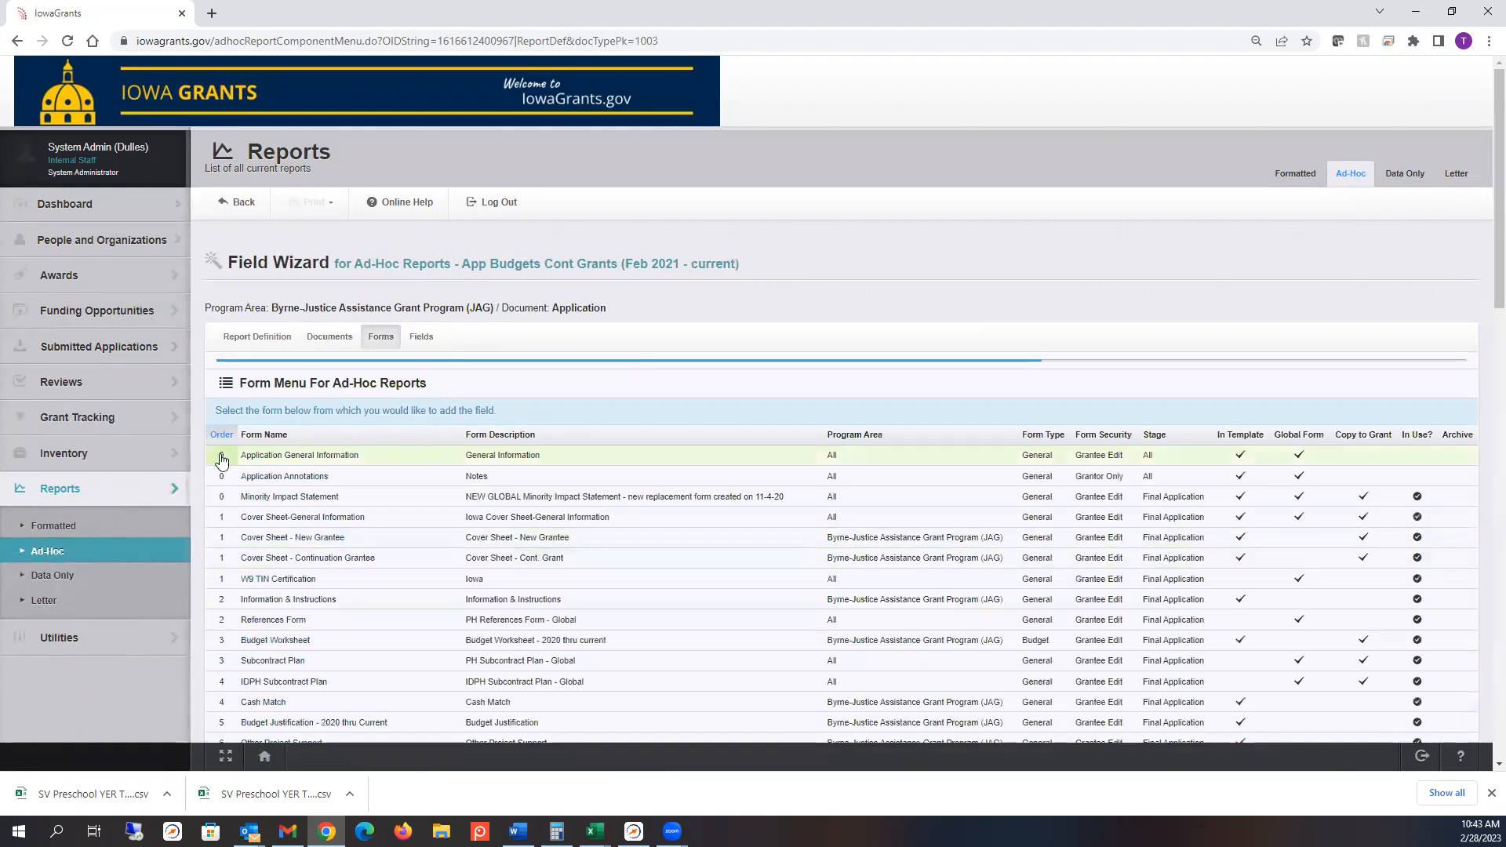
left_click(333, 463)
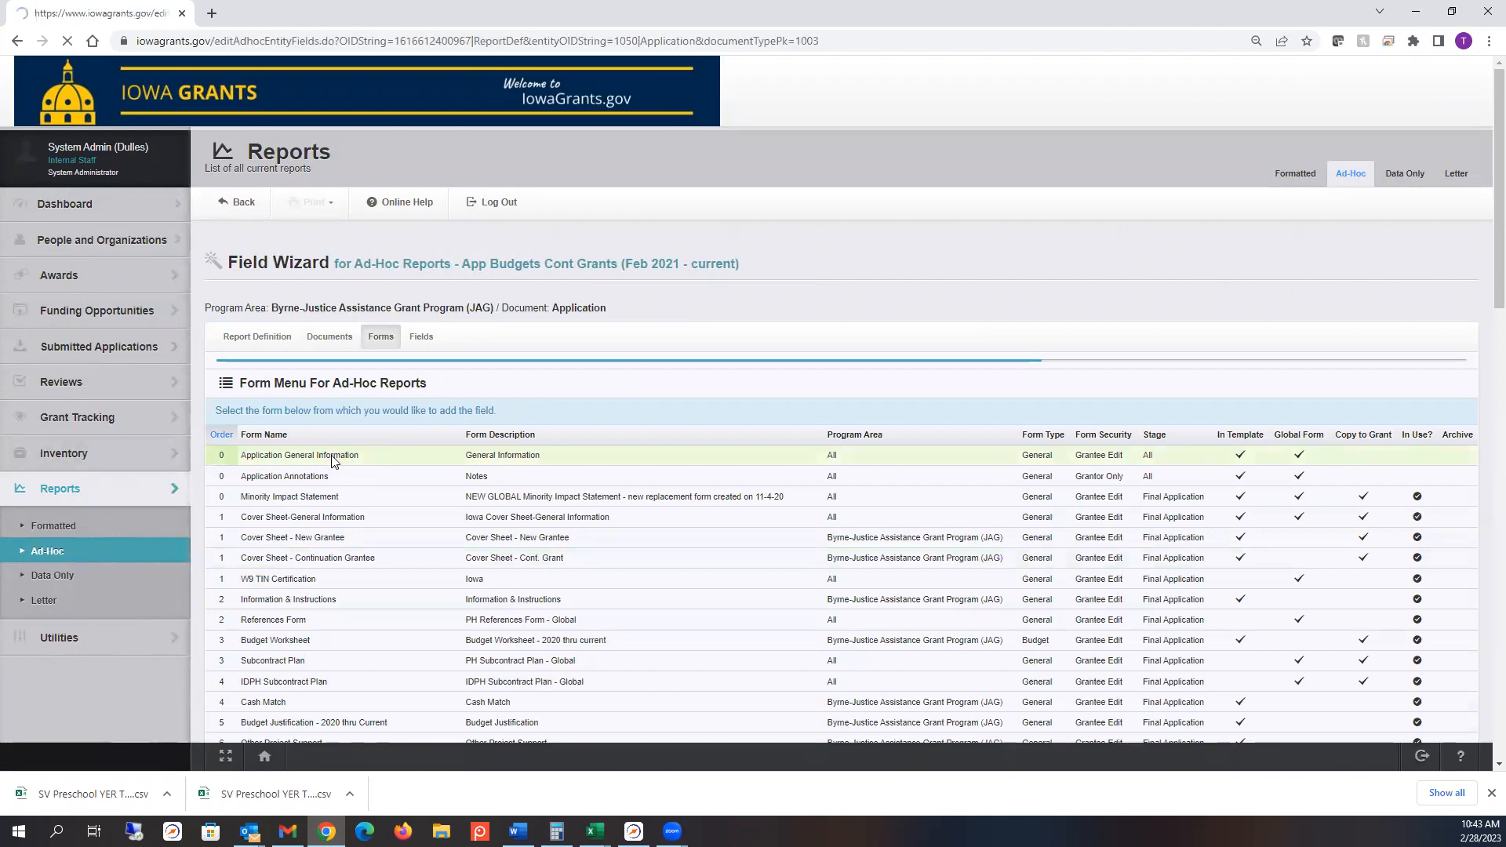
Step: Select the id, status, title and organizationPk fields and save them to the report
scroll(564, 439, "down", 3)
scroll(567, 446, "down", 2)
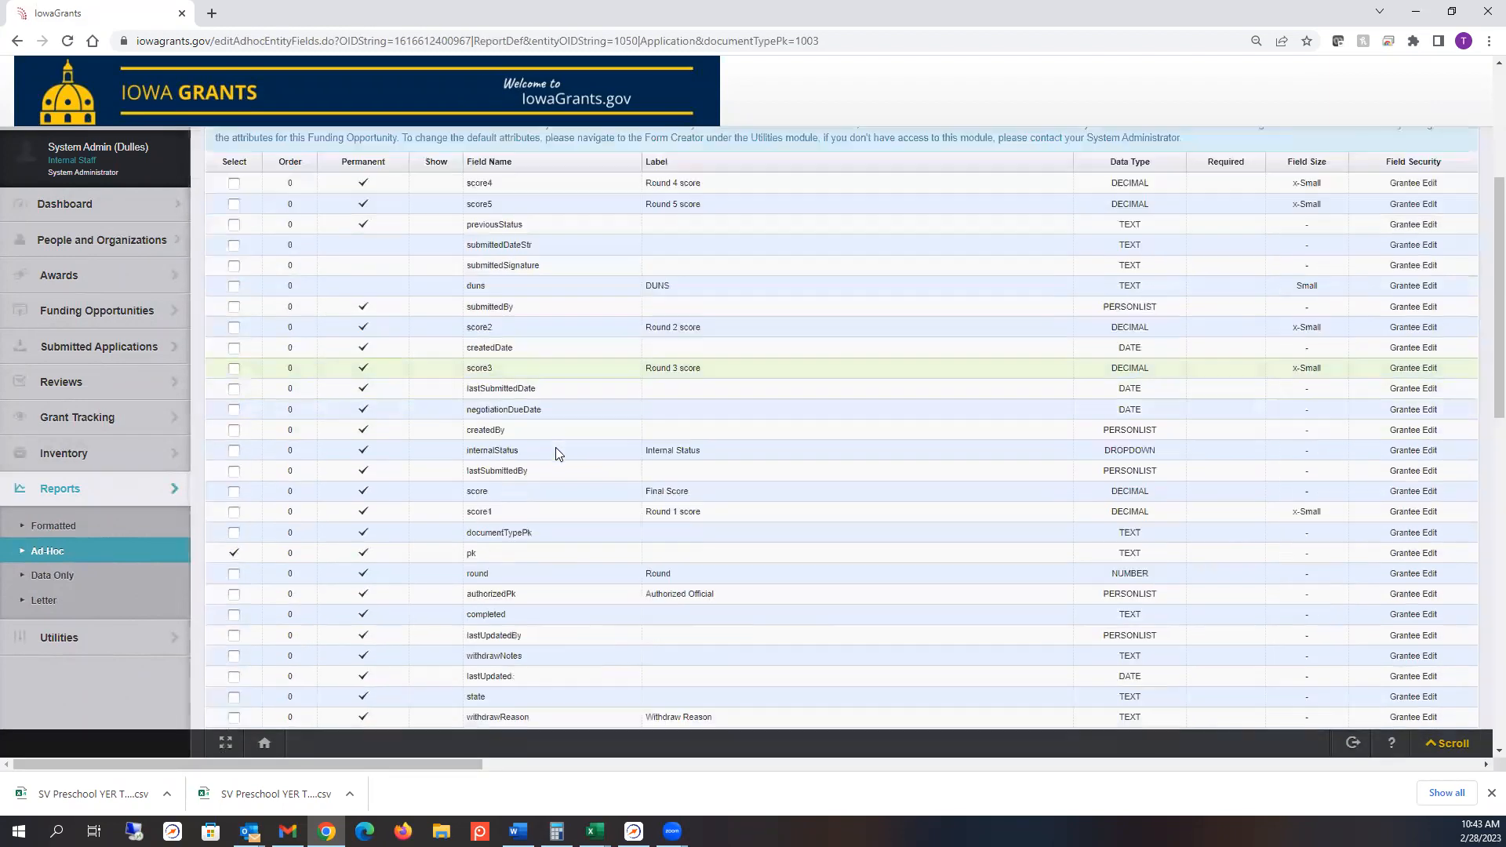
scroll(549, 455, "down", 6)
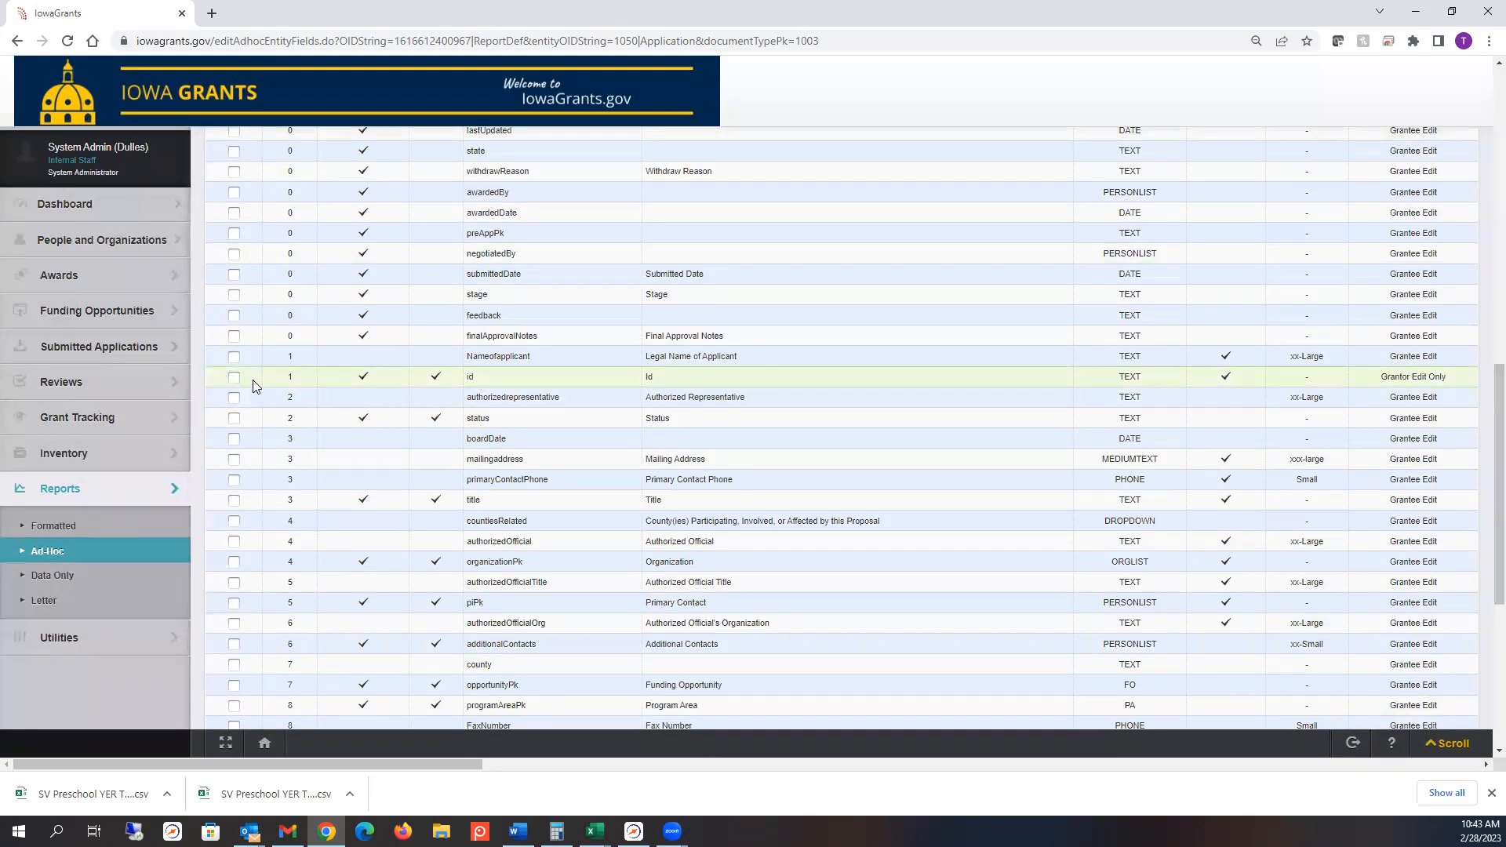
left_click(233, 420)
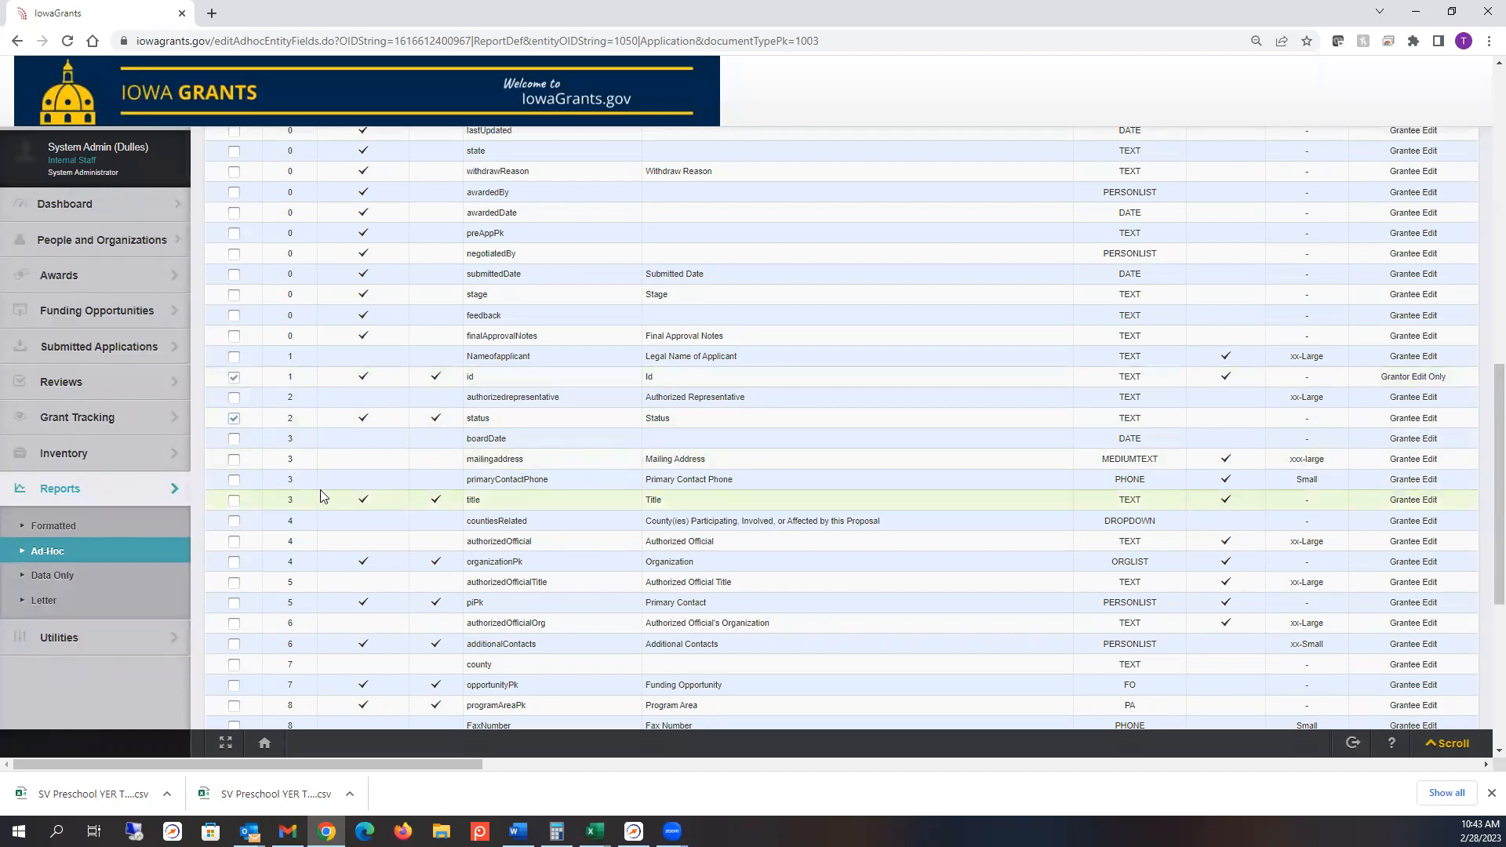
left_click(235, 503)
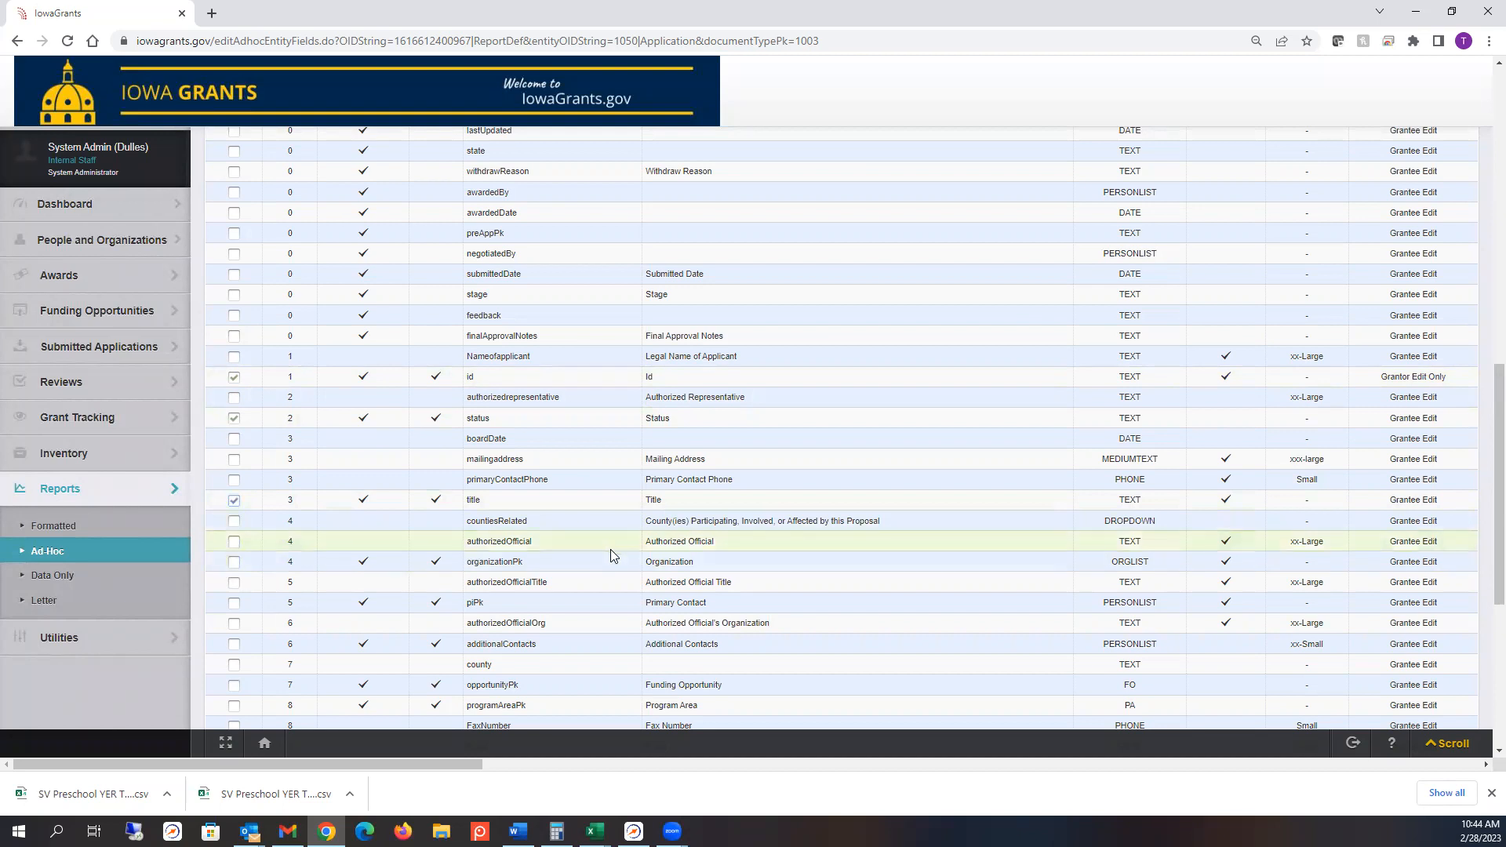
scroll(611, 553, "down", 2)
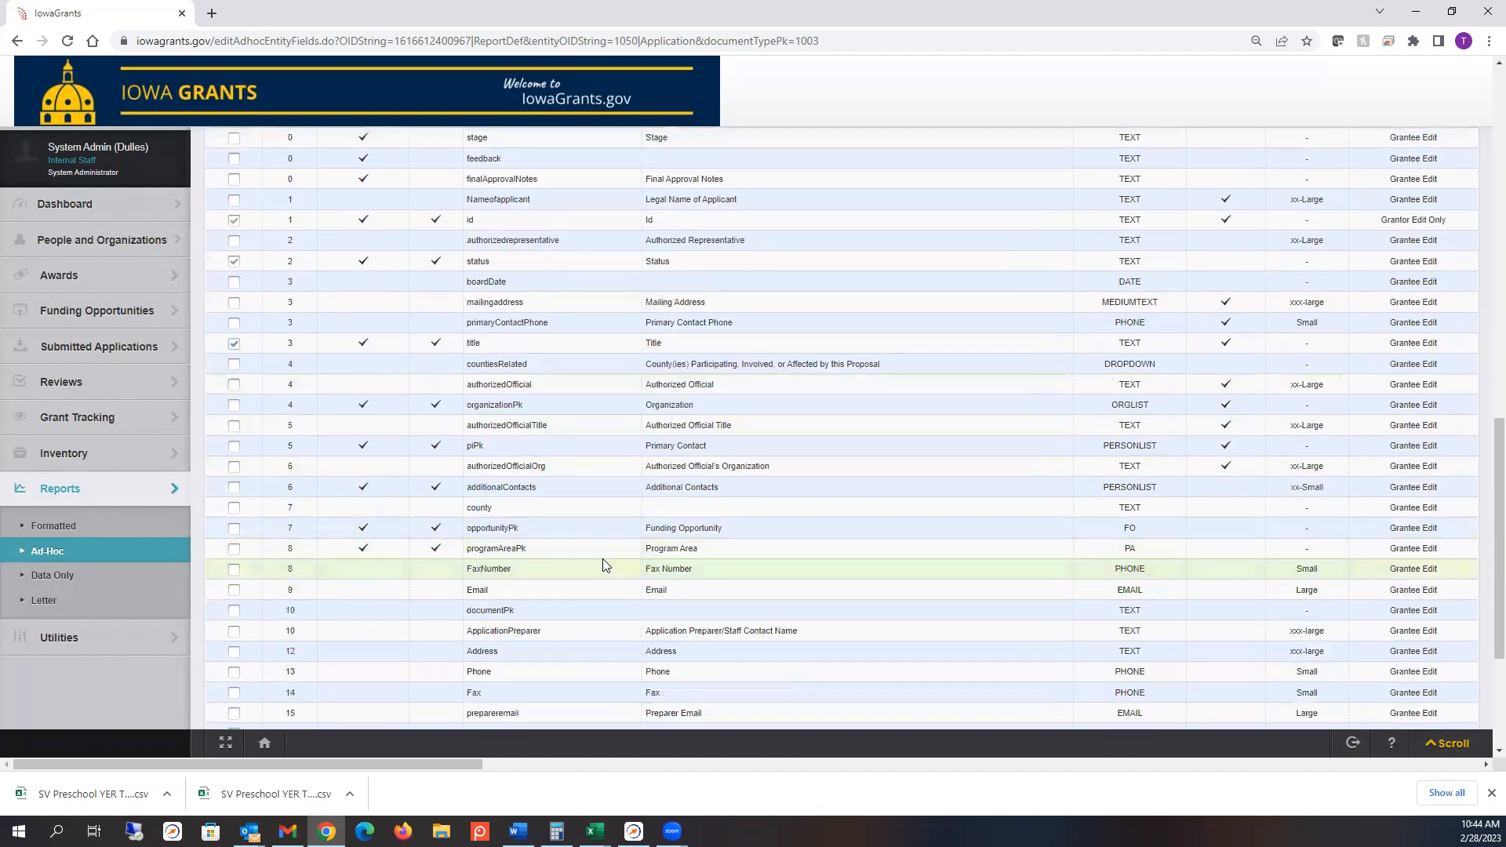
scroll(604, 565, "up", 2)
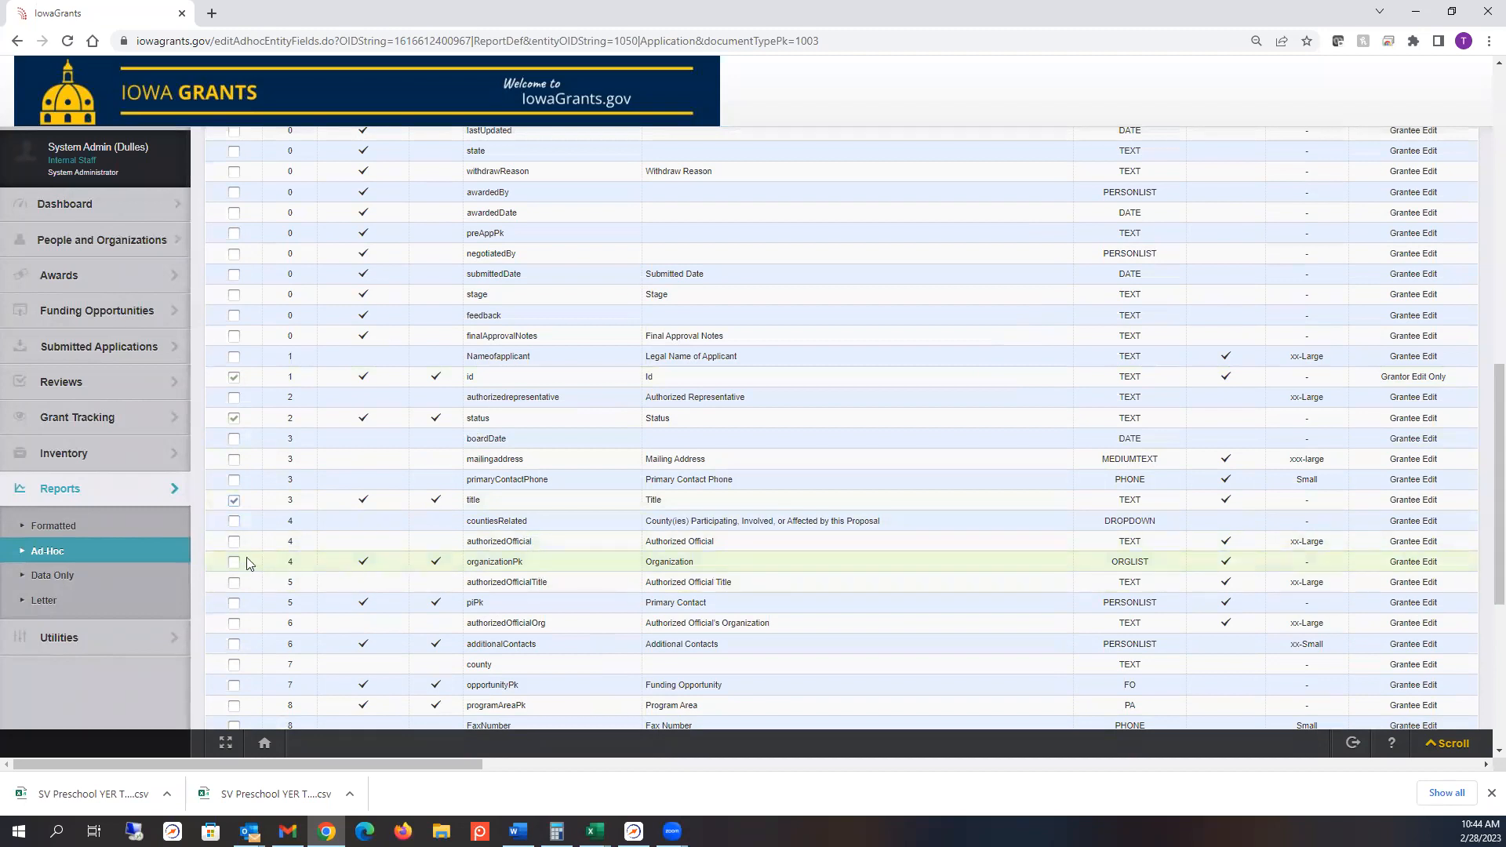
scroll(1020, 474, "up", 10)
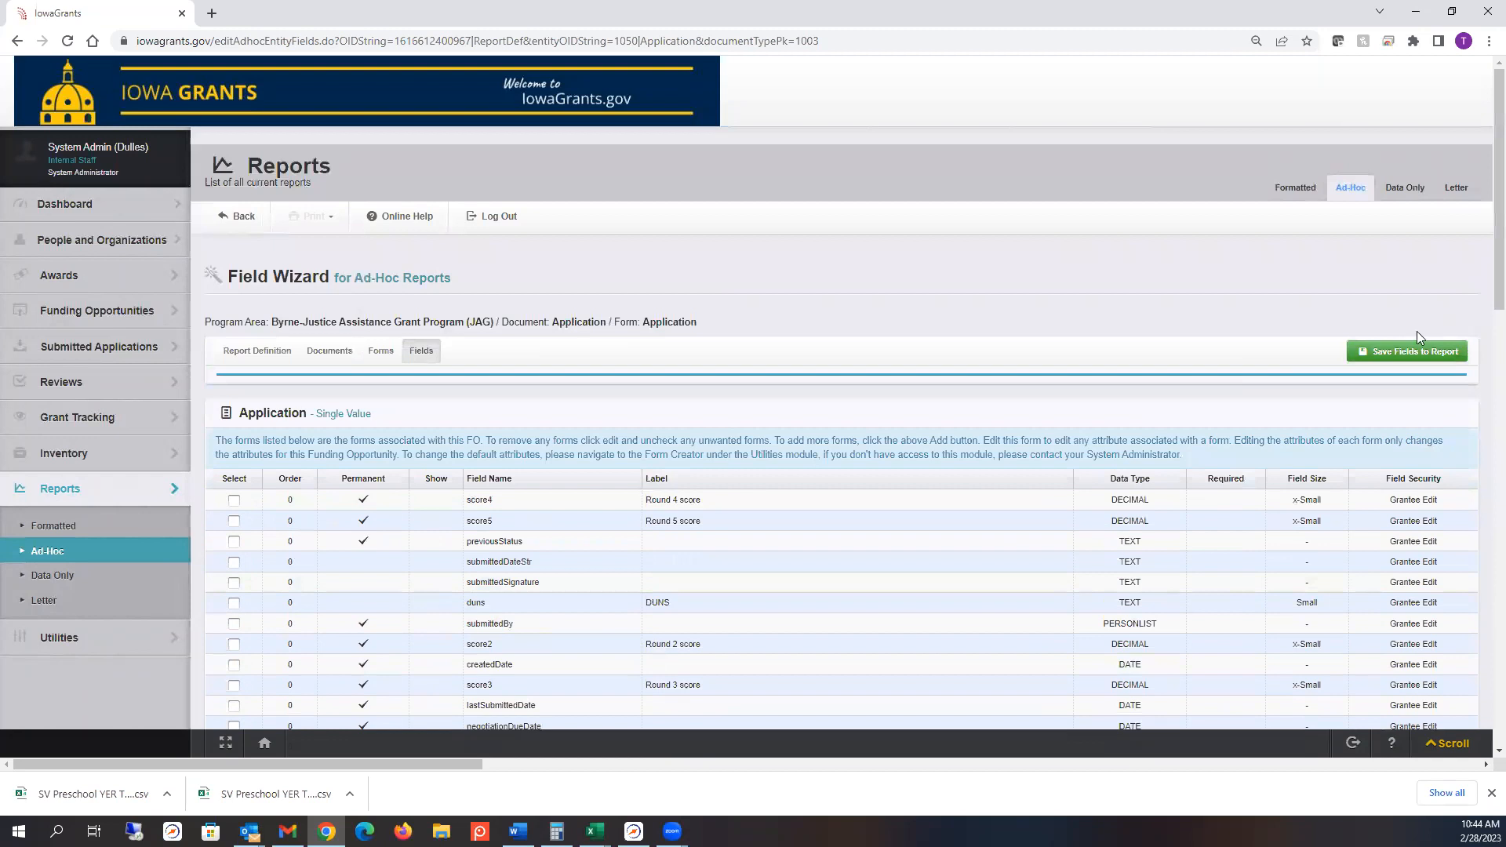
left_click(1406, 350)
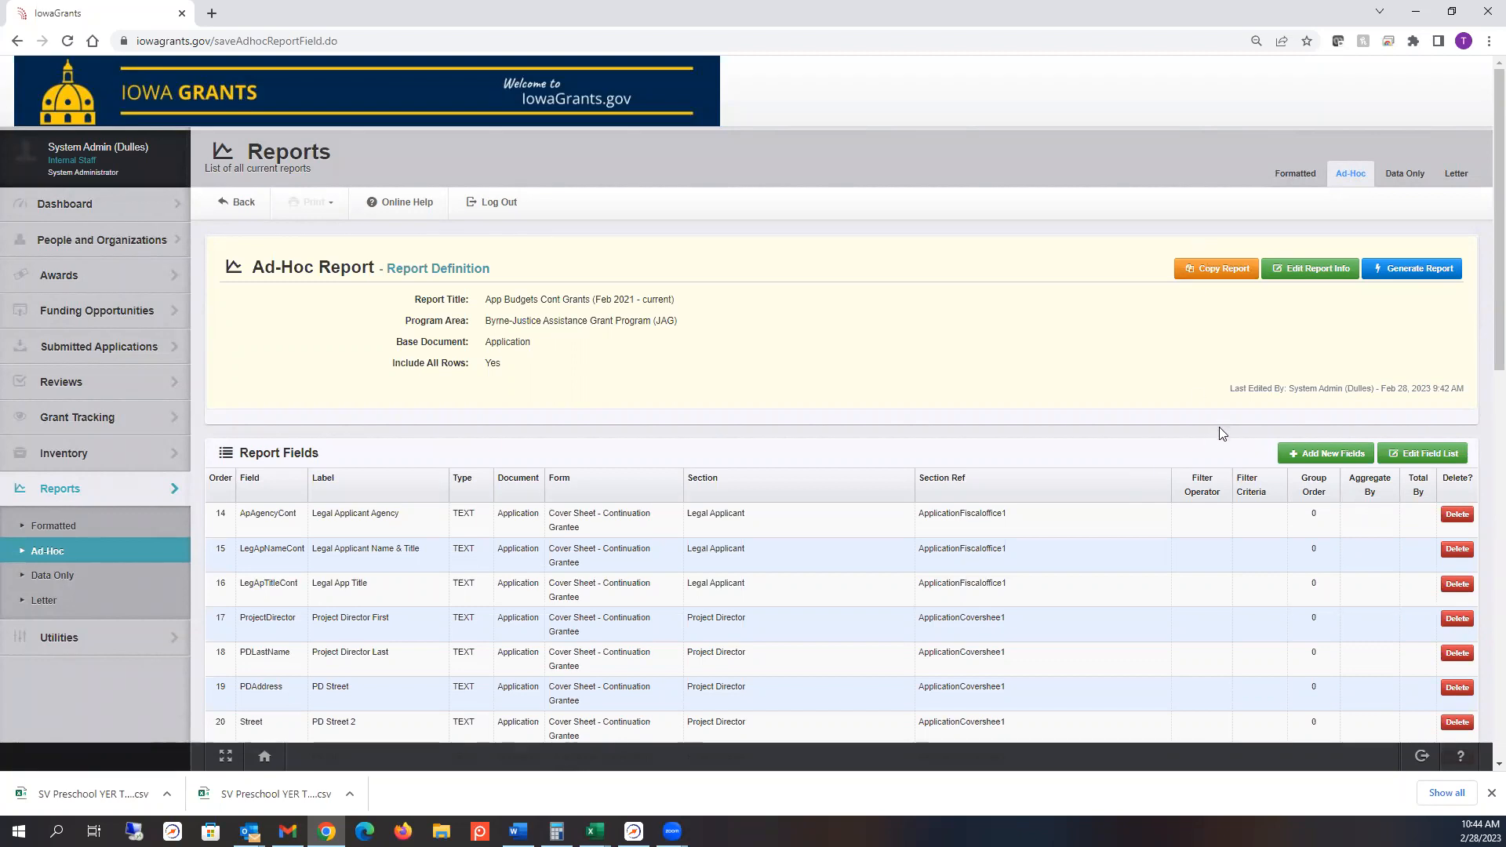
Step: Set the order of the Id, Status, Title and Organization fields to 1, 2, 3 and 4, and save the report fields
left_click(1440, 458)
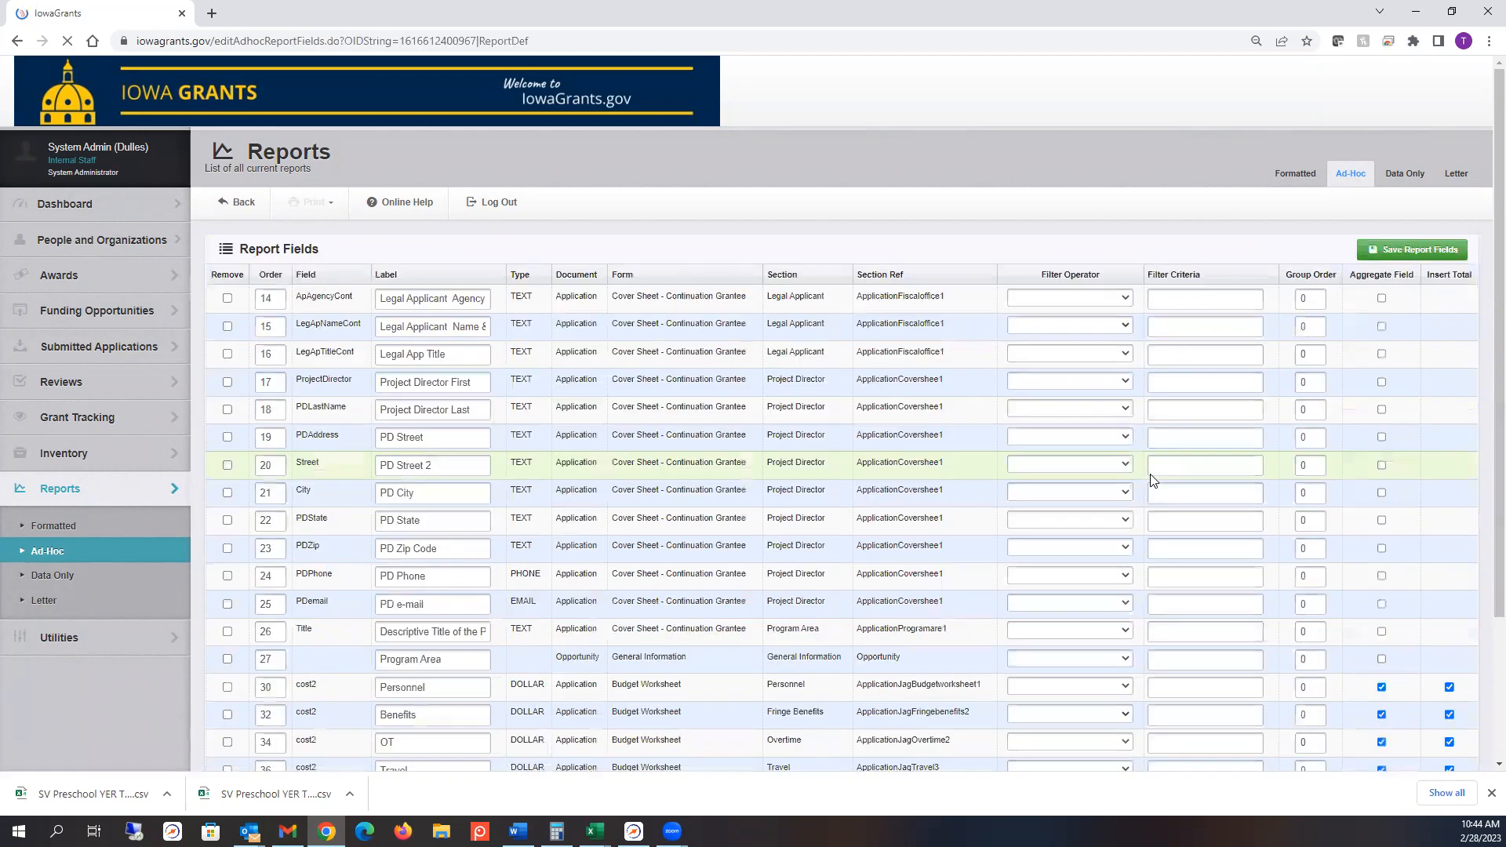
scroll(1153, 480, "down", 1)
scroll(1153, 480, "down", 10)
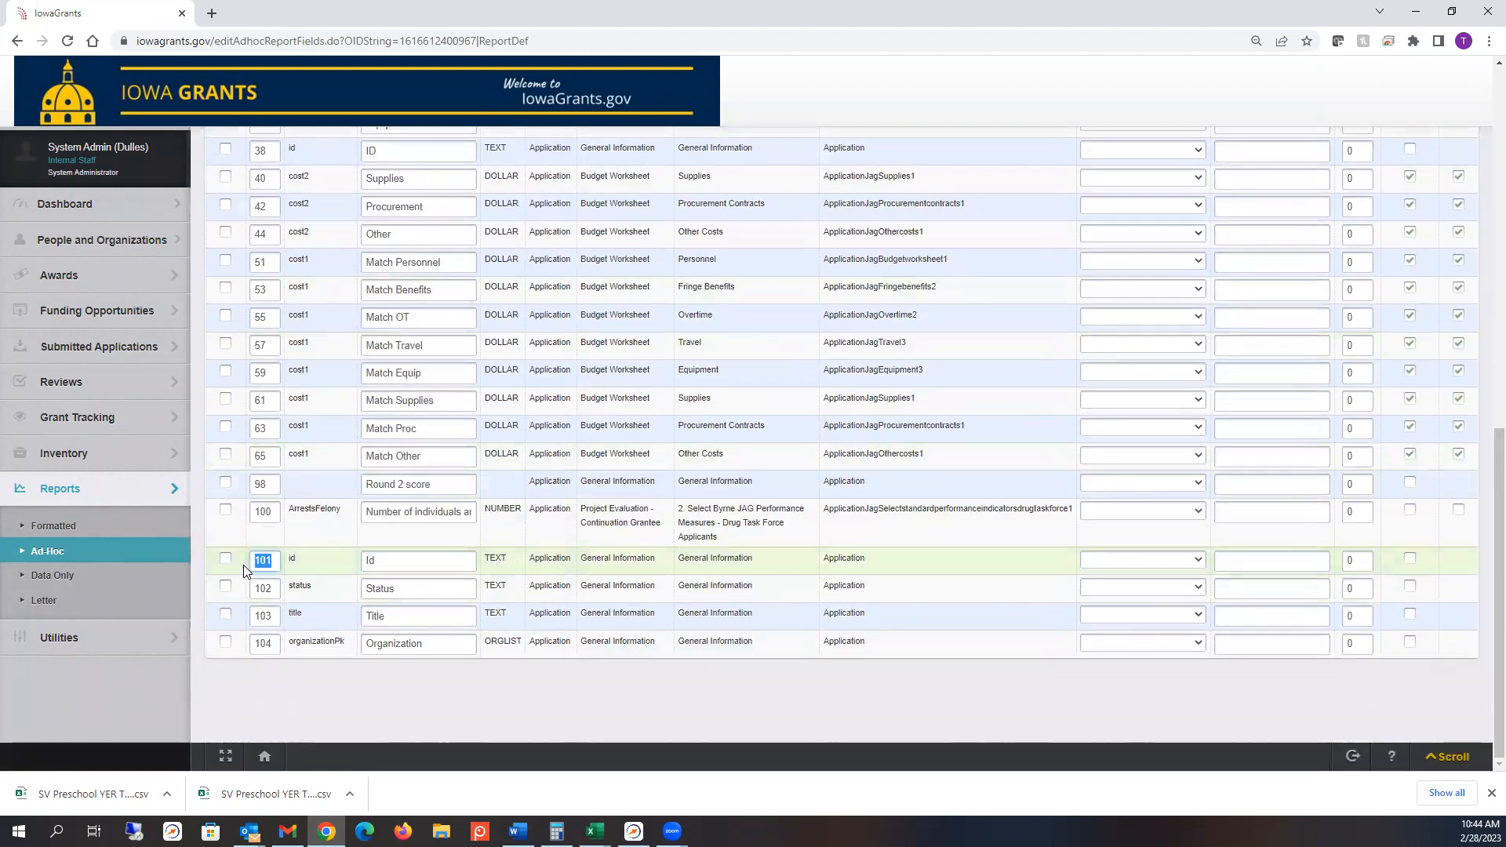
type("1")
left_click(303, 640)
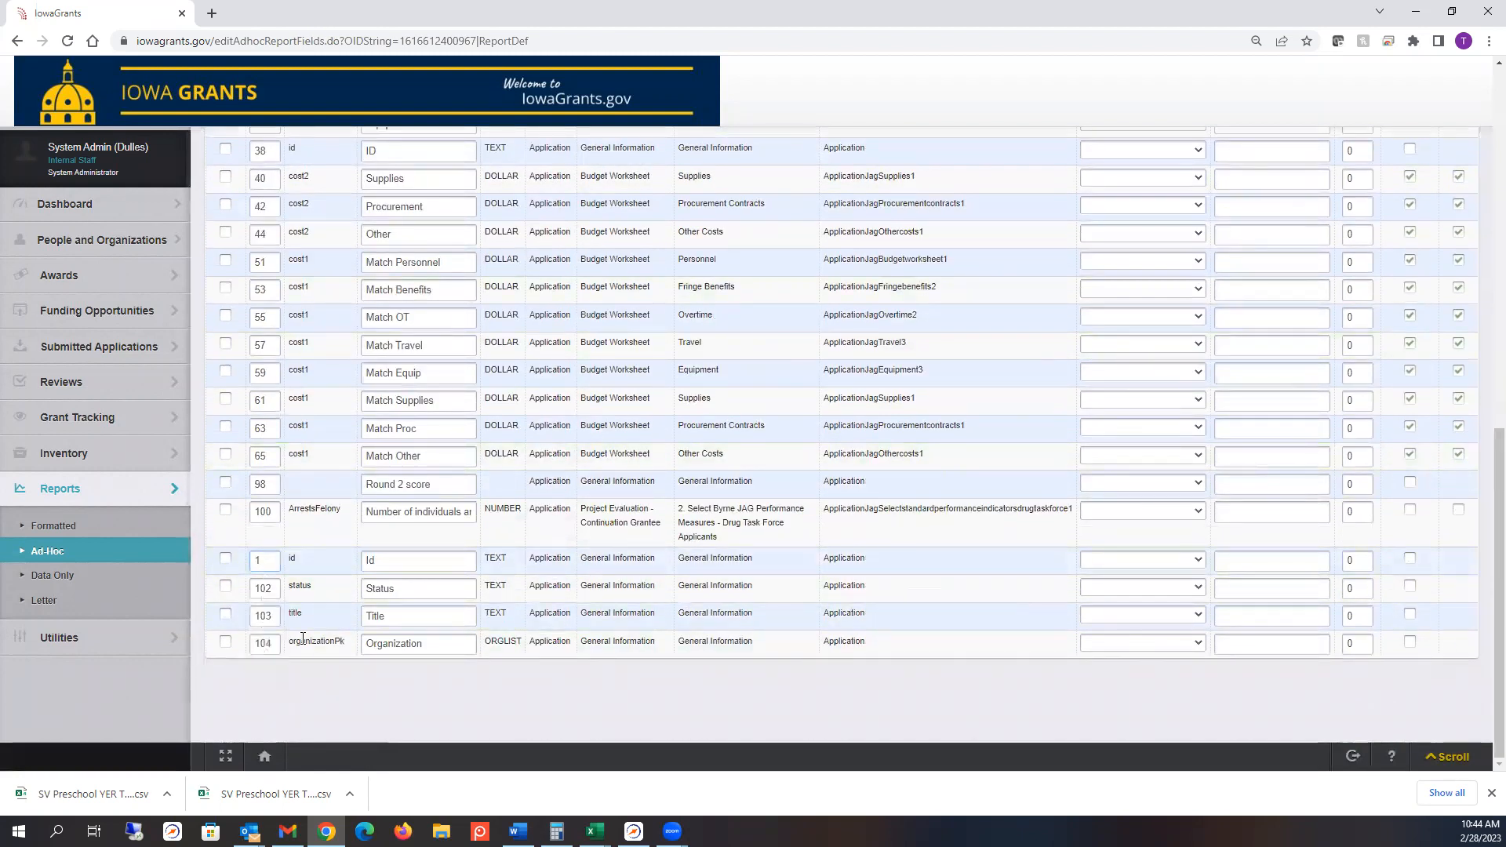
double_click(267, 588)
type("2")
double_click(263, 616)
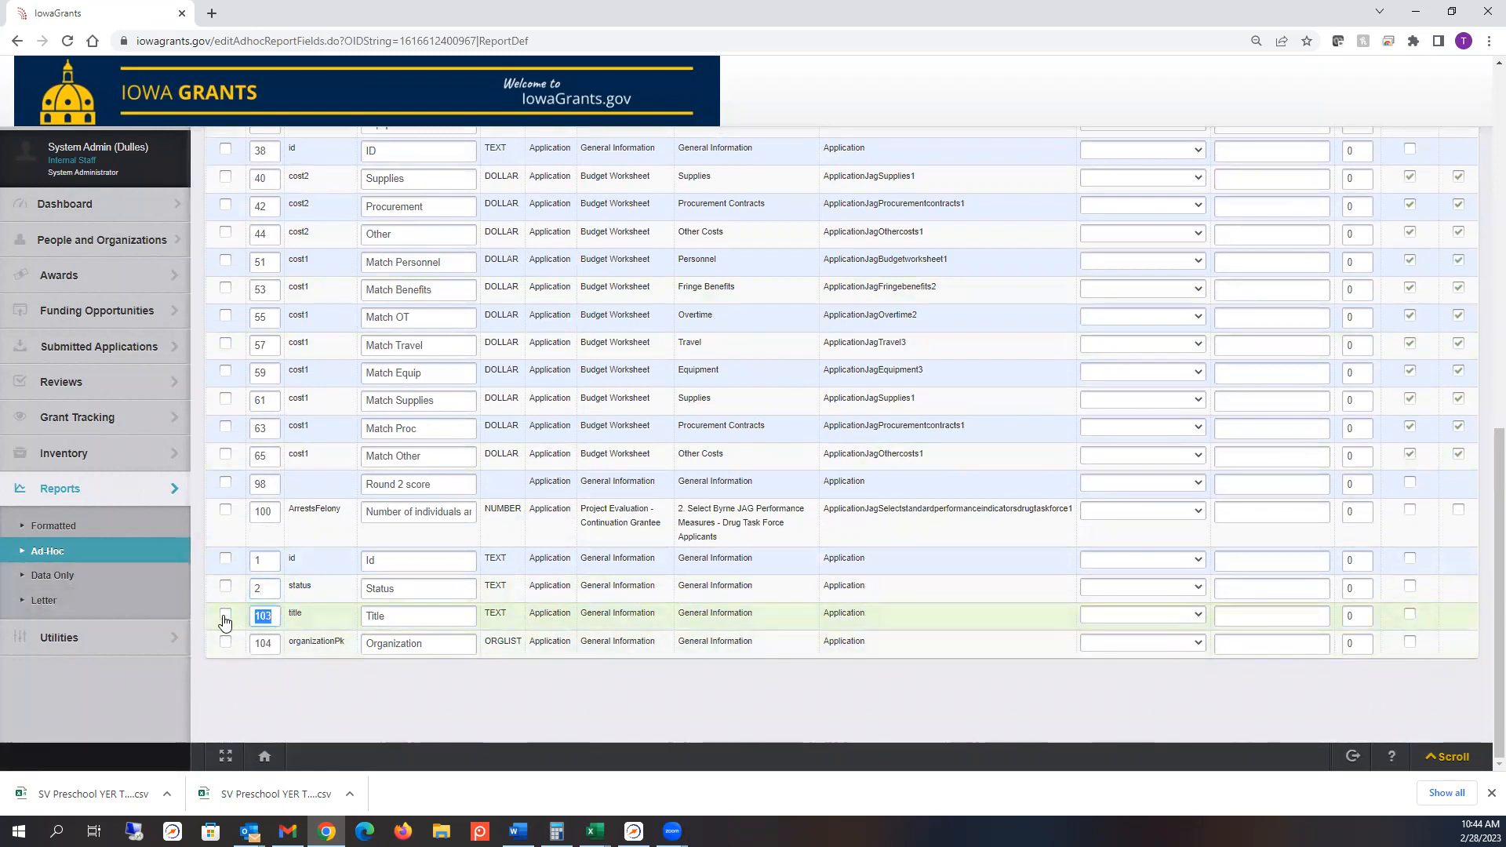
type("3")
left_click(261, 651)
double_click(274, 645)
type("4")
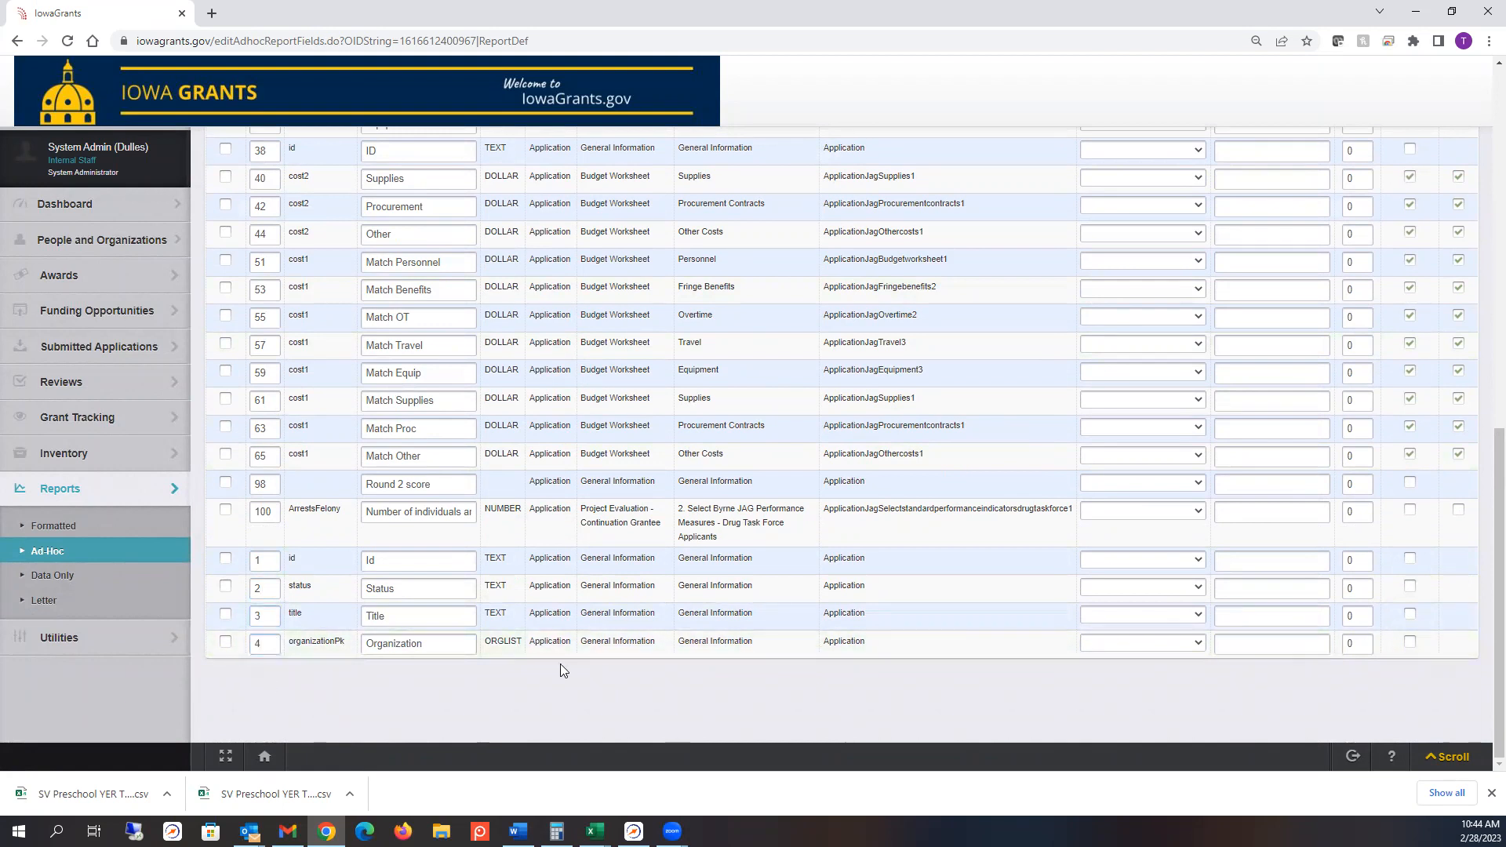
scroll(560, 663, "up", 15)
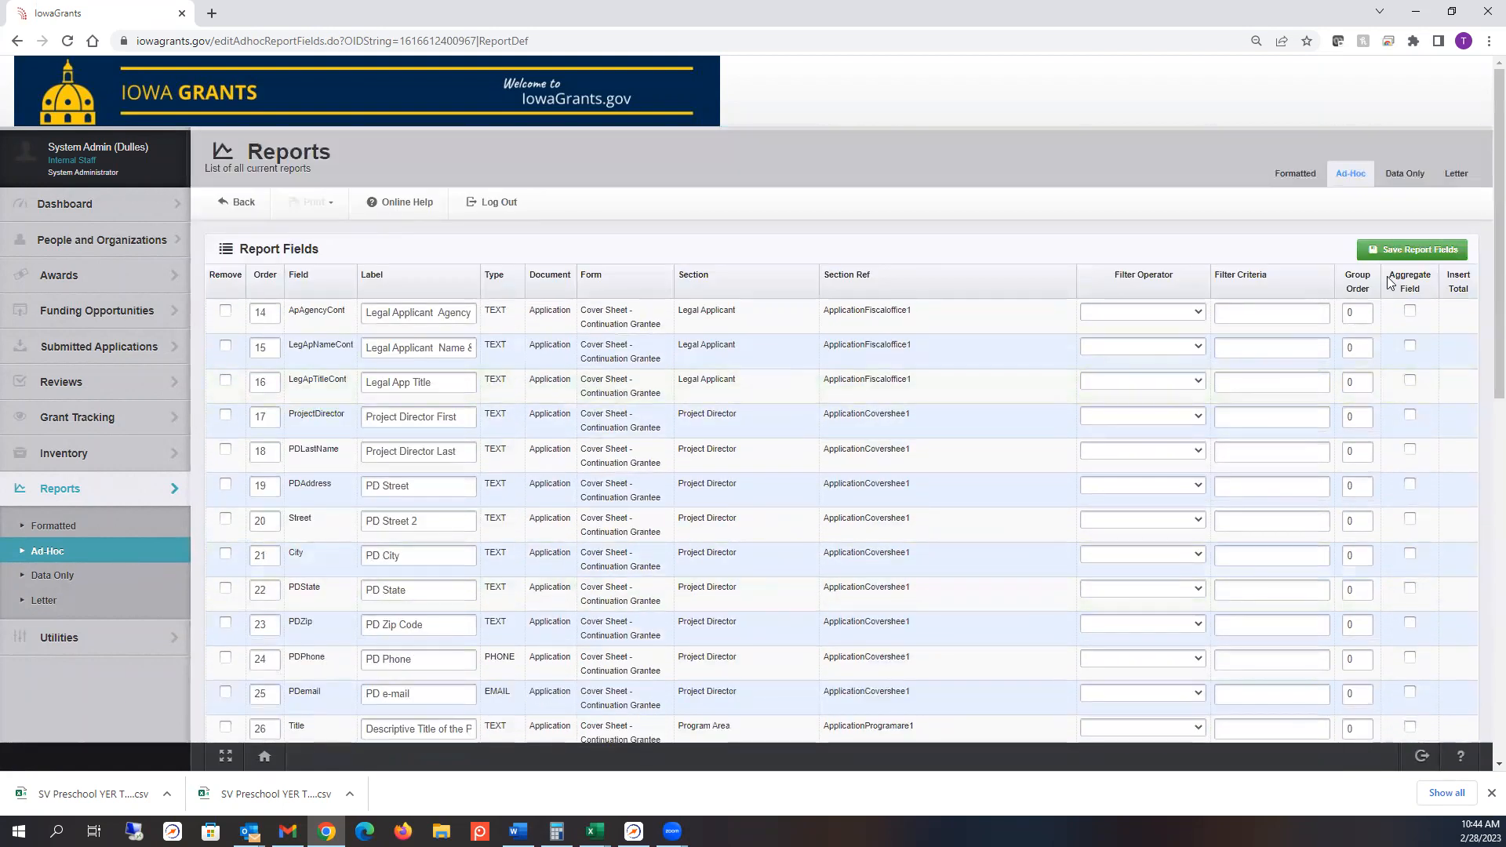
left_click(1400, 251)
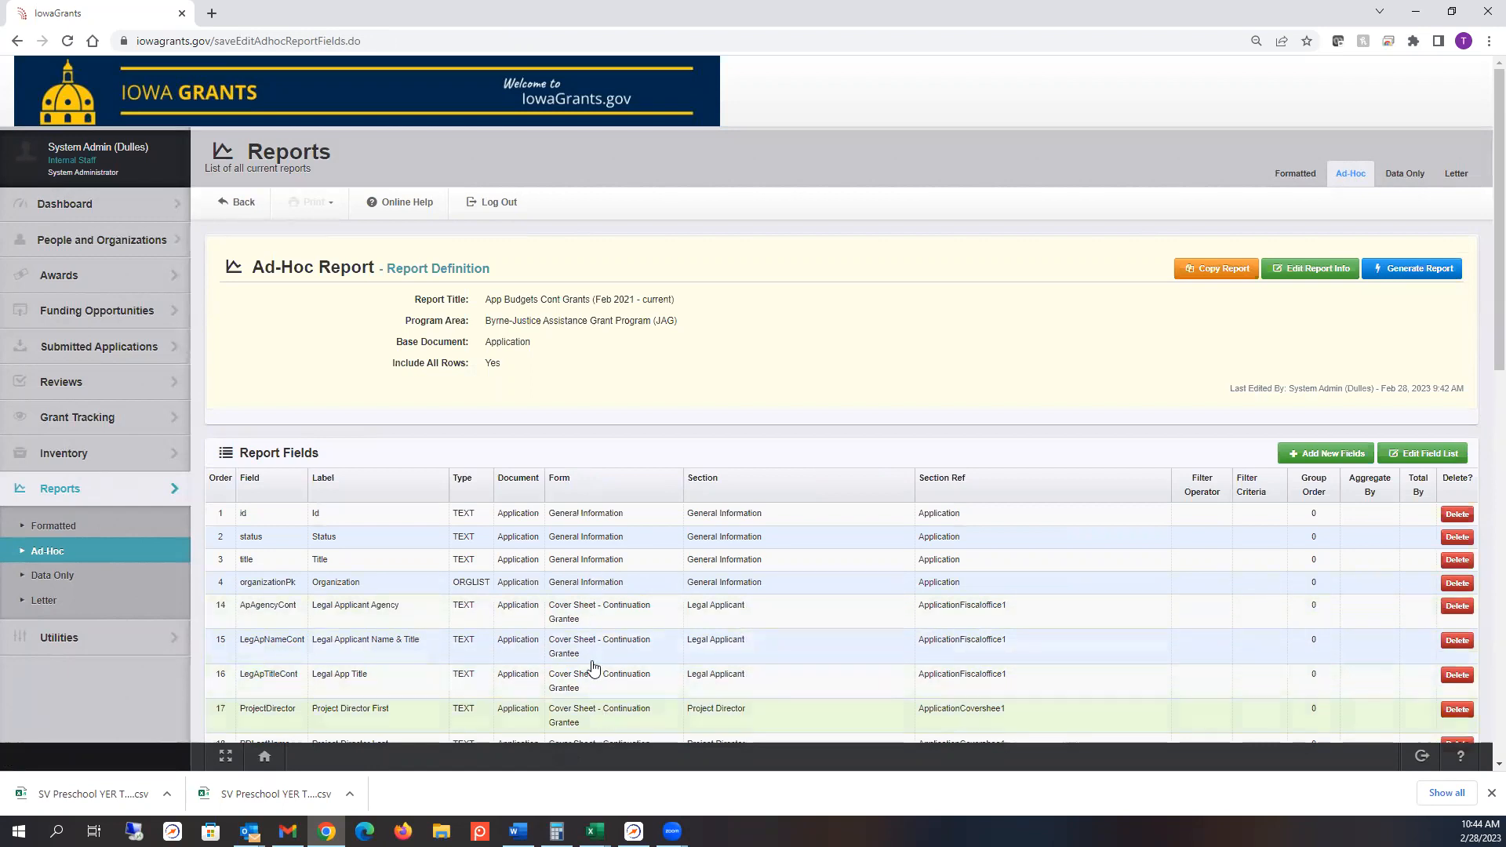
Step: Open the Cover Sheet - Continuation Grantee form in the Field Wizard and examine its sections and their selectable fields
left_click(769, 621)
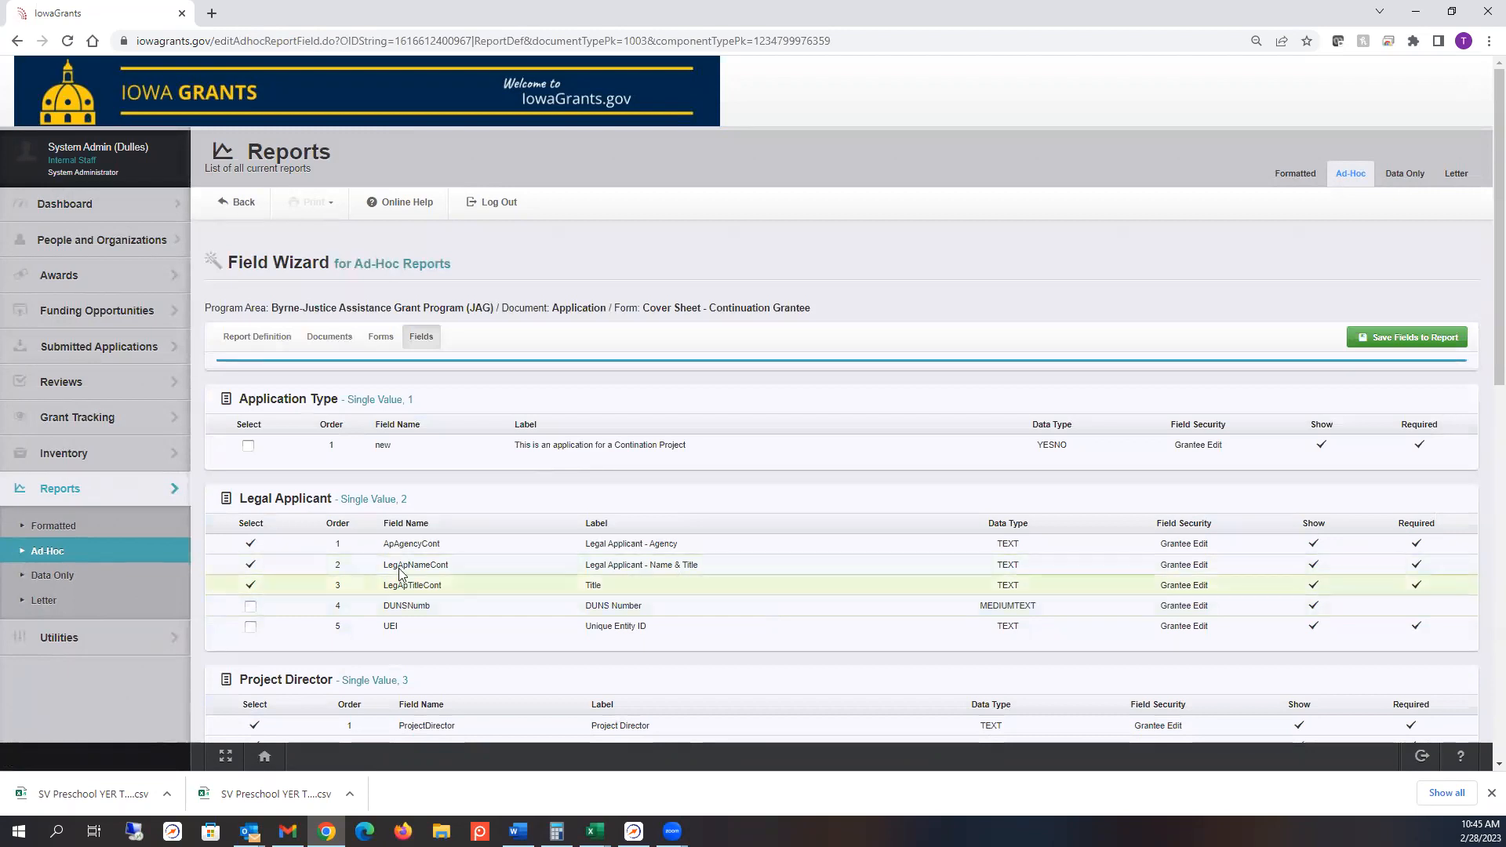
left_click_drag(434, 497, 514, 544)
scroll(524, 568, "down", 3)
left_click_drag(307, 423, 420, 457)
left_click(463, 464)
scroll(518, 524, "down", 4)
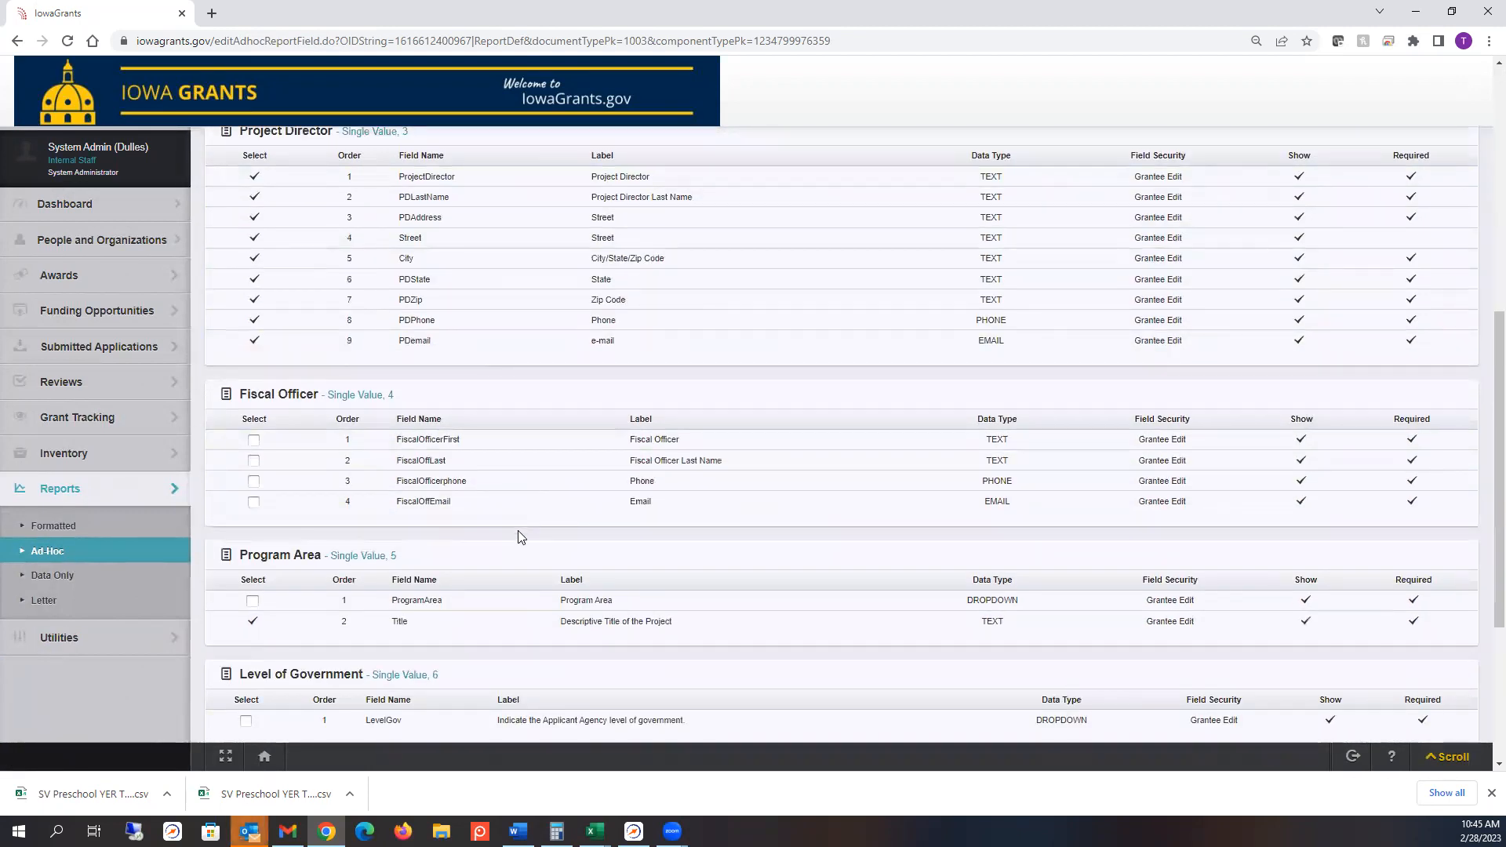
left_click_drag(492, 555, 286, 555)
left_click(677, 557)
scroll(677, 557, "down", 4)
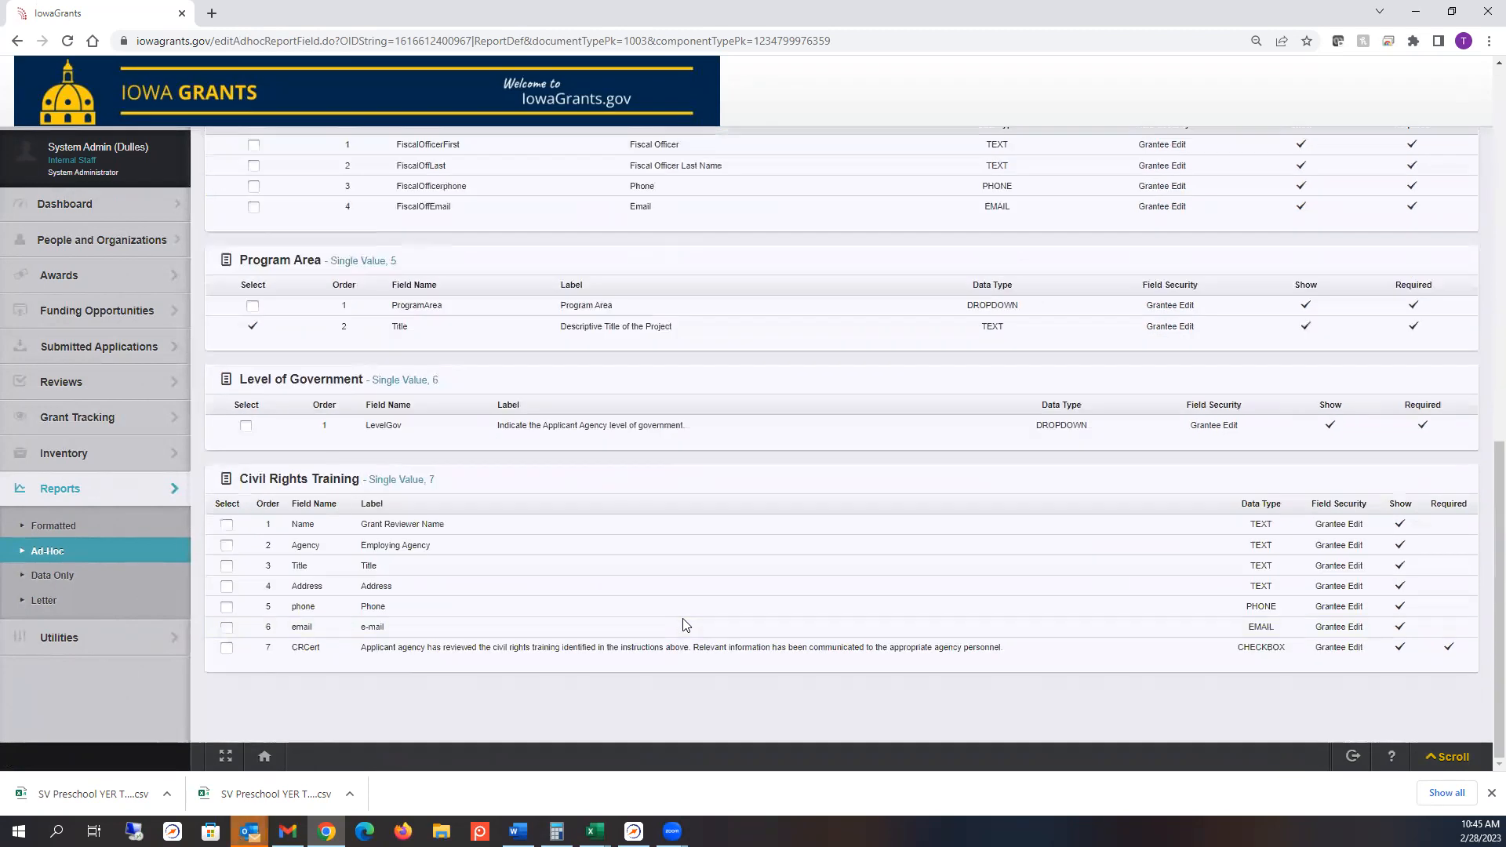
scroll(669, 512, "up", 10)
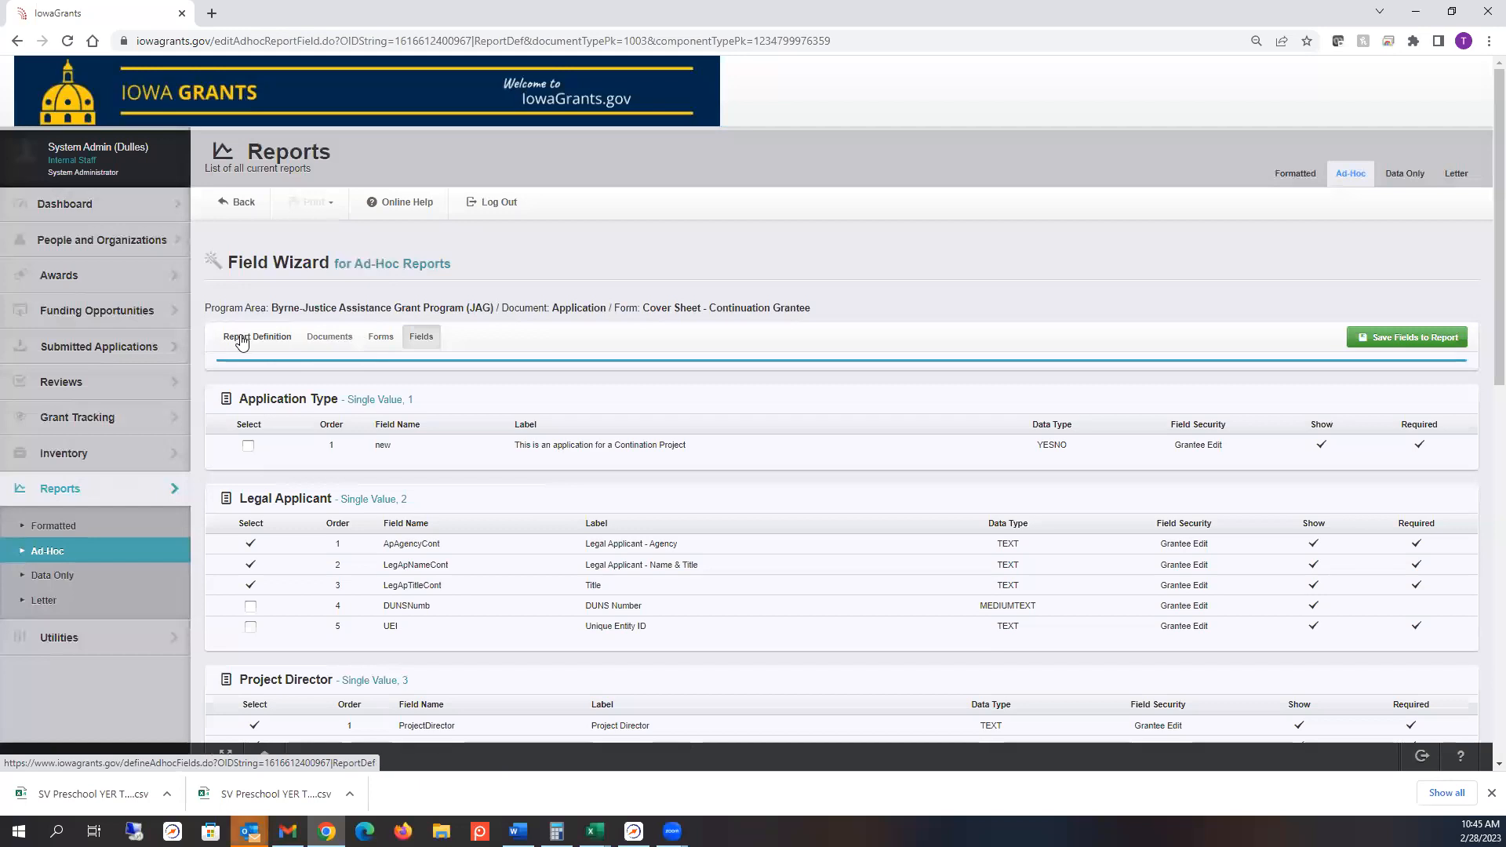
Step: Open the Cover Sheet - Continuation Grantee fields from a Project Director field's section reference, review the form's sections, and return to the report definition
scroll(976, 388, "down", 3)
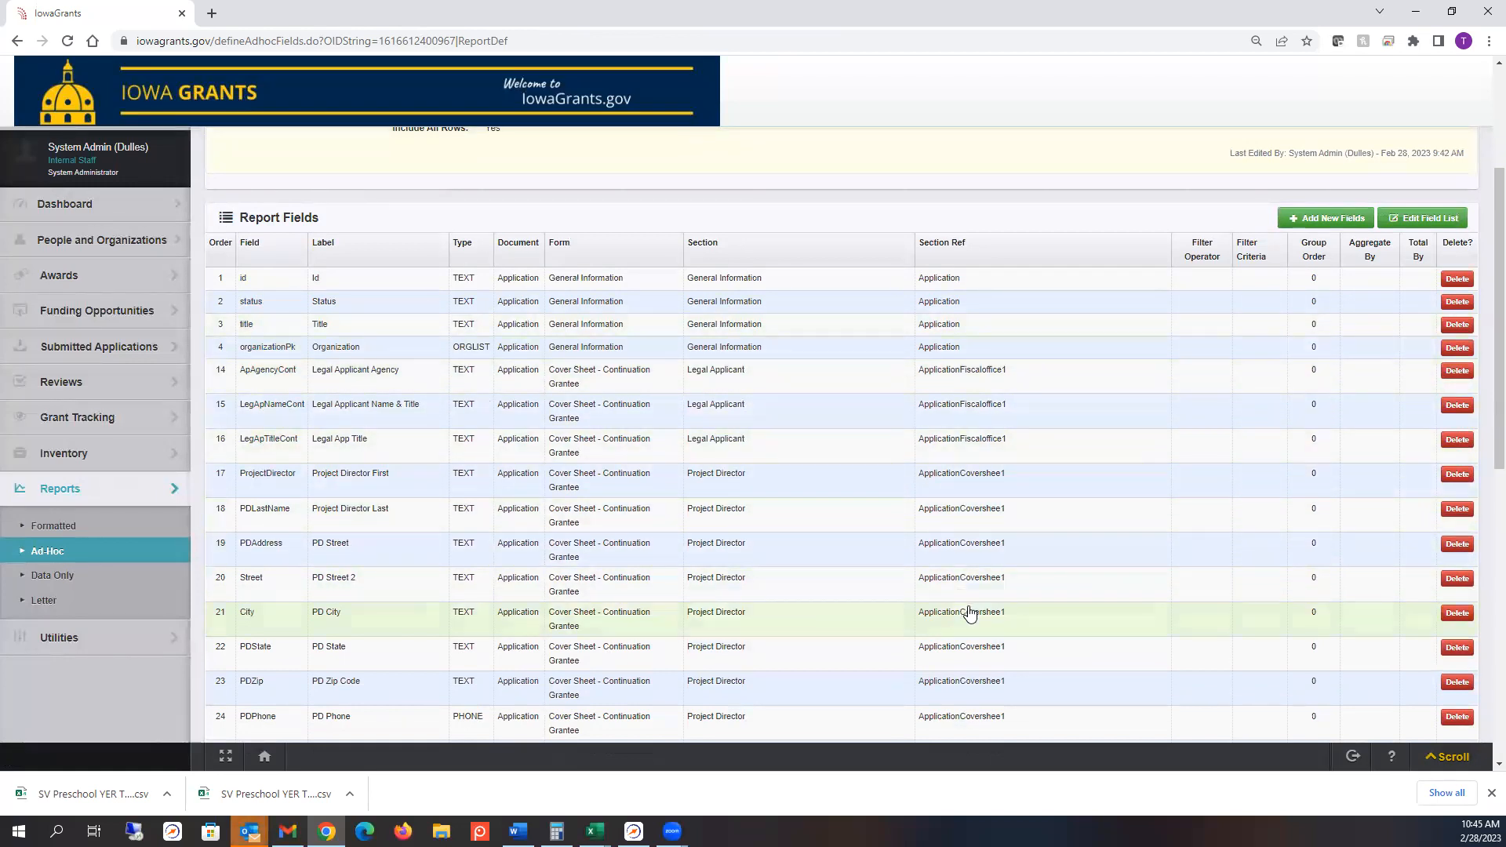
left_click(981, 520)
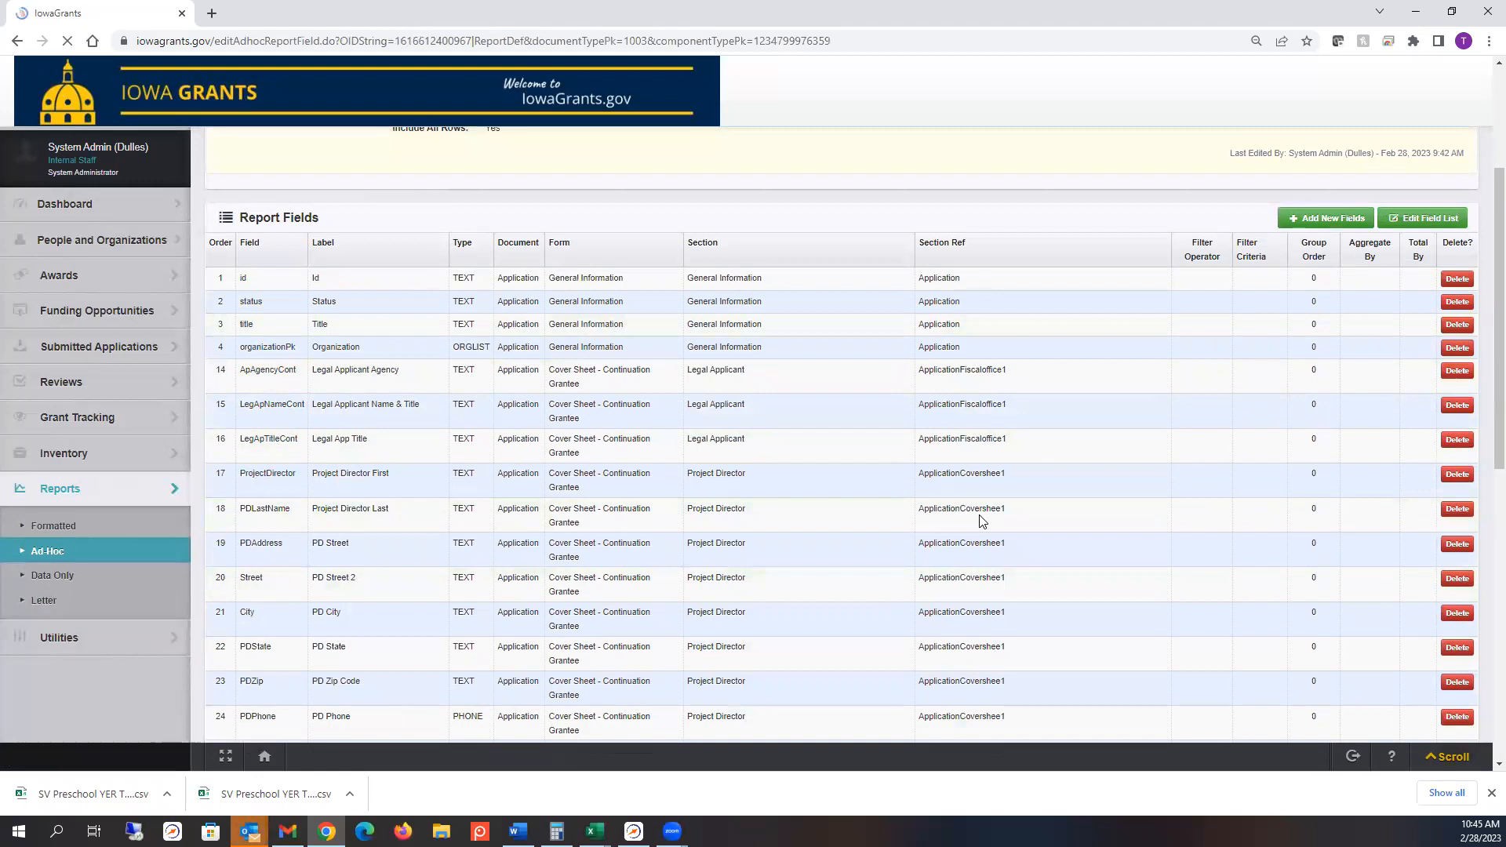
scroll(977, 524, "down", 2)
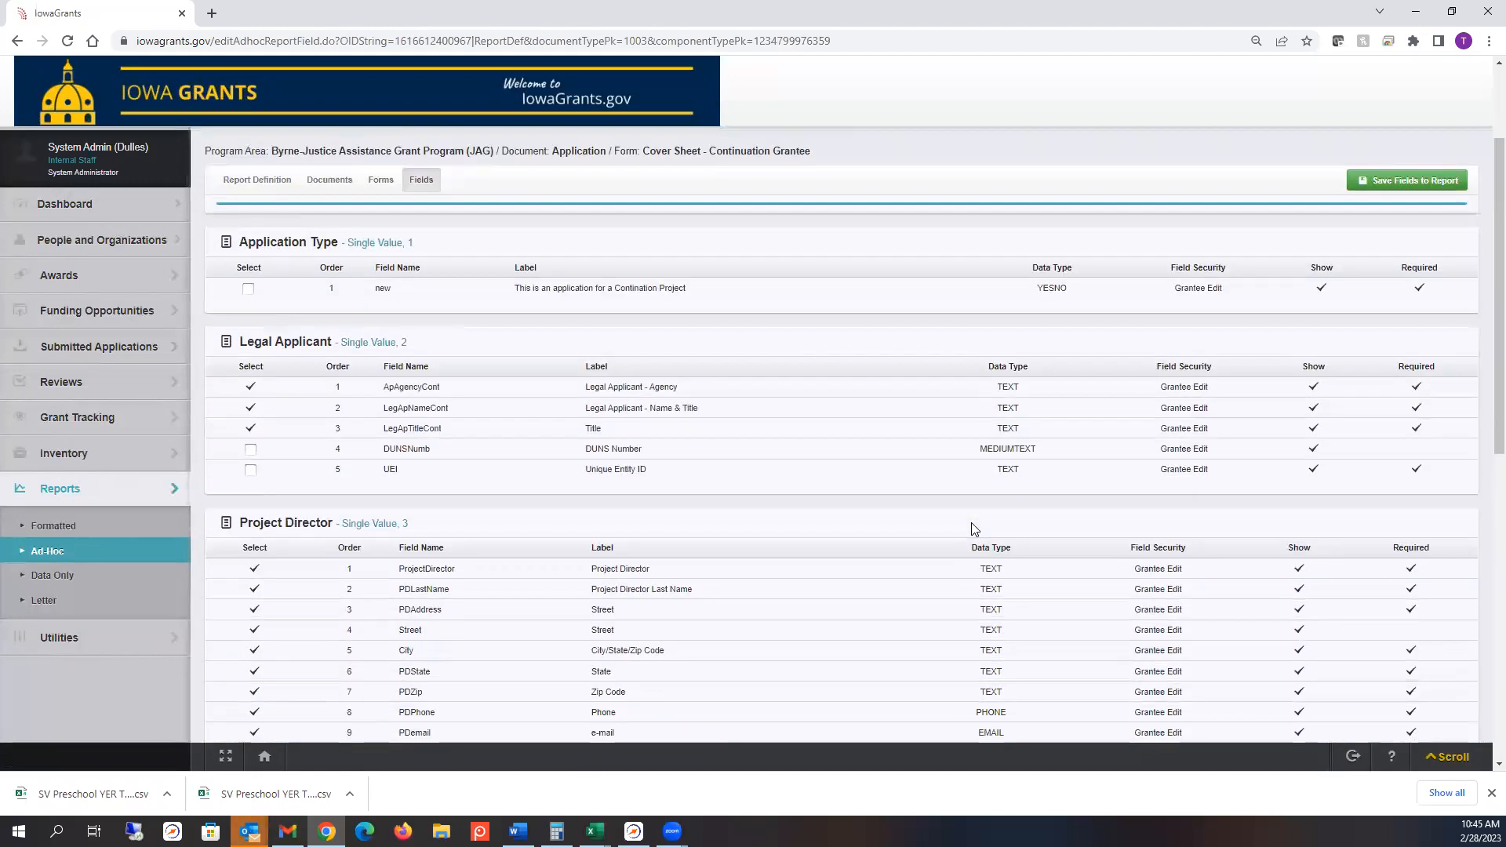
scroll(560, 552, "down", 6)
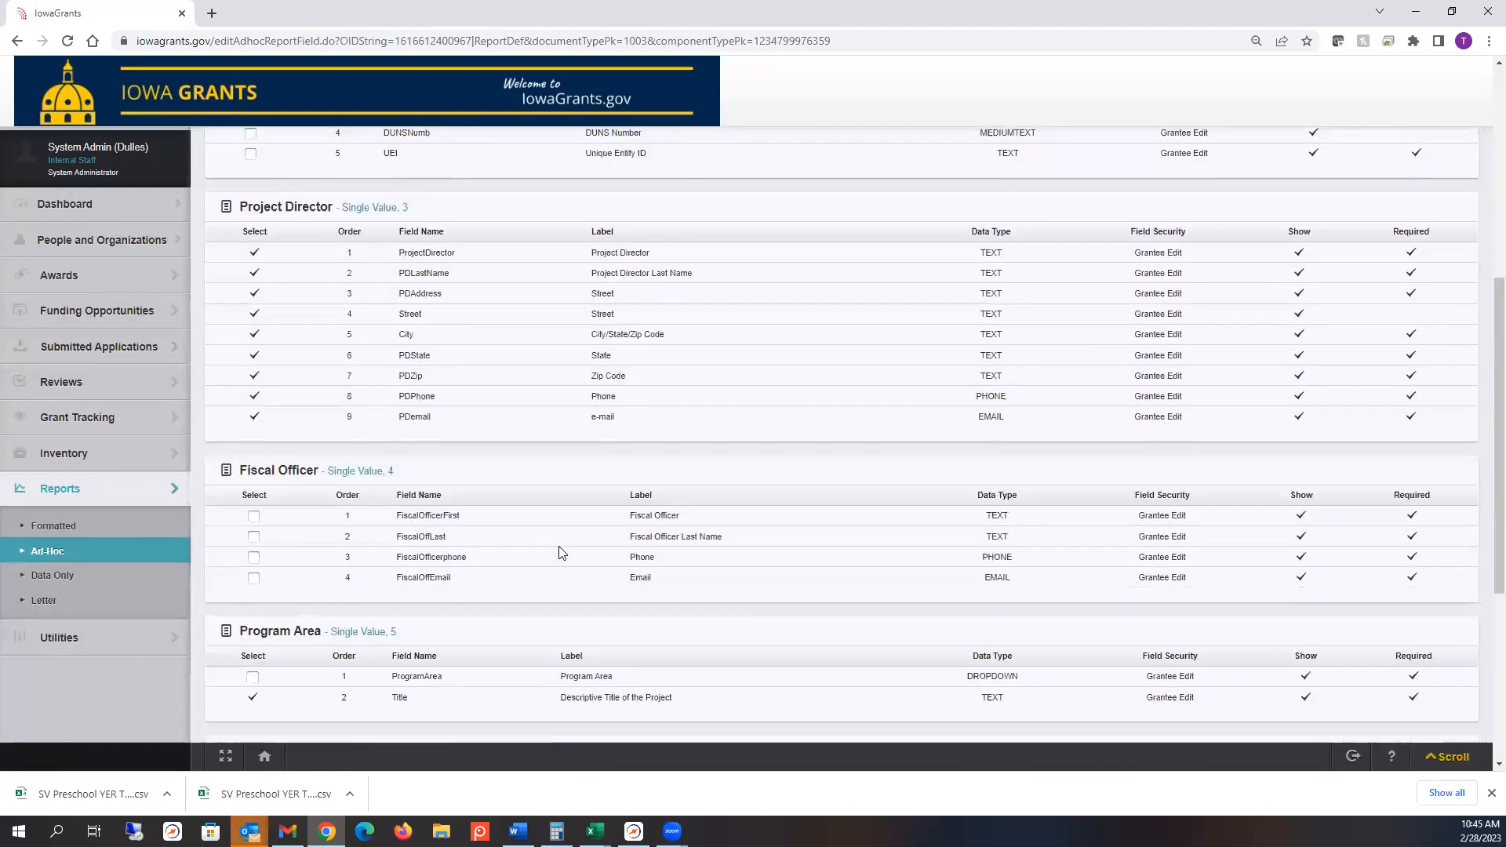
scroll(560, 549, "down", 3)
scroll(564, 510, "up", 11)
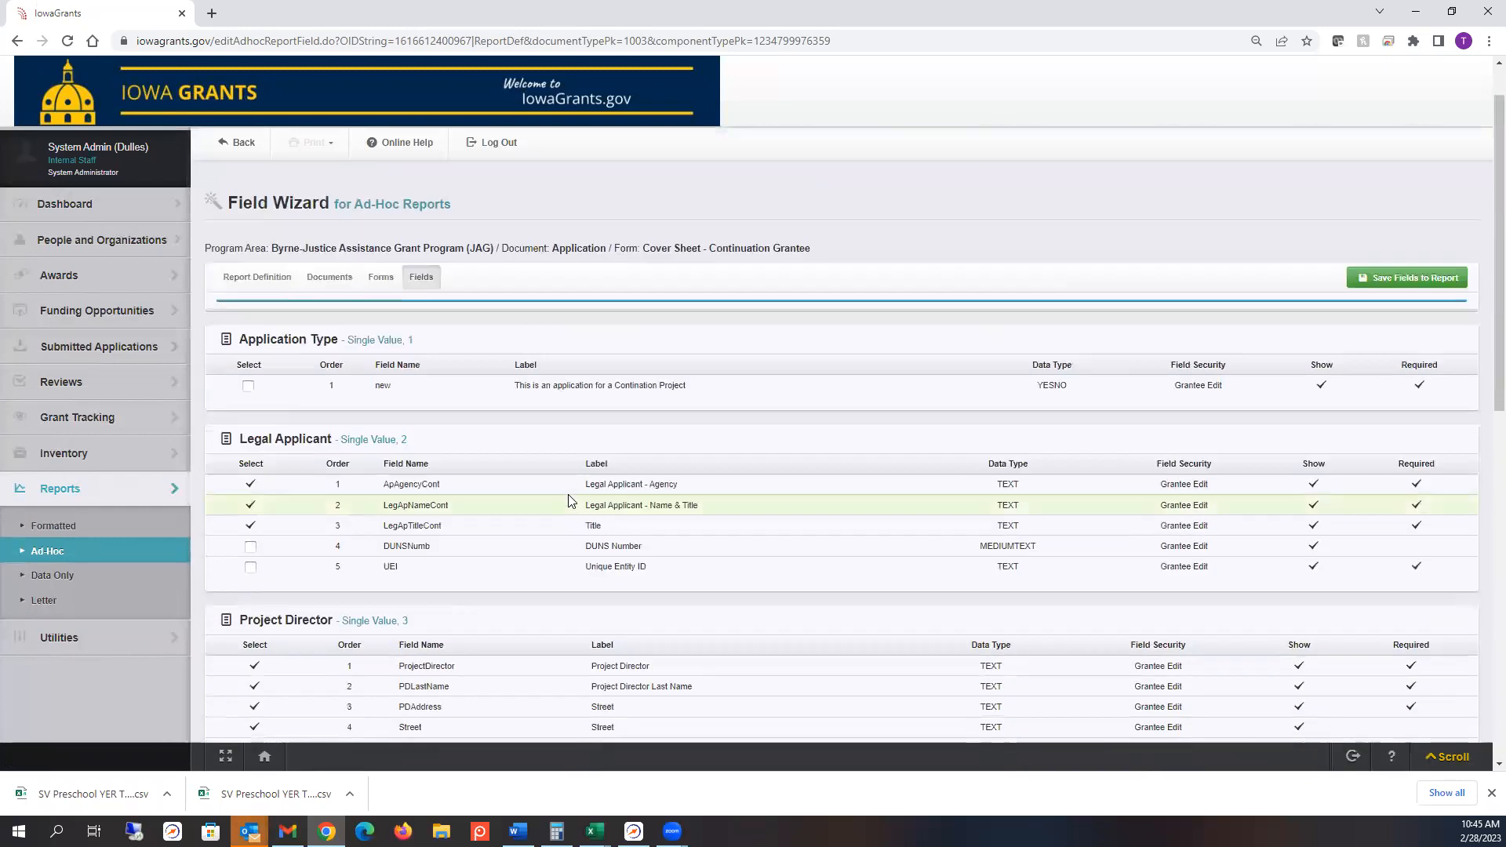
left_click(265, 338)
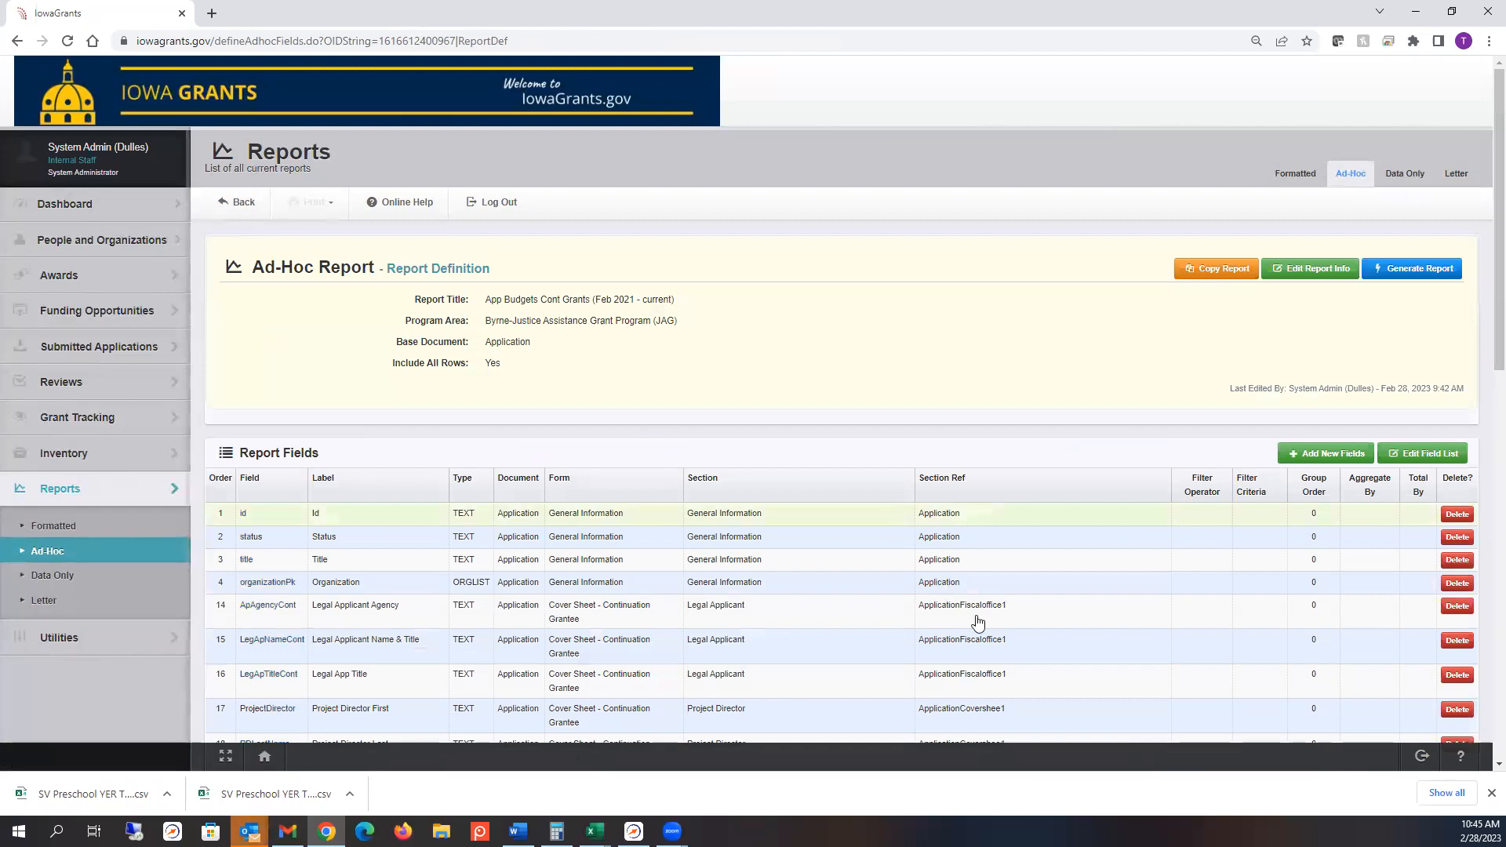
Step: Delete the duplicate General Information id field with order 38 from the report fields
scroll(988, 624, "down", 3)
scroll(1002, 627, "down", 3)
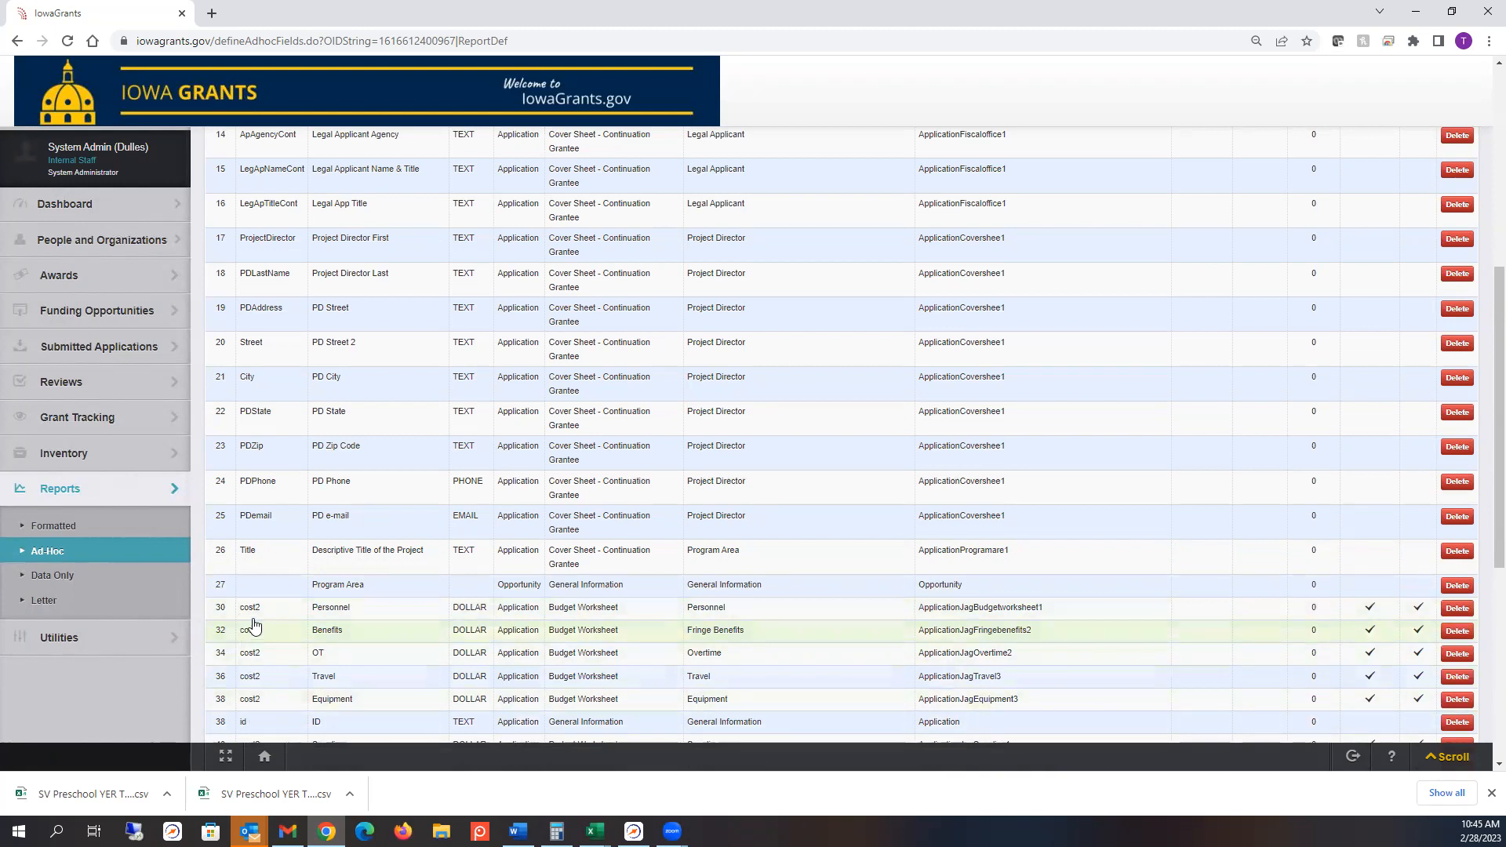
scroll(265, 690, "down", 1)
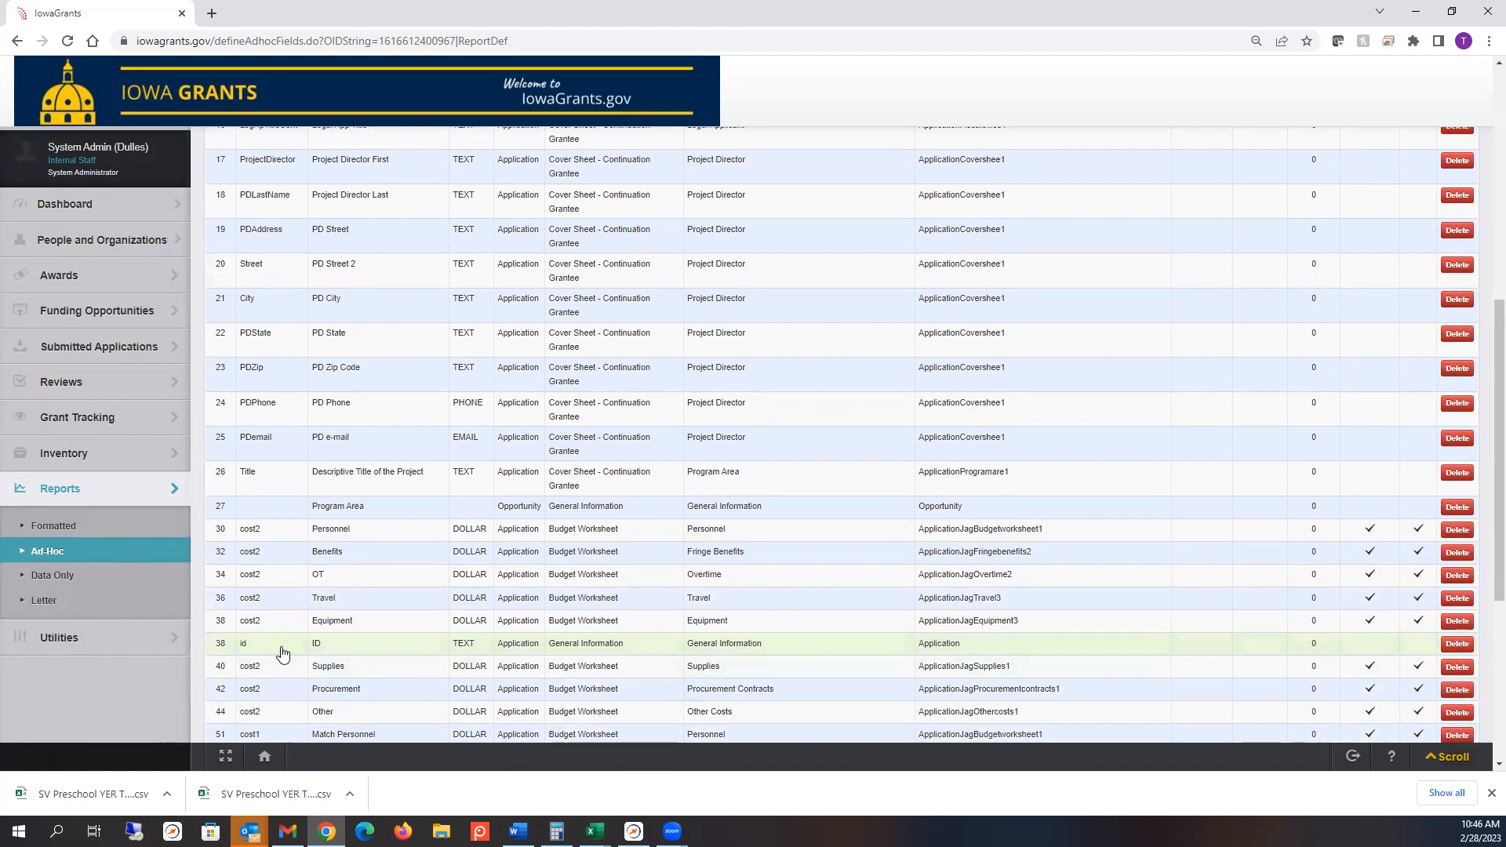
left_click(1456, 647)
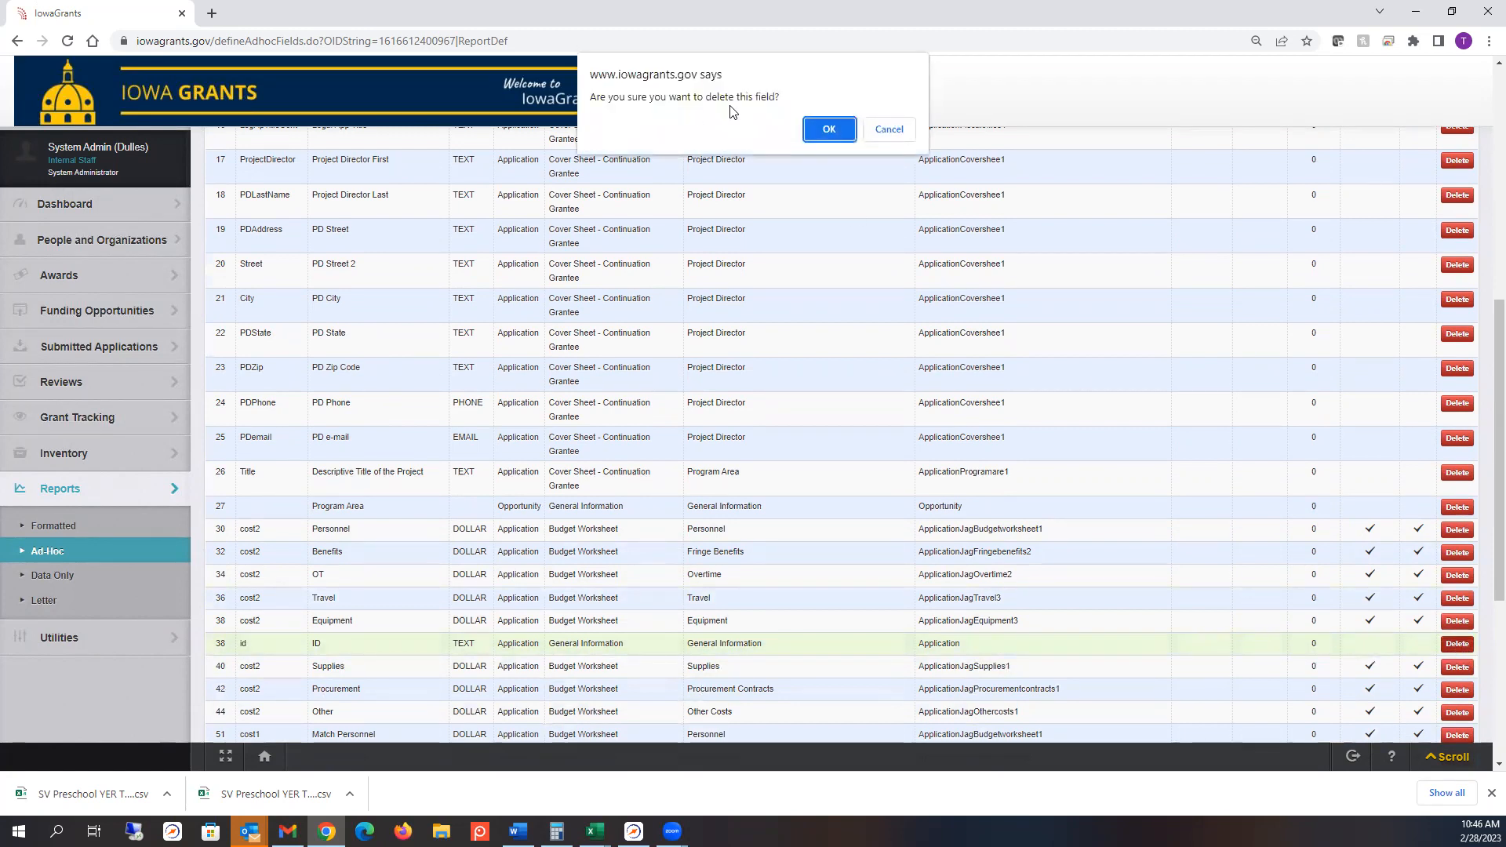
left_click(829, 129)
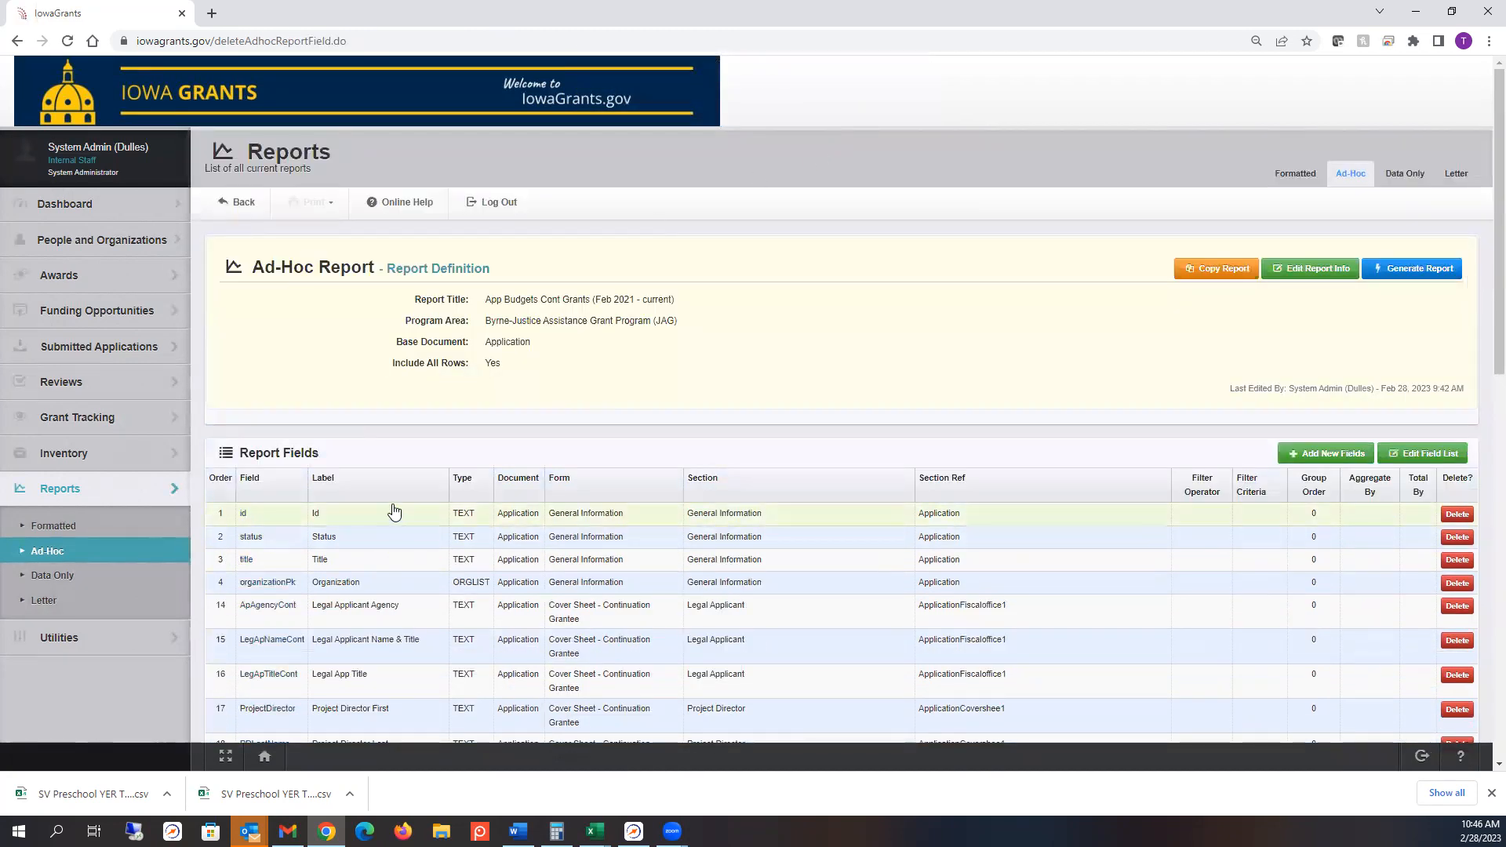
Step: Inspect the source of the Program Area field in the Opportunity form's field list, and return to the report definition
scroll(394, 511, "down", 1)
scroll(376, 496, "down", 3)
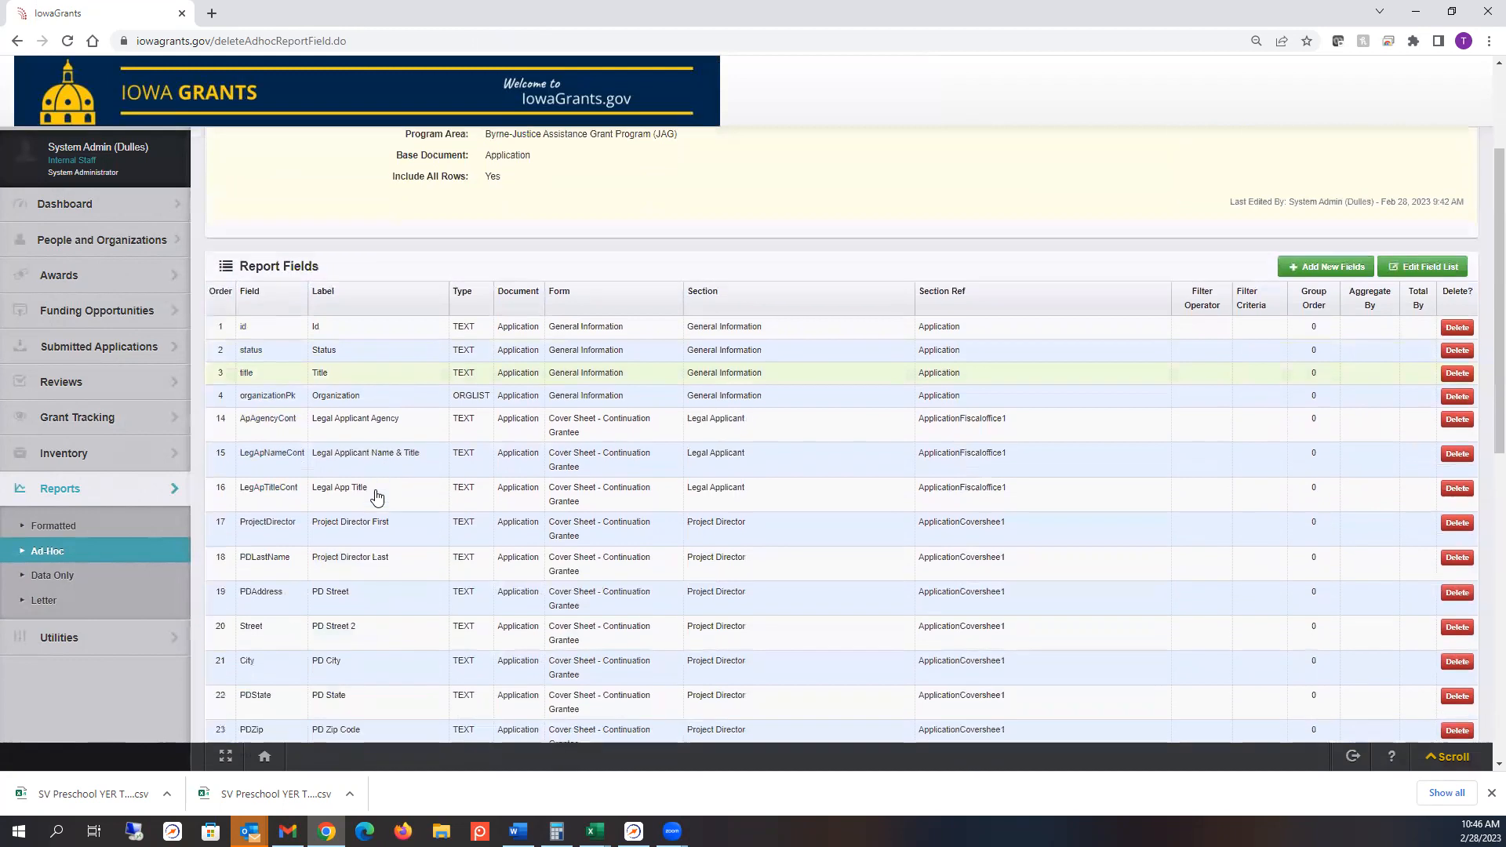
scroll(346, 592, "down", 1)
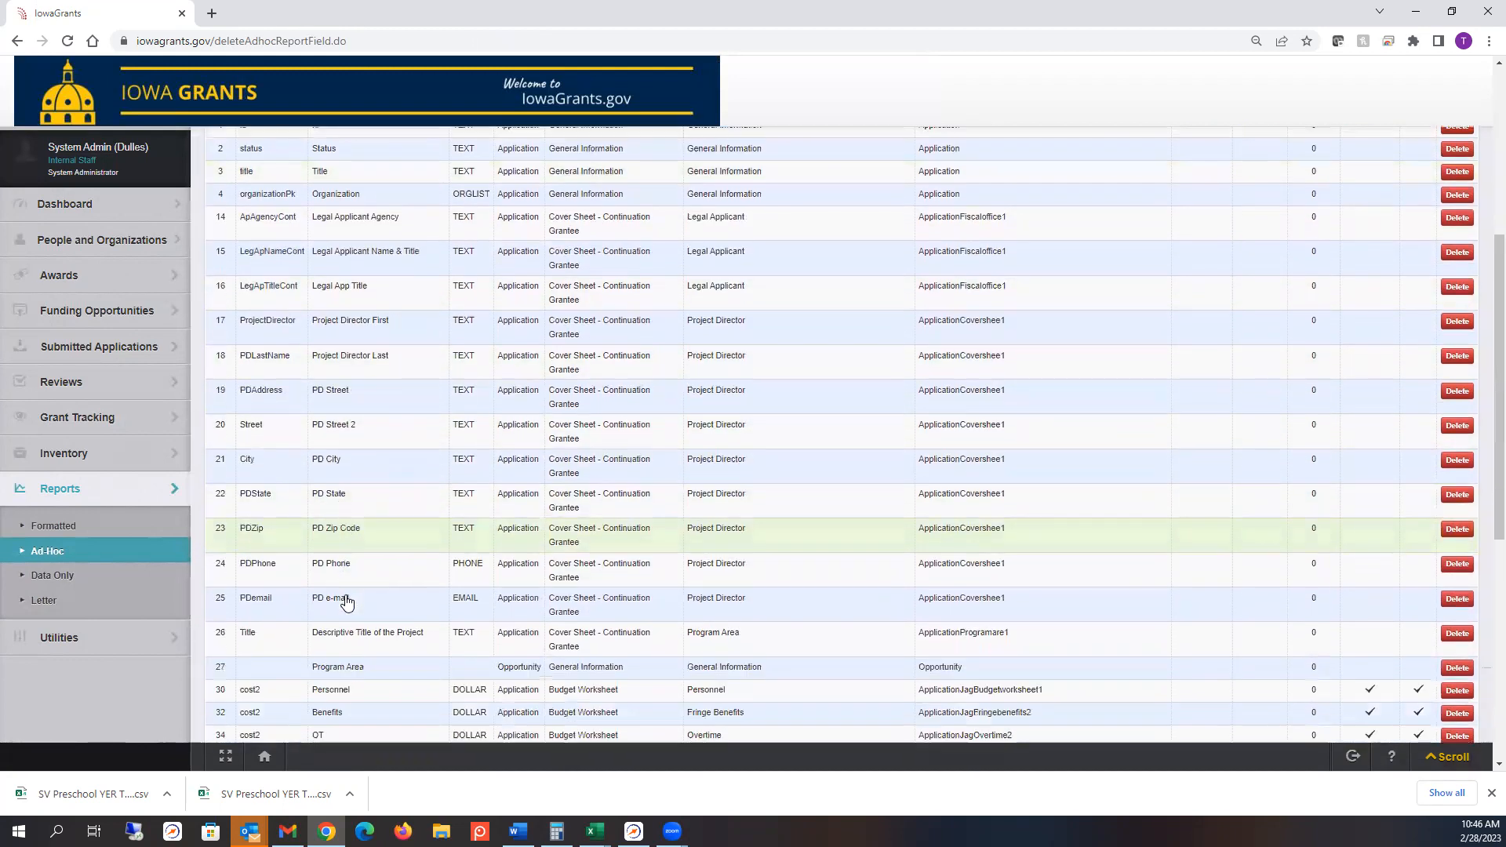
scroll(346, 601, "down", 2)
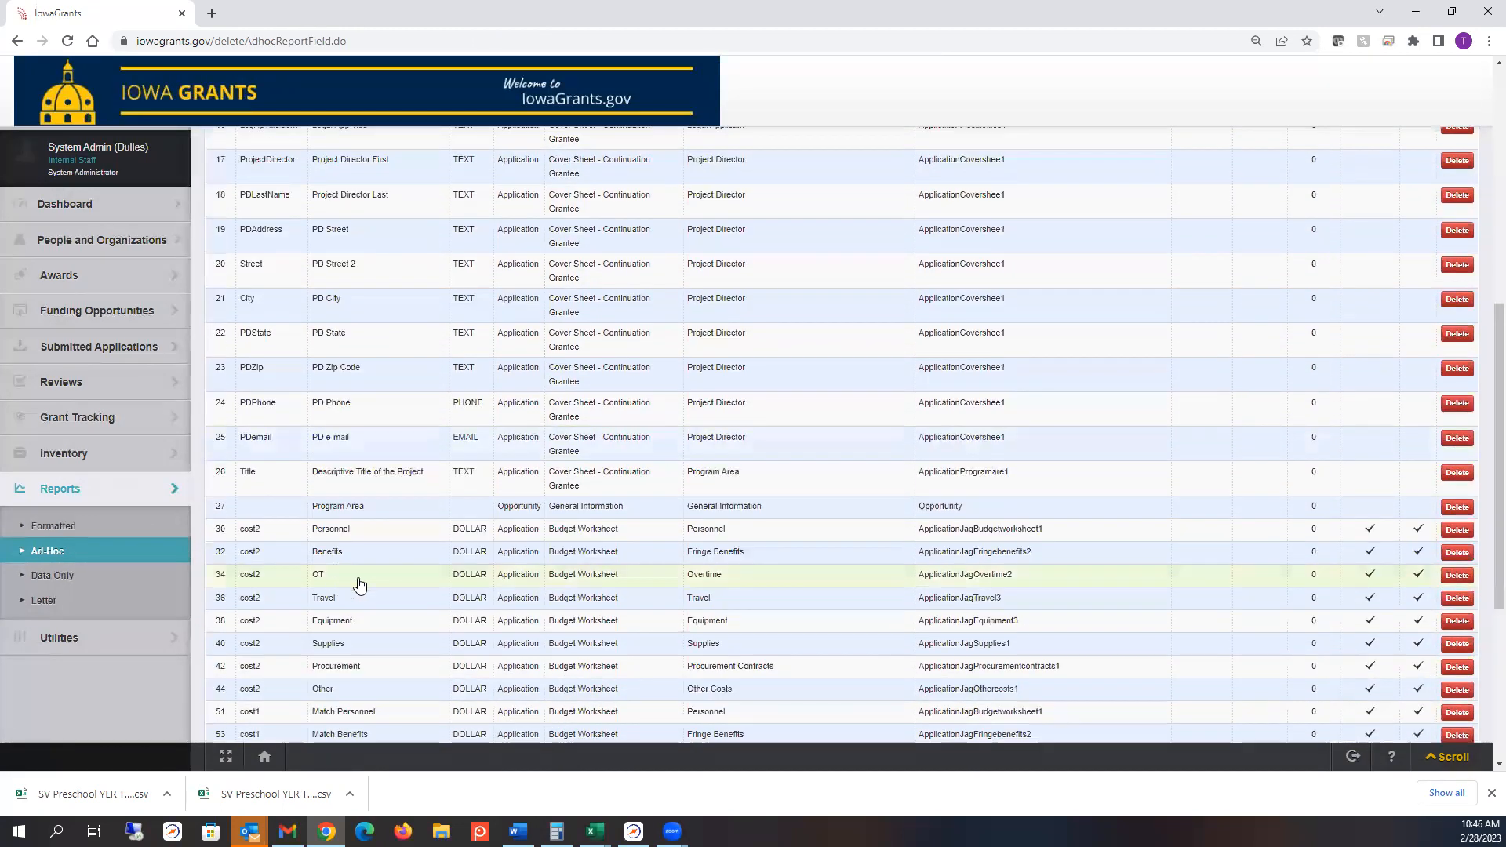
scroll(357, 585, "down", 1)
scroll(359, 584, "down", 1)
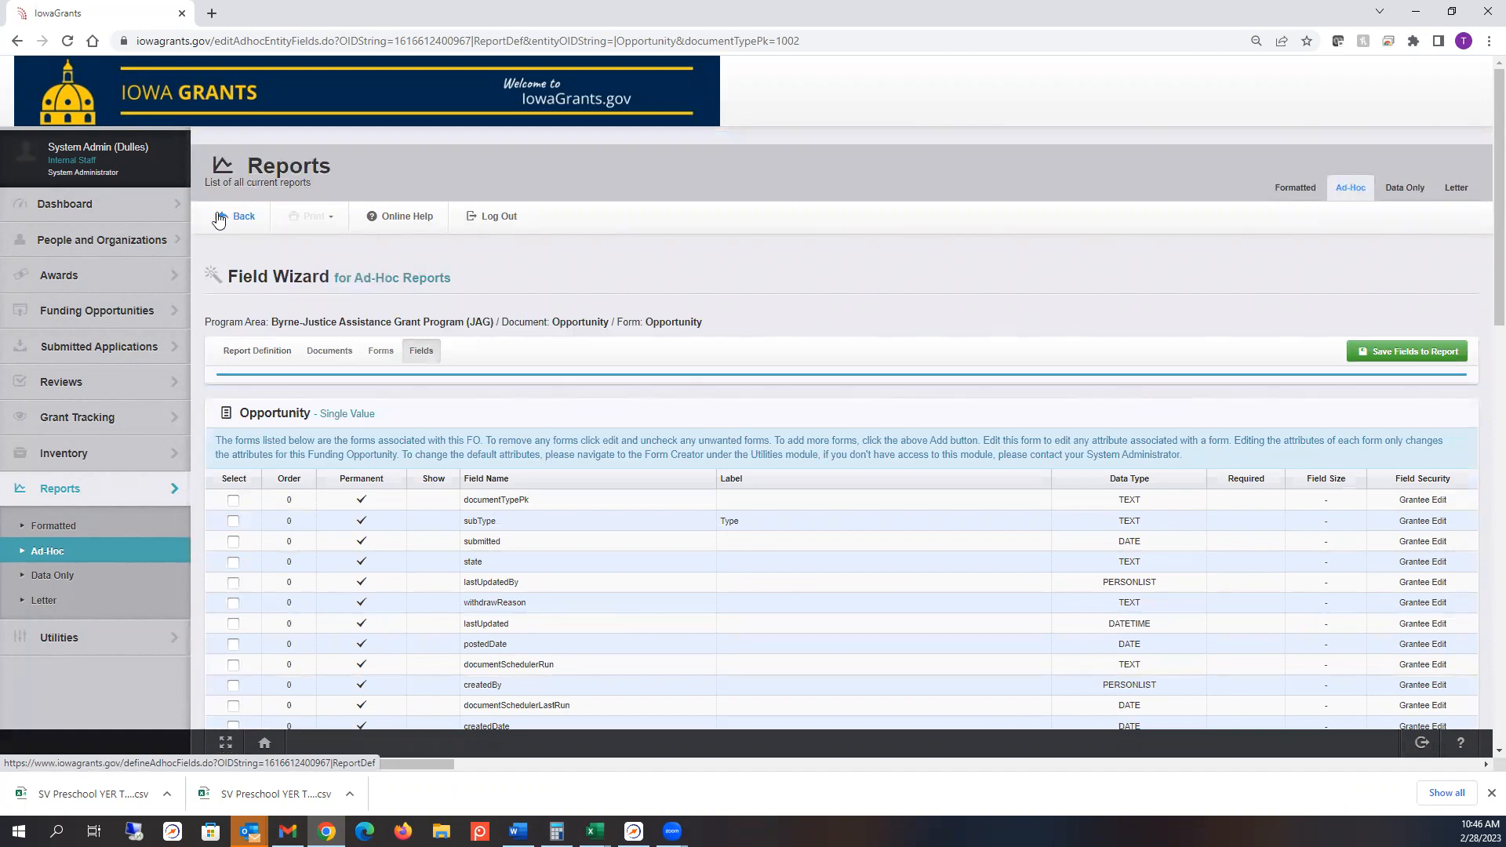
left_click(18, 42)
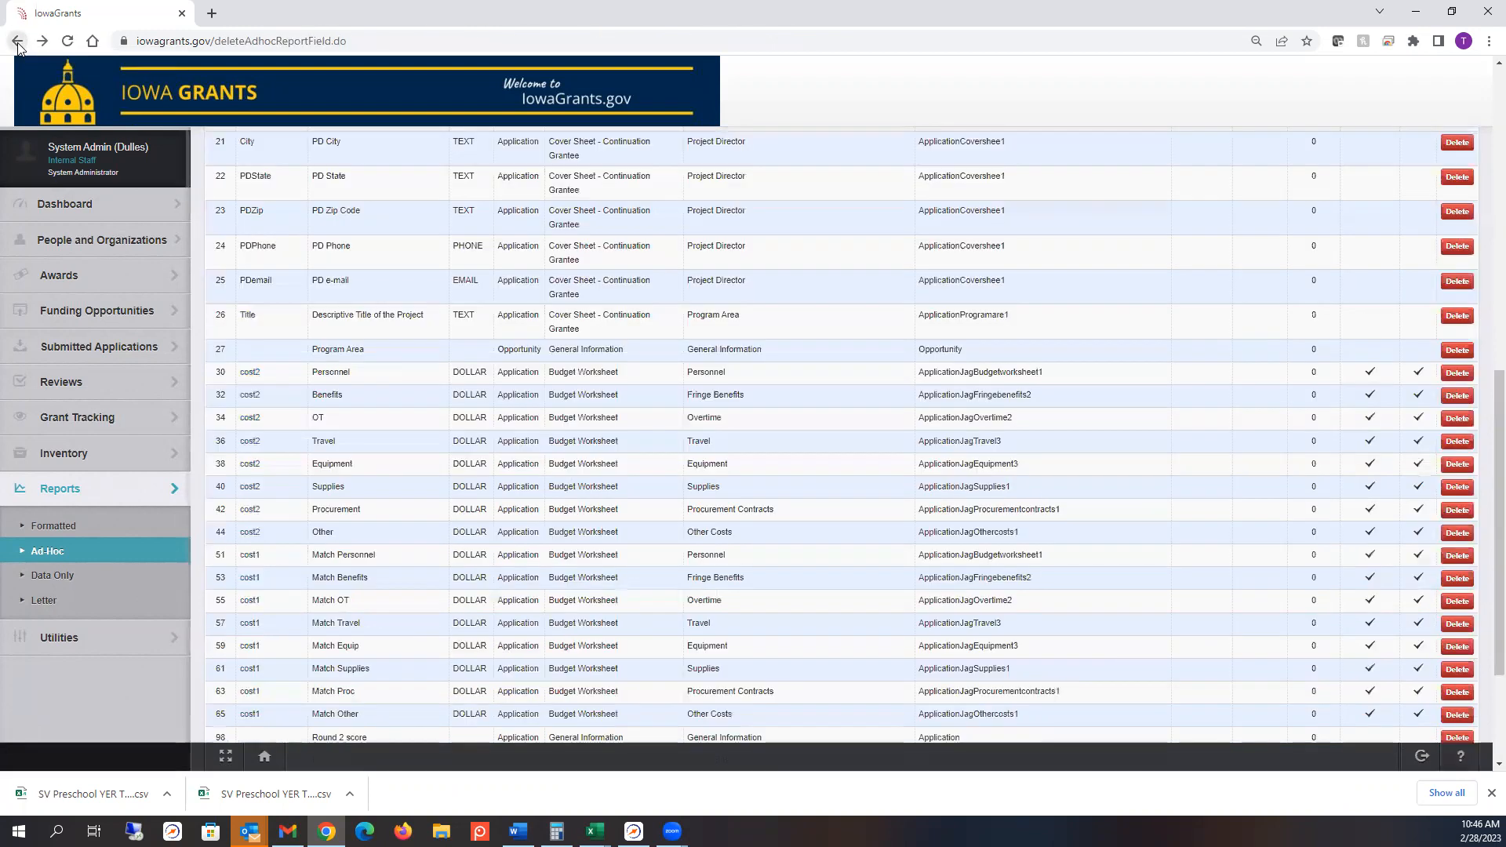
Step: Delete the Program Area field of the Opportunity document from the report fields
left_click_drag(995, 353, 219, 354)
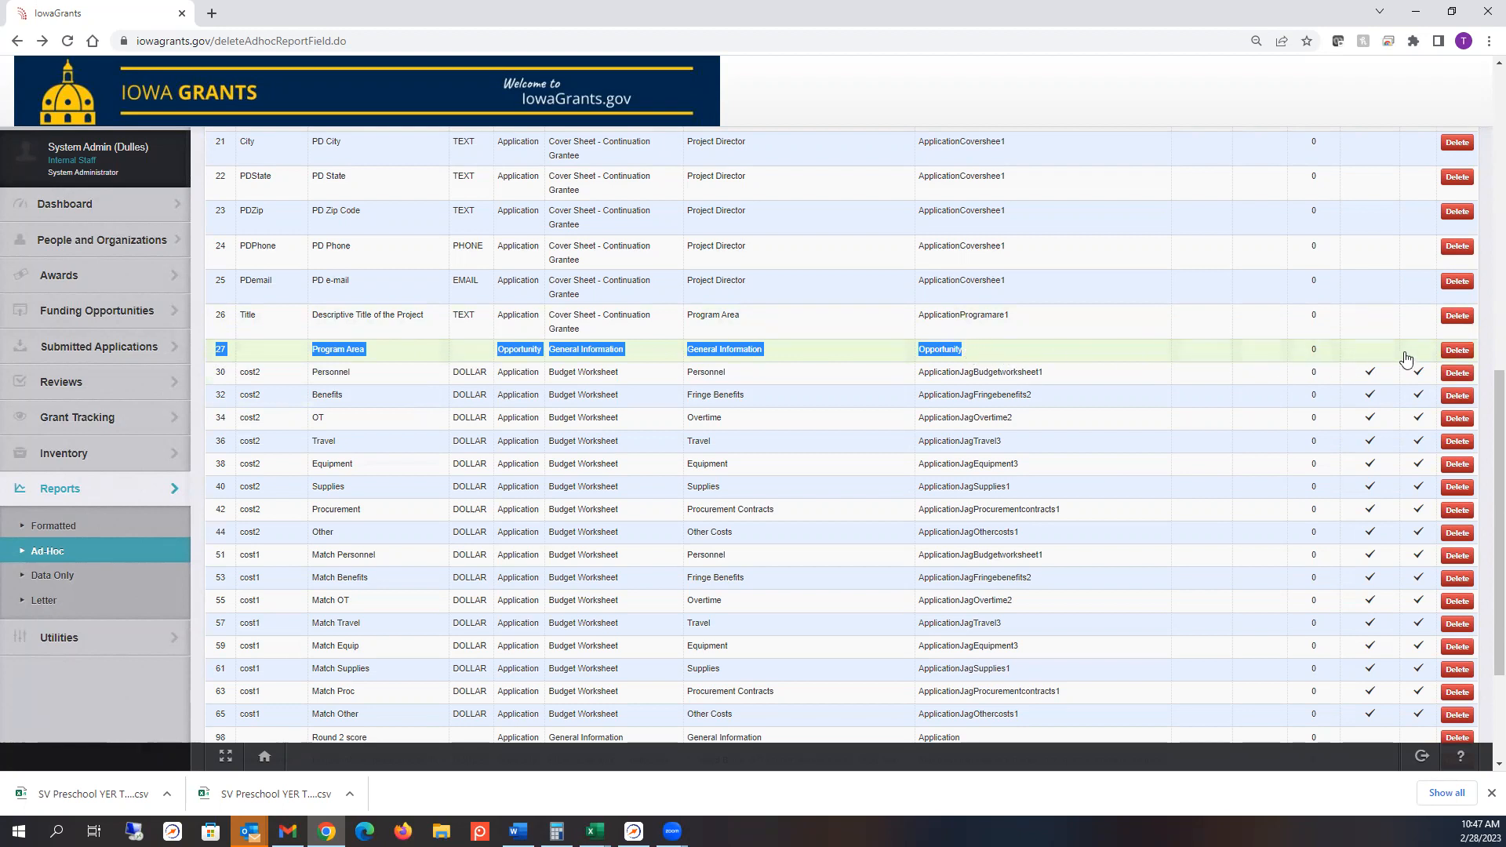
left_click(1456, 350)
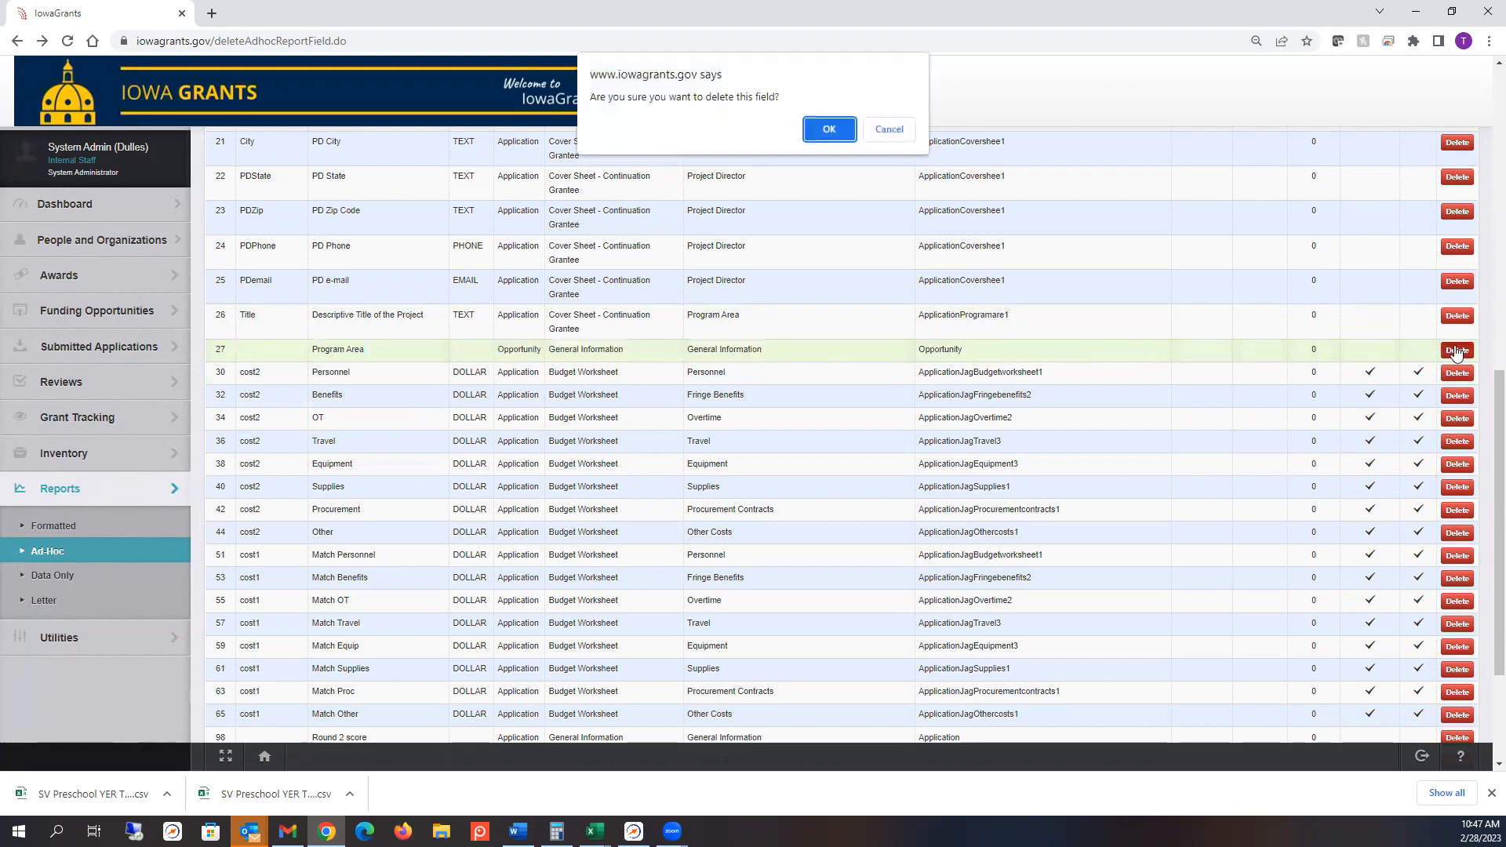
left_click(804, 132)
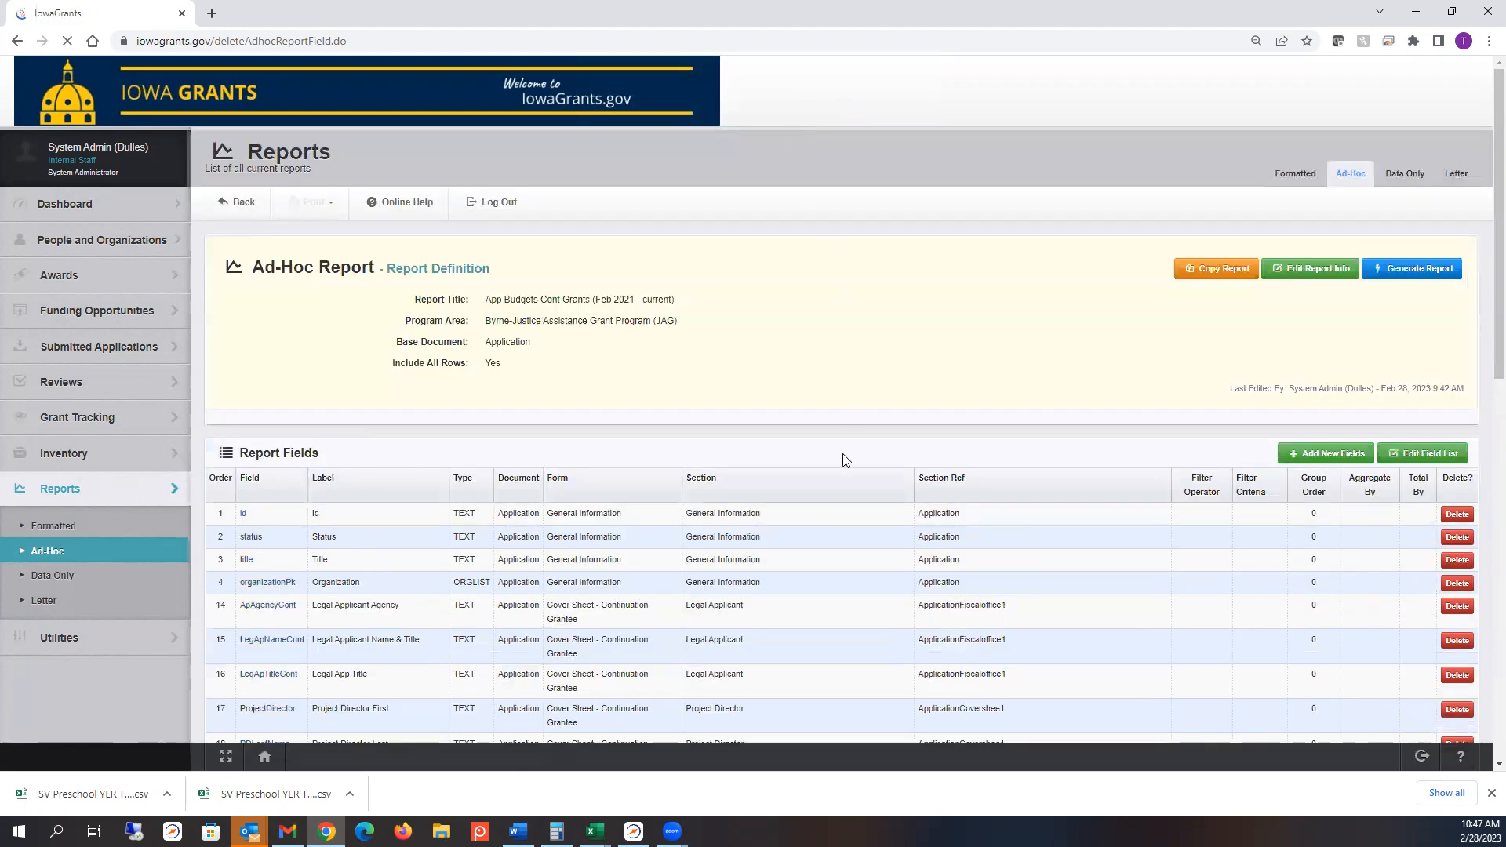
Step: Review the remaining report fields, including the Aggregate By and Total By settings of the Budget Worksheet cost fields
scroll(847, 460, "down", 9)
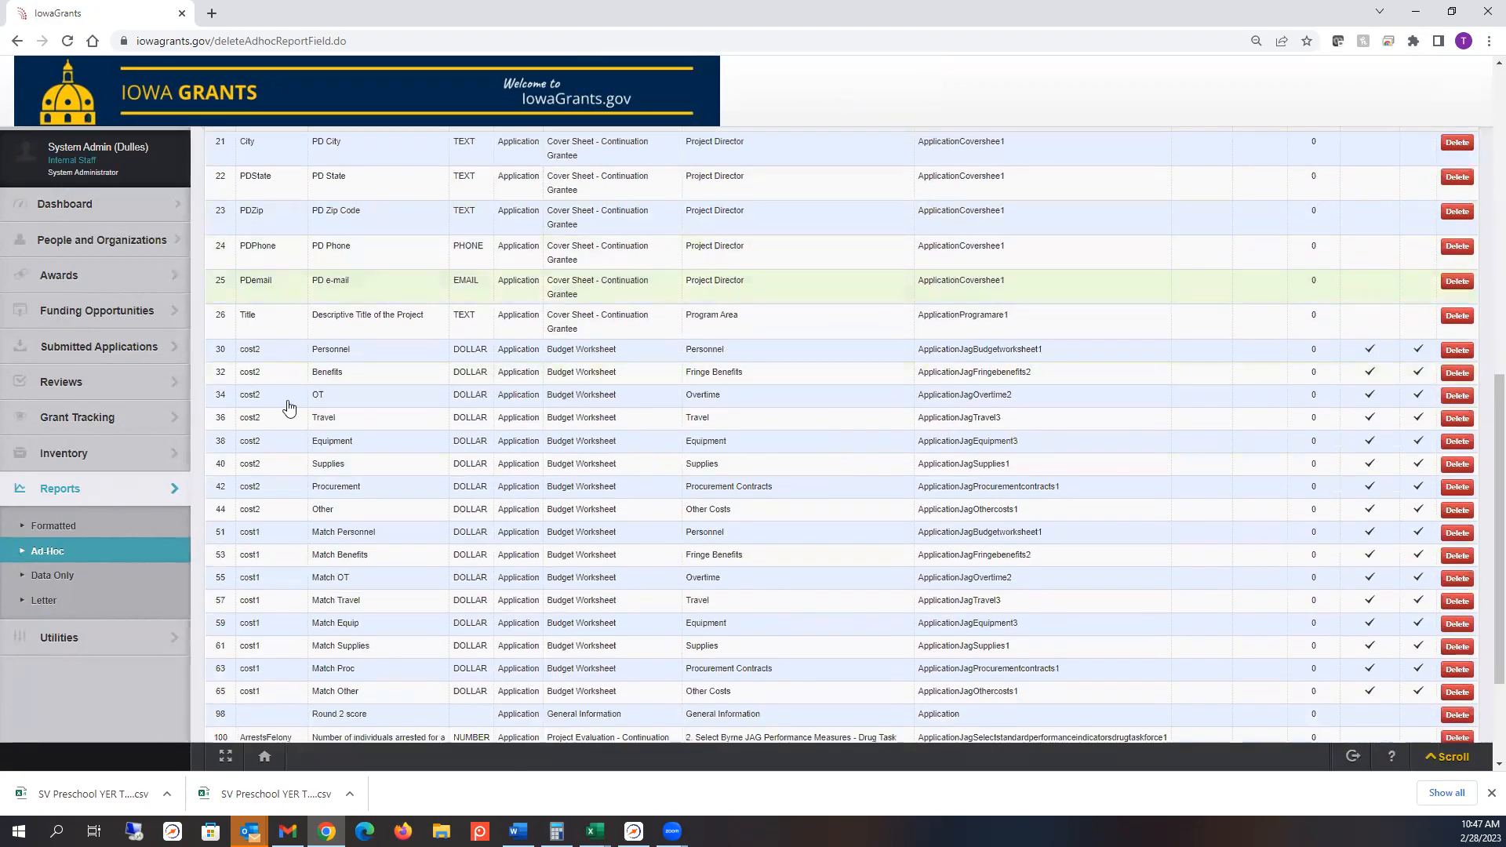
scroll(377, 533, "down", 2)
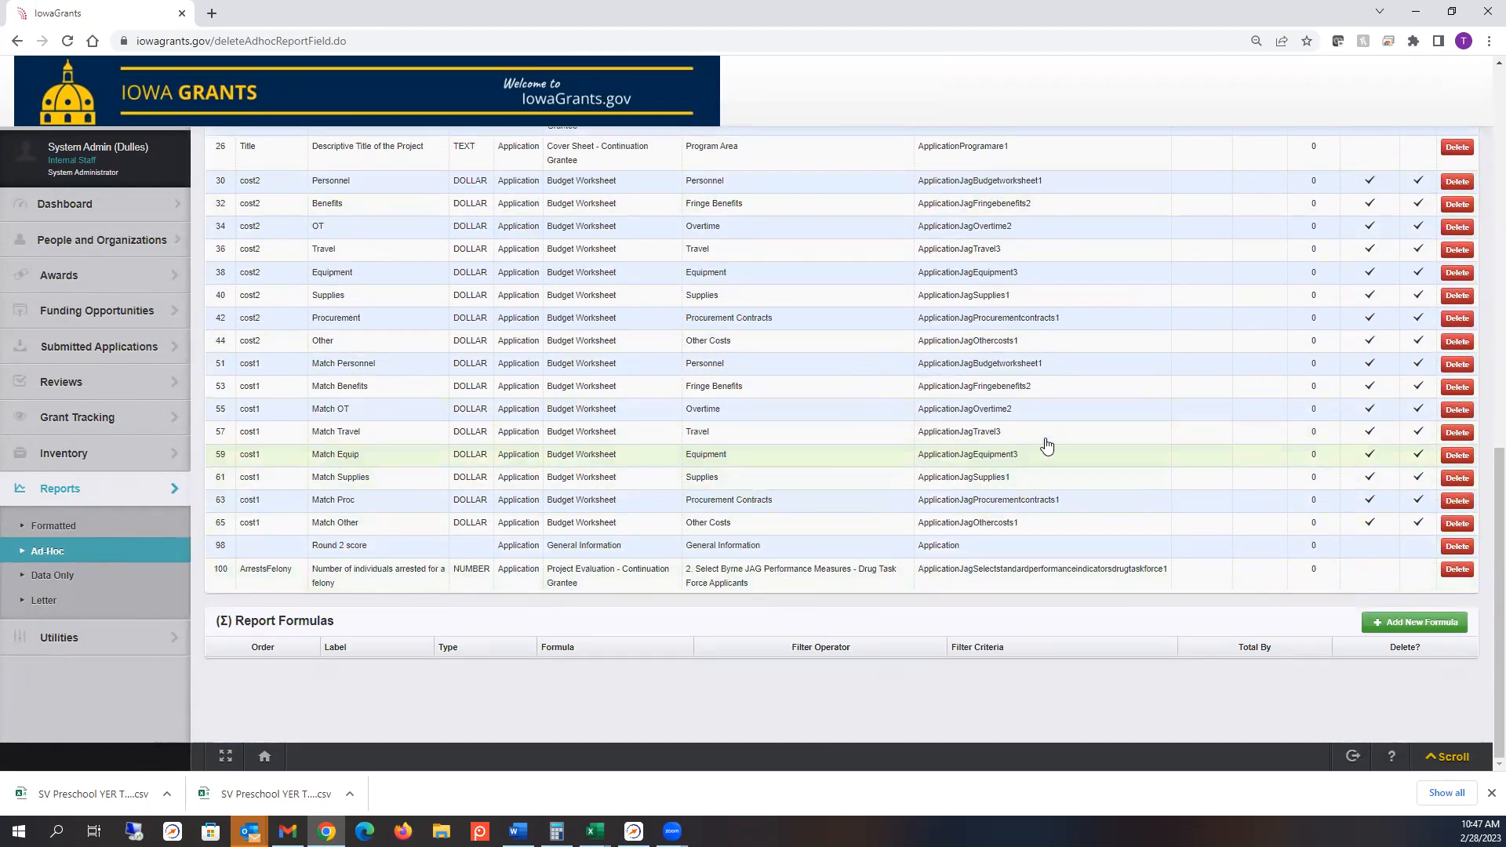
scroll(1045, 444, "up", 11)
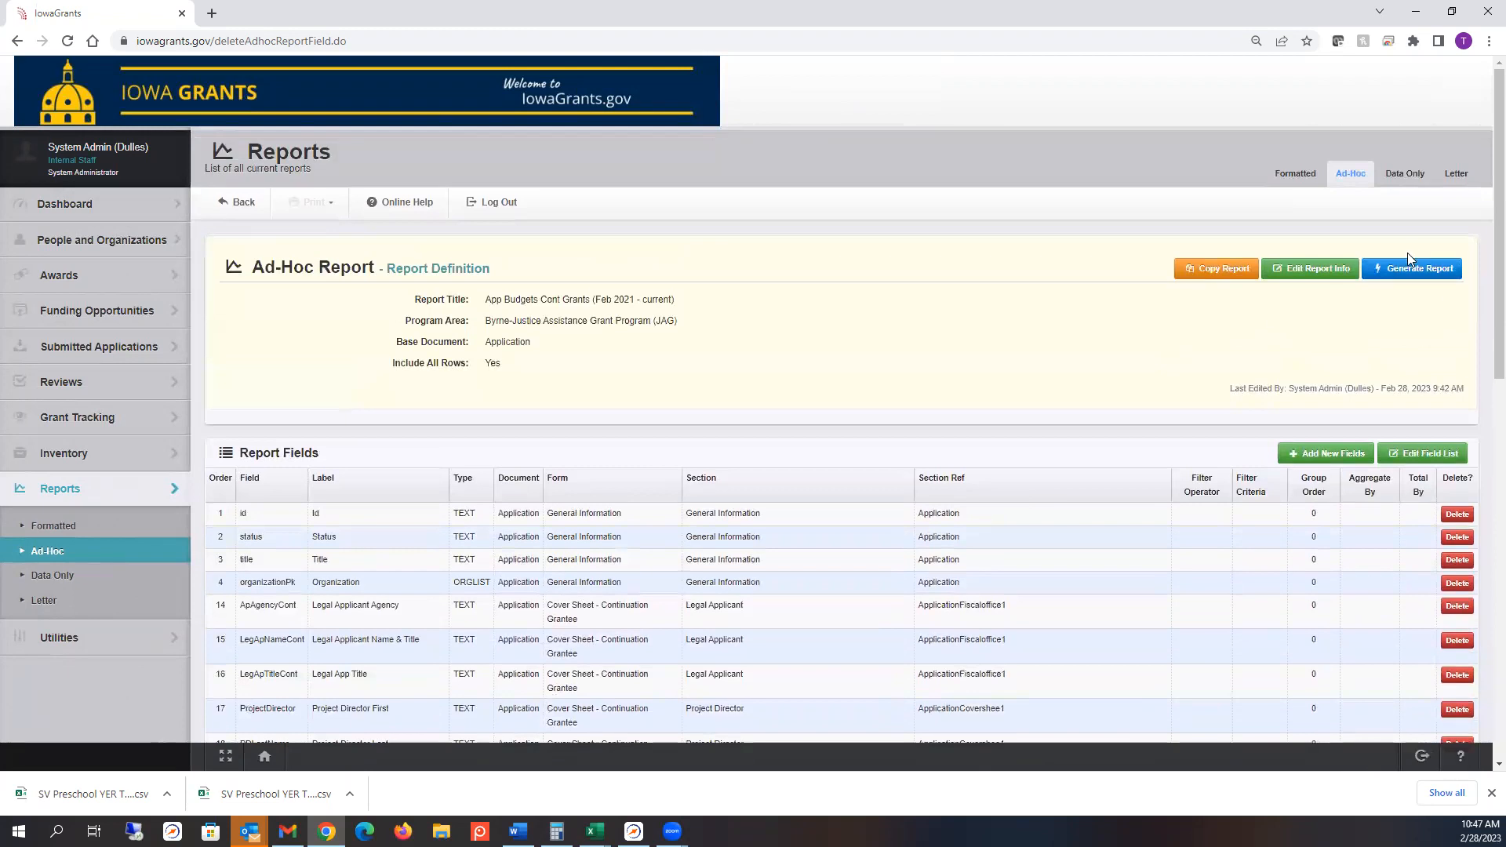
scroll(1380, 385, "down", 4)
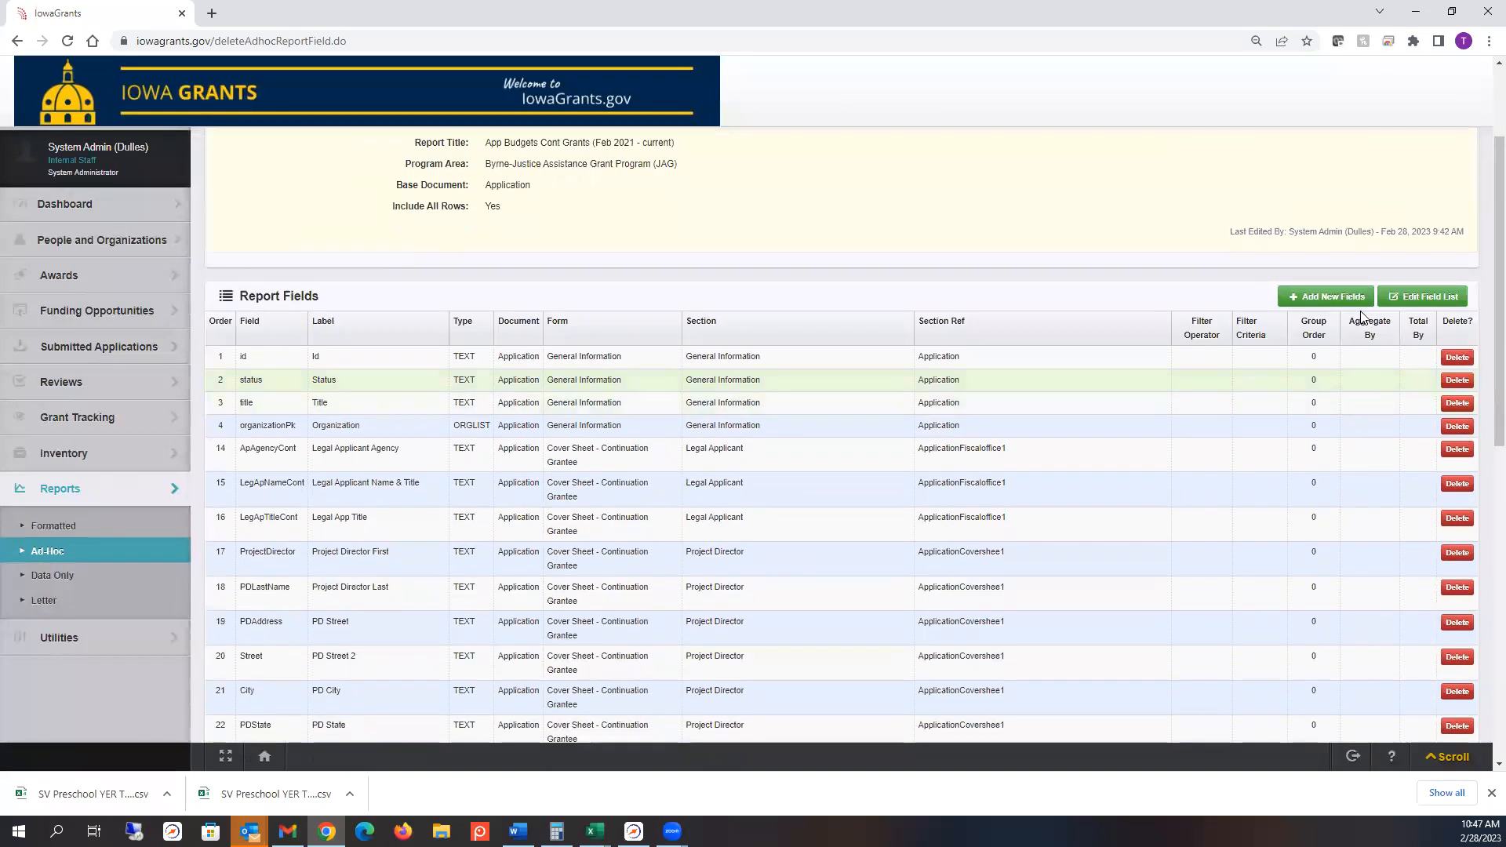
scroll(1337, 510, "down", 1)
scroll(1339, 516, "down", 3)
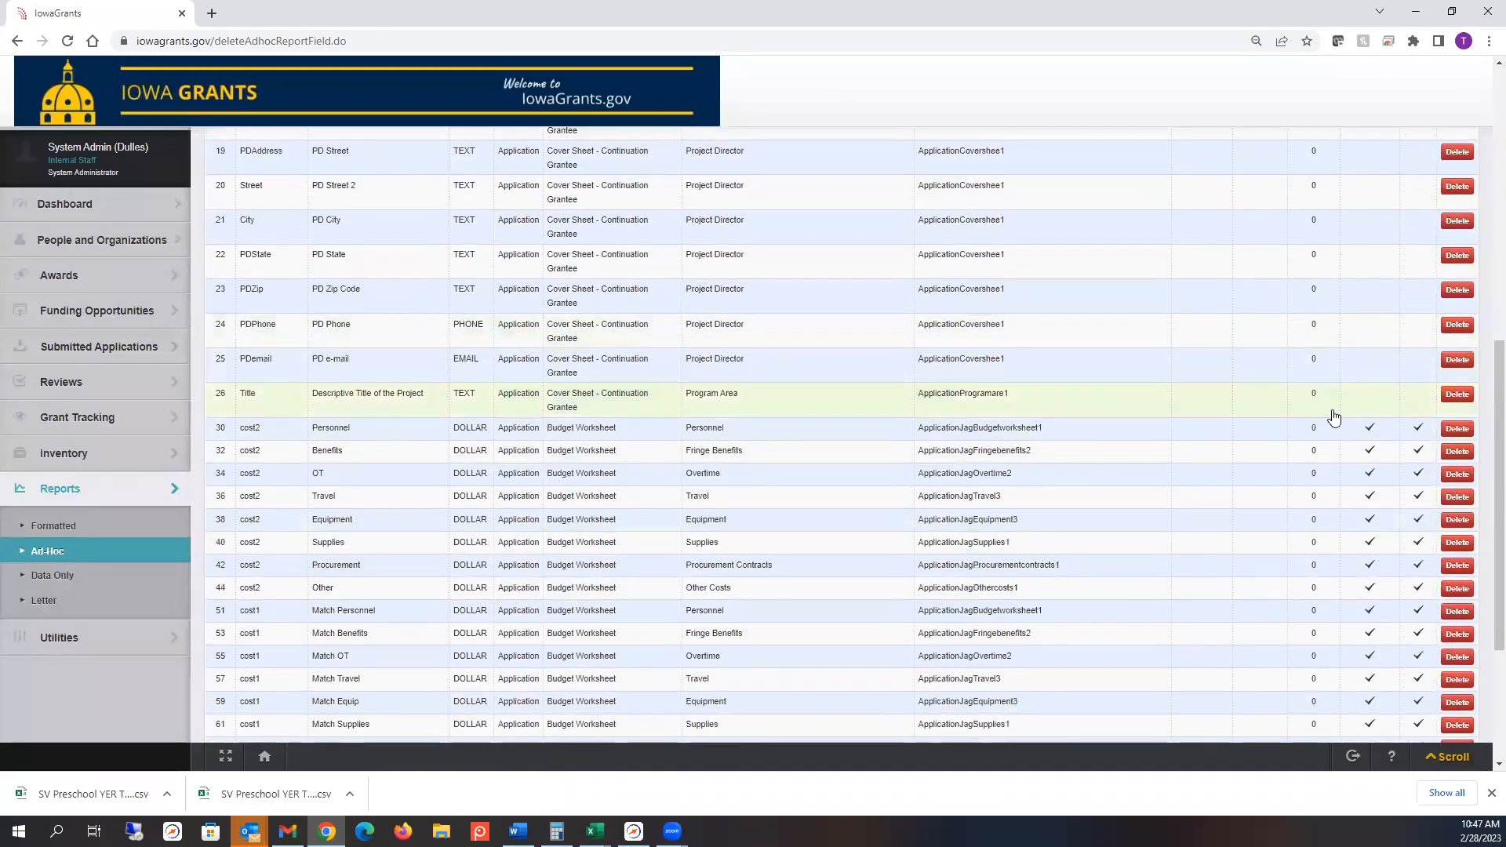
scroll(1346, 393, "up", 3)
scroll(1345, 196, "up", 3)
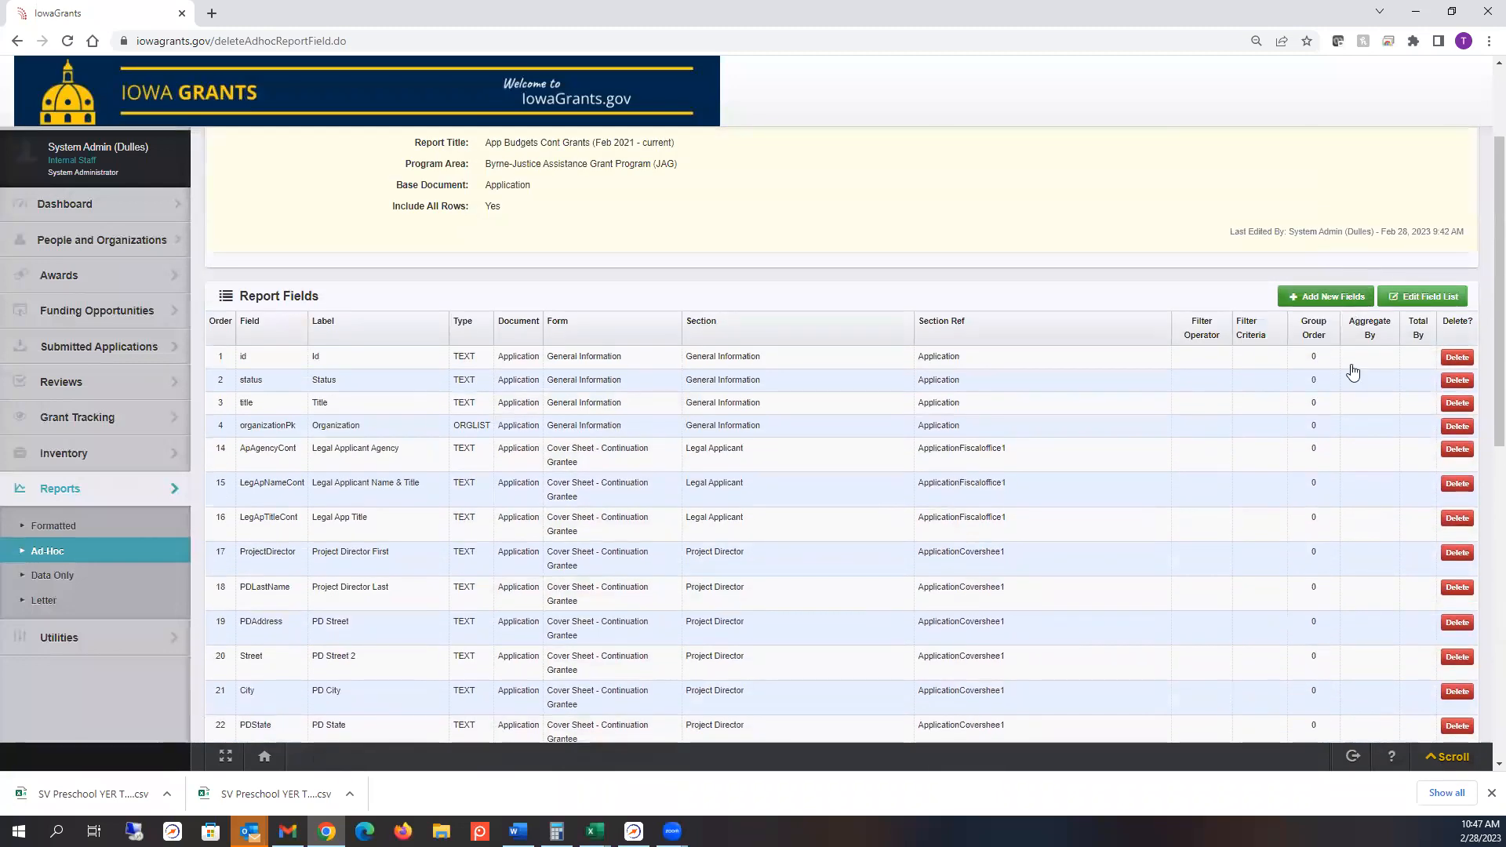
scroll(1385, 376, "down", 3)
scroll(1389, 374, "down", 3)
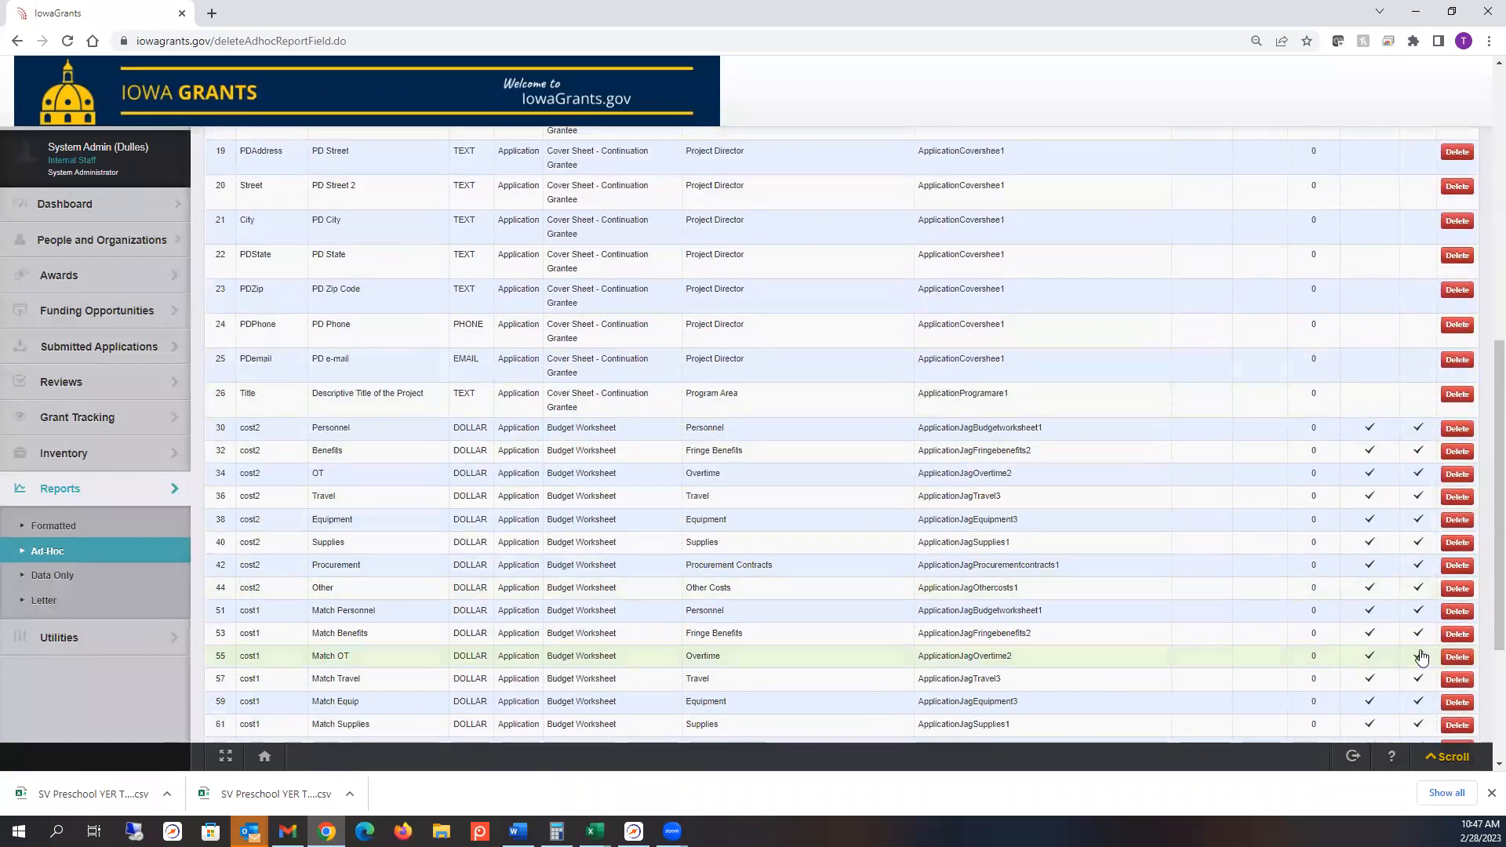
scroll(1378, 548, "down", 3)
scroll(1373, 550, "up", 15)
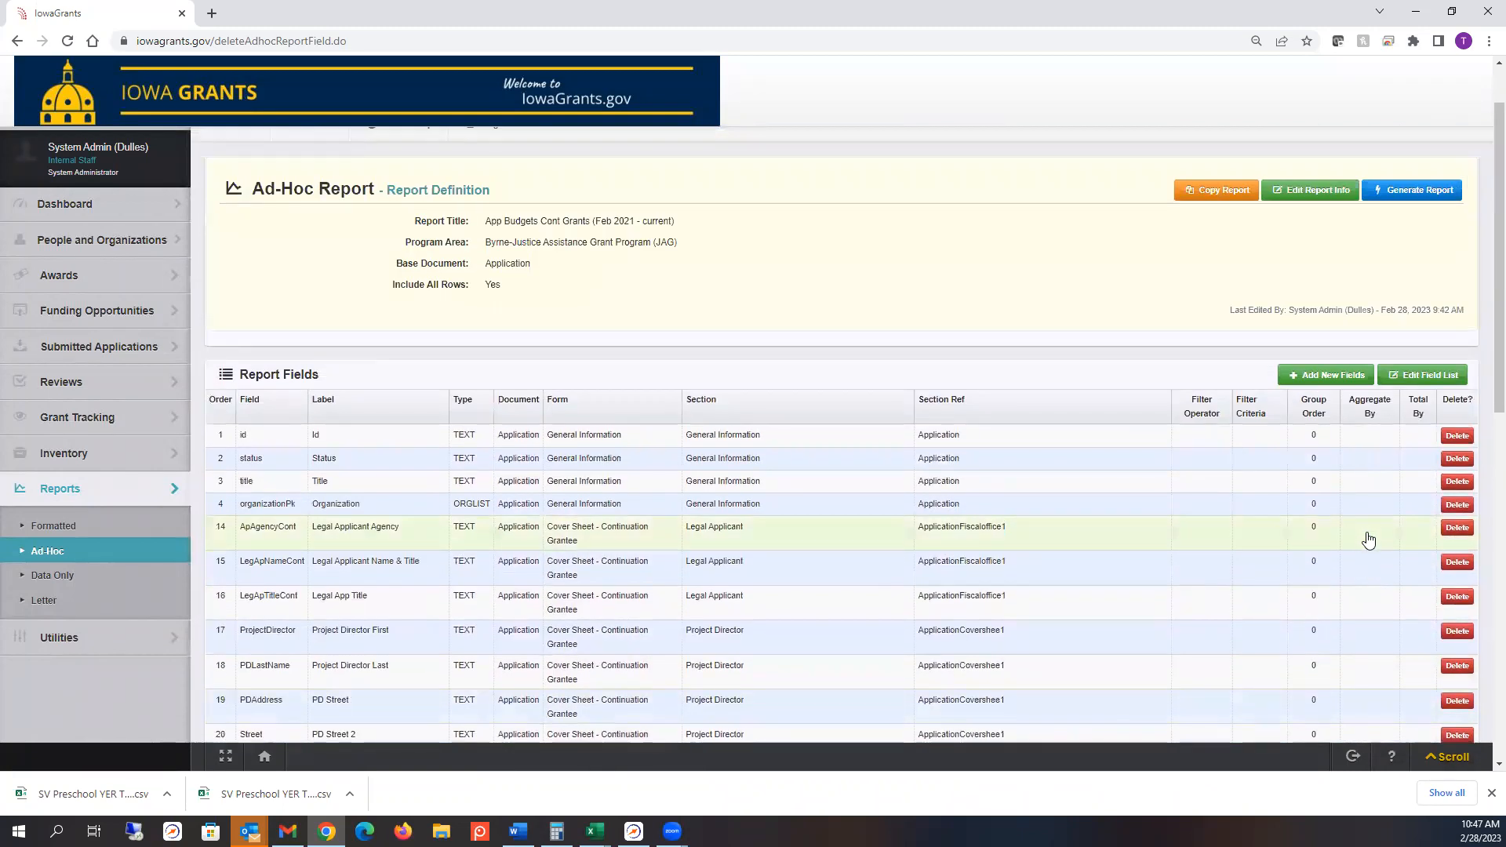
Step: Open the report's field list for editing and examine the Aggregate Field and Insert Total settings of the Budget Worksheet fields
left_click(1448, 375)
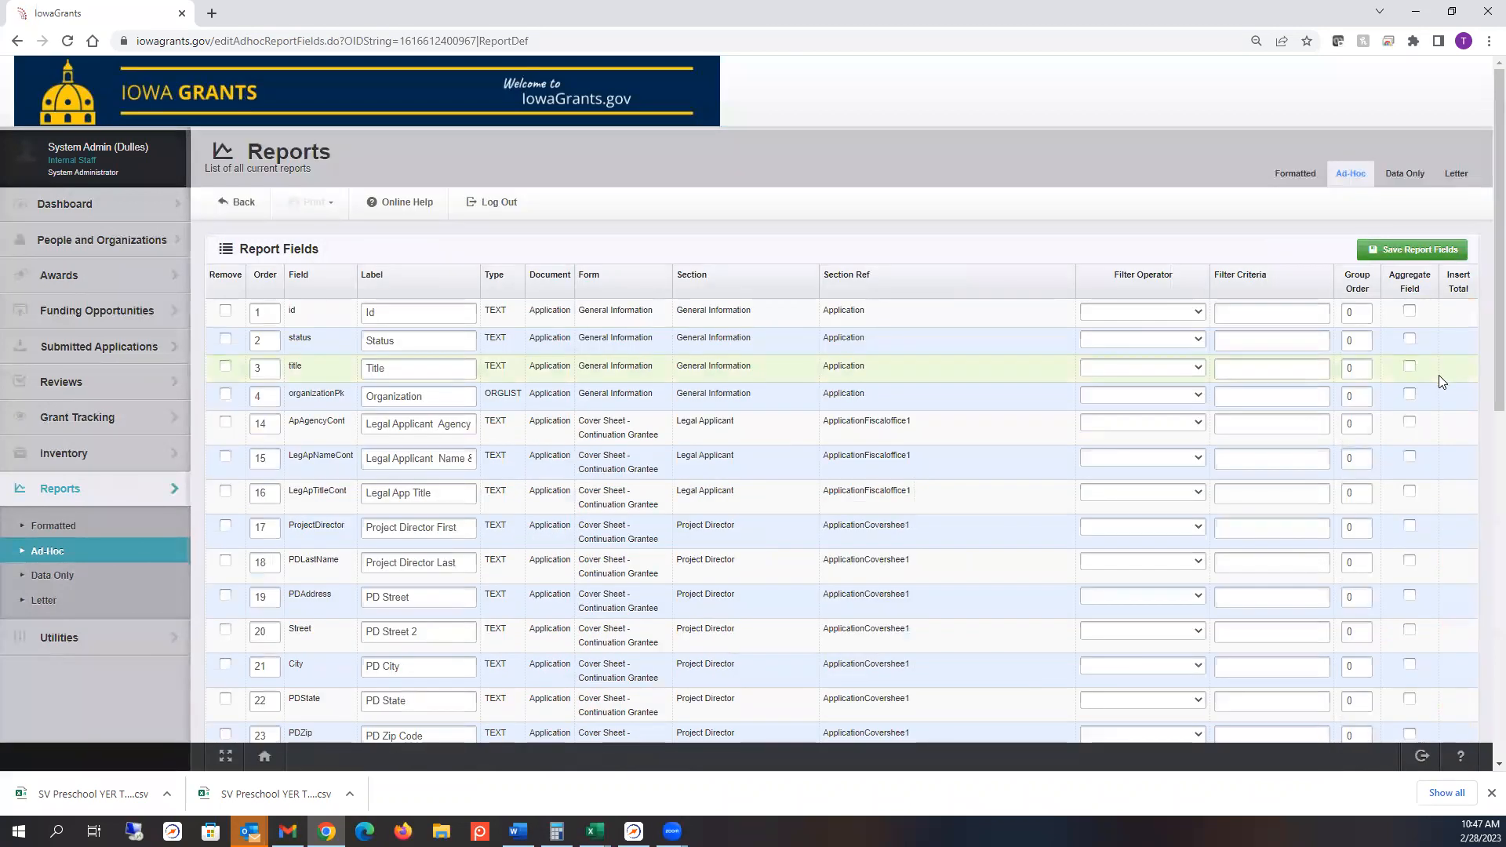
scroll(1439, 376, "down", 4)
scroll(1439, 386, "down", 3)
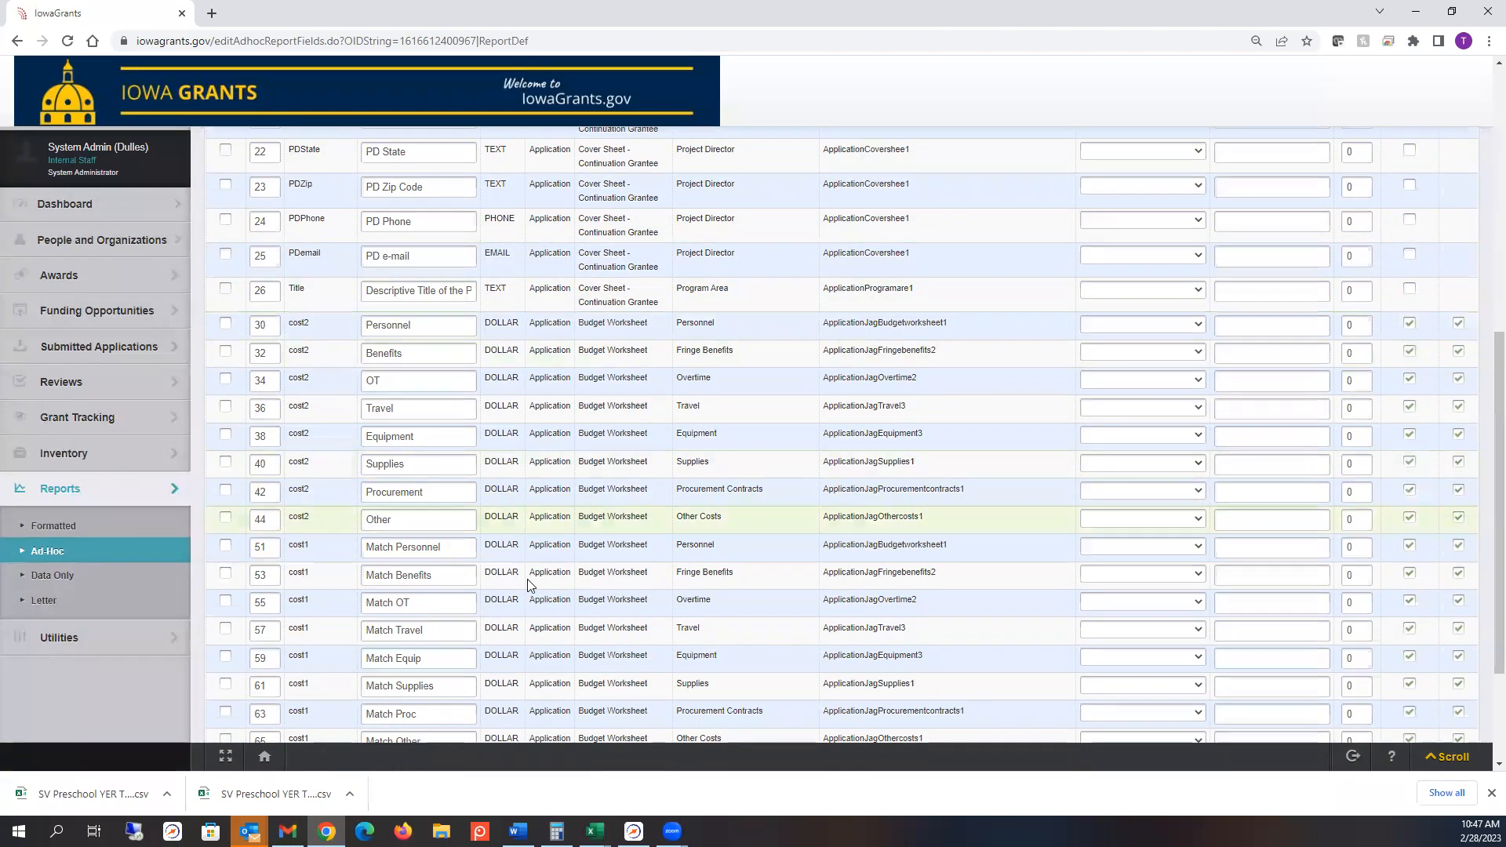
scroll(517, 585, "down", 2)
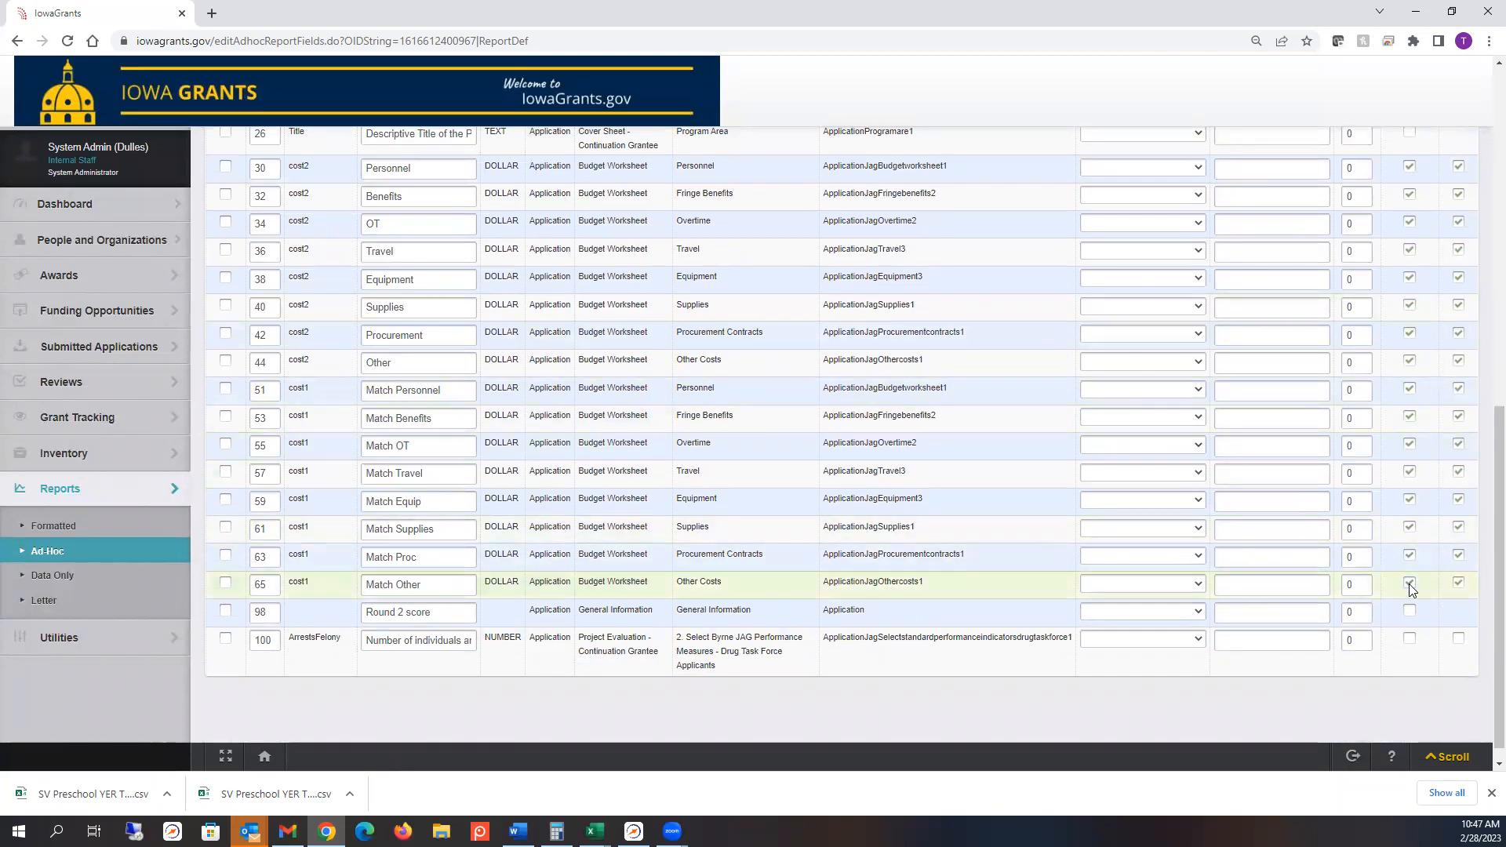
scroll(1409, 584, "up", 5)
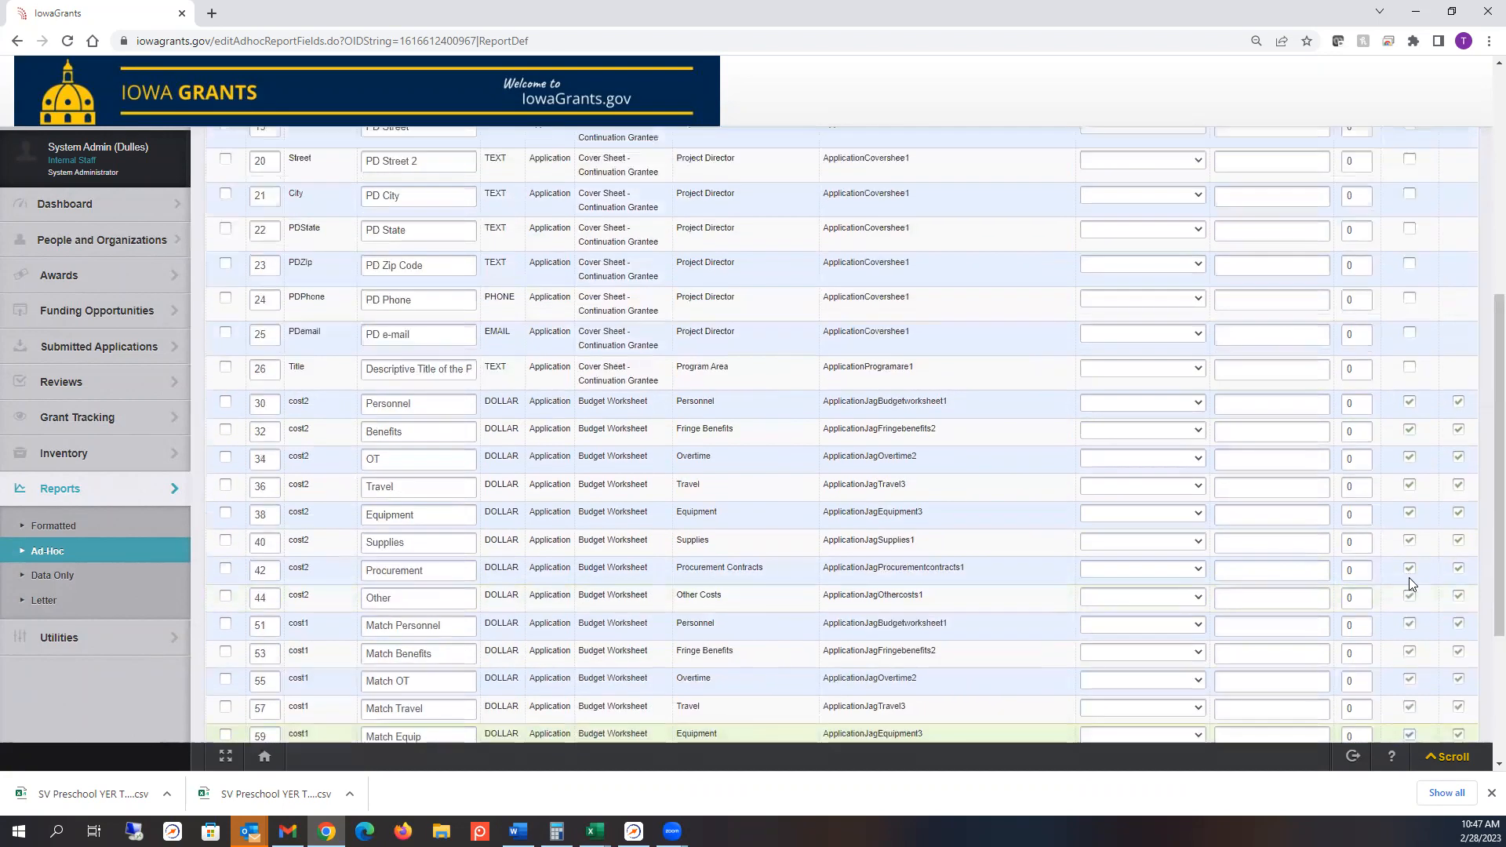
scroll(1411, 584, "up", 3)
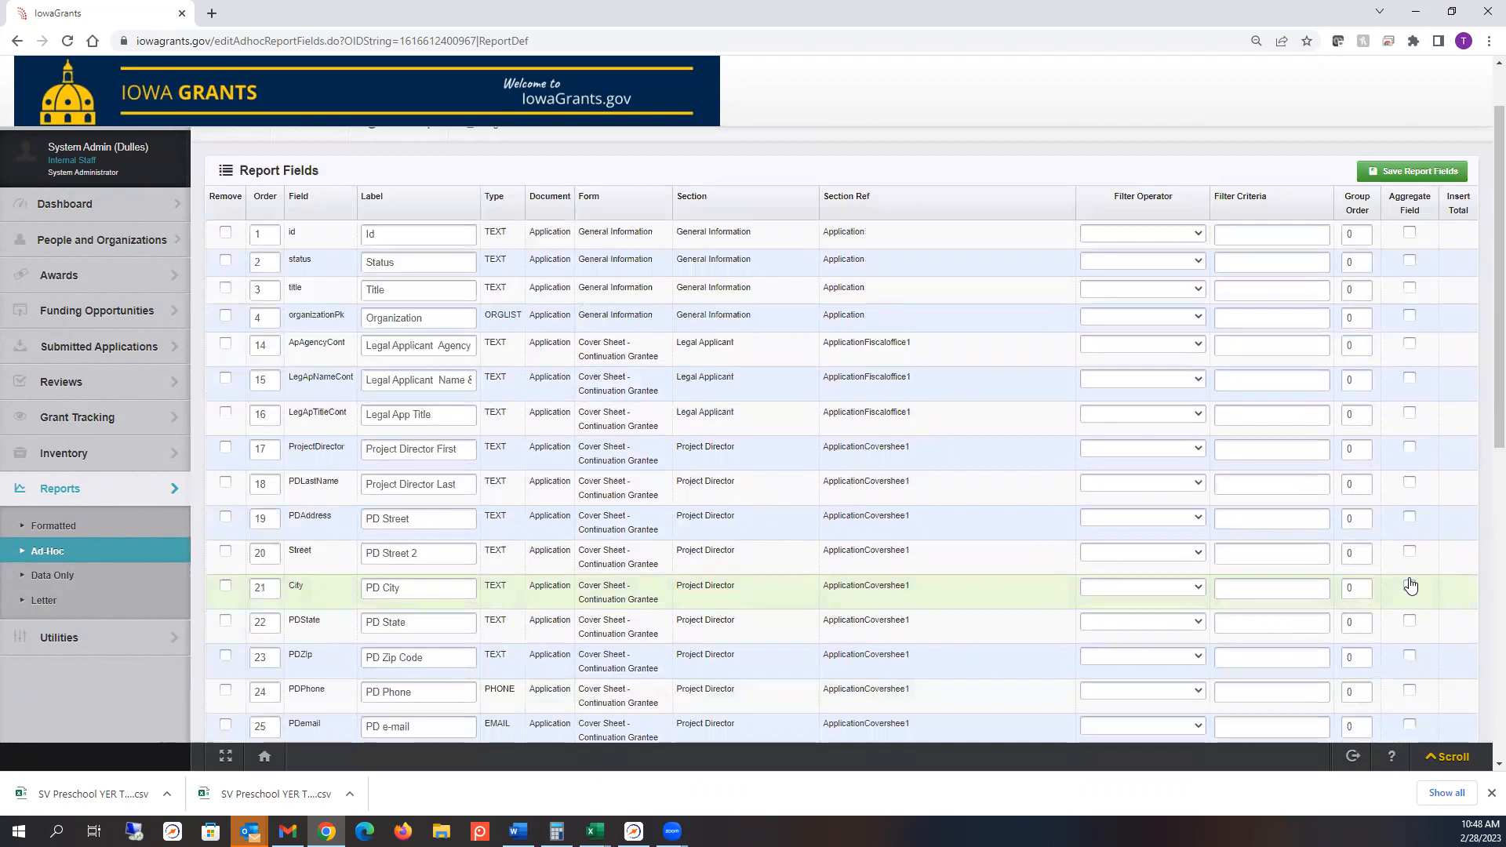
scroll(1411, 585, "down", 2)
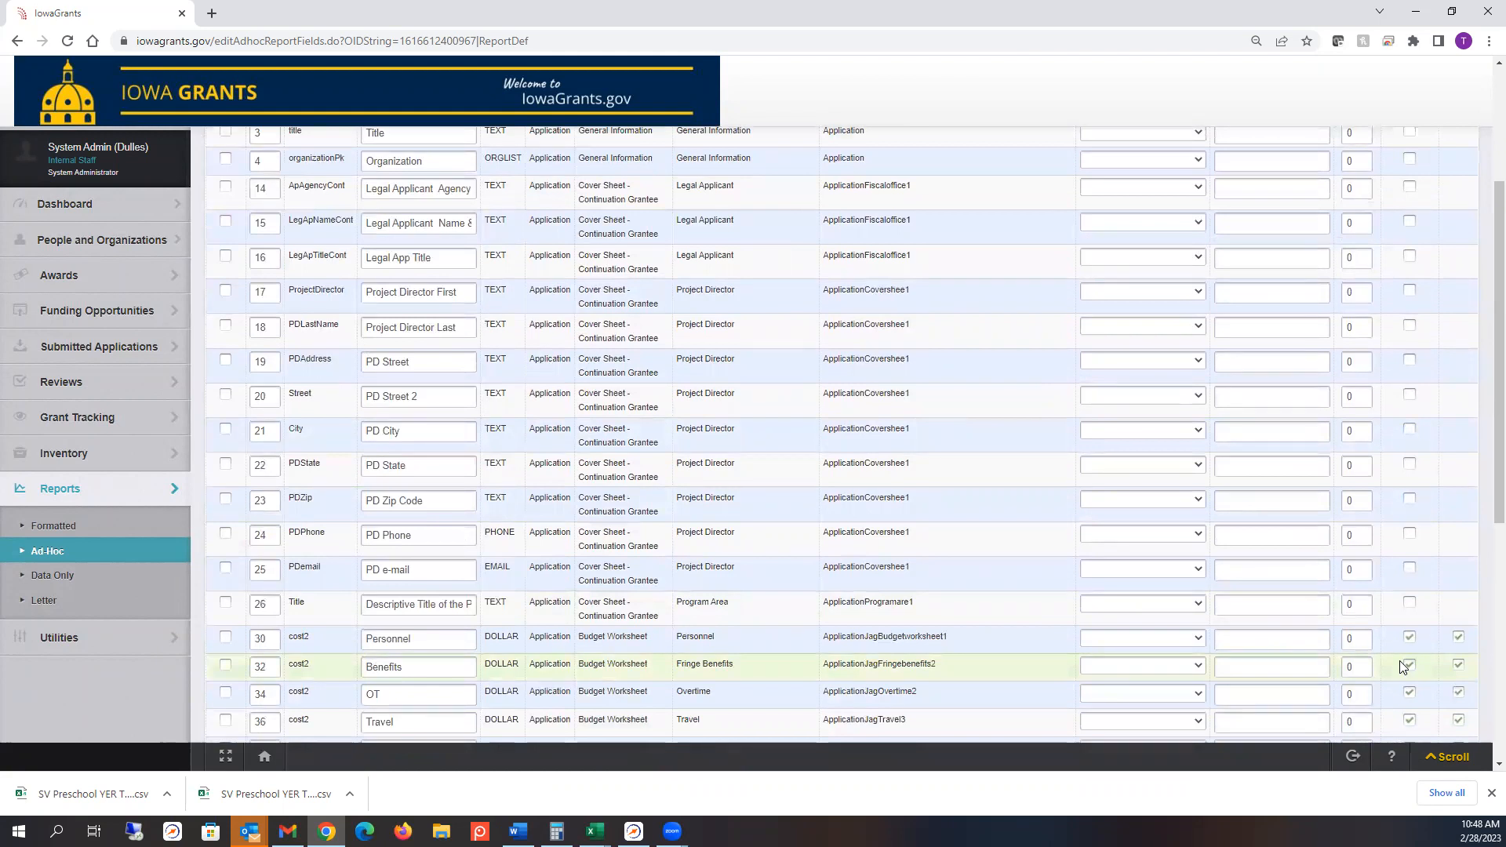
scroll(1396, 648, "up", 3)
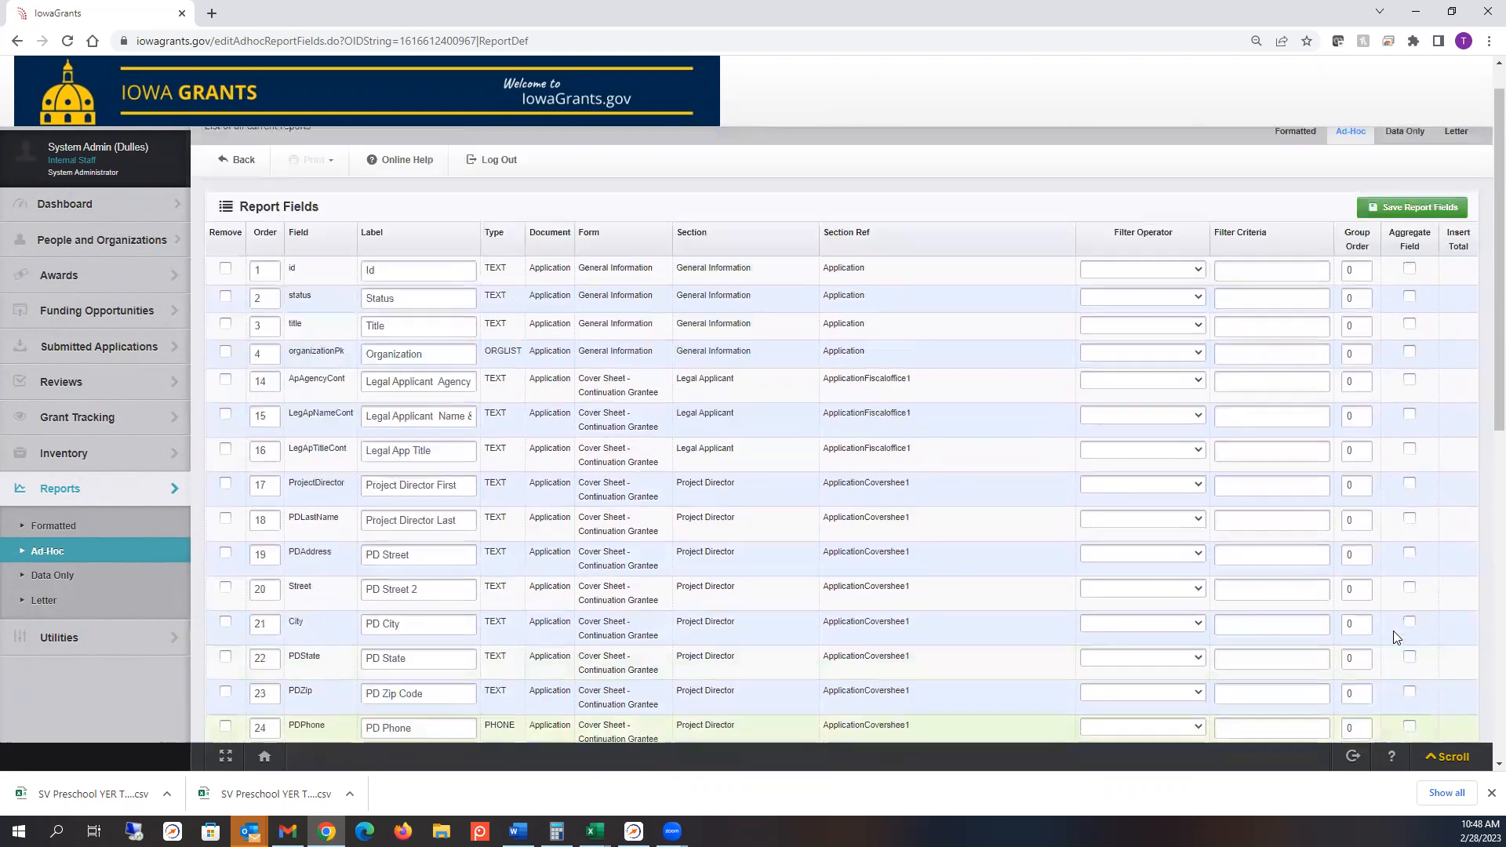
Step: Save the report fields and open the filter criteria for generating the report
left_click(1411, 252)
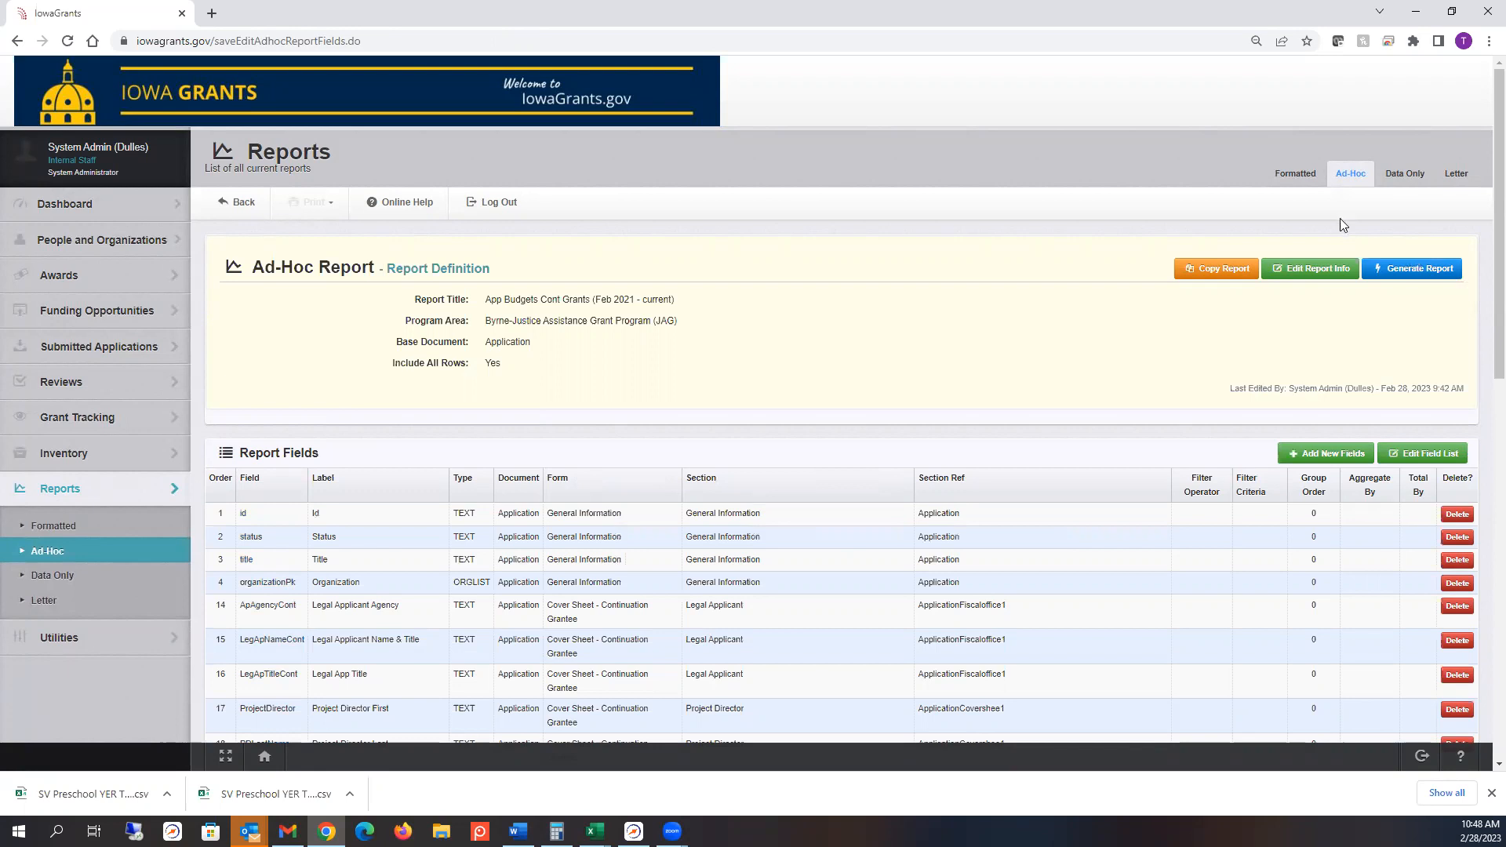
left_click(1401, 271)
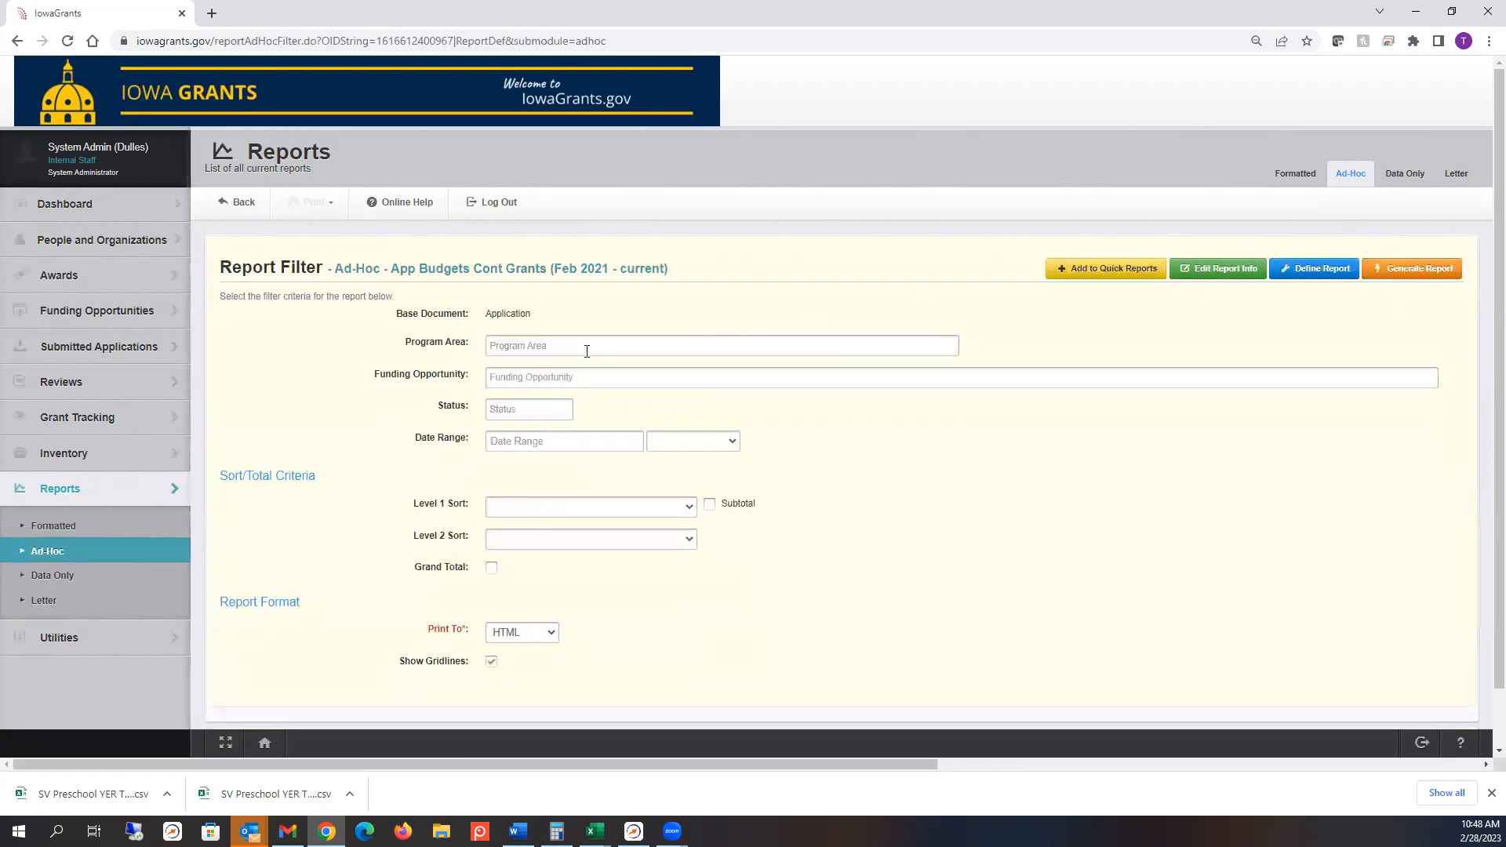
Step: Filter the report by funding opportunity 443605 - SFY 2023 Byrne JAG/RSAT - Continuation Applicants and status Submitted, and generate it
left_click(587, 373)
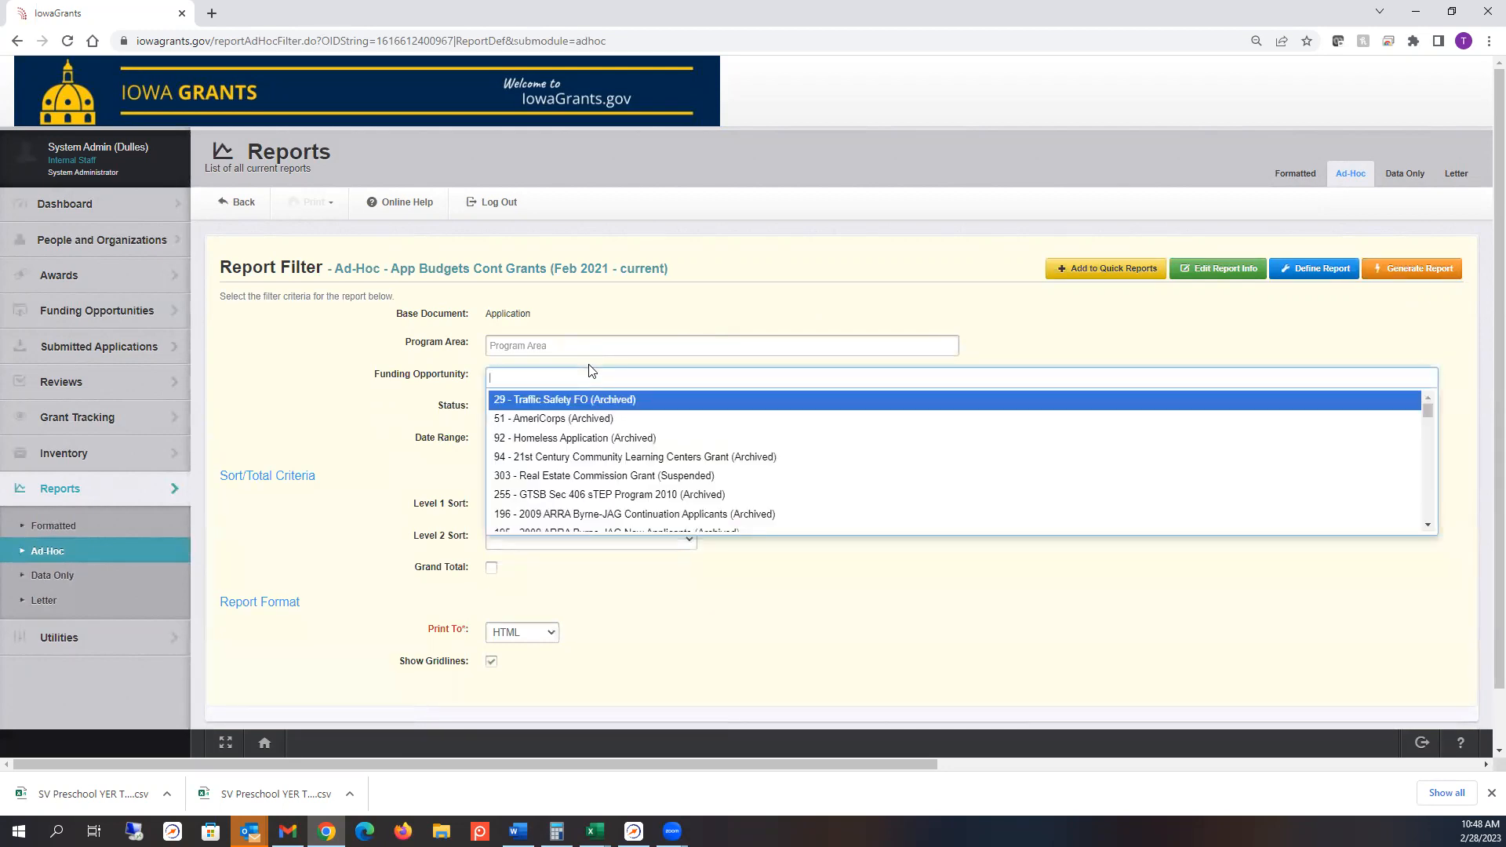
type("4436")
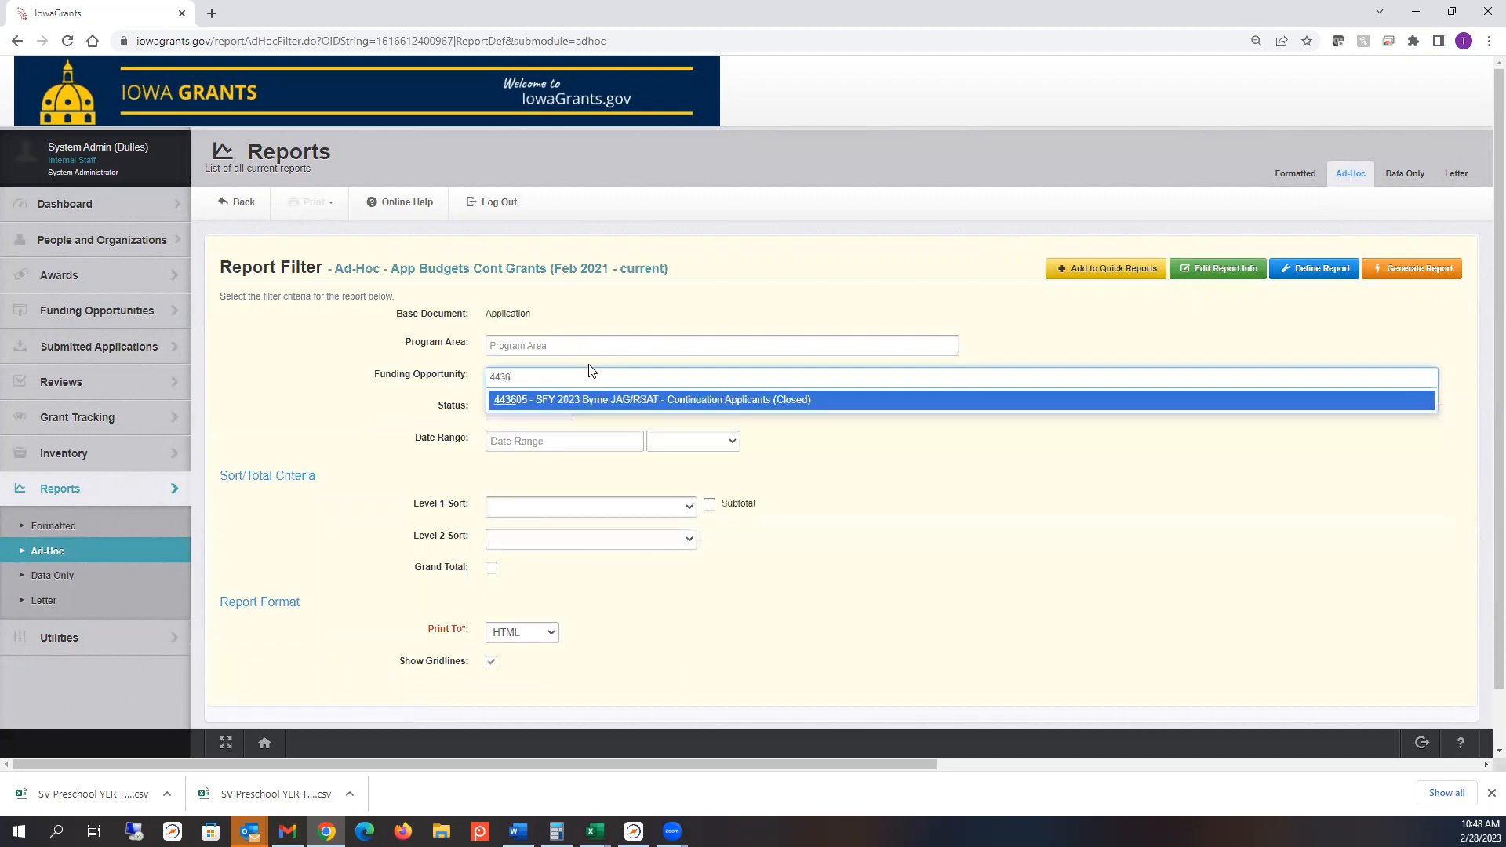
key("Return")
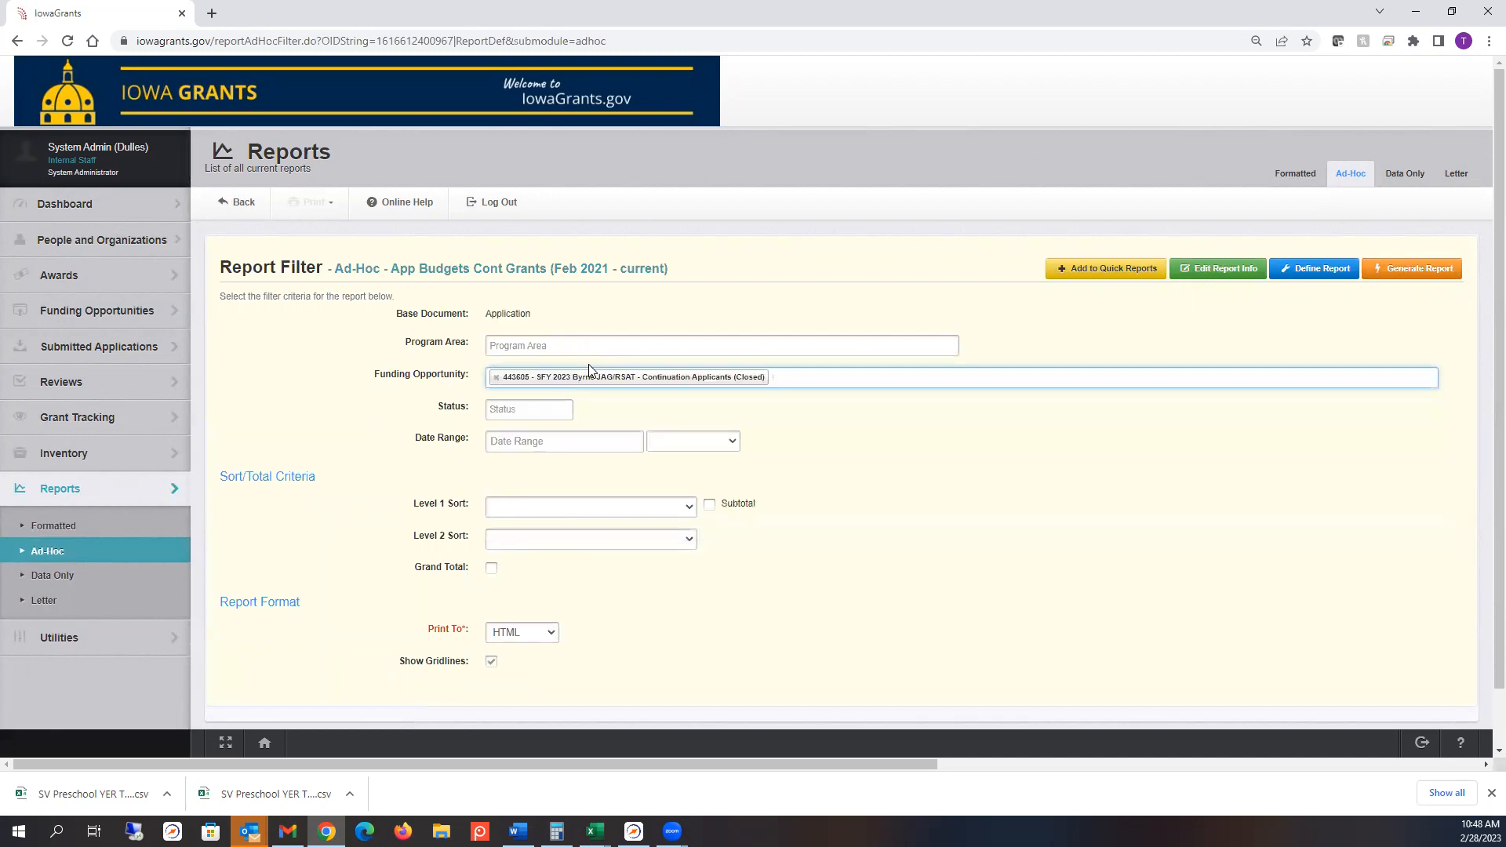
left_click(532, 415)
scroll(537, 541, "down", 1)
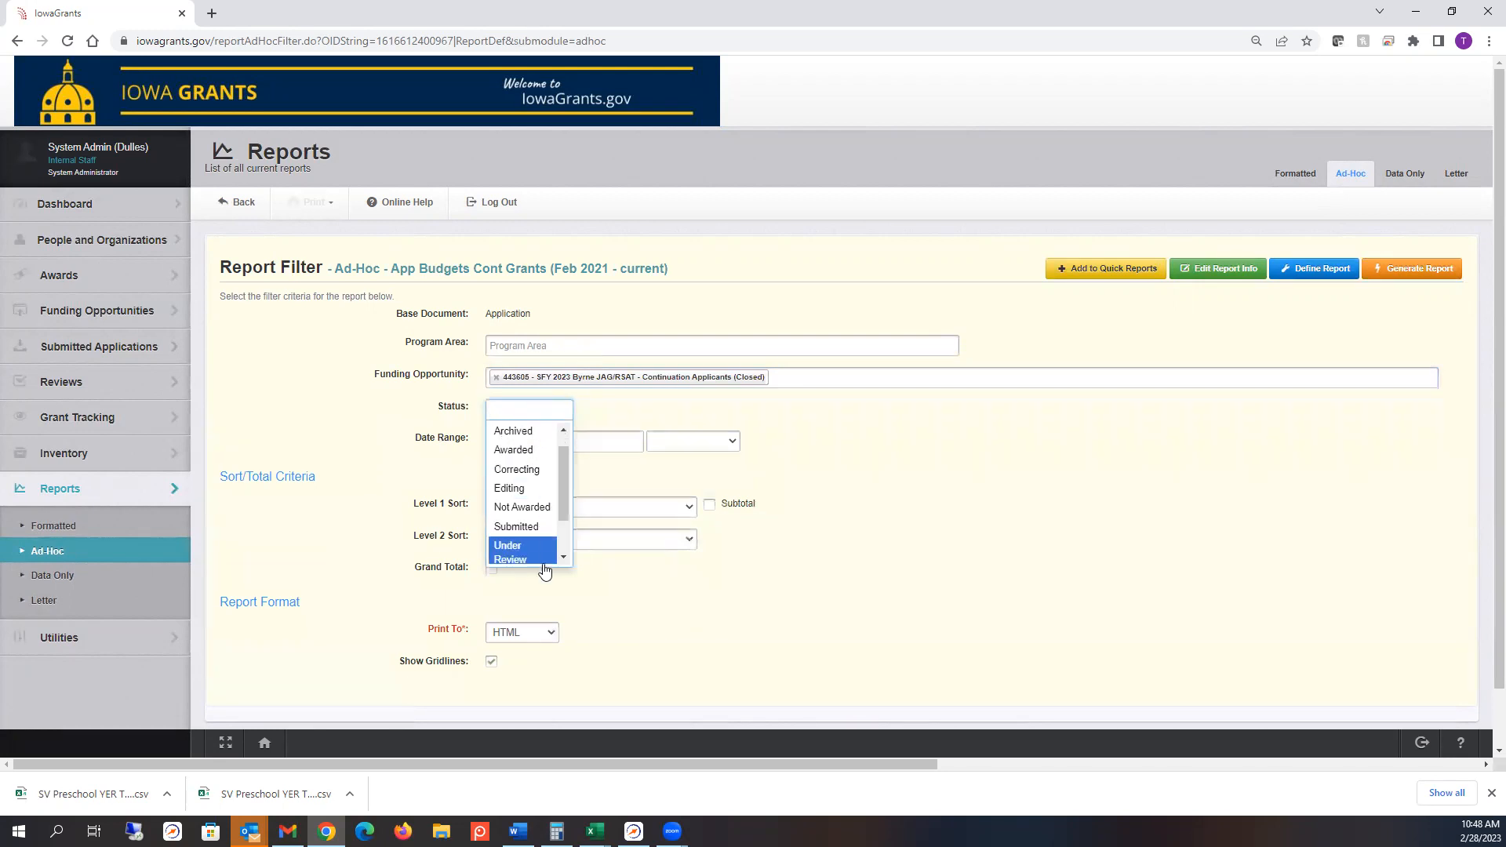
left_click(545, 524)
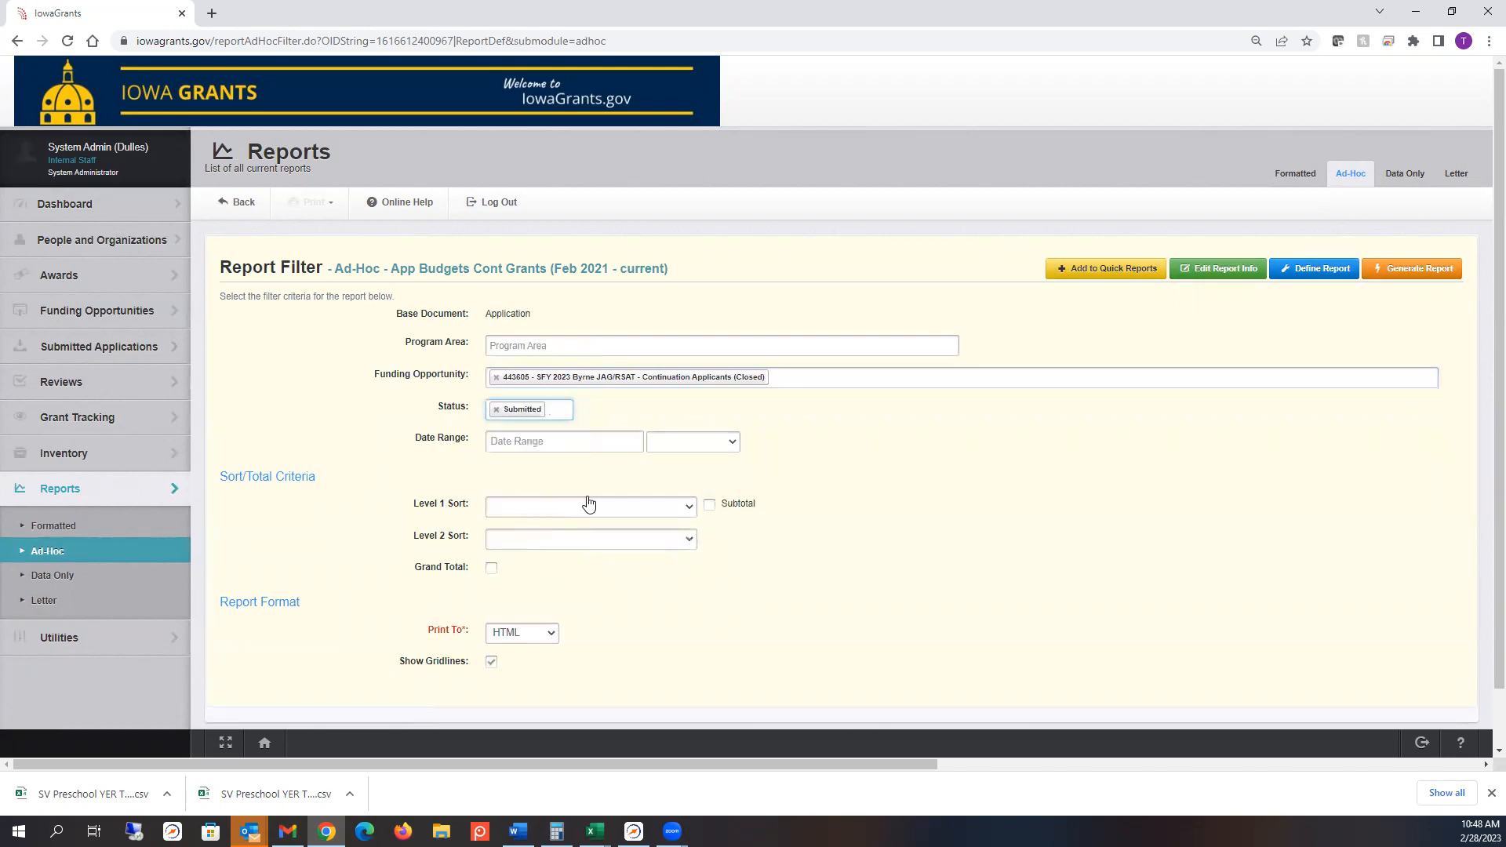
left_click(1439, 270)
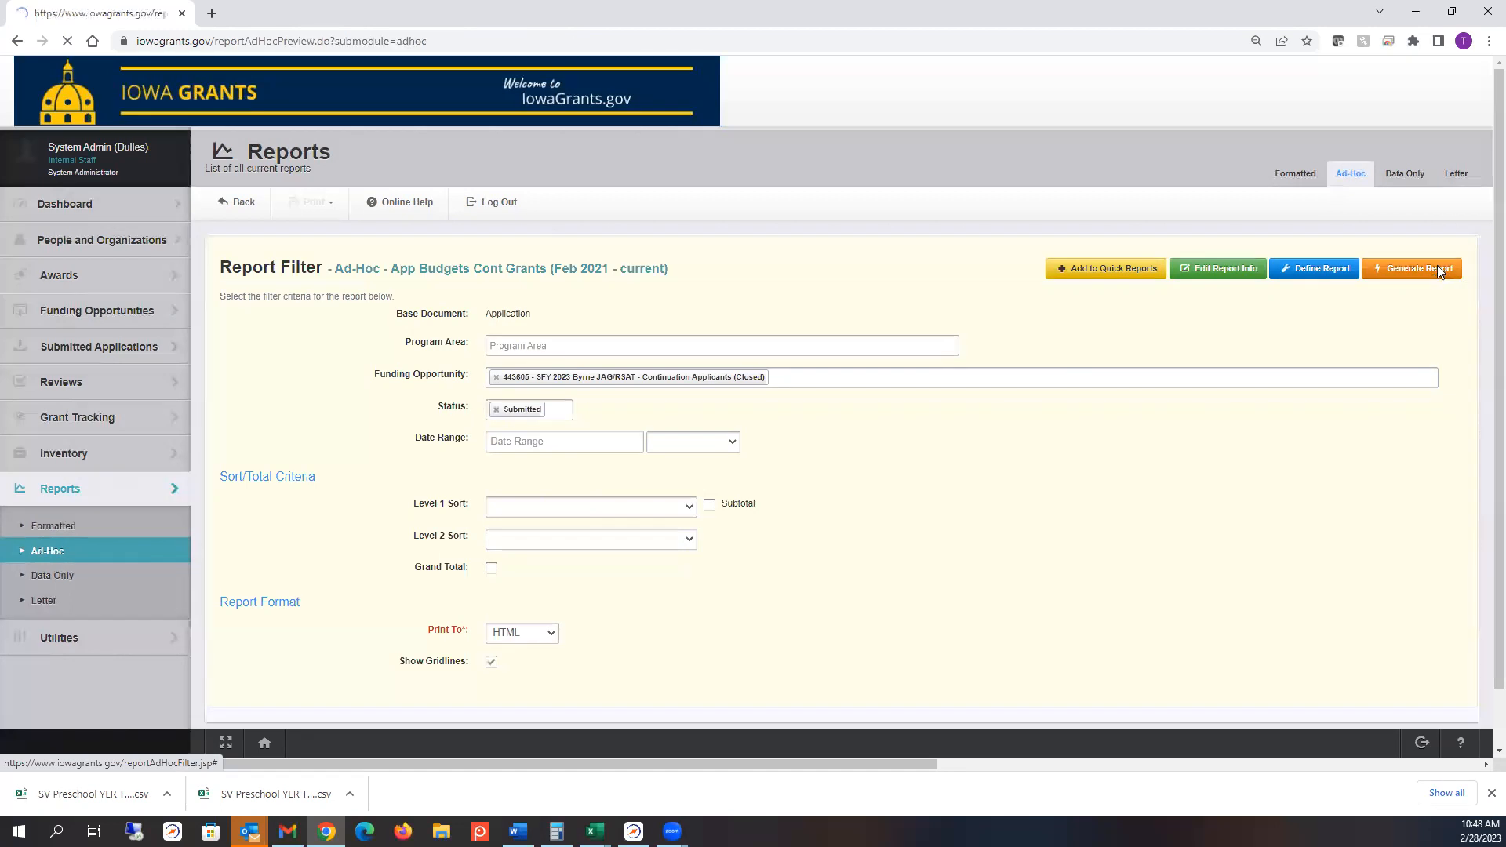
Step: Return to the report filter, replace the Submitted status with Awarded, and generate the report again
left_click(17, 43)
left_click(496, 410)
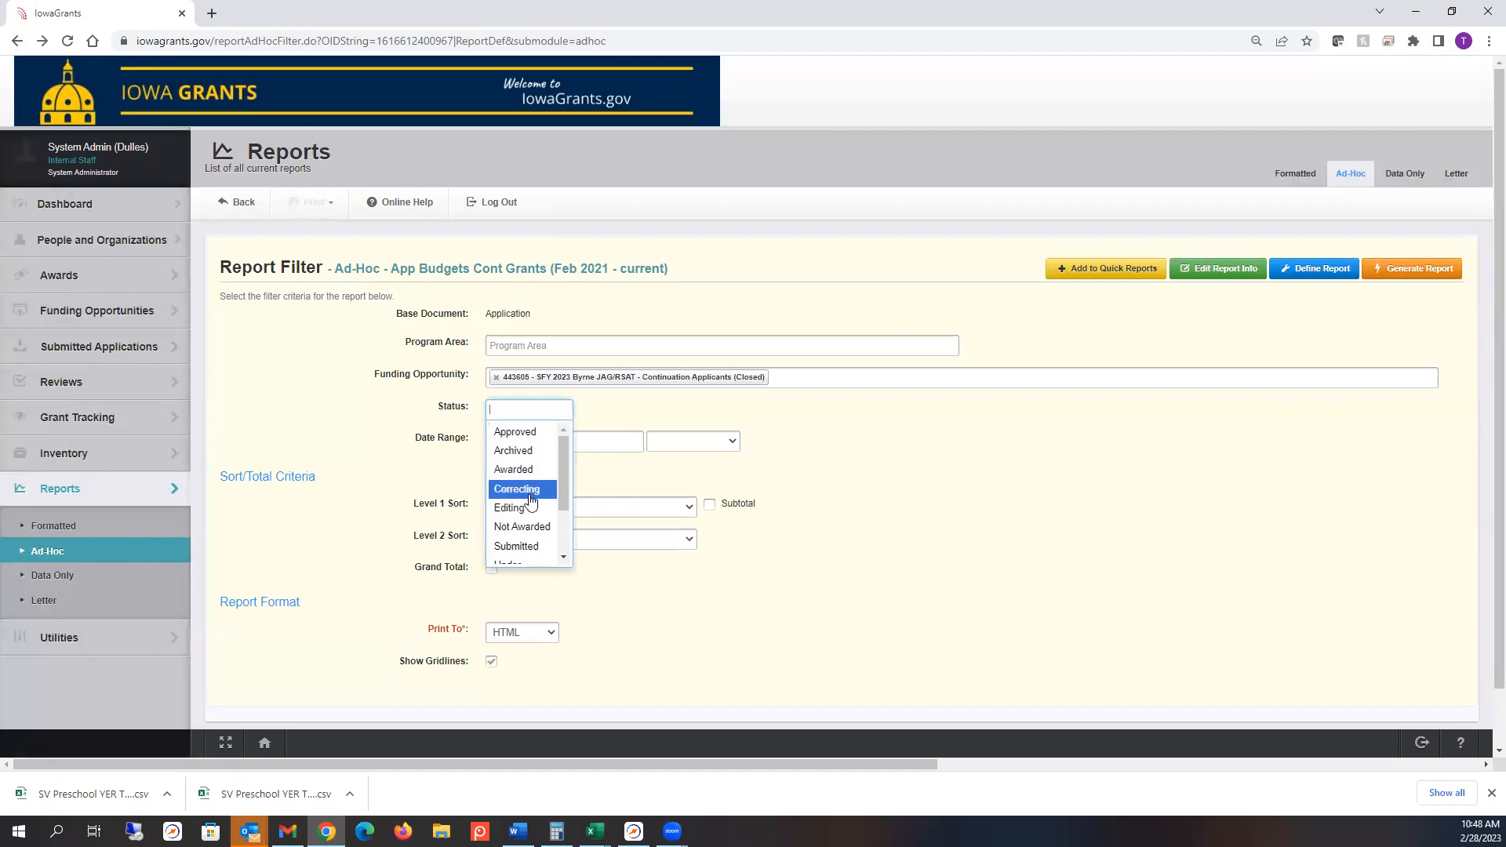
left_click(536, 469)
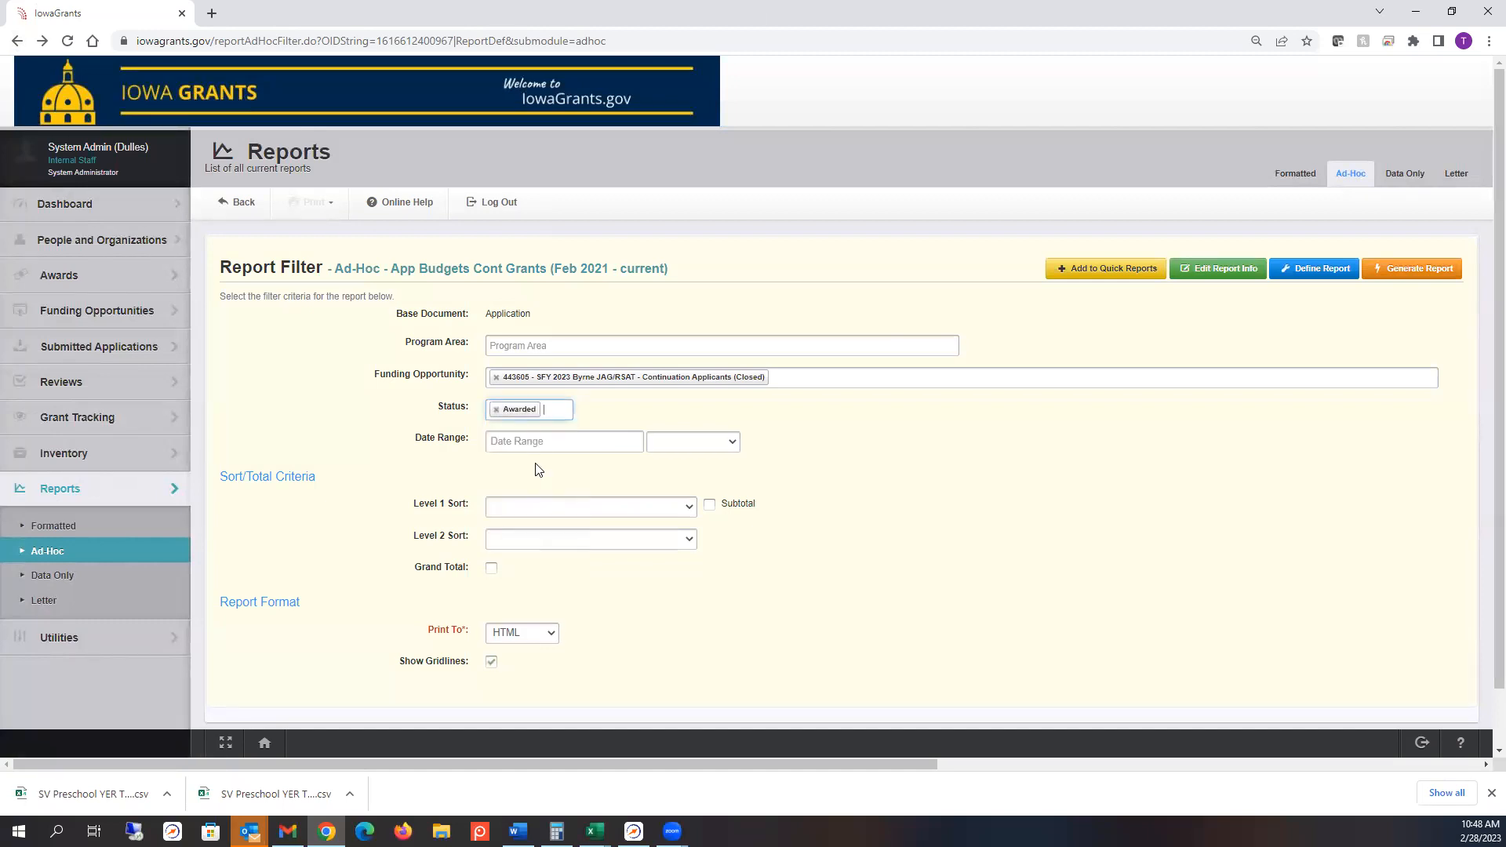
left_click(496, 410)
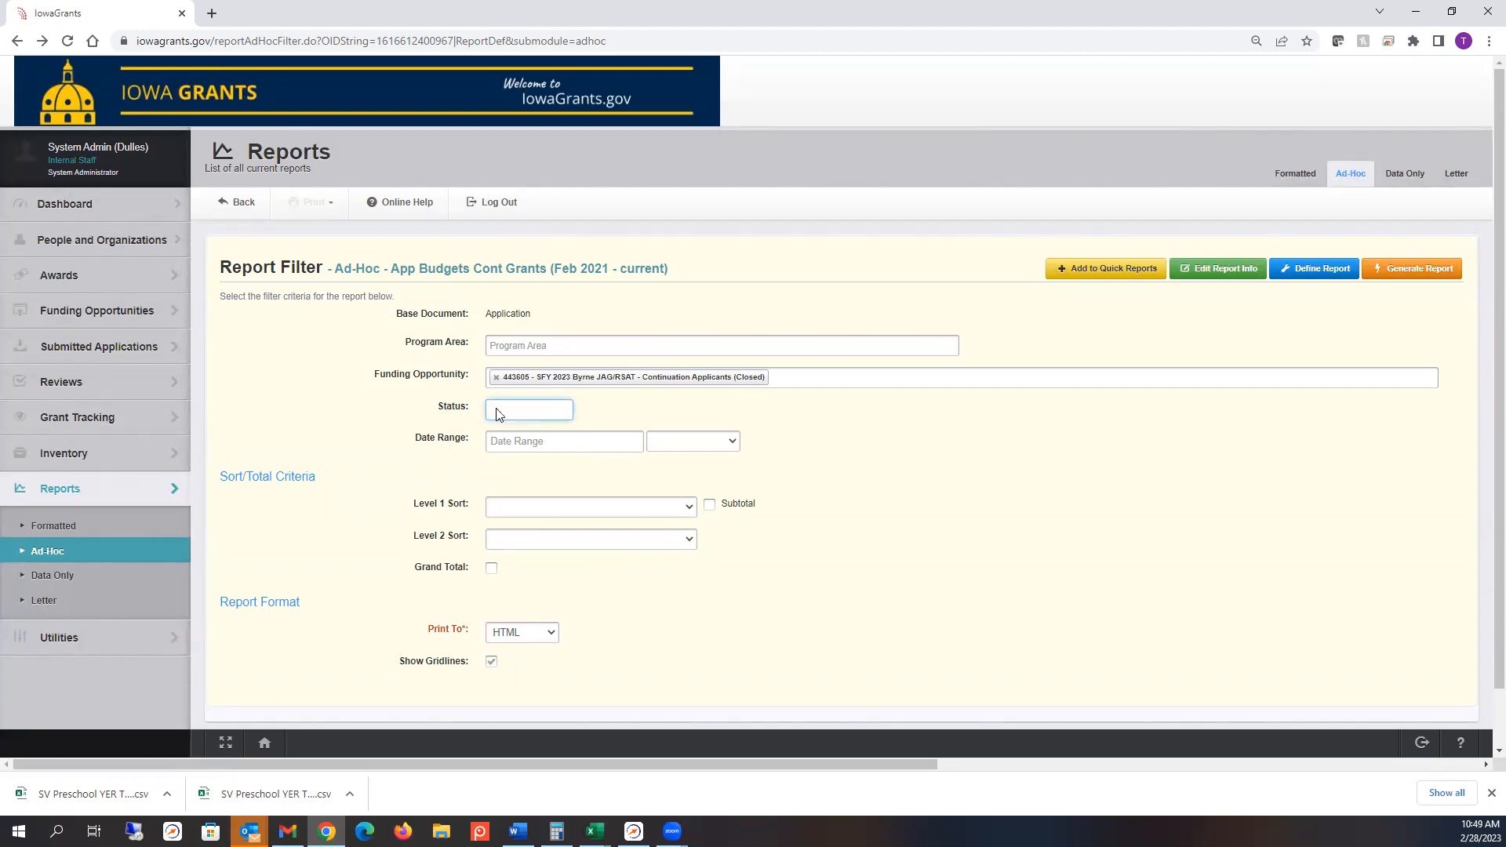
left_click(497, 412)
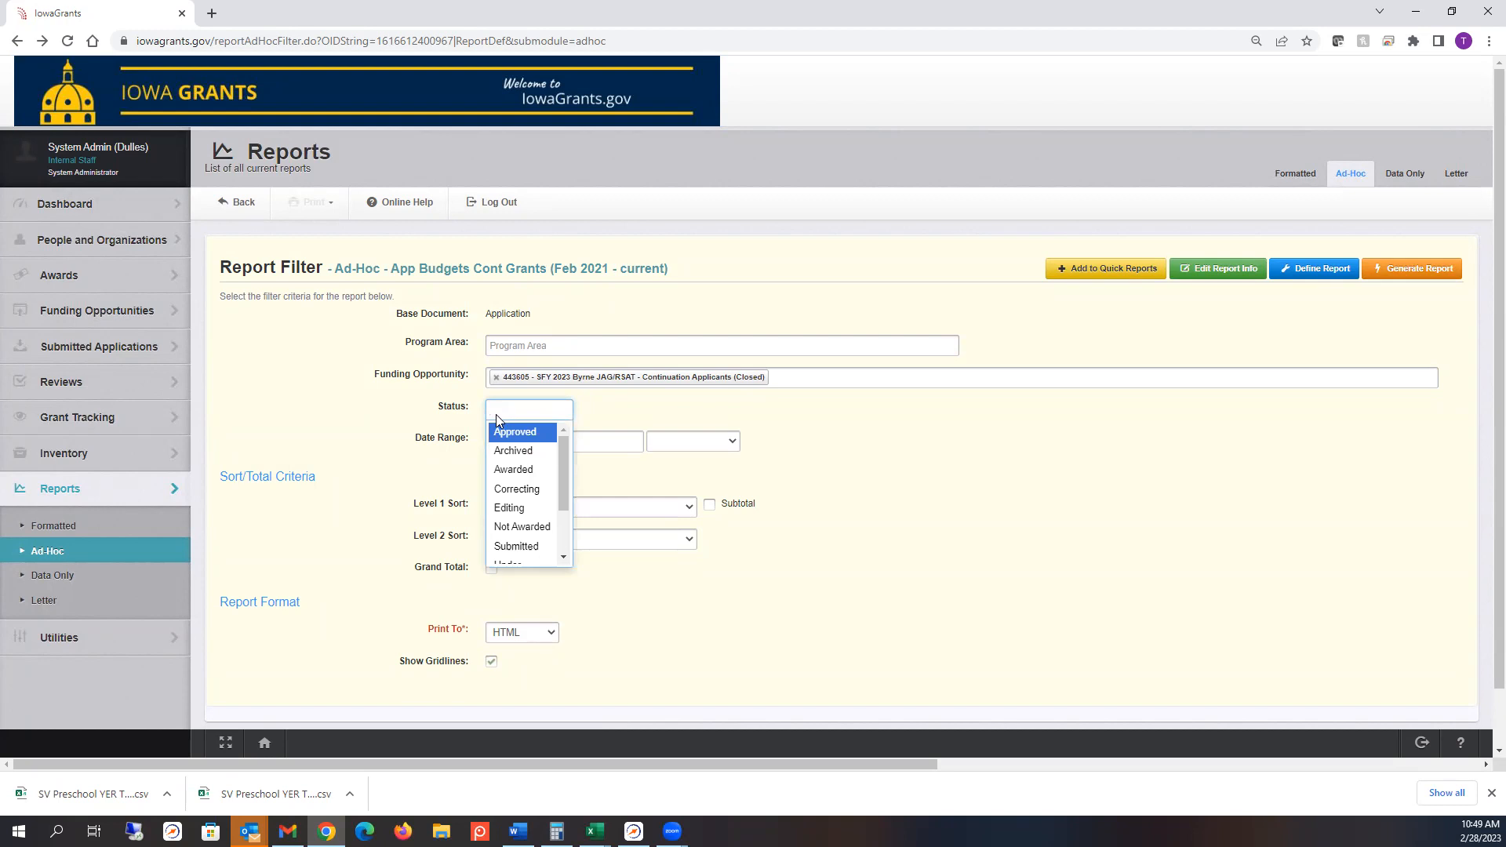
left_click_drag(562, 511, 574, 480)
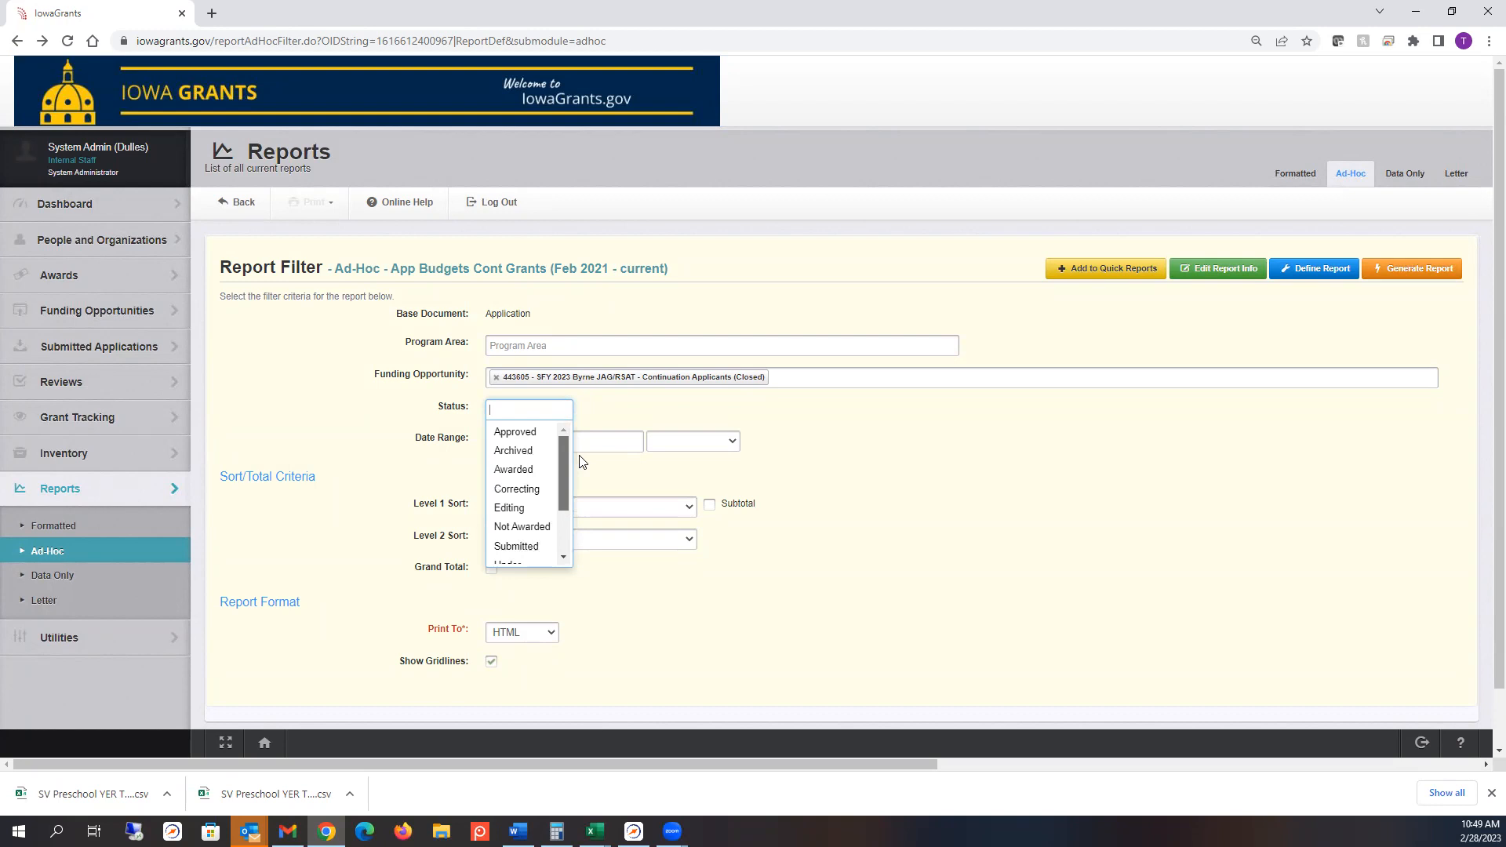
left_click(514, 469)
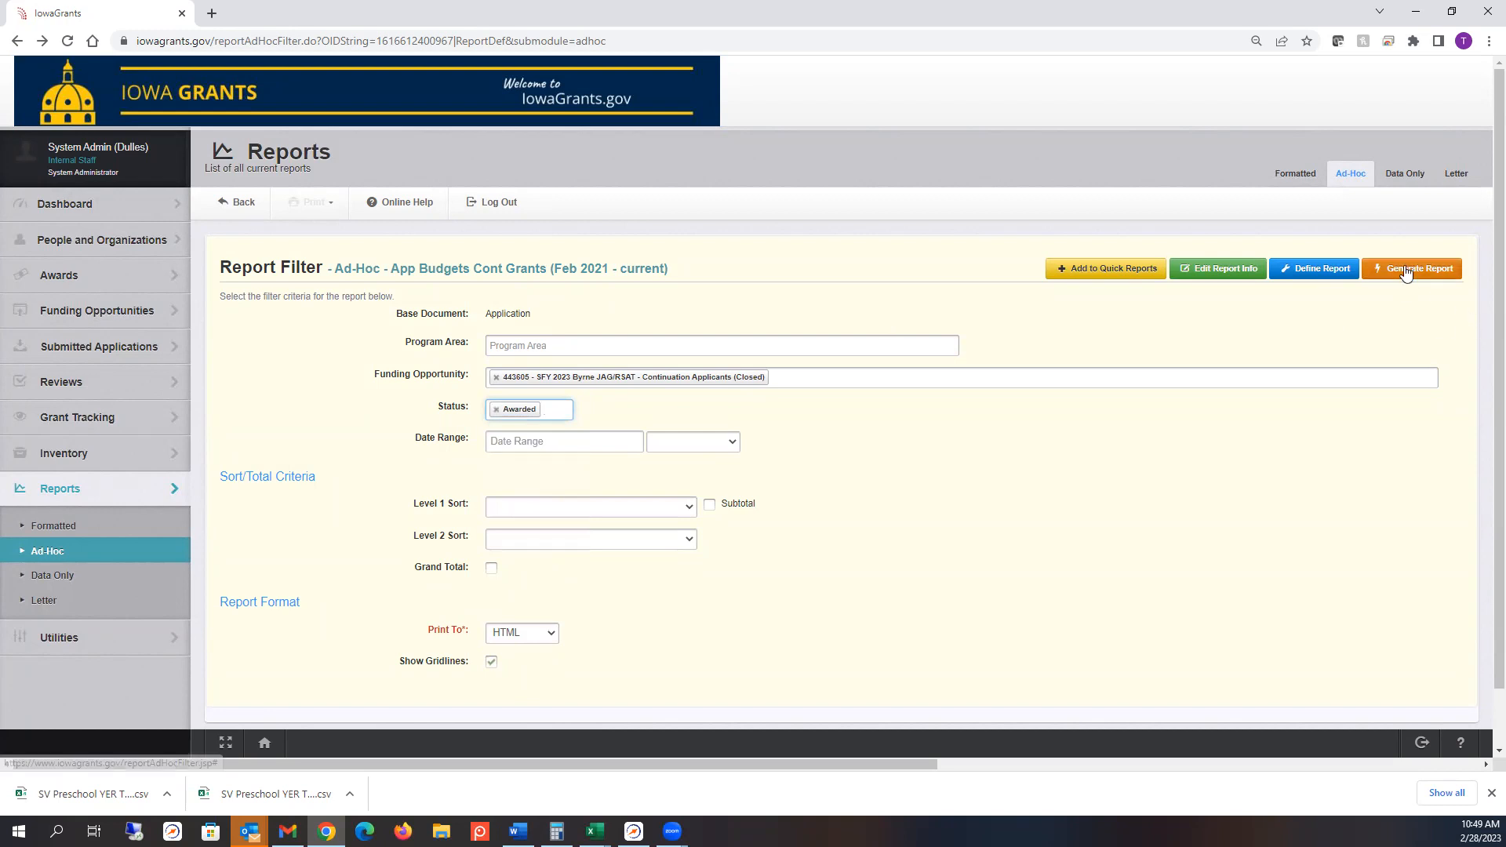
left_click(1405, 270)
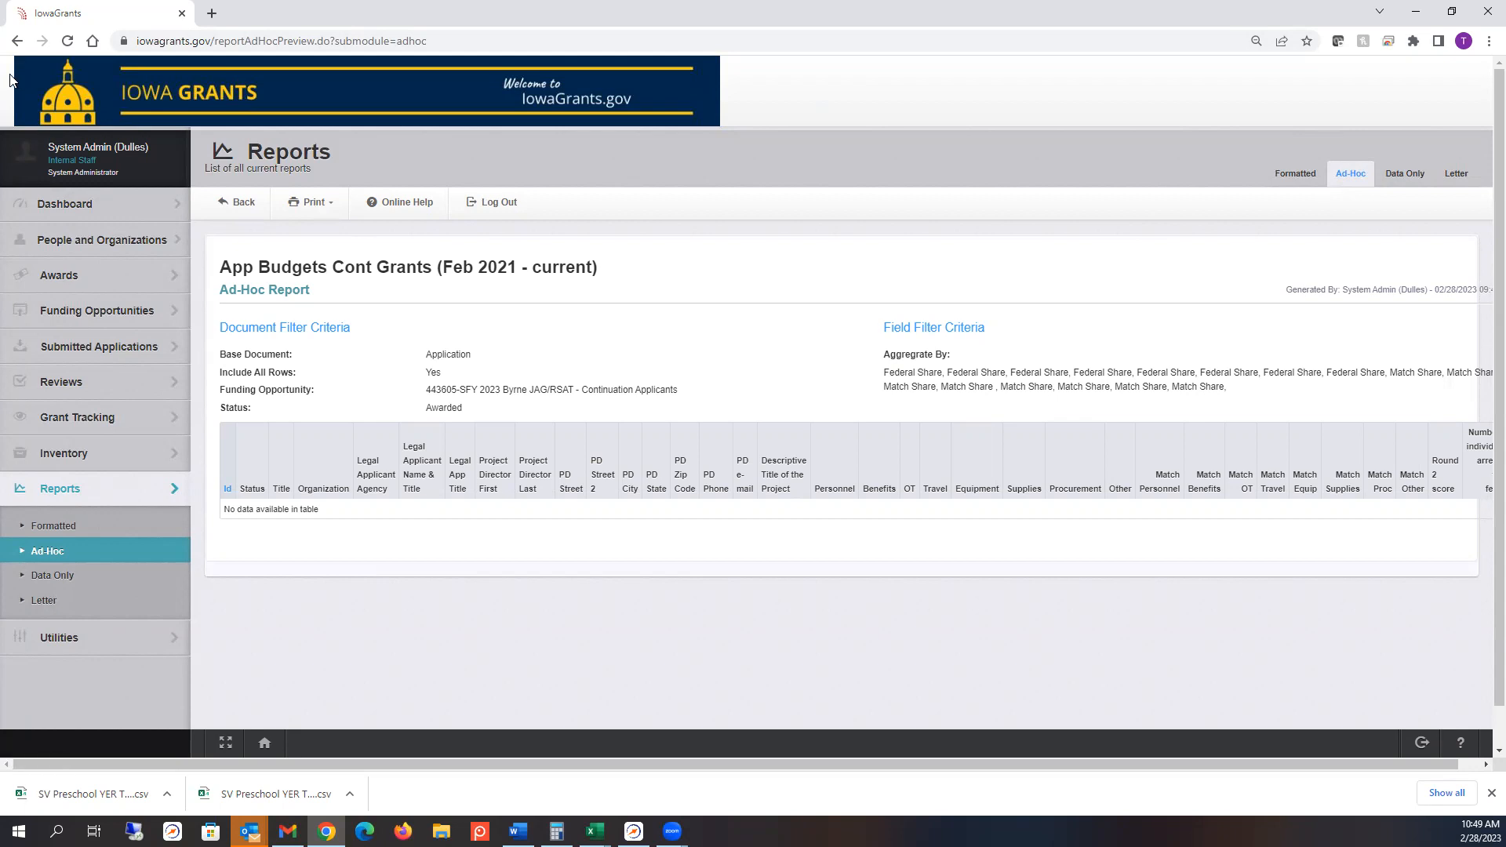
Step: Return to the report definition and delete the Round 2 score field from the report fields
left_click(17, 40)
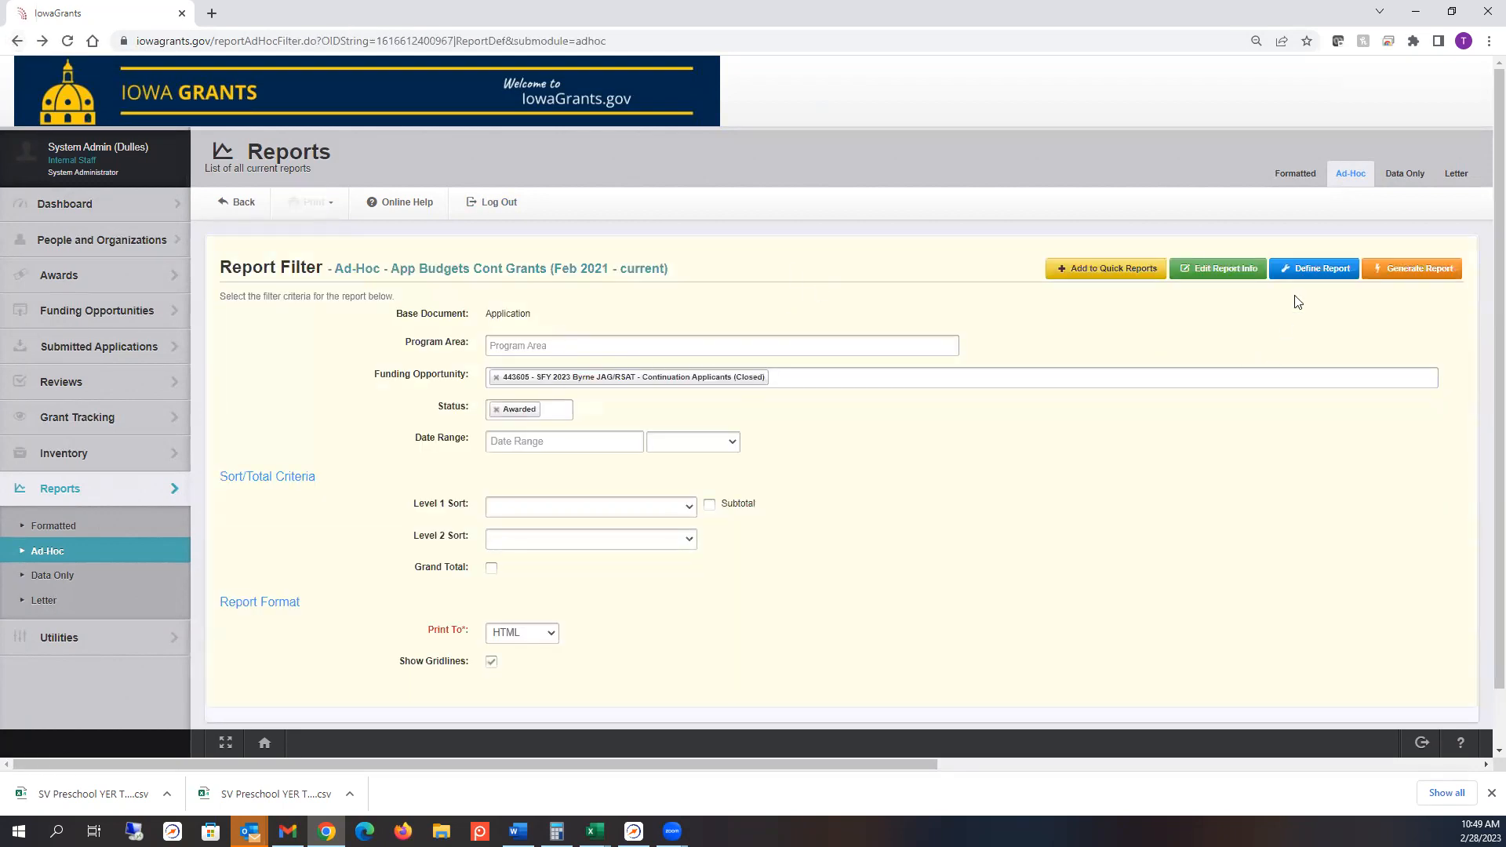
left_click(1310, 273)
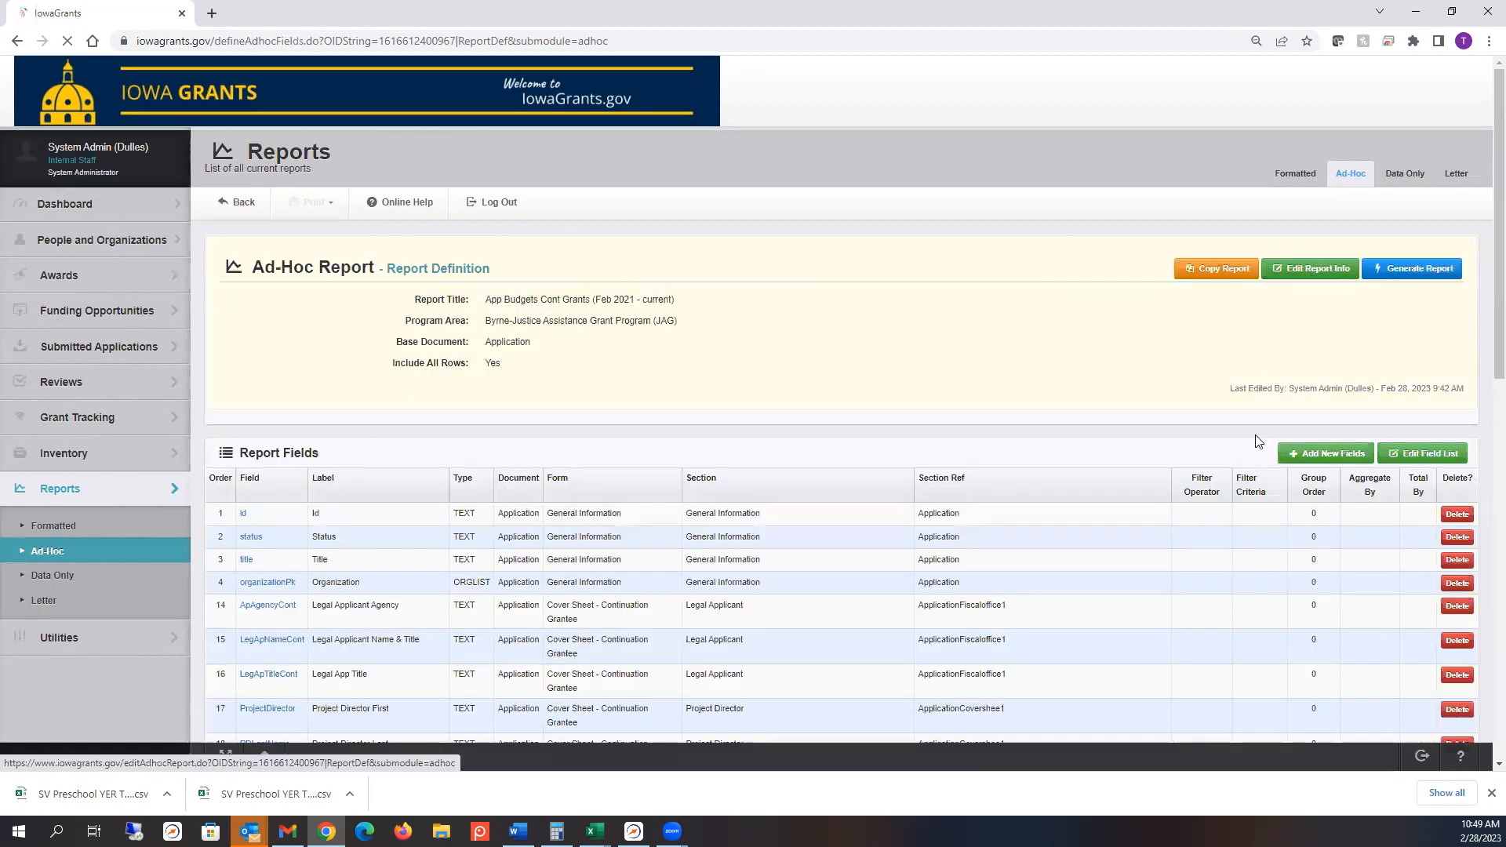
scroll(1231, 491, "down", 2)
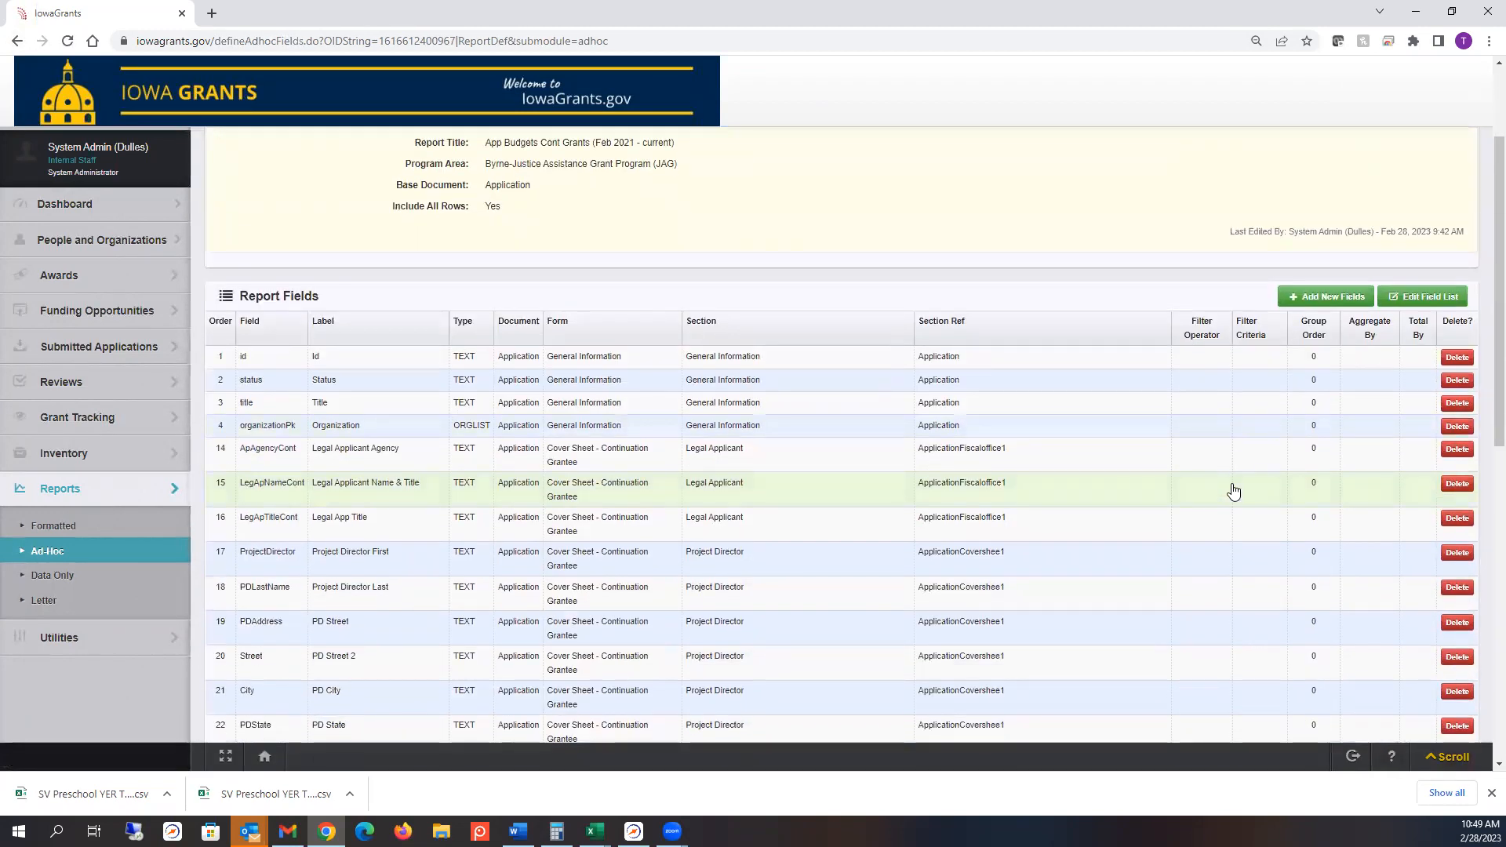
scroll(1233, 490, "down", 3)
scroll(1104, 506, "down", 2)
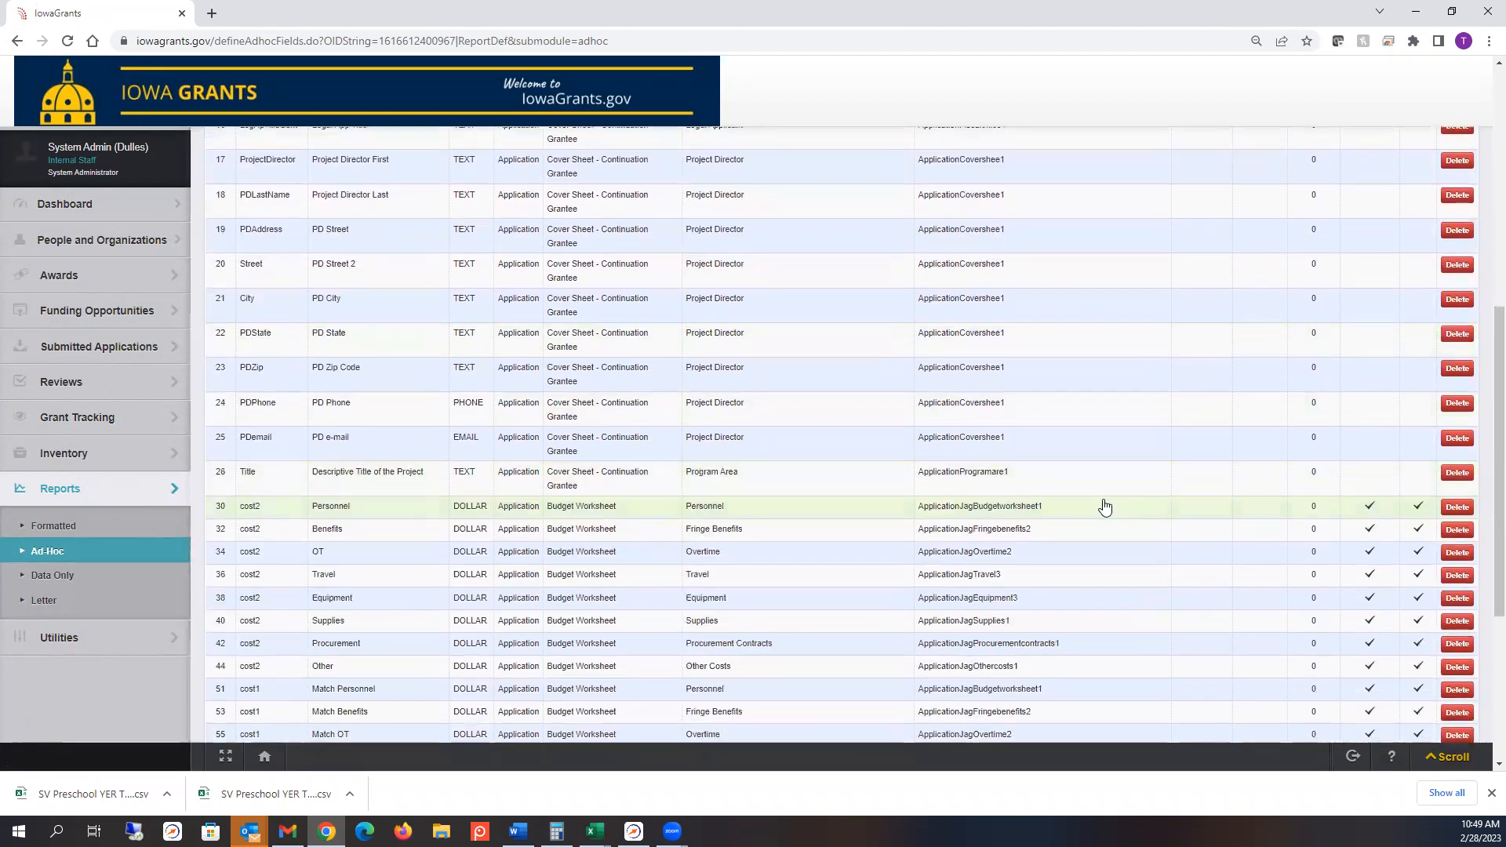
scroll(1020, 632, "down", 1)
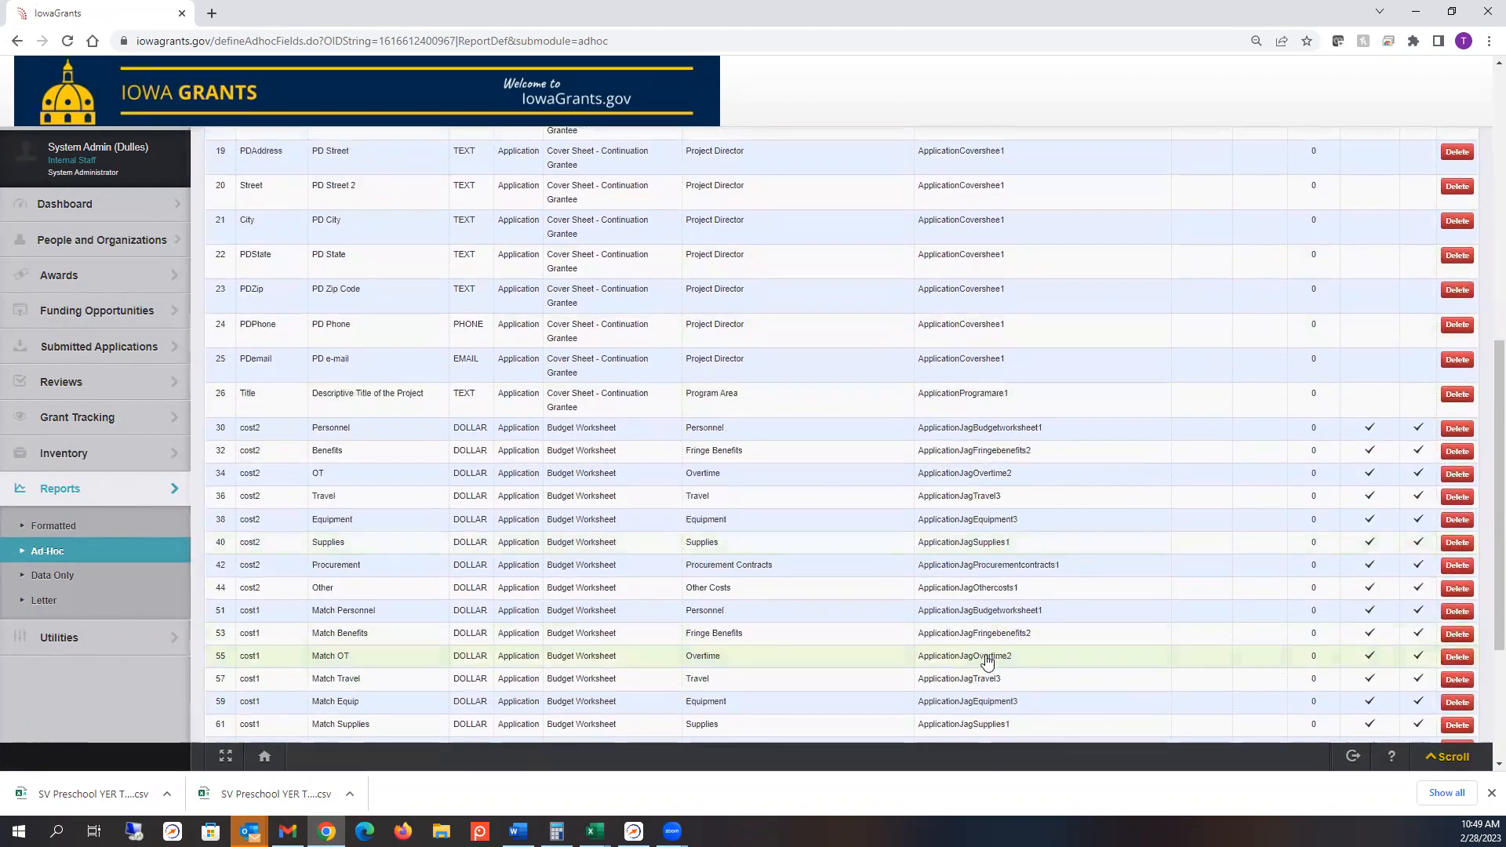
scroll(353, 694, "down", 2)
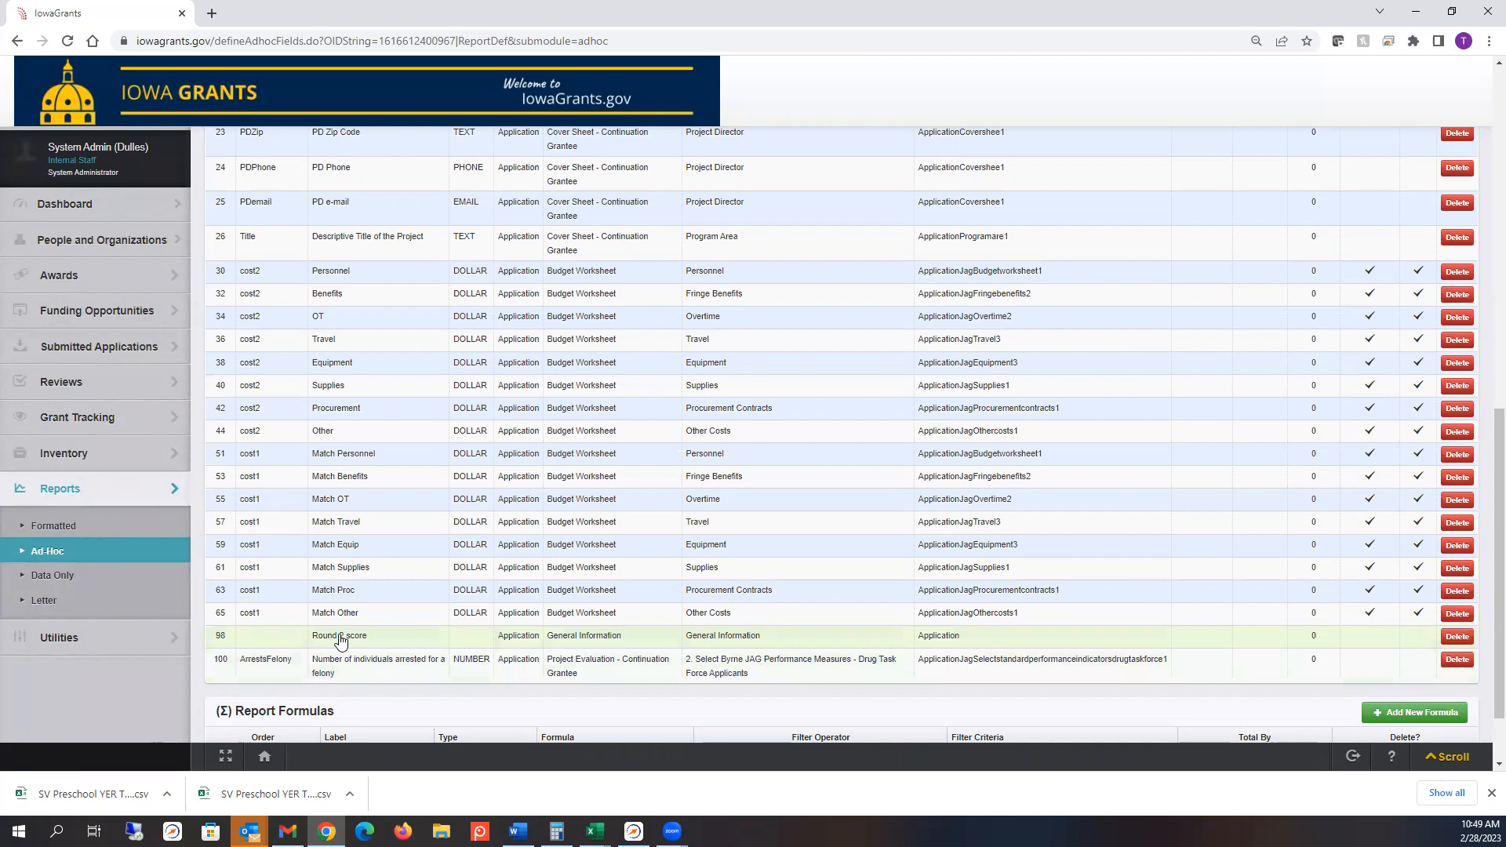
left_click(1457, 636)
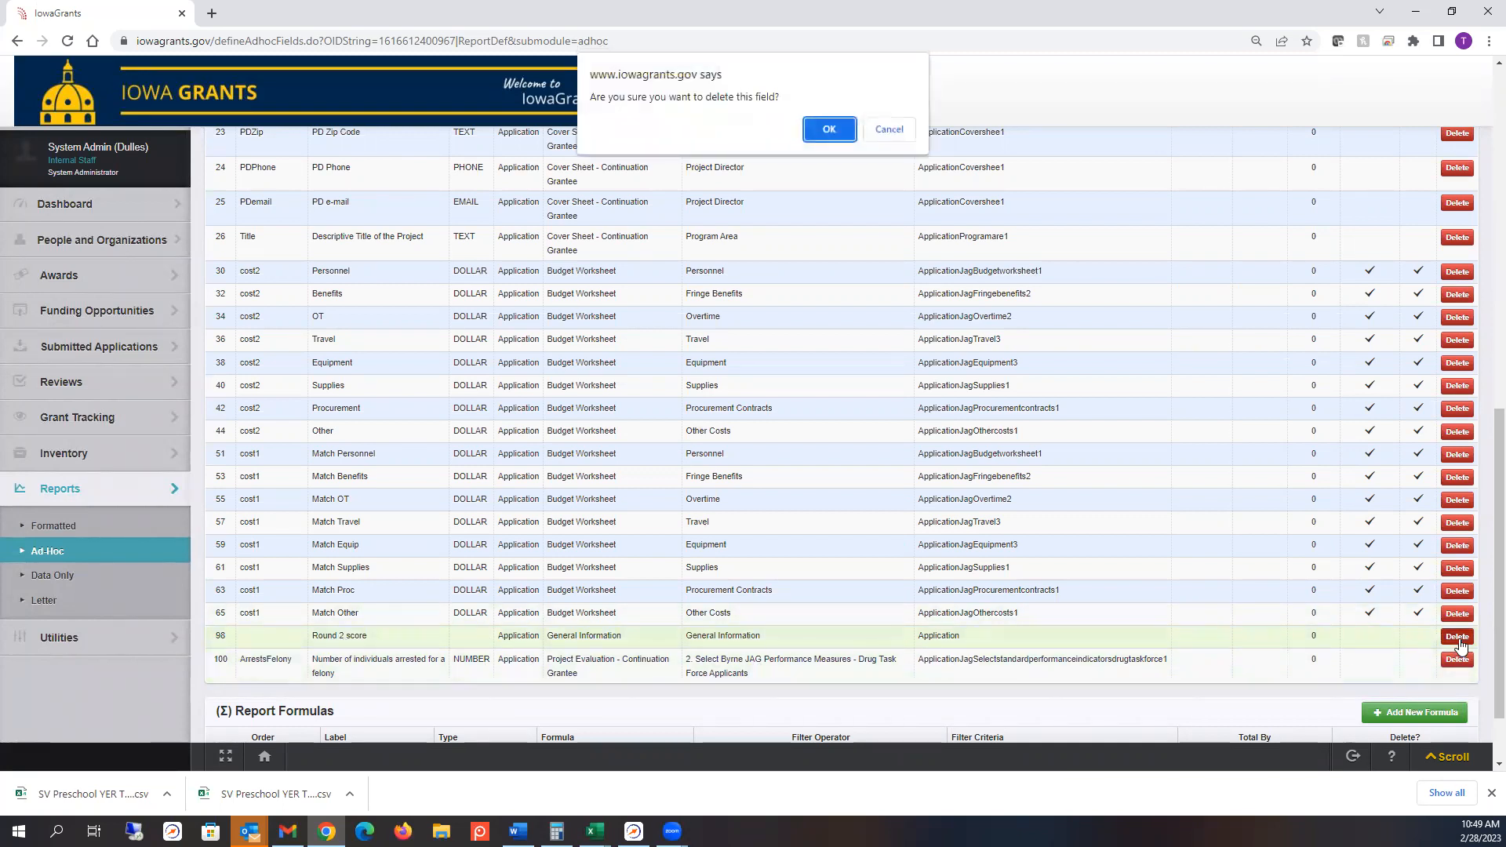
left_click(822, 138)
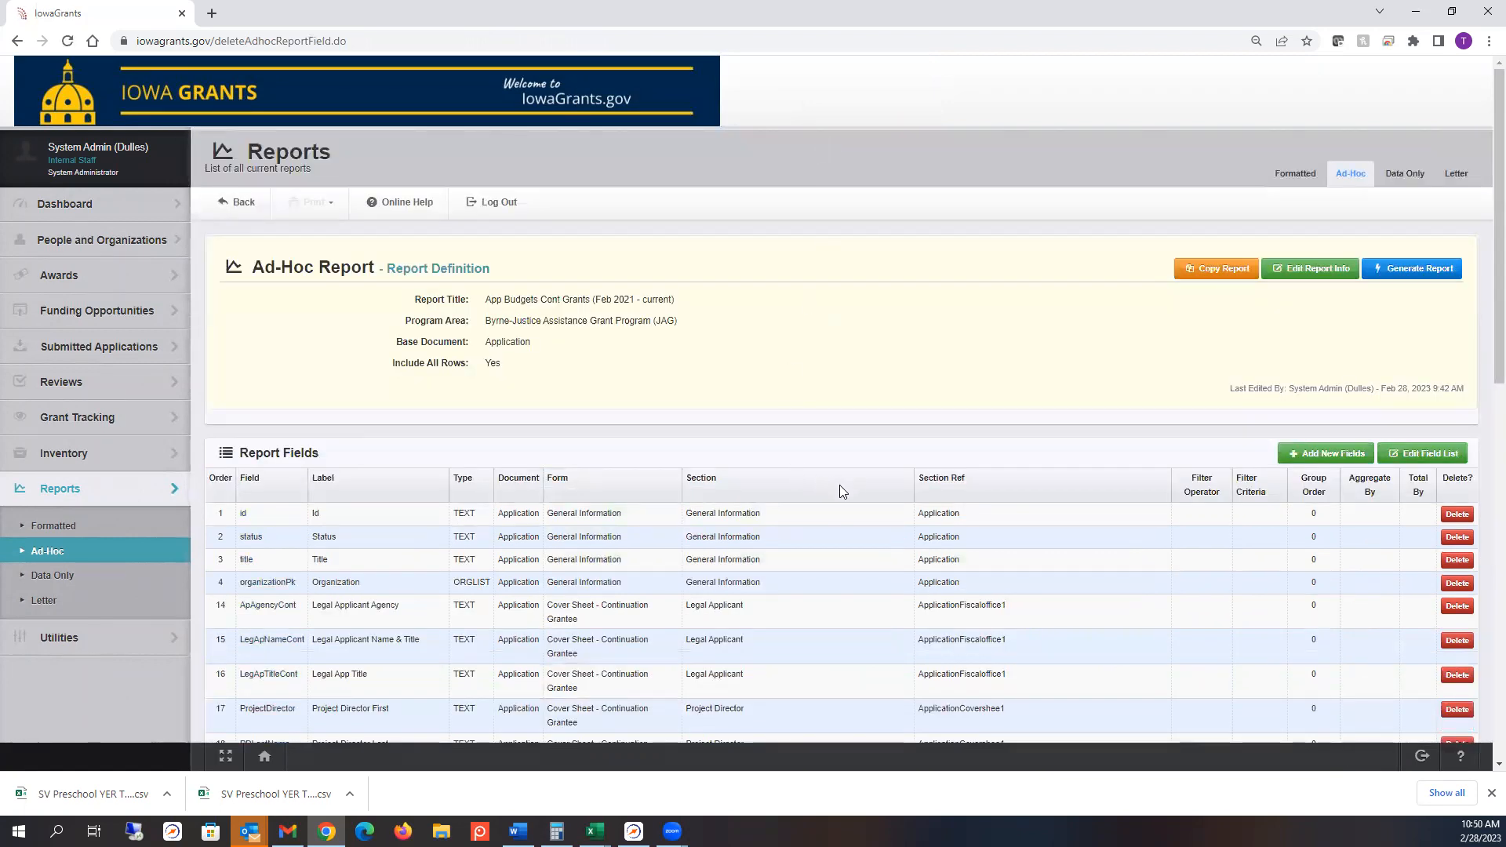
Step: Check the remaining report fields and open the filter criteria for generating the report
scroll(837, 491, "down", 7)
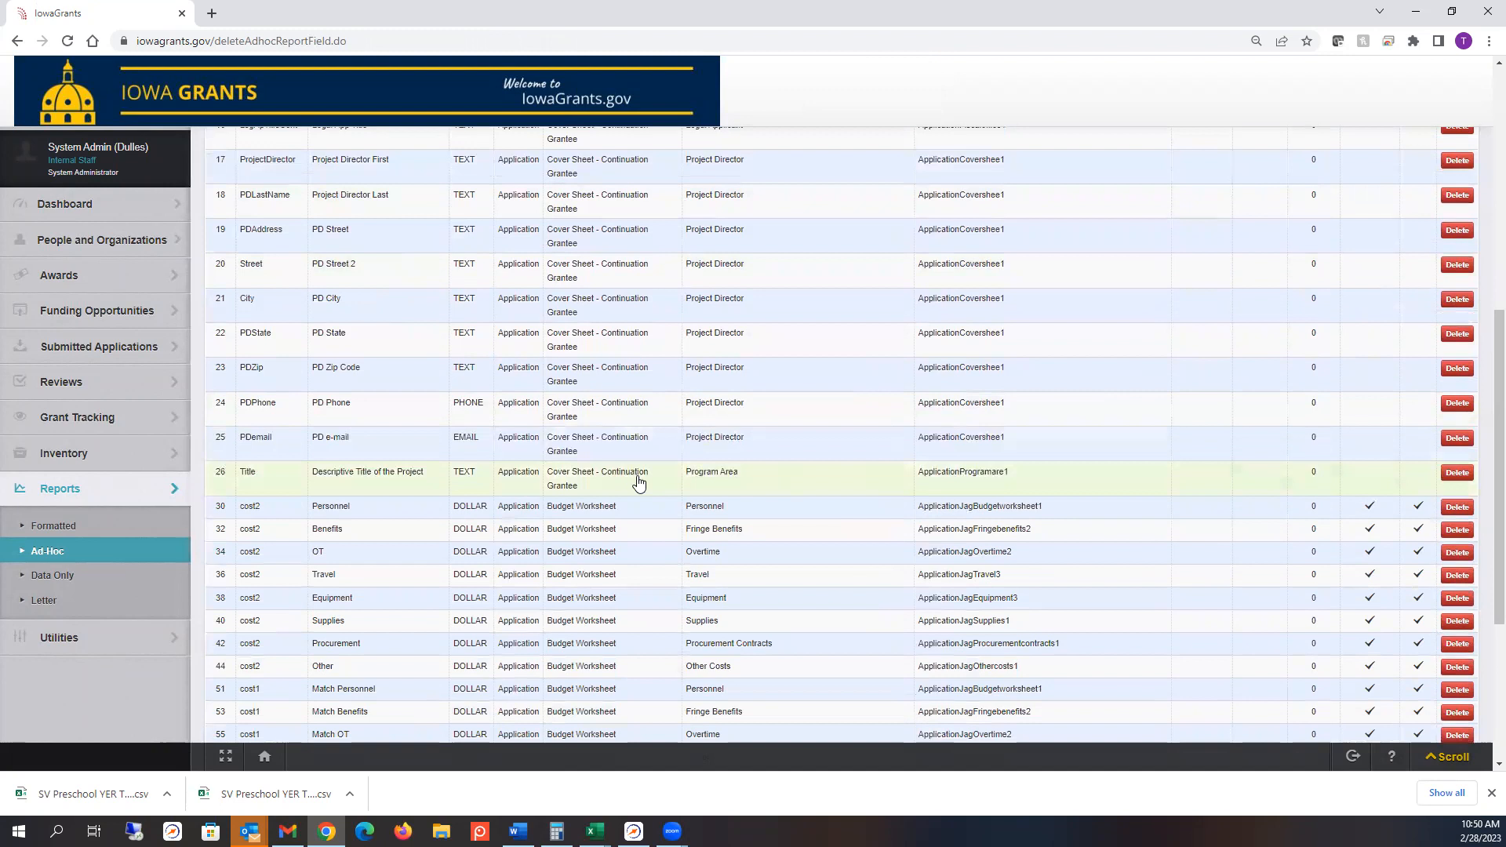
scroll(656, 596, "down", 3)
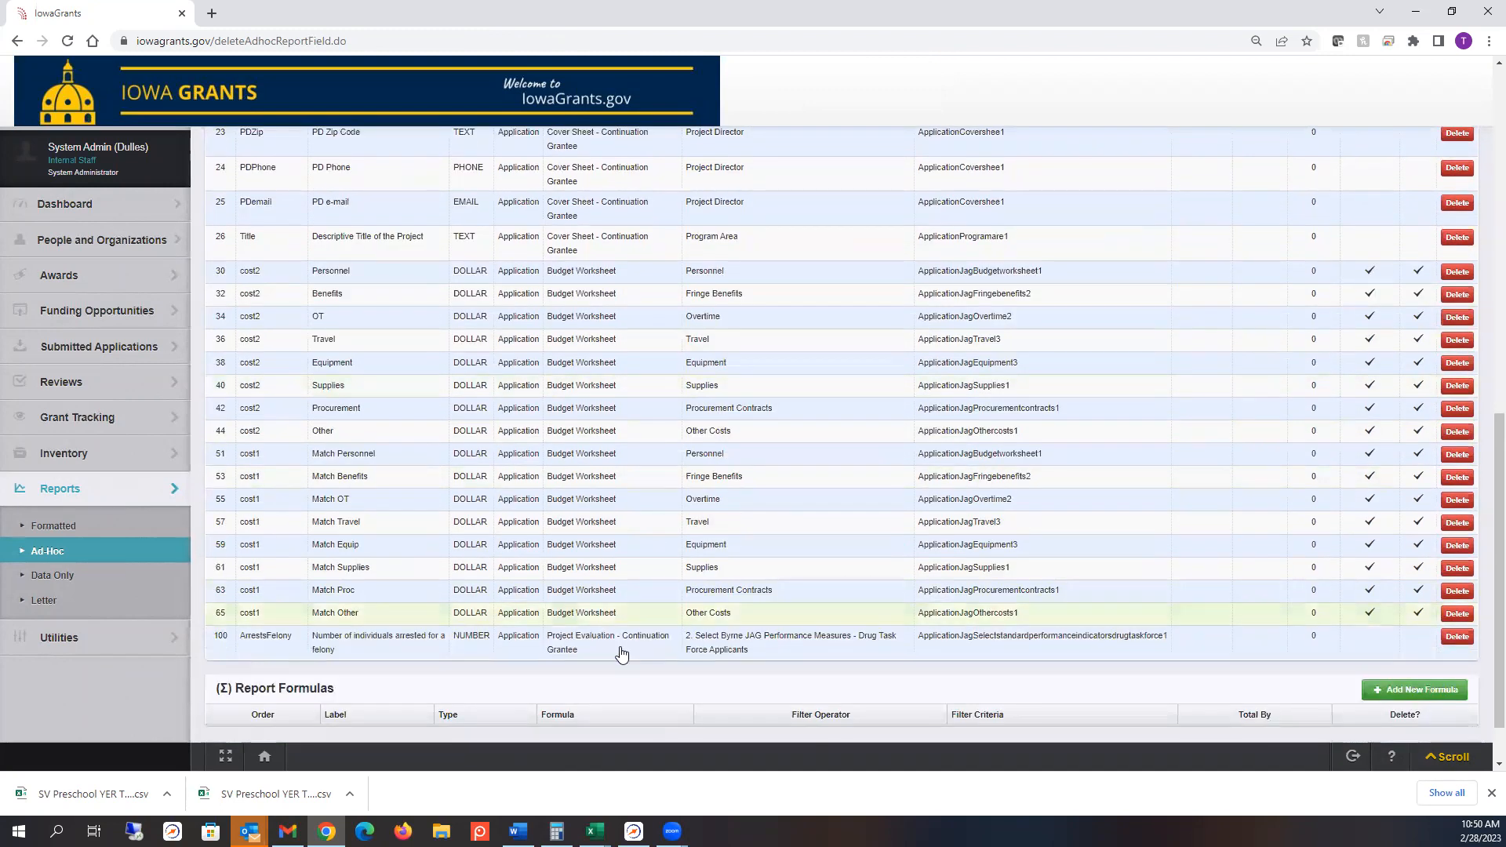
scroll(1343, 566, "up", 1)
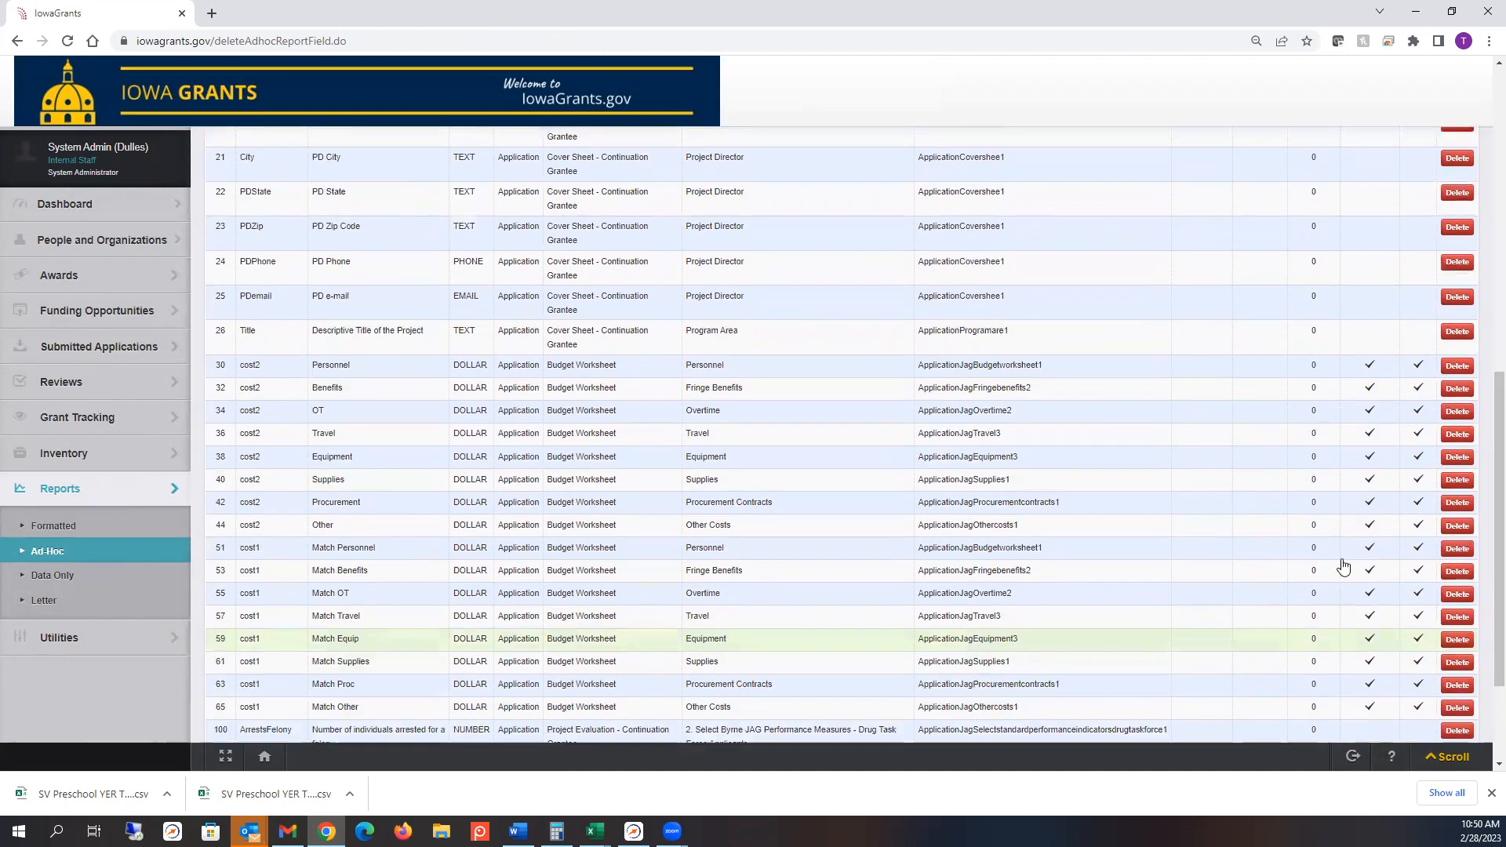
scroll(1343, 567, "up", 10)
left_click(1422, 269)
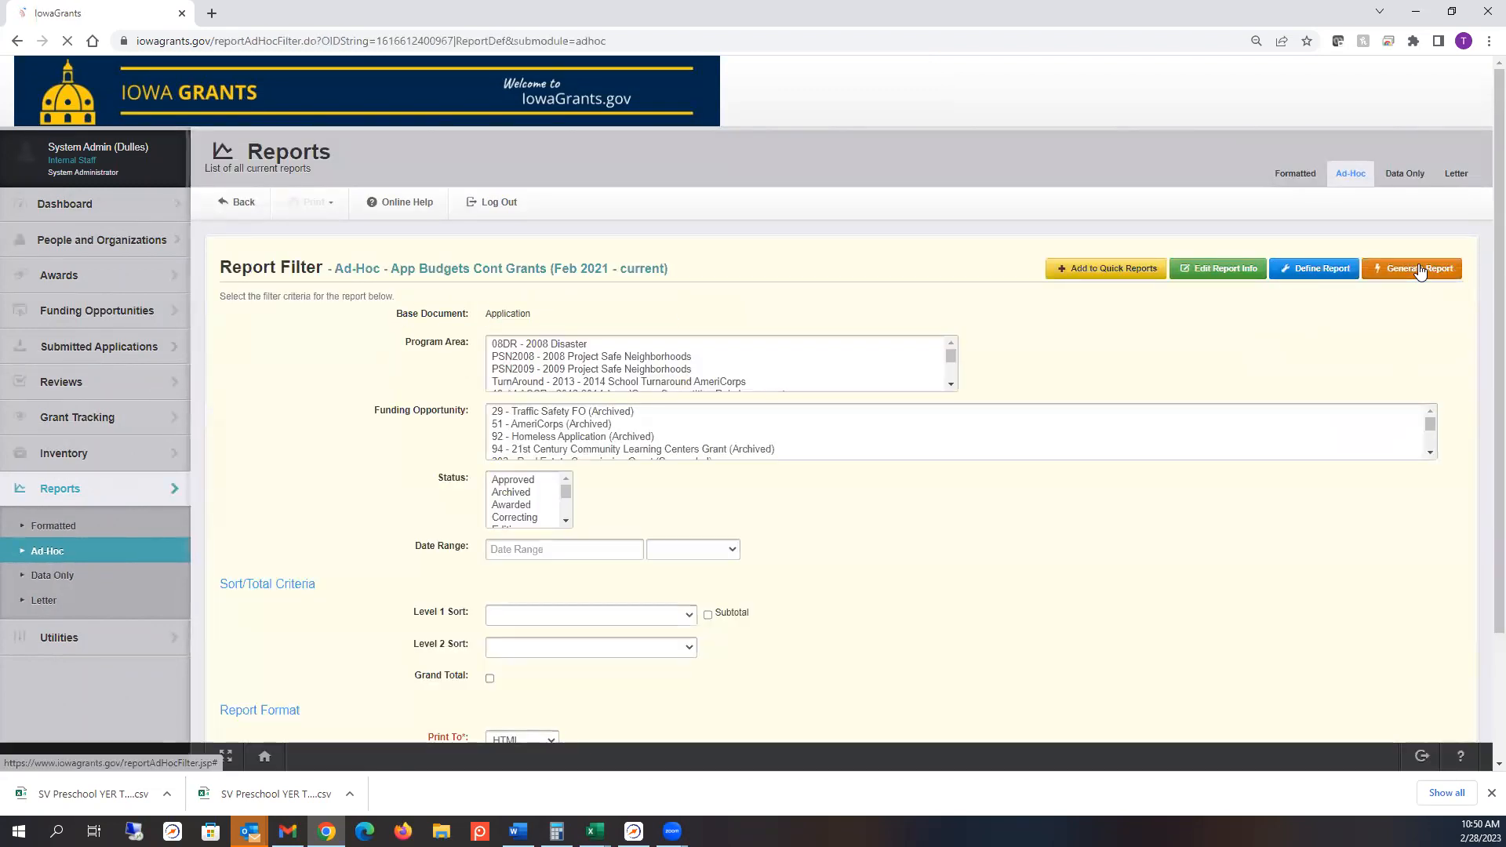
Step: Set the Funding Opportunity filter to 443605 - SFY 2023 Byrne JAG/RSAT - Continuation Applicants (Closed)
left_click(528, 383)
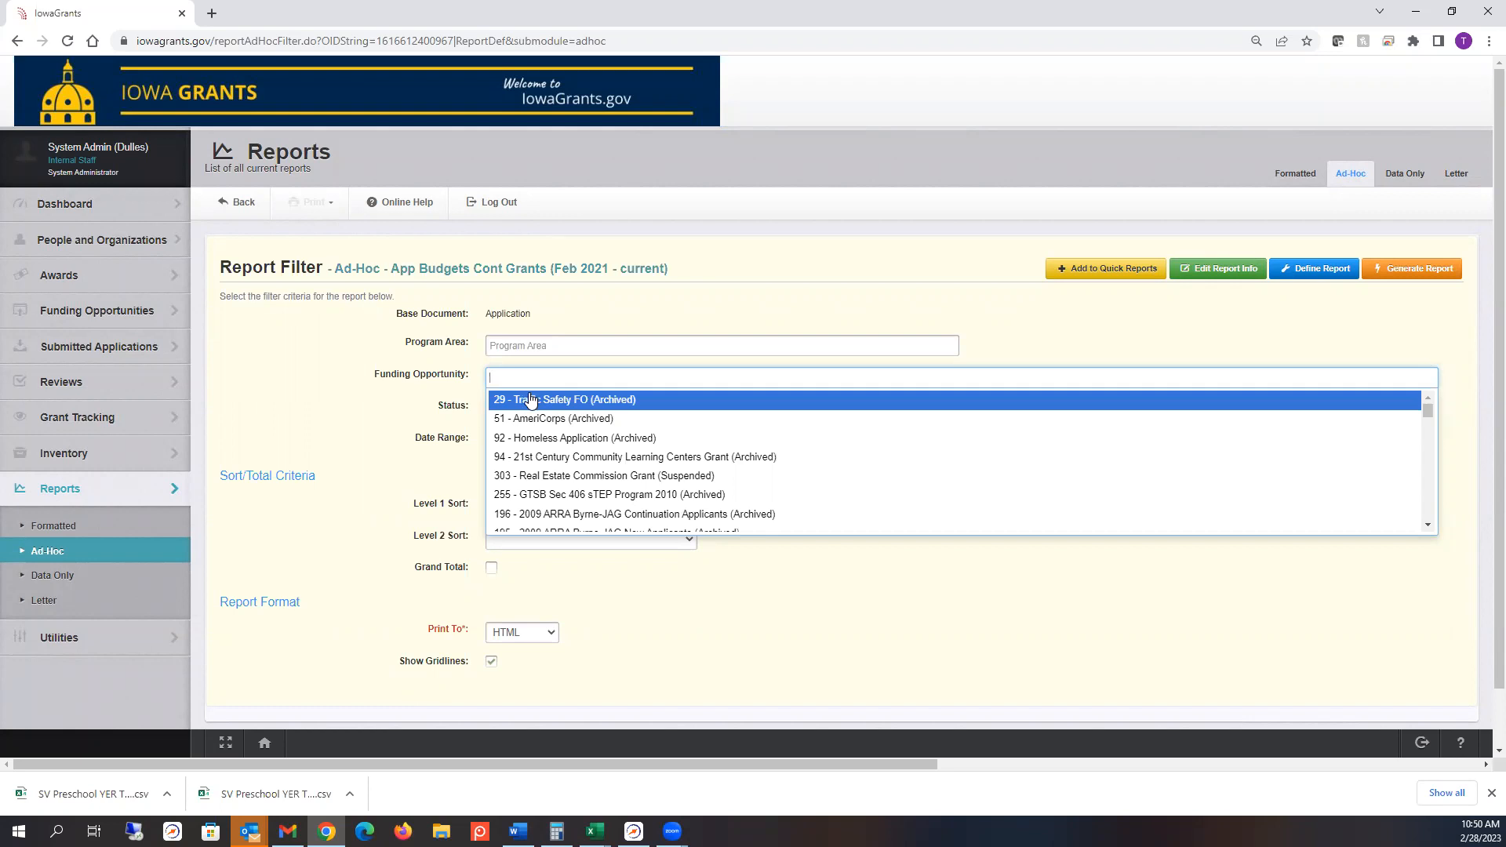
left_click(547, 381)
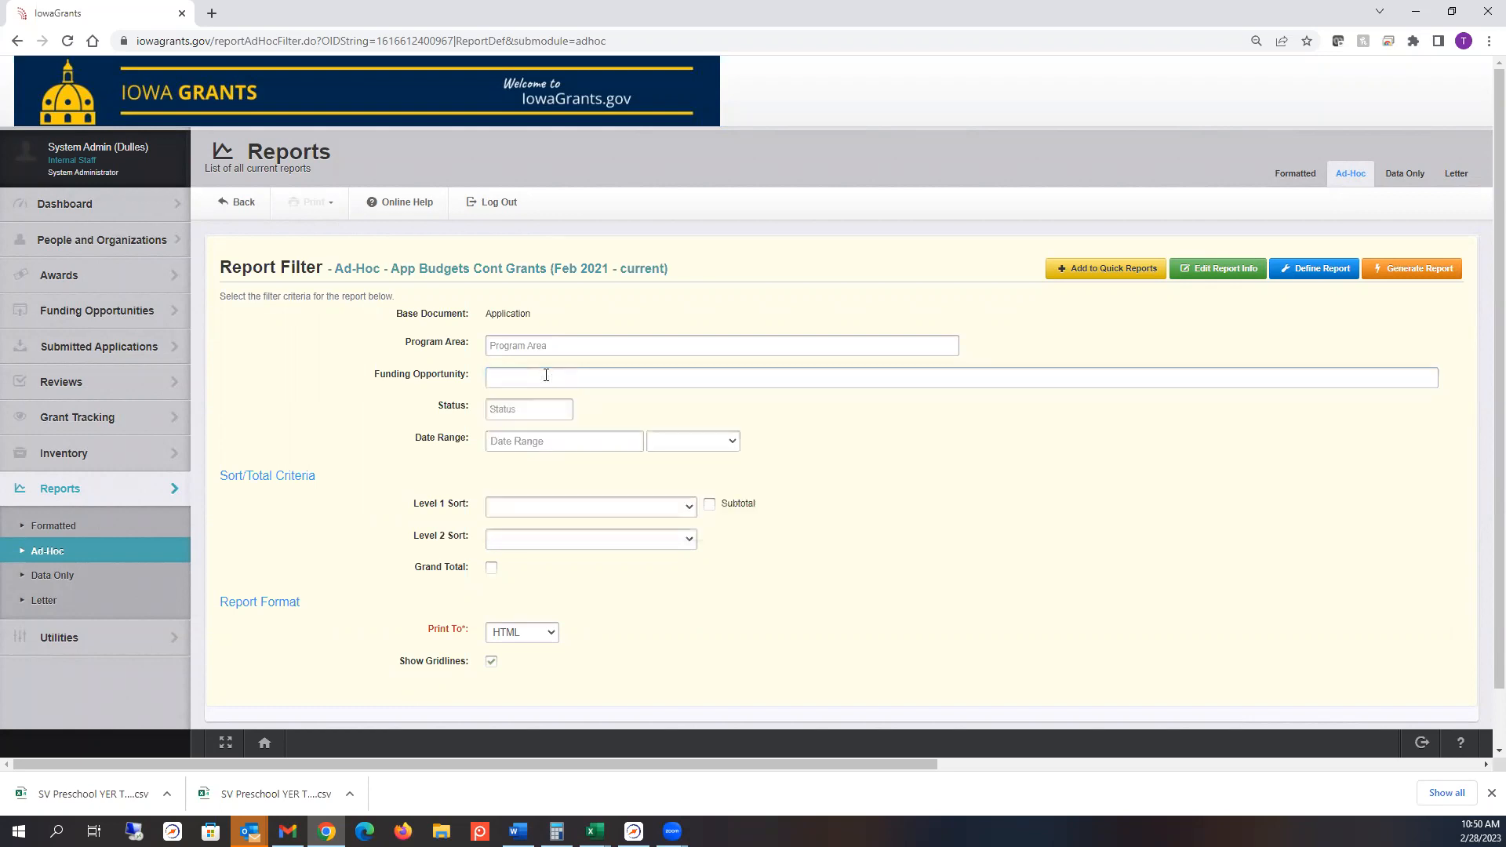
left_click(547, 382)
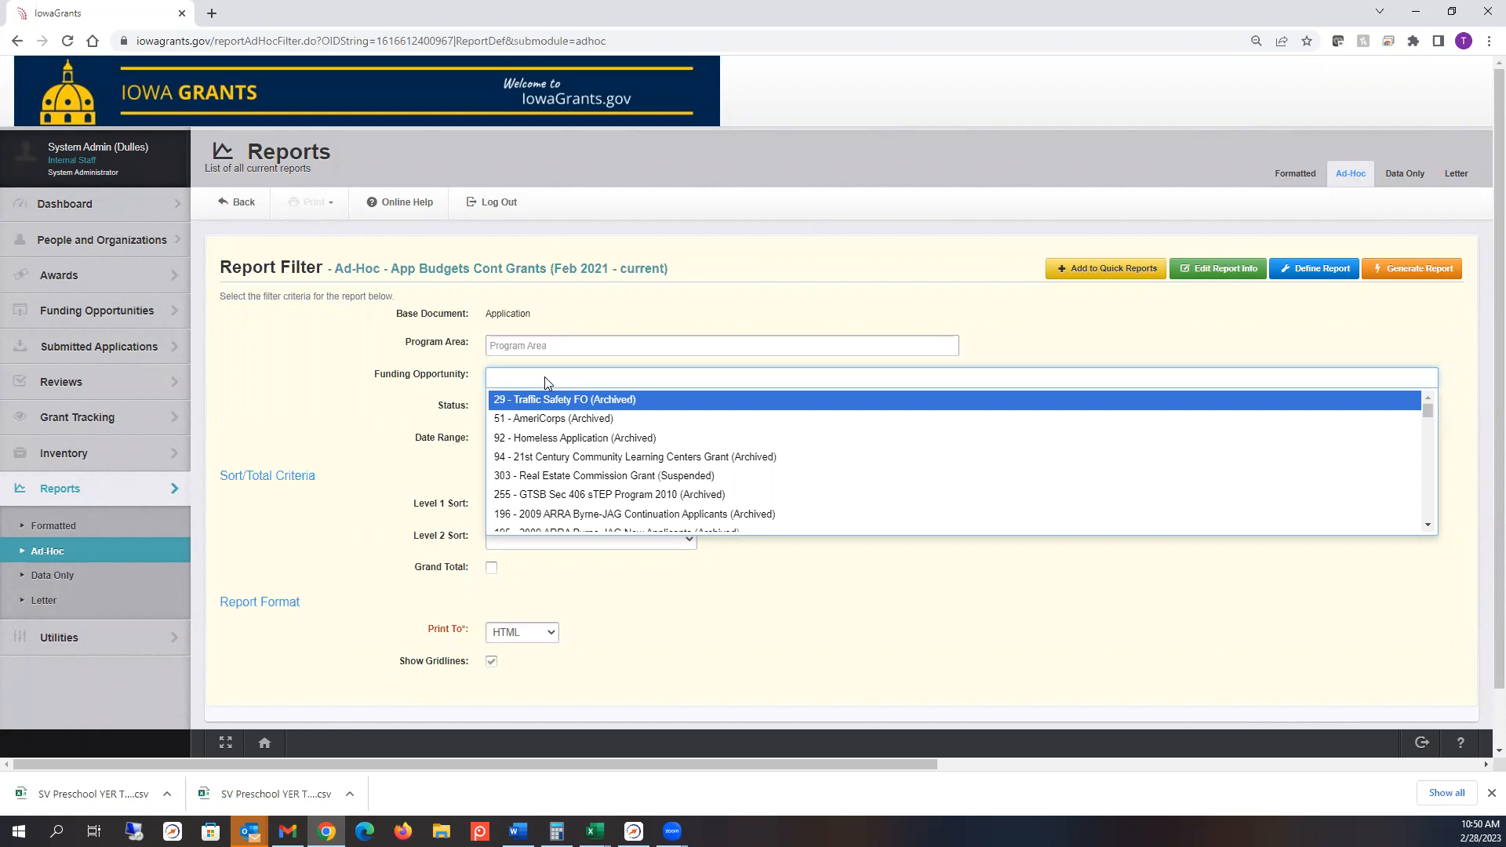
type("443")
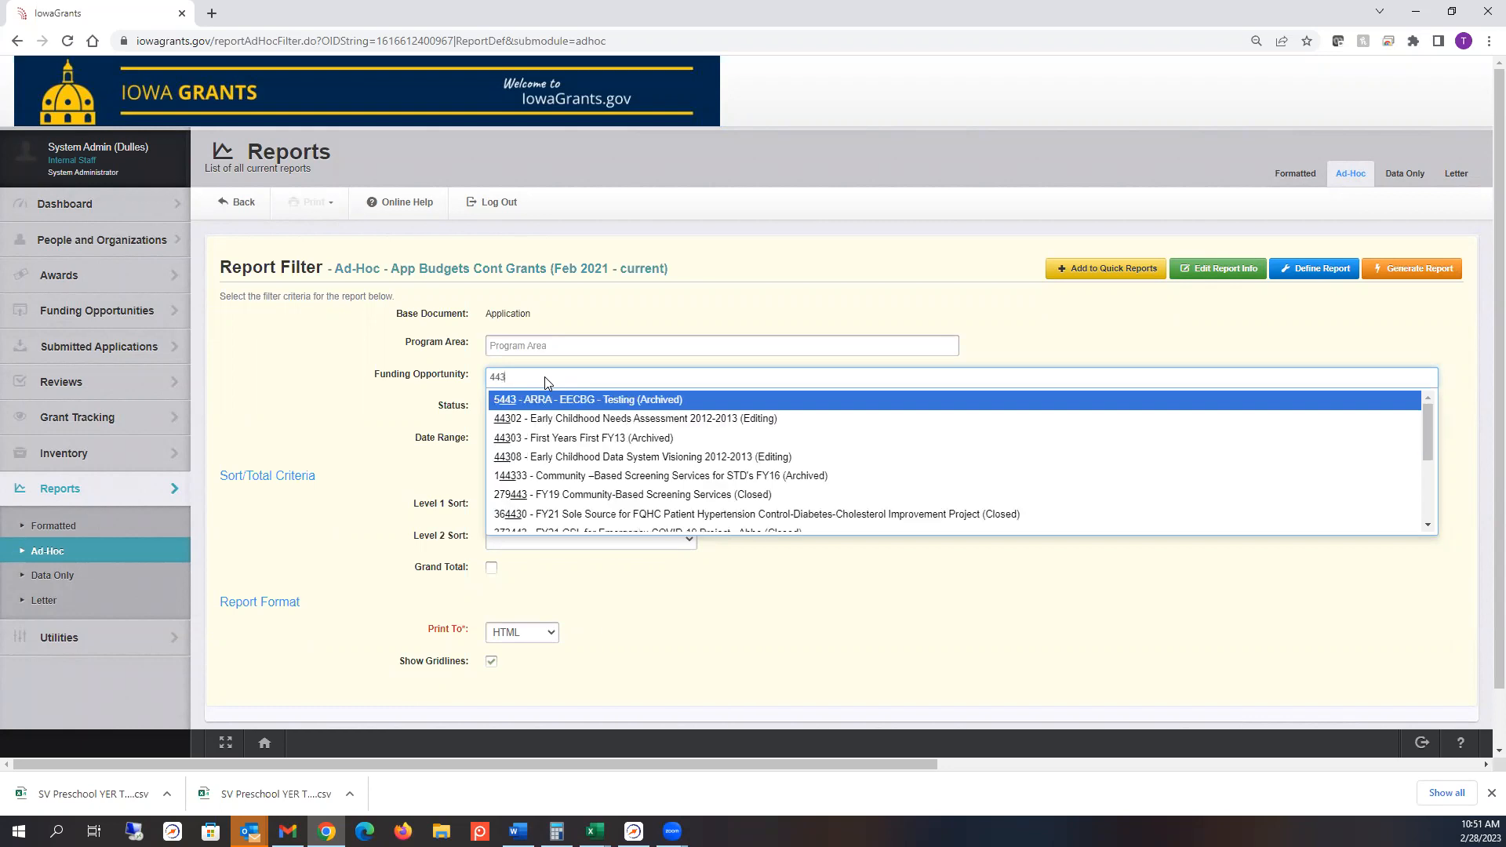
type("605")
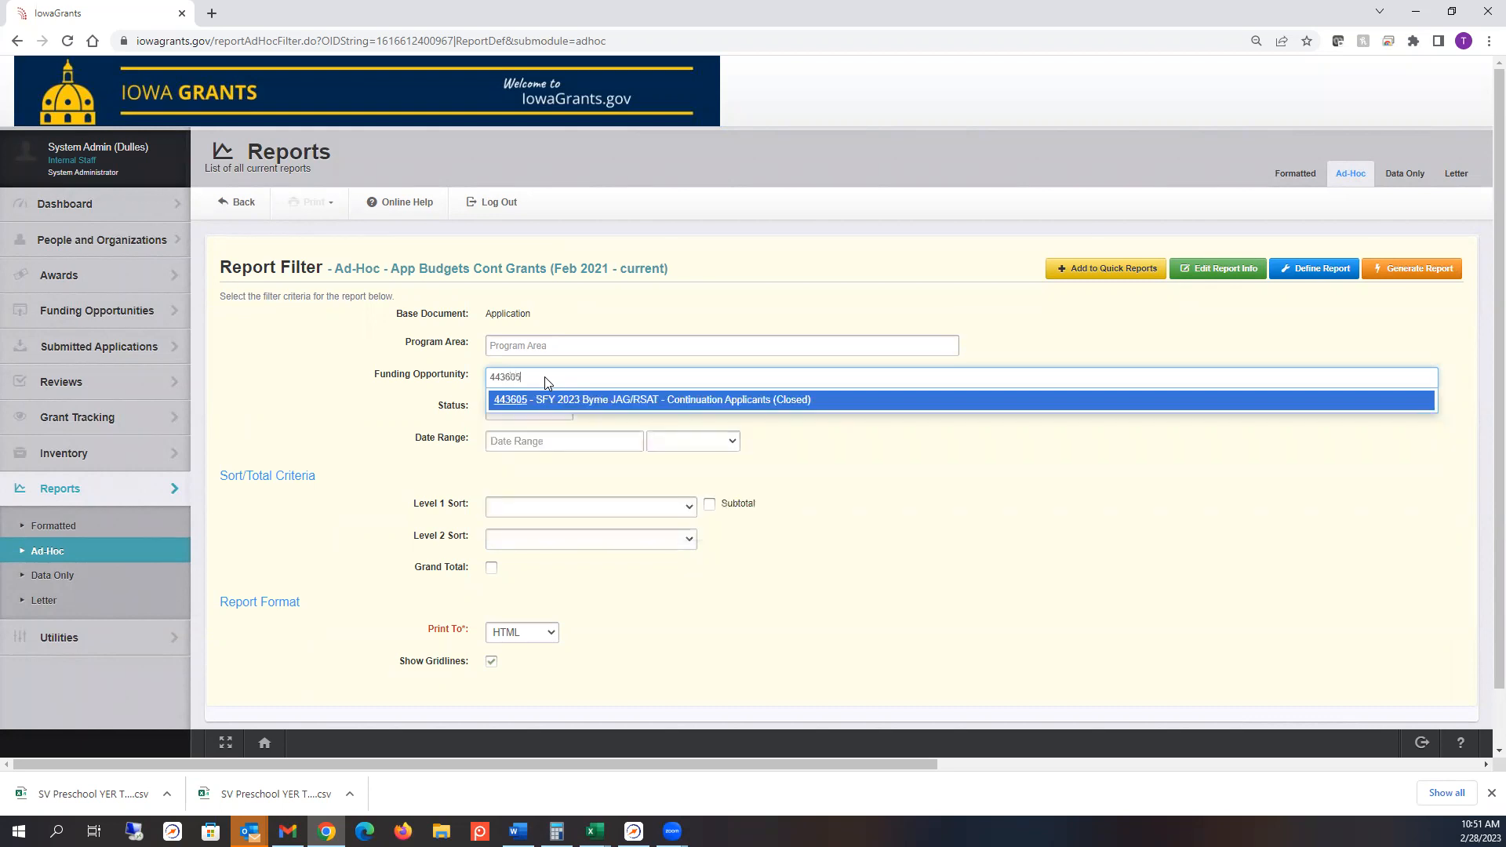
left_click(546, 402)
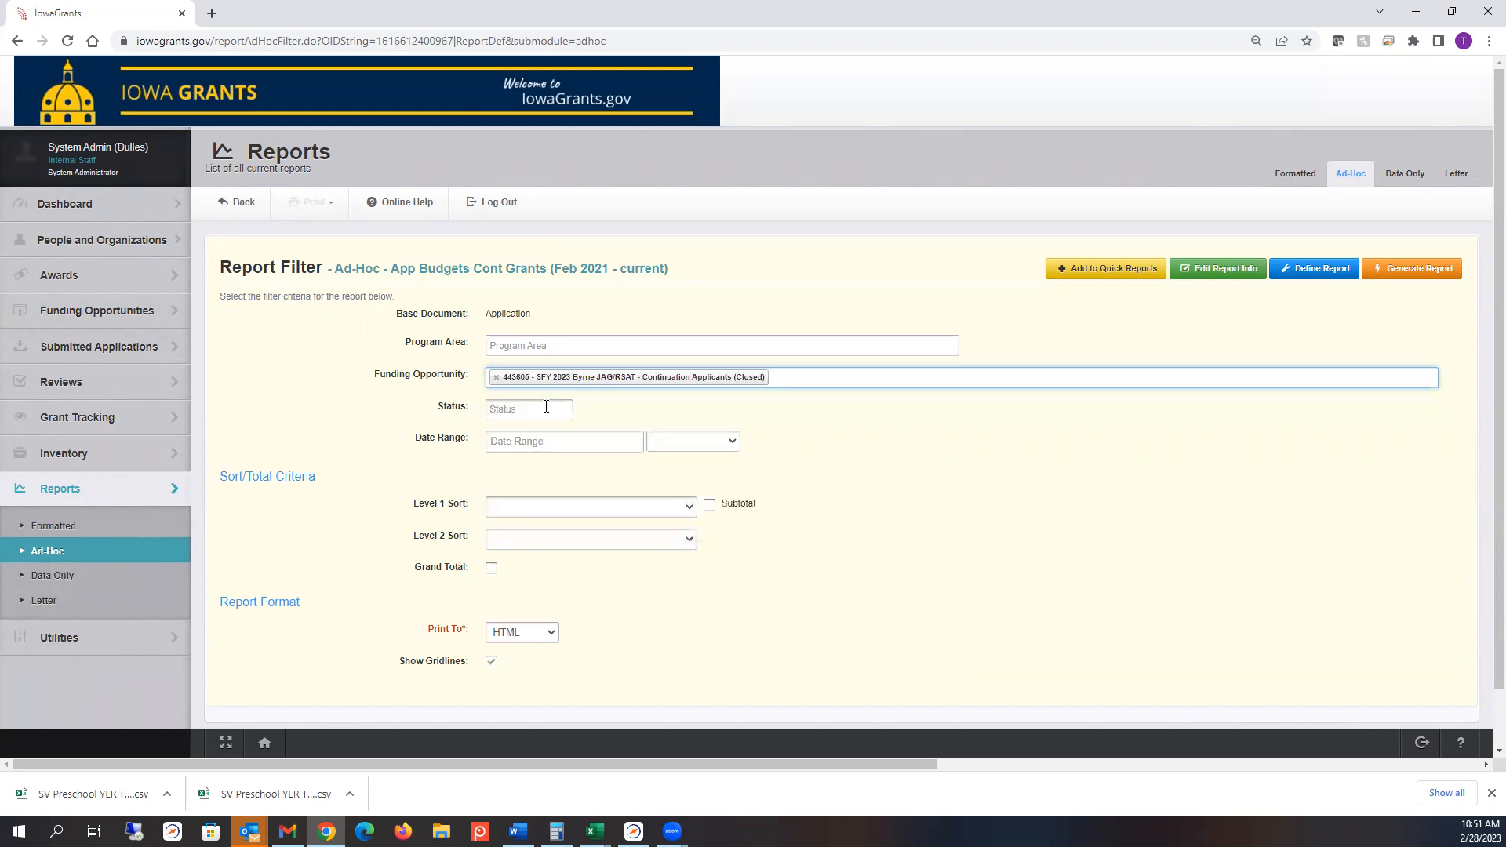
Step: Set the report's Status filter to Under Review, Submitted and Awarded
left_click(546, 408)
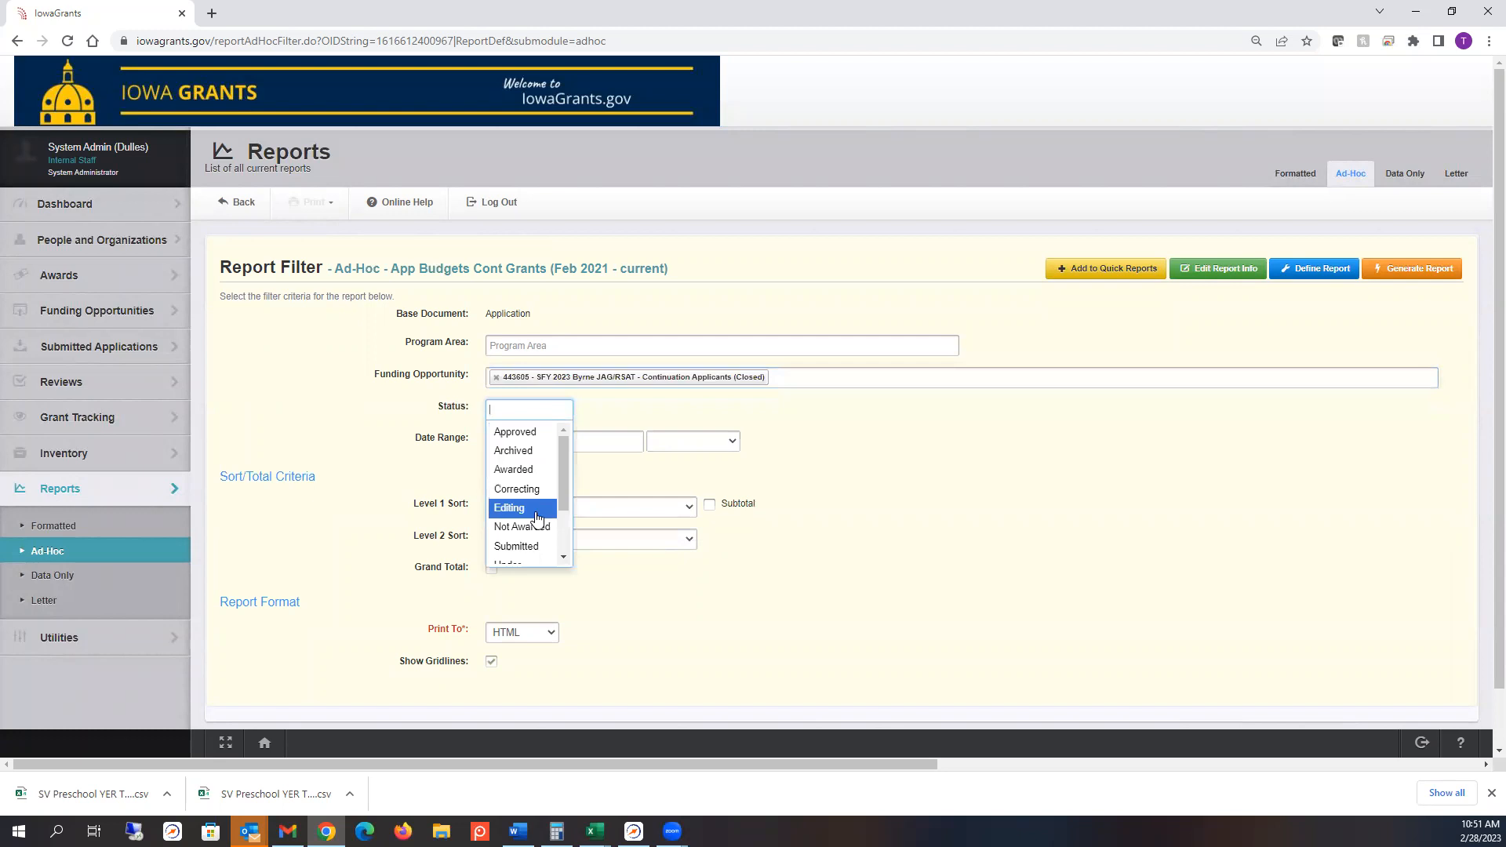
scroll(537, 531, "down", 1)
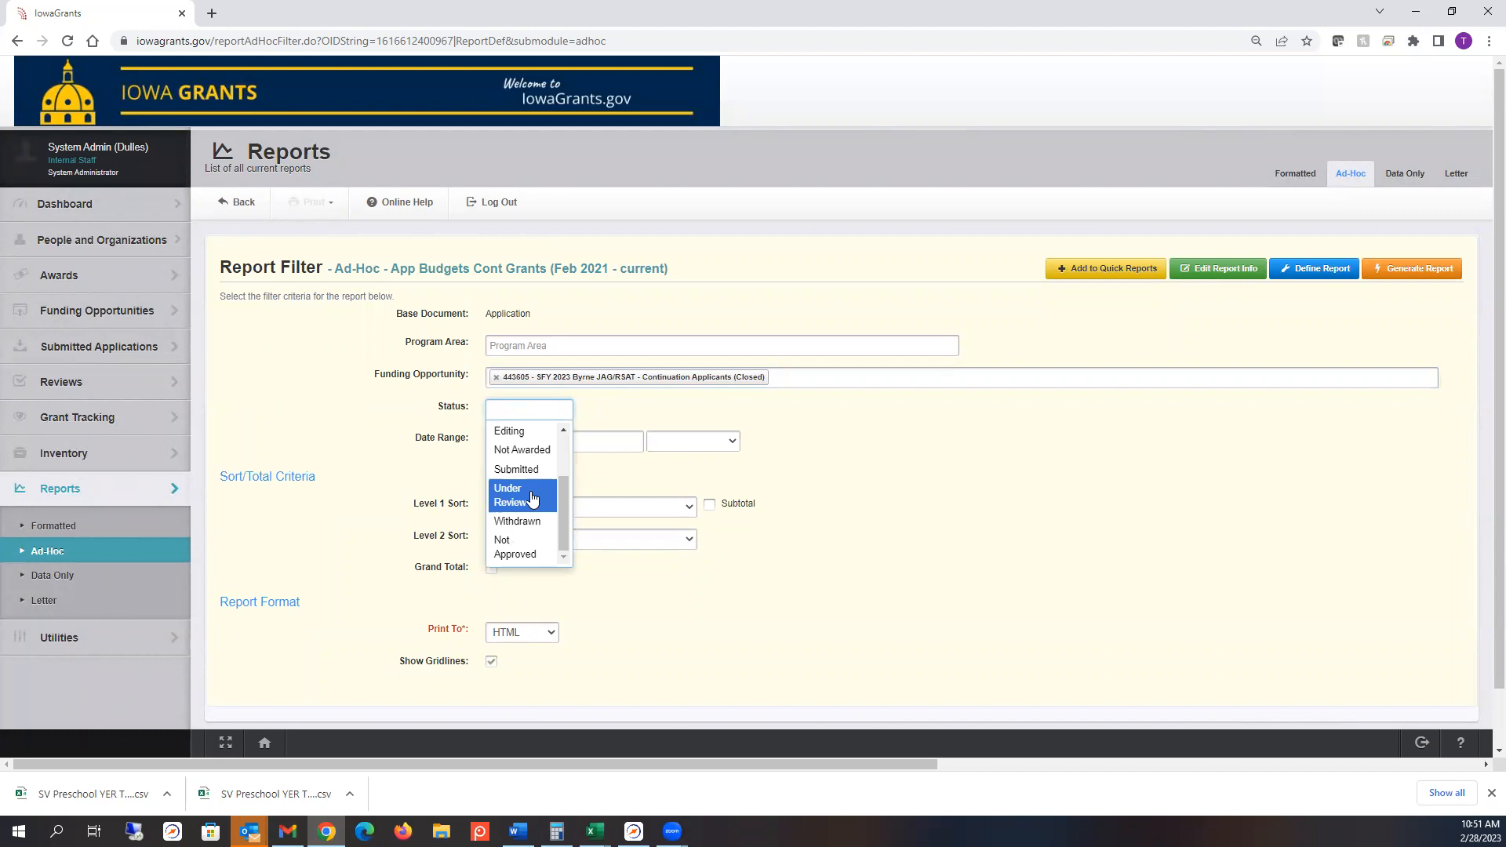
left_click(532, 499)
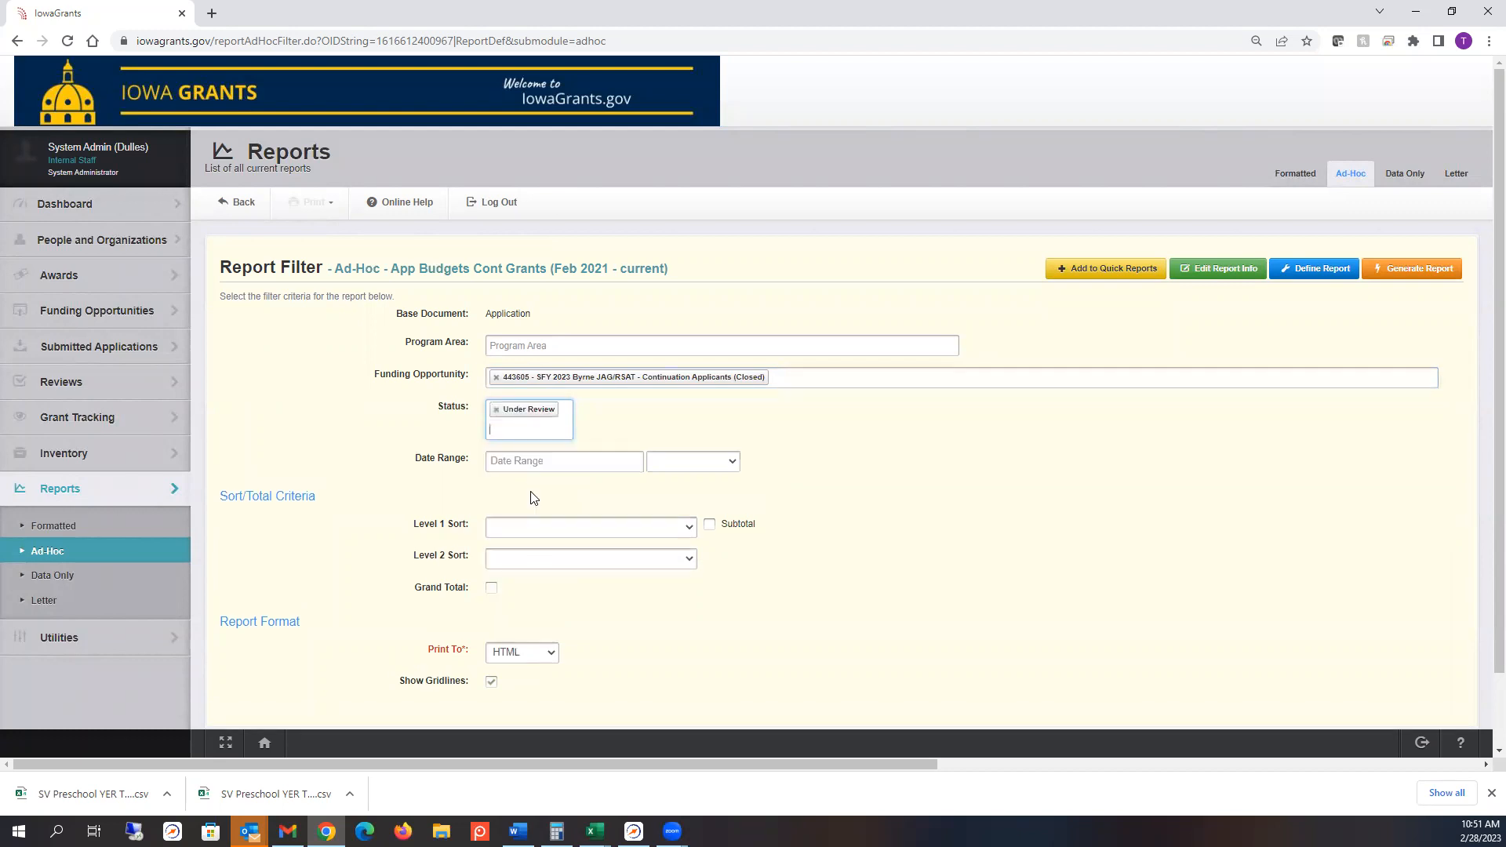
left_click(555, 424)
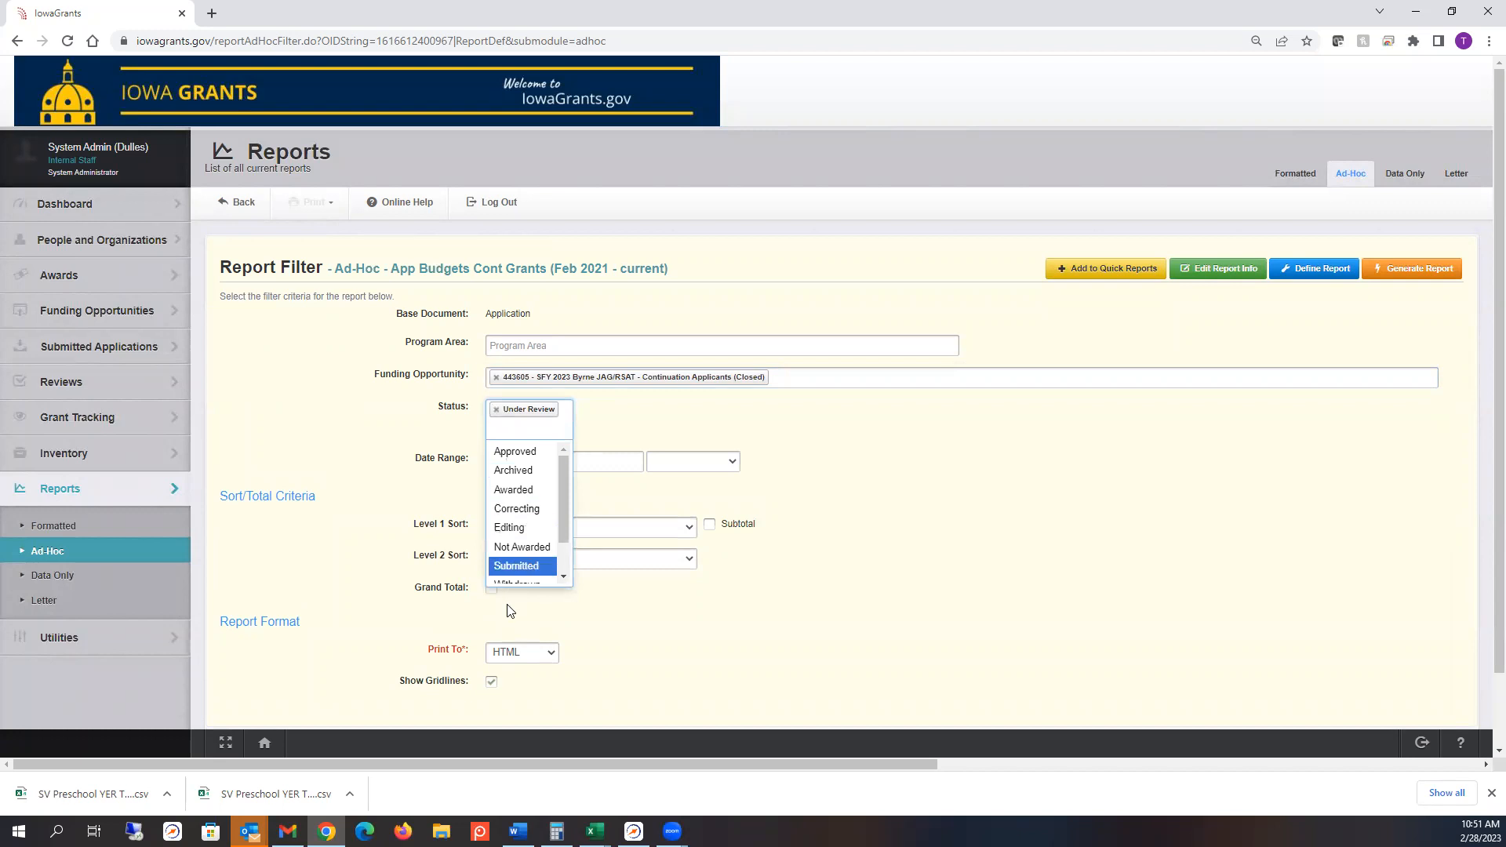
left_click(510, 565)
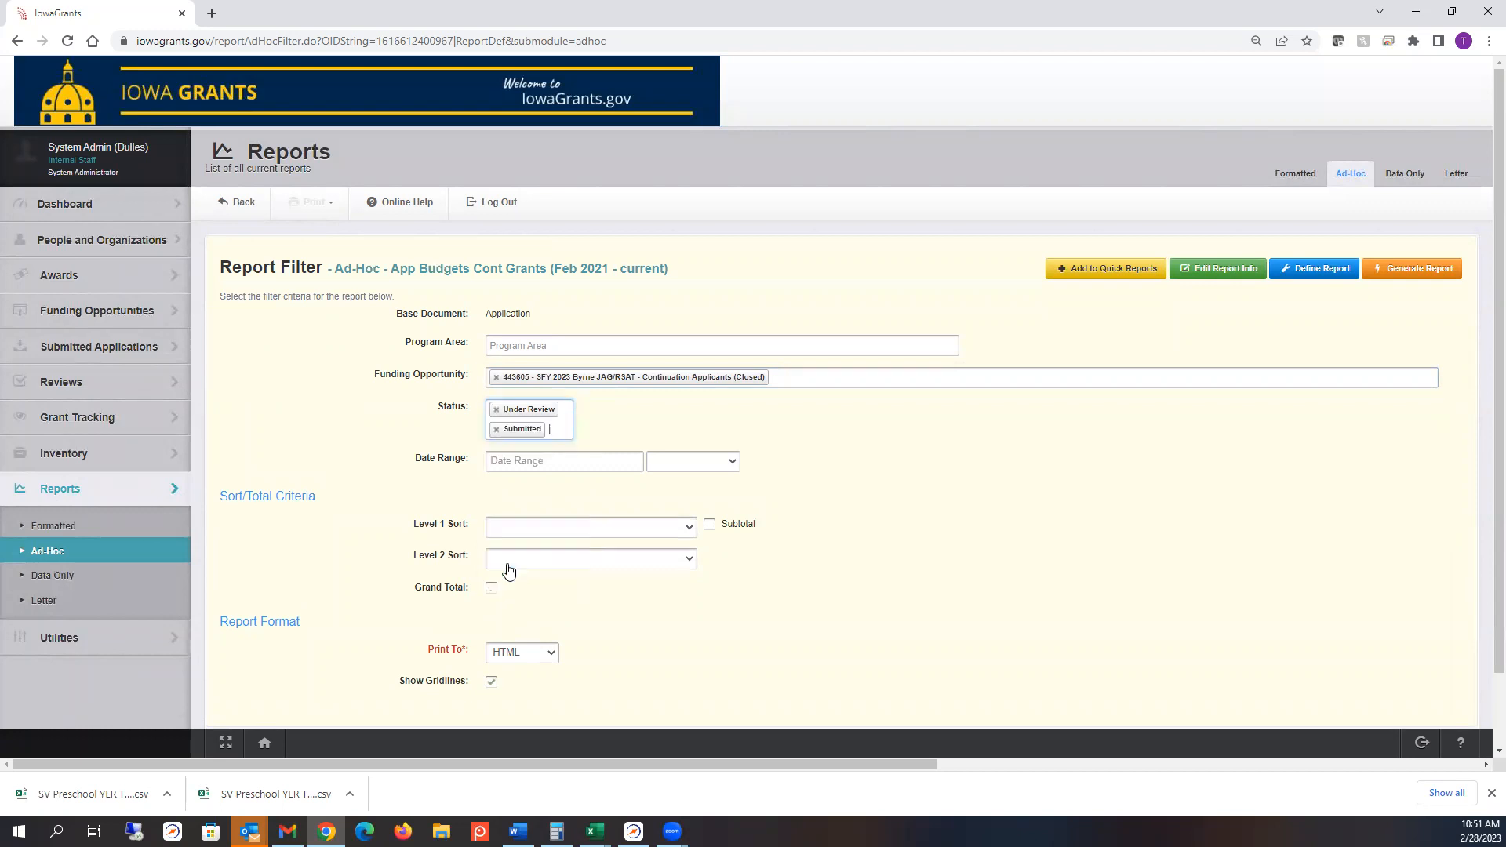
left_click(560, 420)
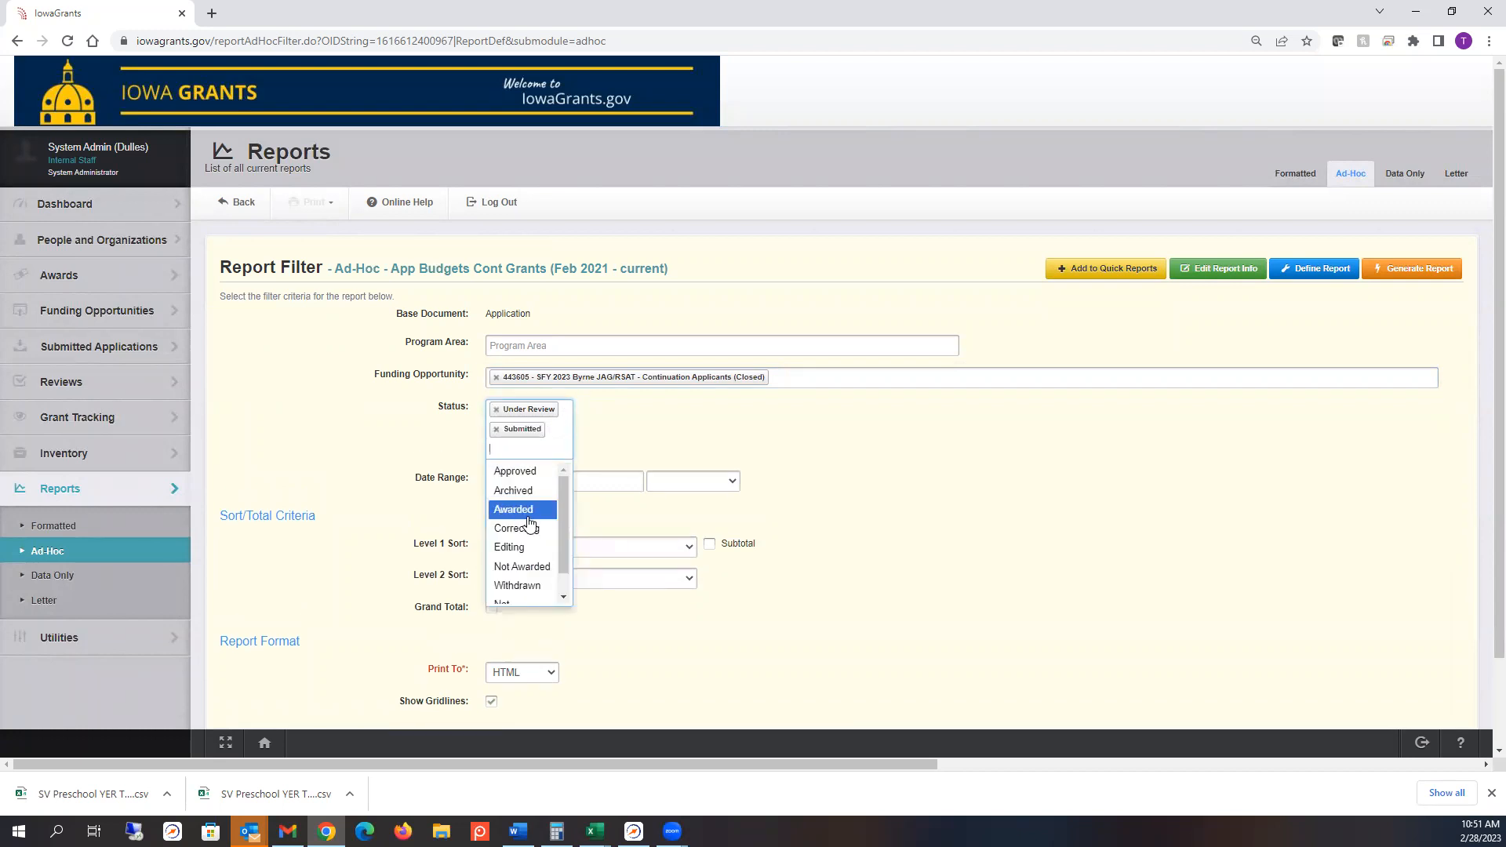
left_click(529, 512)
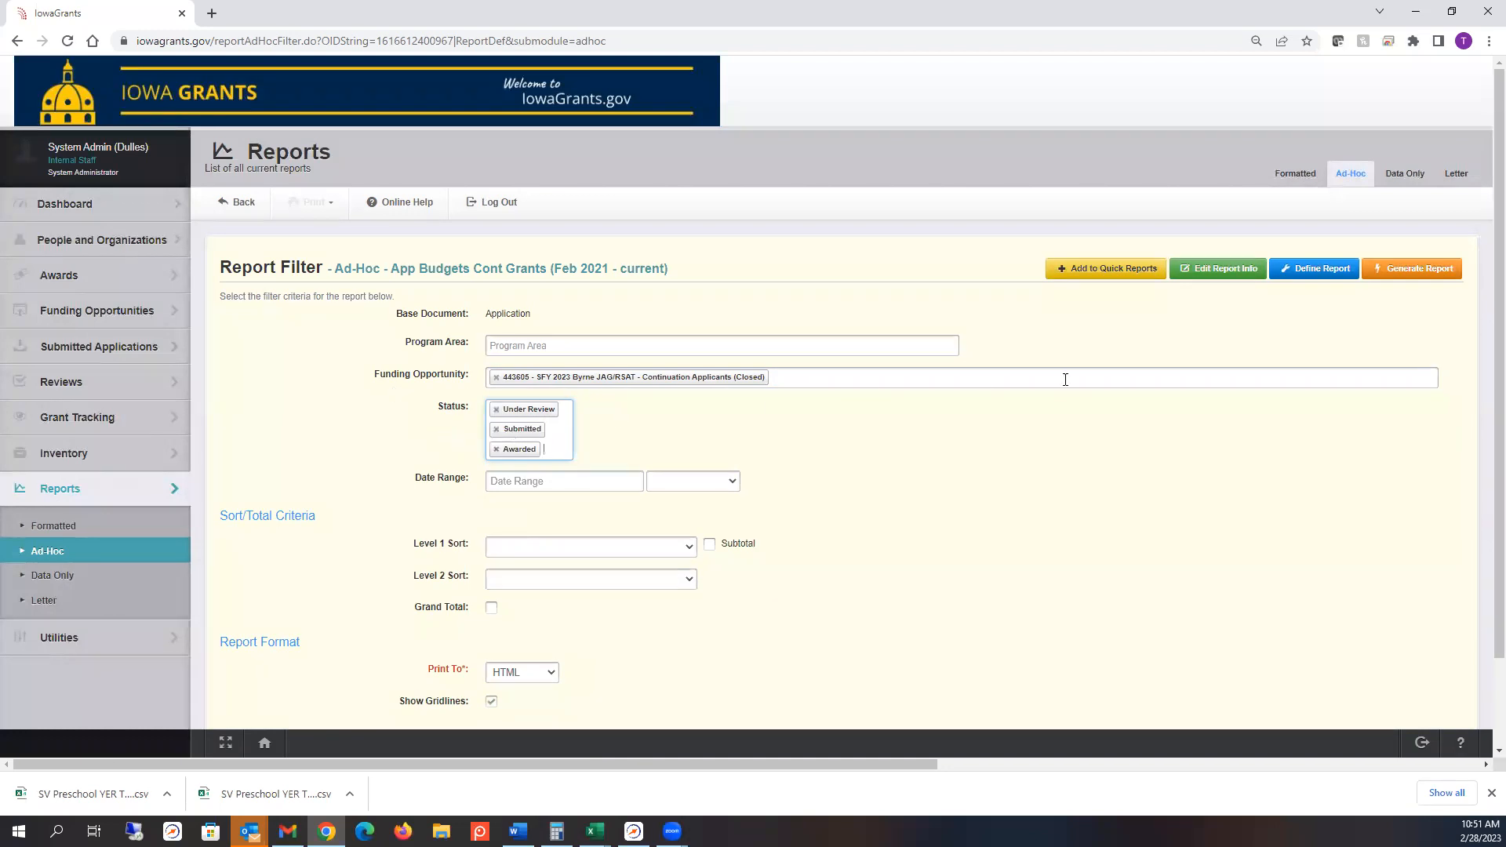
Step: Generate the filtered ad-hoc report and check its budget and match columns
left_click(1416, 272)
left_click(1417, 271)
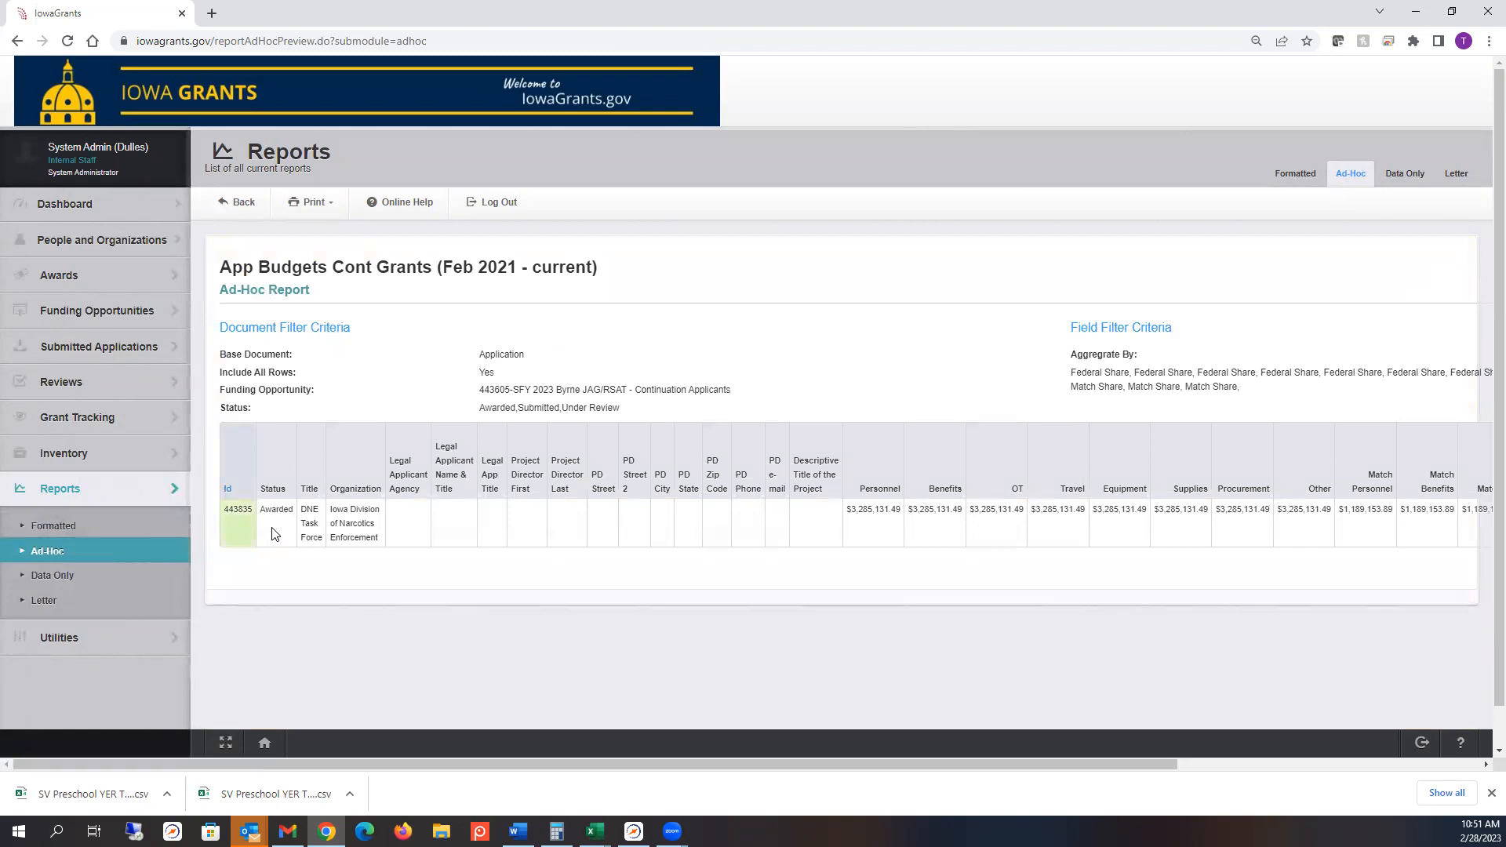
left_click_drag(845, 512, 290, 524)
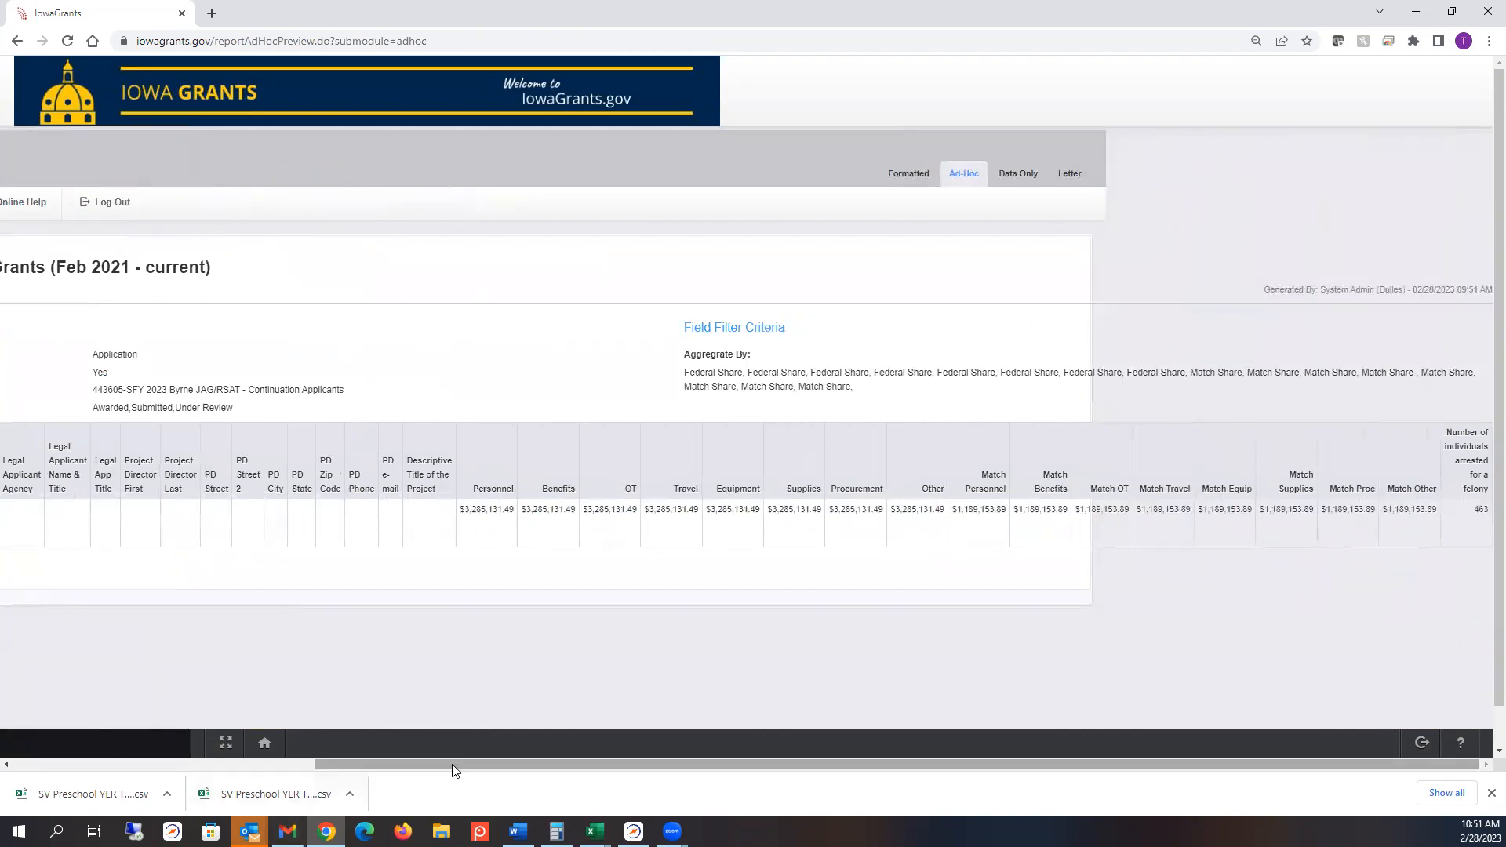
left_click_drag(451, 764, 61, 739)
Step: Return to the report definition, set the Id field's Group Order to 1 in the field list, and save the report fields
left_click(239, 205)
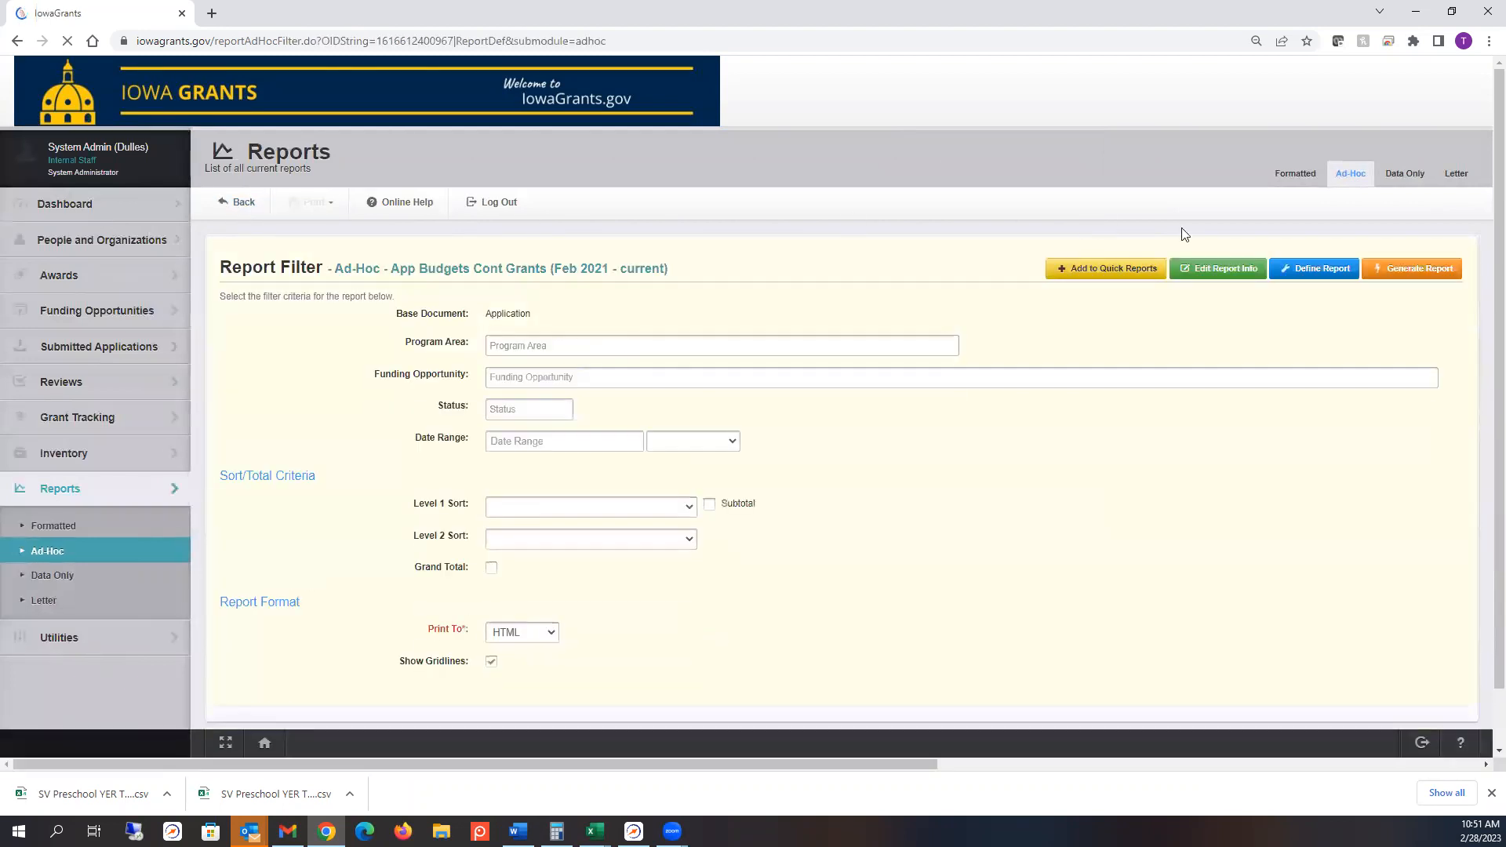
left_click(1283, 272)
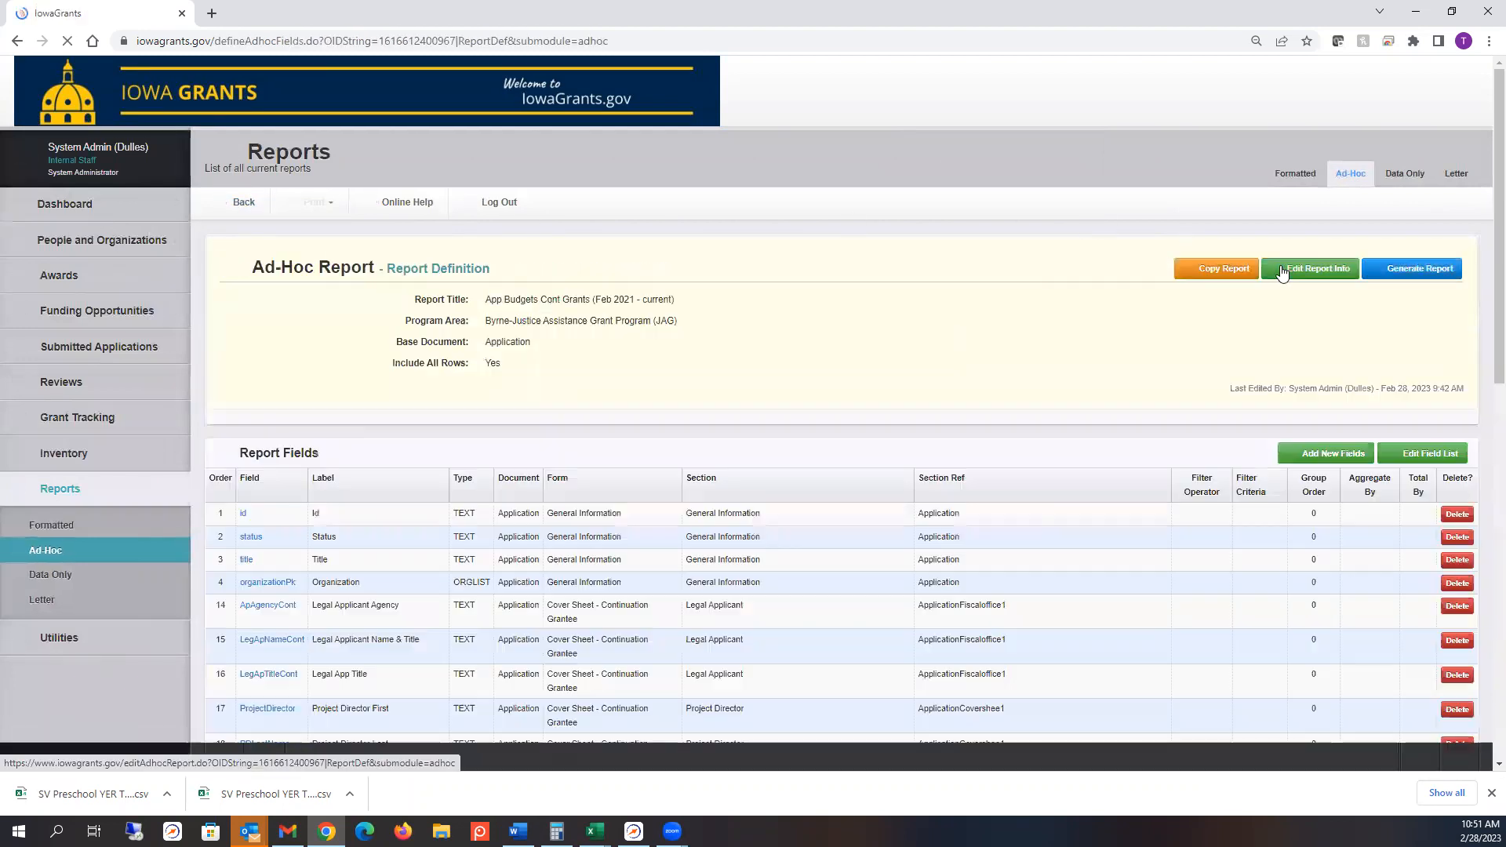
left_click(1416, 455)
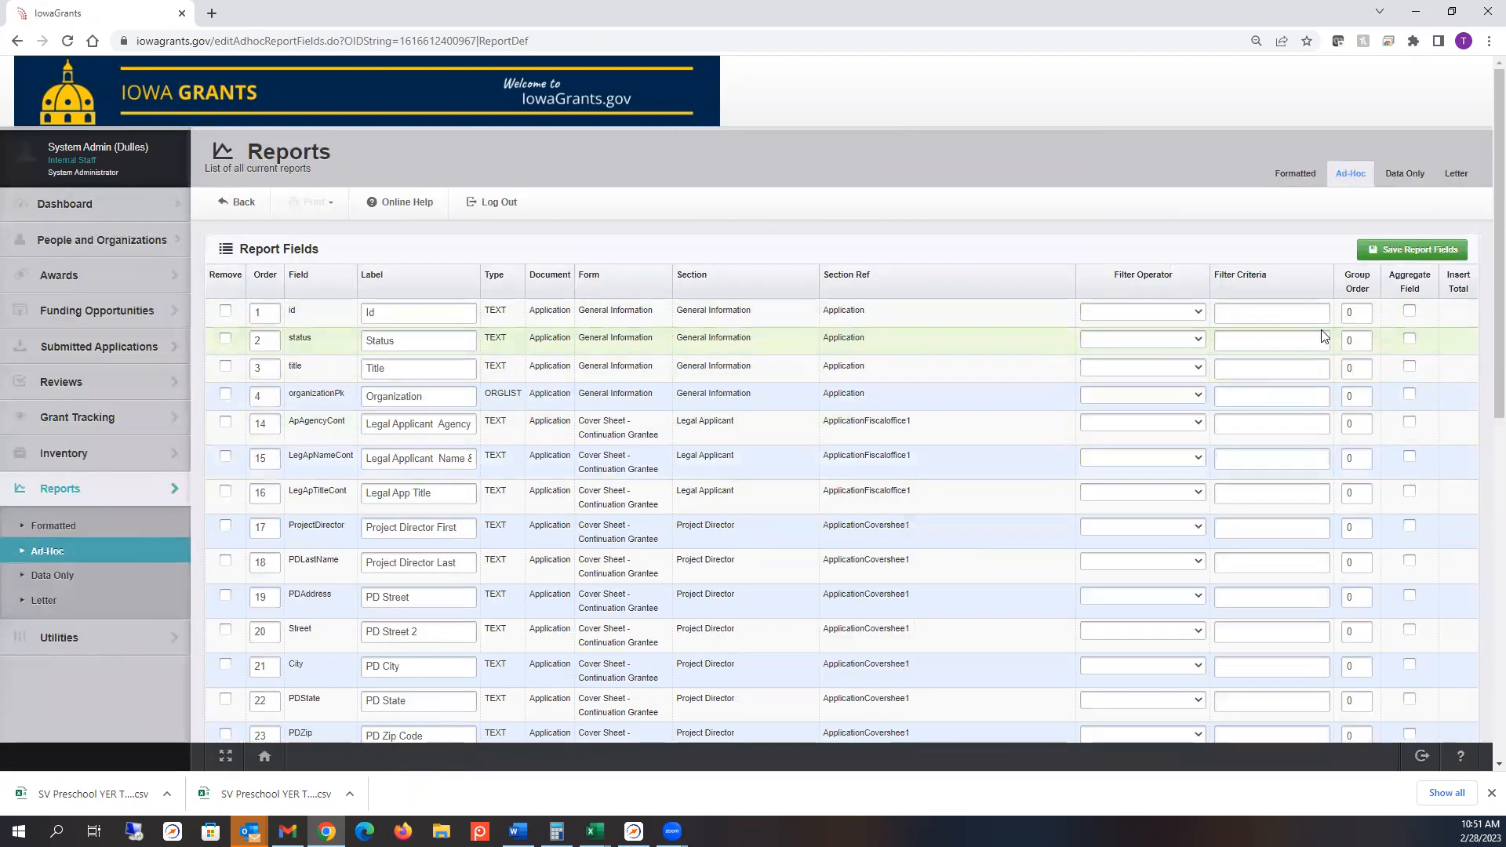
double_click(1365, 314)
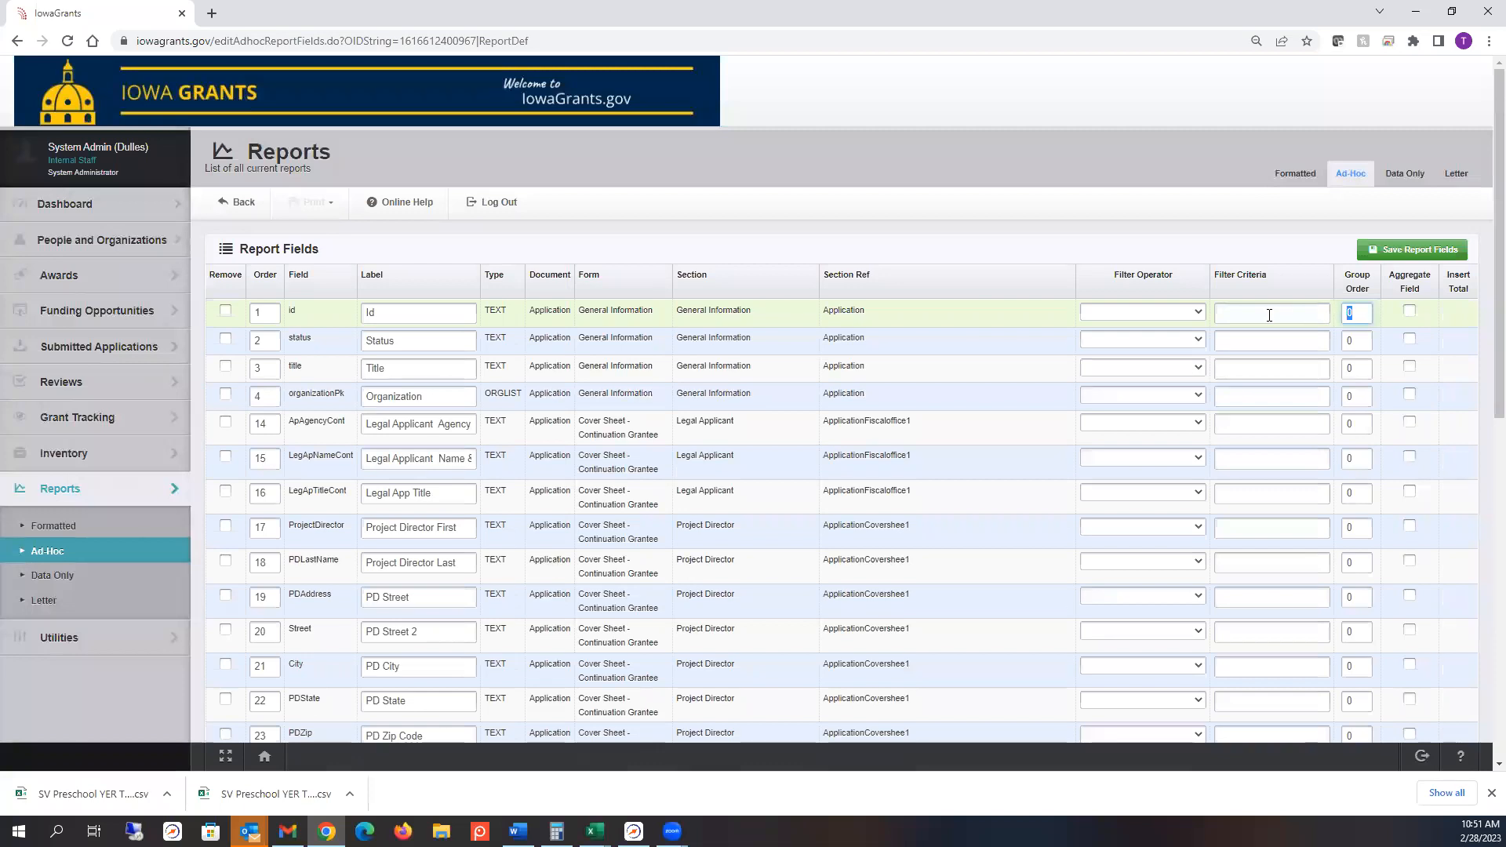
type("1")
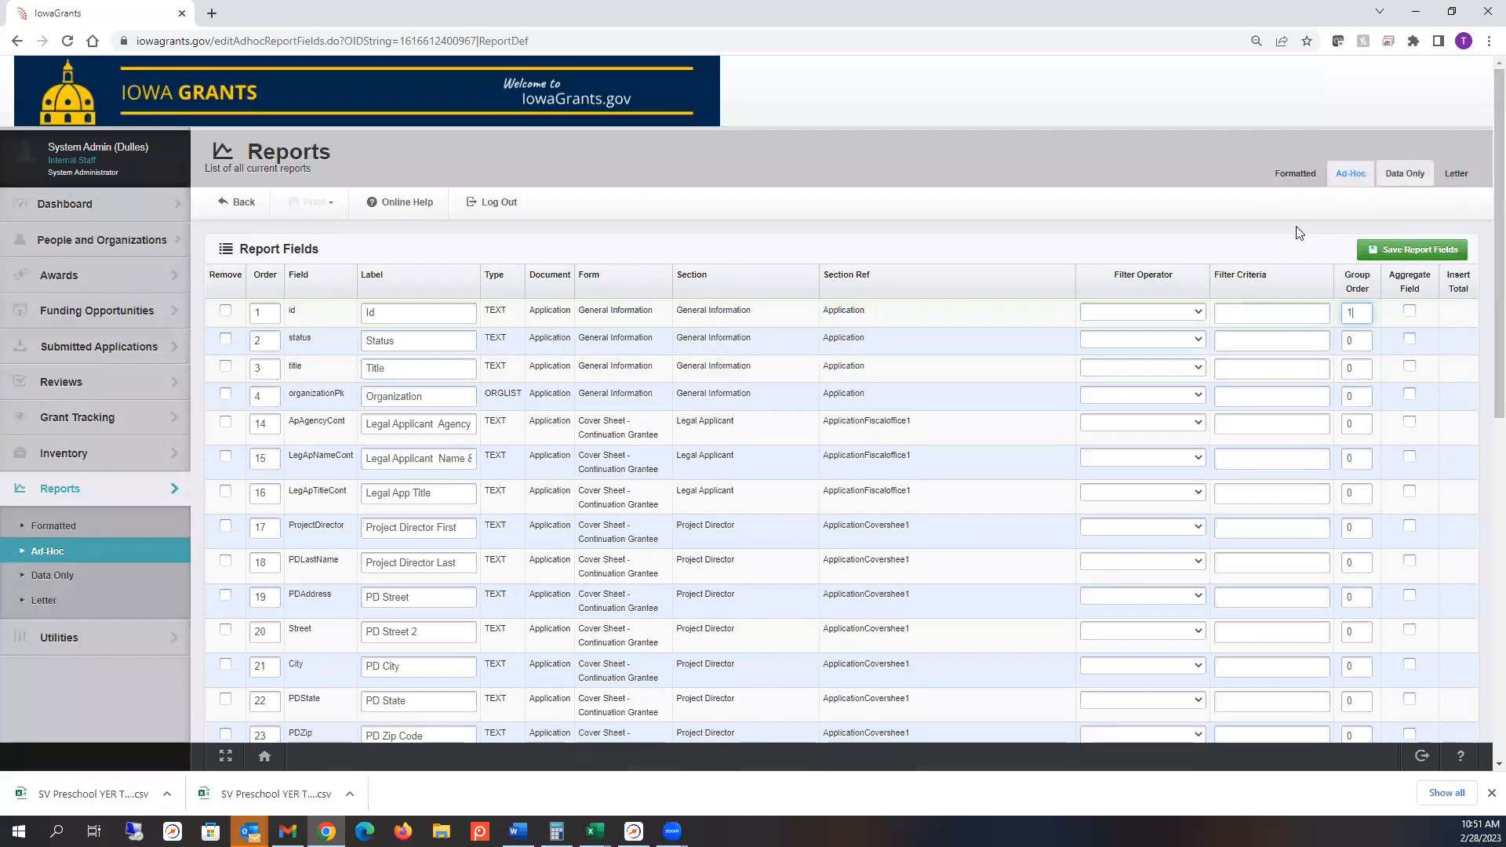
left_click(1421, 249)
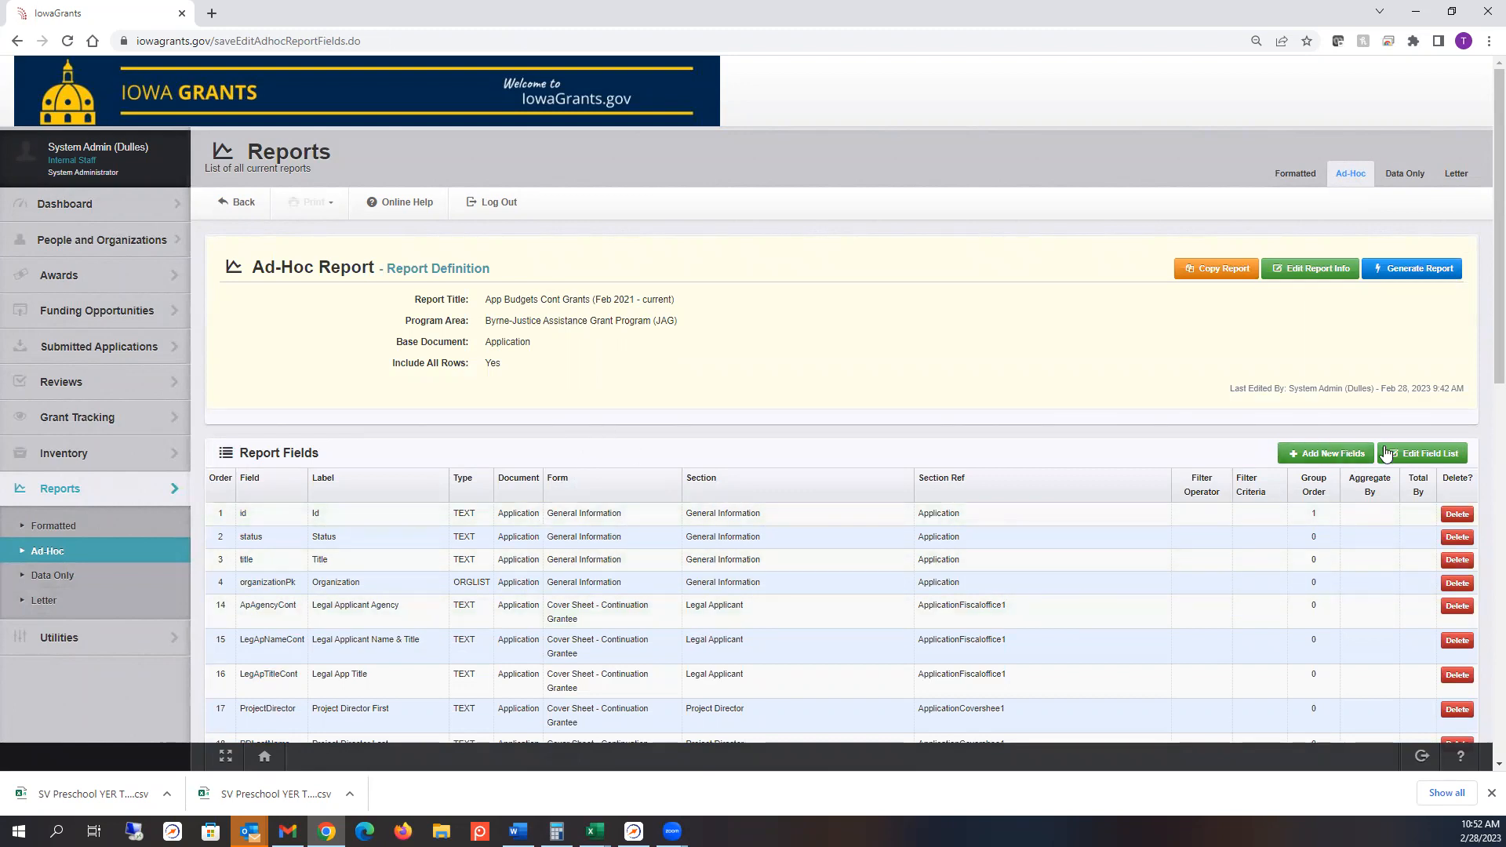
Step: Reopen the report filter and set Funding Opportunity to 443605 - SFY 2023 Byrne JAG/RSAT - Continuation Applicants (Closed)
left_click(1398, 273)
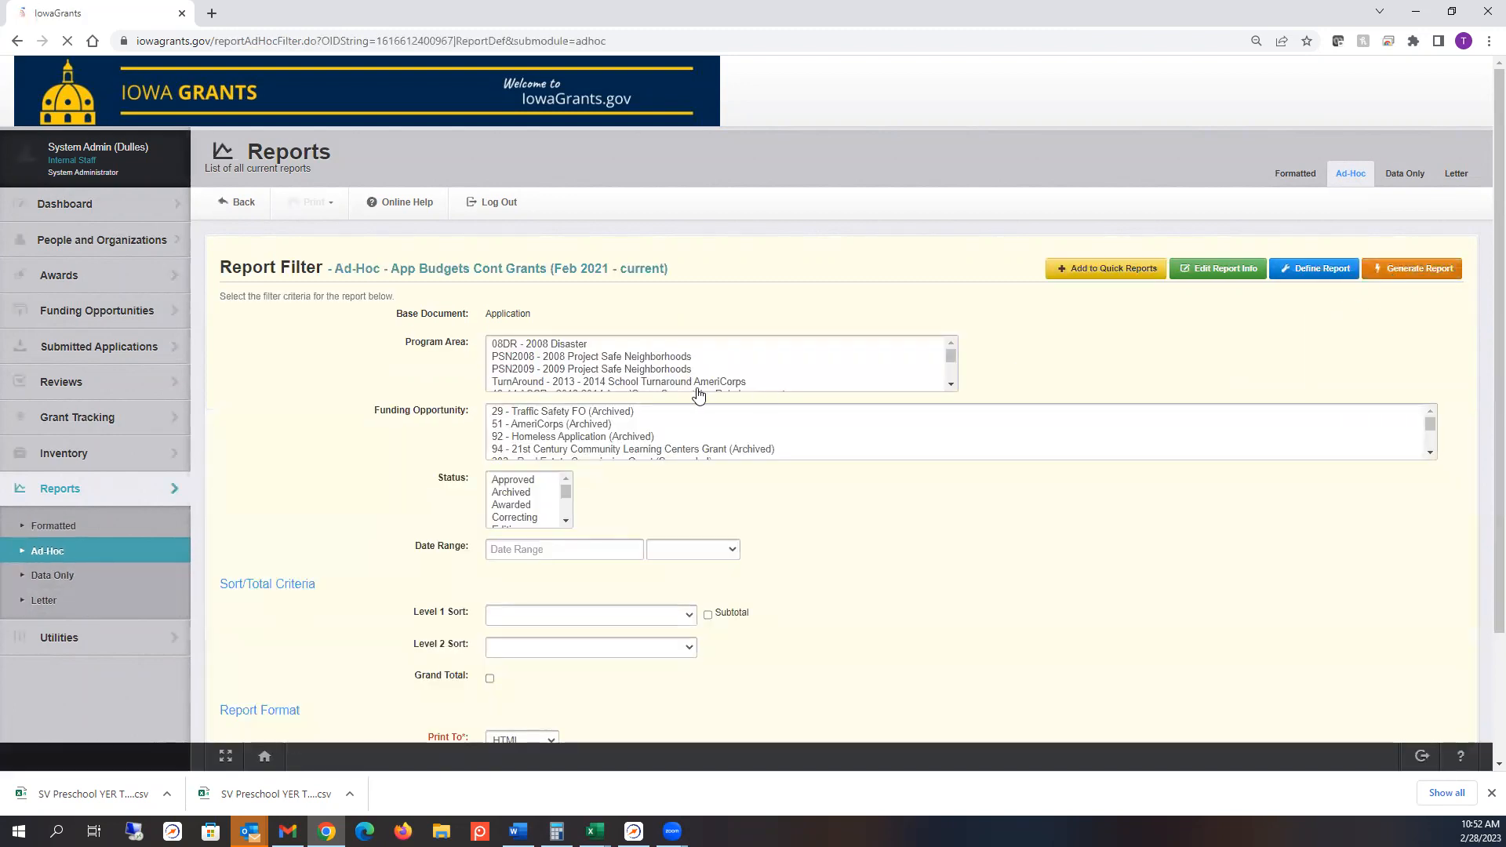
left_click(527, 380)
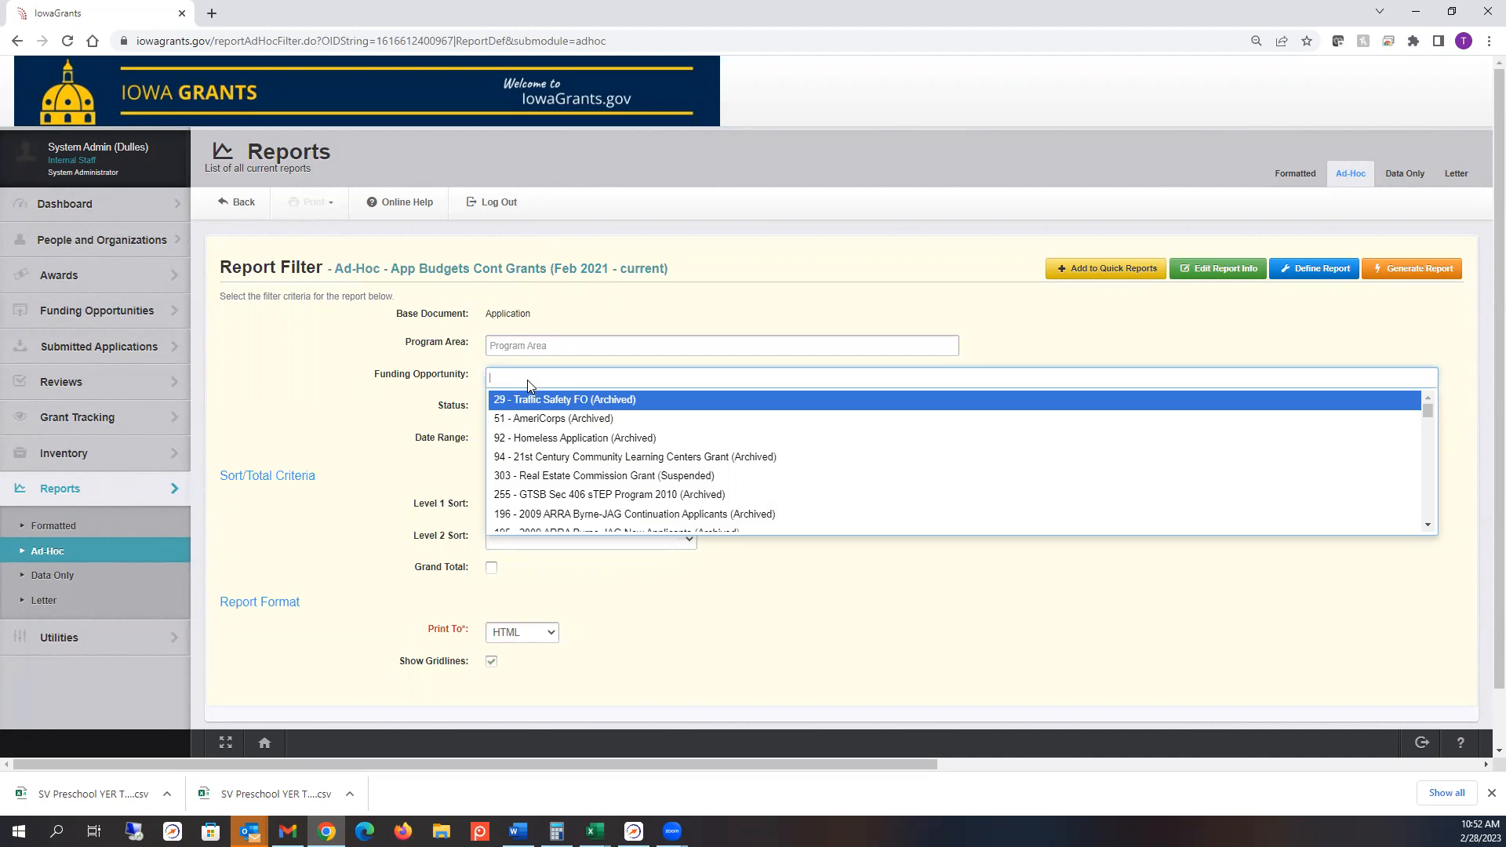
type("443")
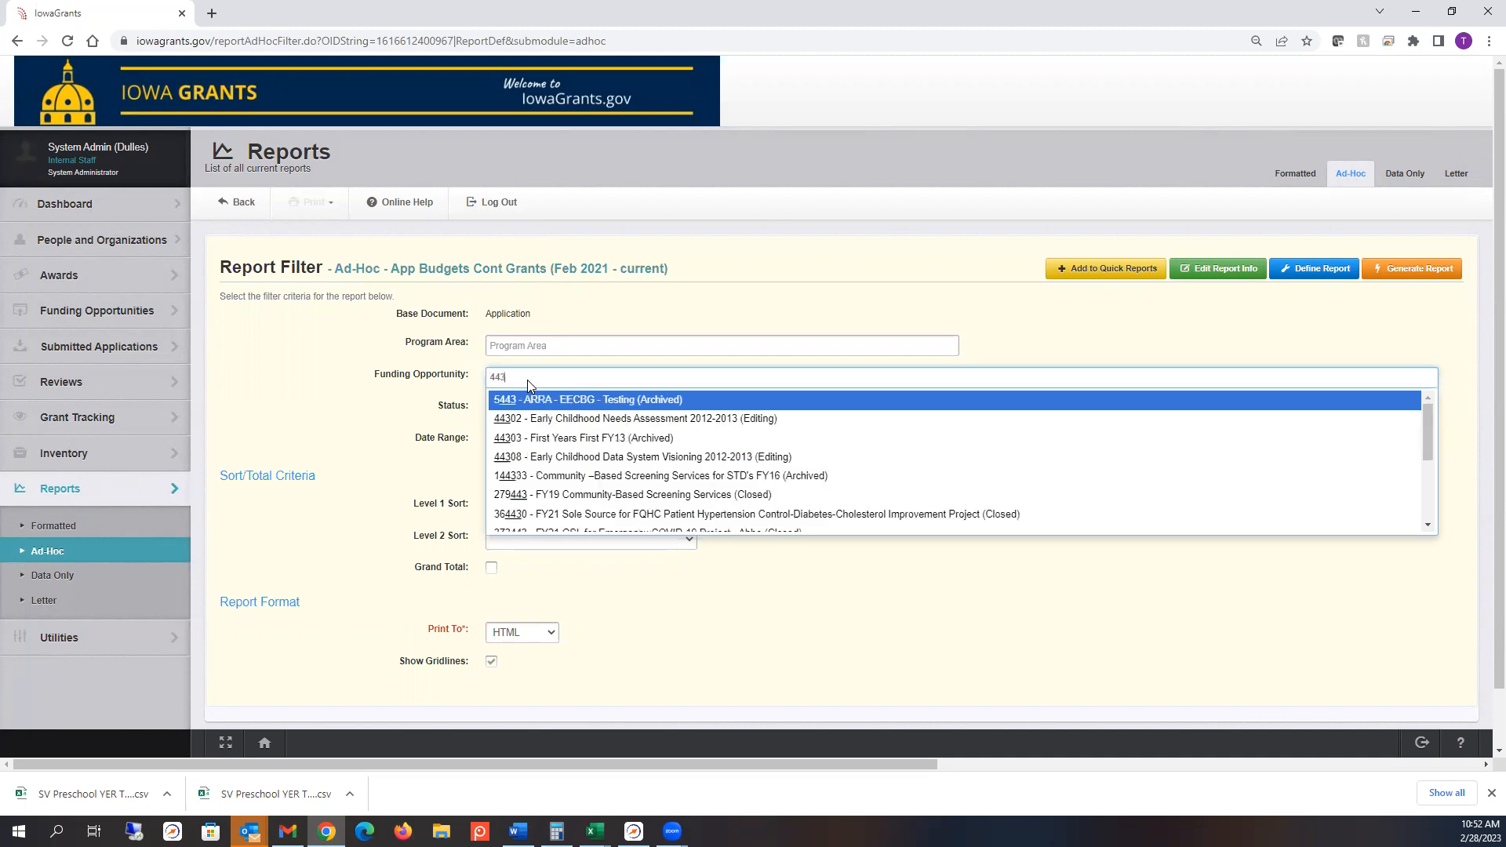
type("605")
key("Return")
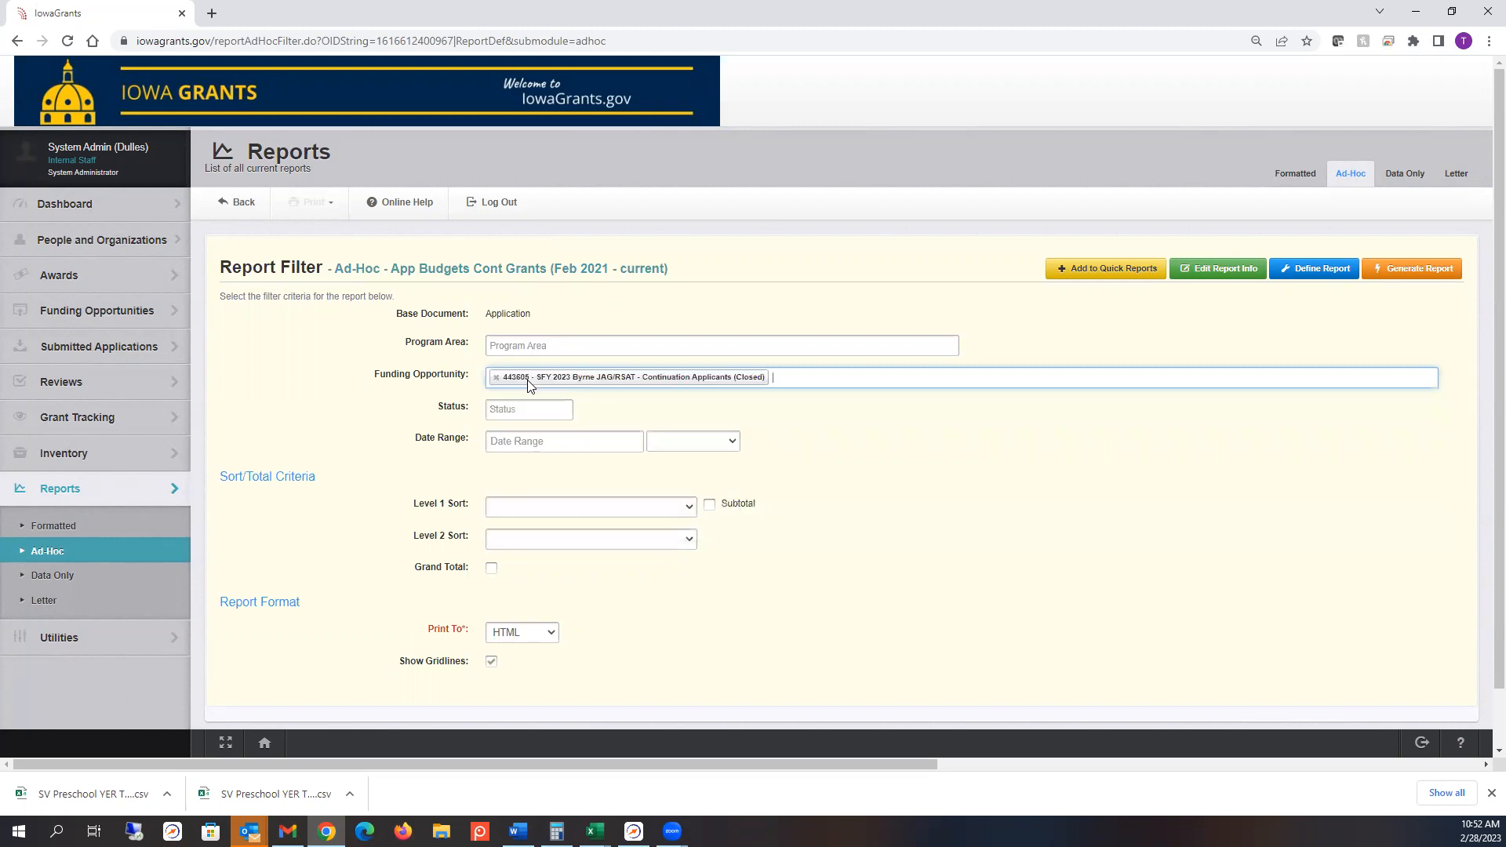
Step: Filter the report by the Awarded, Under Review and Submitted statuses and generate it
left_click(520, 409)
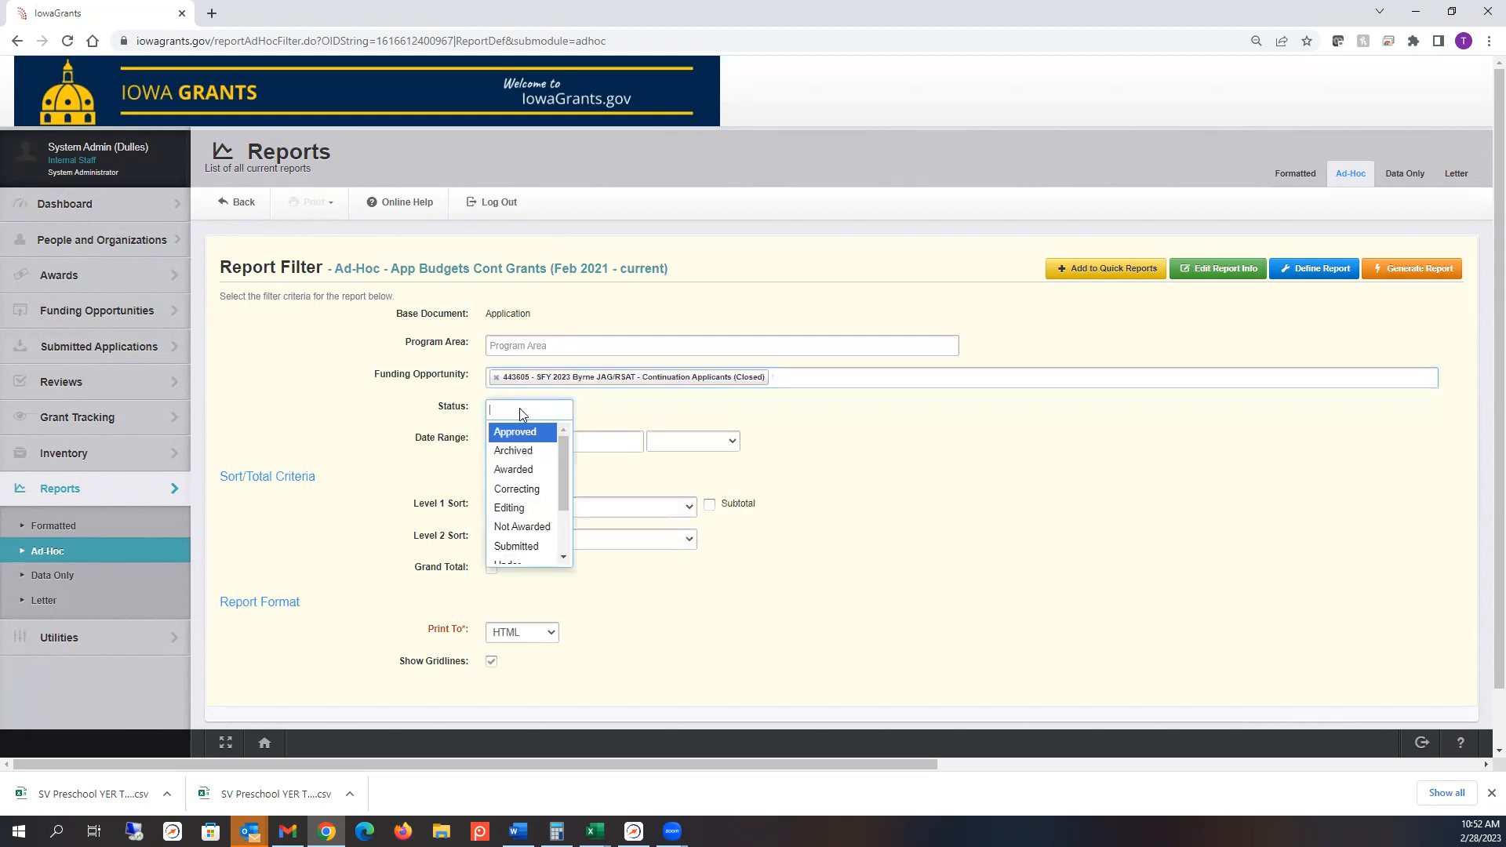
left_click(541, 470)
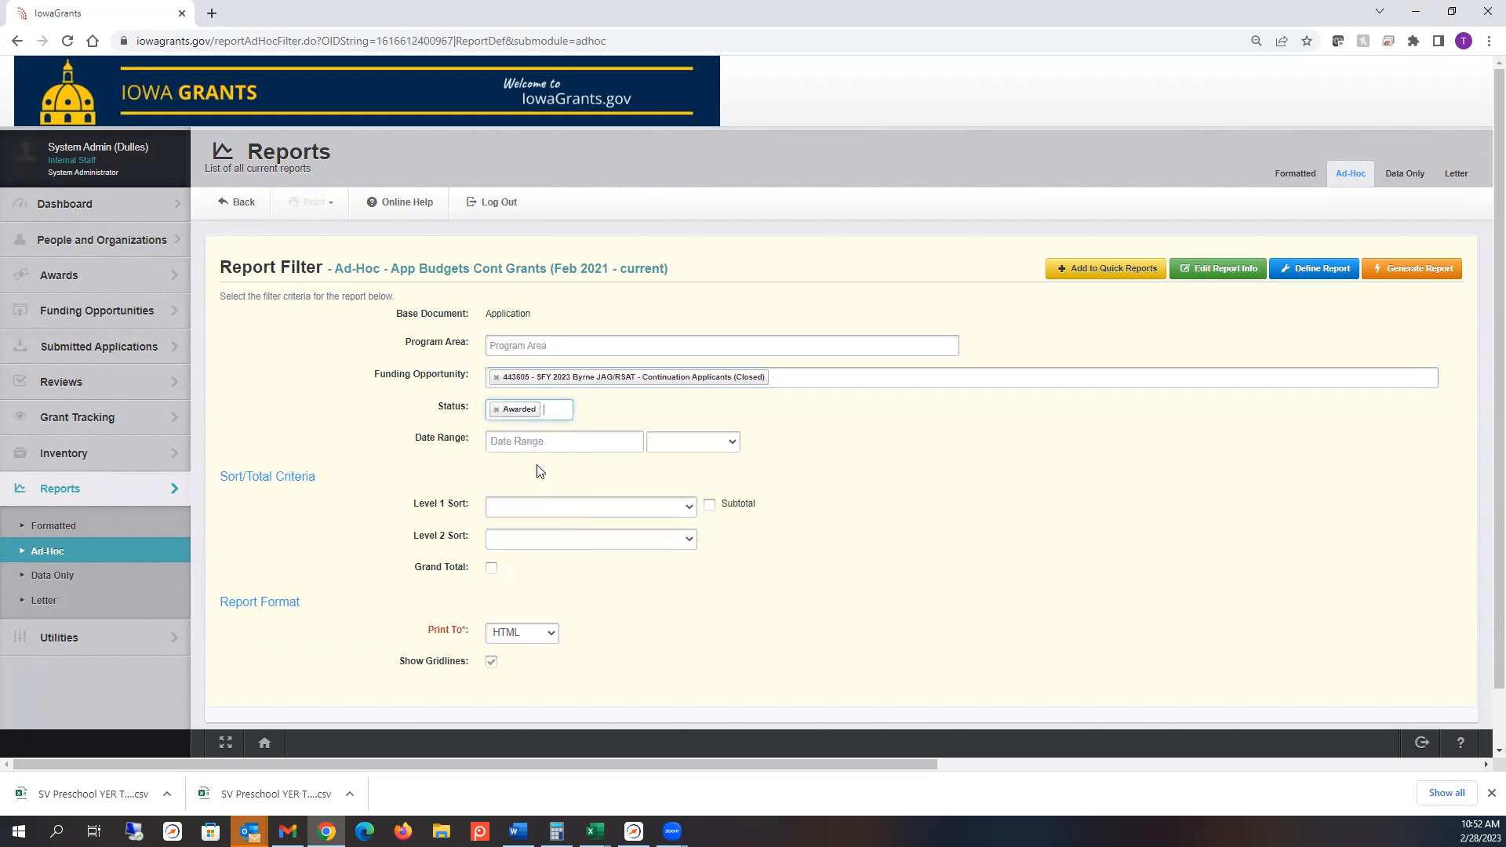
left_click(554, 406)
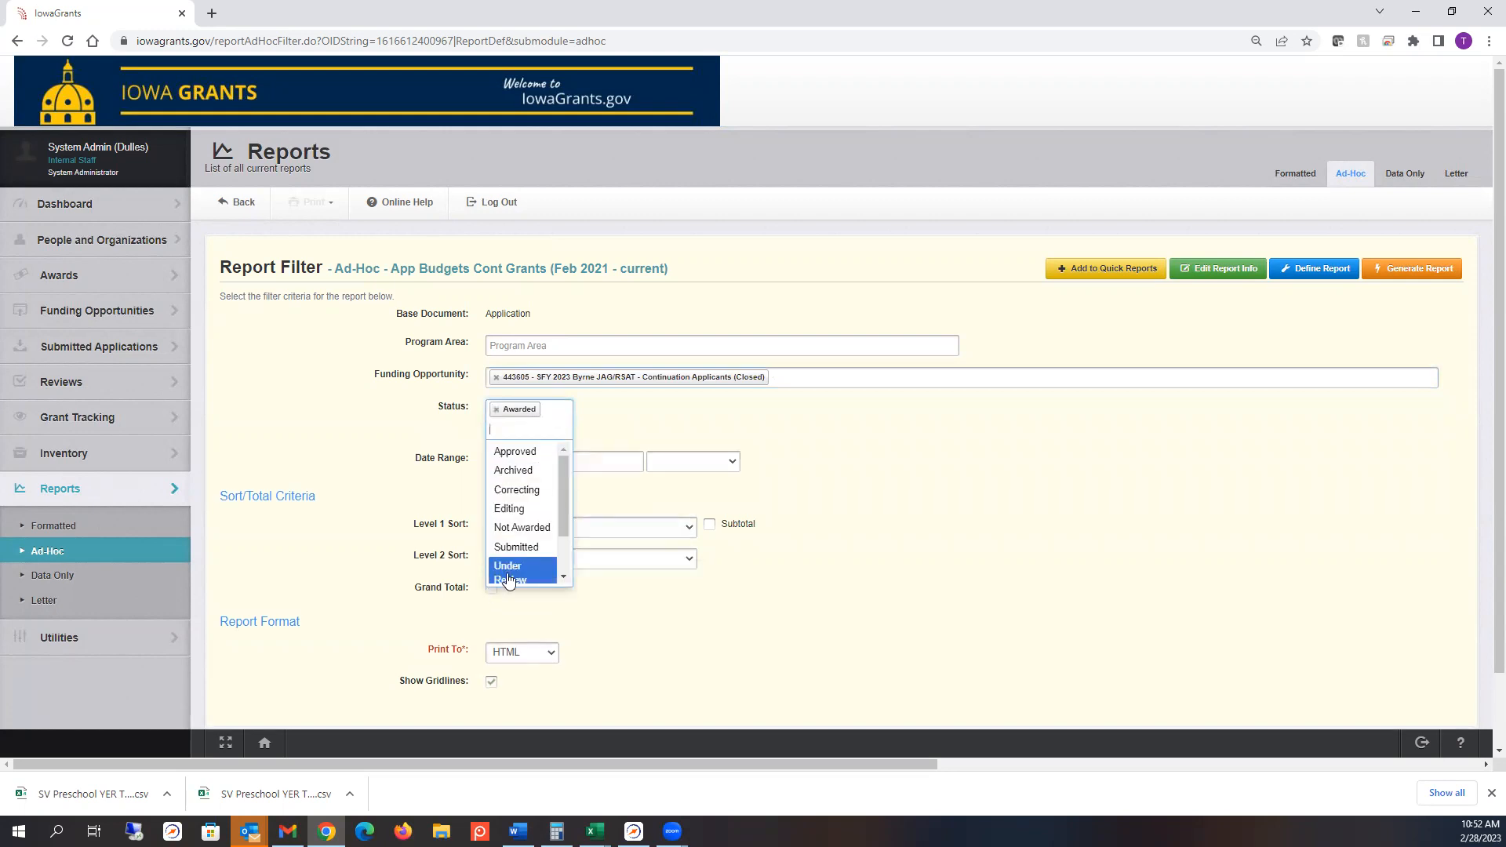
left_click(517, 572)
left_click(570, 453)
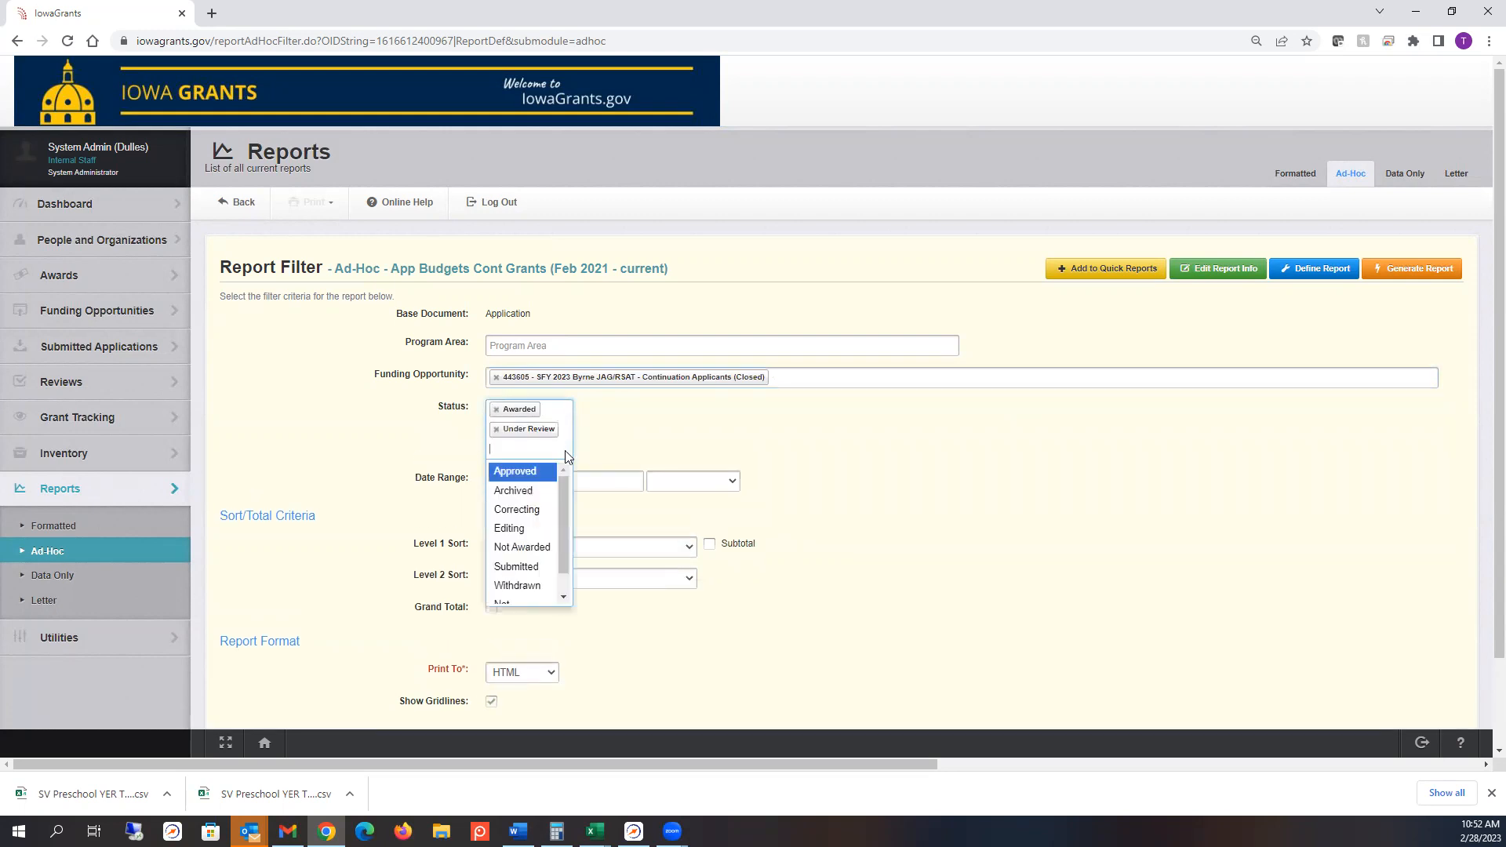
left_click(511, 566)
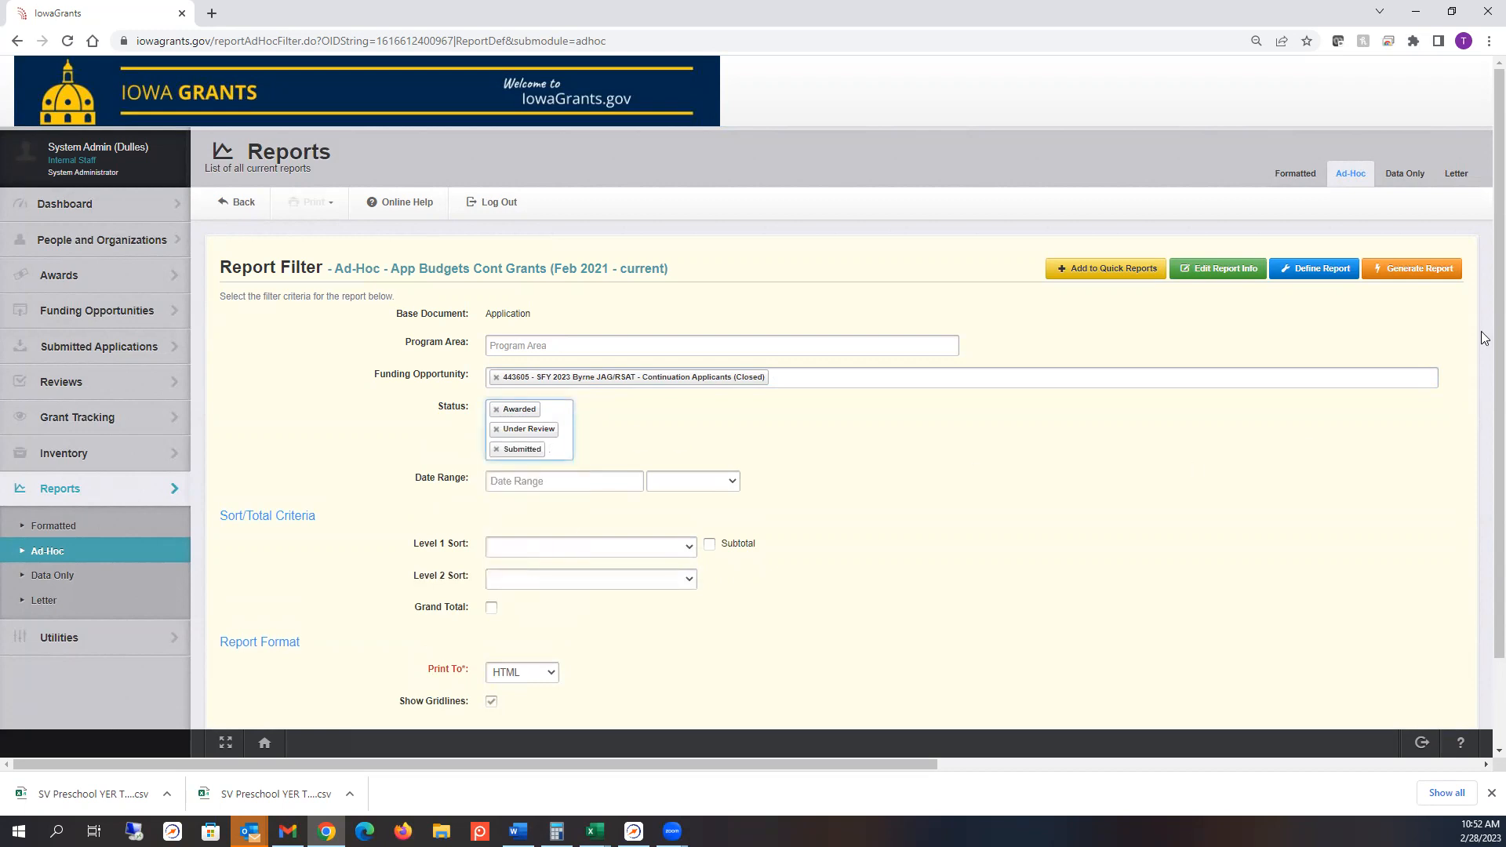
left_click(1383, 268)
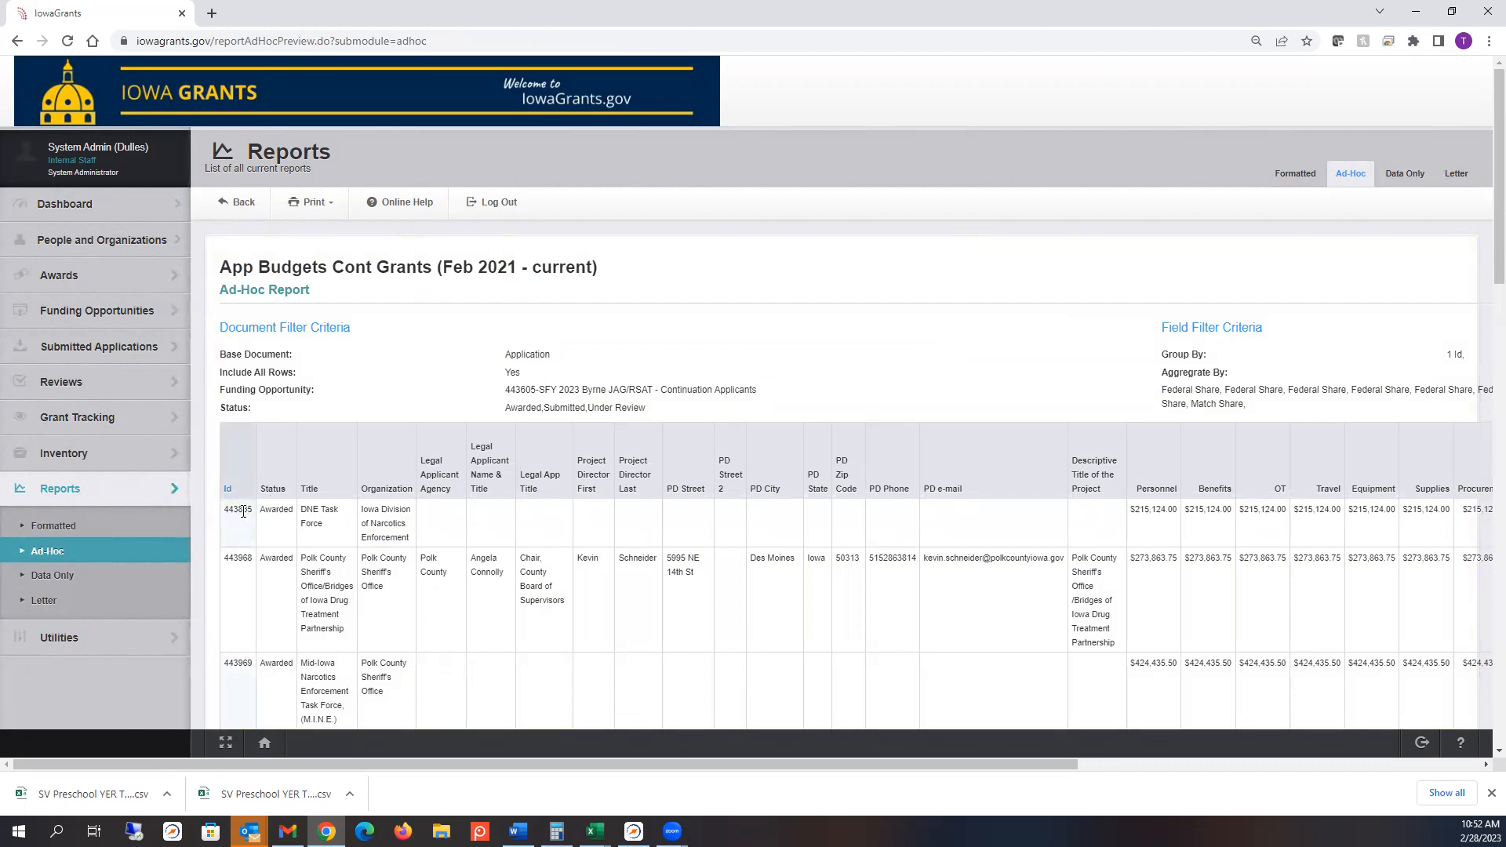
Step: Examine the report grouped by Id, comparing the budget, match, arrest count and legal applicant columns across the application rows
left_click_drag(1139, 510, 1430, 533)
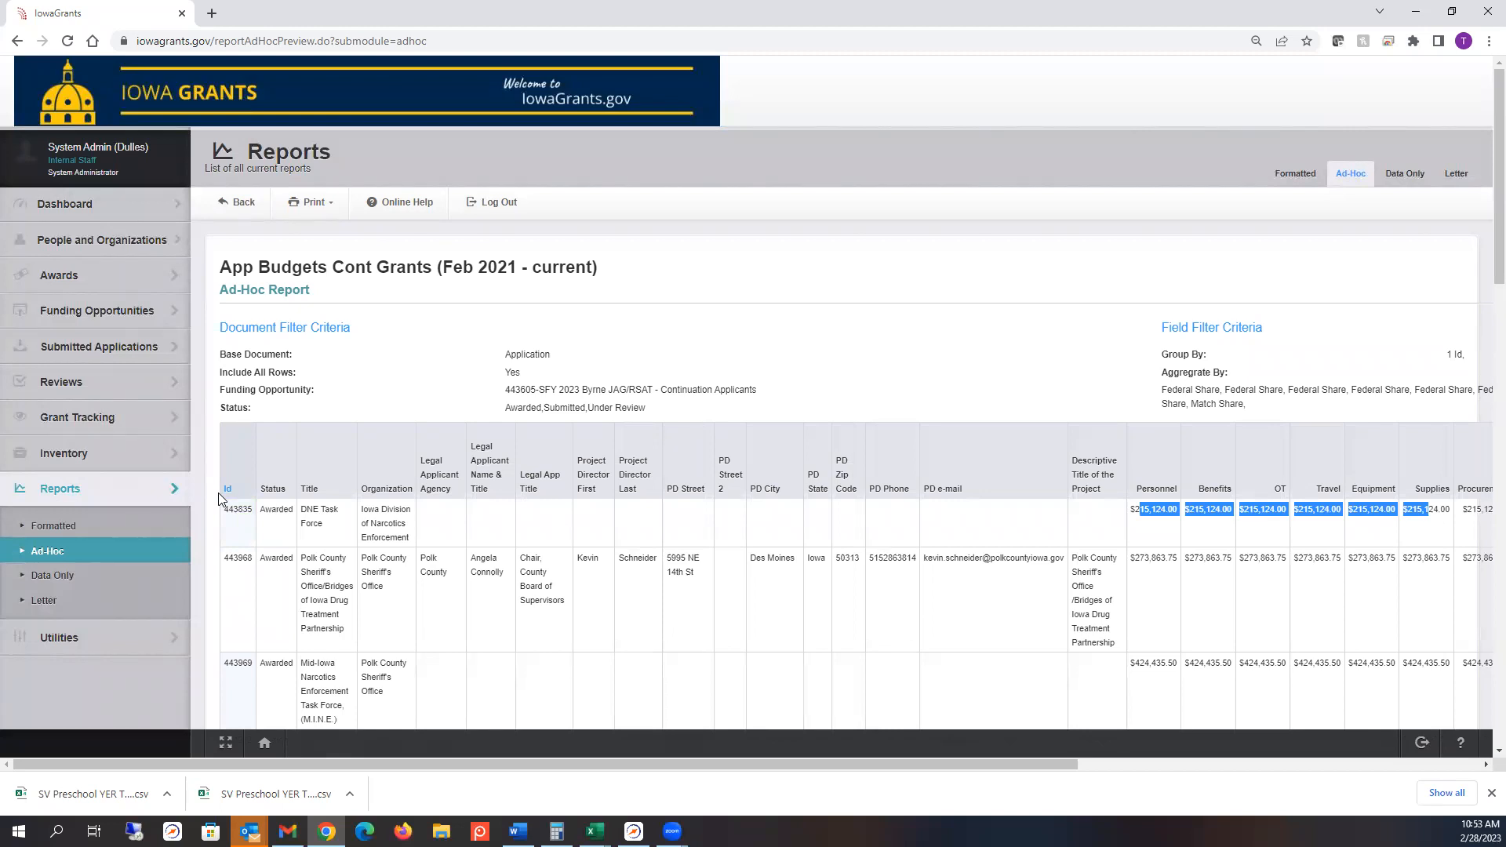
left_click_drag(932, 766, 1426, 745)
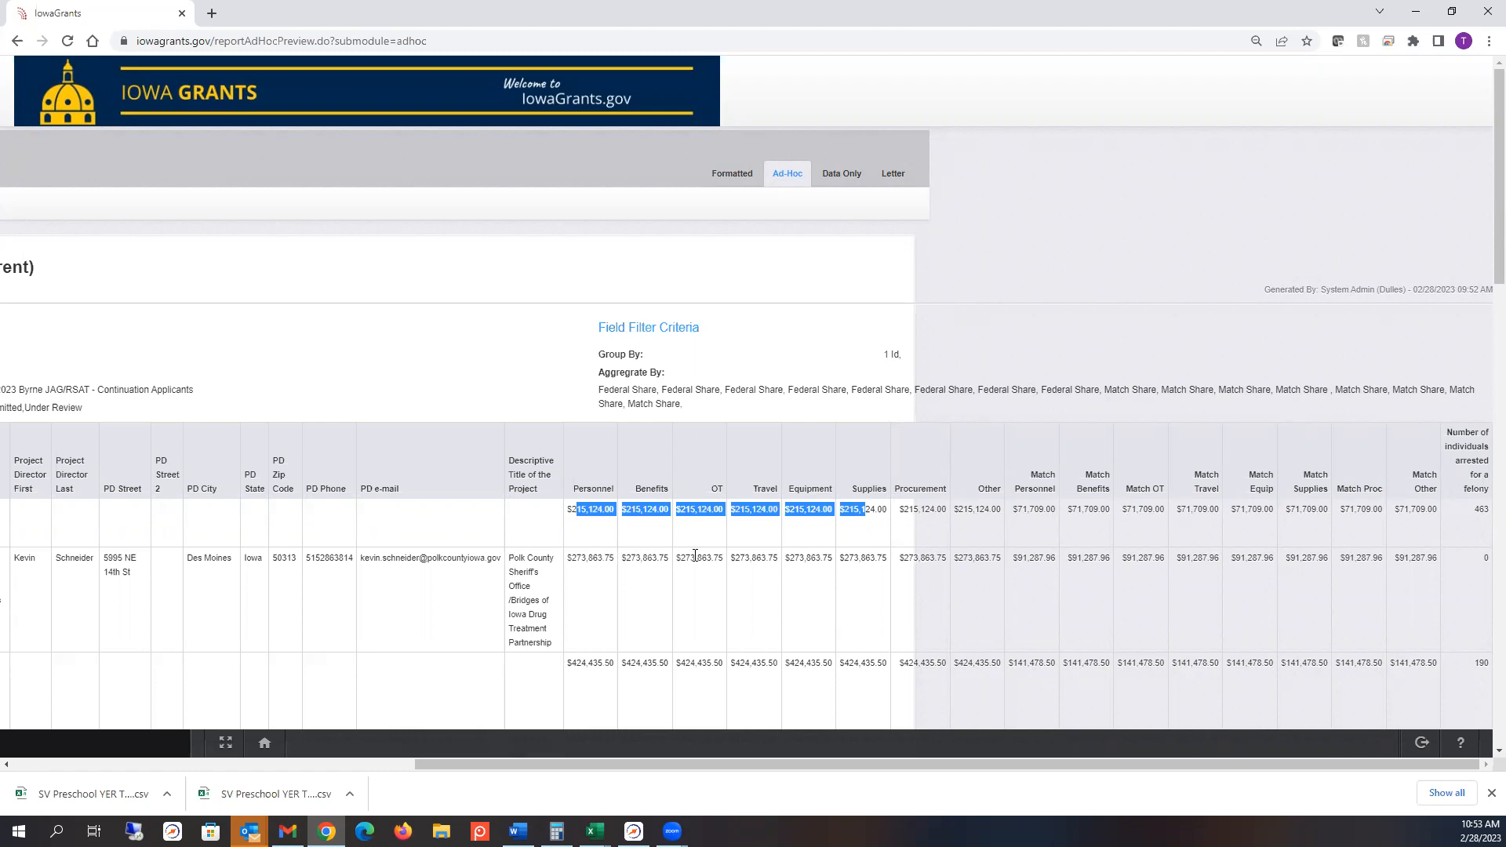
scroll(695, 555, "down", 2)
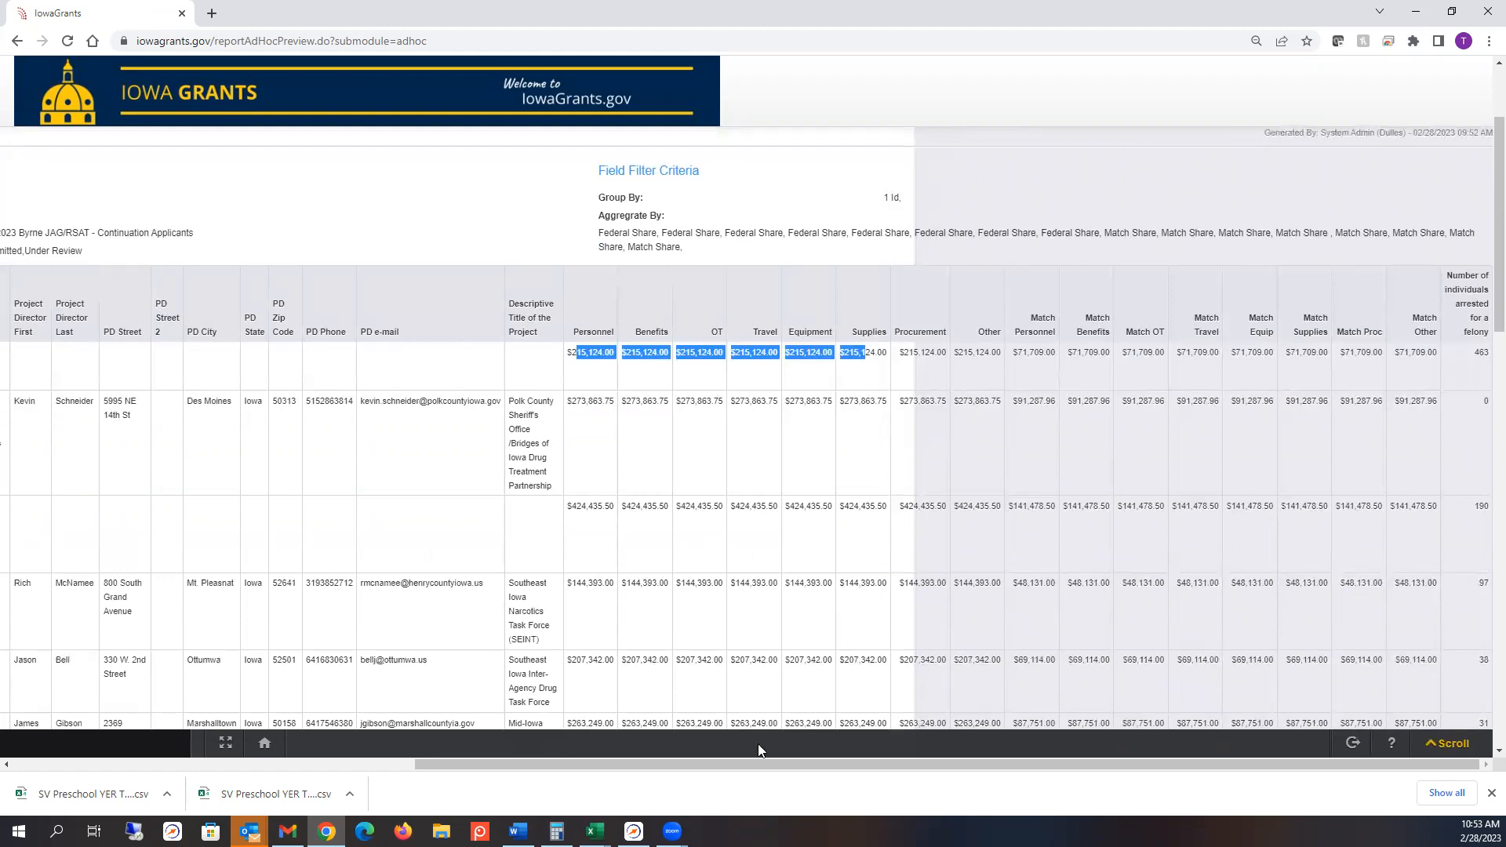
left_click_drag(745, 762, 342, 765)
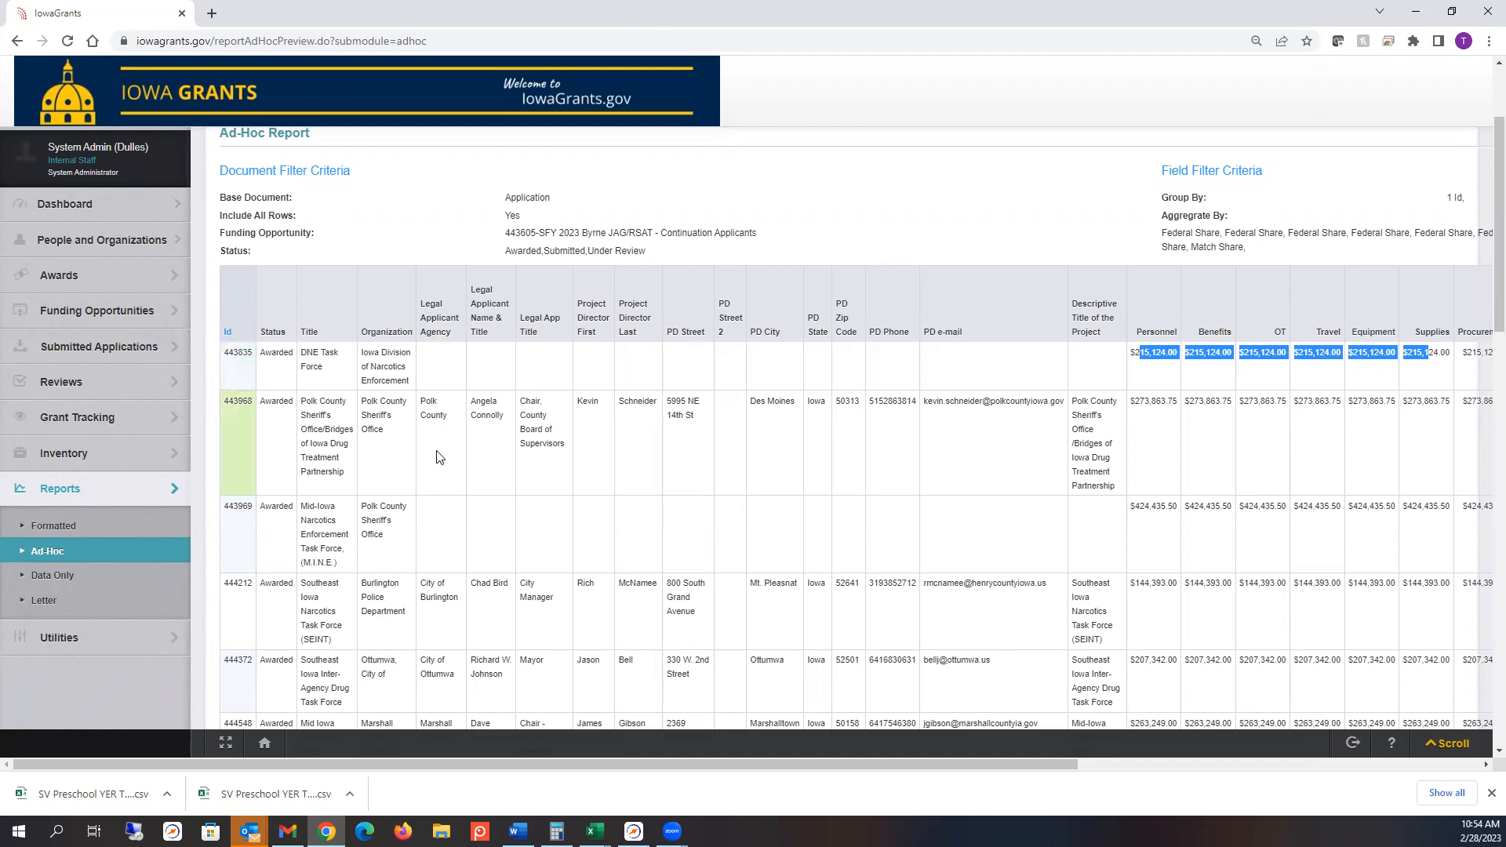
left_click_drag(427, 401, 450, 417)
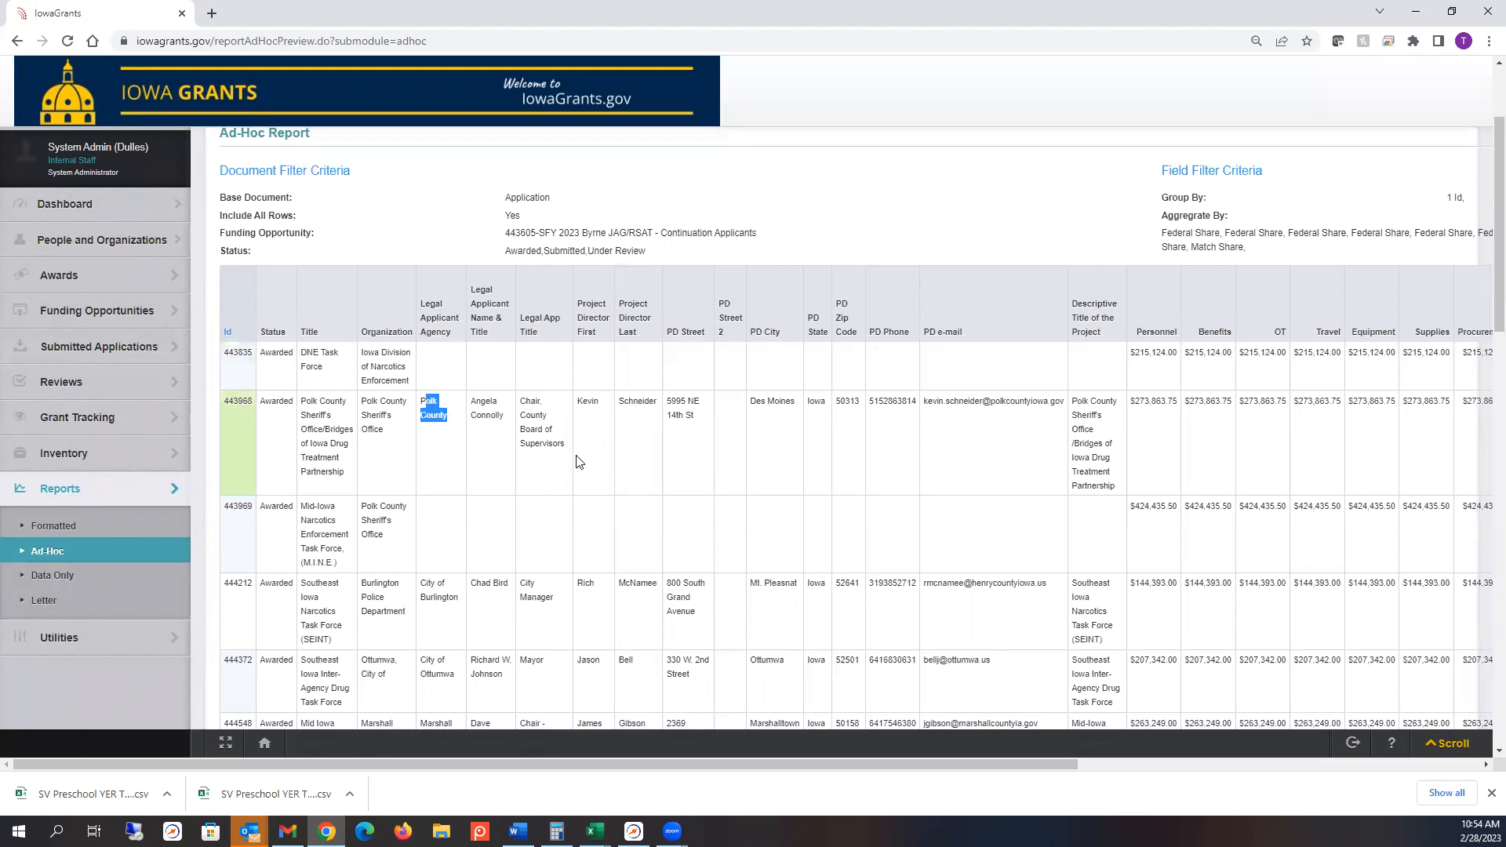
left_click_drag(626, 760, 754, 706)
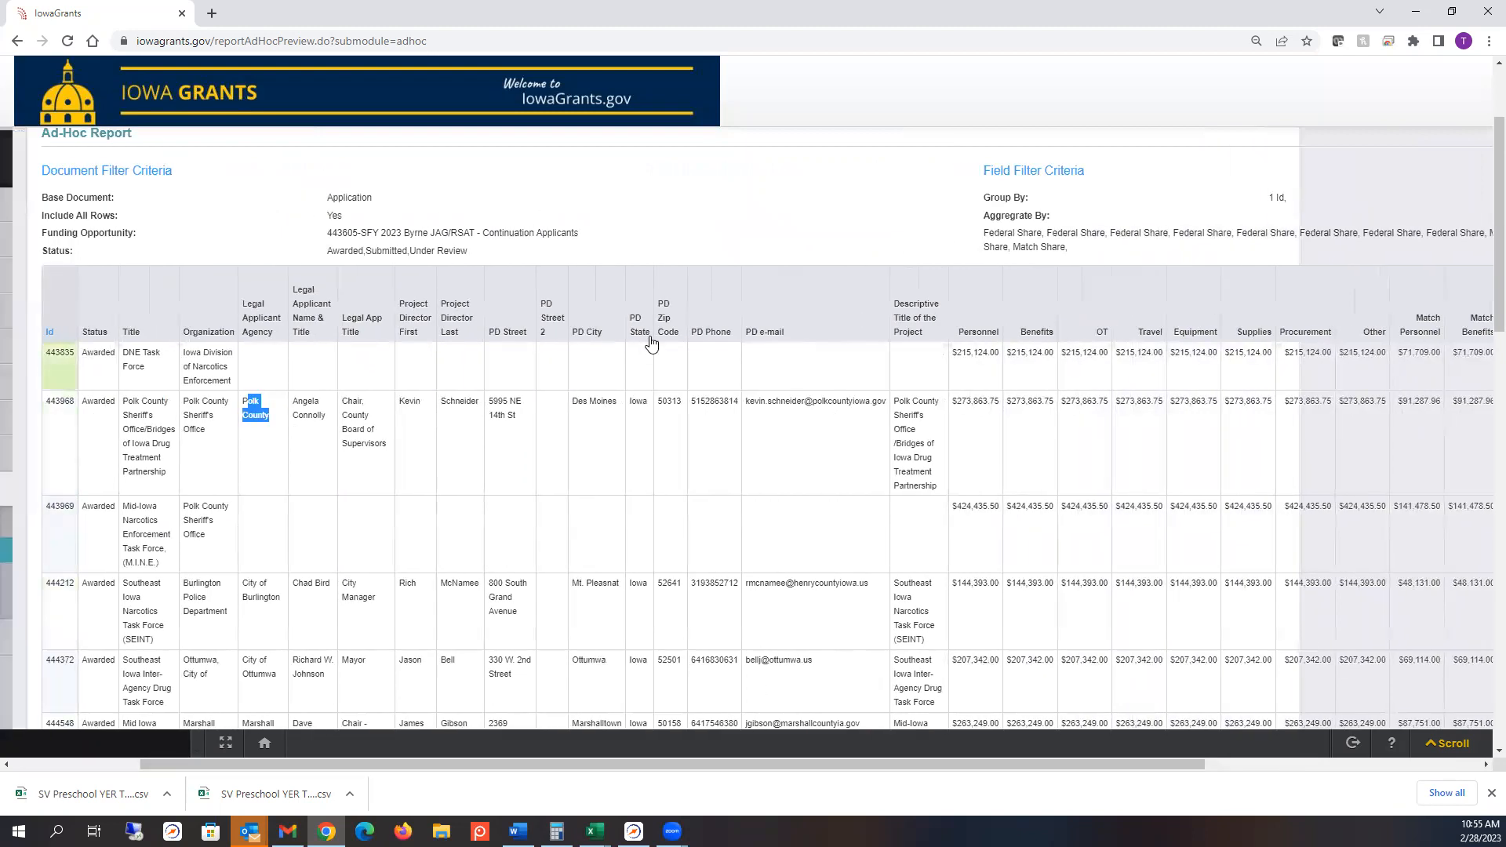
scroll(651, 343, "up", 2)
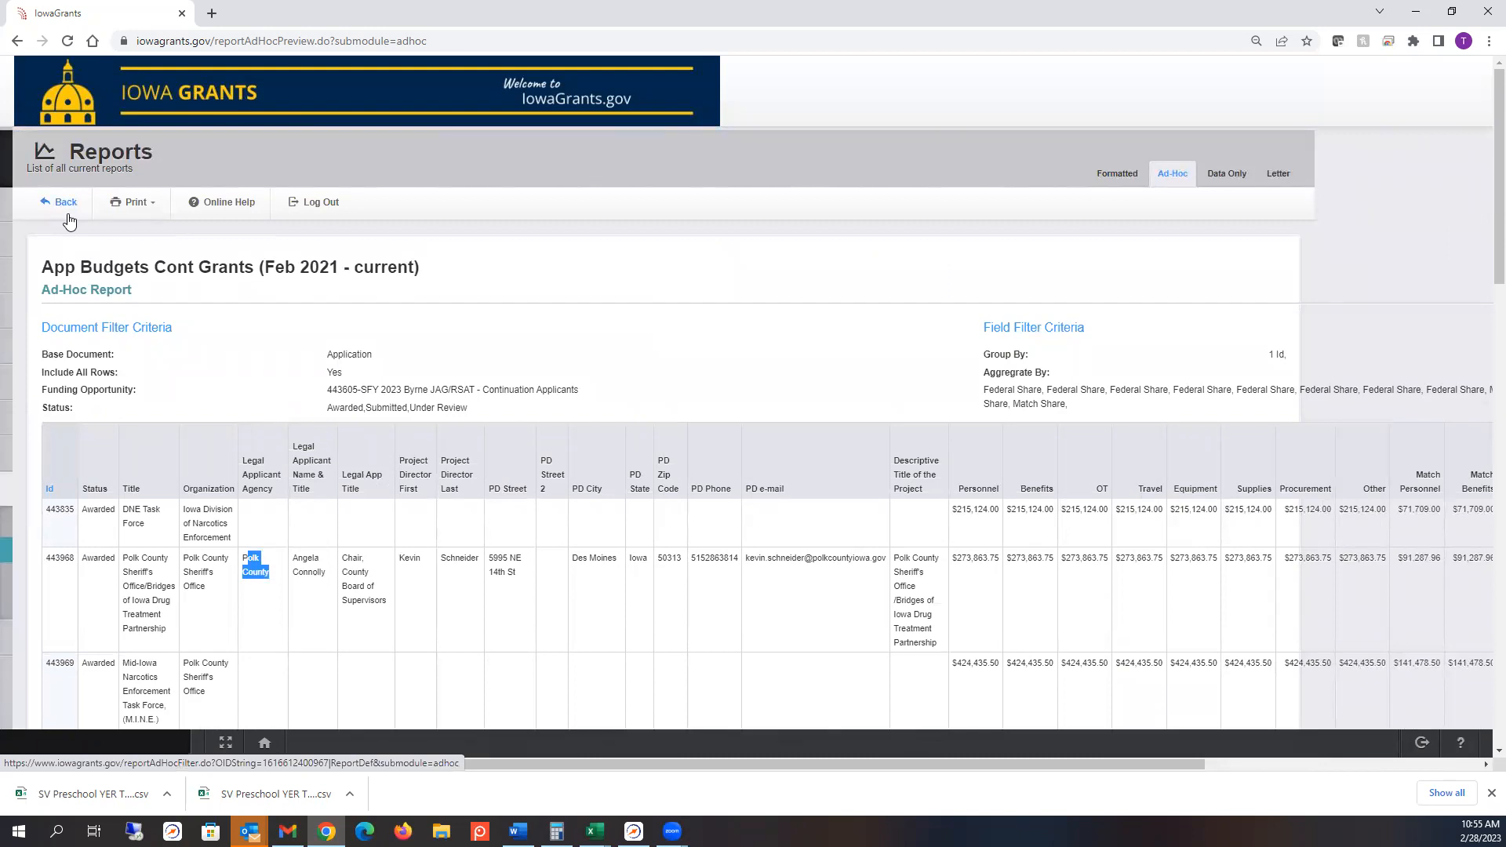
scroll(69, 221, "down", 7)
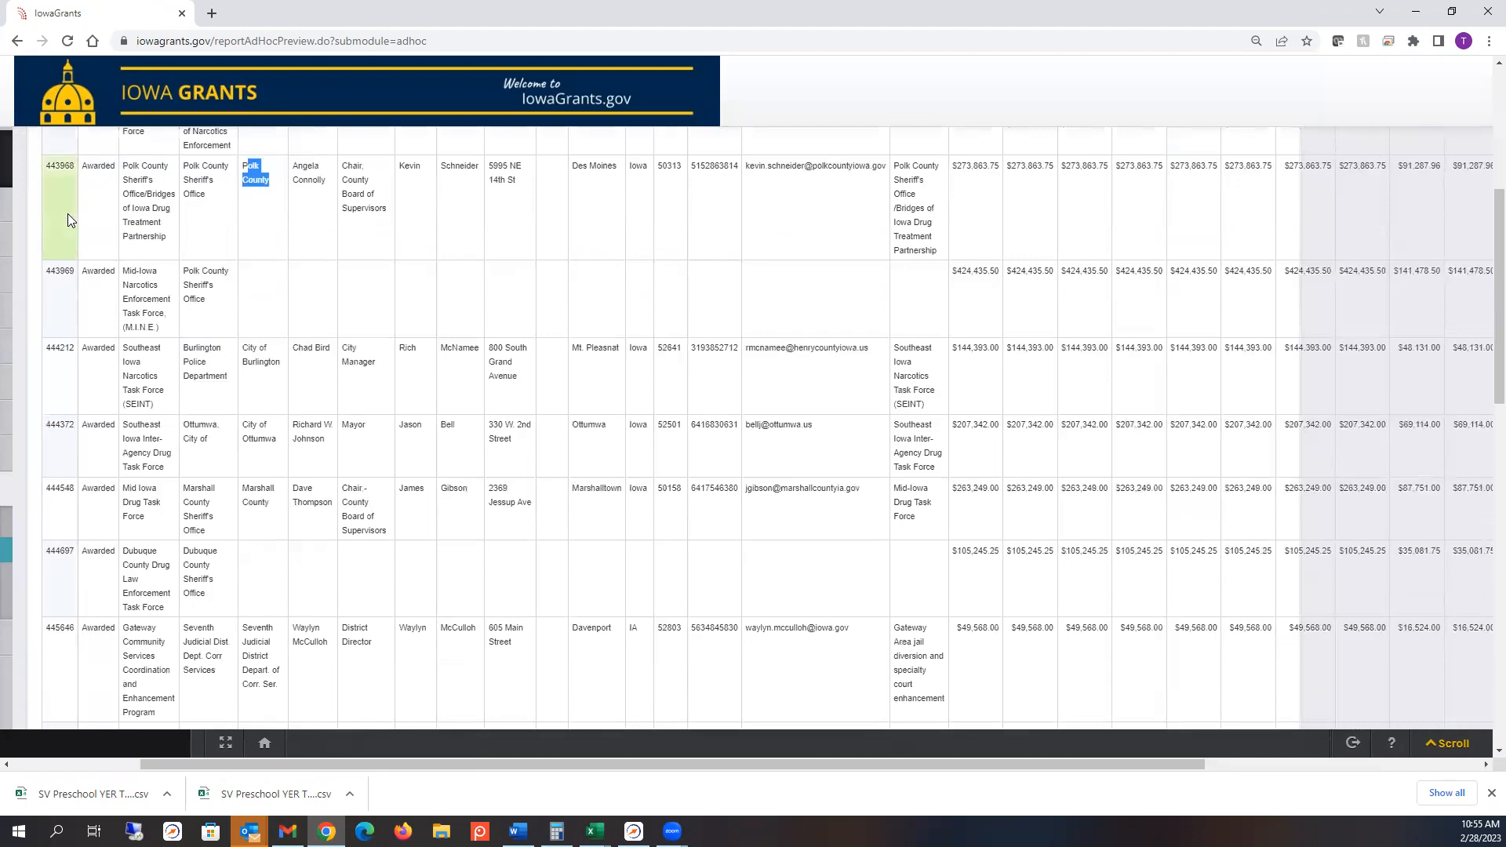
scroll(68, 219, "down", 1)
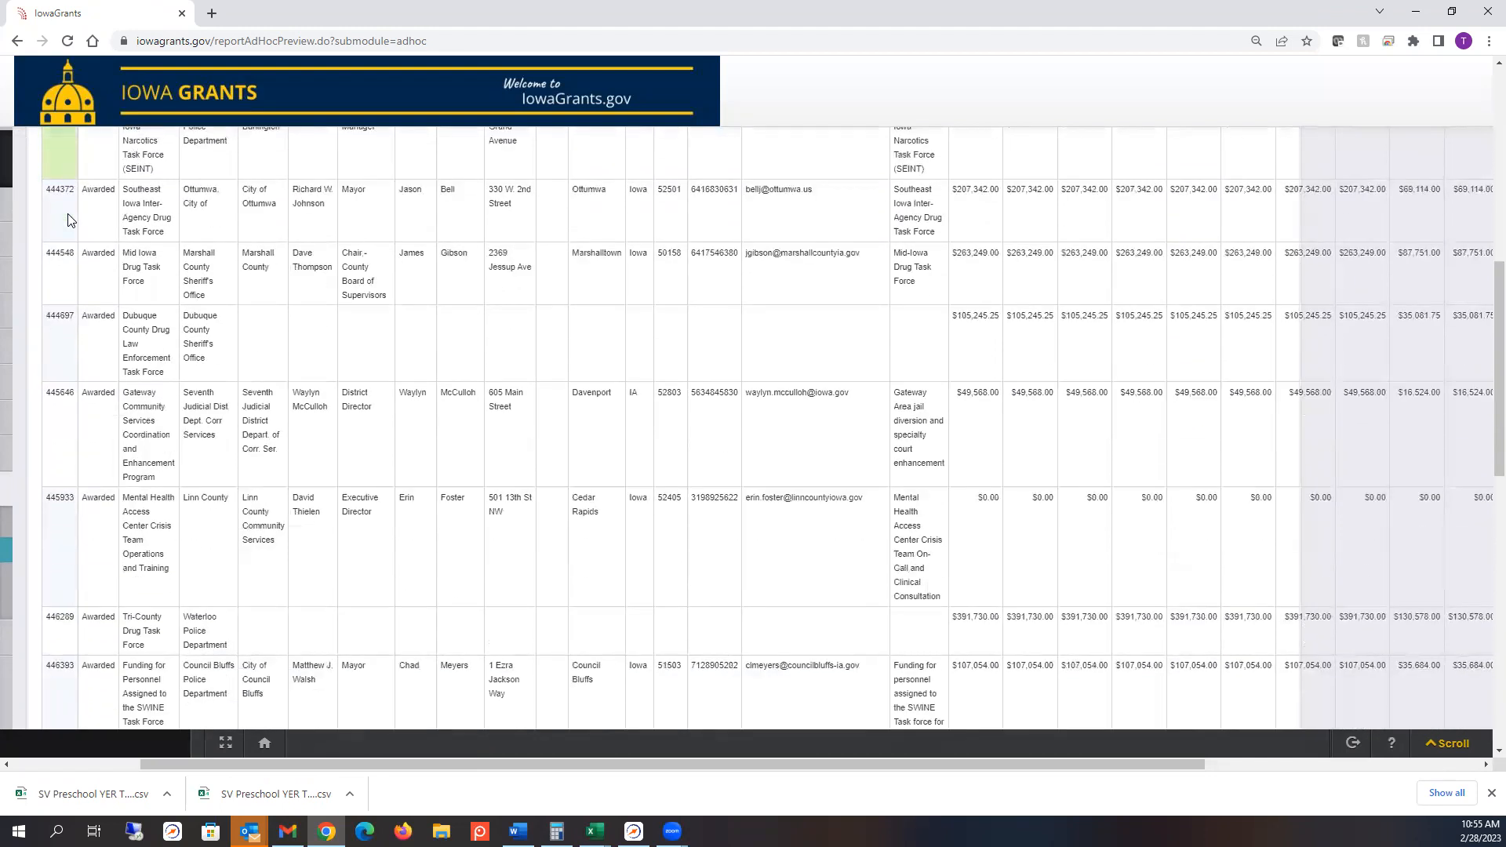
scroll(68, 219, "up", 8)
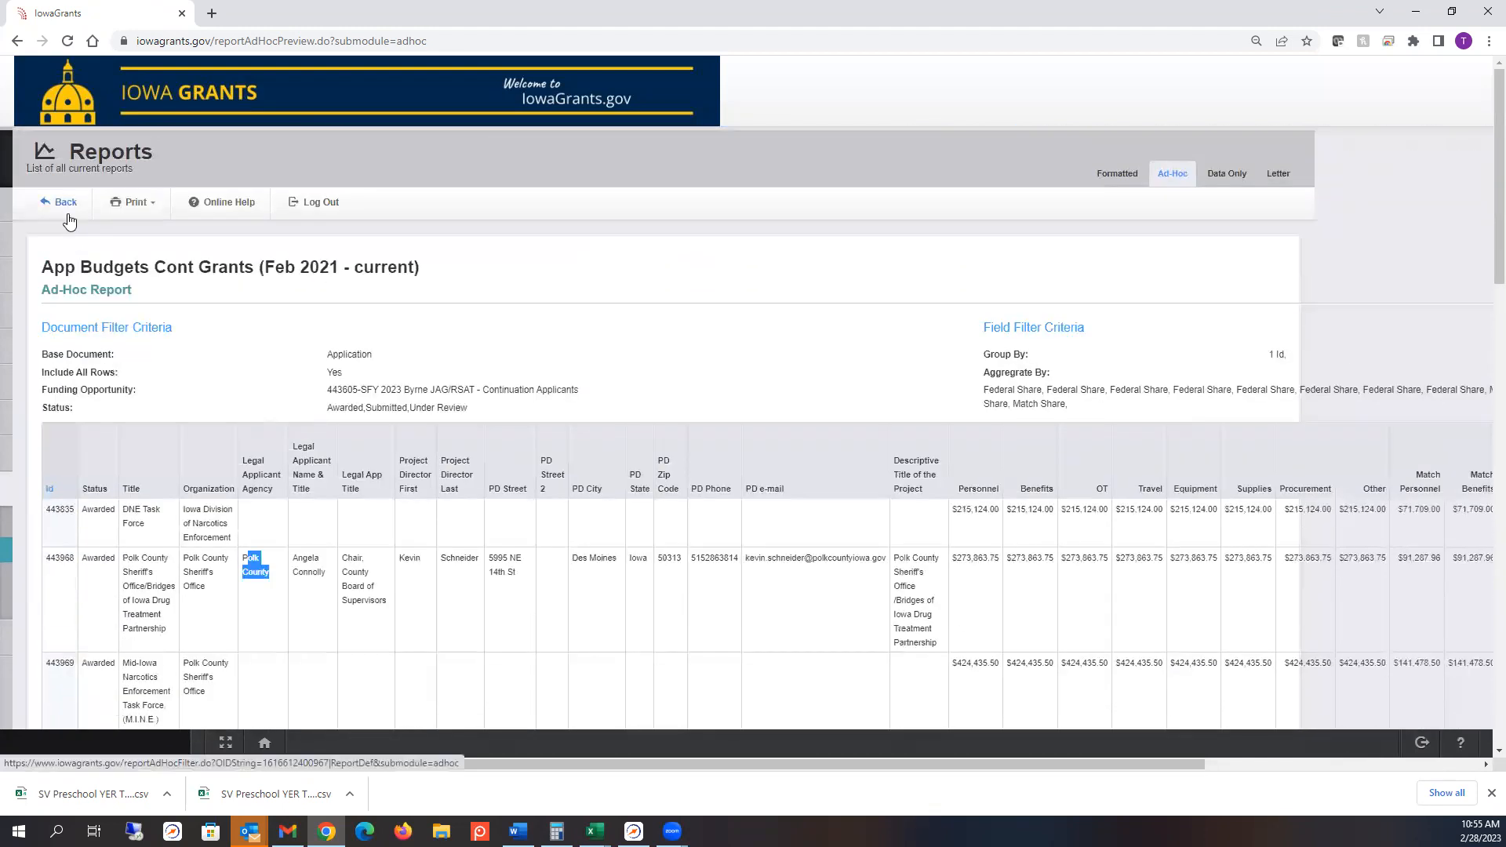
Step: Add the App Budgets Cont Grants (Feb 2021 - current) report to the quick reports and check the Quick Reports section of the Work Assignment dashboard
left_click(65, 203)
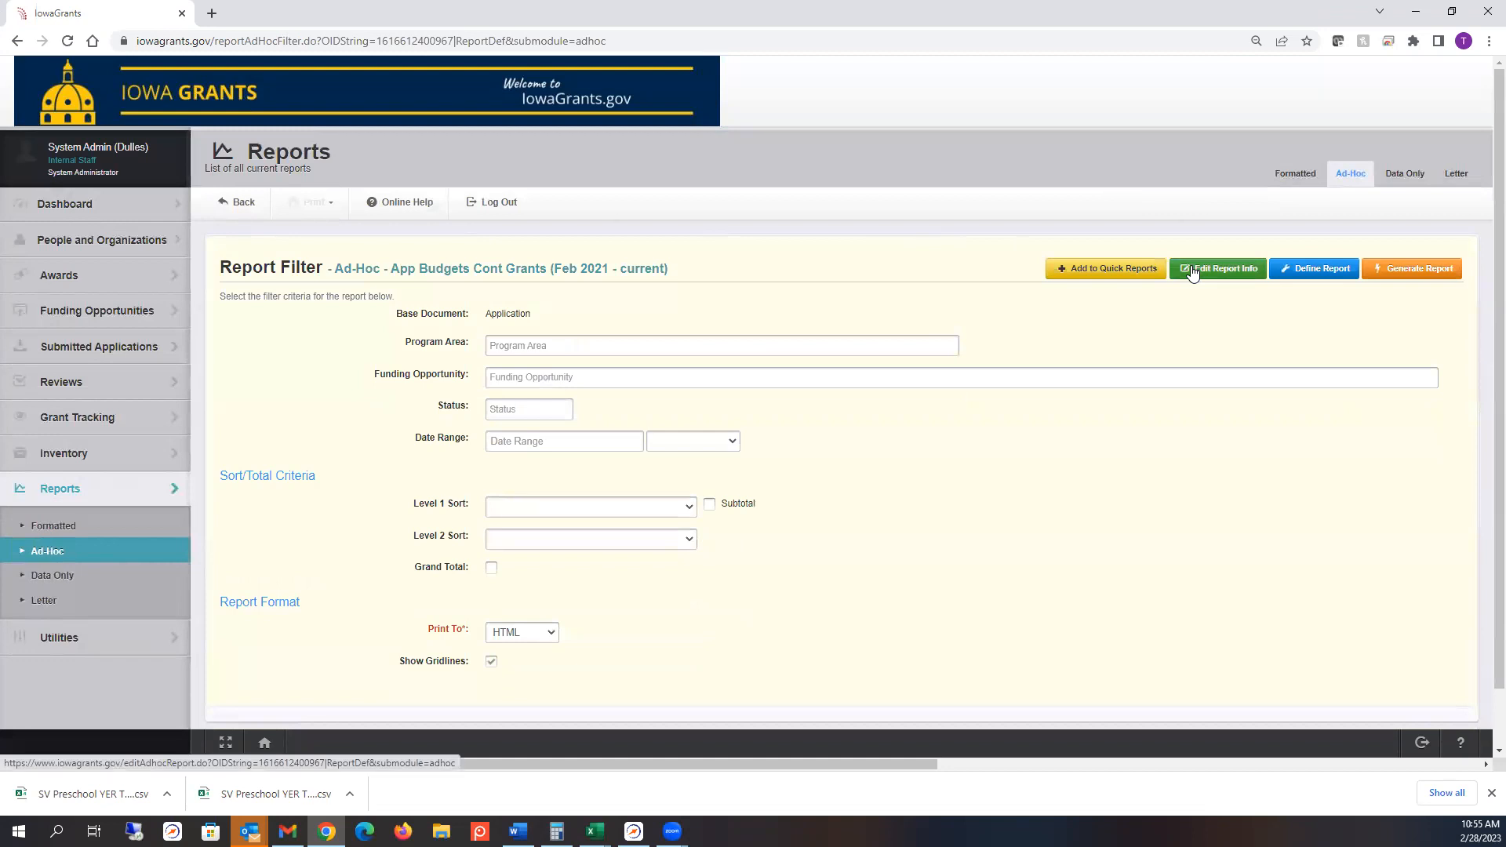
left_click(1089, 271)
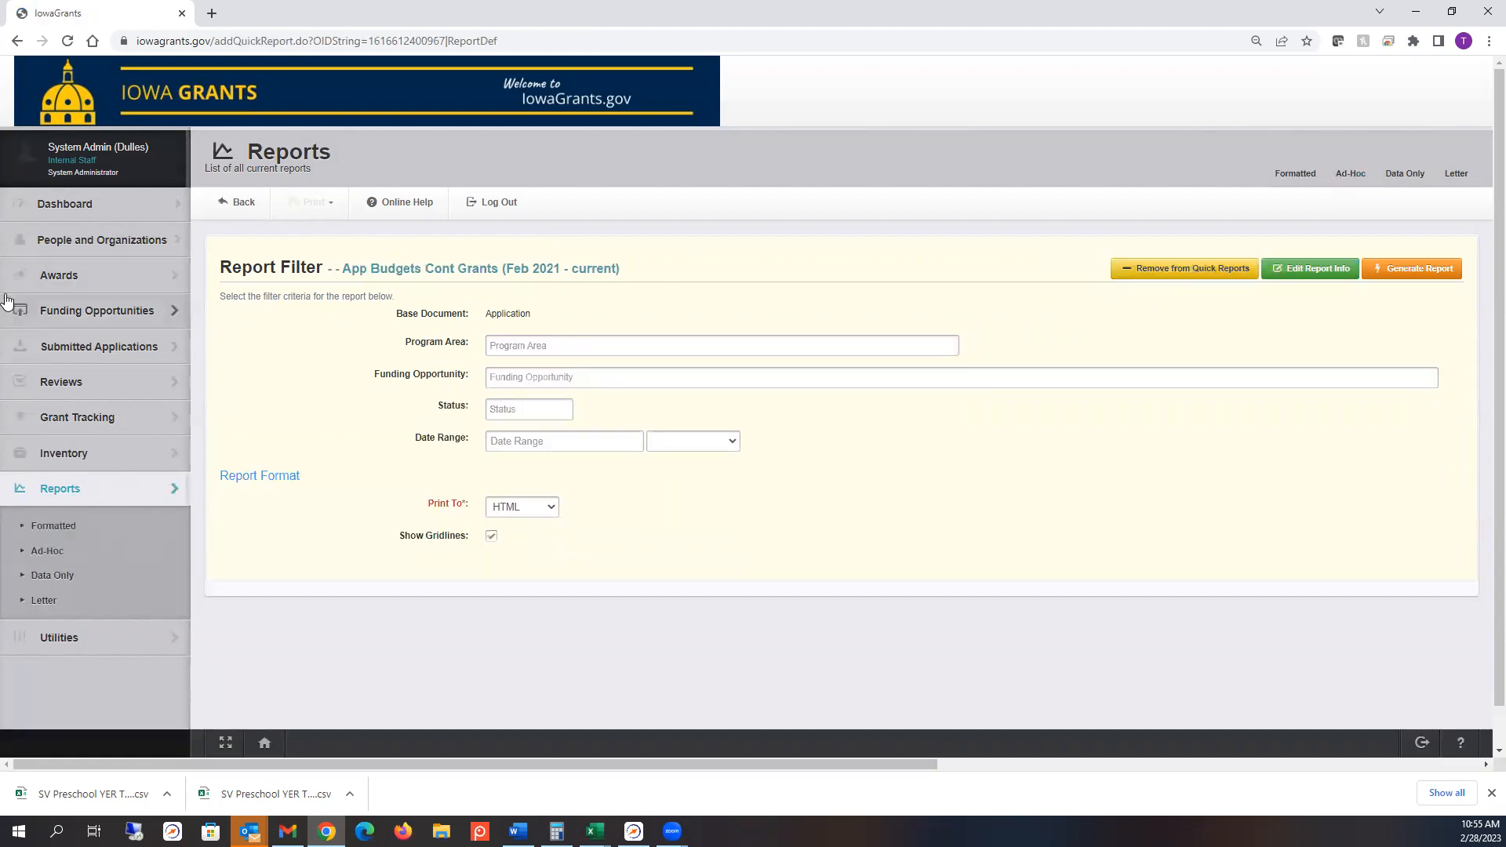
left_click(71, 206)
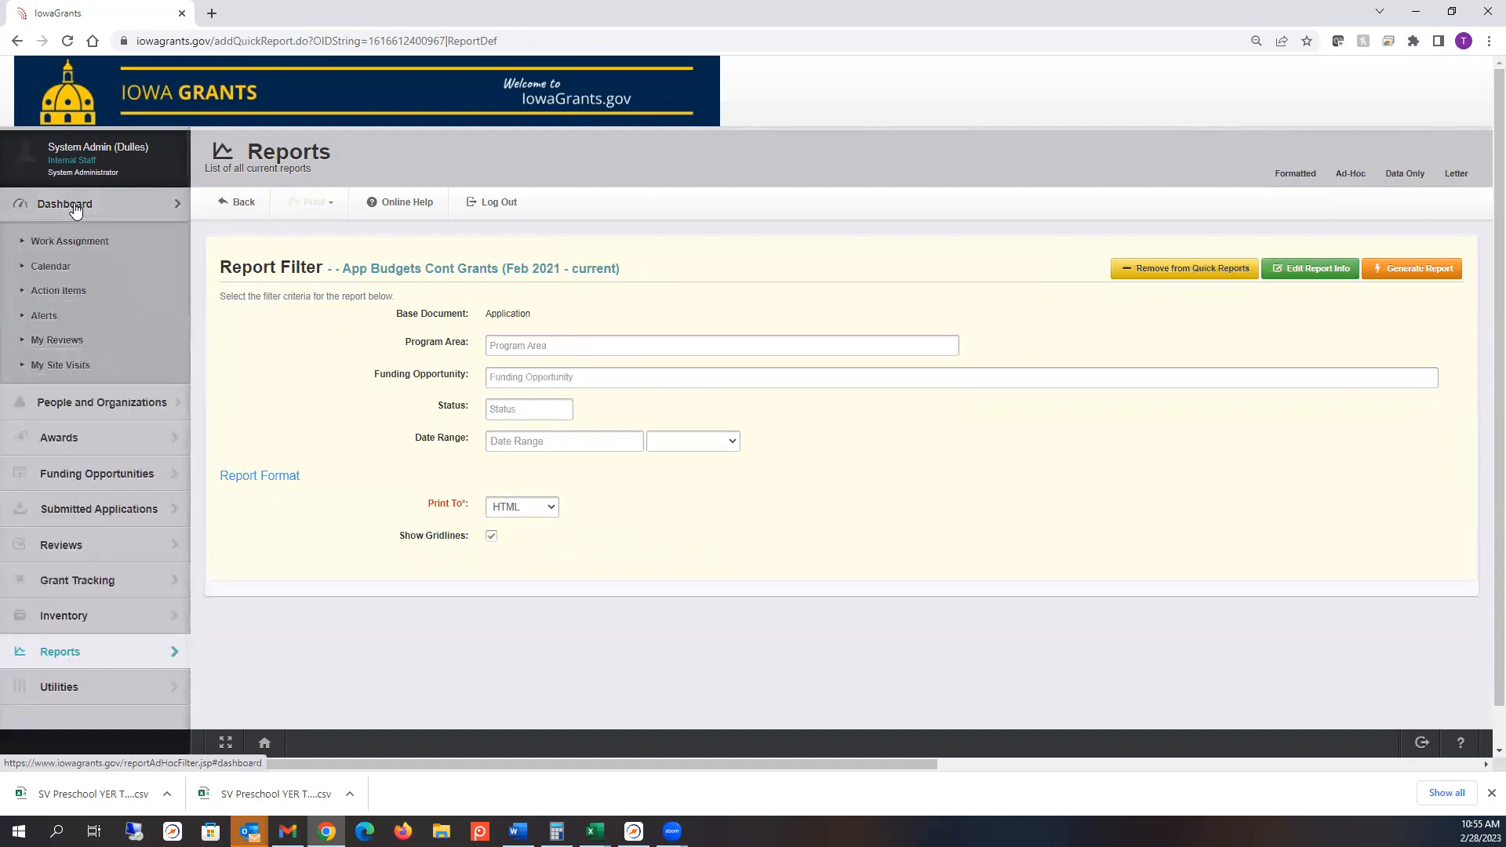
left_click(85, 243)
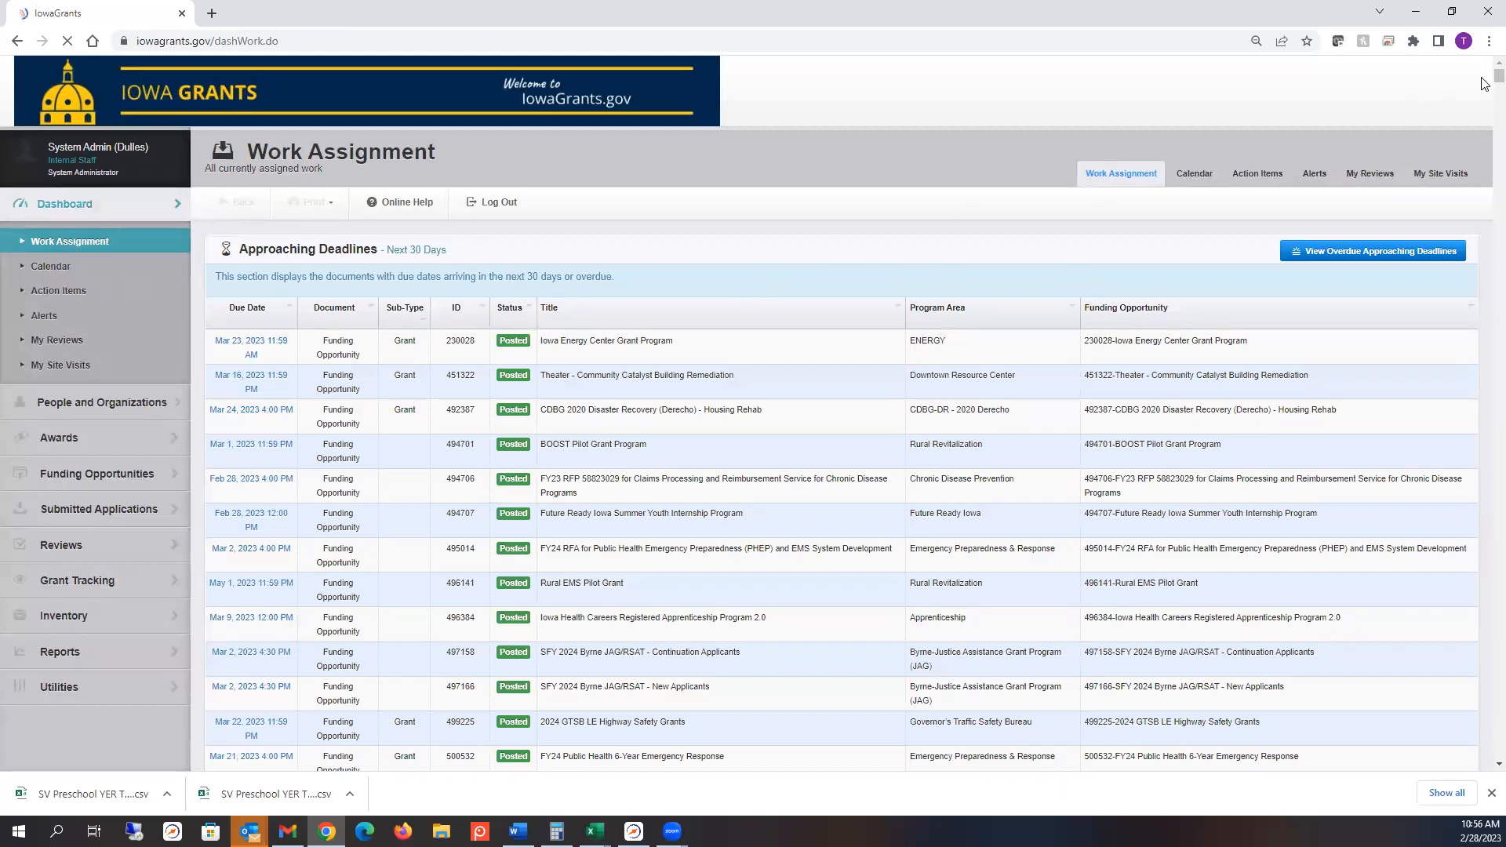
mouse_move(1499, 76)
left_mouse_down()
mouse_move(1499, 731)
mouse_move(1485, 765)
left_mouse_up()
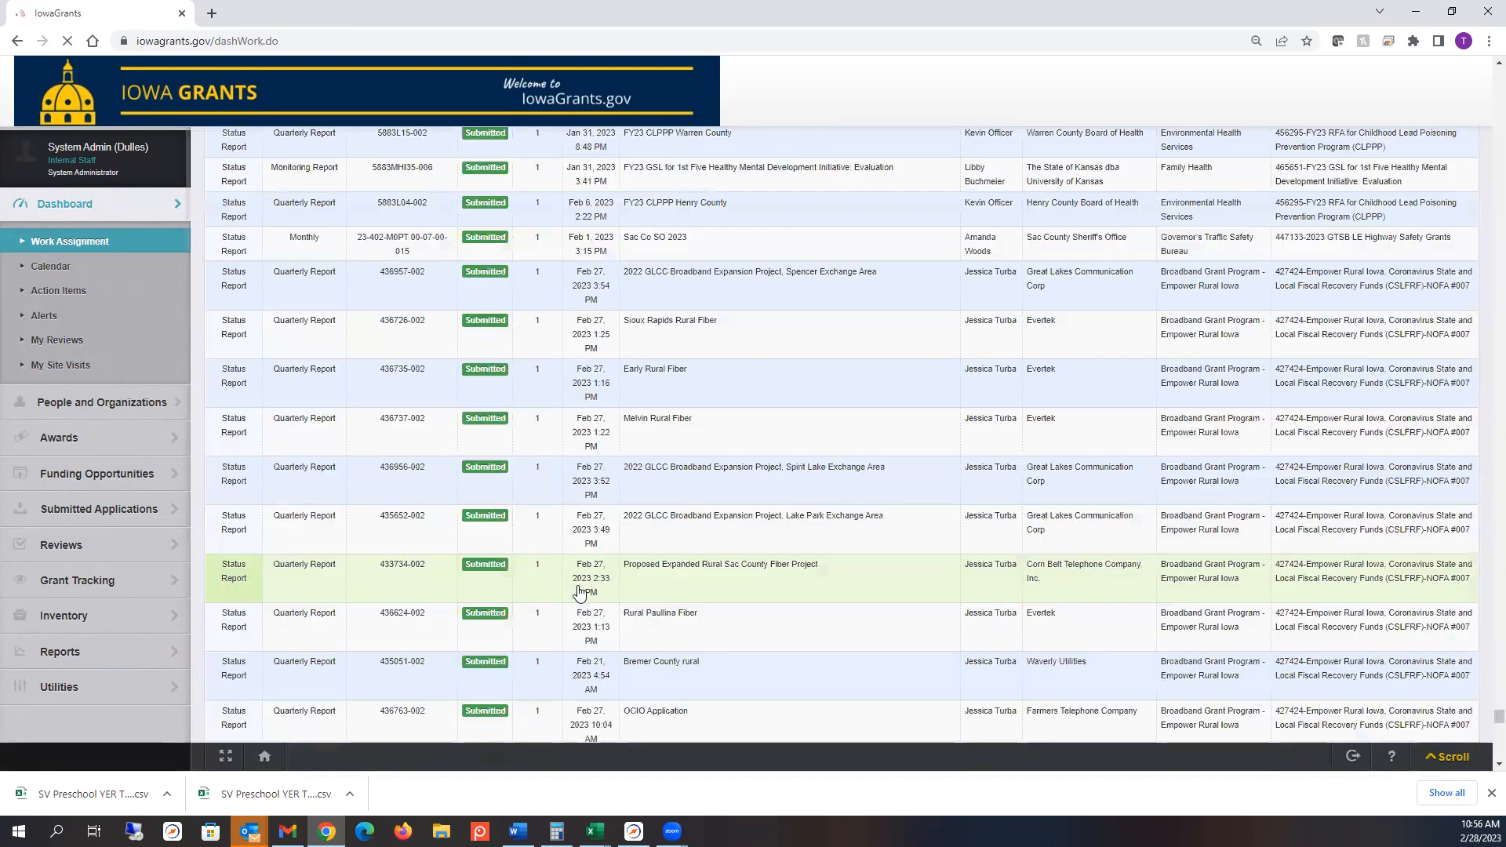
scroll(1016, 628, "down", 12)
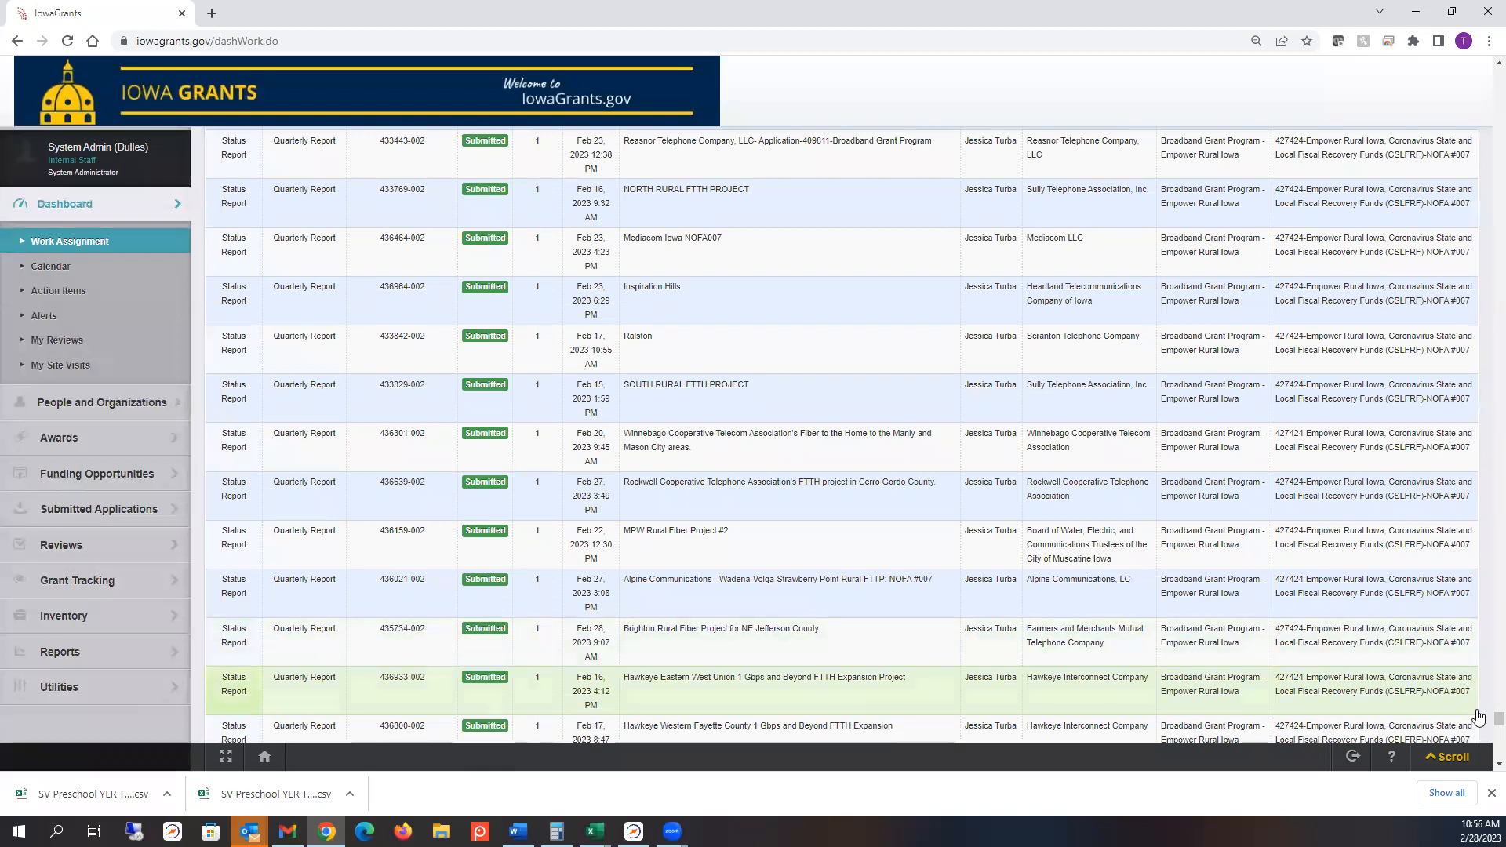
left_click_drag(1498, 720, 1499, 762)
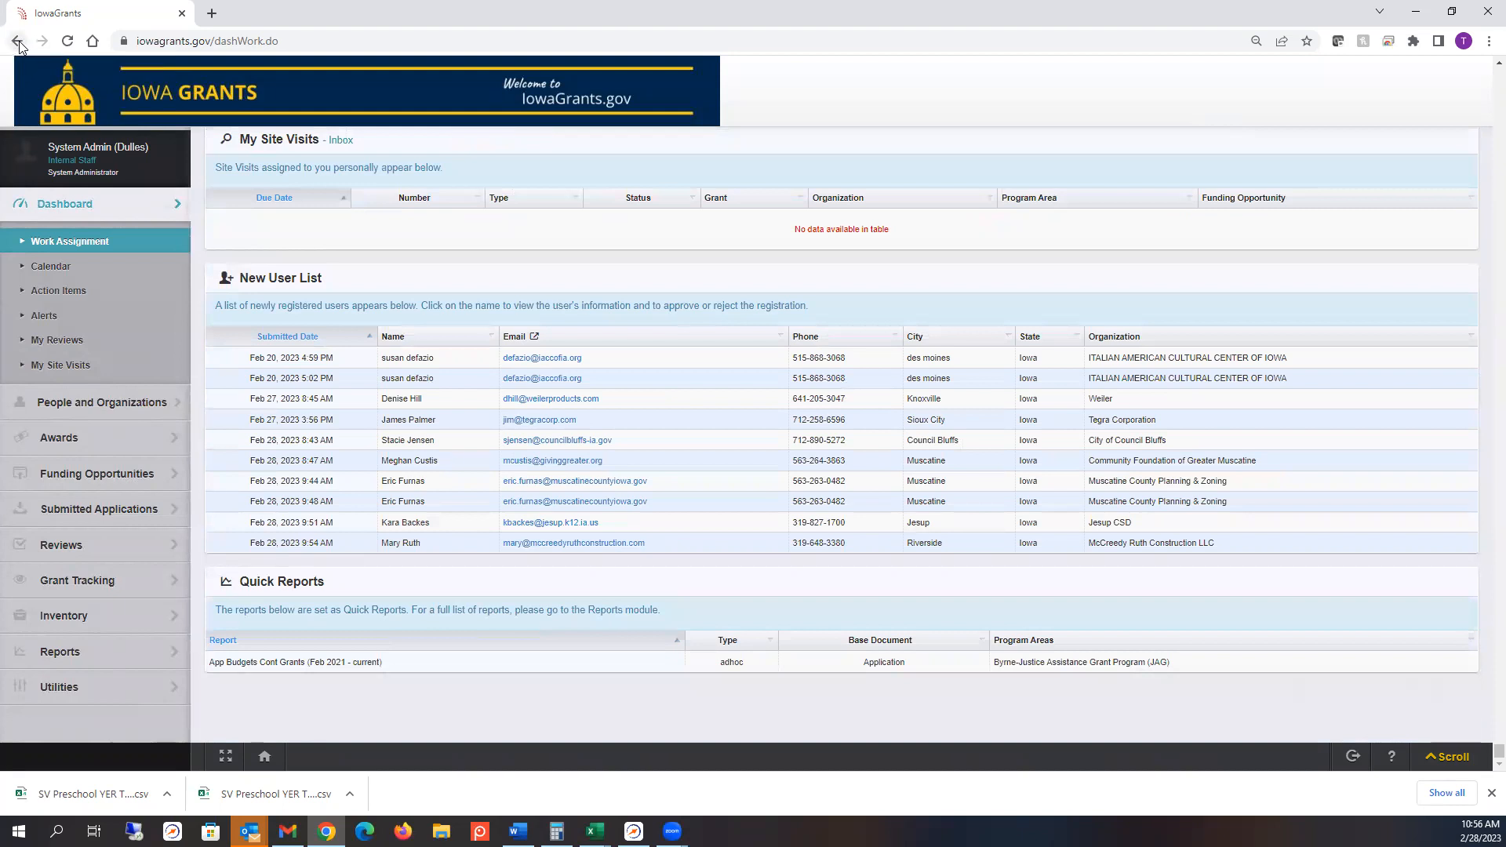
Step: Open the report filter of the formatted Grants - Claims report
left_click(76, 652)
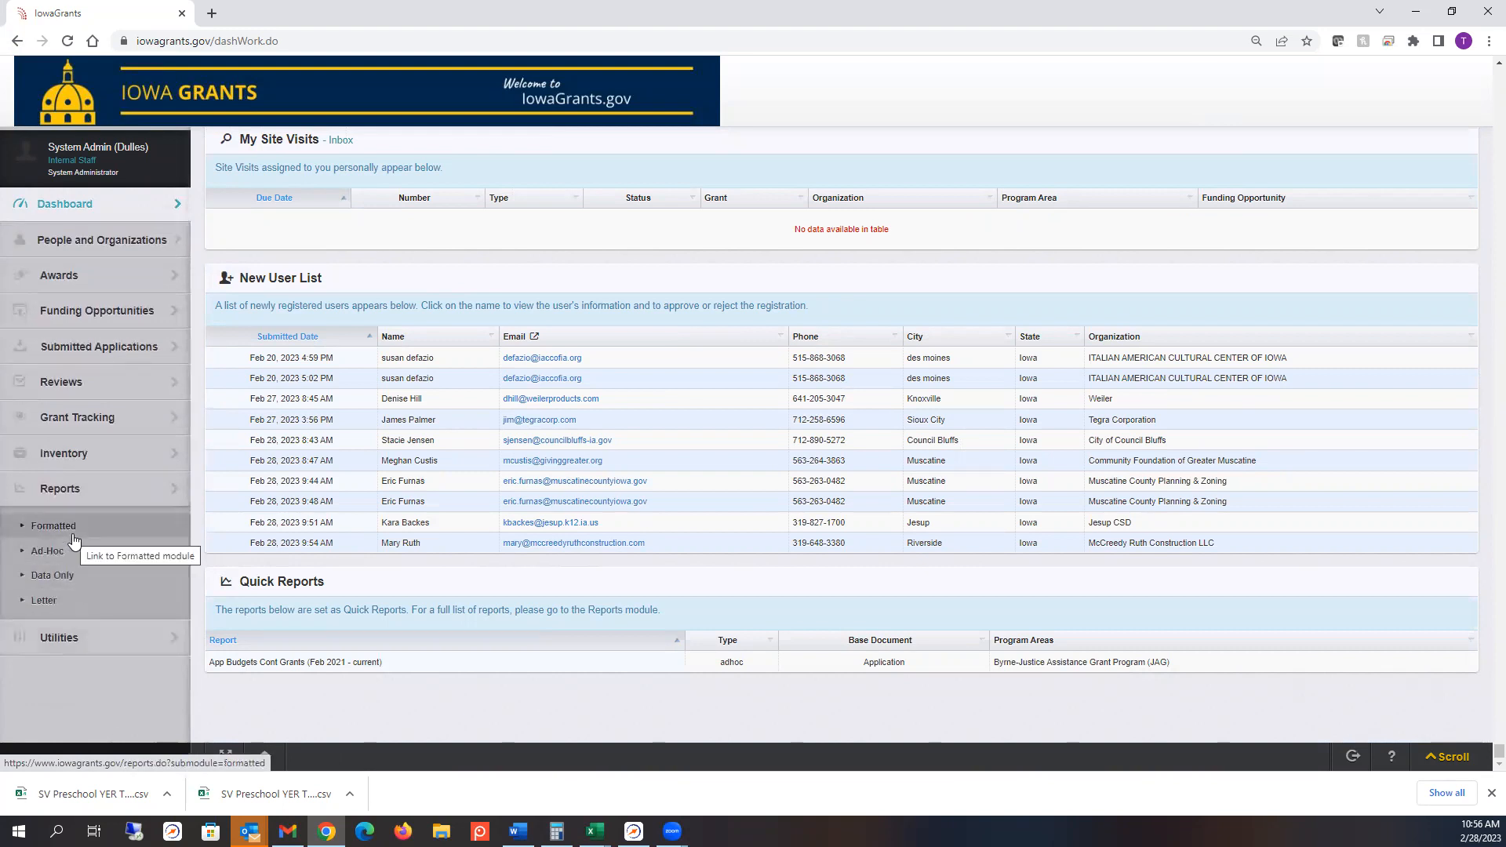
left_click(75, 533)
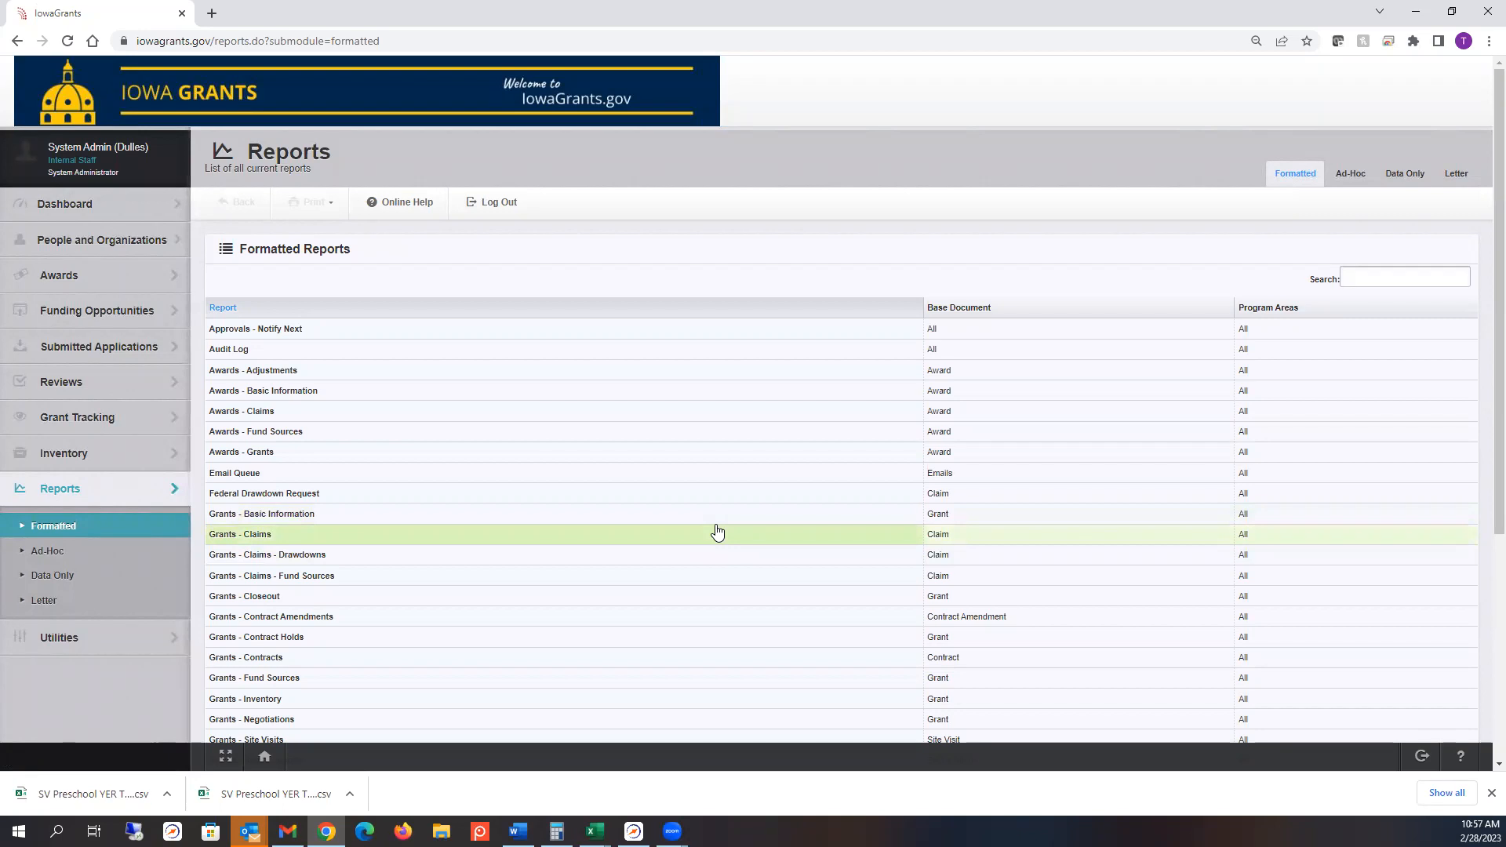
scroll(717, 533, "down", 1)
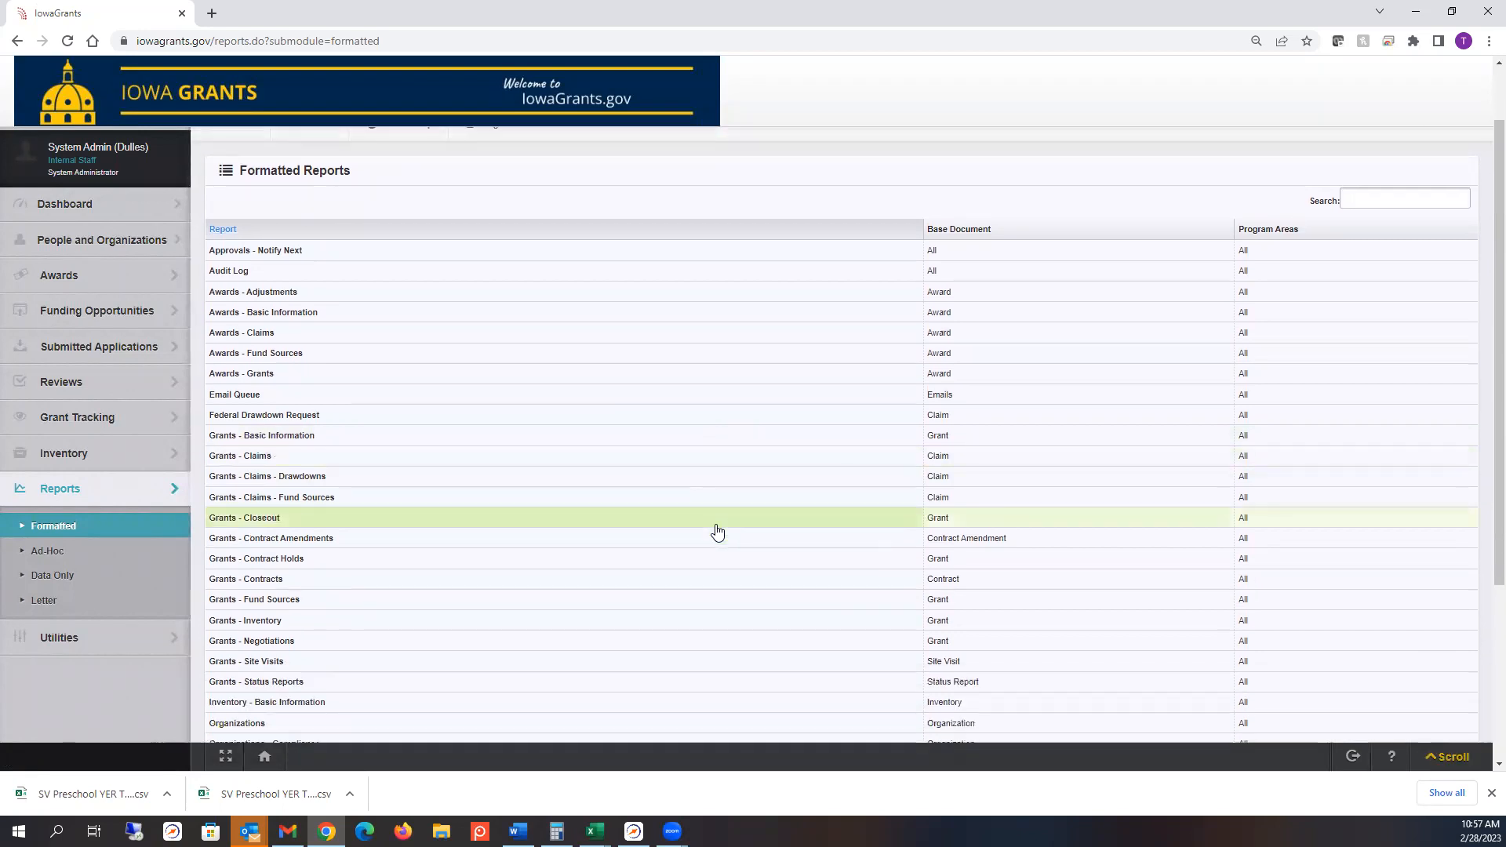
scroll(717, 532, "down", 2)
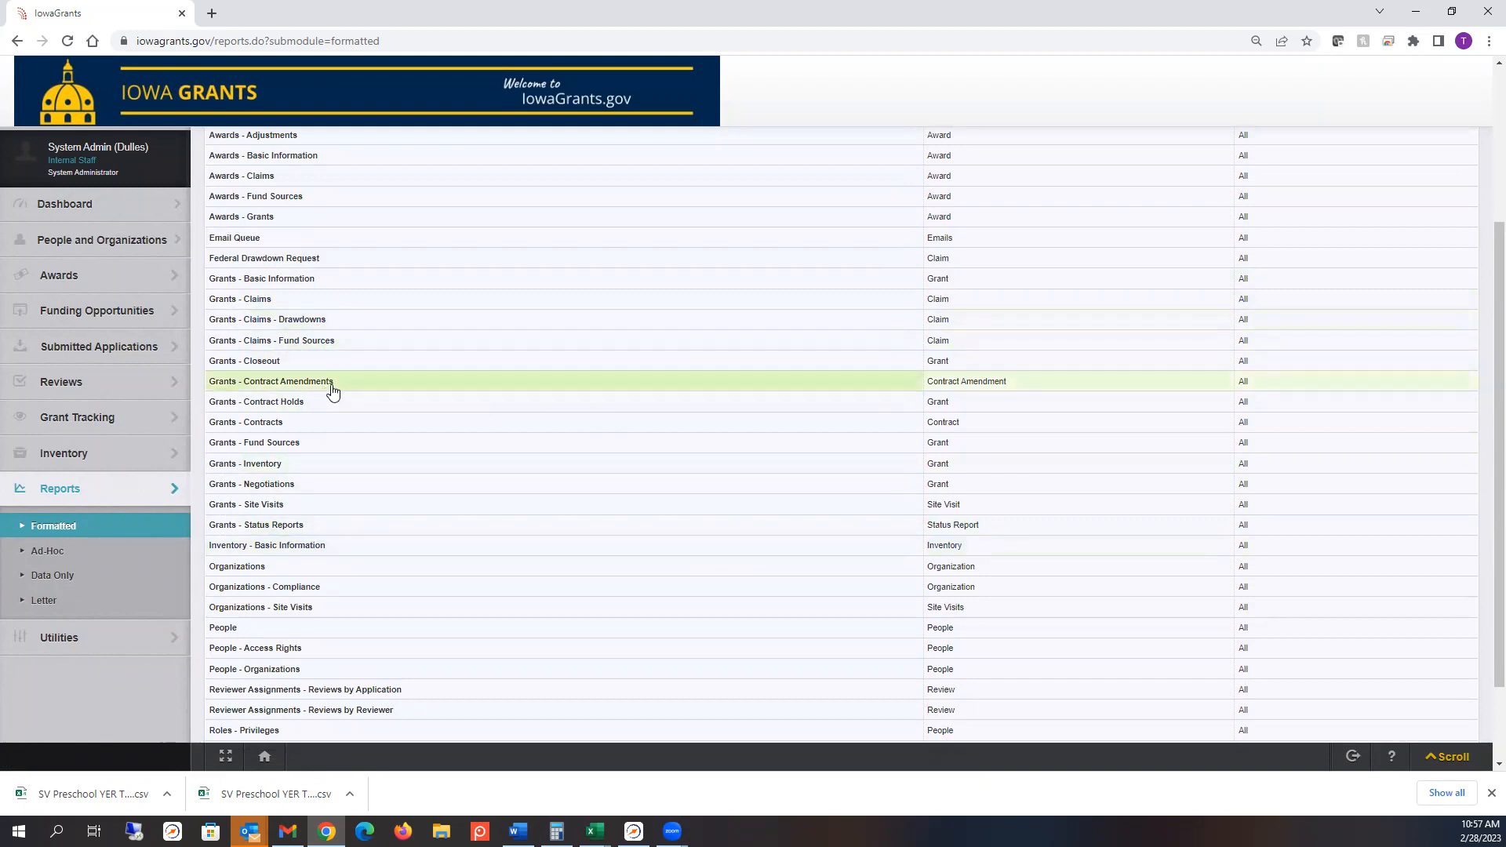
left_click(272, 305)
left_click(567, 352)
left_click(567, 351)
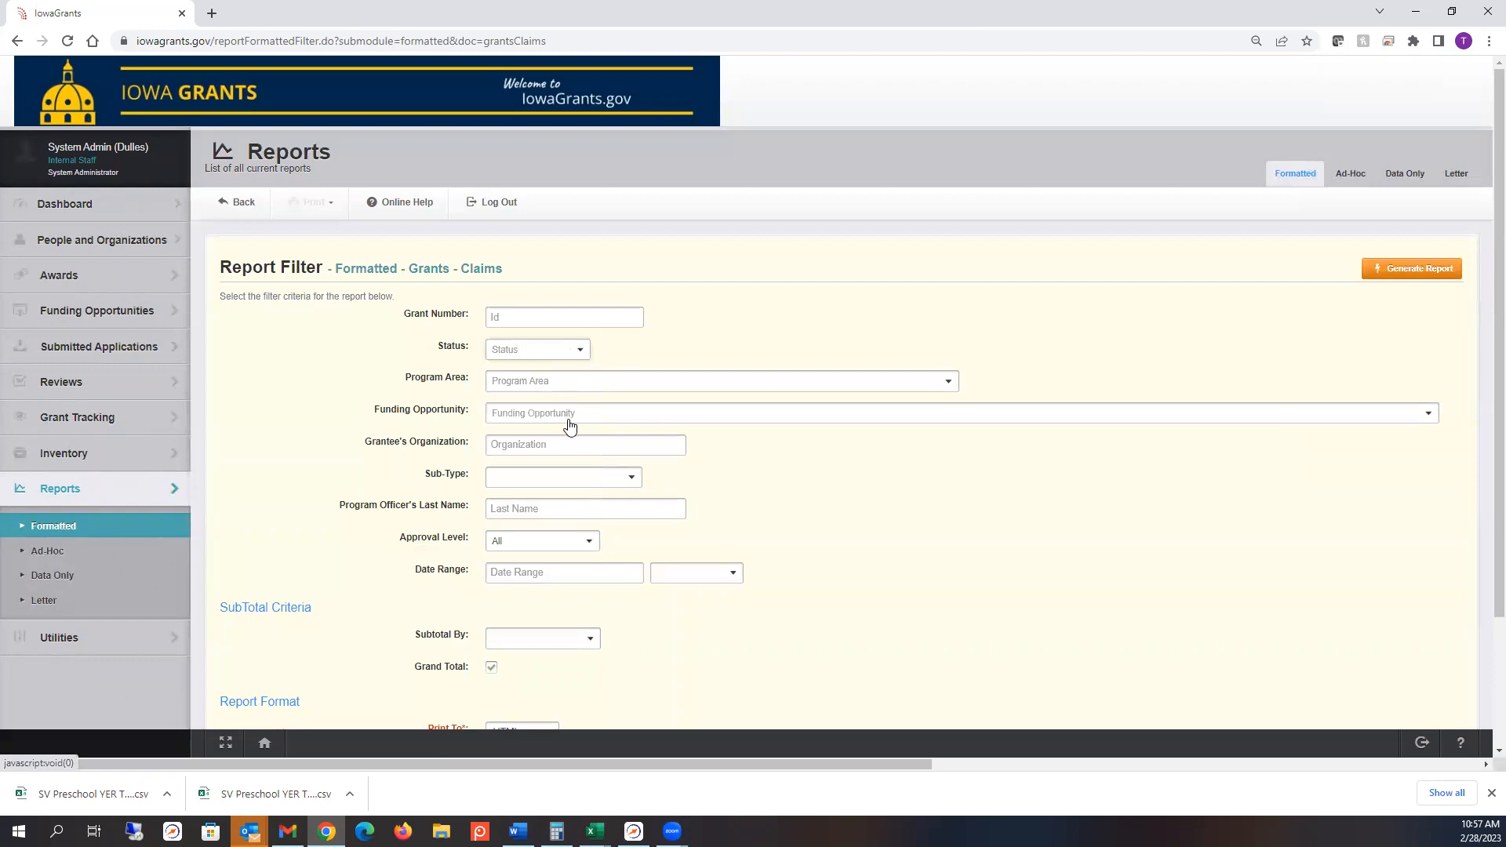
Step: Filter the claims report by funding opportunity 443605 - SFY 2023 Byrne JAG/RSAT - Continuation Applicants (Closed) and Submitted status, and generate it
left_click(592, 412)
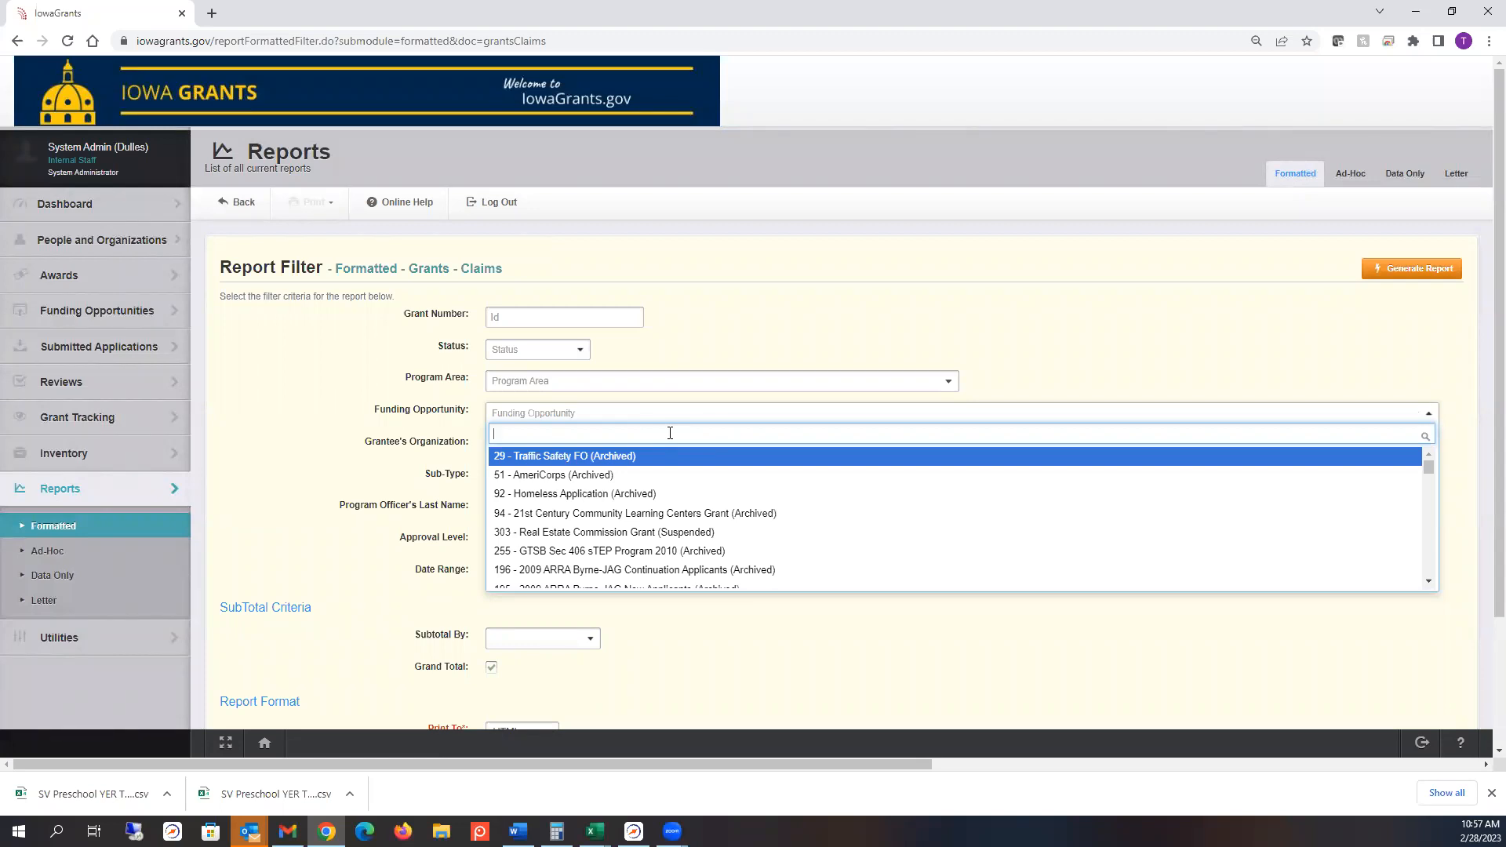
type("443605")
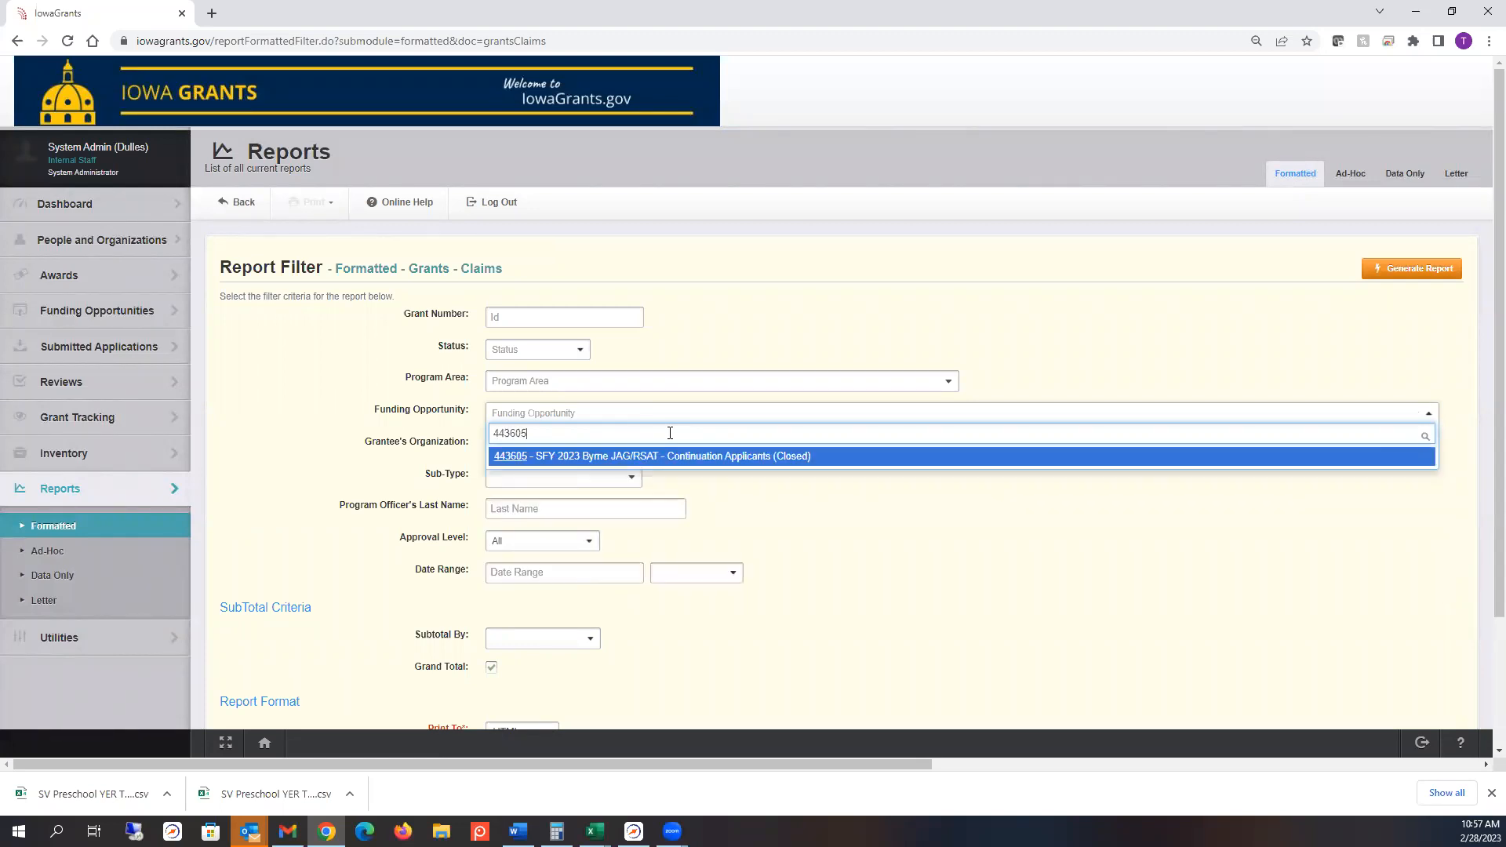
key("Return")
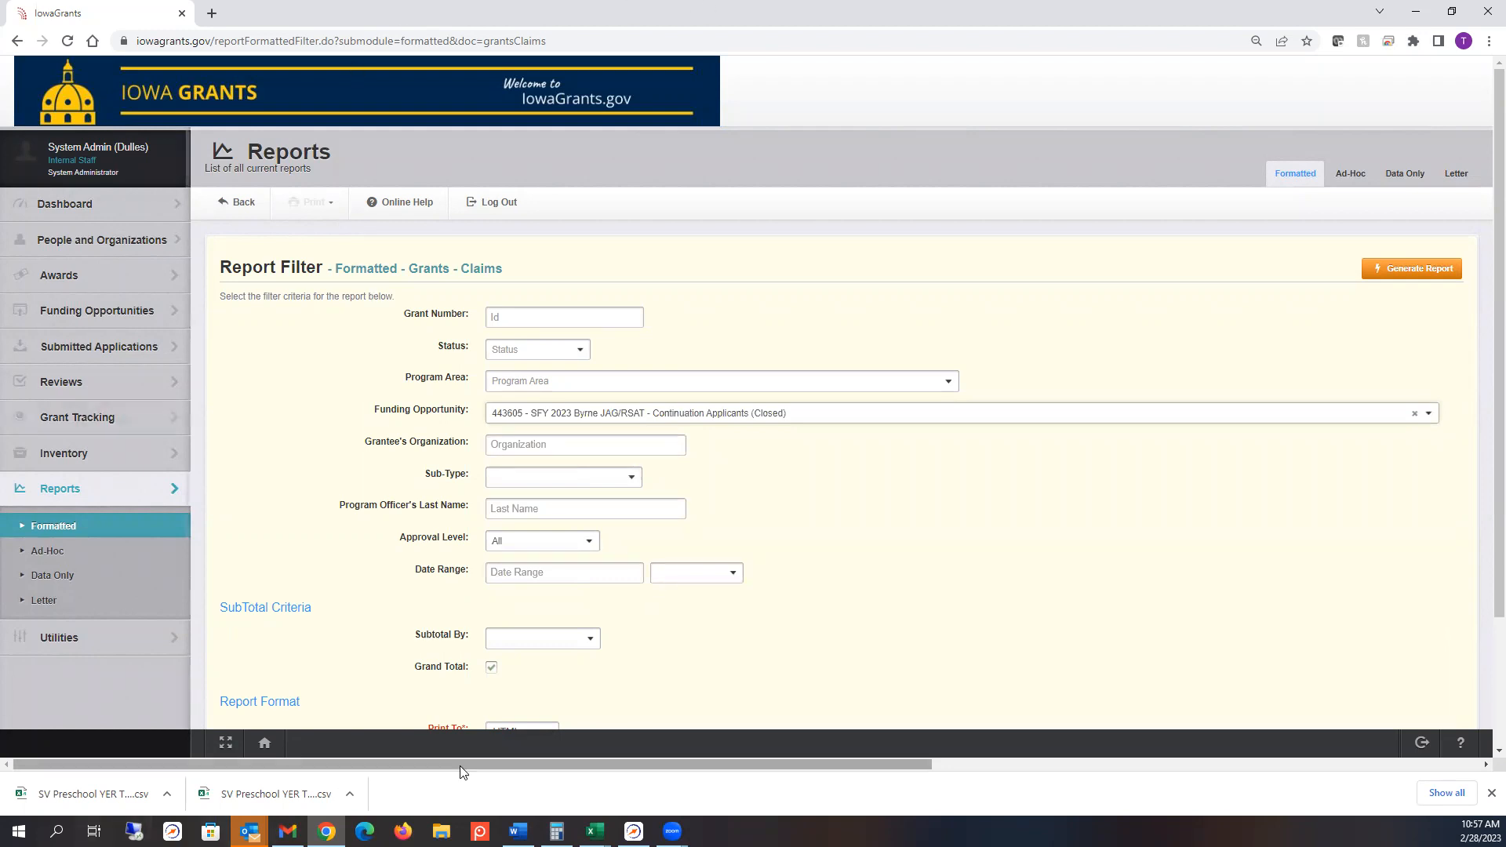
left_click(546, 352)
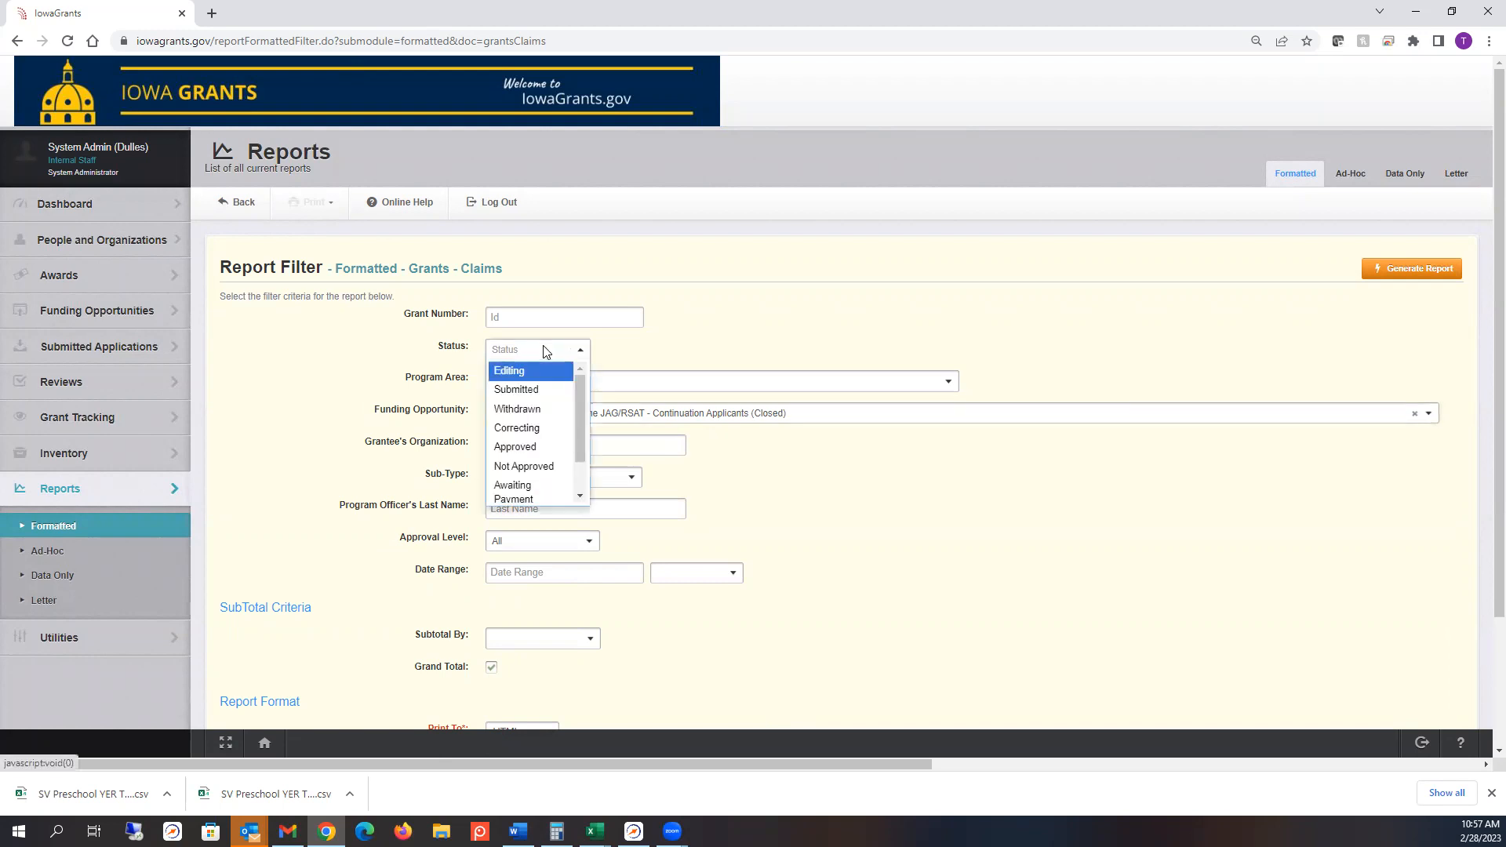
left_click(542, 390)
left_click(1410, 273)
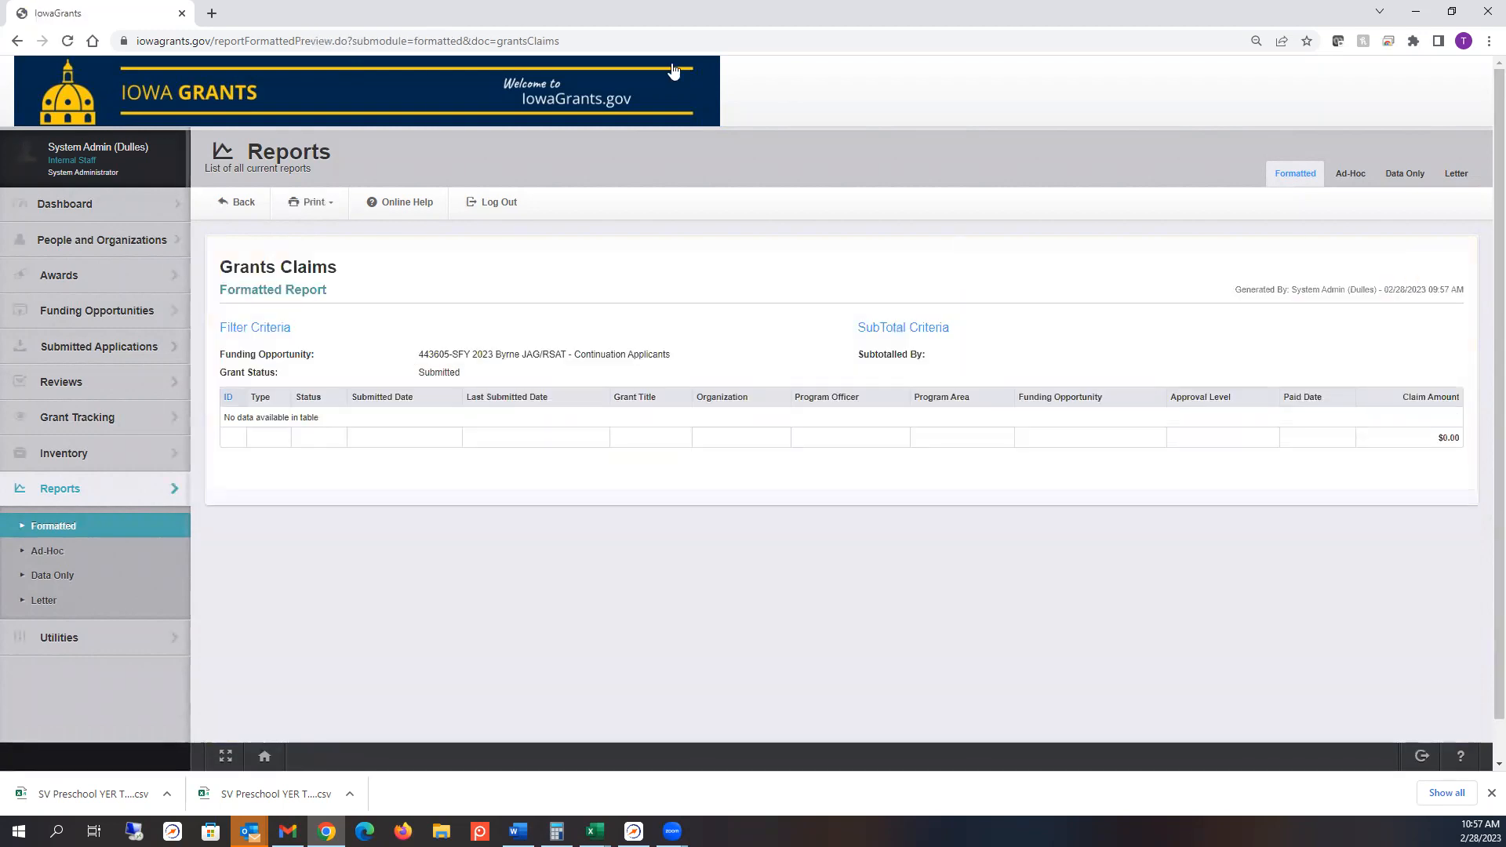
Step: Return to the claims report filter, change the status to Paid, and generate the report again
left_click(17, 42)
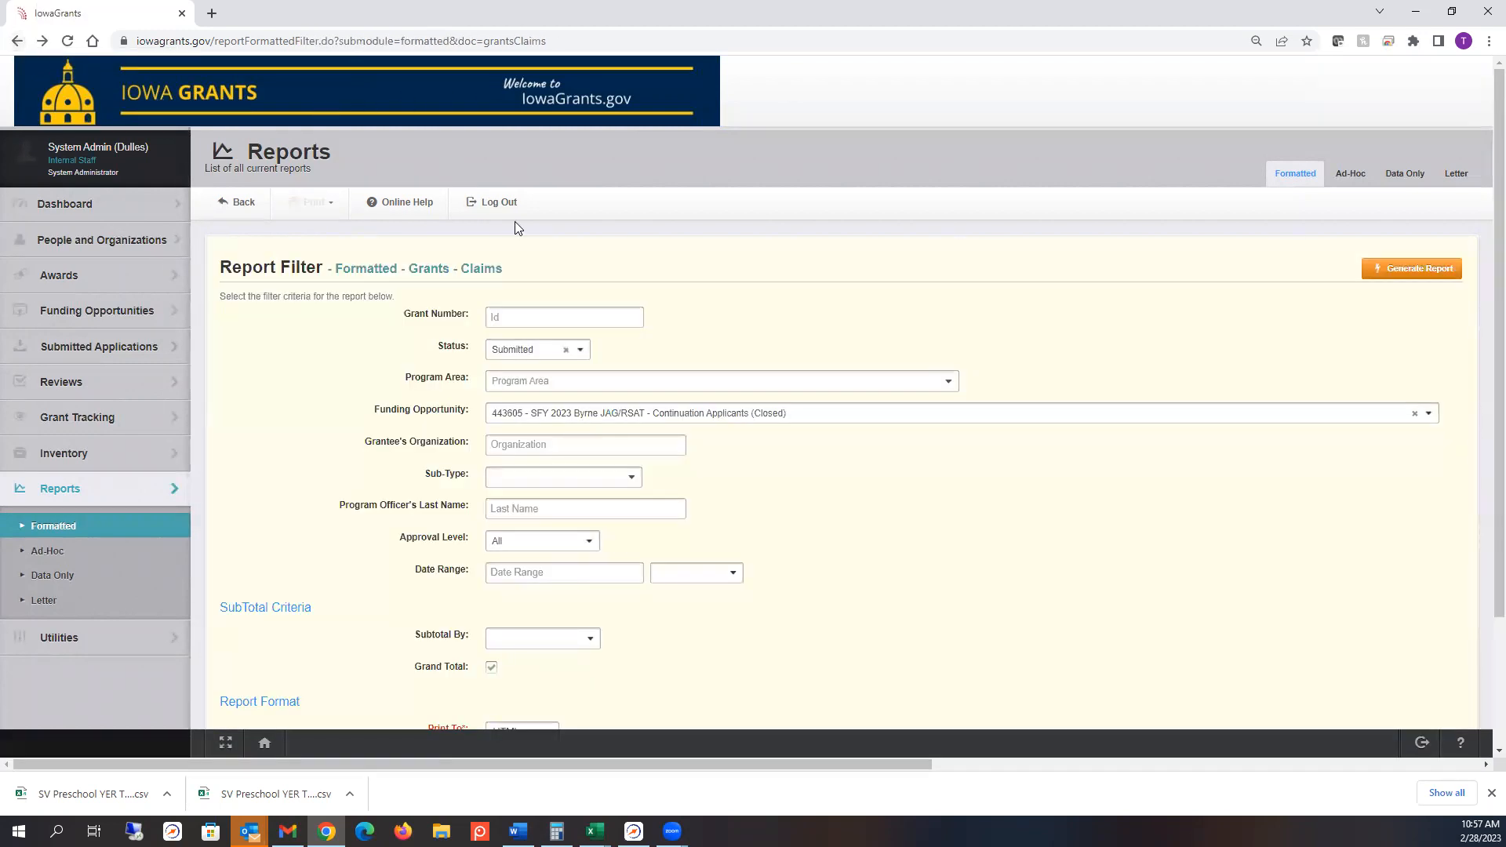
left_click(576, 354)
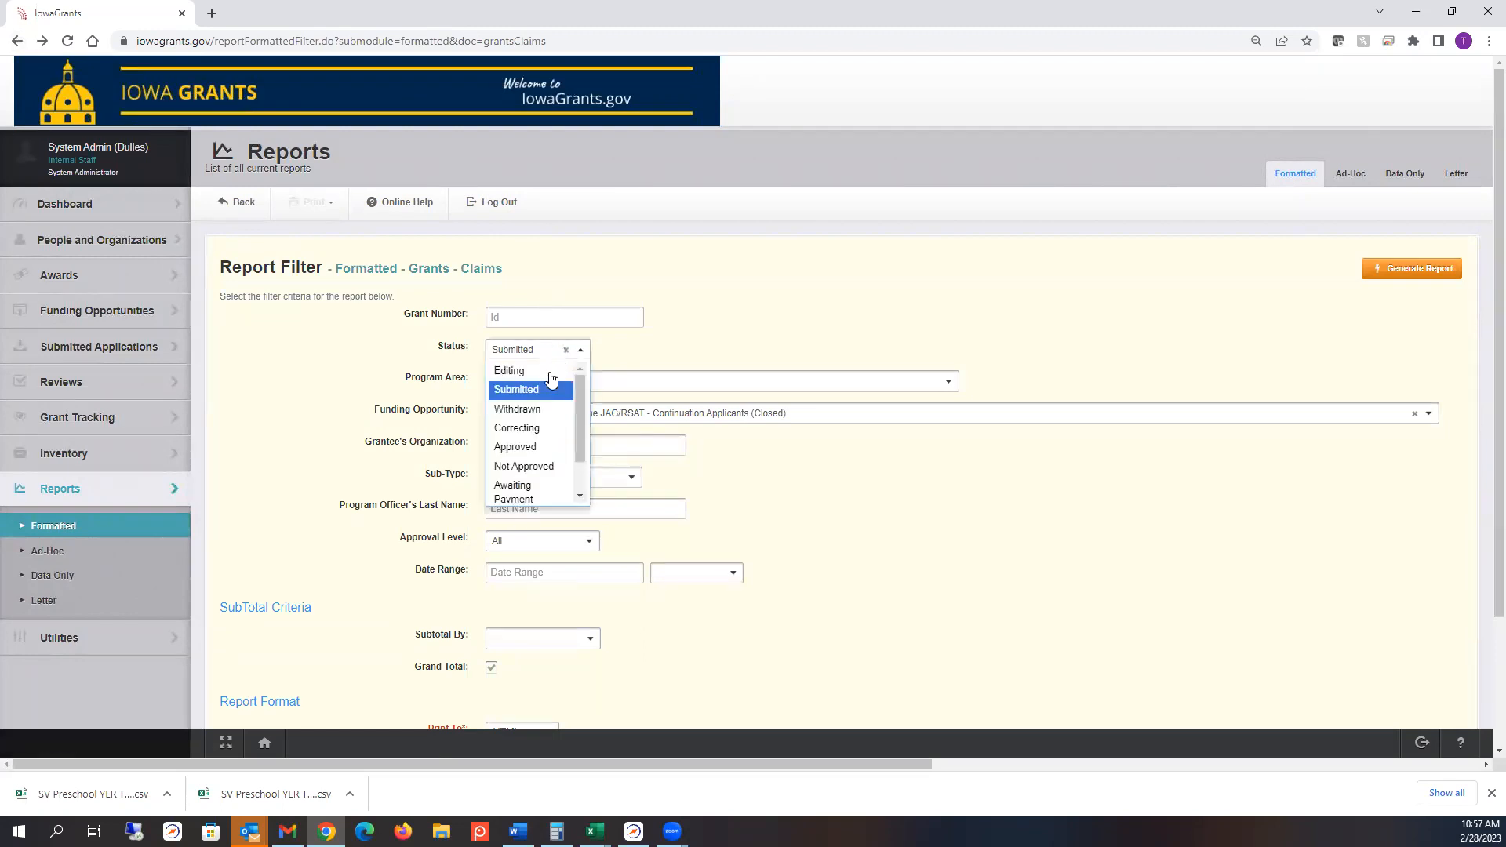
scroll(553, 482, "down", 1)
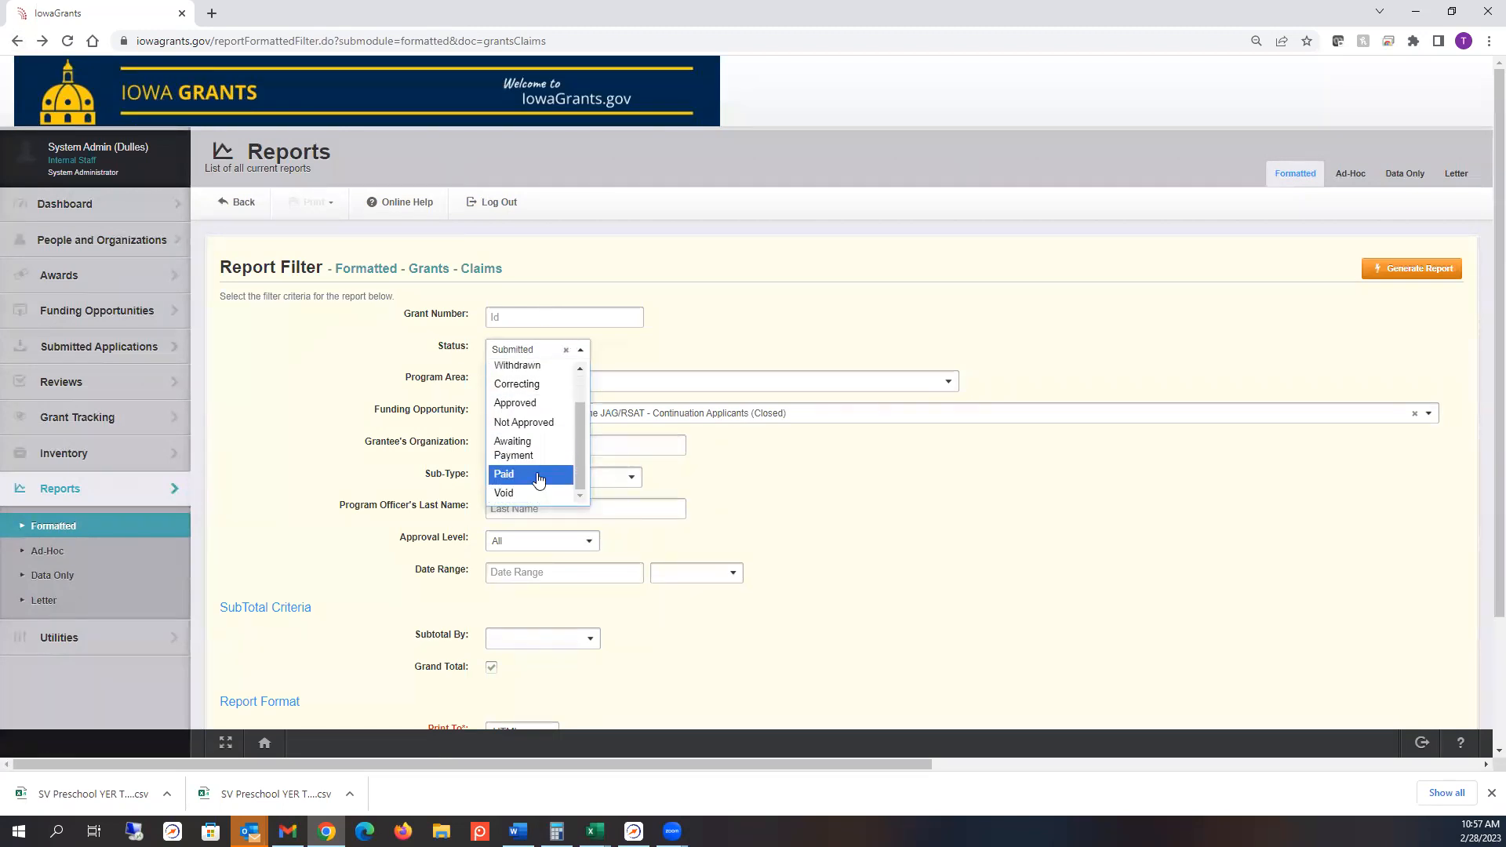
left_click(539, 475)
left_click(1404, 270)
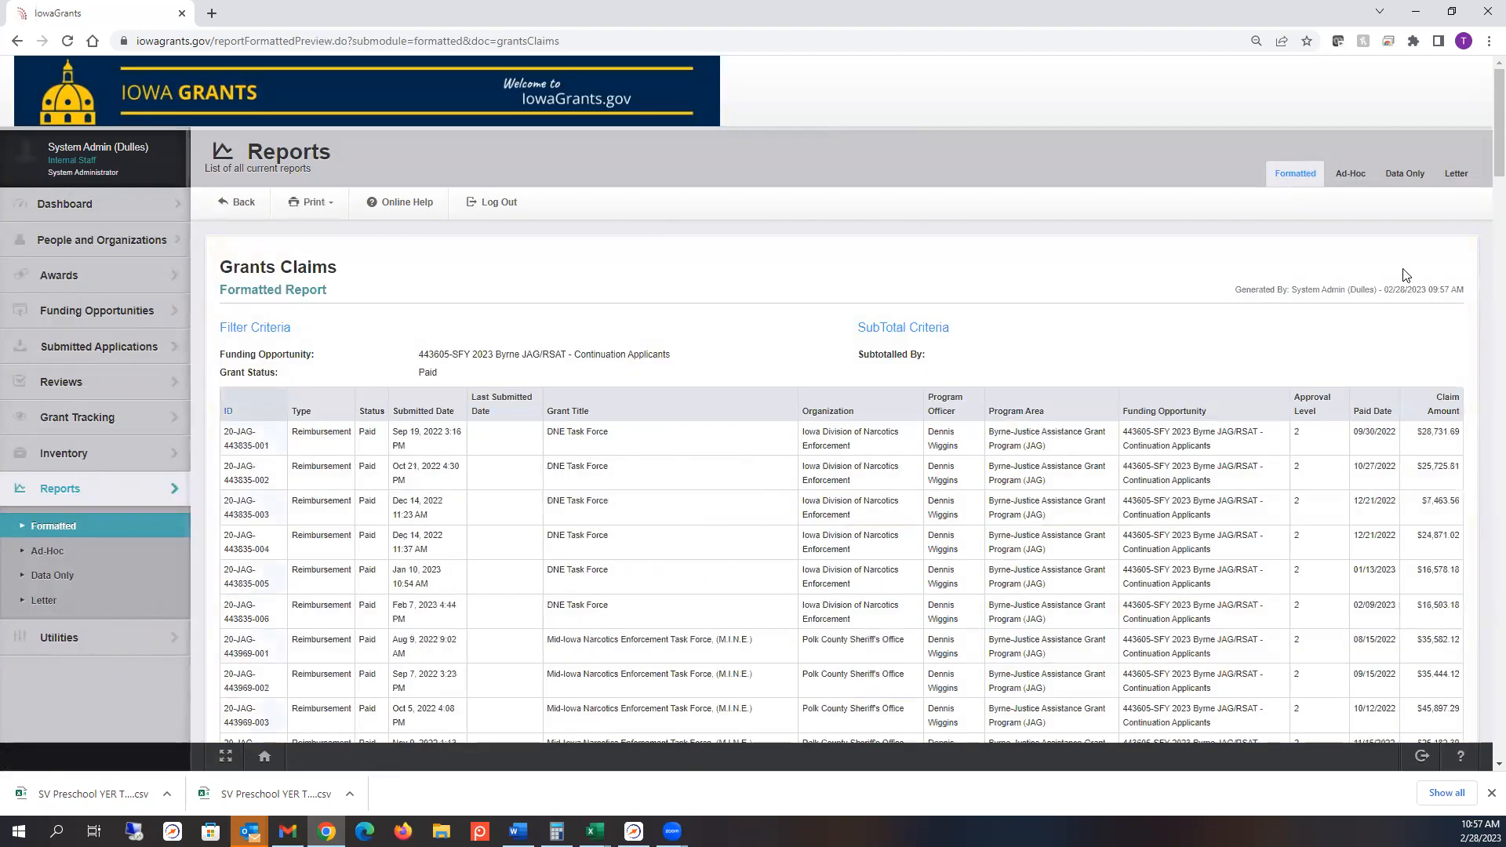
Step: Examine the paid claims by sorting on Last Submitted Date and Approval Level, finishing with Submitted Date newest first
left_click(483, 410)
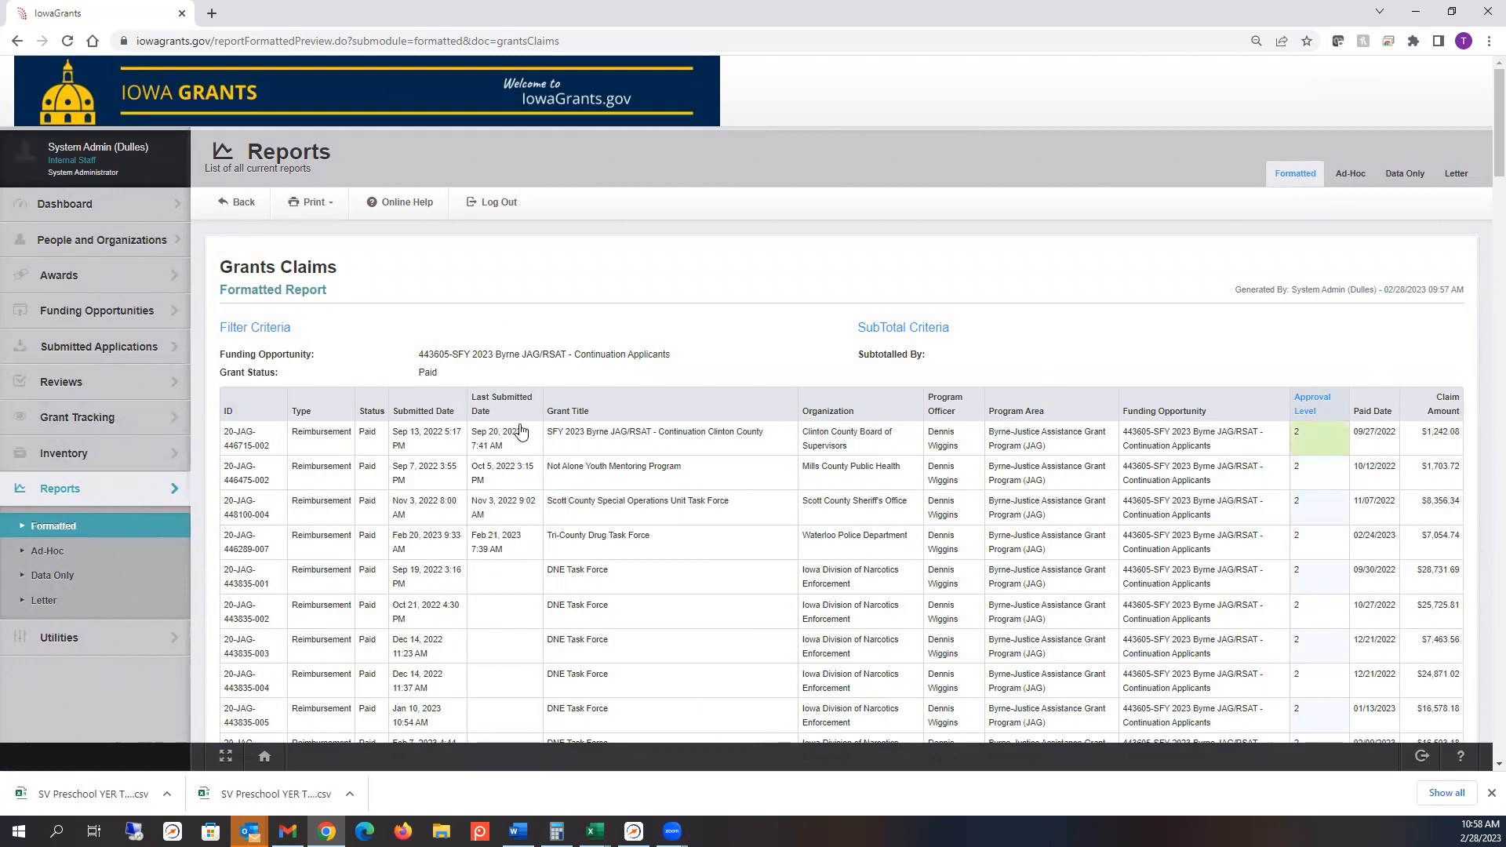
left_click_drag(506, 448, 474, 435)
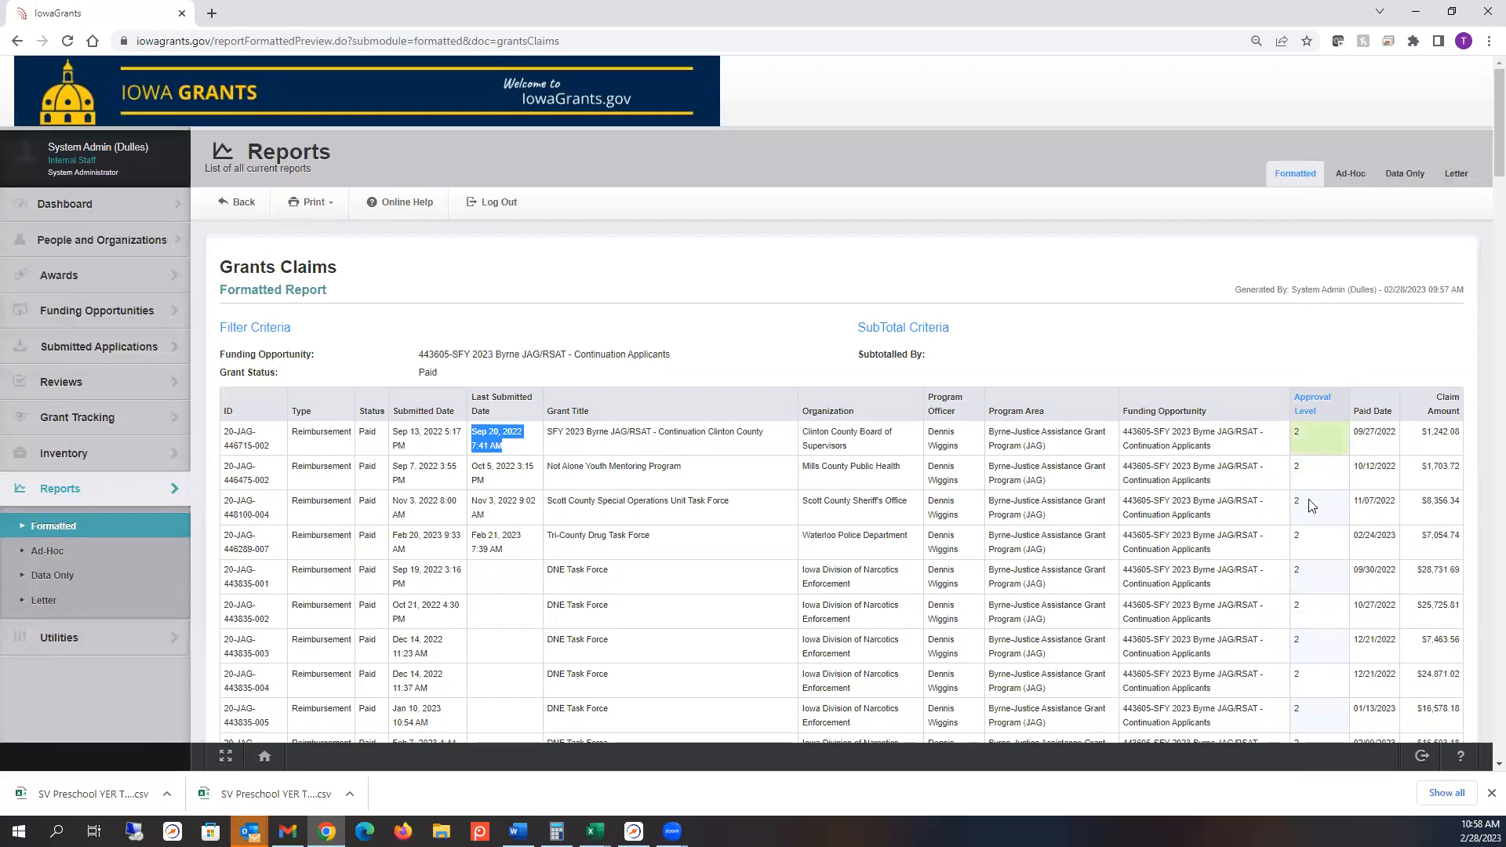
left_click(1311, 405)
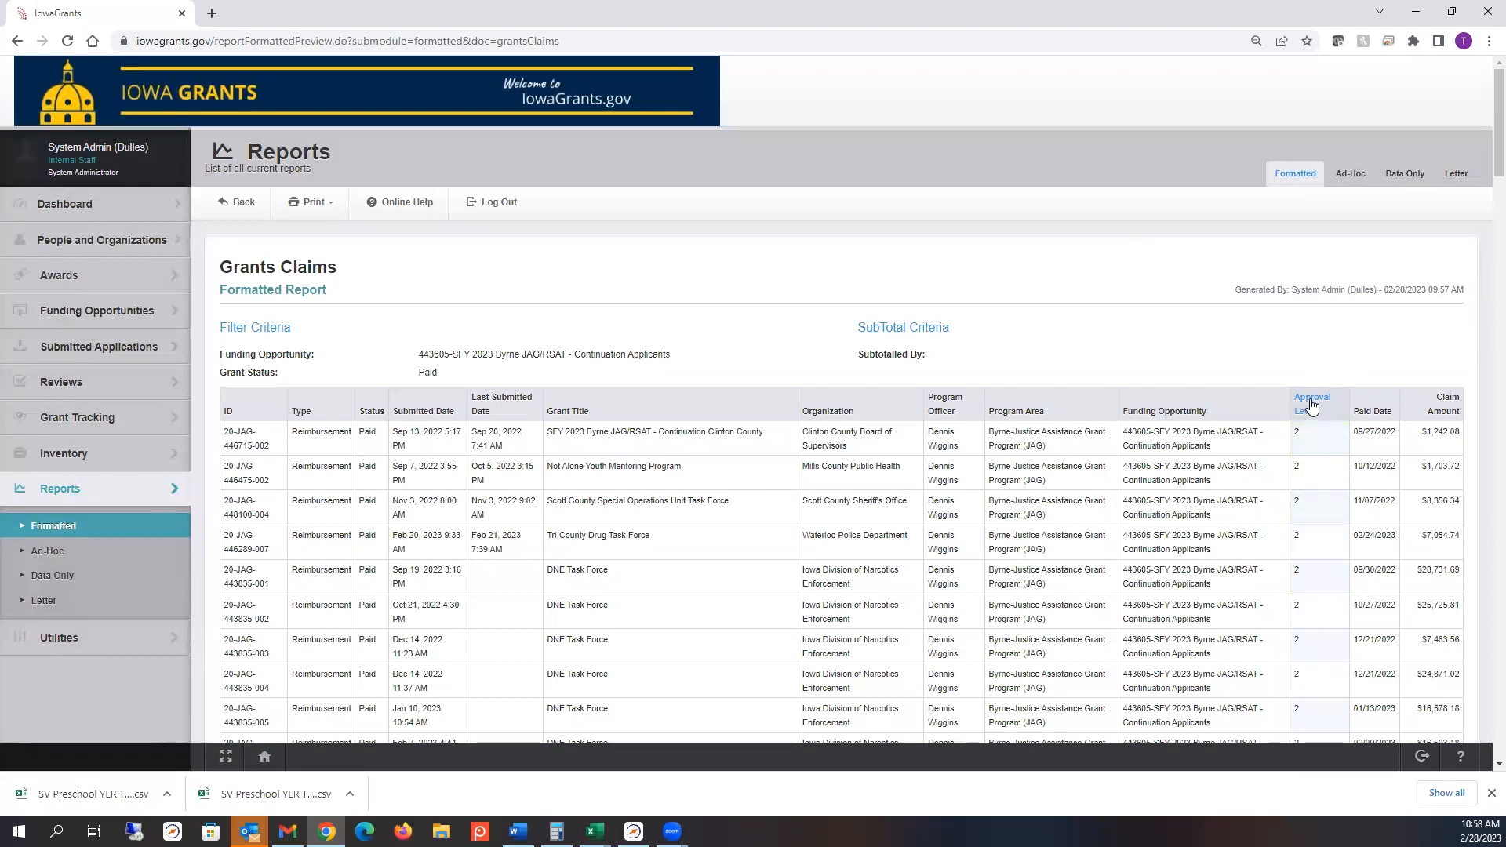
left_click(483, 415)
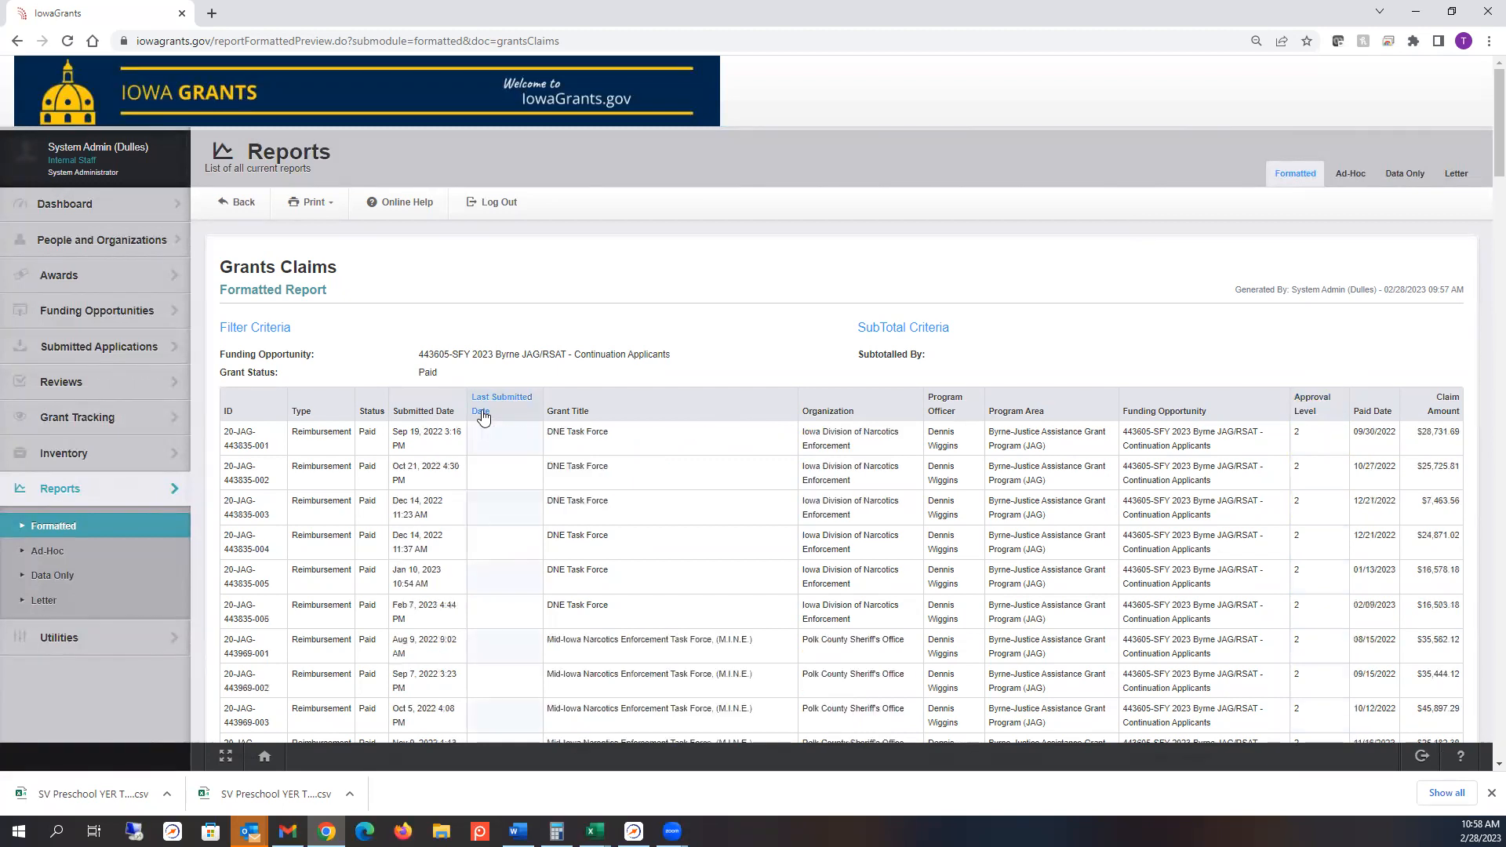
left_click(424, 413)
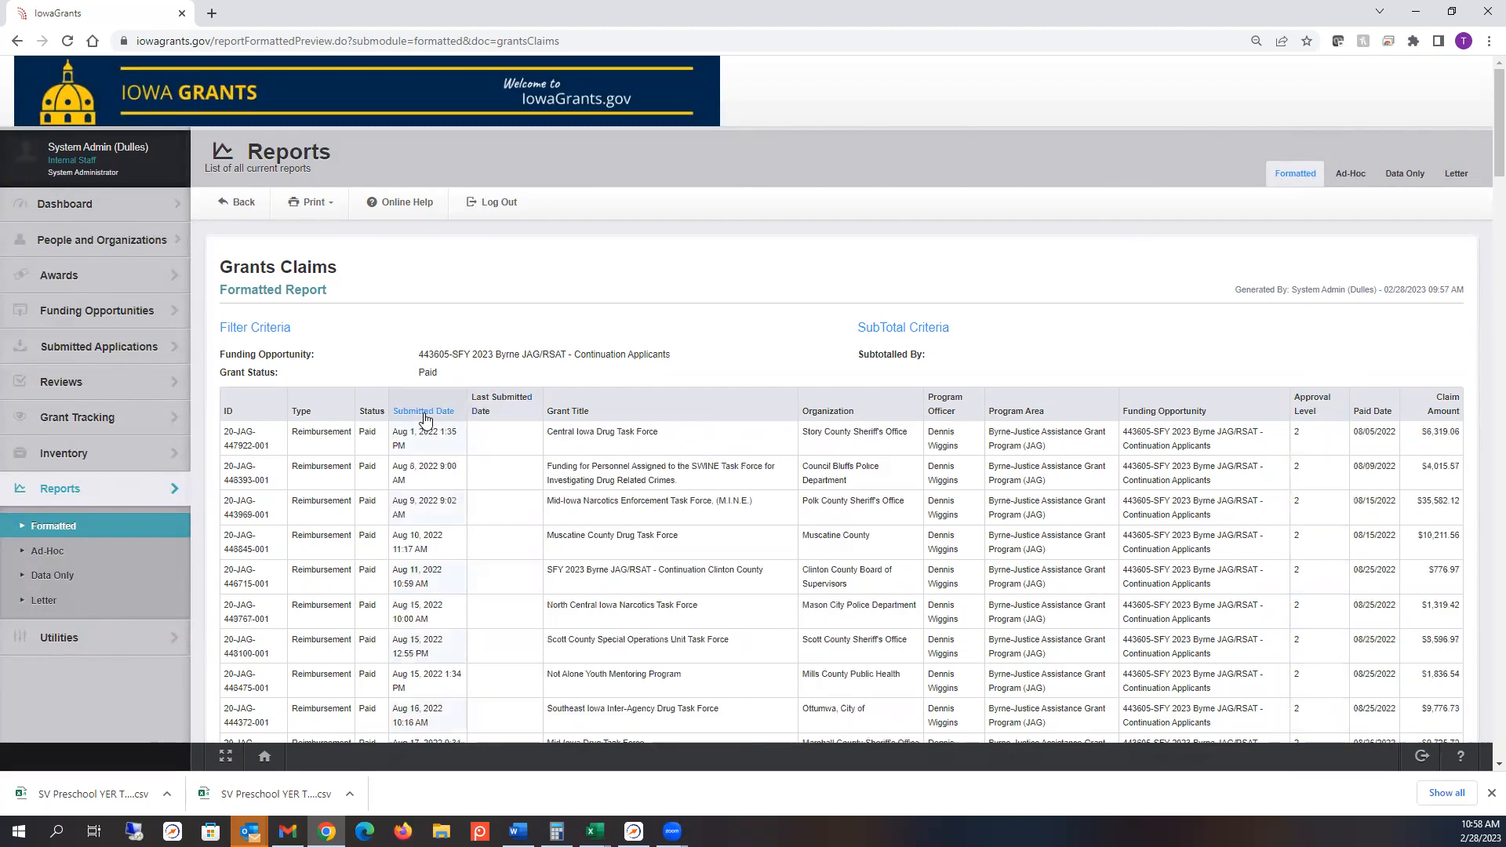
left_click(424, 414)
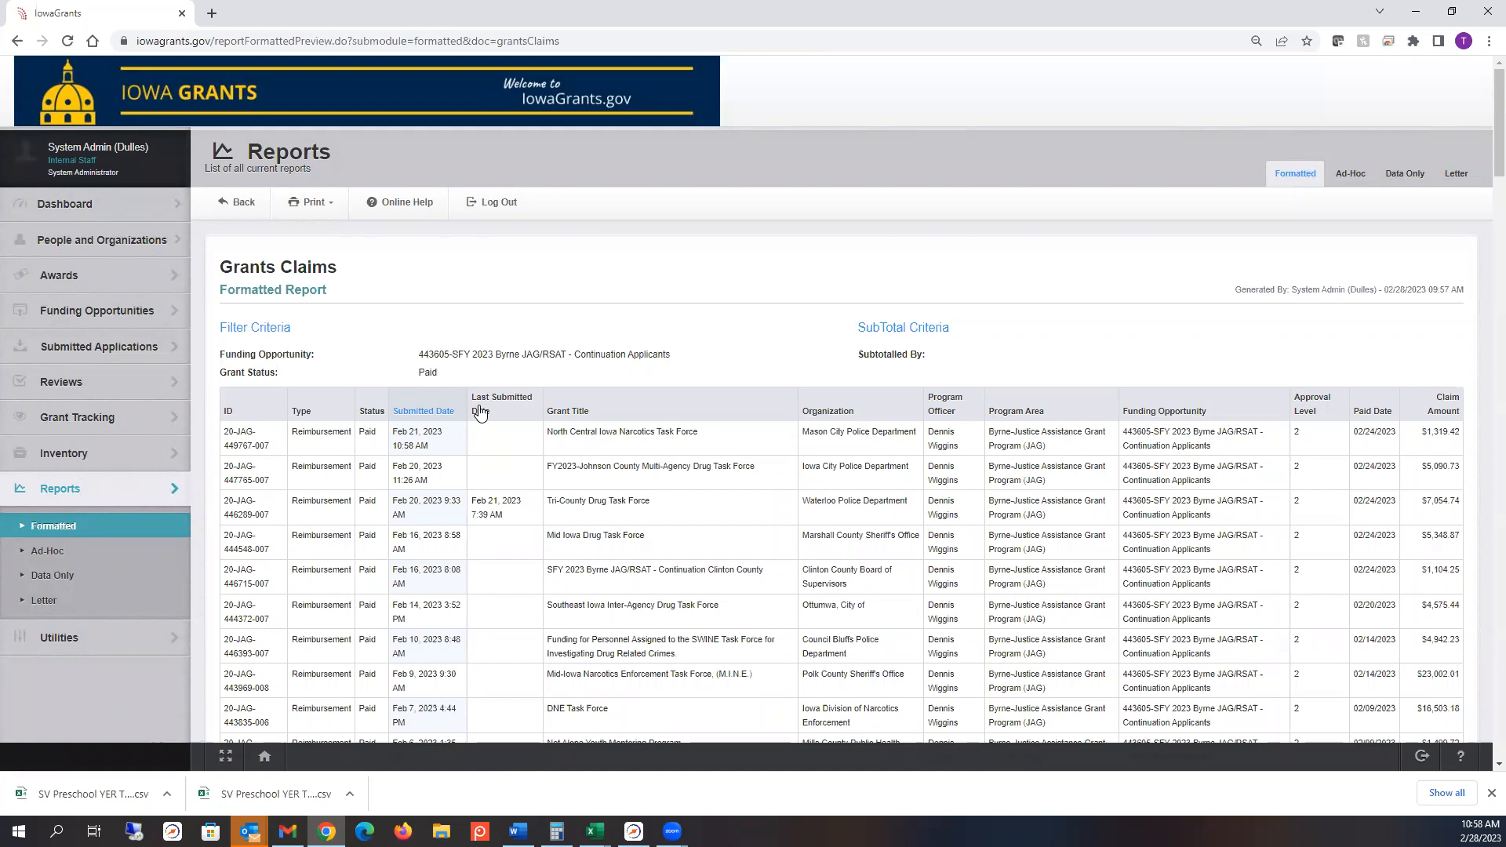
Step: Return to the claims report filter and check the available Print To output formats without changing the selection
left_click(17, 41)
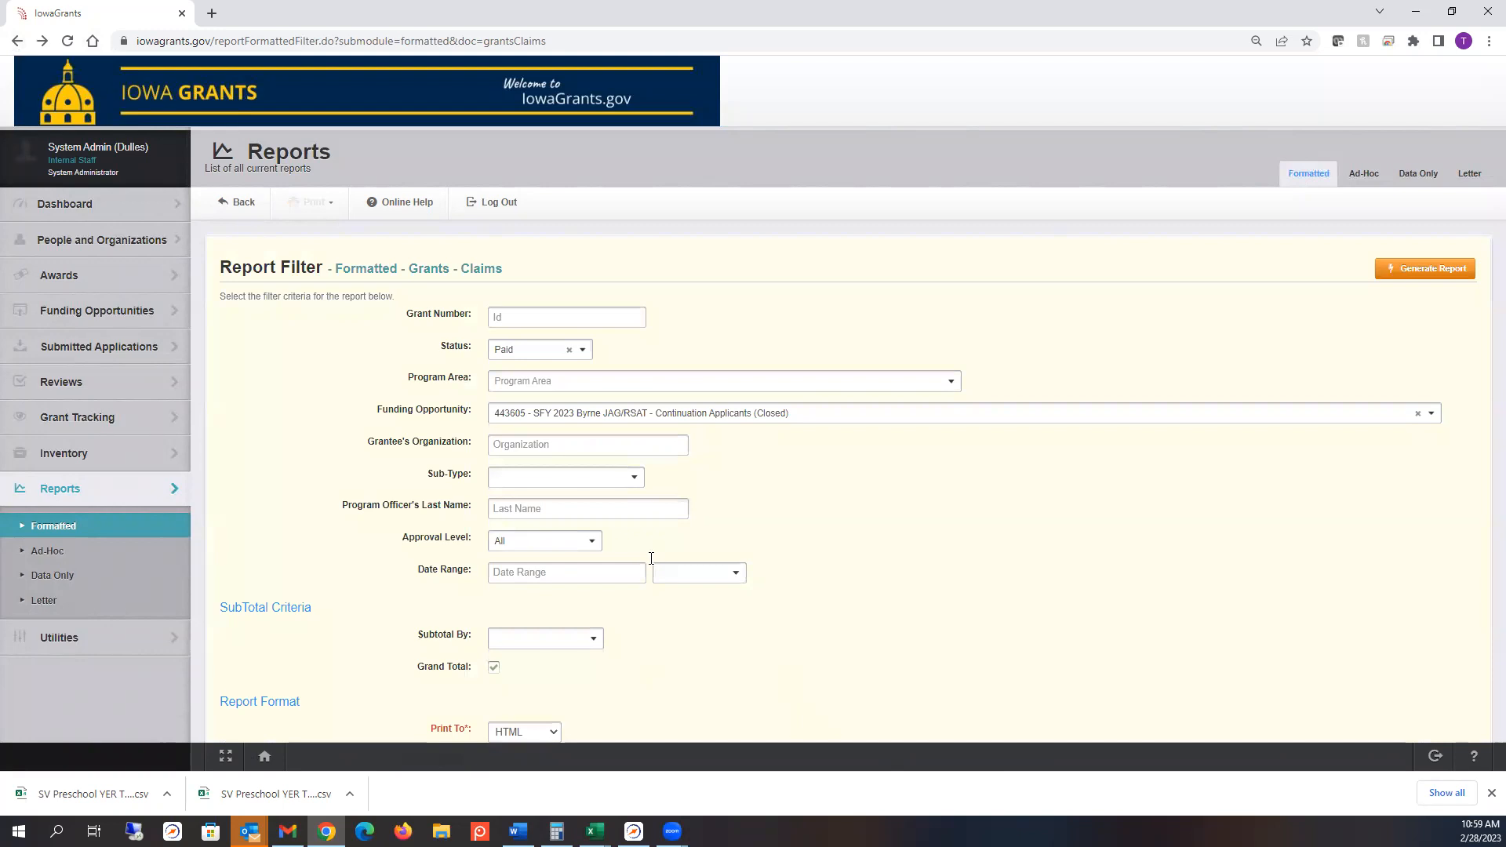
scroll(651, 559, "down", 2)
left_click(522, 583)
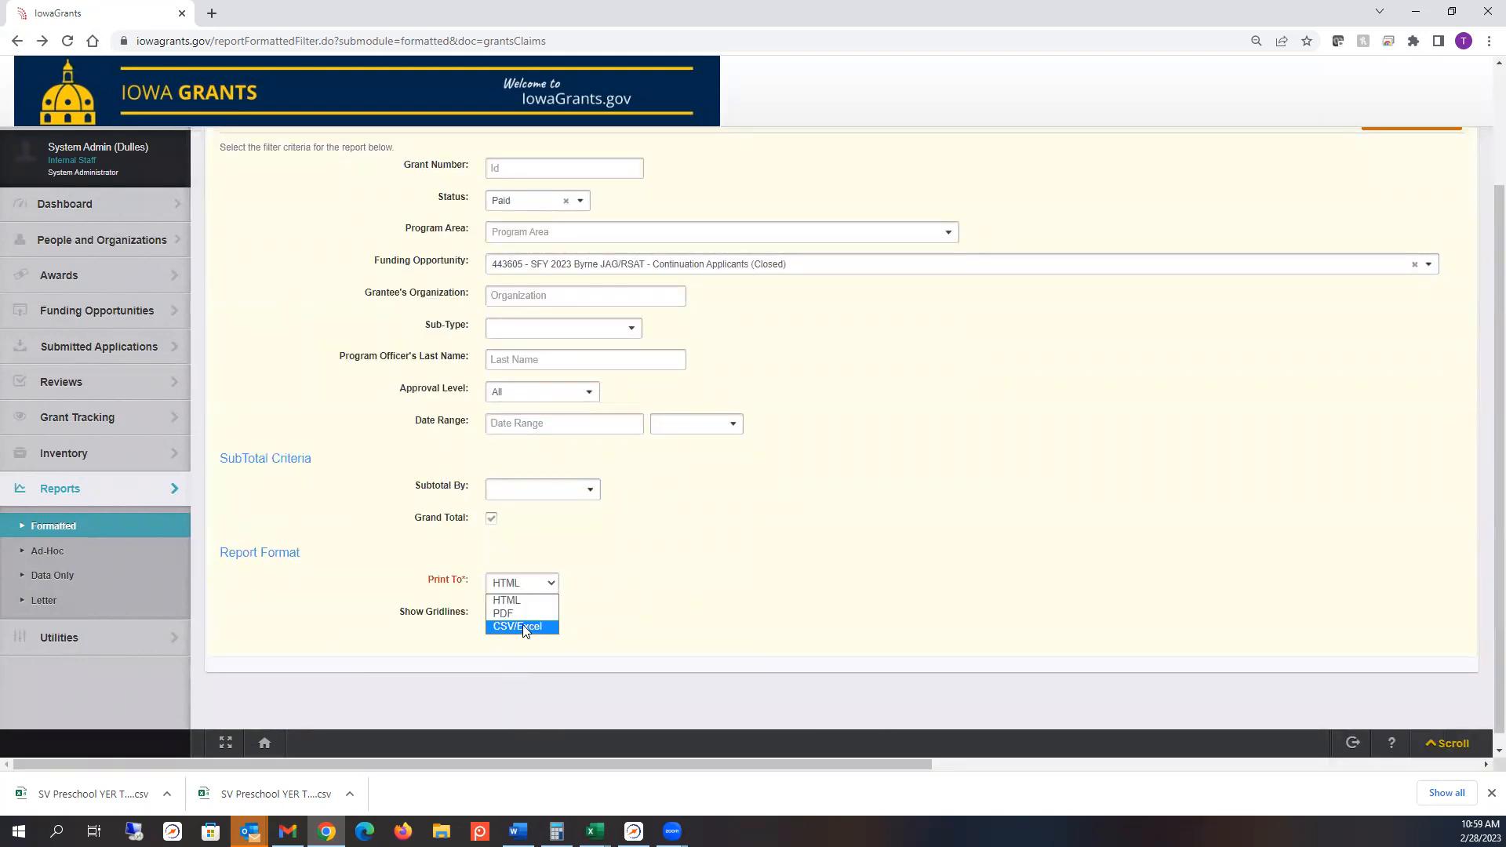
left_click(794, 636)
scroll(440, 481, "up", 1)
scroll(441, 482, "up", 1)
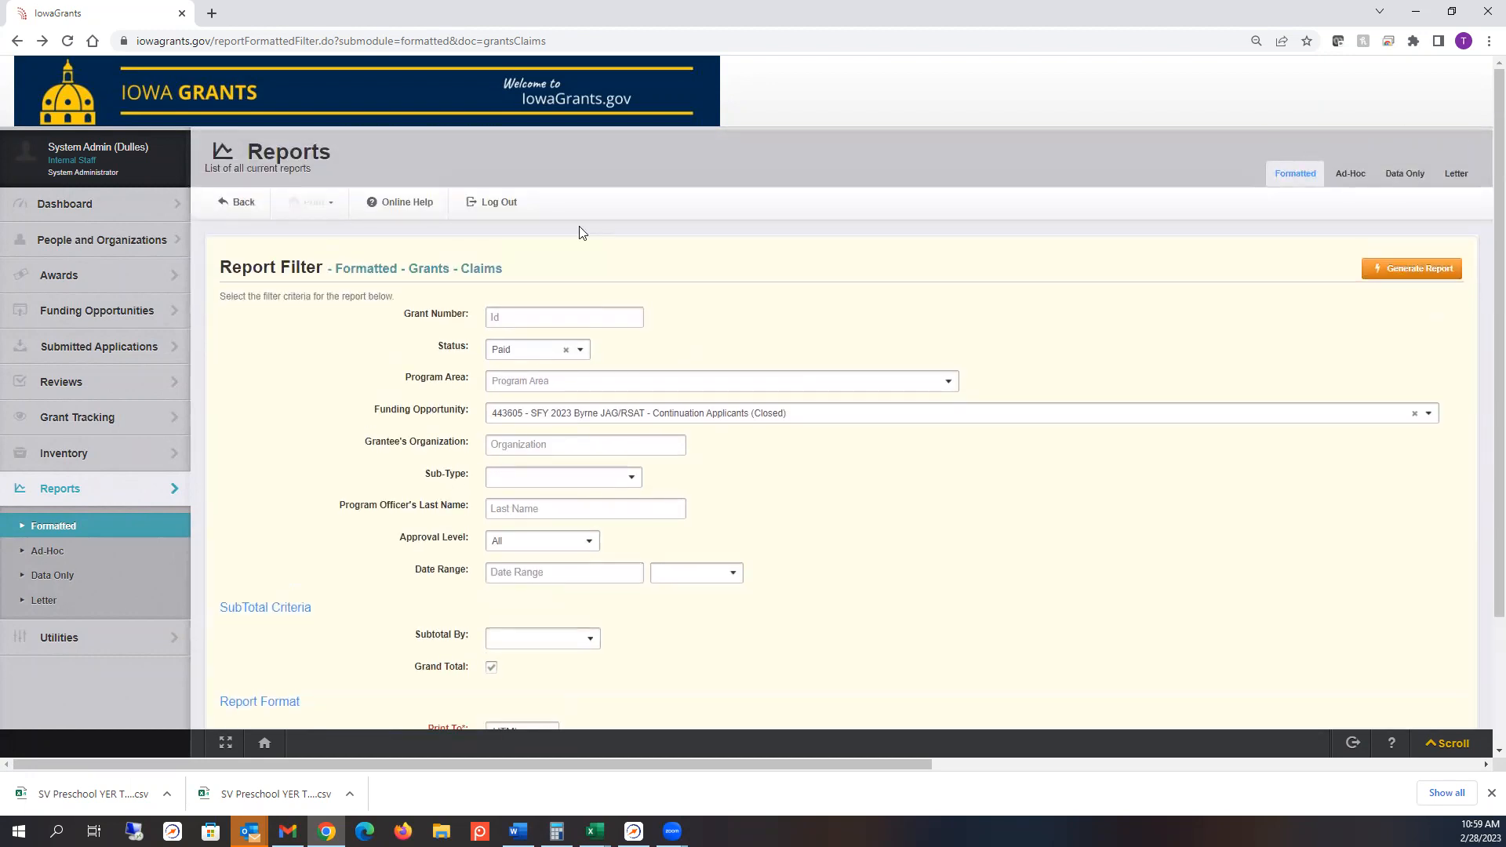
Step: Log out and sign back in with the saved grantee username and password
left_click(505, 210)
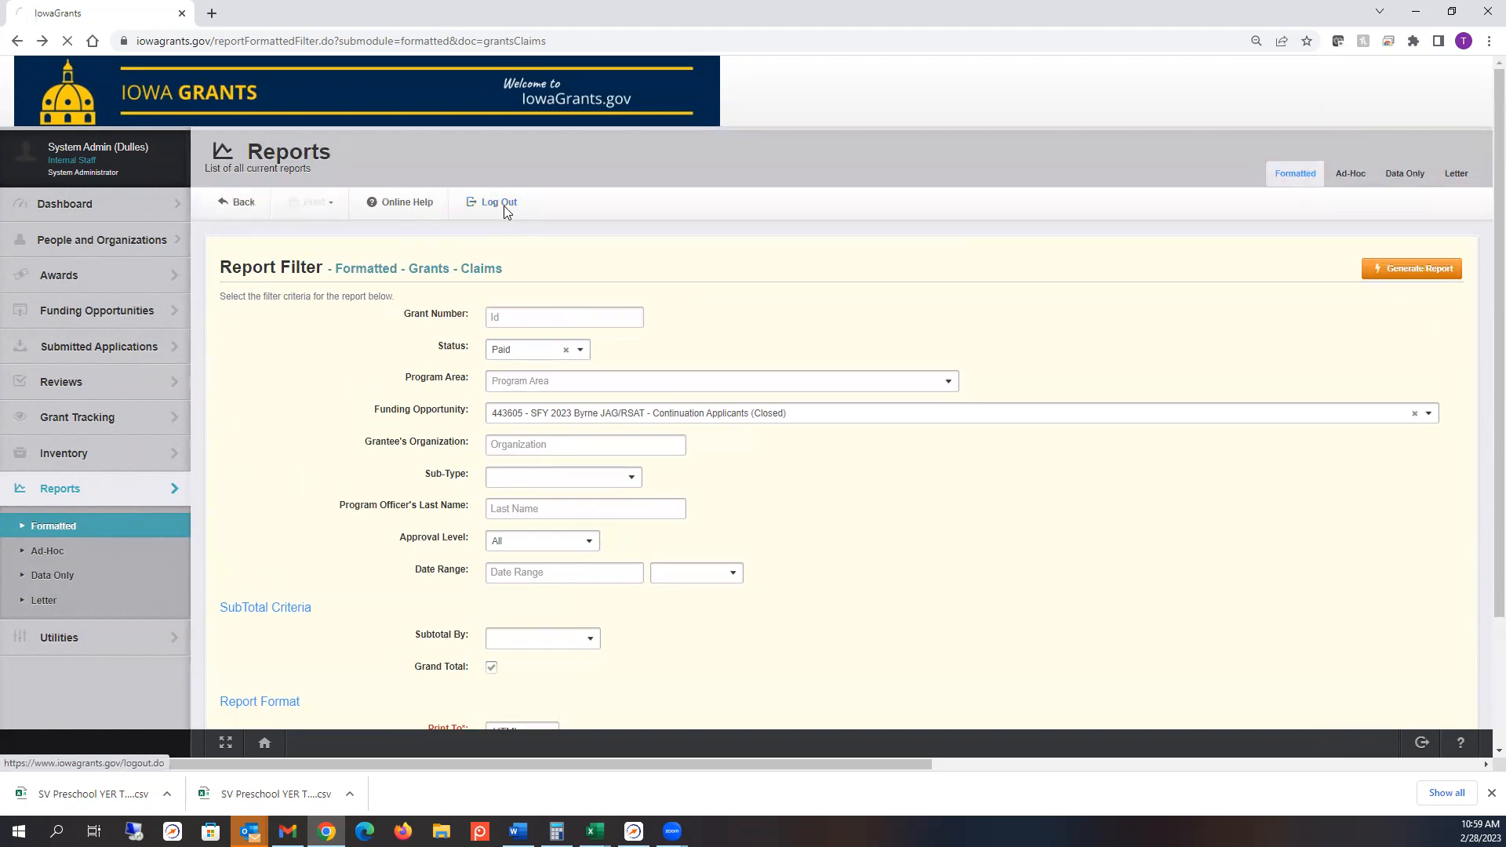
left_click(422, 501)
left_click_drag(422, 501, 206, 503)
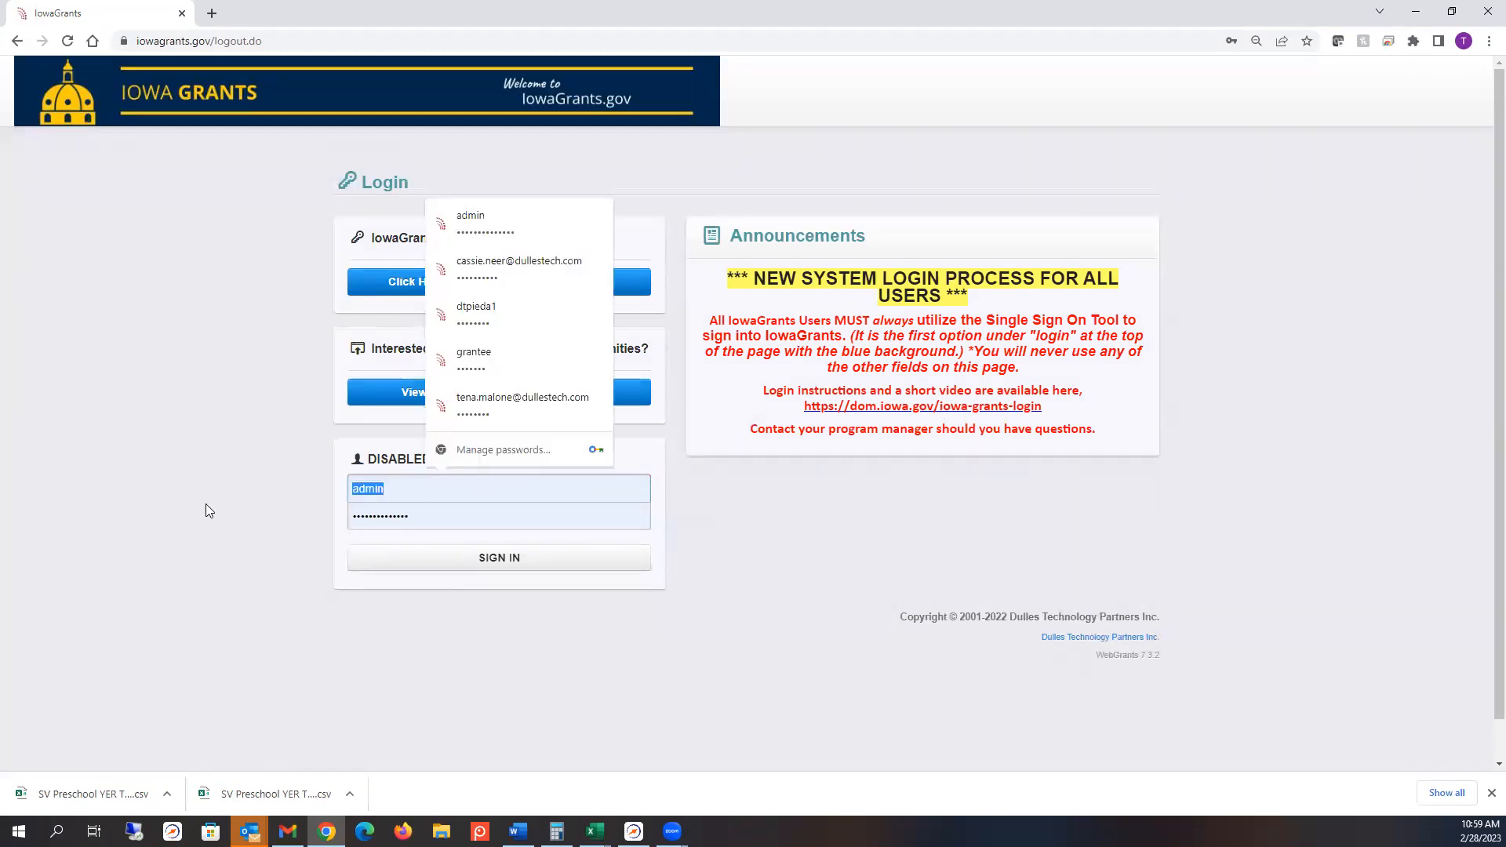
left_click(486, 359)
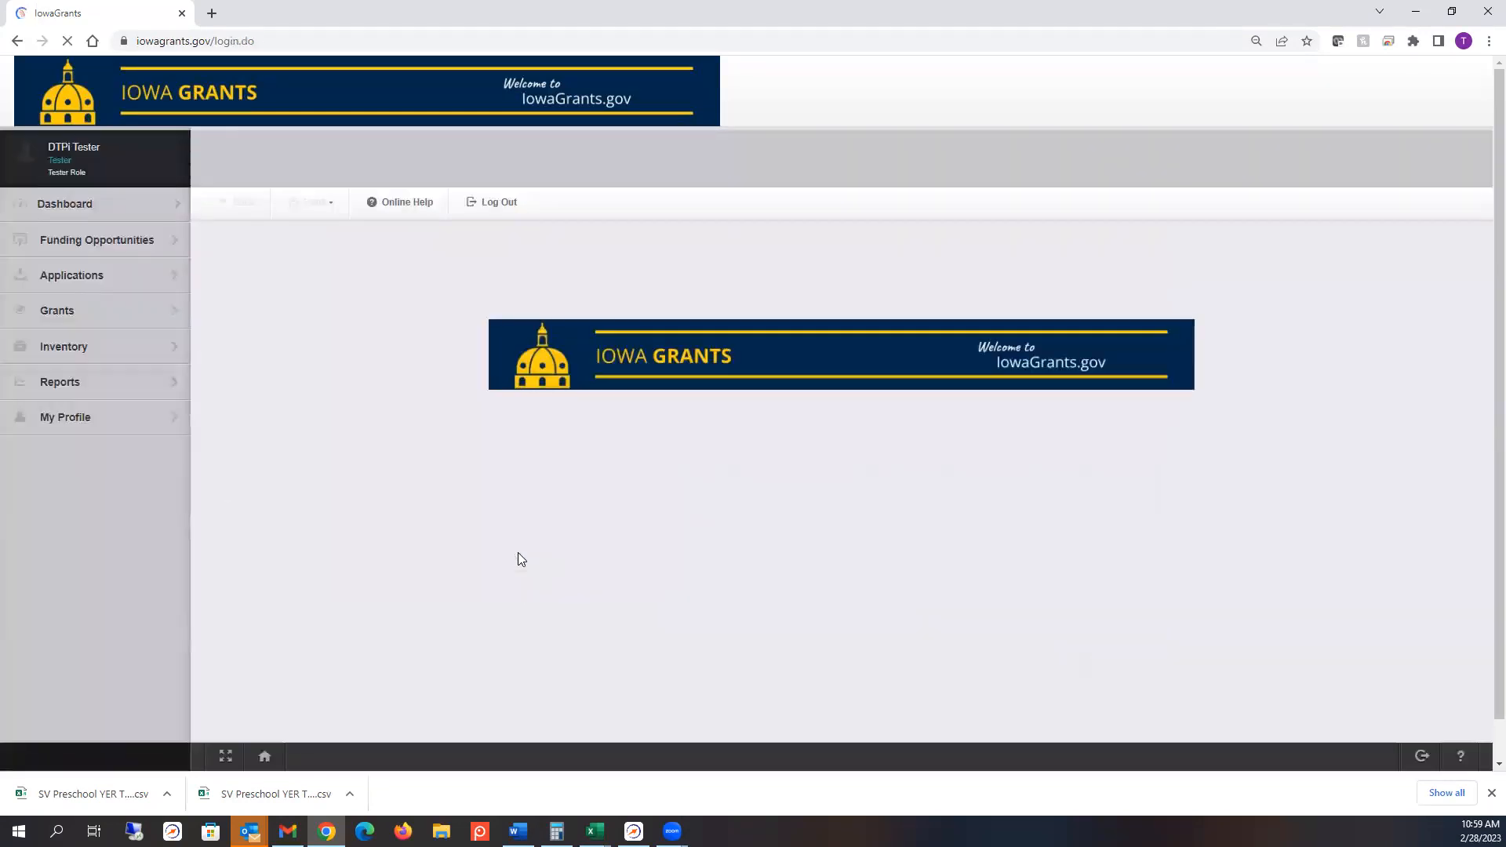
Step: Generate the formatted Grants - Basic Information report without any filter criteria and look through its rows
left_click(83, 384)
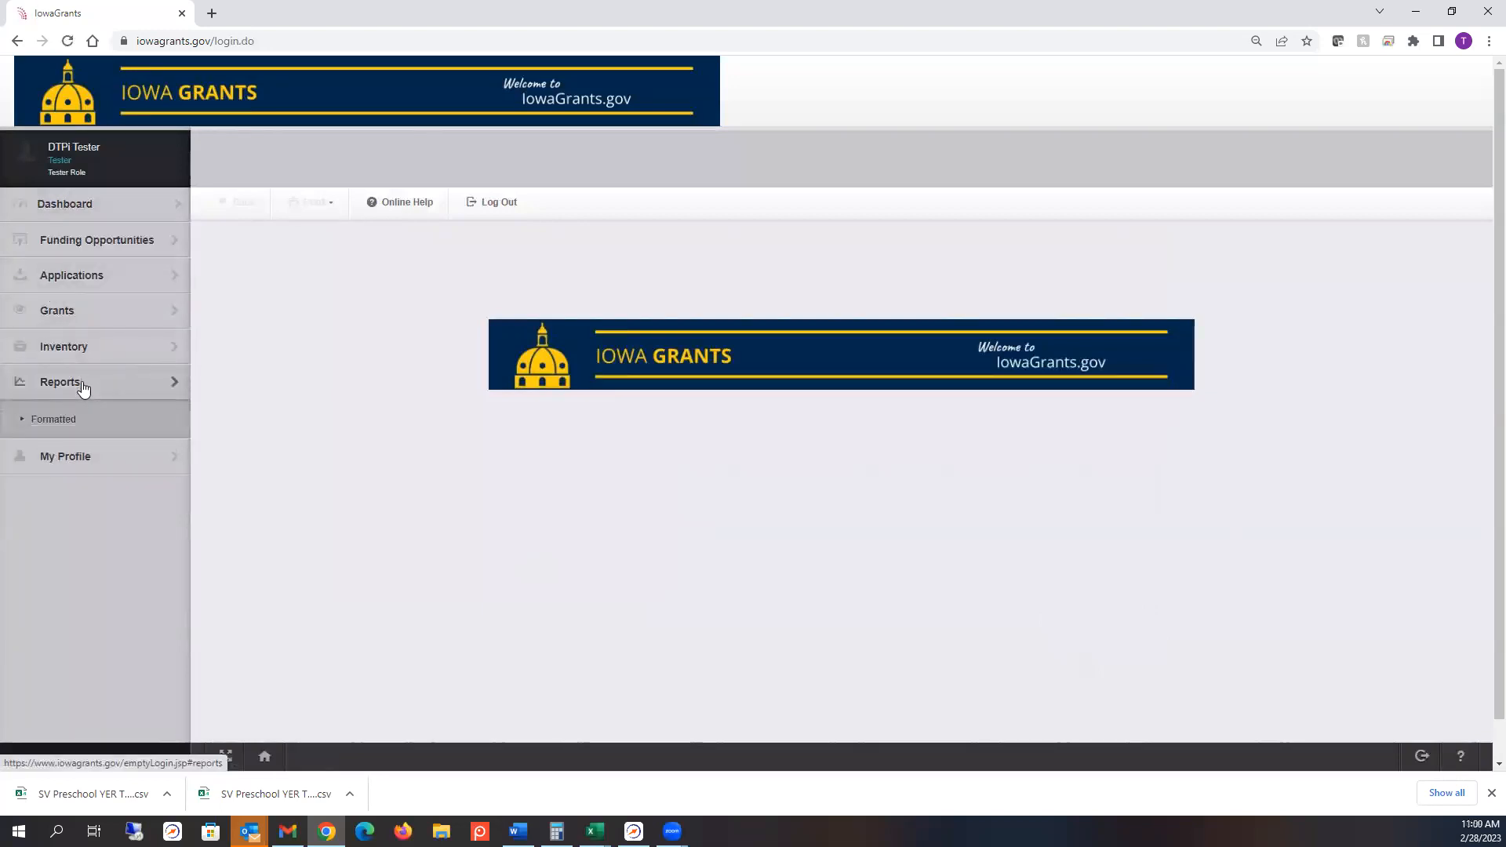
left_click(78, 421)
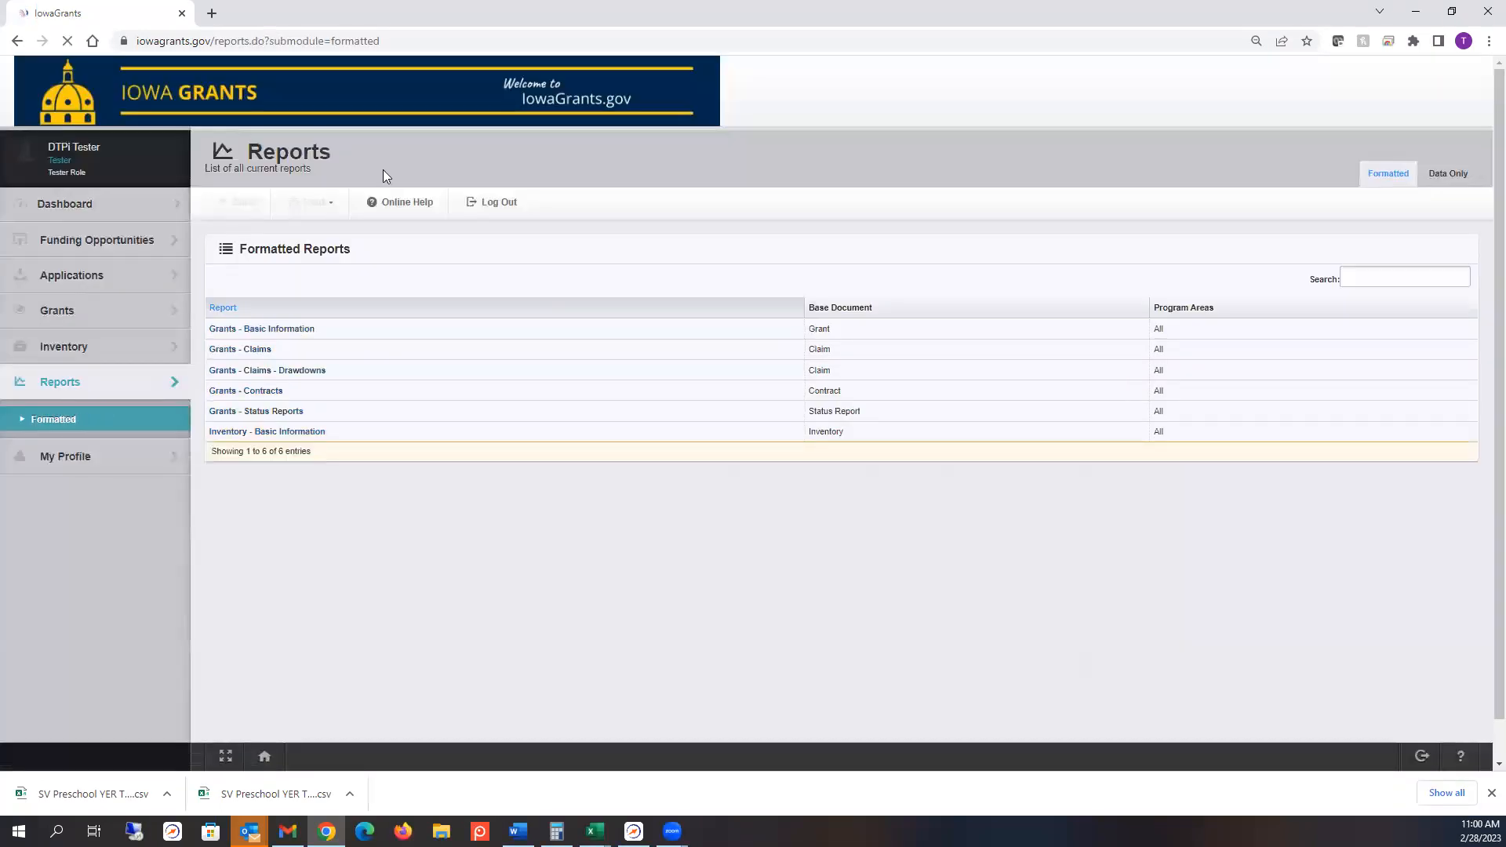
left_click(291, 330)
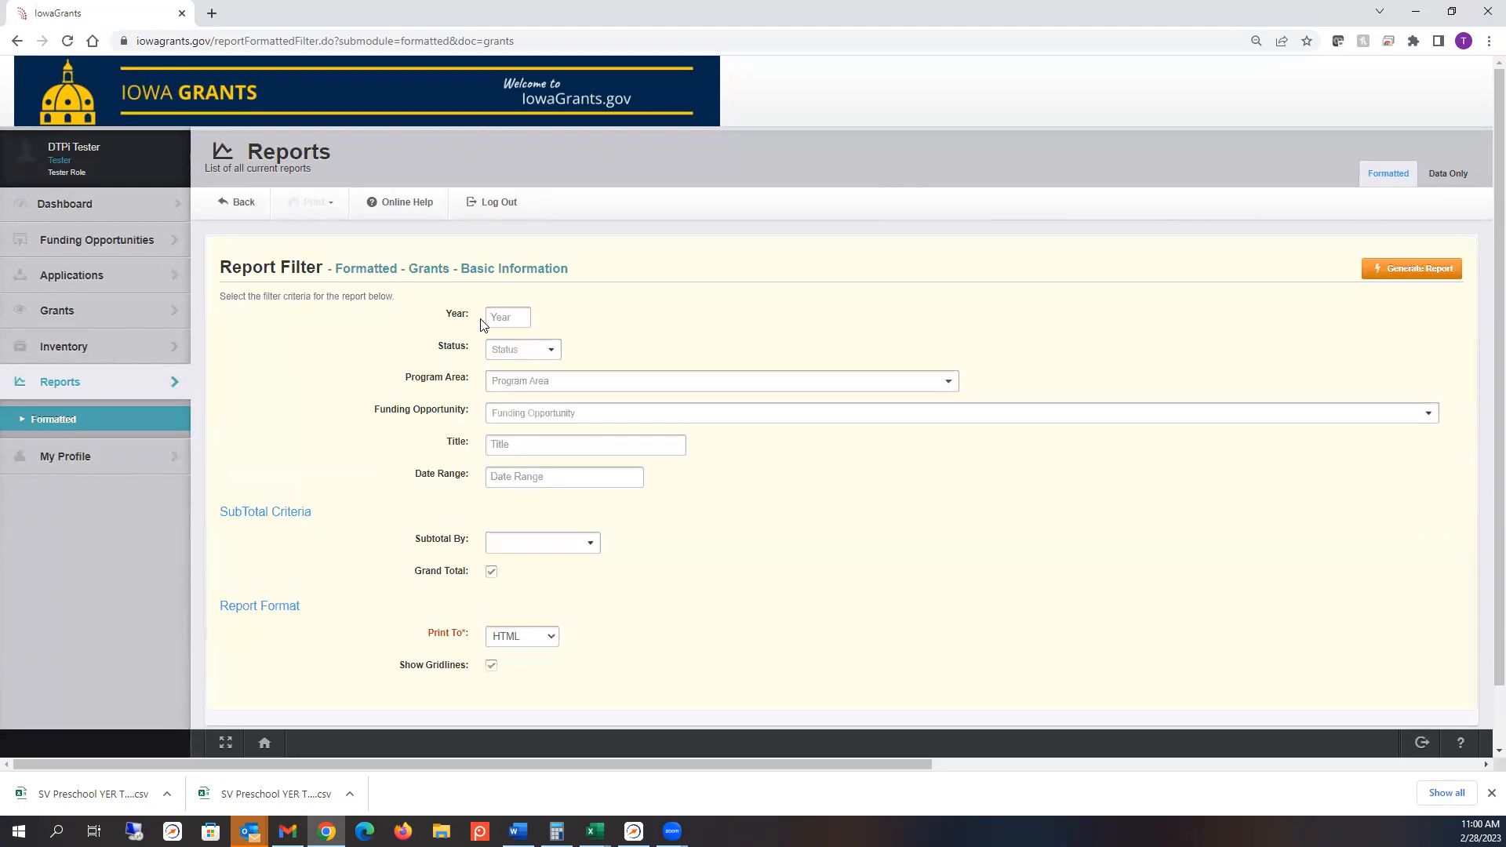
left_click(1436, 271)
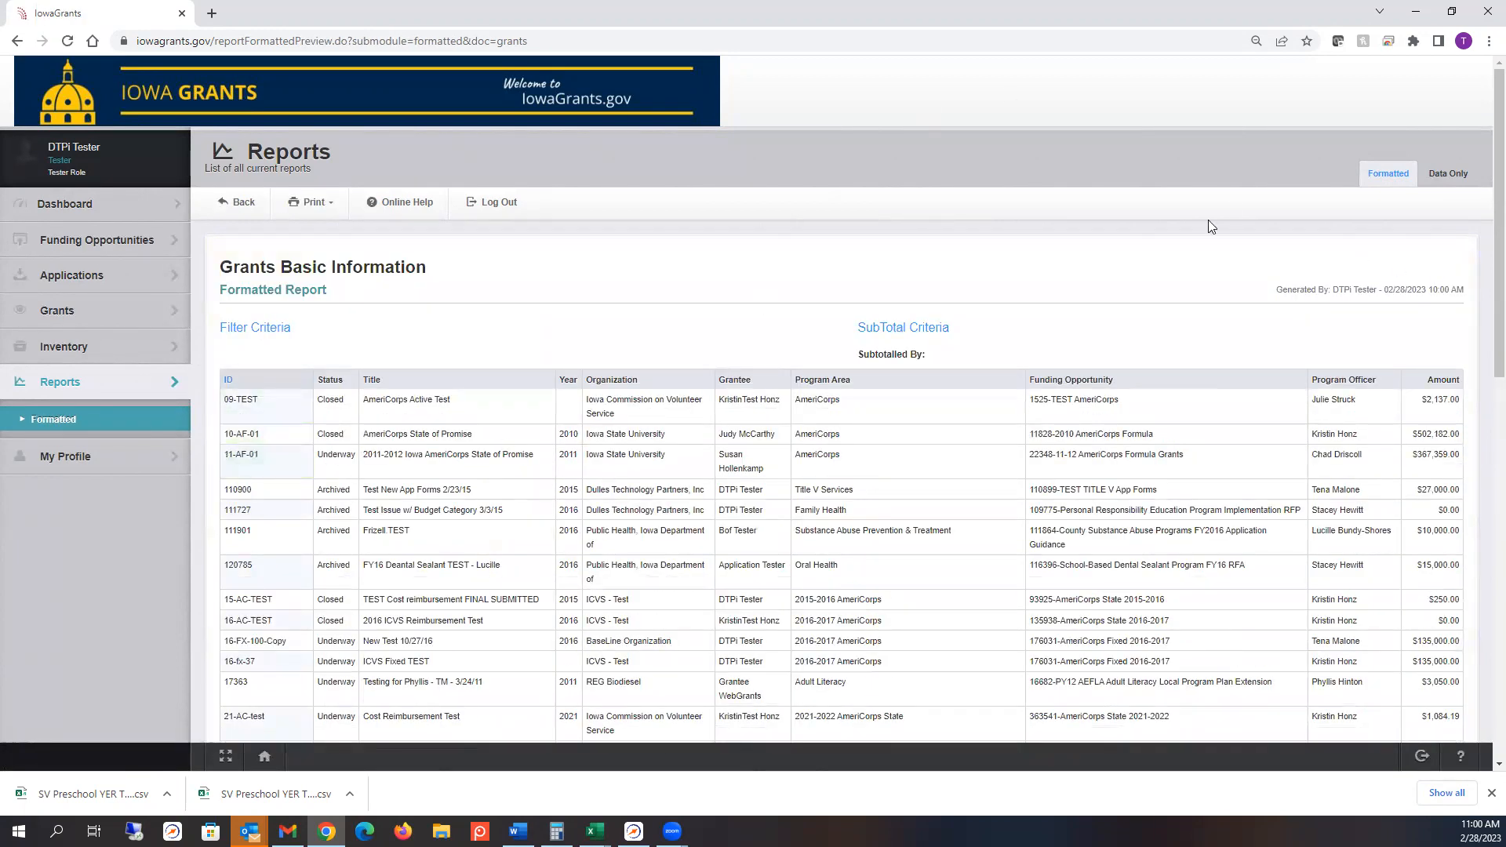
left_click_drag(1499, 153, 502, 375)
Step: Generate the formatted Grants - Claims report without filter criteria, and return to the formatted reports list
left_click(58, 422)
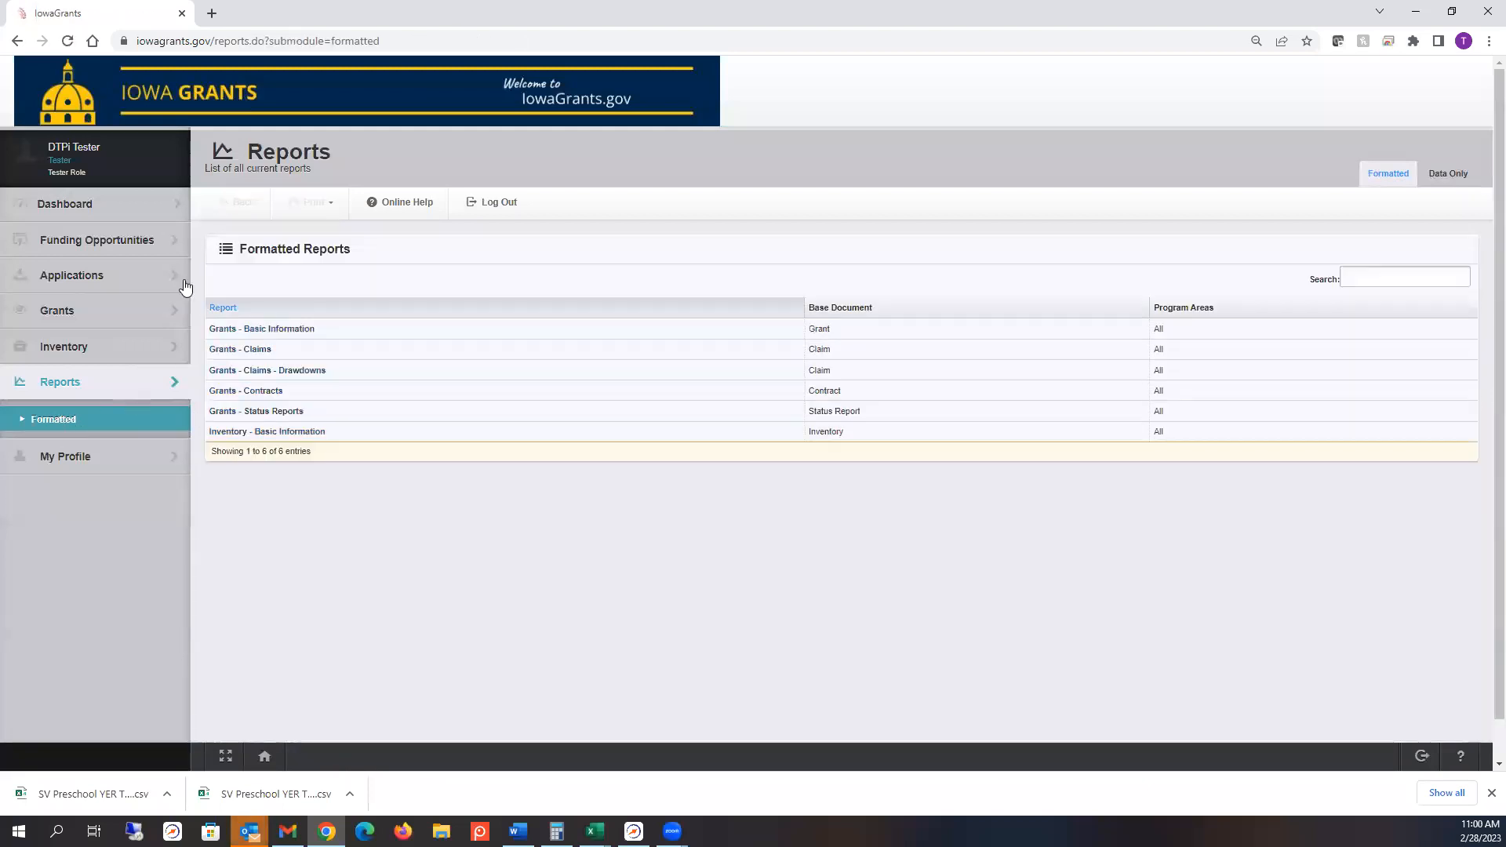
left_click(240, 350)
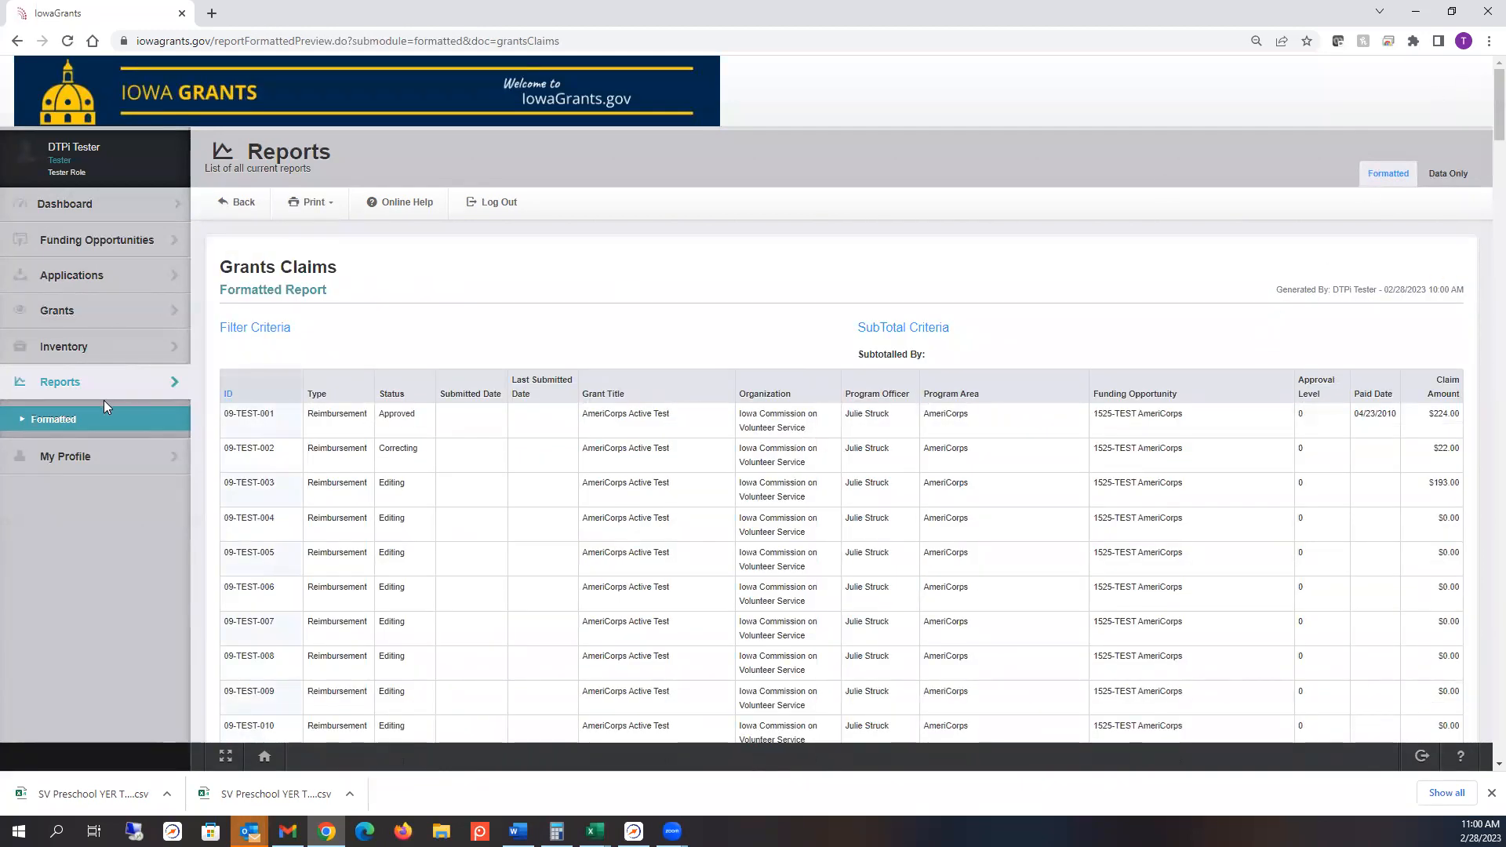
left_click(80, 429)
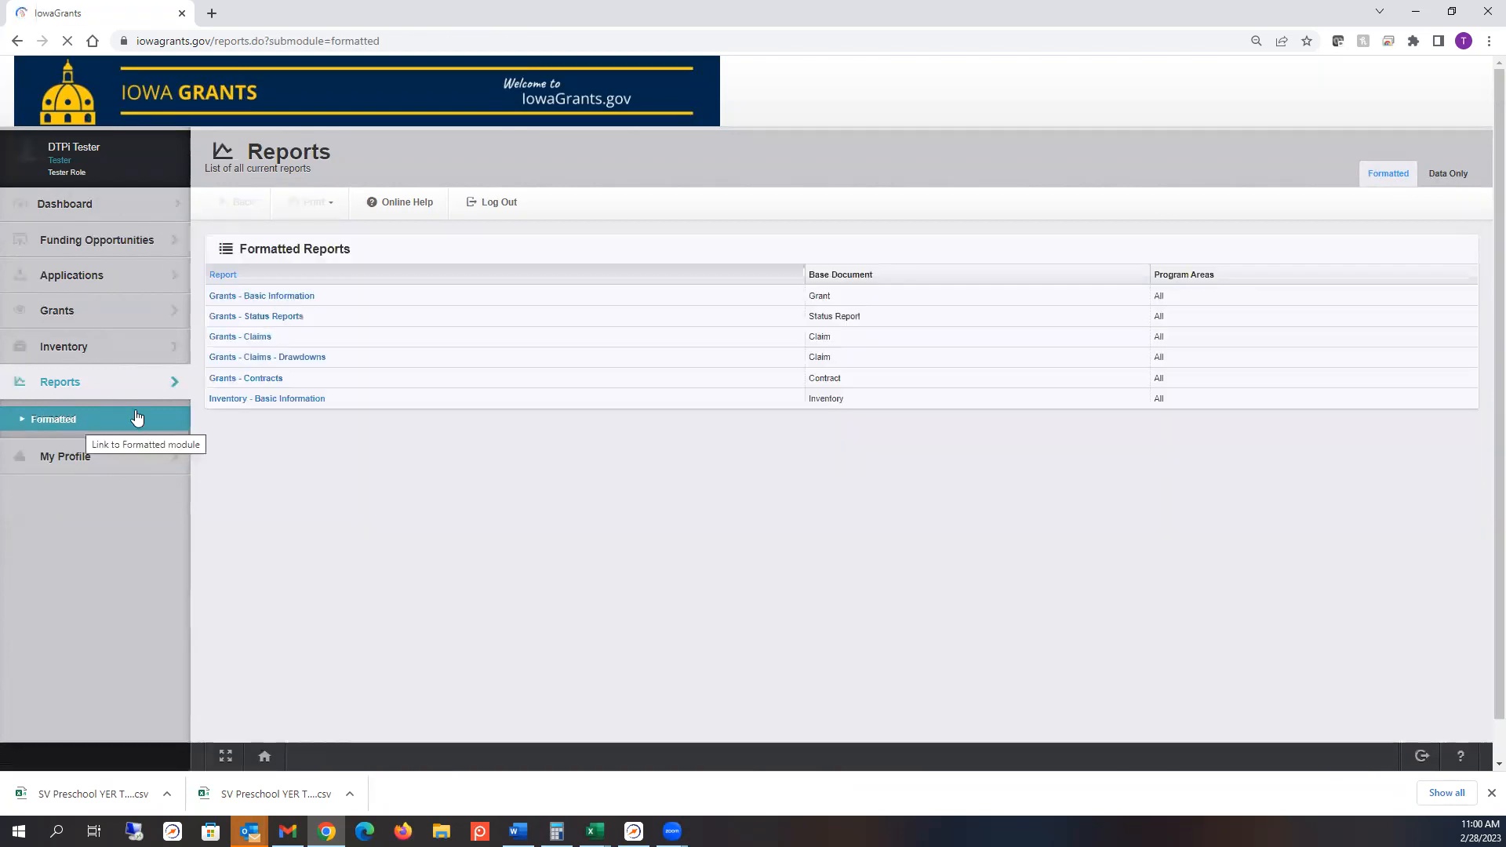